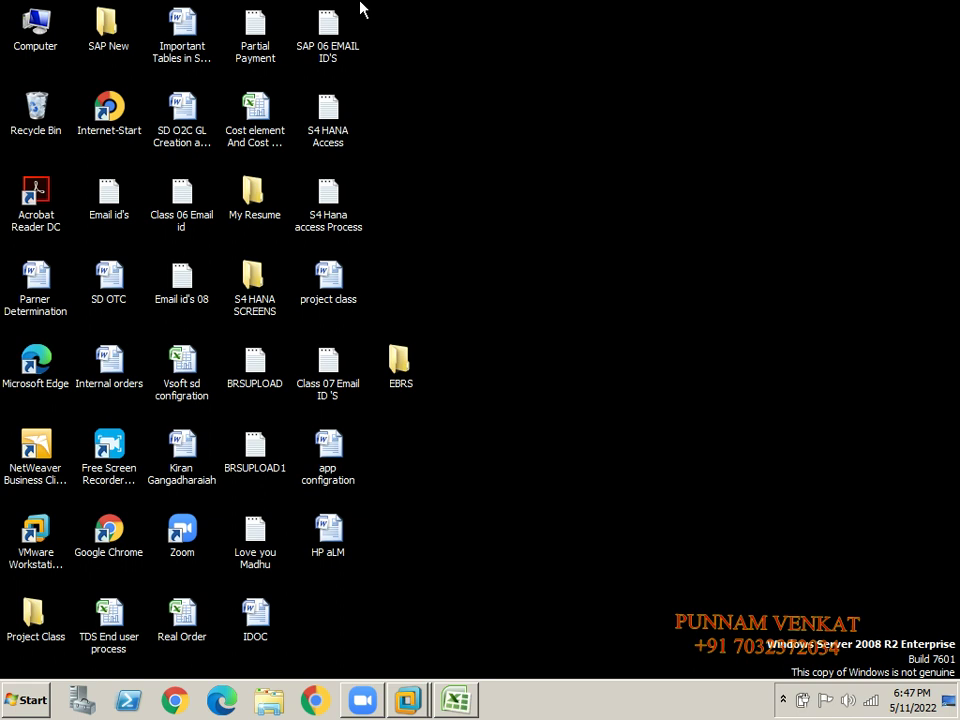
Refresh the Windows desktop and restore the blank Book1 Excel workbook from the taskbar.
right_click(552, 242)
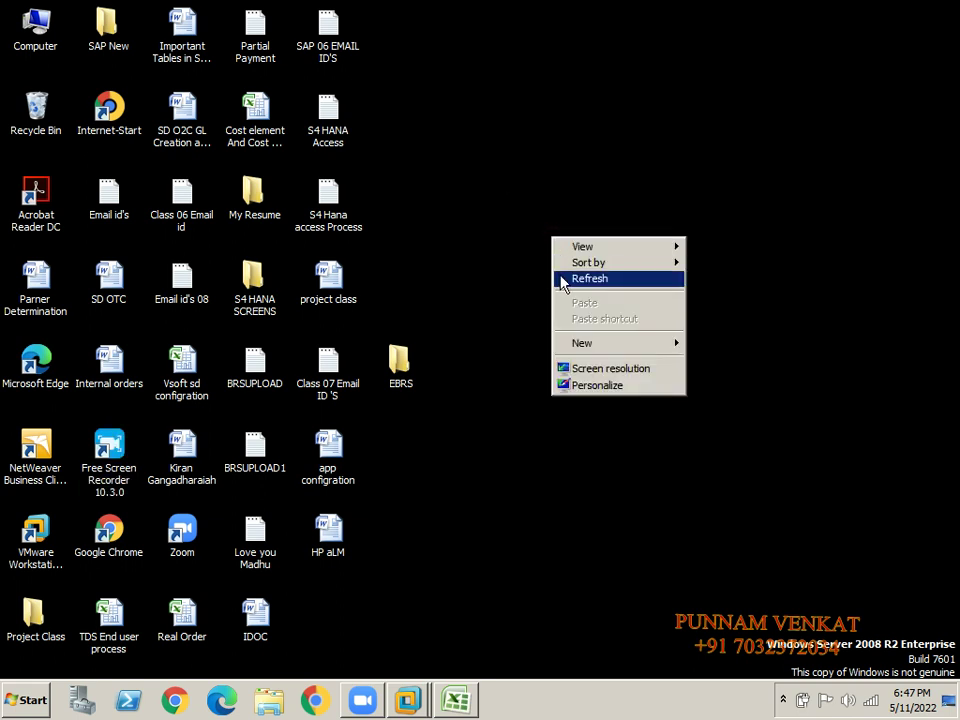
left_click(589, 279)
left_click(460, 700)
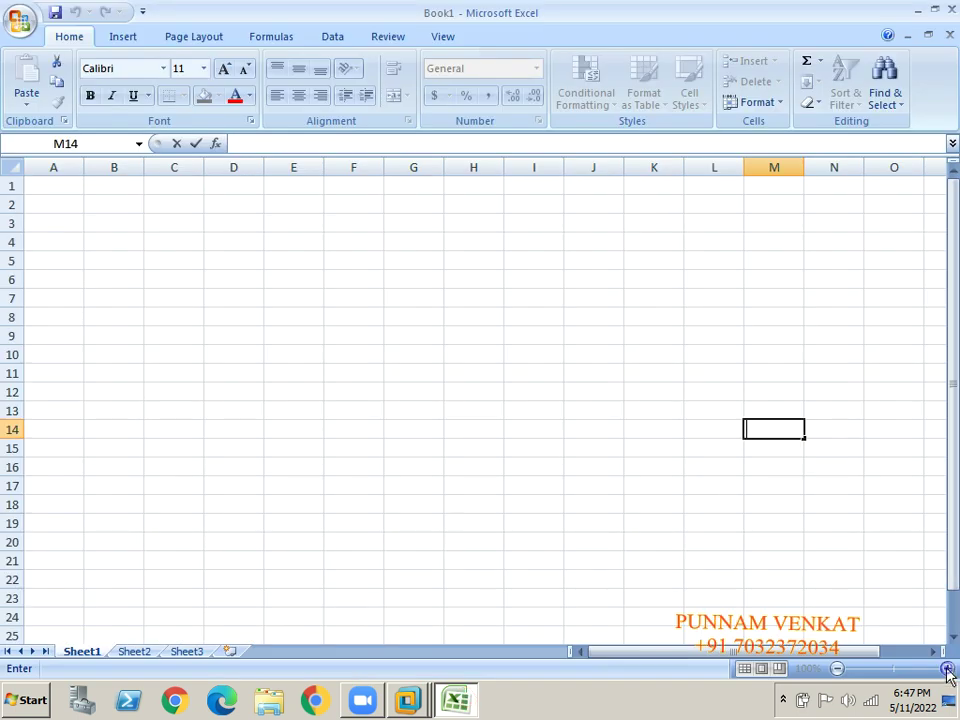
Zoom the sheet to 150% and enter the headings MASS in D5 and Changes in E5.
left_click(656, 482)
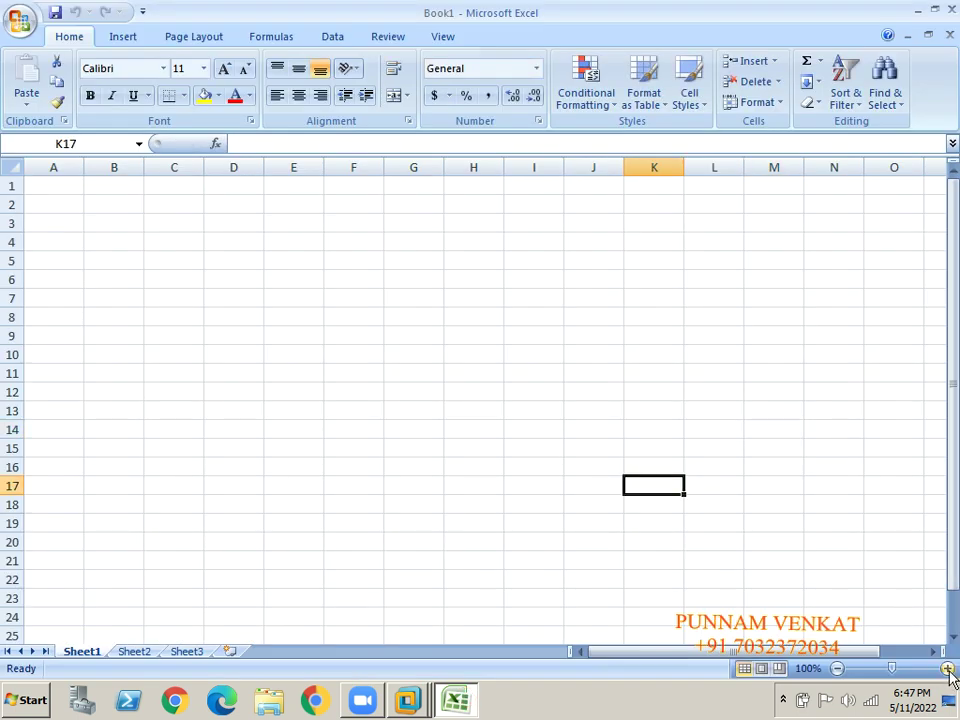
left_click(947, 669)
left_click(947, 669)
left_click(947, 669)
left_click(947, 669)
left_click(947, 669)
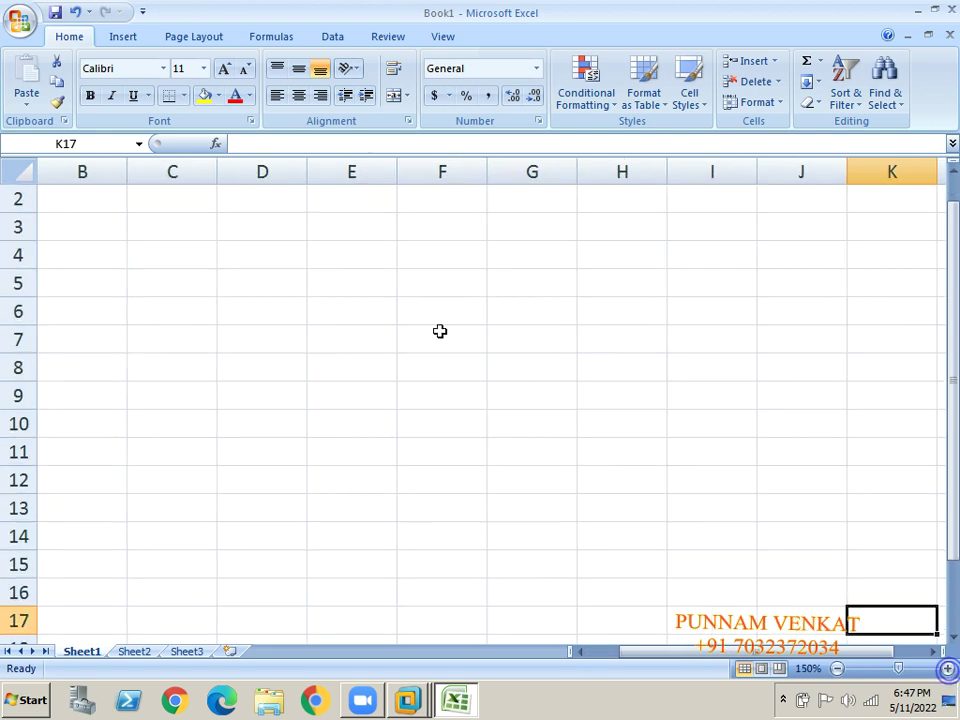
left_click(224, 289)
type("MASS")
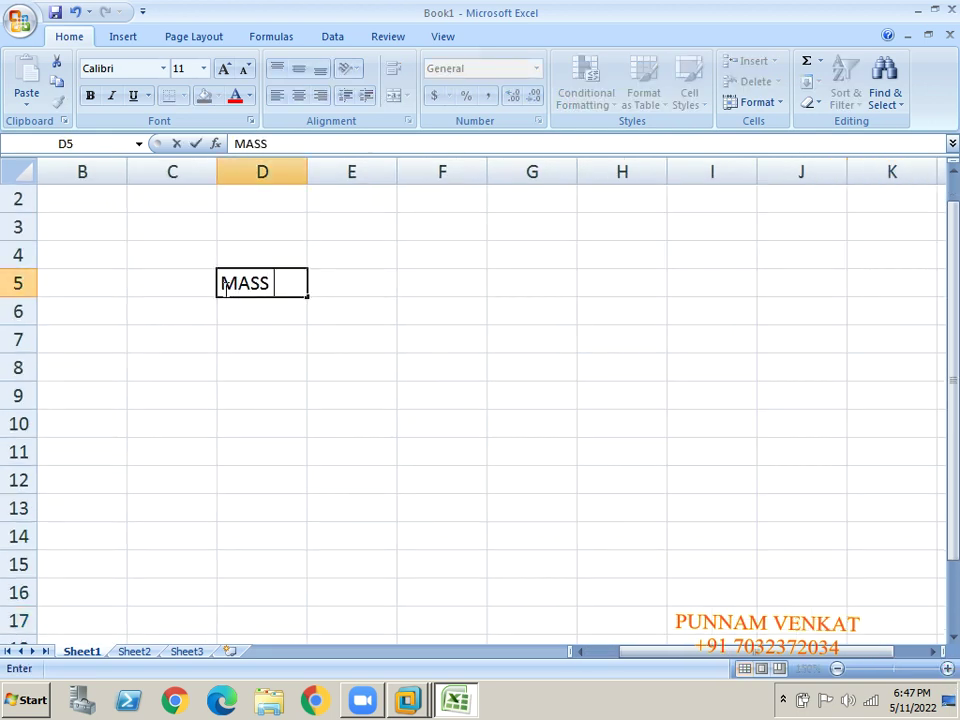
key("Tab")
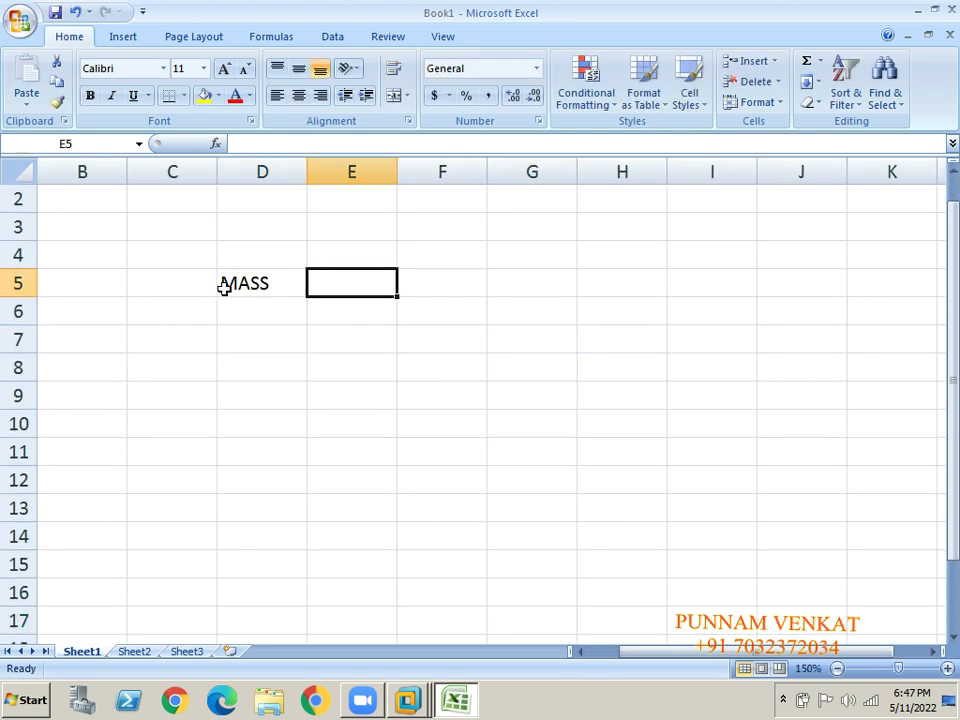
type("Changes")
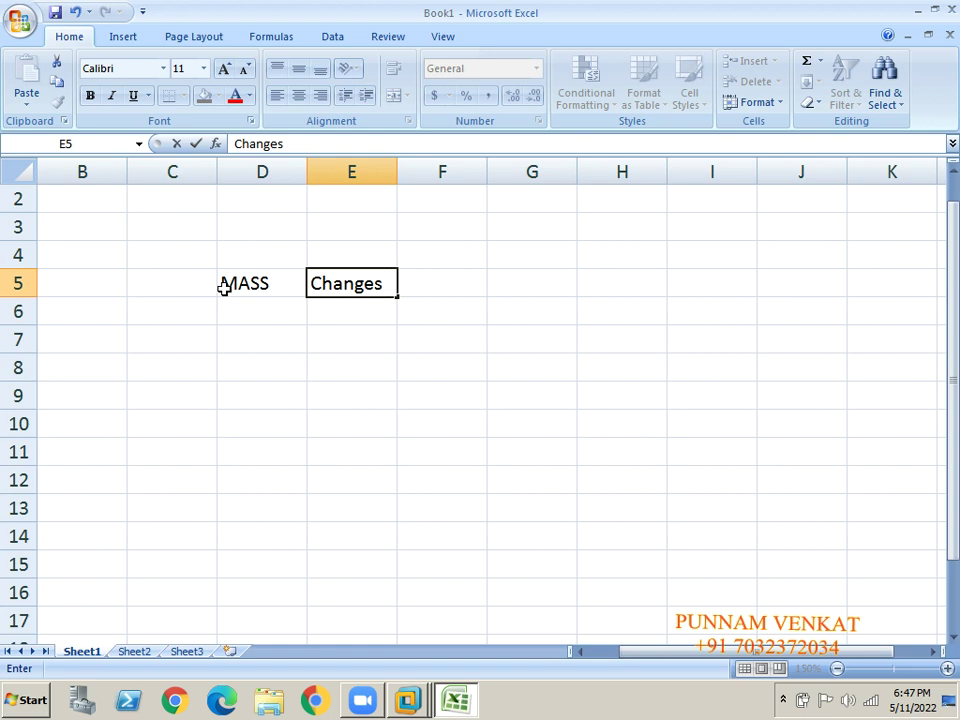
left_click(272, 276)
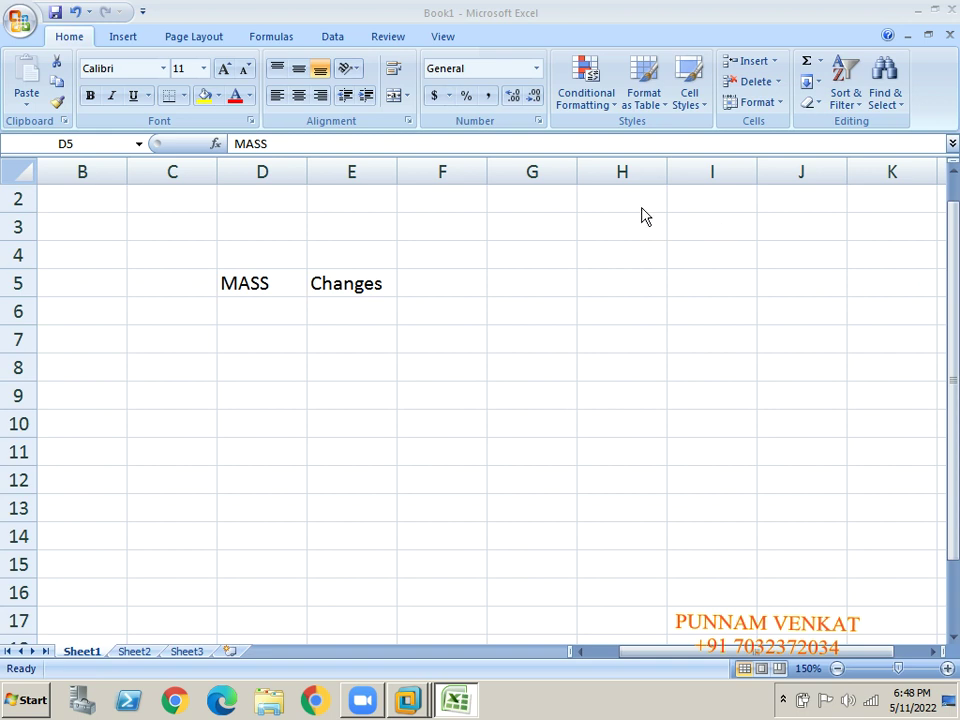
Fill cell D5, holding MASS, with yellow.
left_click(242, 380)
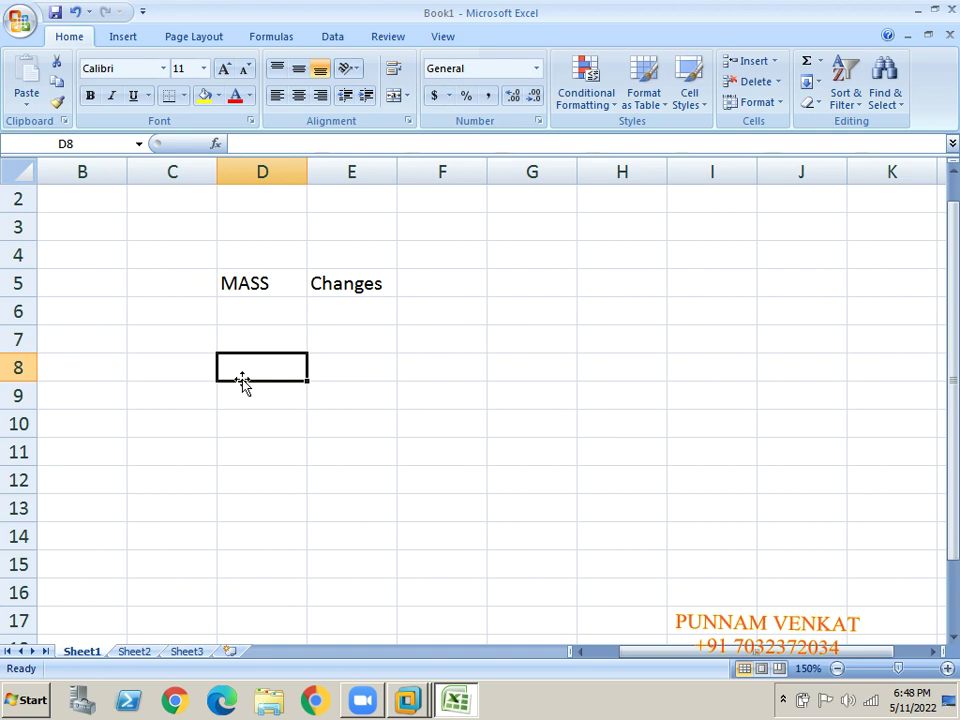
left_click(236, 283)
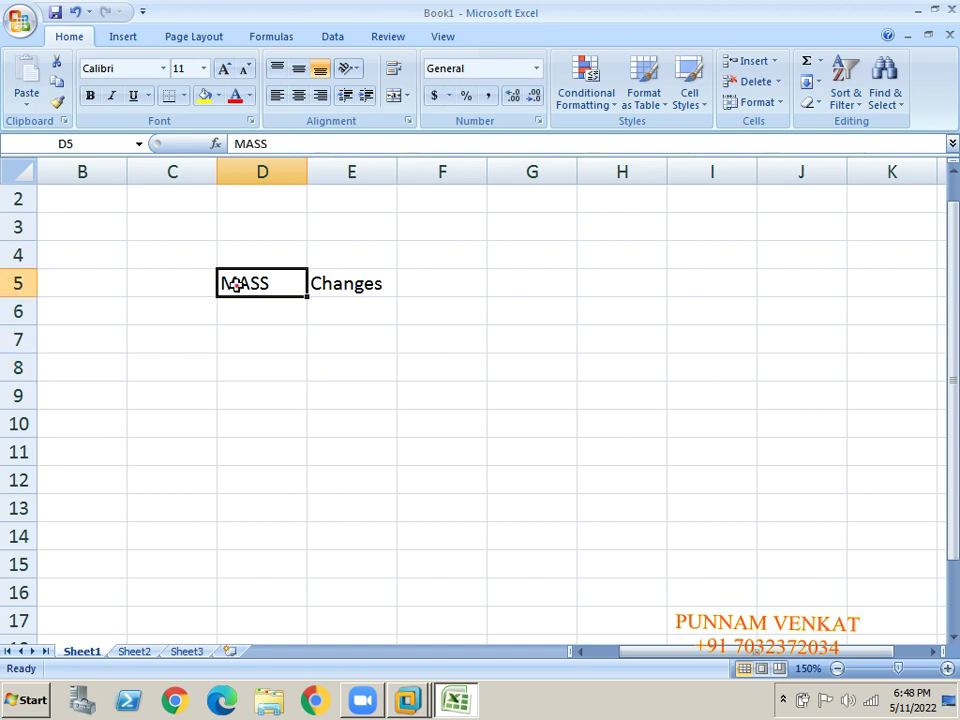
left_click(204, 98)
left_click(242, 447)
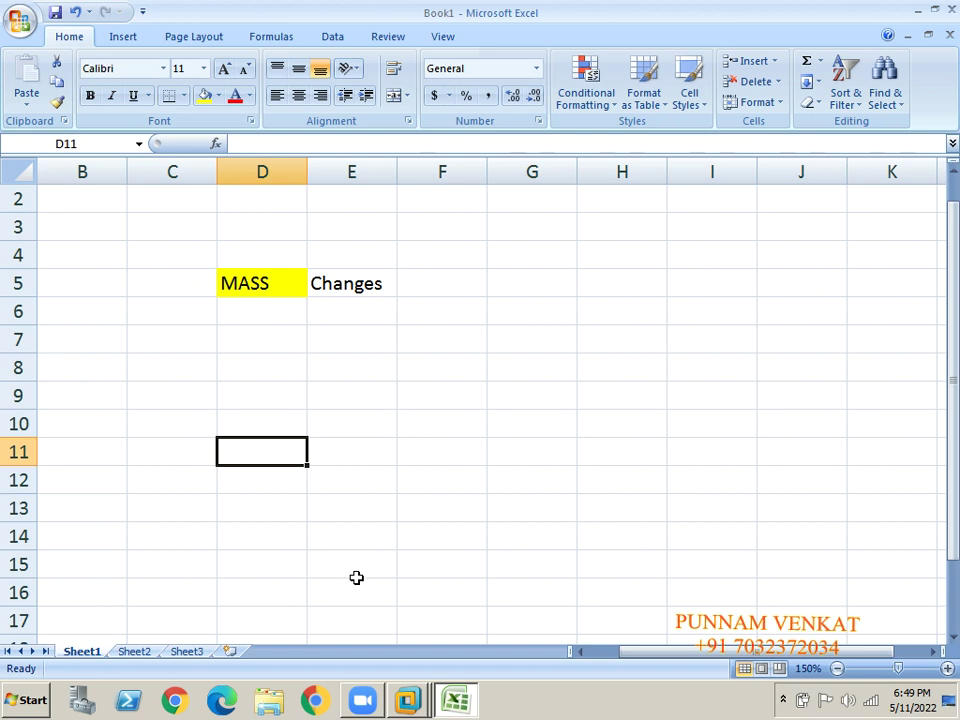
Type GL Master Data in C11 and Vendor Master Data in C13.
left_click(169, 454)
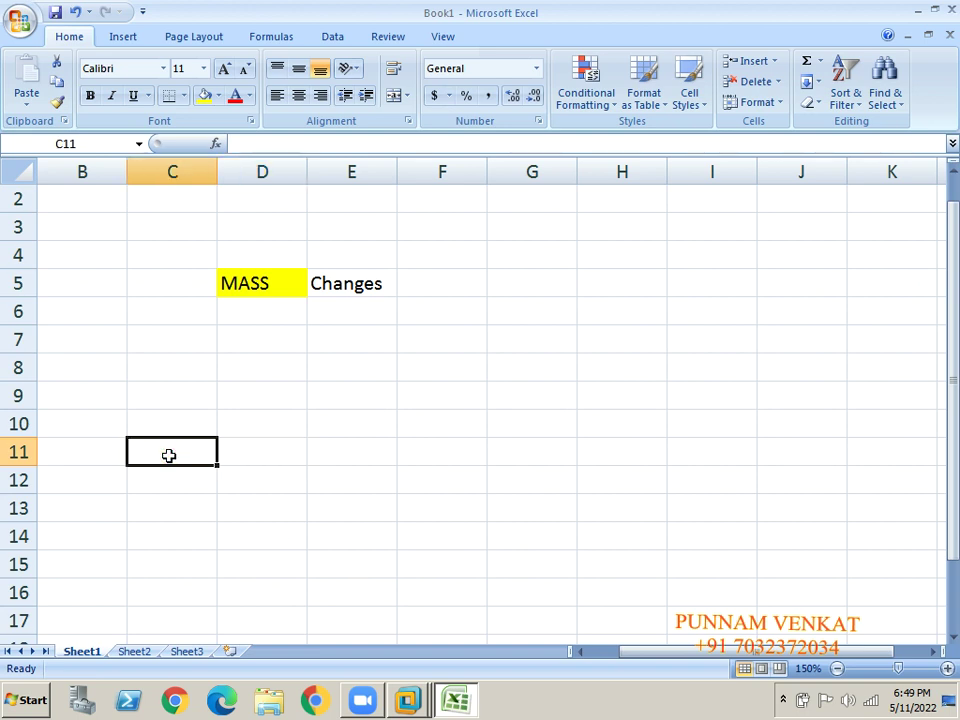
type("Gl")
key("BackSpace")
type("L")
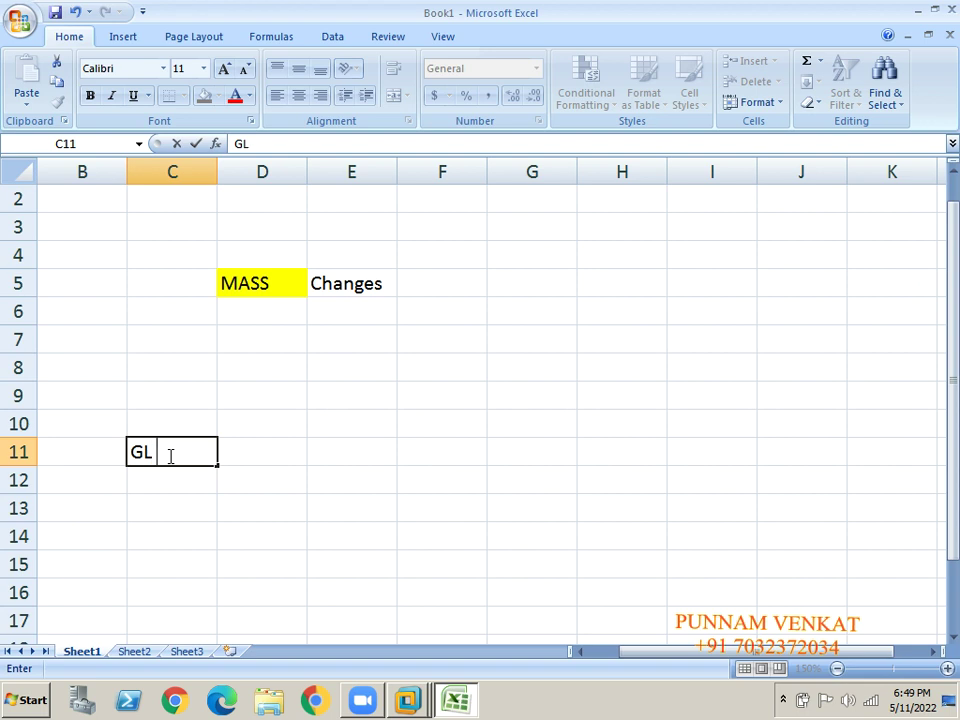
type(" Mast")
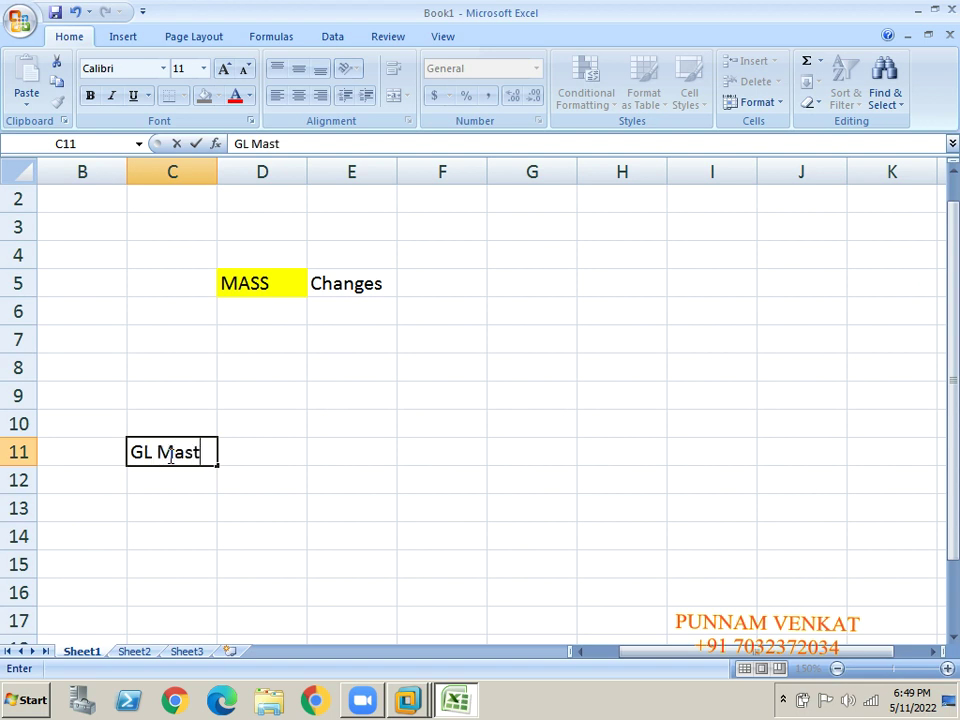
type("er Data")
key("Return")
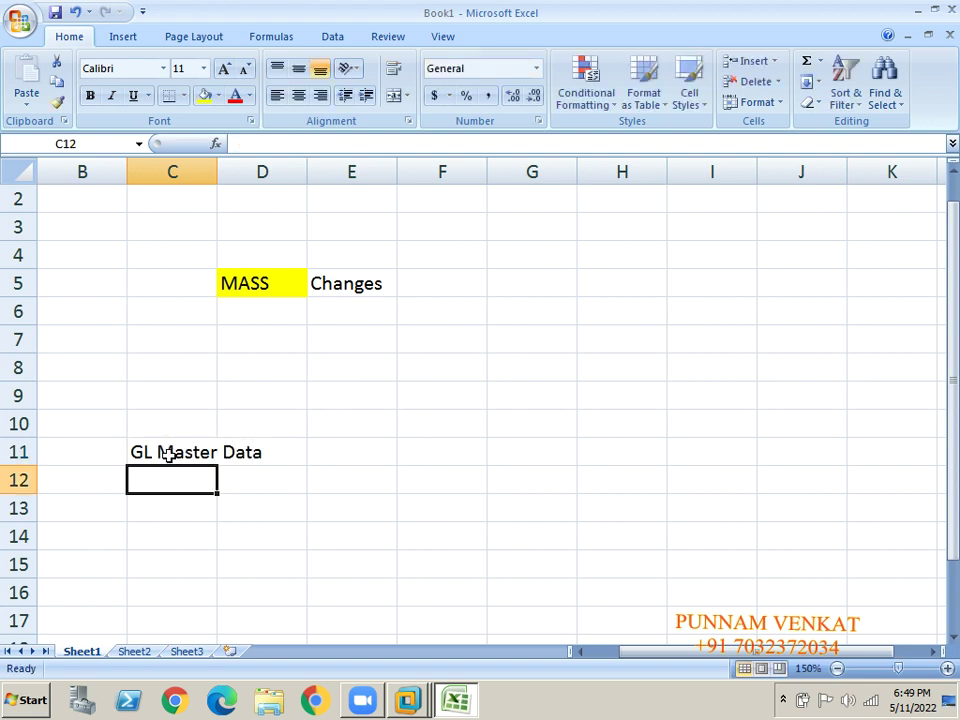
key("Return")
type("Ve")
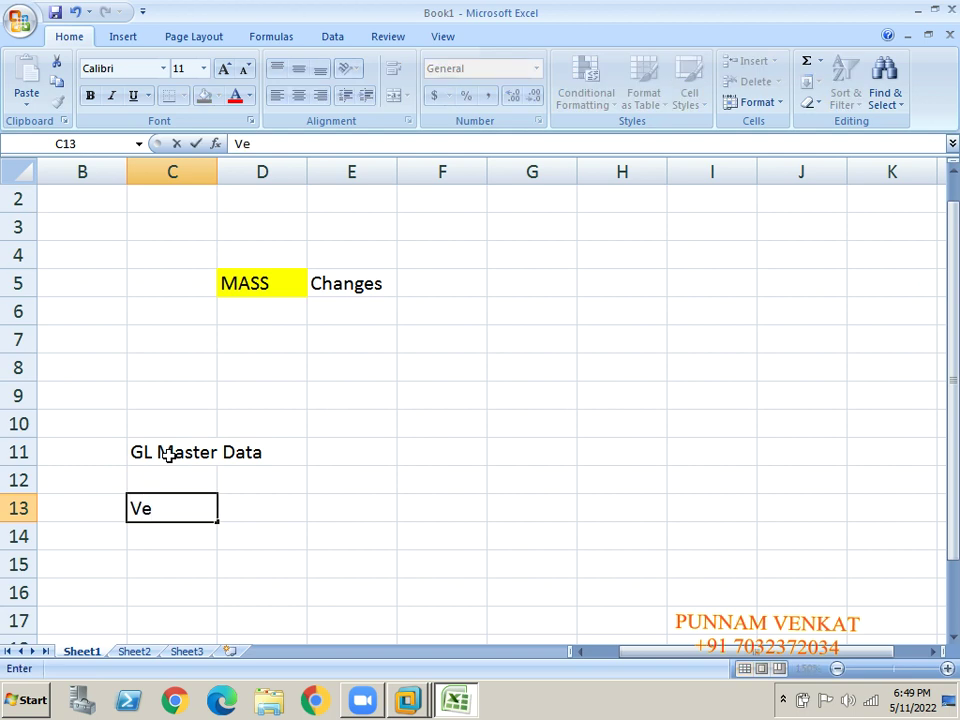
type("ndor Man")
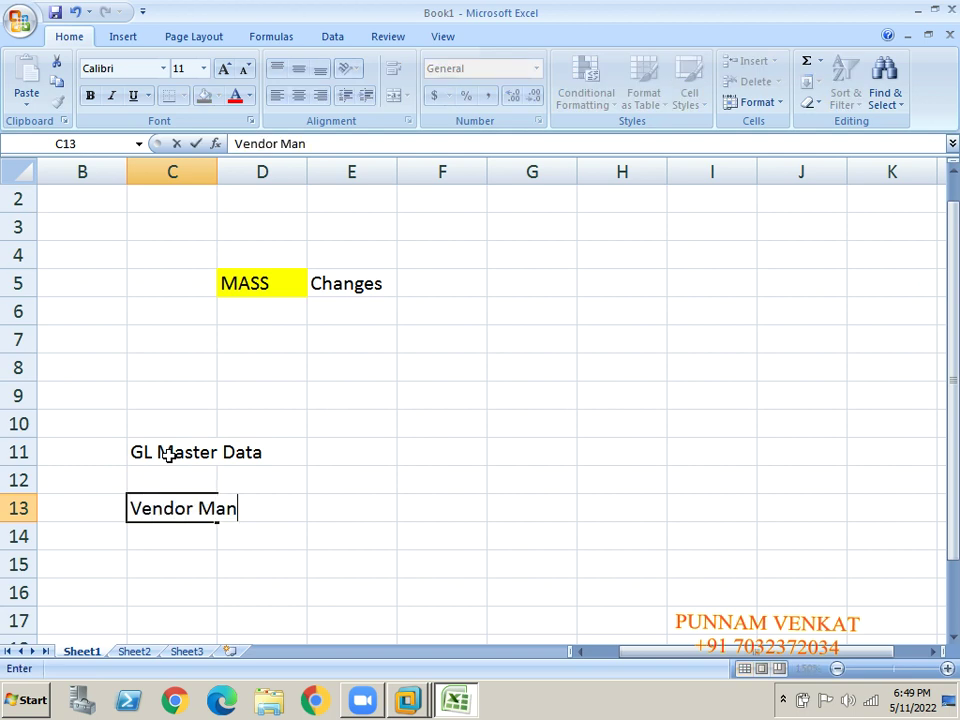
key("BackSpace")
type("sg")
key("BackSpace")
type("te Data")
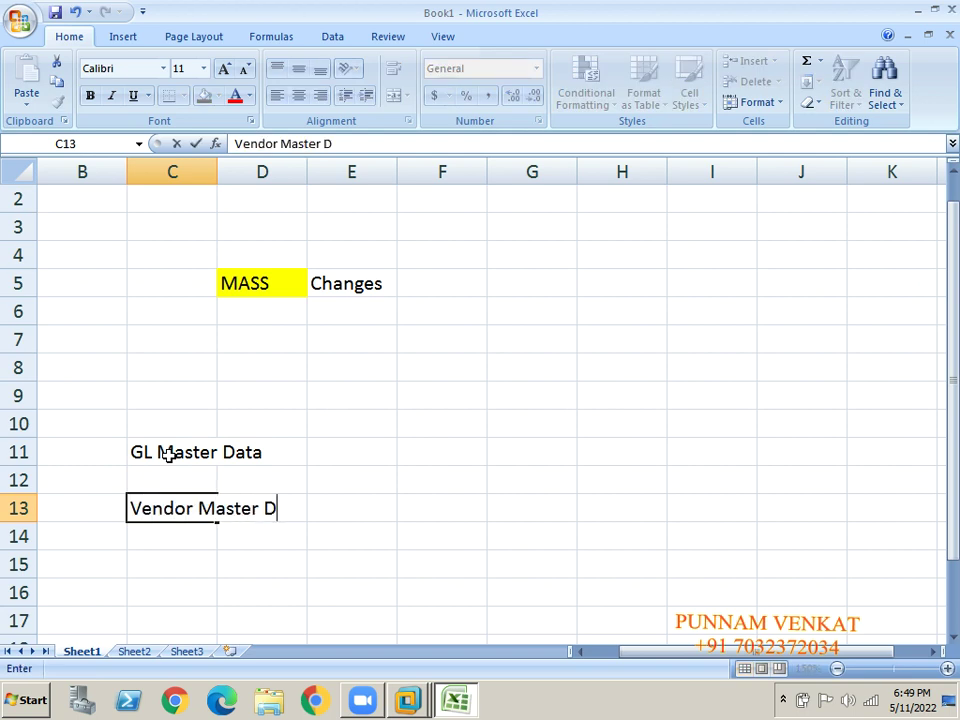
key("ctrl+Return")
Enter Customer Master Data in C15.
key("Return")
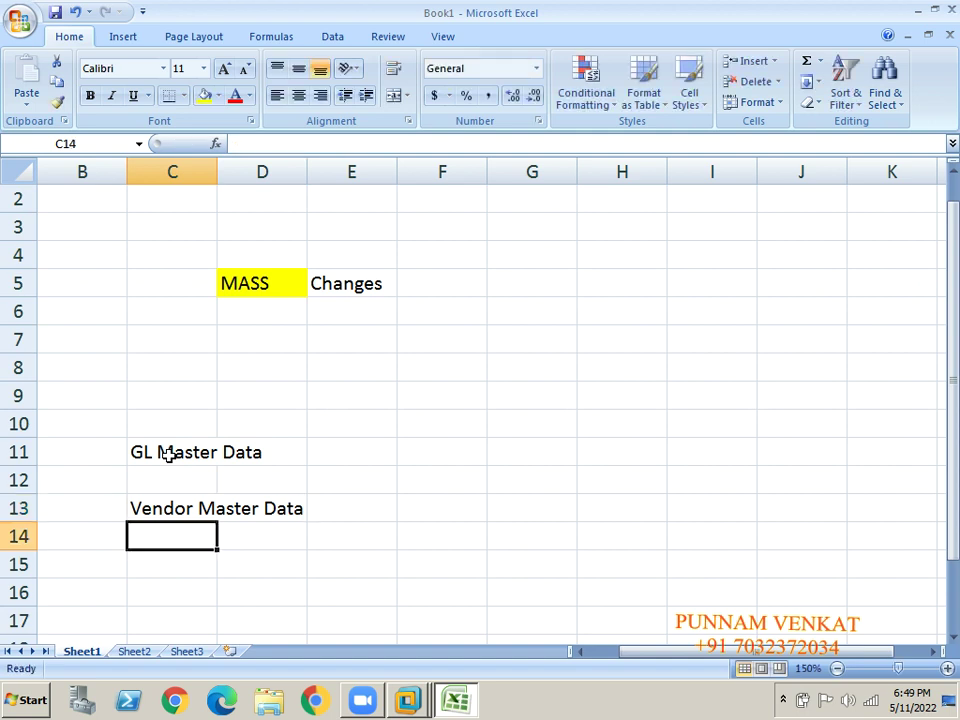
key("Return")
type("Customer D")
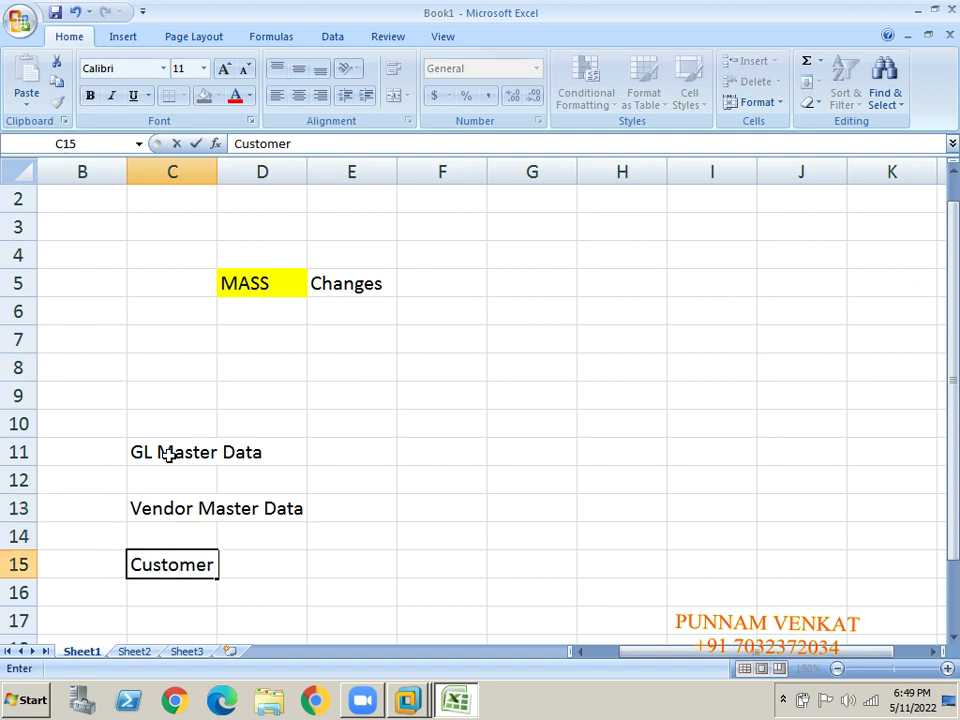
key("BackSpace")
type("Mna")
key("BackSpace")
key("BackSpace")
type("aster Data")
key("Return")
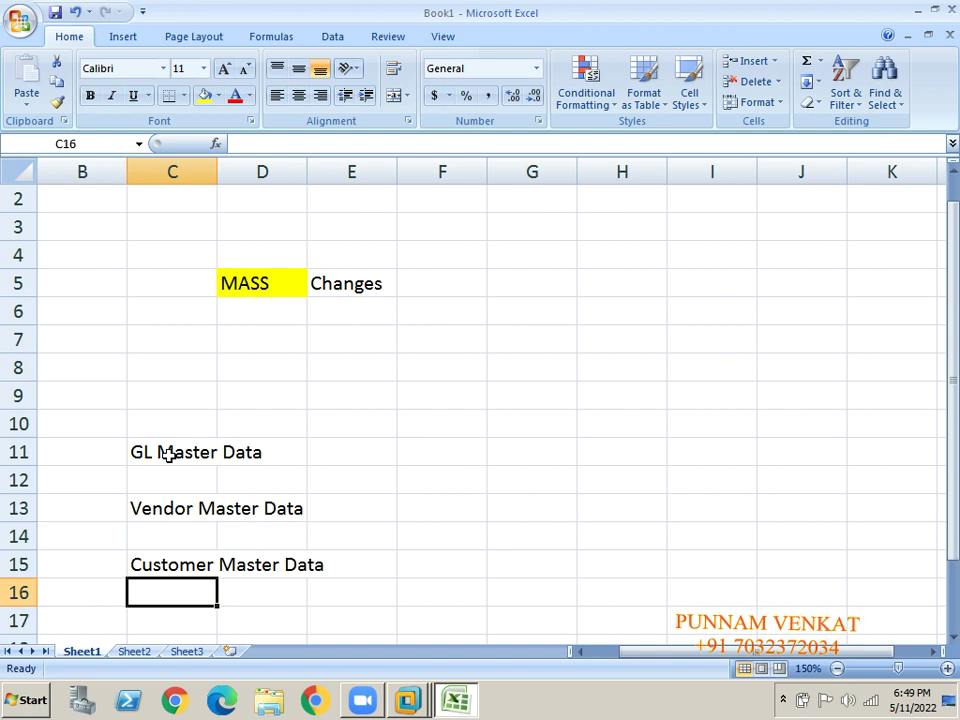
Enter 100 in F13 and block in G13, then shade F13 yellow.
left_click(137, 508)
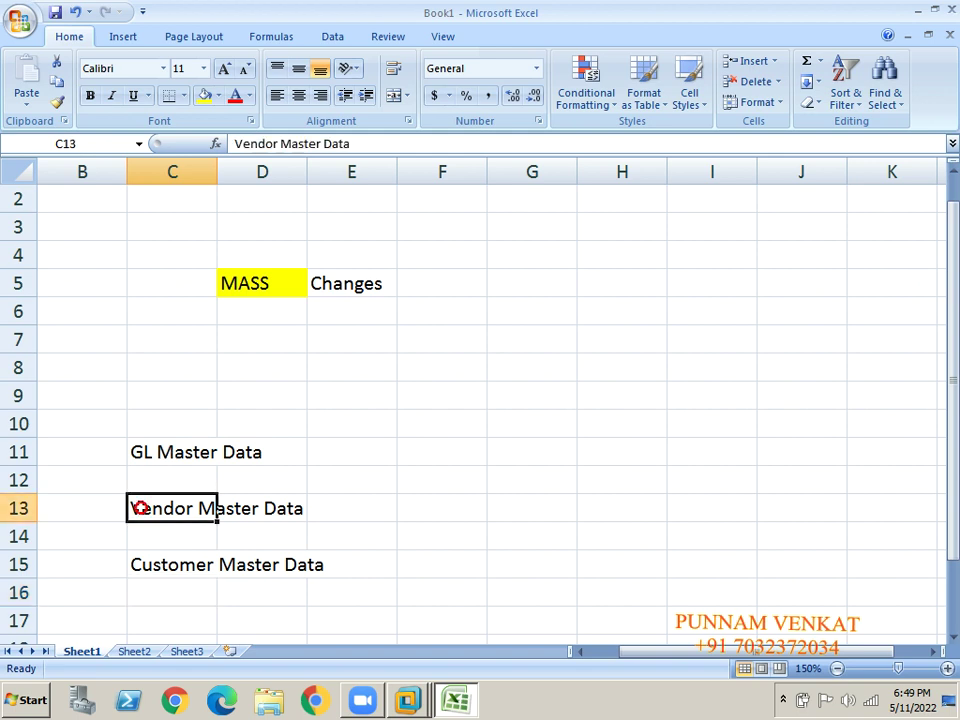
key("Right")
key("Right")
key("Right")
type("100")
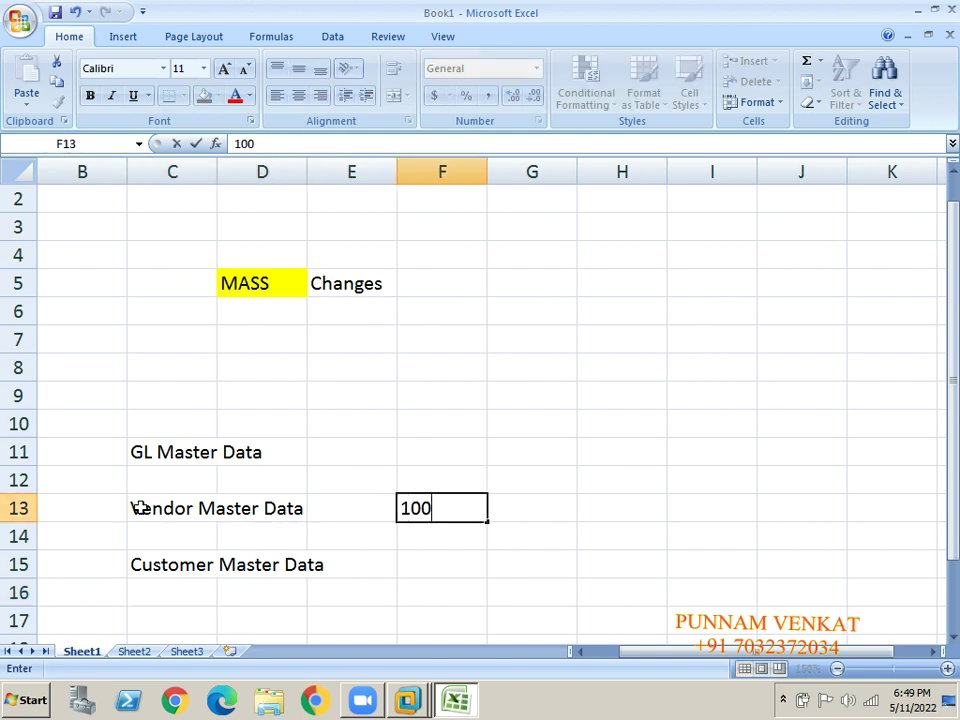
key("Right")
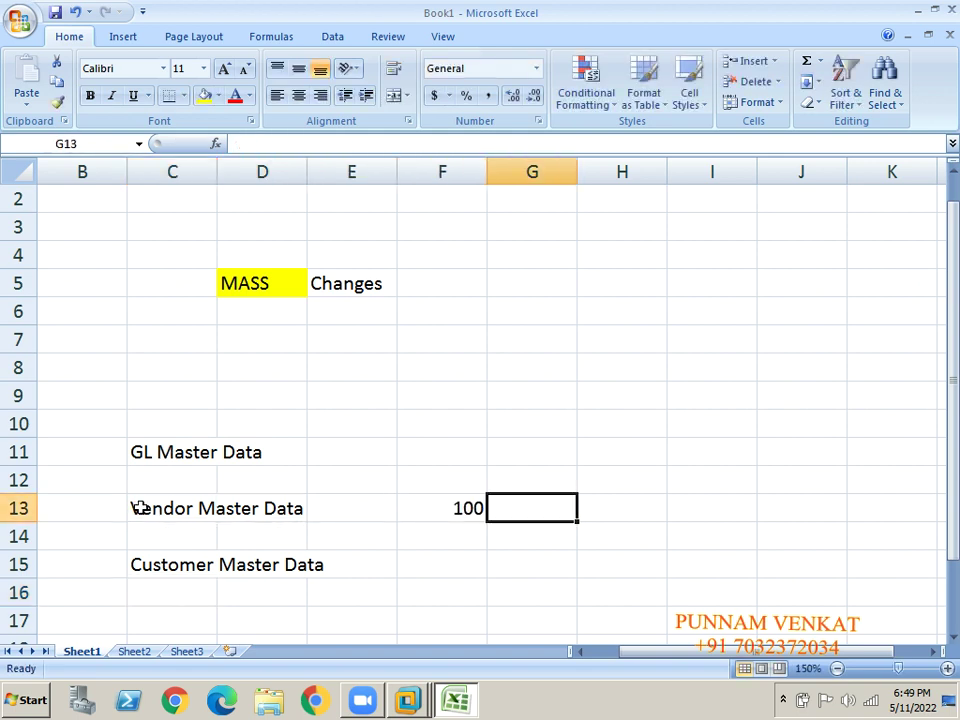
type("block")
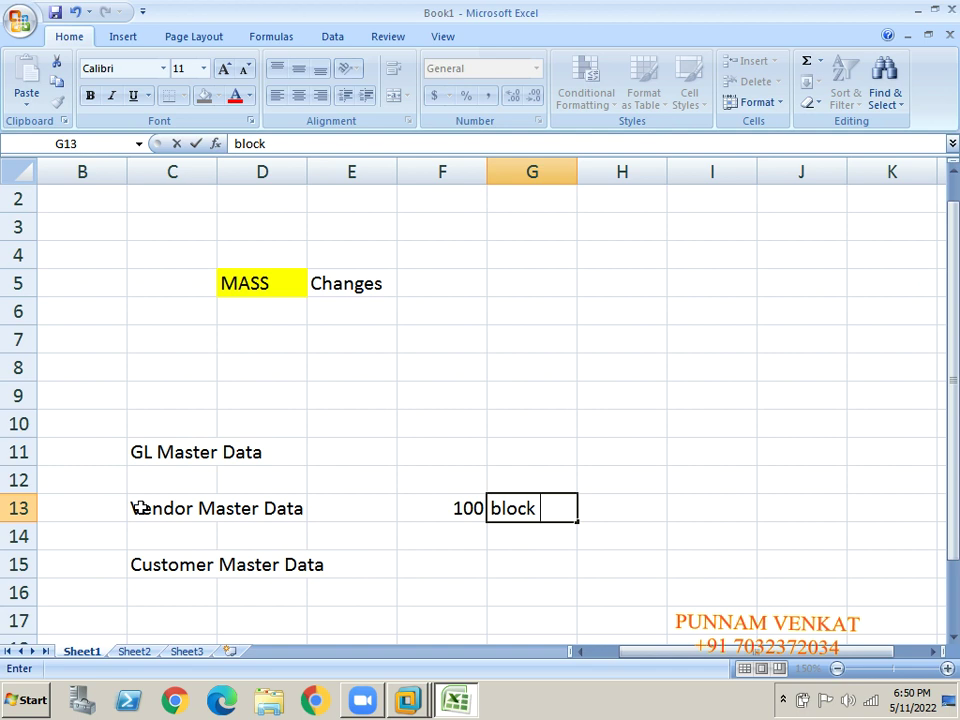
left_click(435, 508)
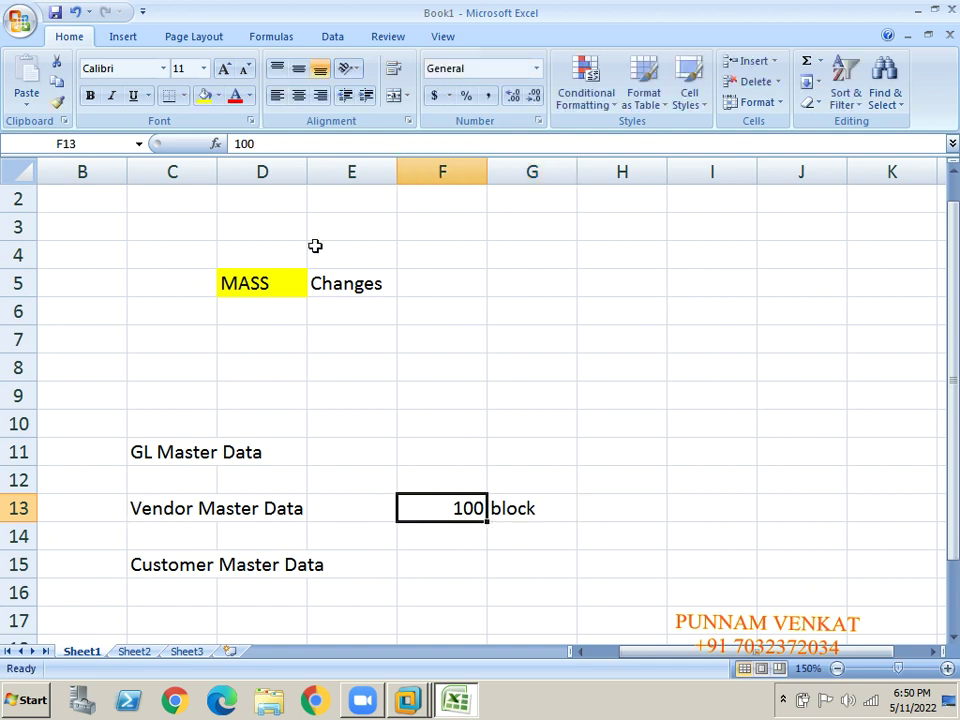
left_click(199, 97)
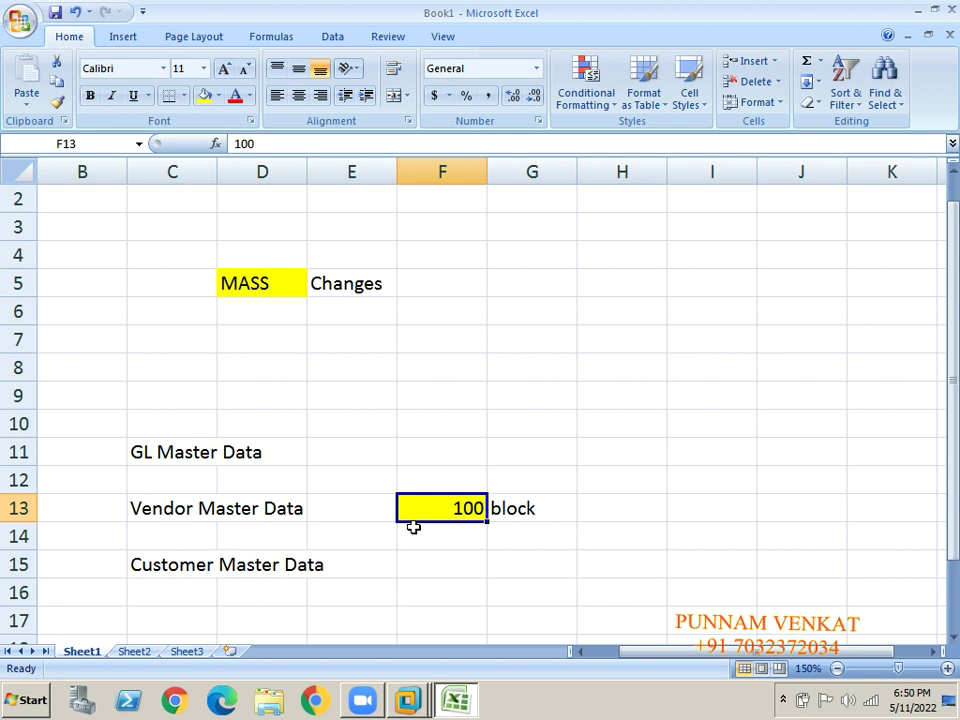
left_click(263, 286)
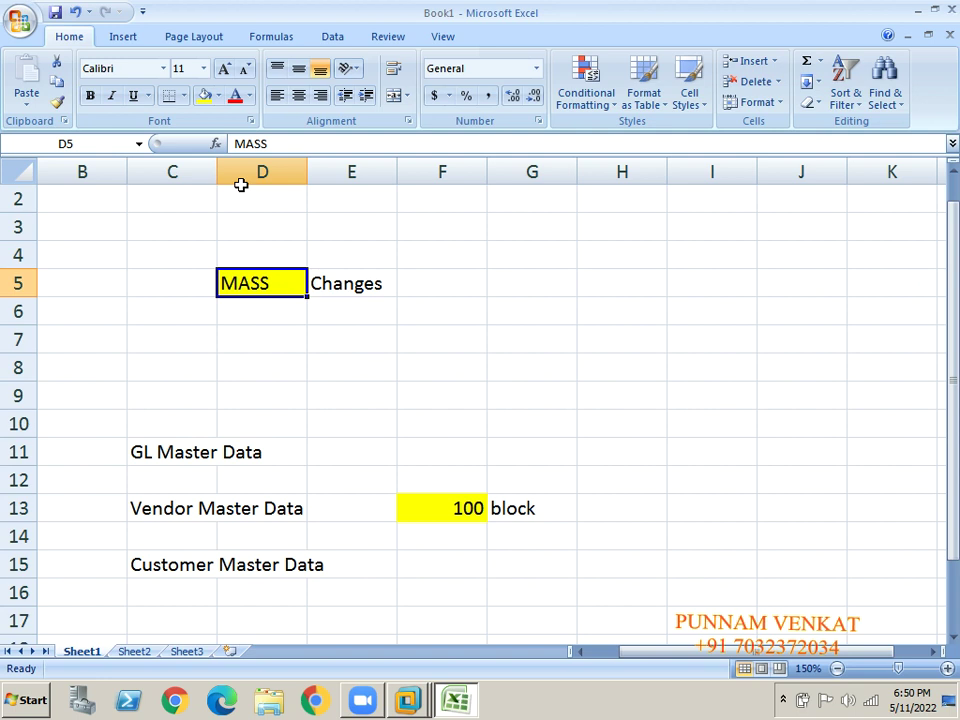
Enter 200 in F11 and Test in G11 on the GL Master Data row.
left_click(166, 454)
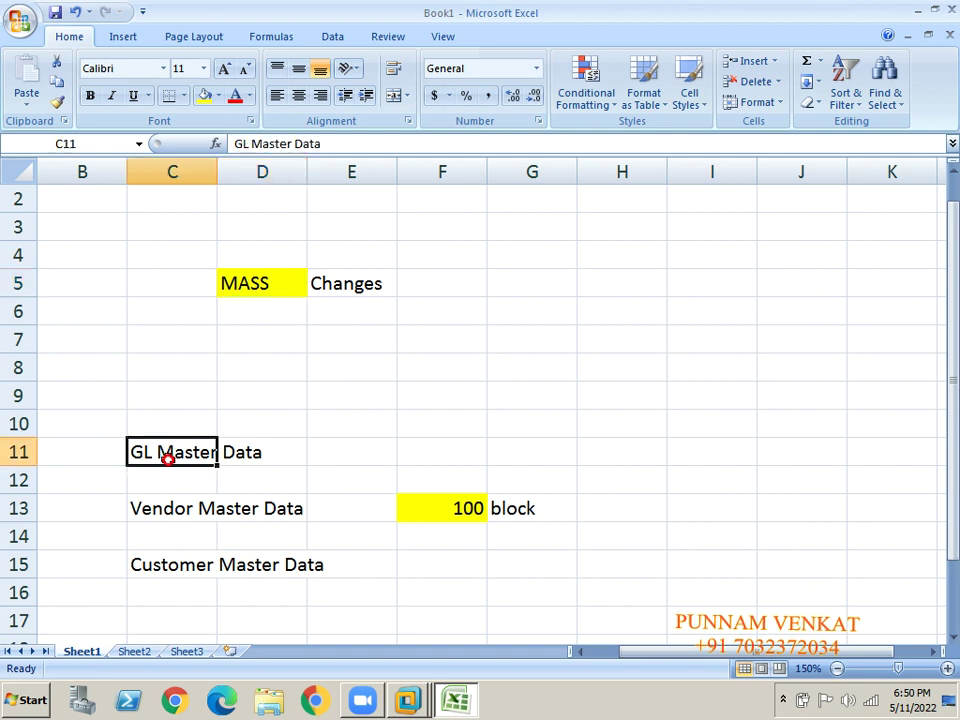
left_click(426, 445)
type("200")
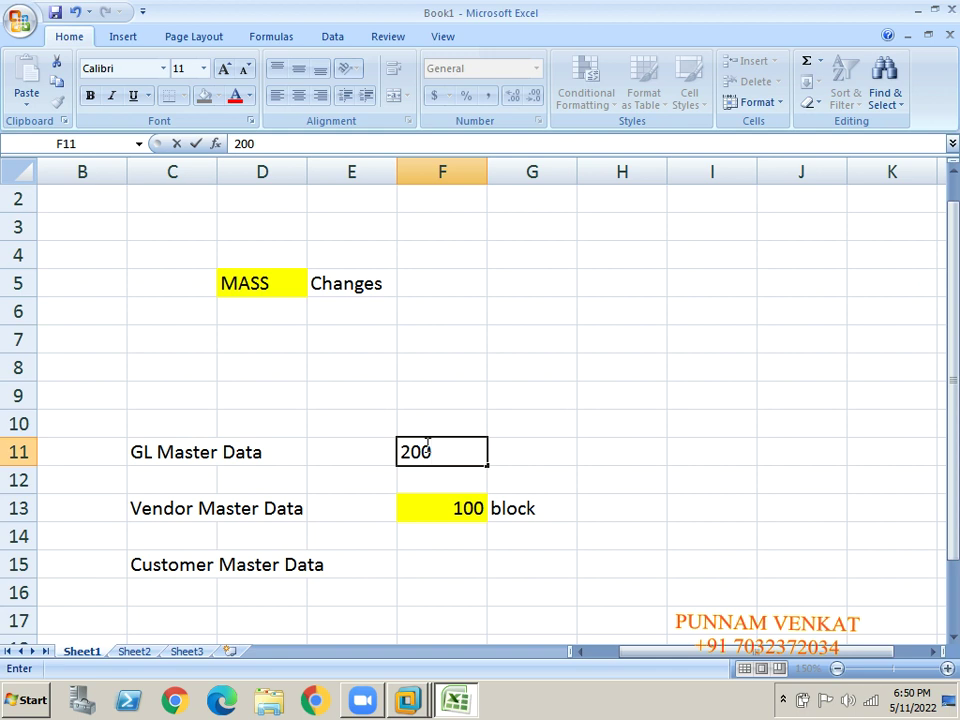
key("Tab")
type("Test")
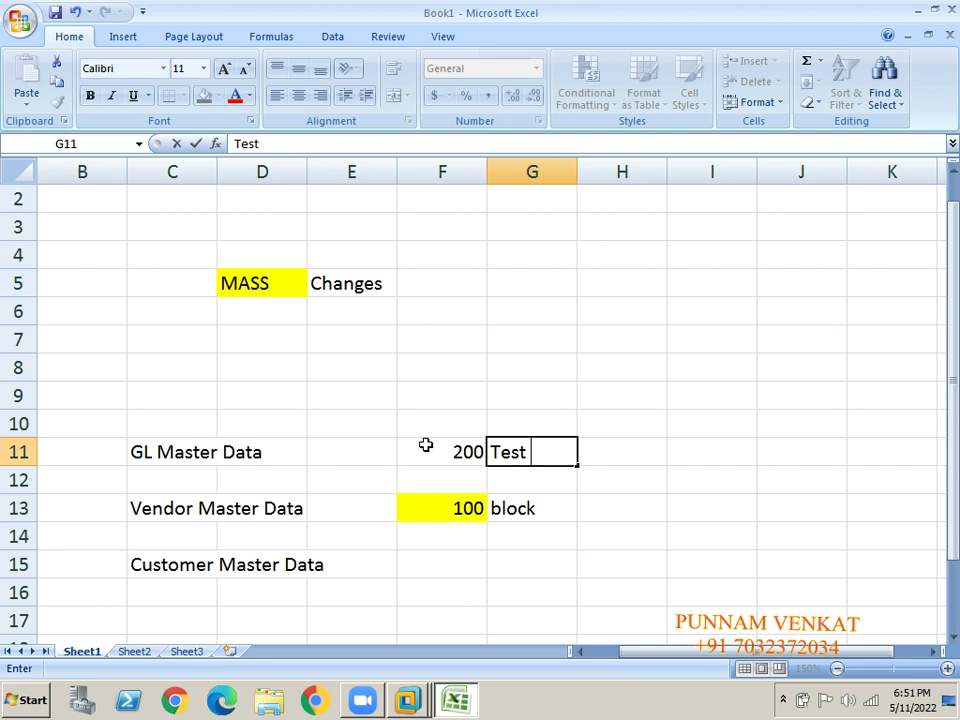
left_click(253, 283)
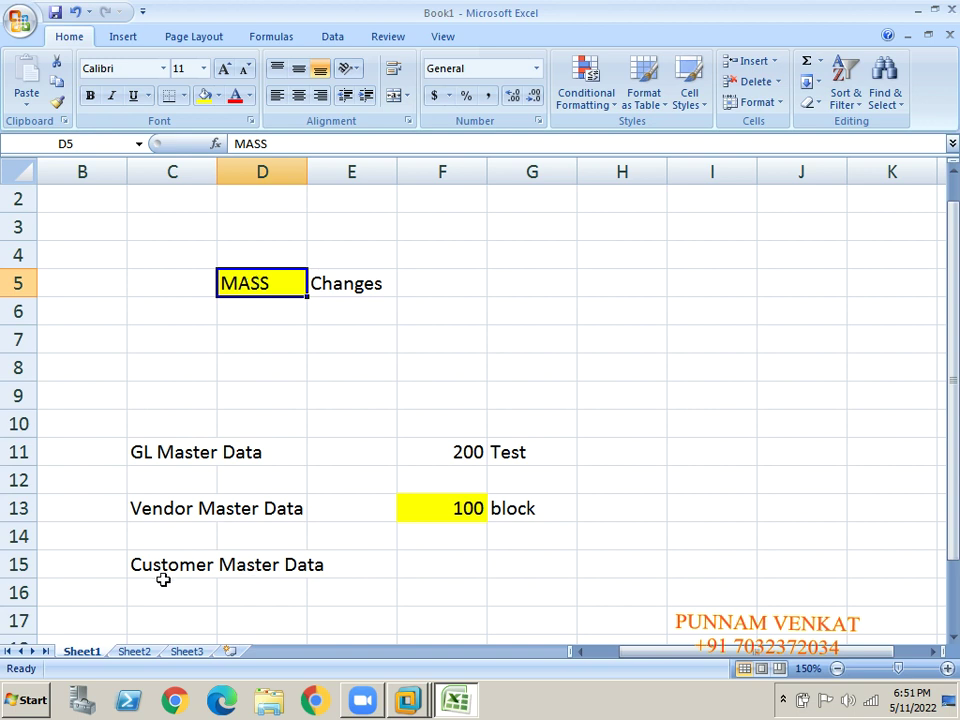
Type short key in G15 on the Customer Master Data row.
left_click(162, 580)
key("Right")
key("Right")
key("Right")
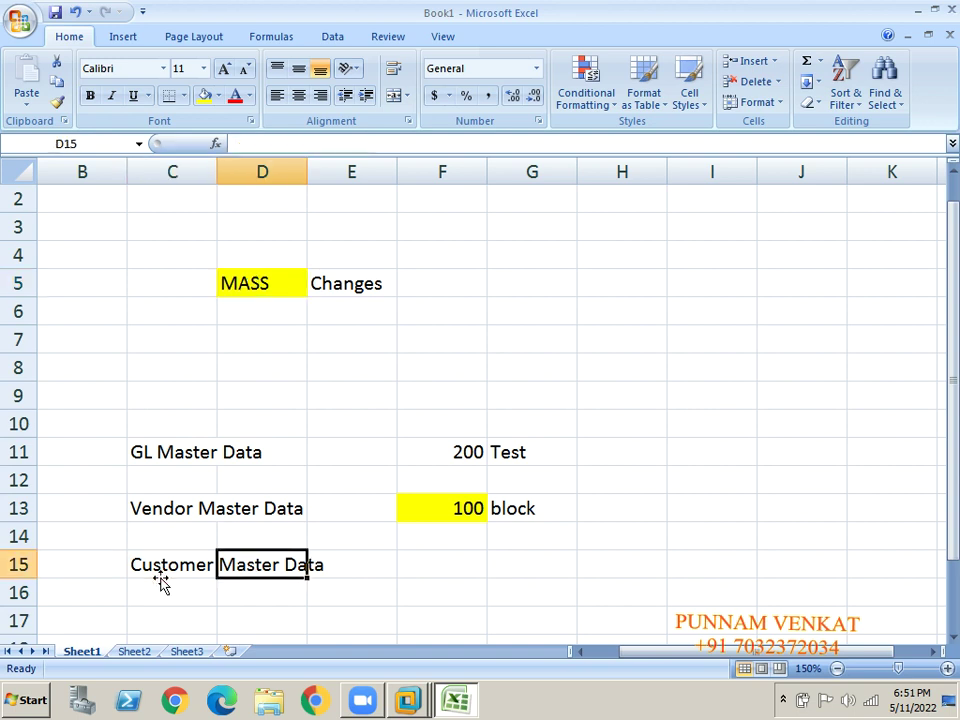
key("Right")
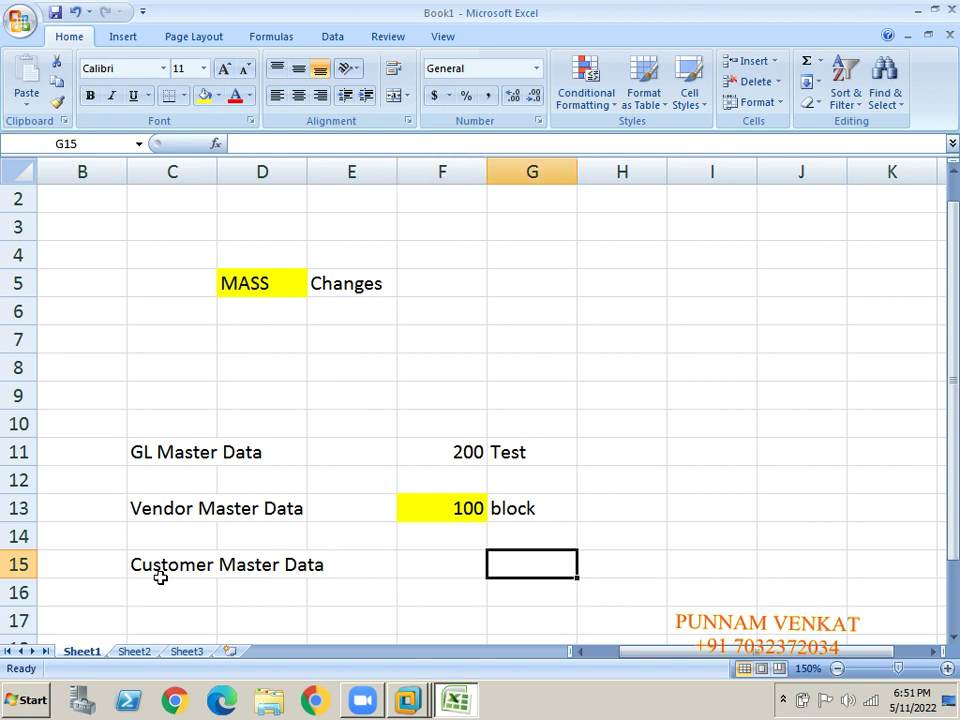
type("short key")
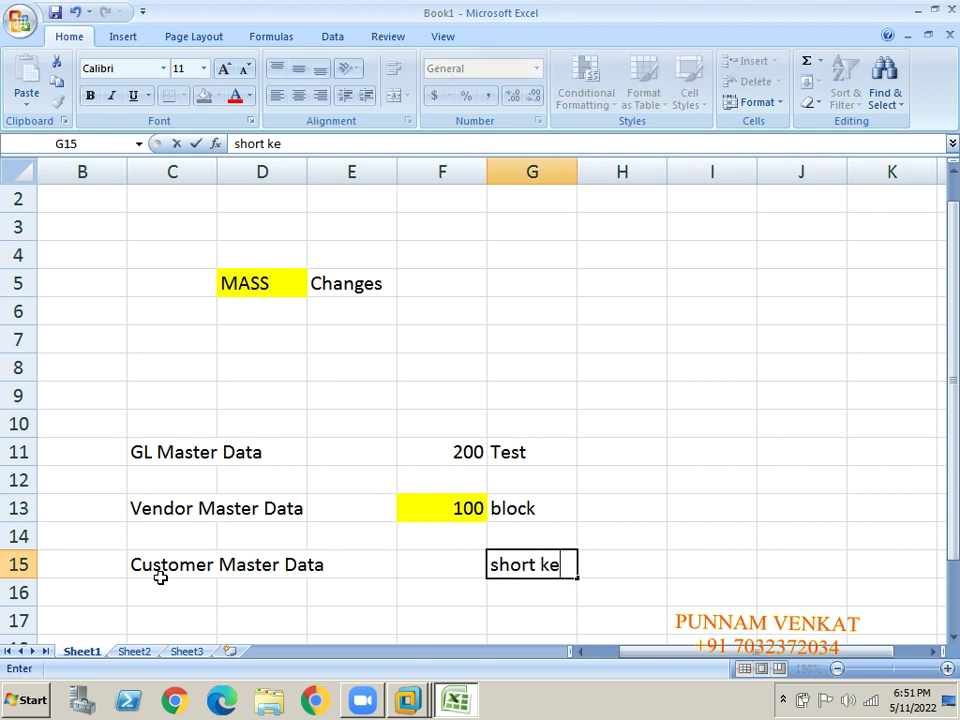
left_click(161, 579)
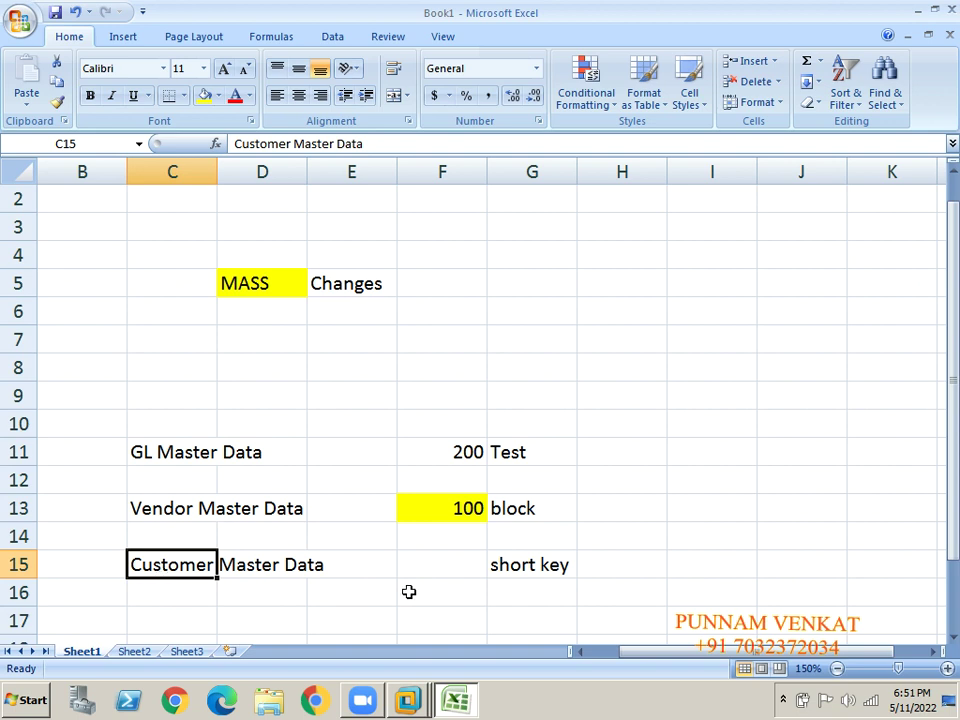
Enter a provisional value of 2 in F15.
left_click(437, 566)
type("1")
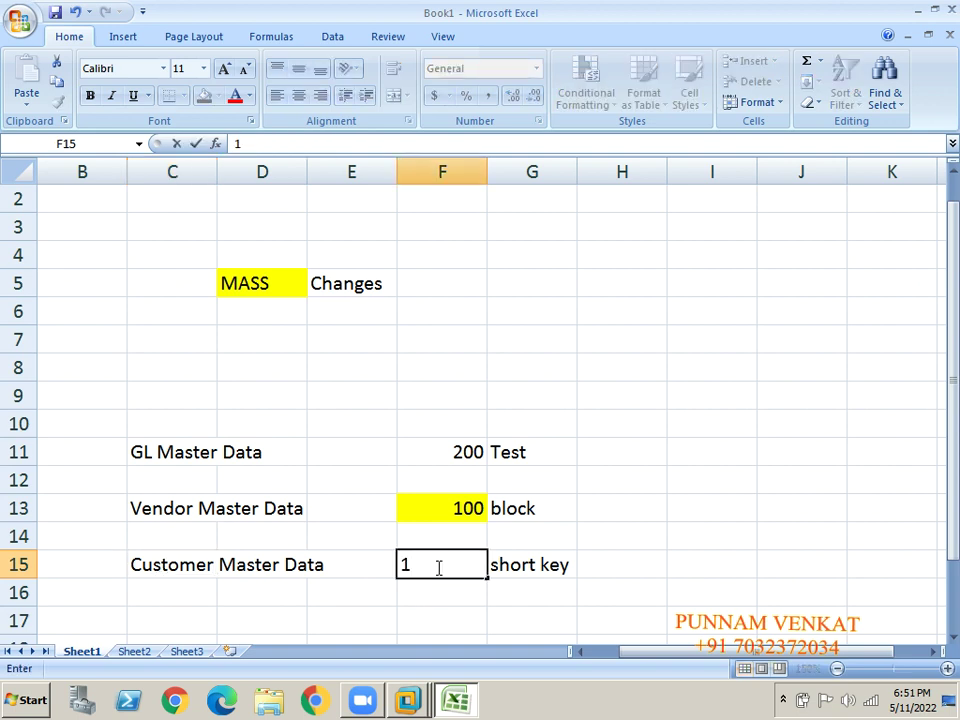
key("BackSpace")
type("2")
key("Return")
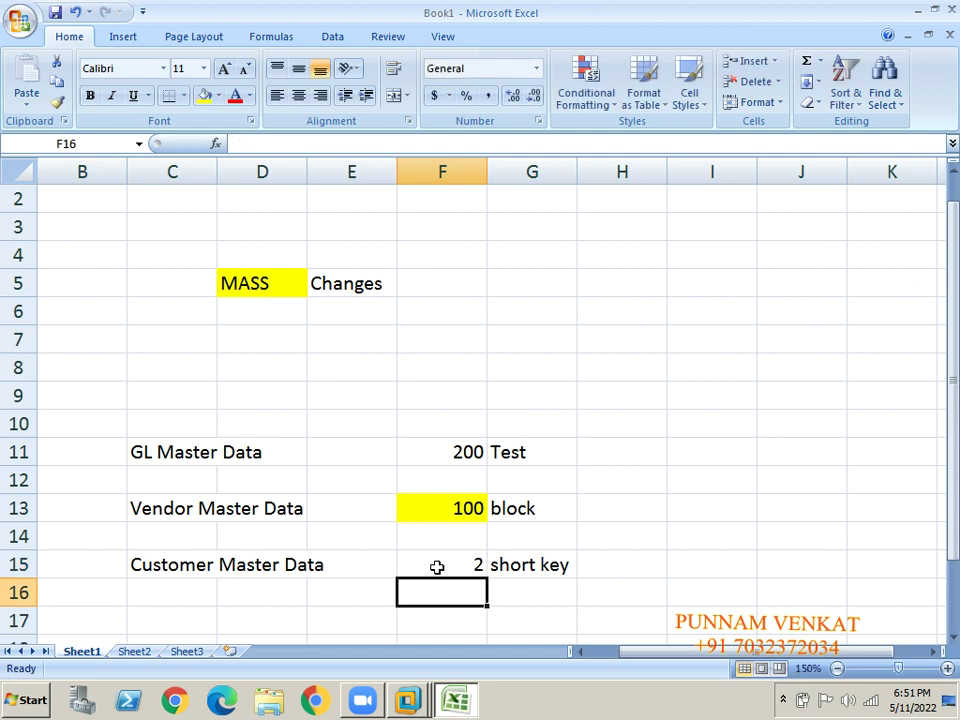
Enter the codes FD02 in I15 and FD01 in J15.
key("Up")
key("Right")
key("Right")
key("Right")
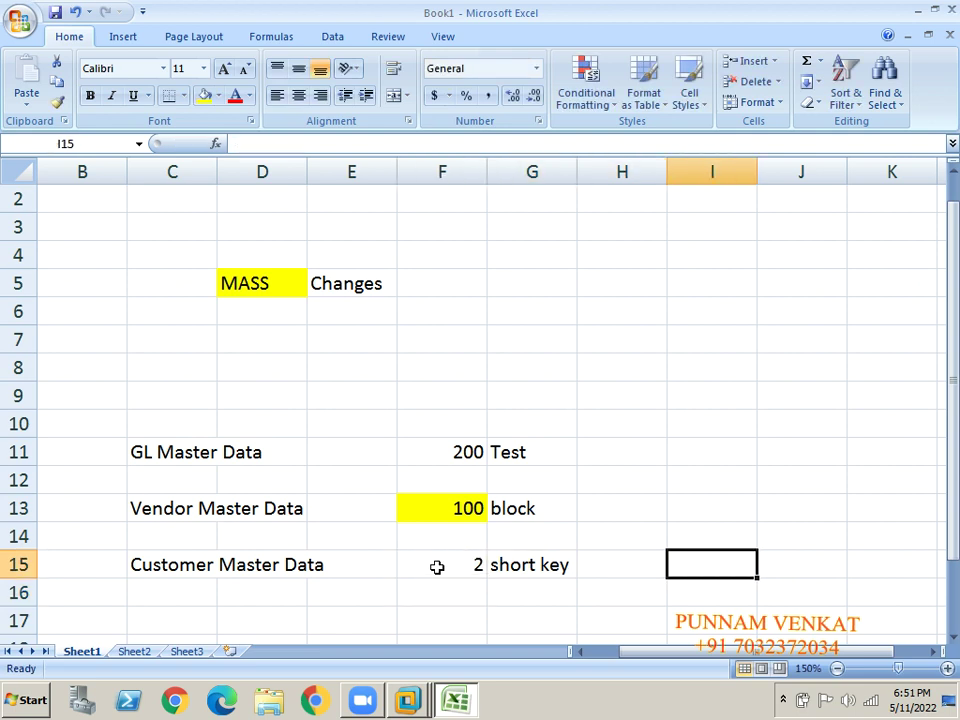
type("FD02")
key("Return")
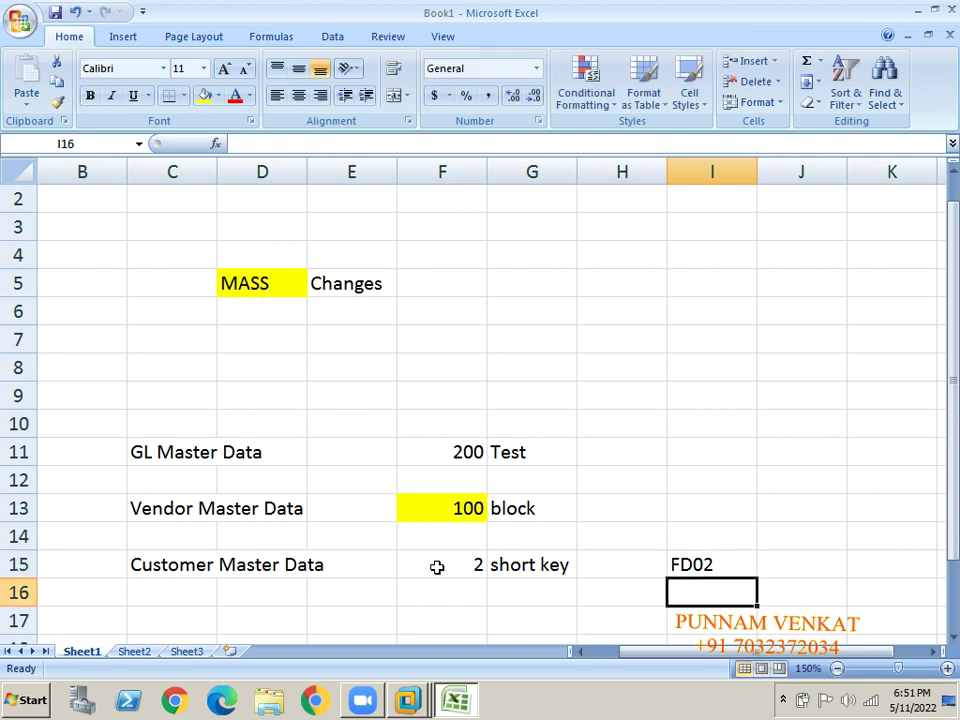
key("Up")
key("Right")
type("KF")
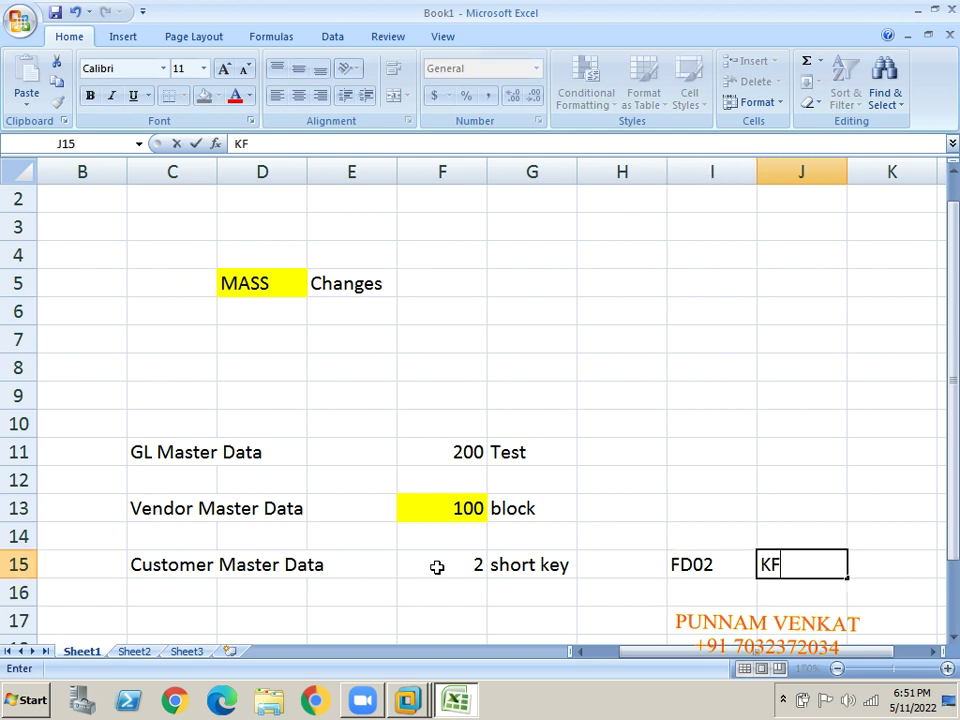
key("BackSpace")
key("BackSpace")
type("FD01")
key("Return")
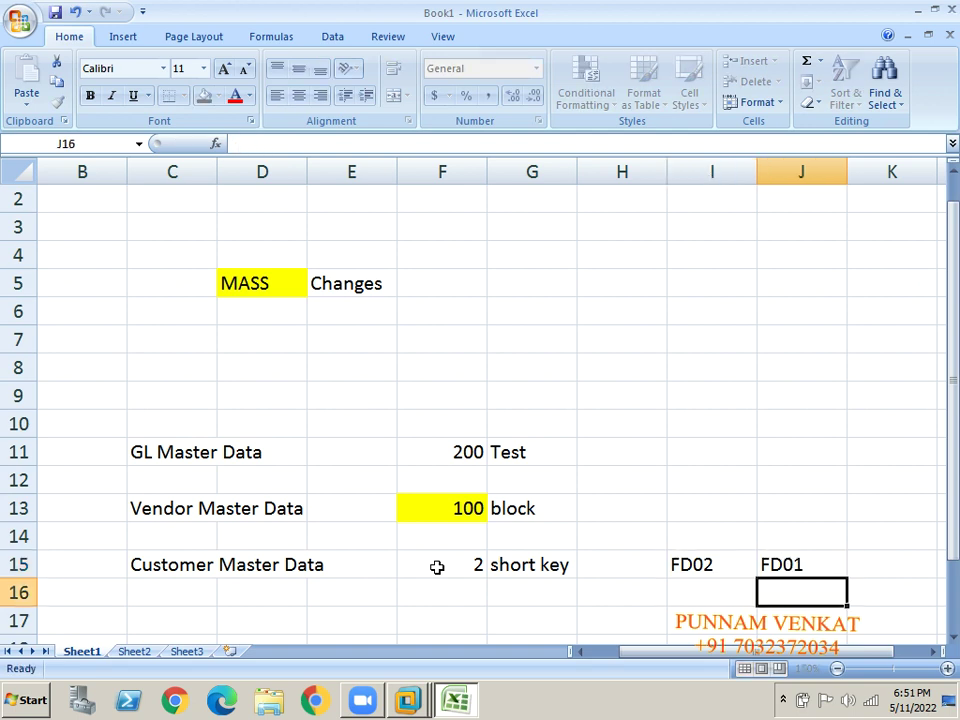
key("Up")
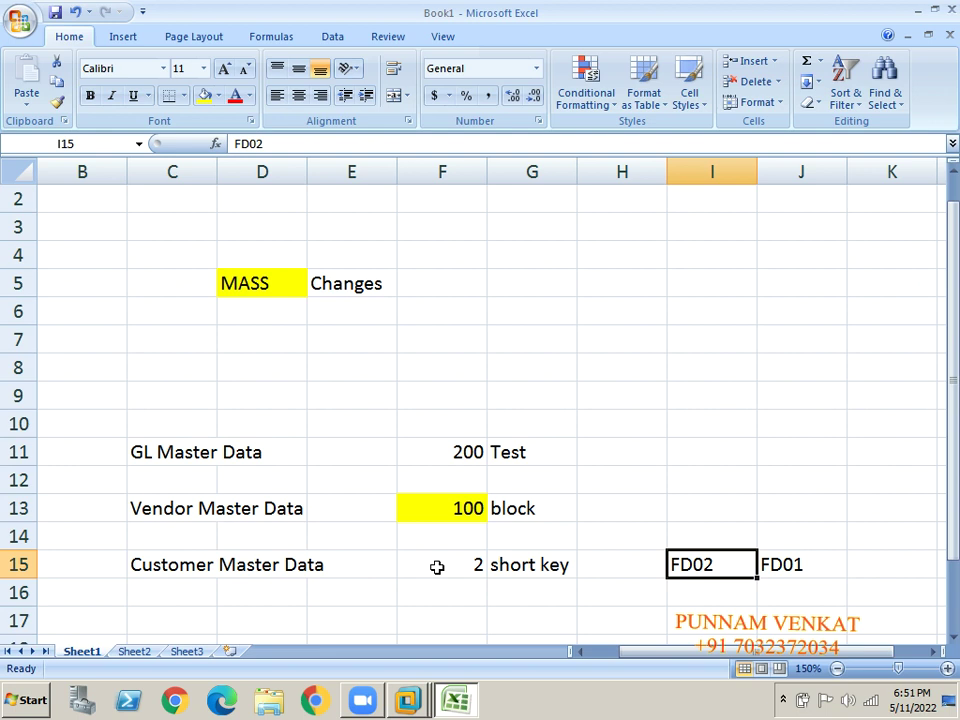
Change the F15 value to 1000.
left_click(456, 573)
type("1")
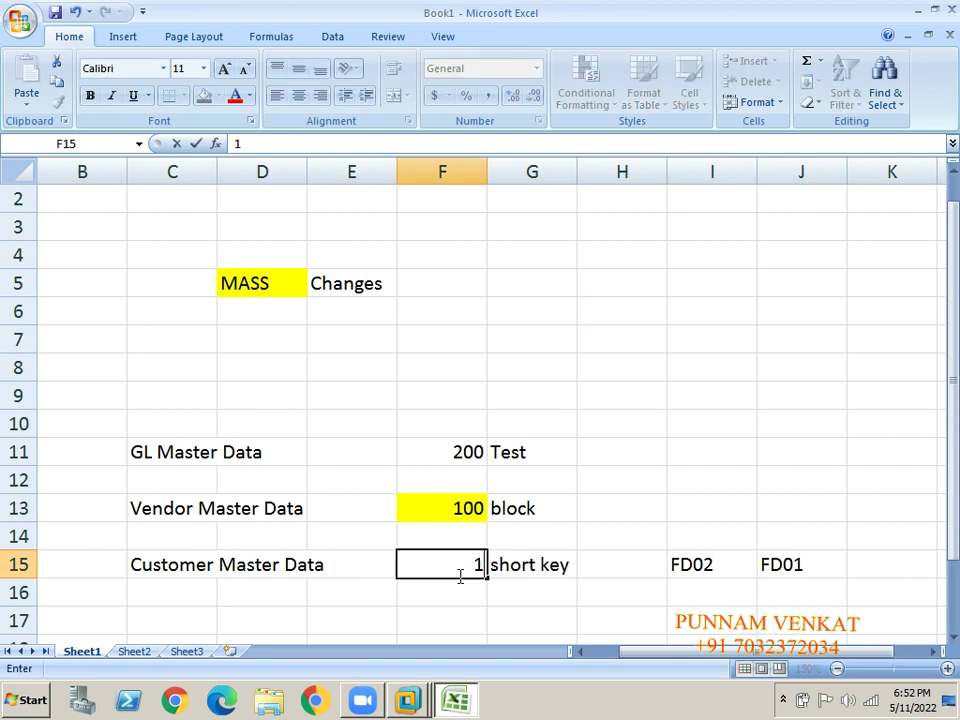
key("Right")
key("Right")
key("Right")
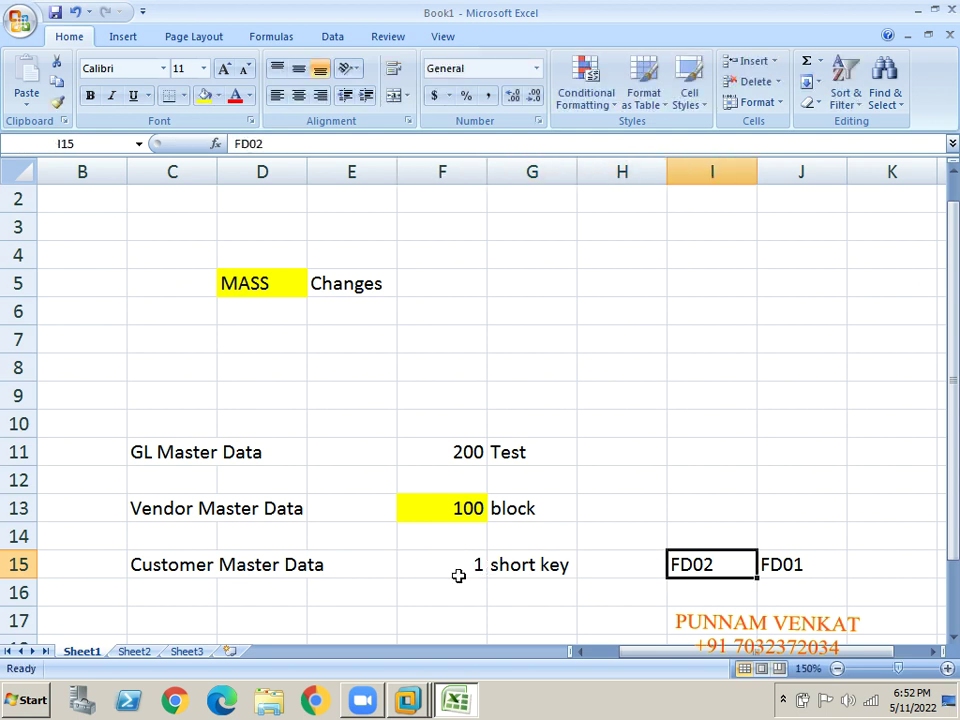
left_click(456, 575)
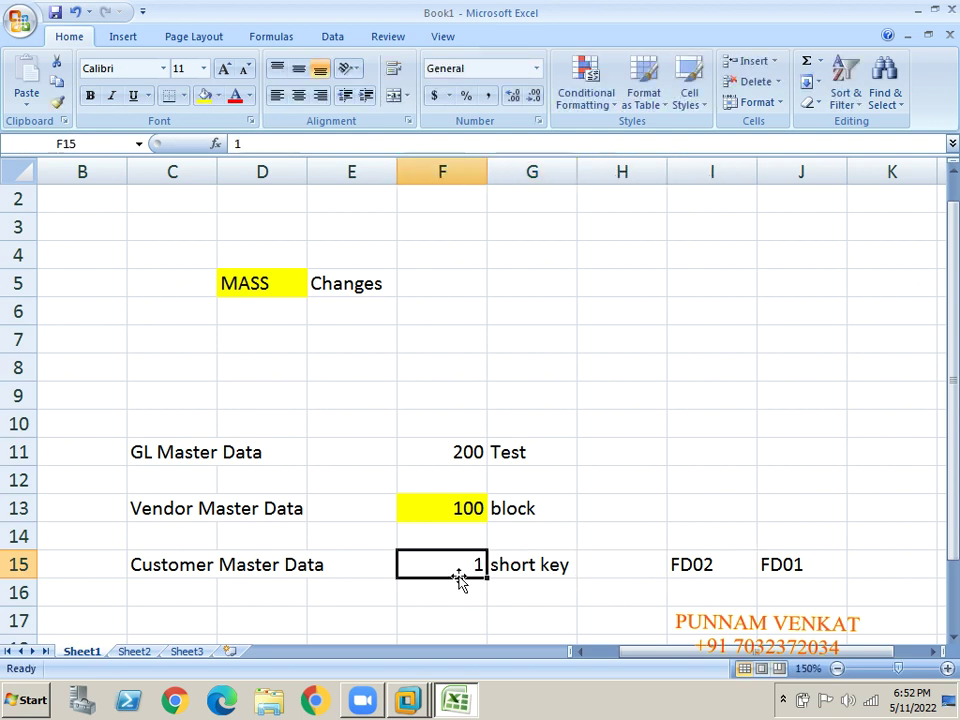
type("2")
key("Right")
key("Right")
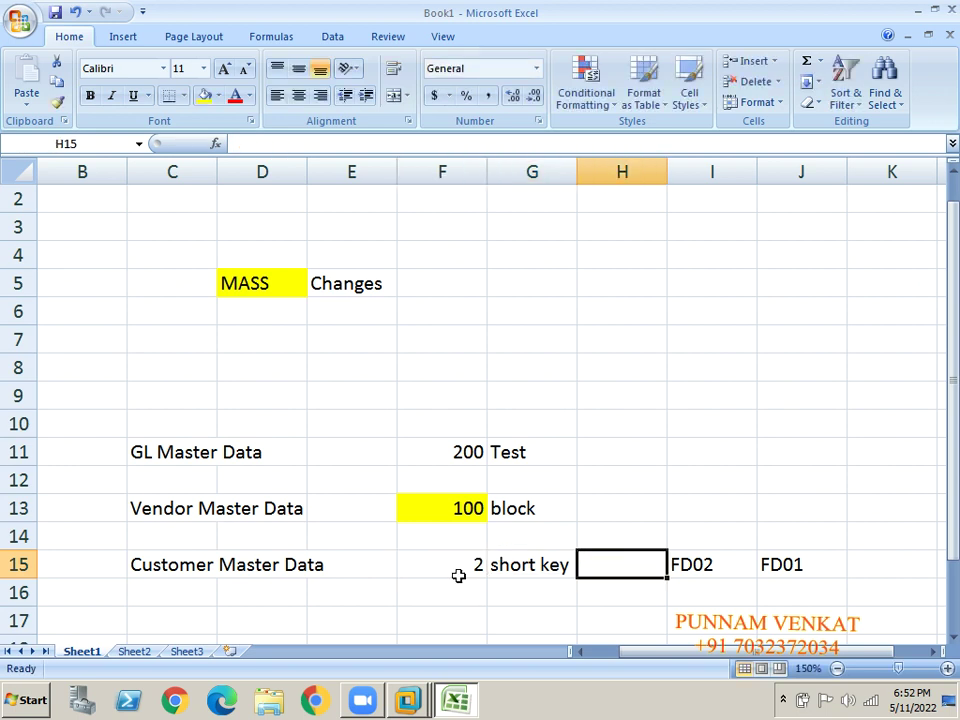
key("Right")
key("Left")
key("Left")
key("Left")
type("1000")
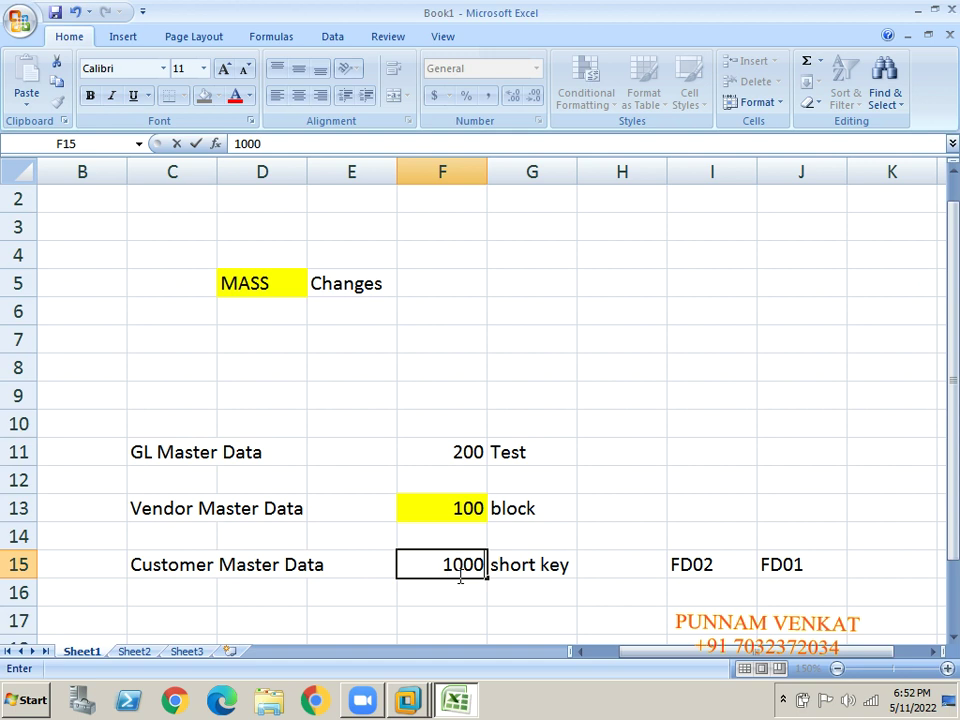
key("Up")
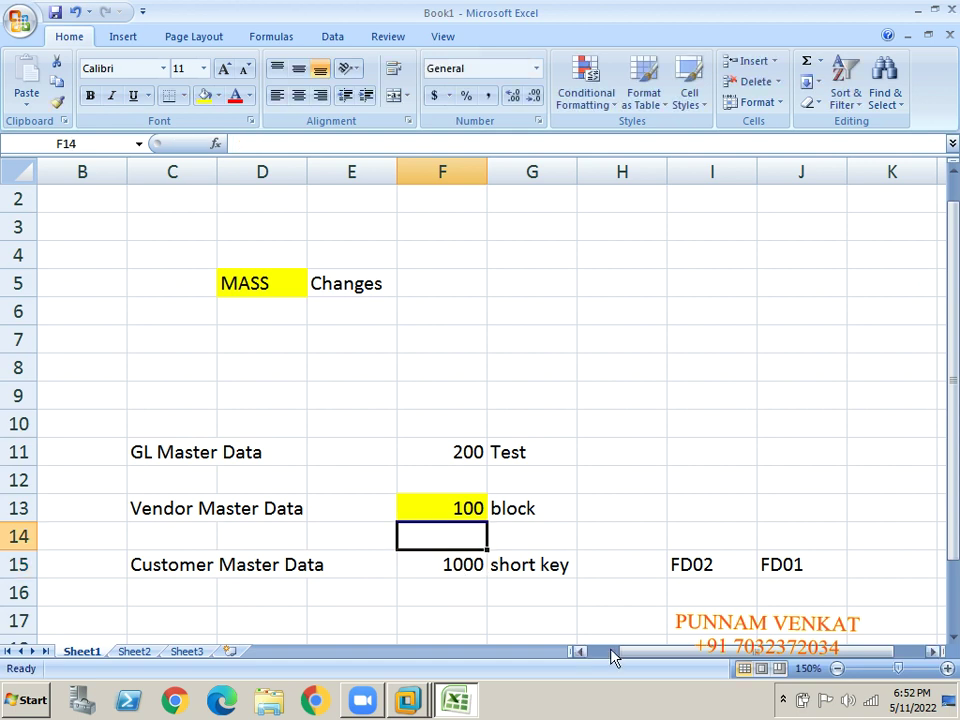
Select the FD02 and FD01 cells to review them.
left_click_drag(695, 568, 712, 584)
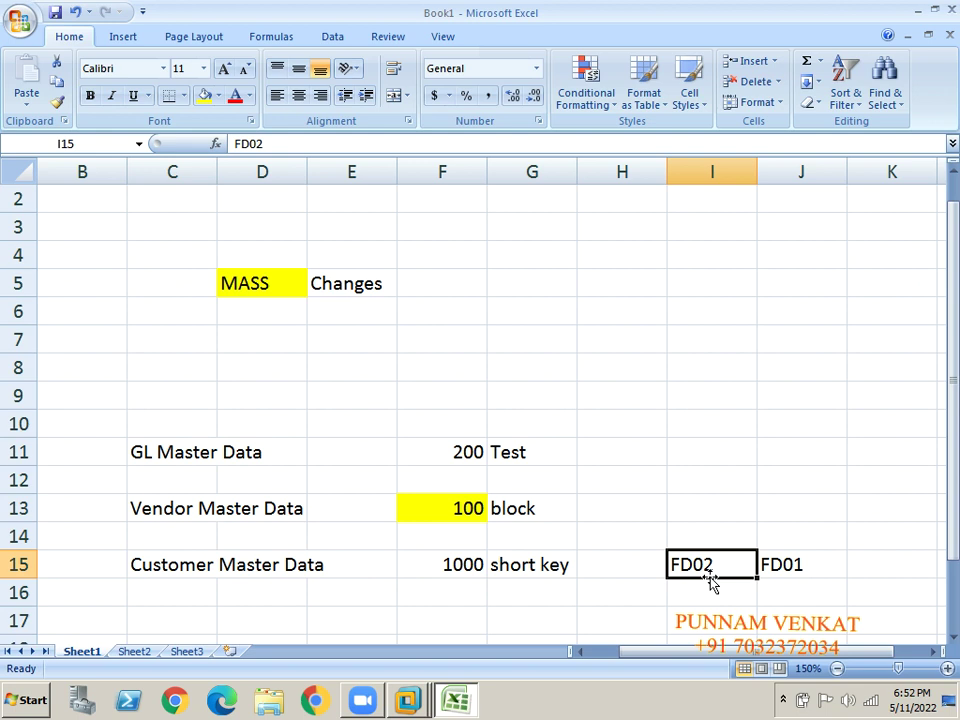
left_click(789, 573)
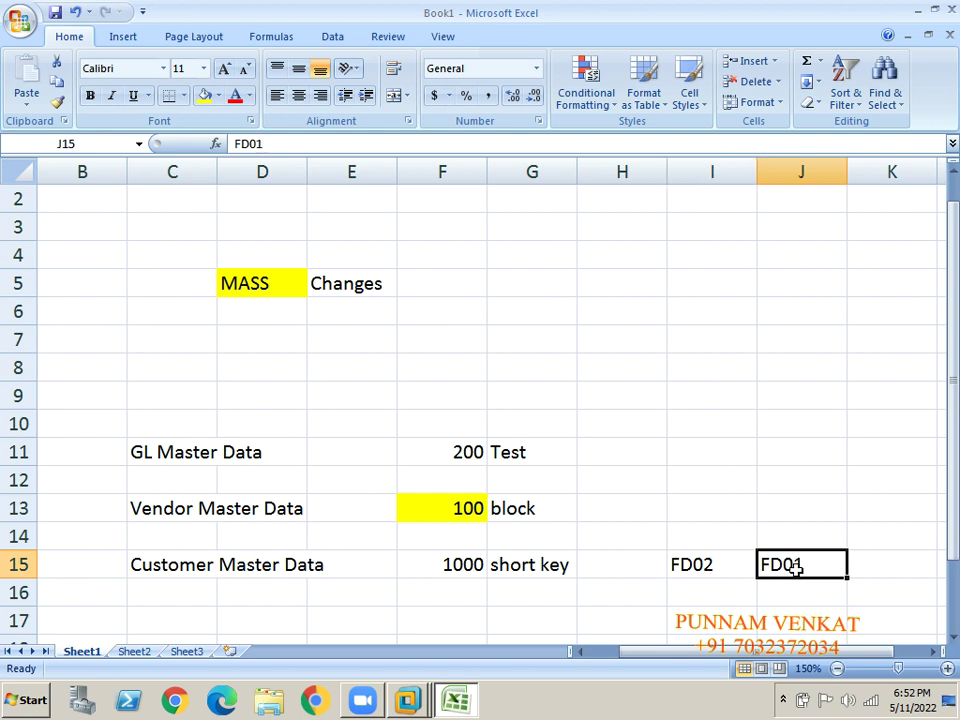
left_click(726, 568)
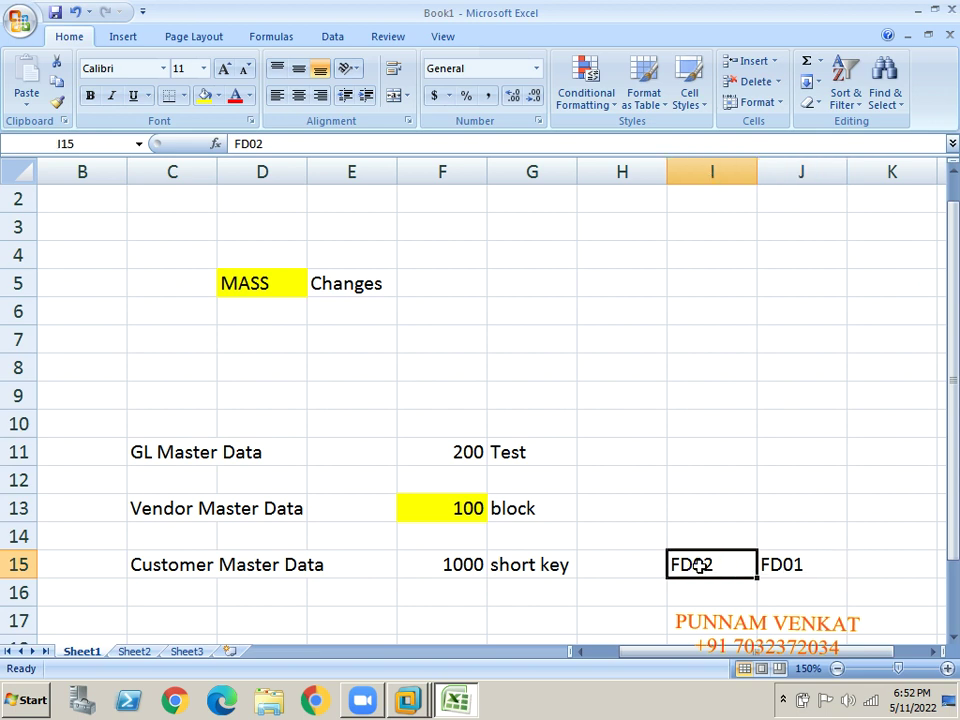
left_click(300, 148)
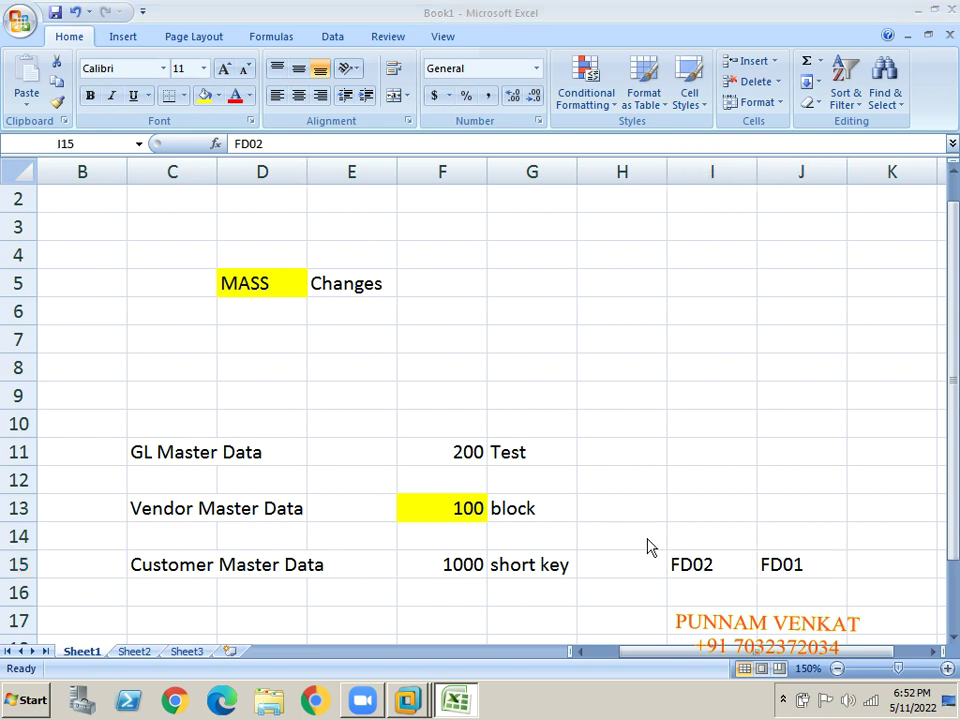
left_click(680, 565)
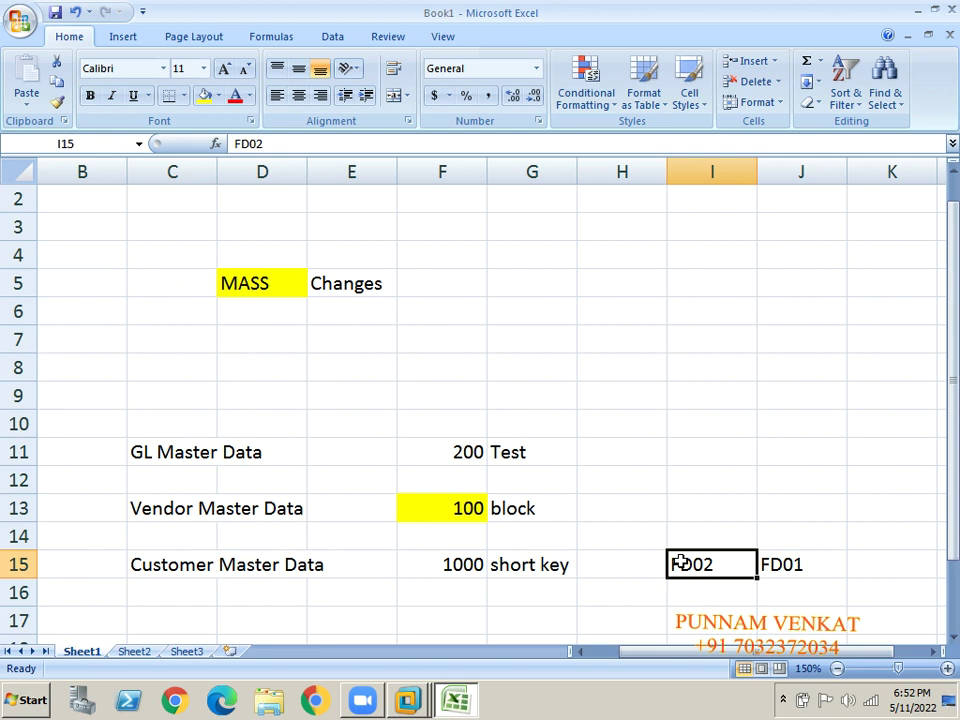
Enter FK01 in J13 and FK02 in I13 on the Vendor Master Data row.
left_click(791, 512)
type("FK01")
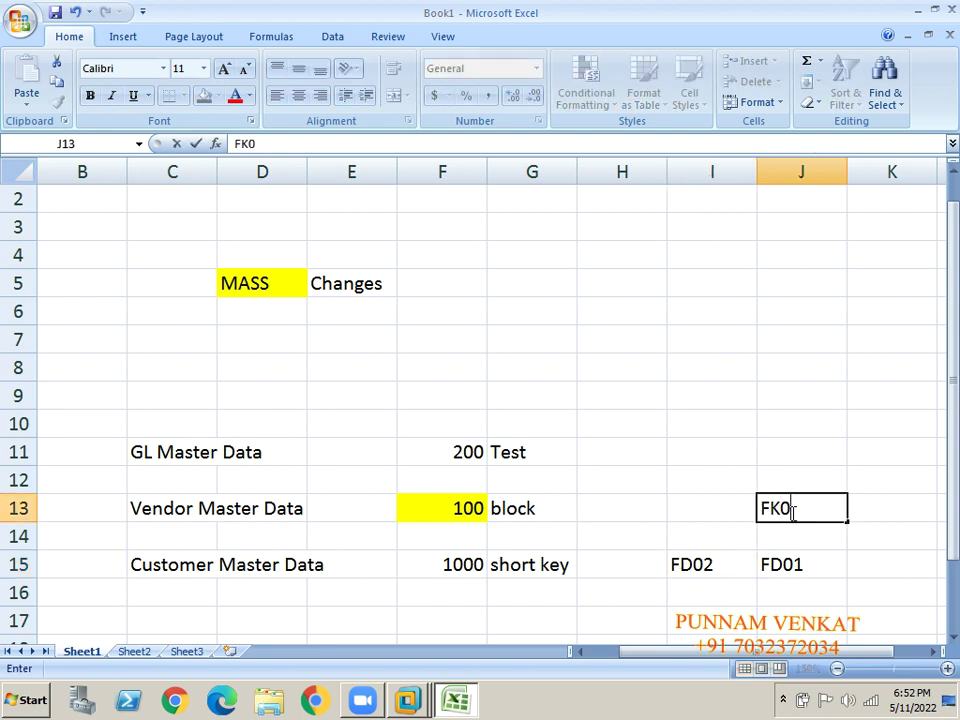
key("Return")
key("Up")
key("Left")
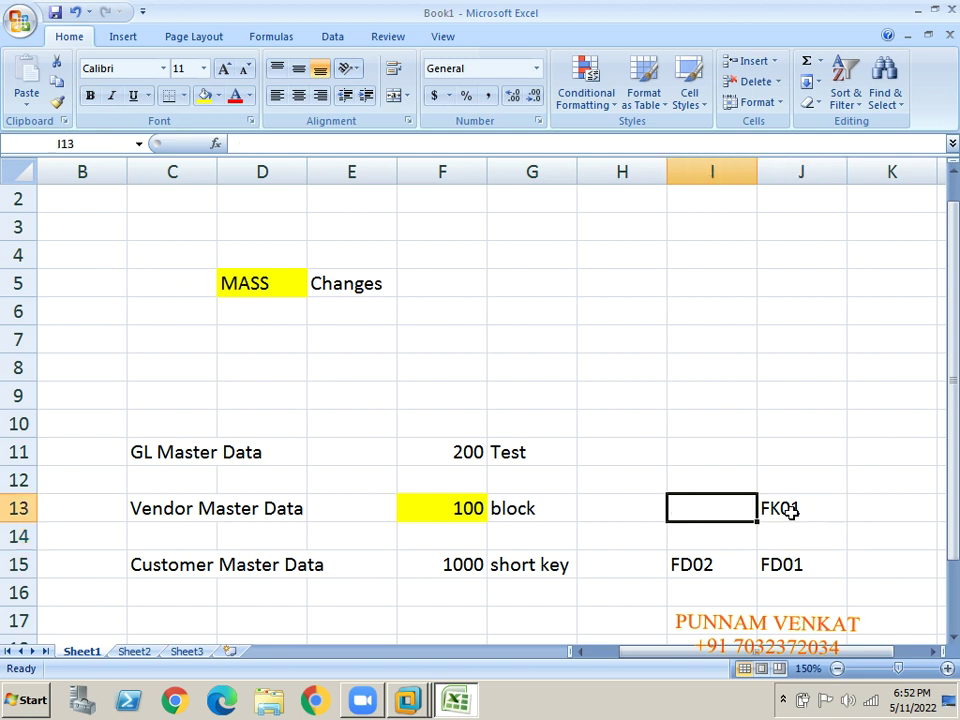
type("FK02")
key("Return")
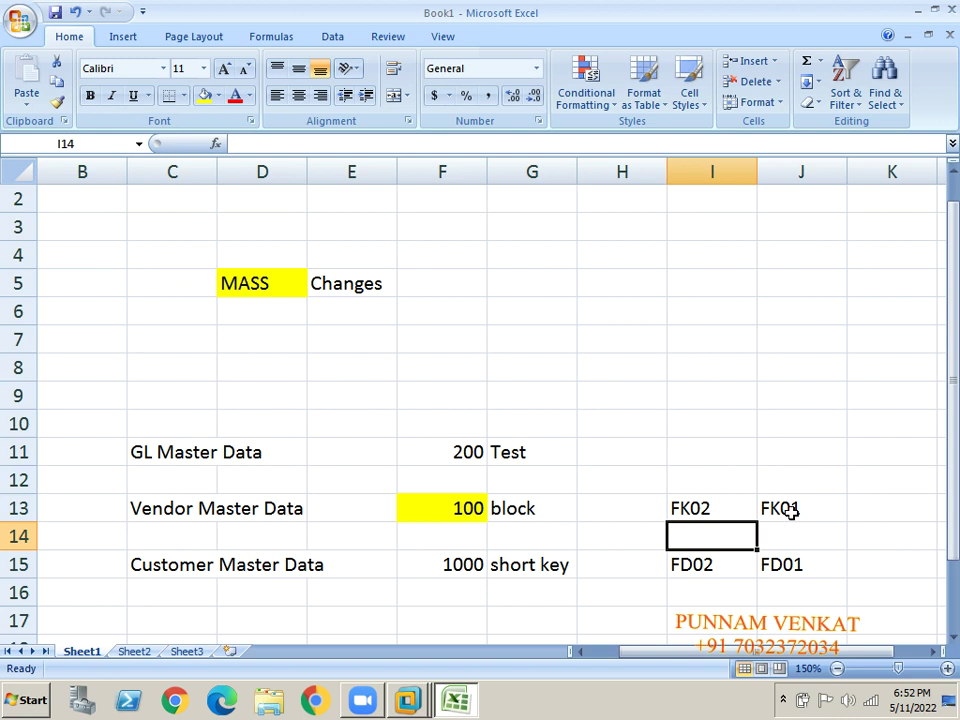
Review the FK02, yellow 100, and FD02 cells.
left_click(695, 508)
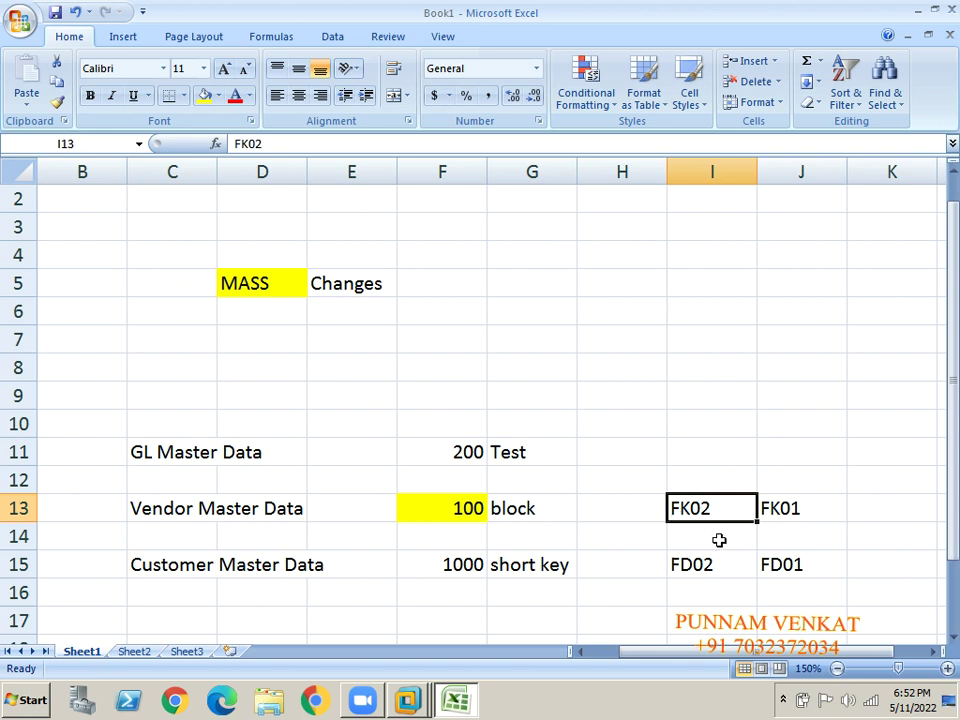
left_click(453, 511)
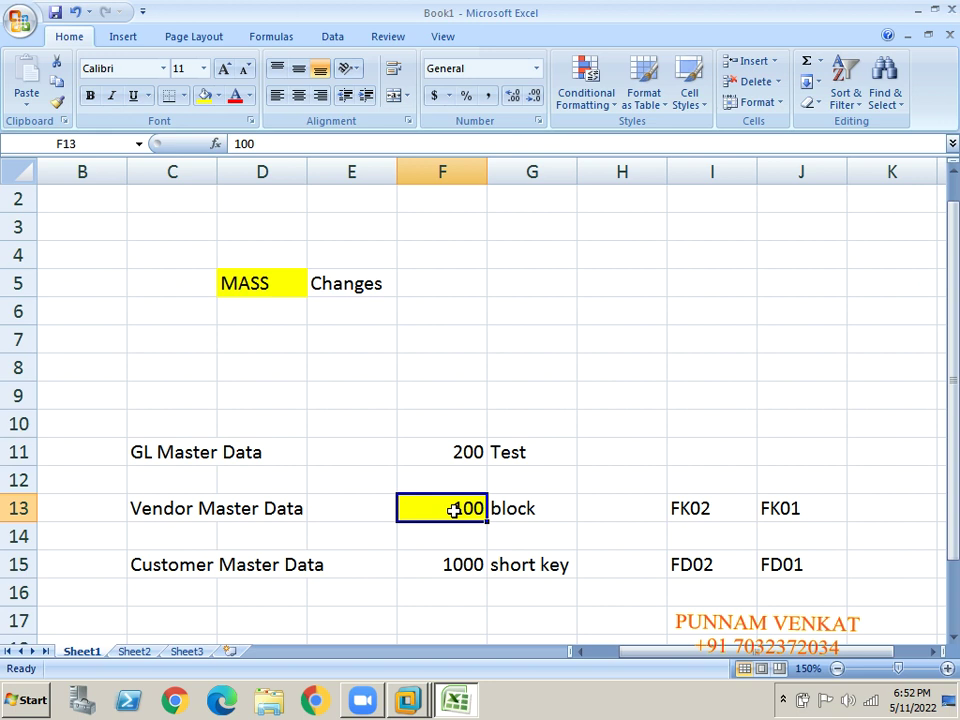
left_click(706, 509)
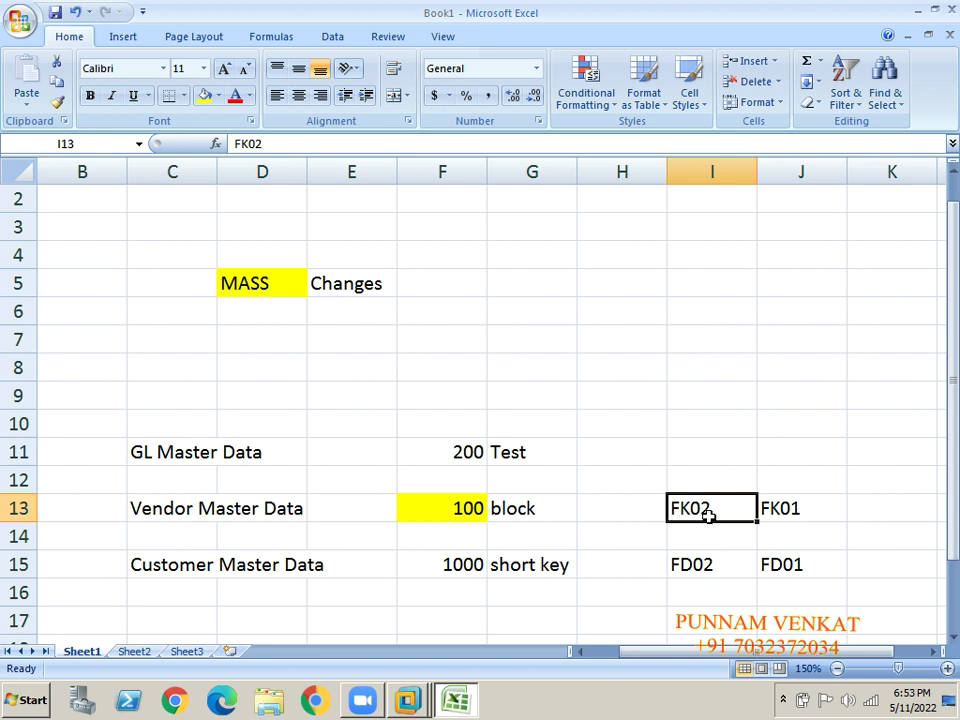
left_click(677, 569)
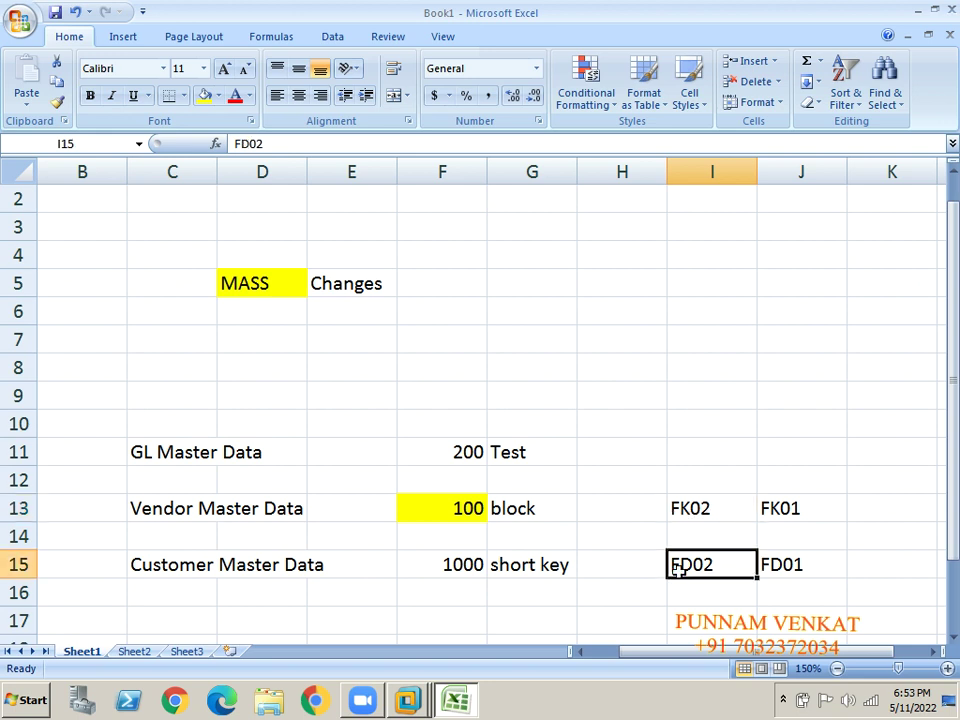
left_click(244, 280)
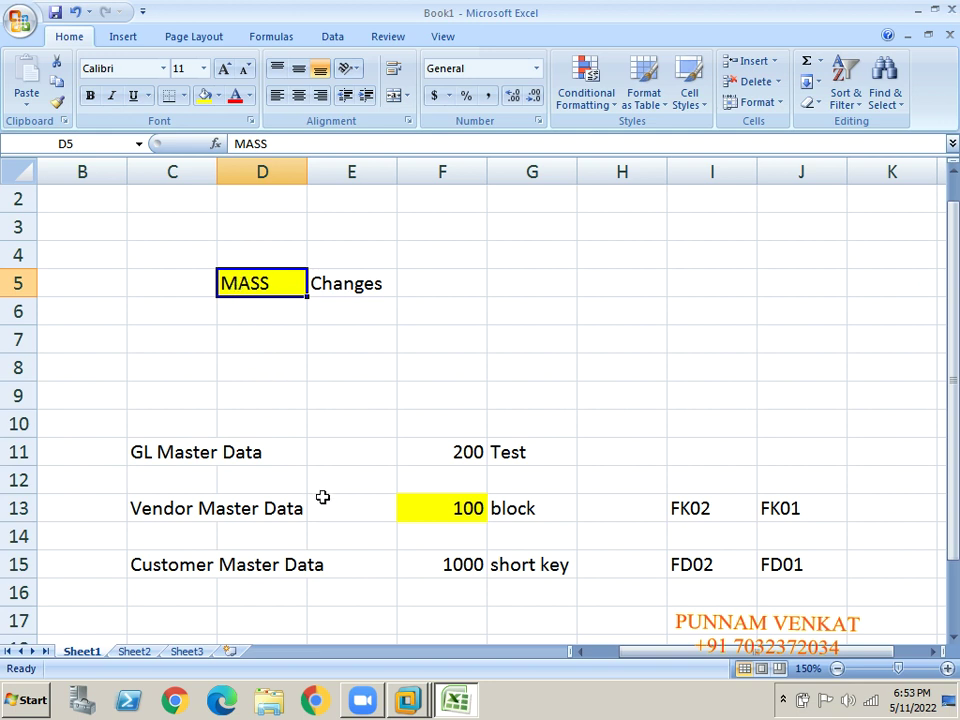
Enter FS00 in both J11 and I11 on the GL Master Data row.
left_click(452, 446)
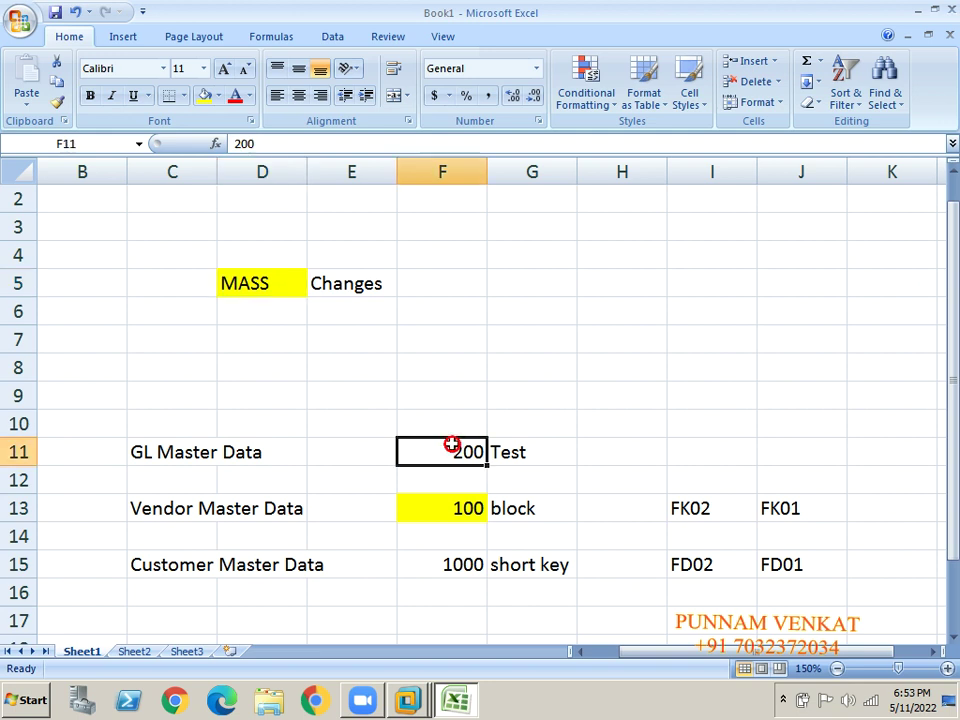
key("Right")
key("Right")
key("Right")
key("Right")
type("FS00")
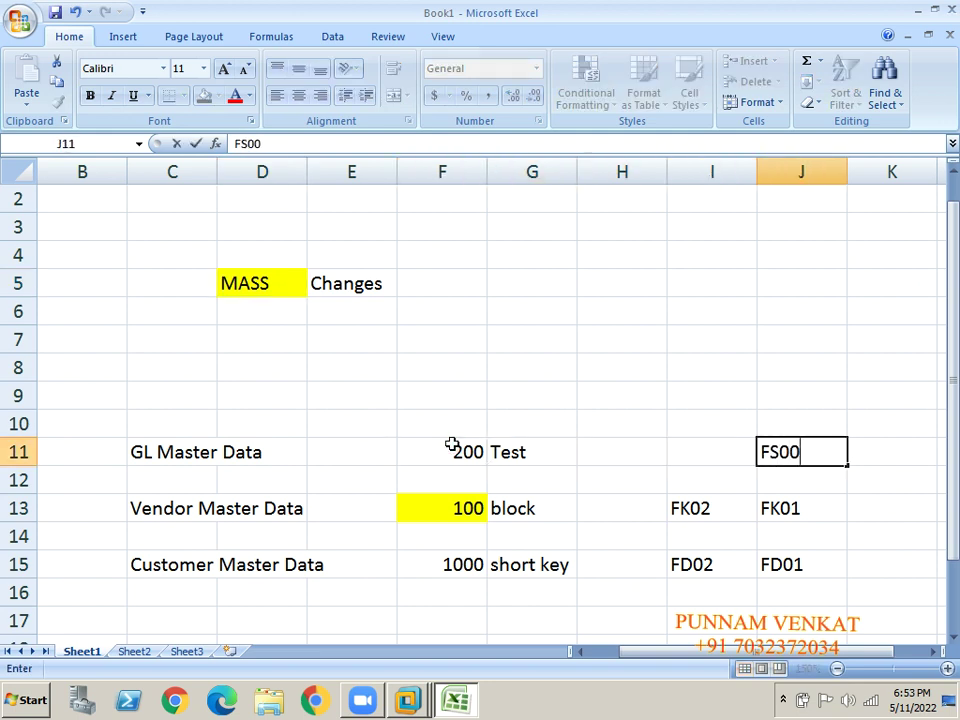
key("Return")
key("Up")
key("Left")
type("F")
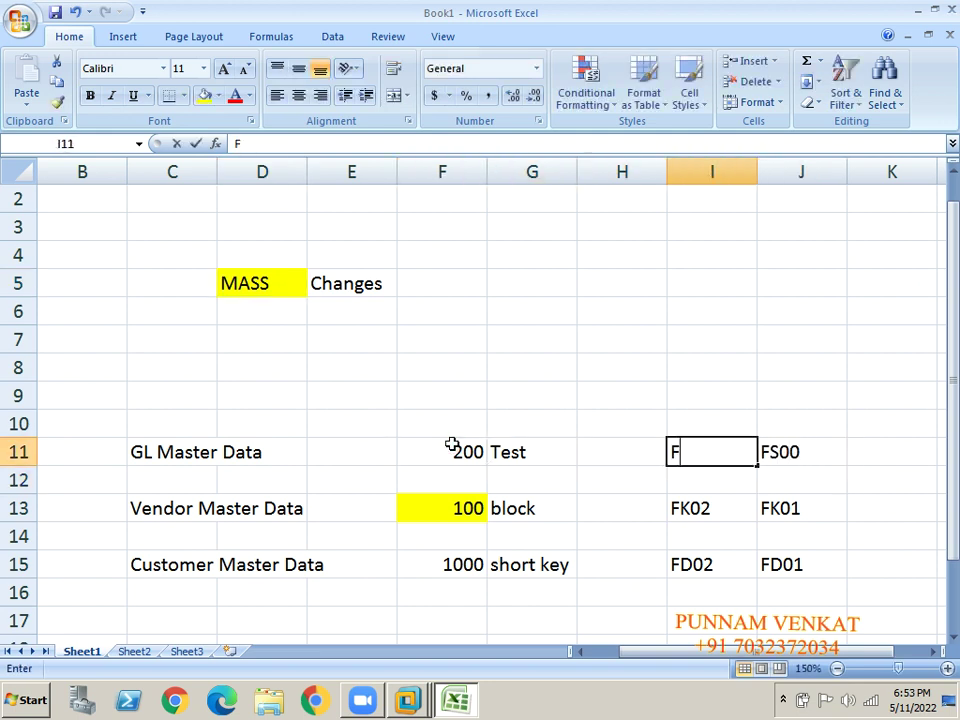
type("S00")
key("Return")
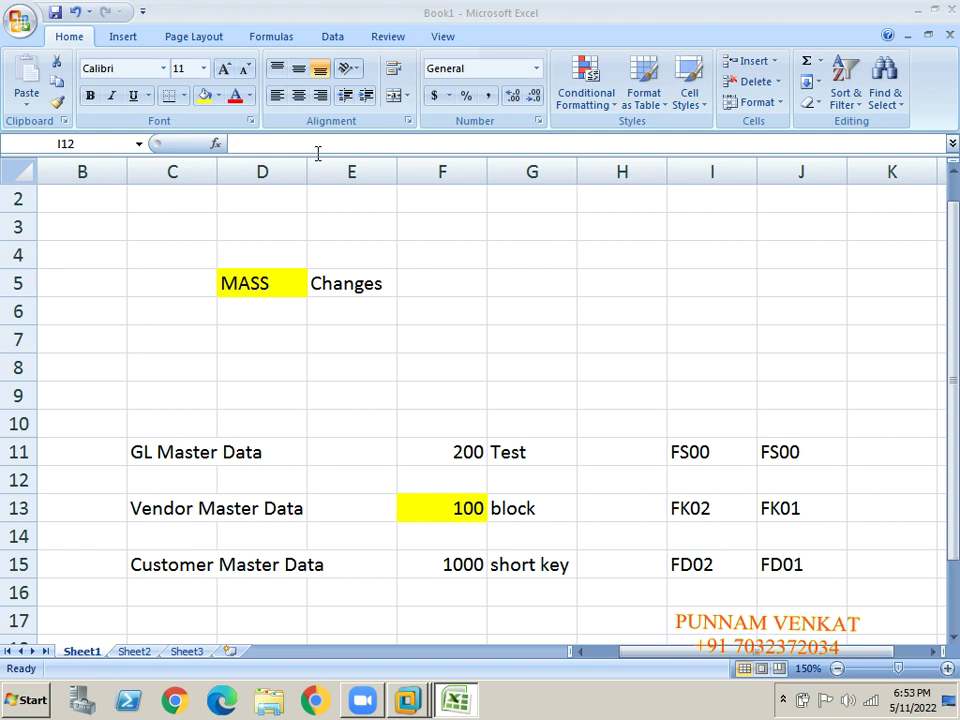
left_click(241, 287)
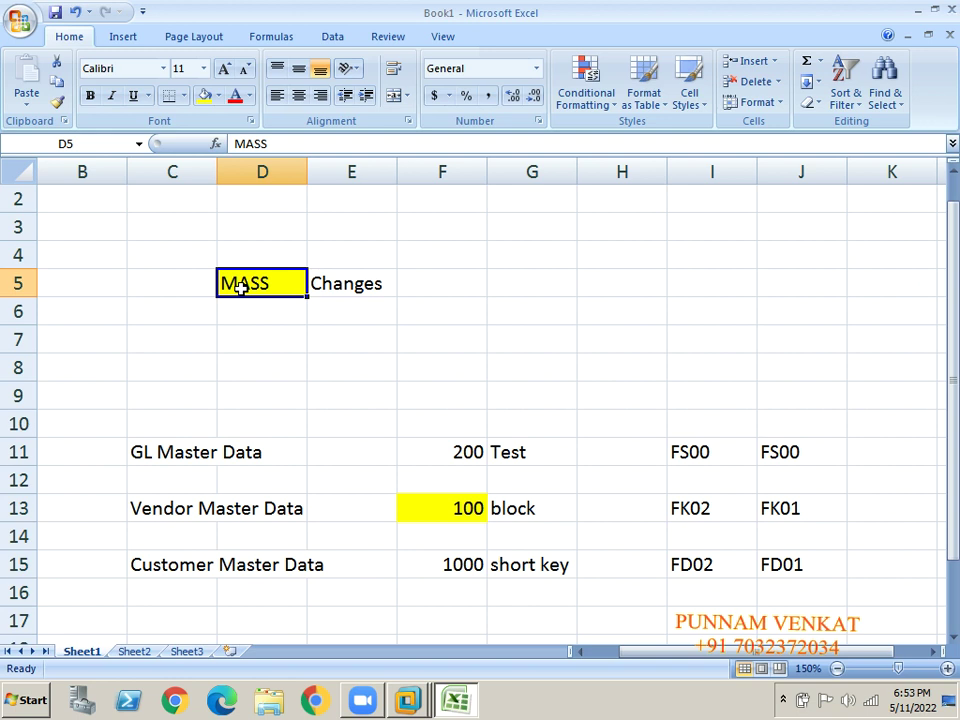
Clear the GL row C11:J11 and the Customer row C15:J15.
left_click(137, 450)
key("shift+Right")
key("shift+Right")
key("shift+Right")
key("shift+Right")
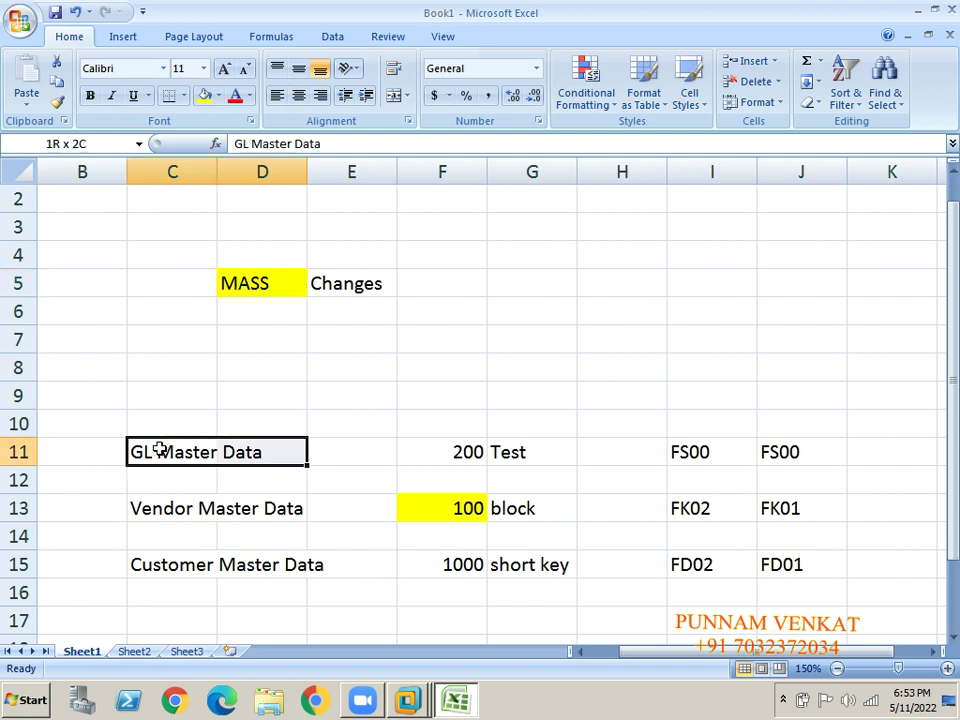
key("shift+Right")
key("shift+Right")
key("shift+Right")
key("Delete")
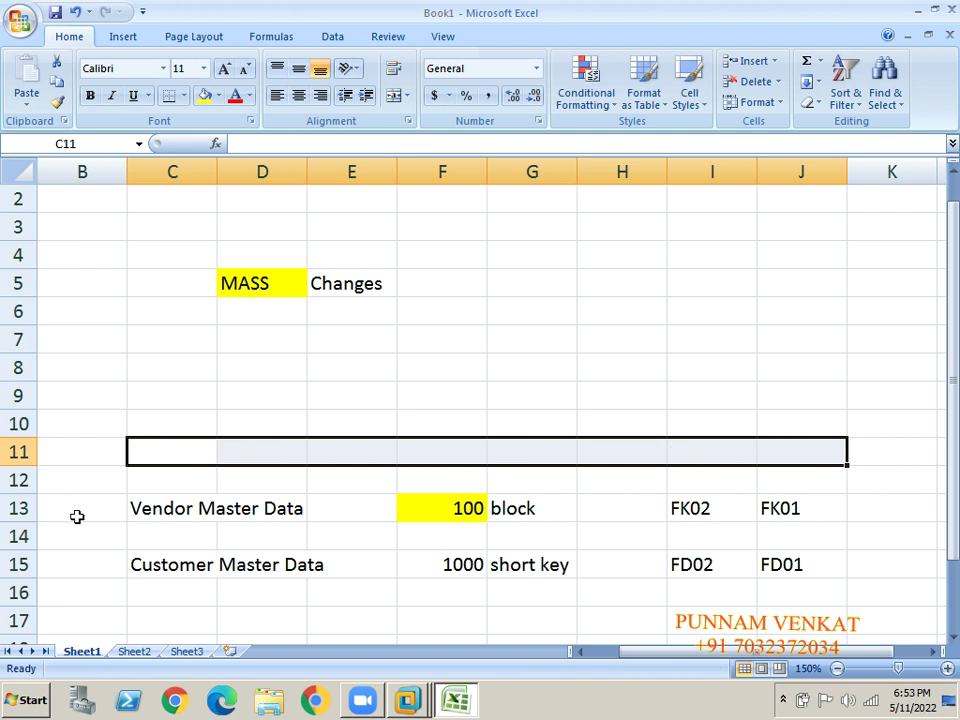
left_click(136, 570)
key("shift+Right")
key("shift+Right")
key("shift+Right")
key("shift+Right")
key("shift+Right")
key("shift+Right")
key("shift+Right")
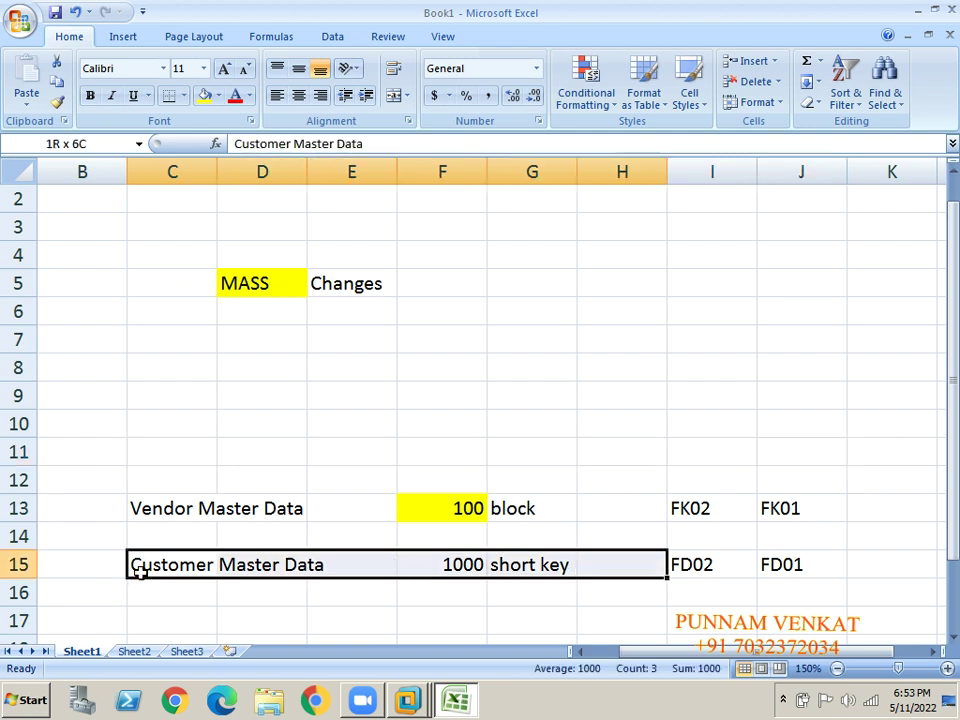
key("Delete")
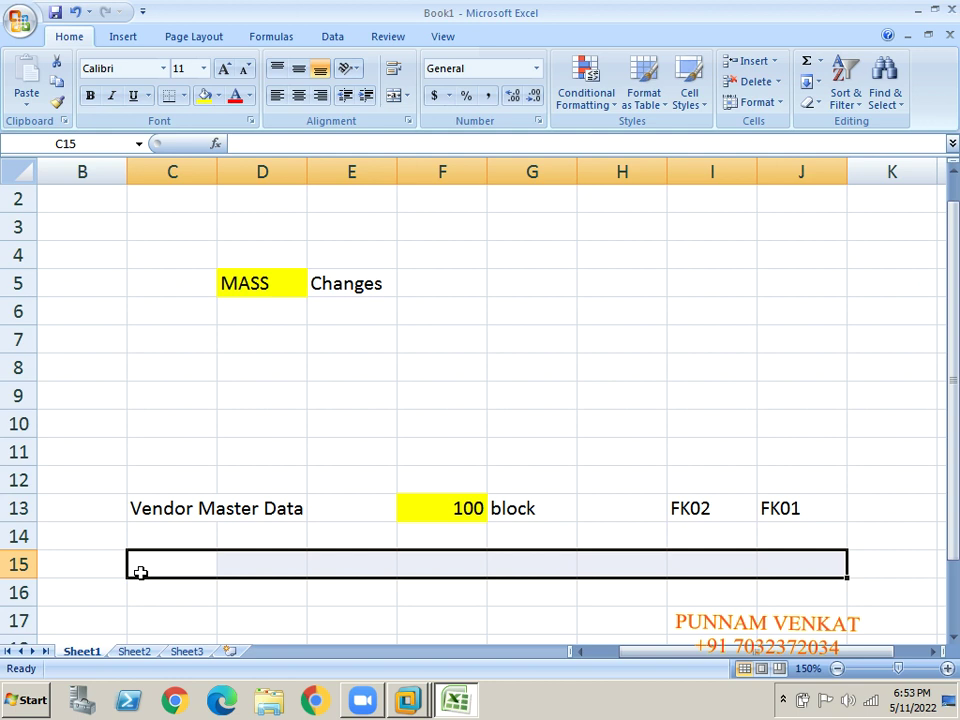
Check the remaining Vendor Master Data row and return to the Excel workbook.
left_click(165, 508)
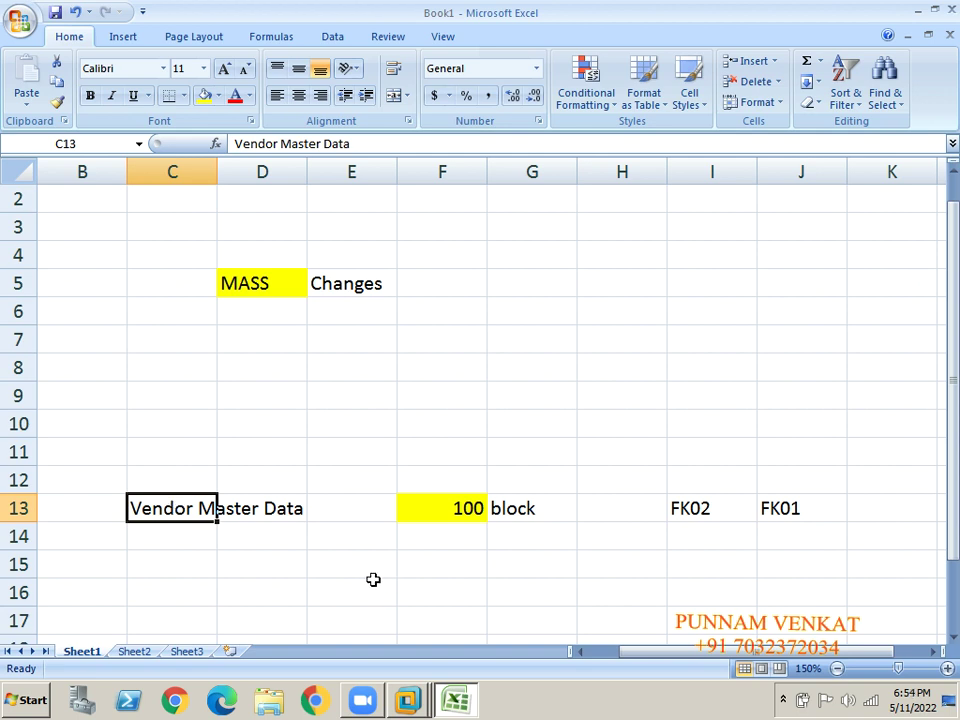
left_click(467, 514)
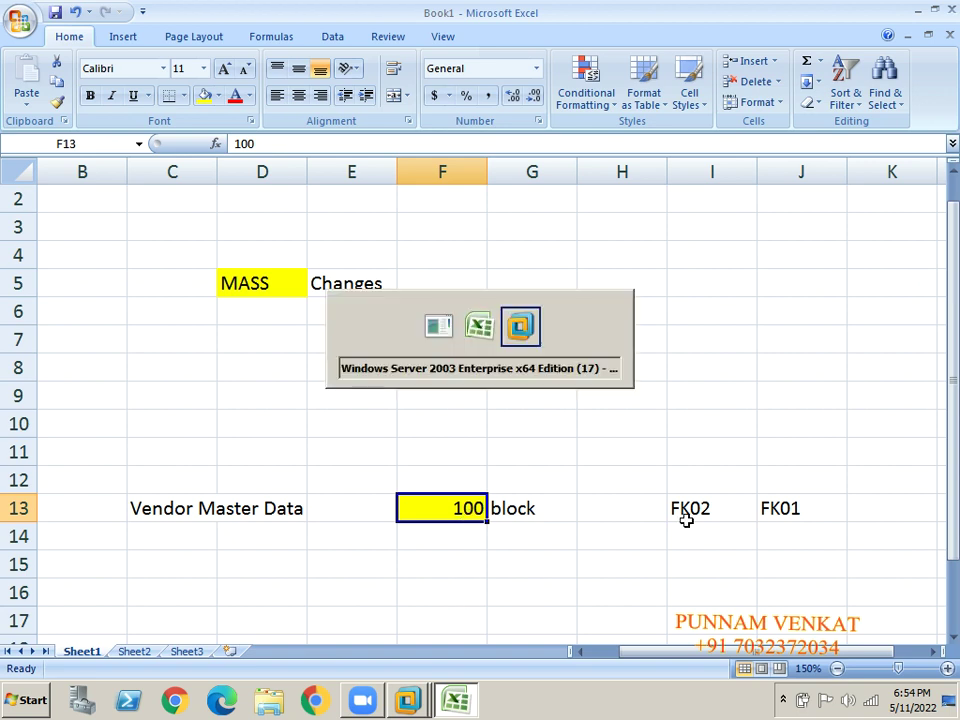
key("alt+Tab")
key("alt+shift+Tab")
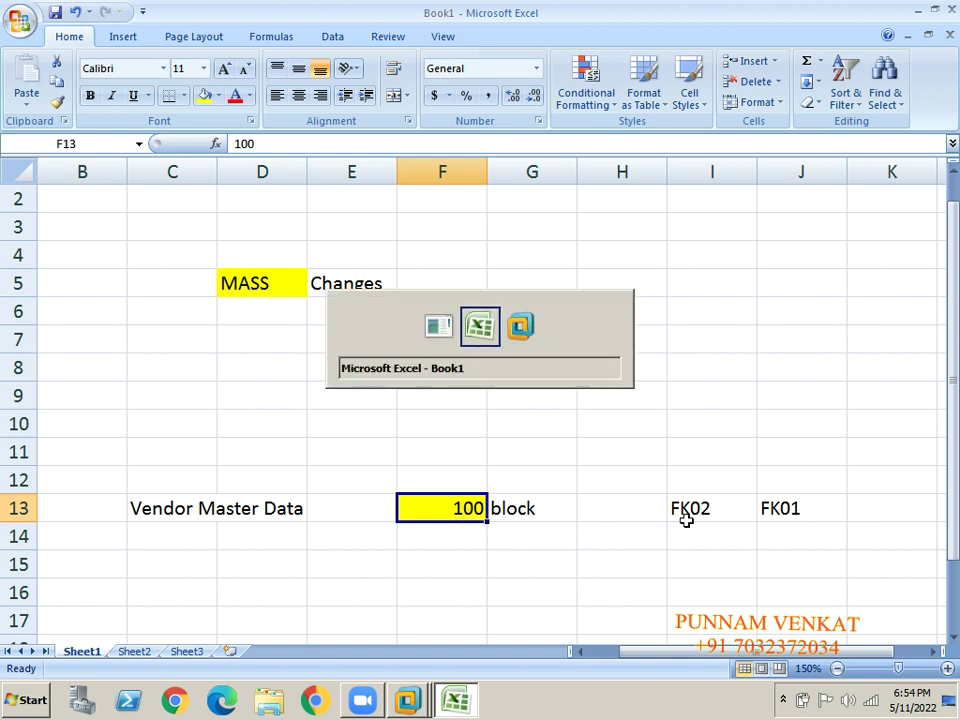
left_click(495, 450)
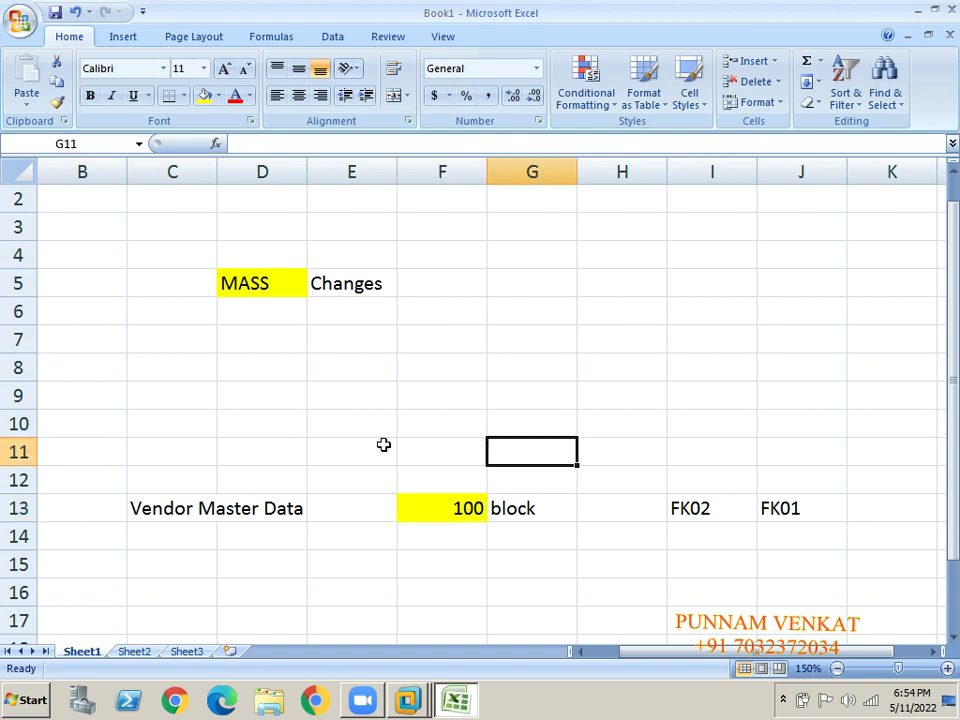
left_click(697, 576)
Enter the label 'Table of Vendor Master Data' in cell C15.
key("Left")
key("Left")
key("Left")
key("Left")
key("Left")
key("Left")
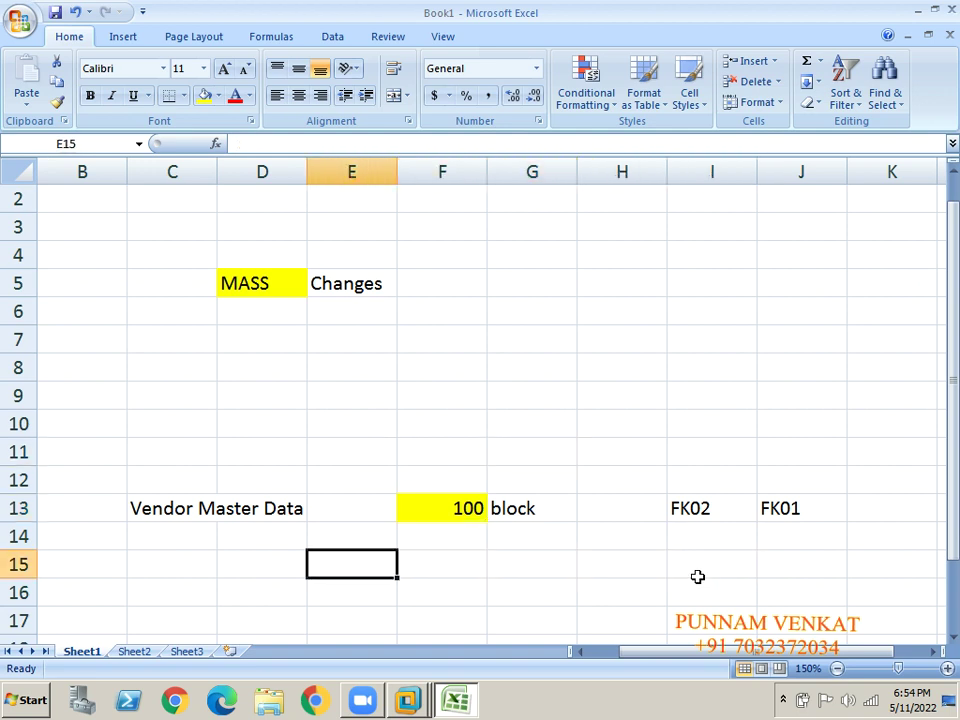
key("Right")
key("Right")
key("Right")
key("Left")
key("Left")
key("Left")
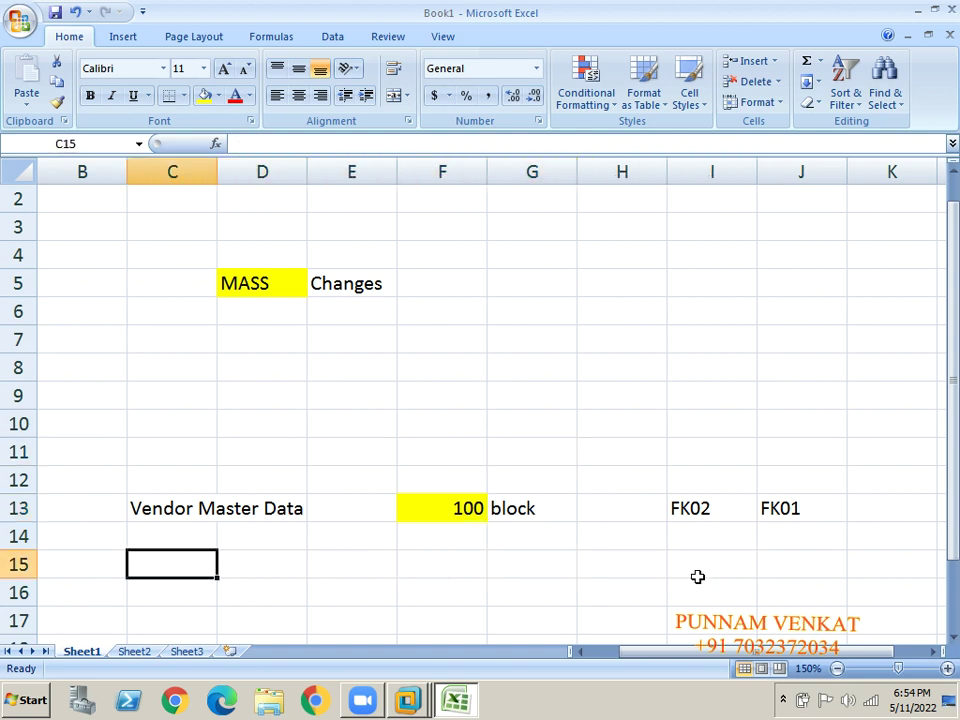
type("tABLE of ")
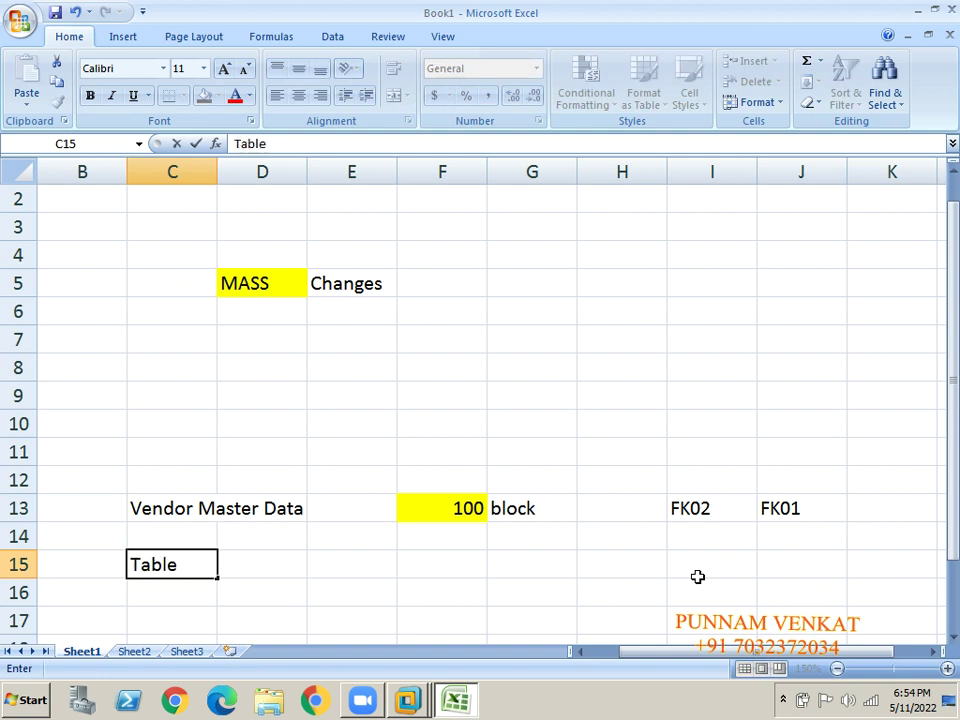
type("Vendor ")
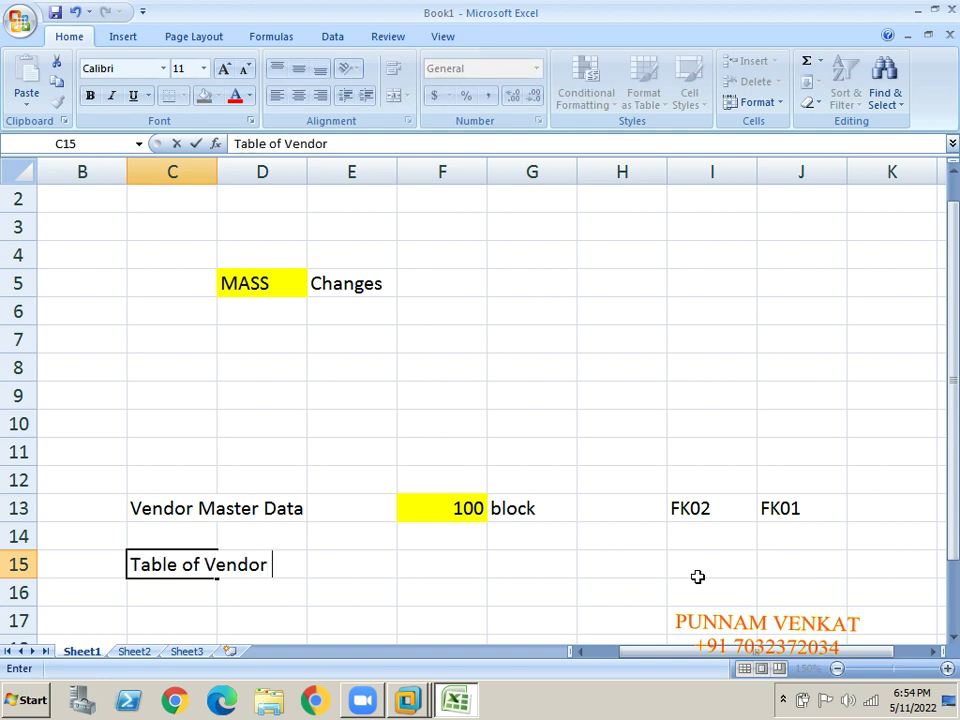
type("Master Data")
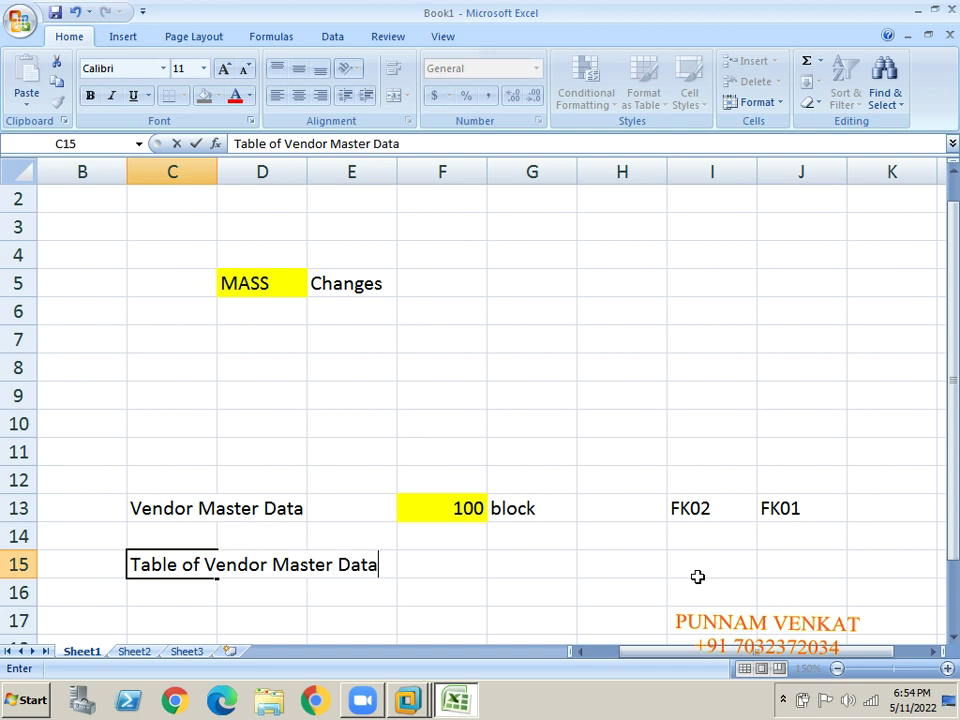
key("Return")
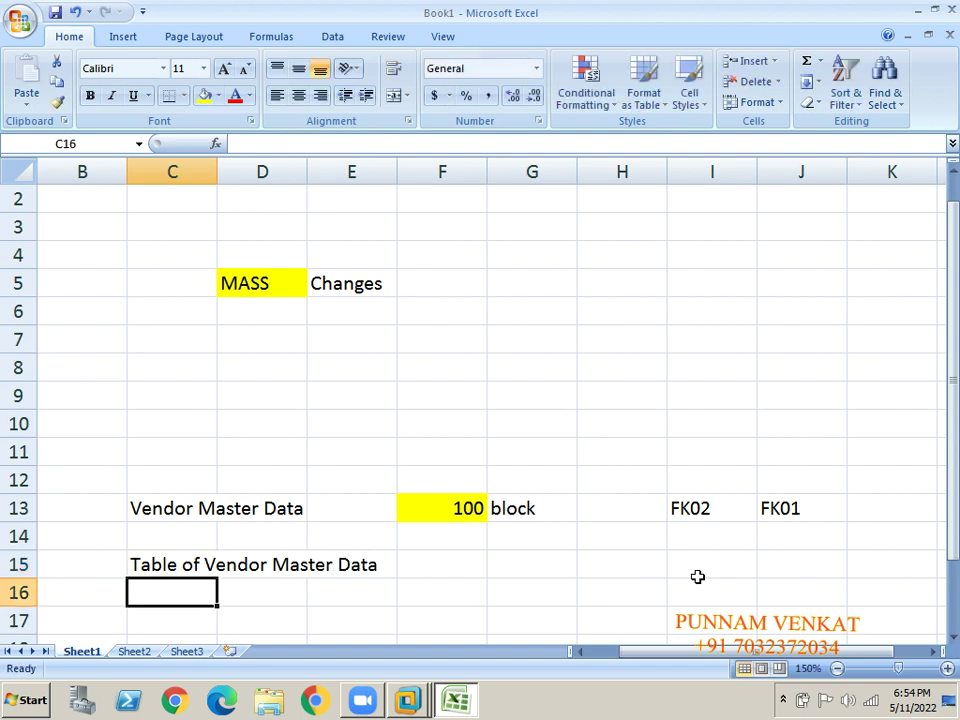
List the tables LFA1 in H15 and LFB1 in H16 beside the label.
key("Up")
key("Right")
key("Right")
key("Right")
key("Right")
key("Right")
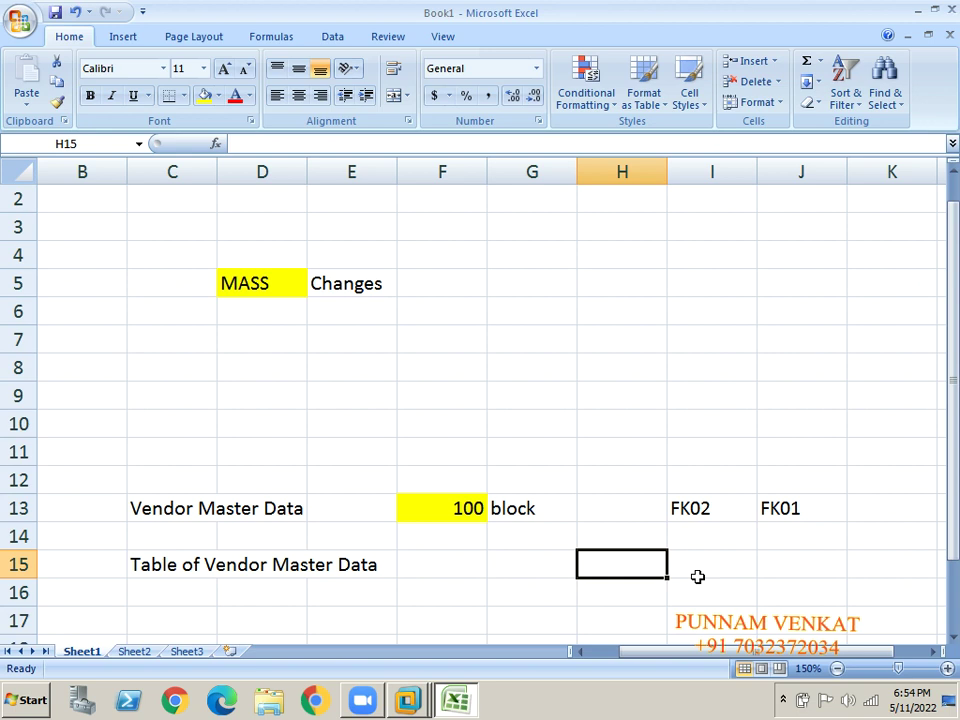
type("LFA1")
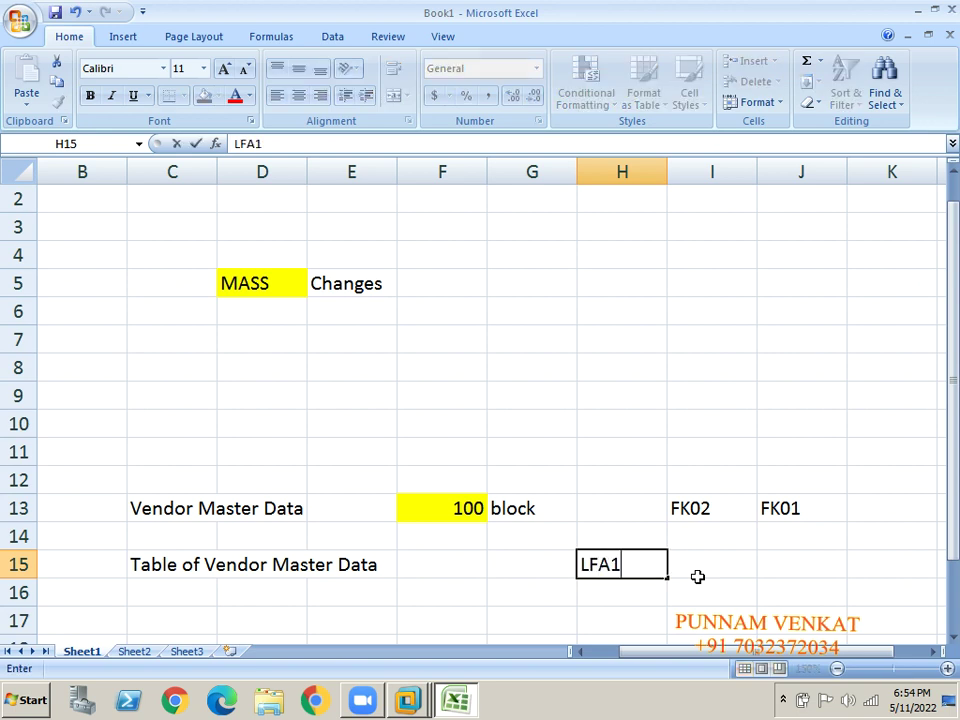
key("Return")
type("LFB1")
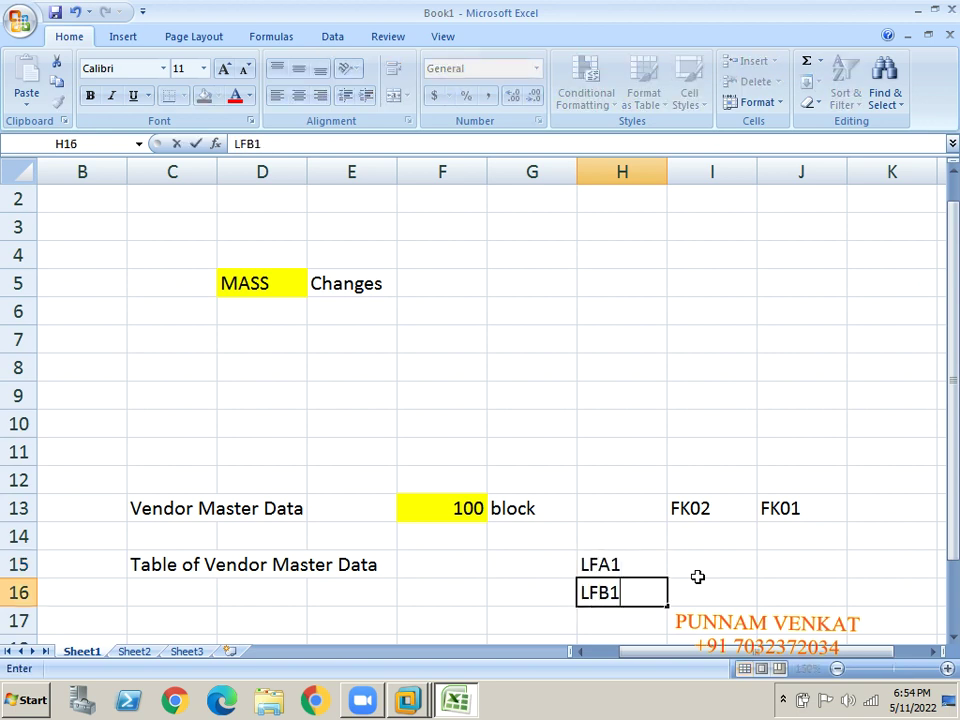
key("Return")
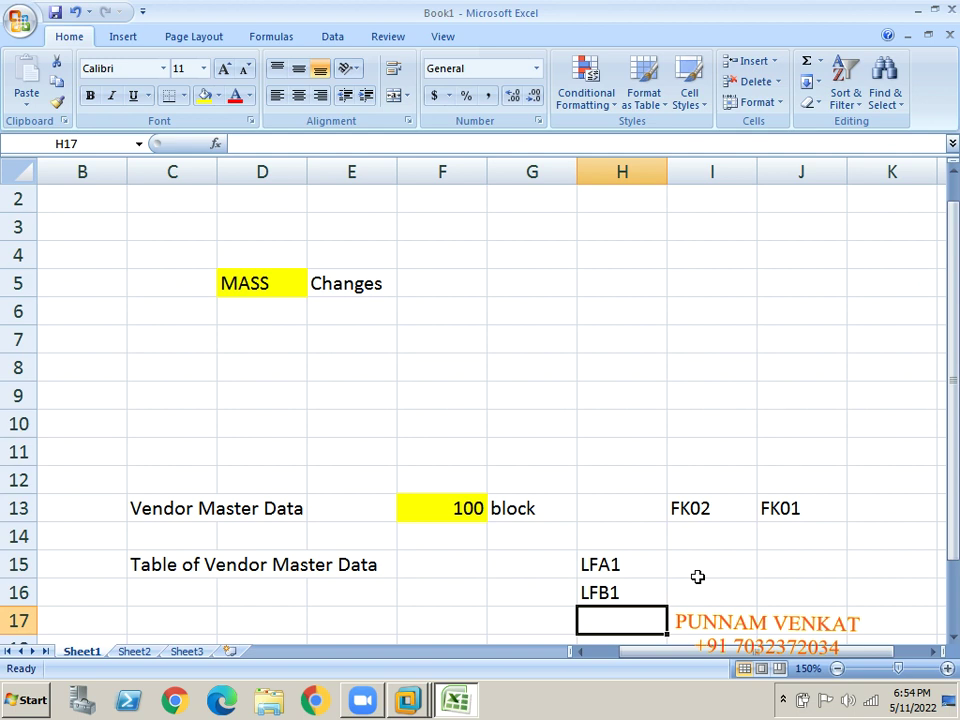
key("Up")
key("Up")
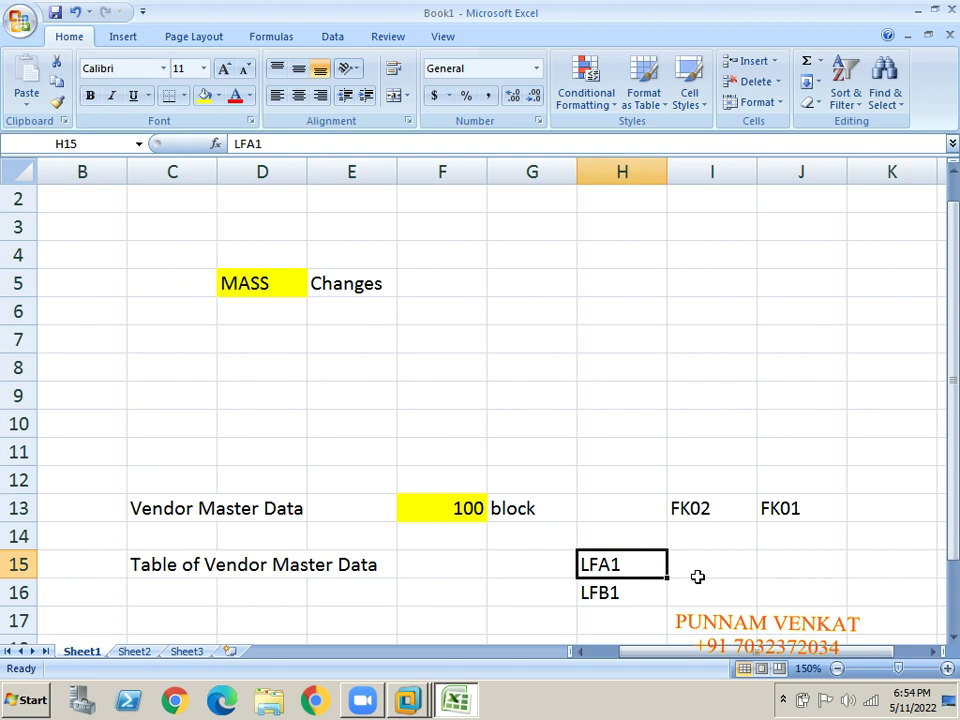
key("Left")
key("Right")
key("Down")
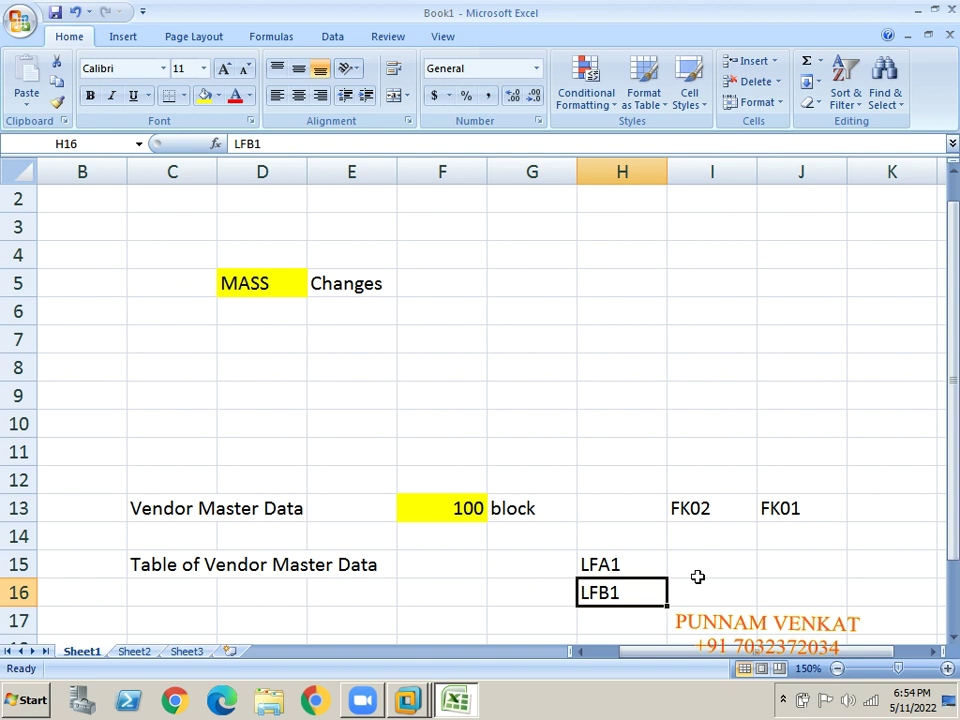
key("Up")
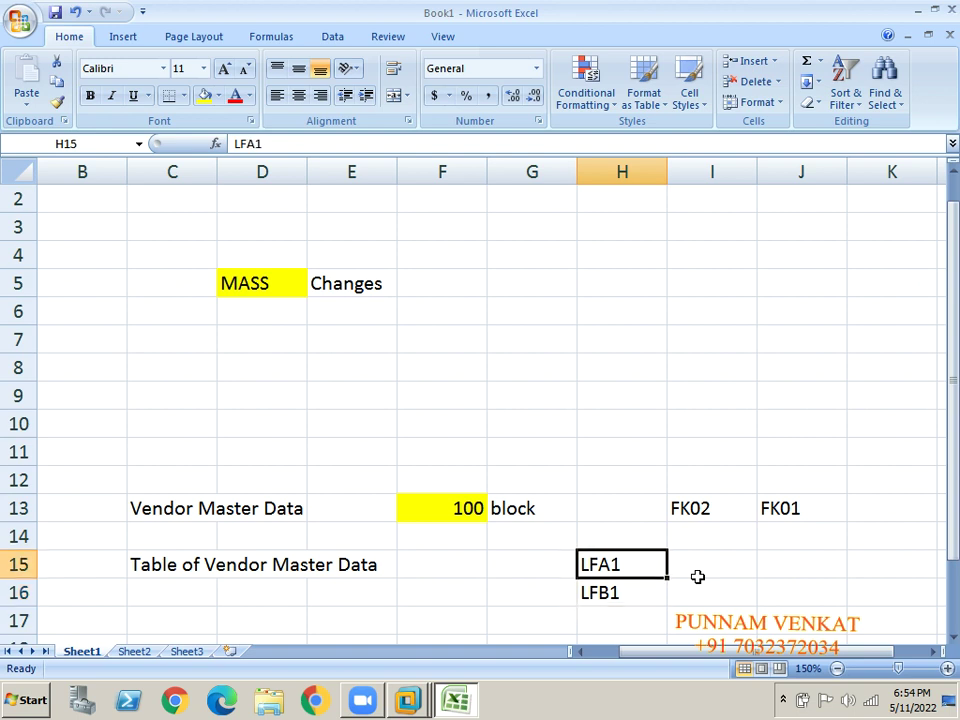
key("Down")
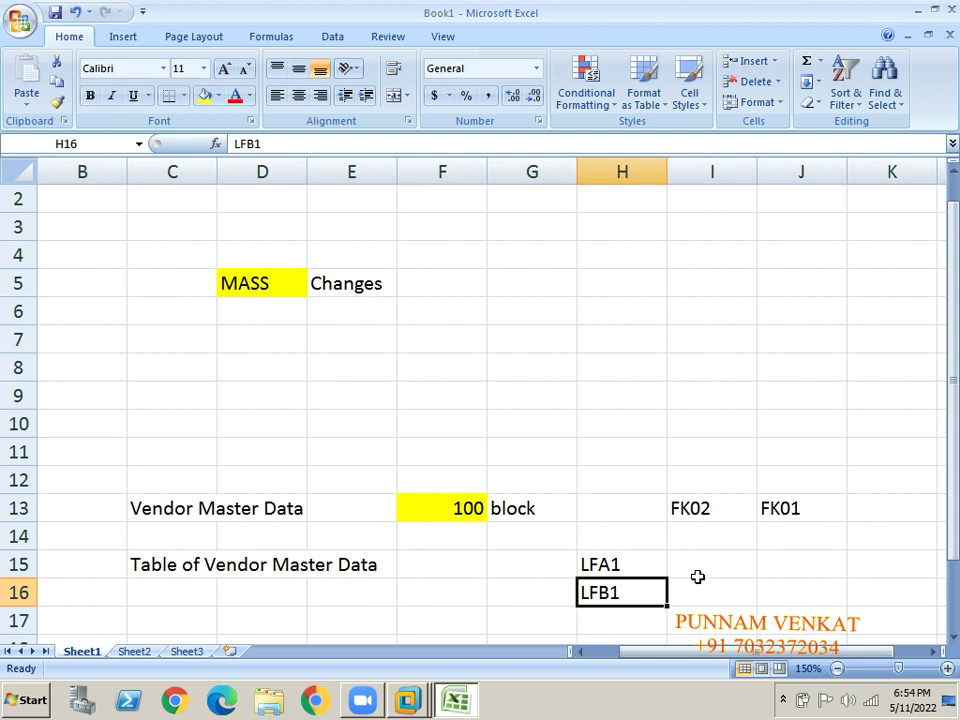
key("Up")
key("Left")
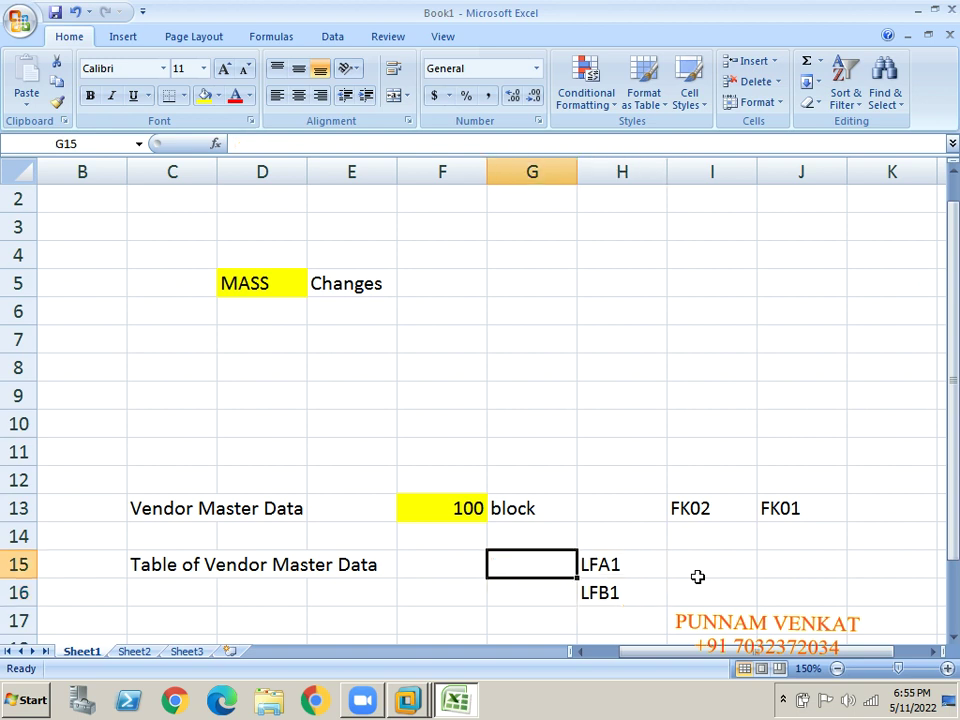
Enter transaction code SE16N in G15, removing a stray SE16 from F15.
type("SE16")
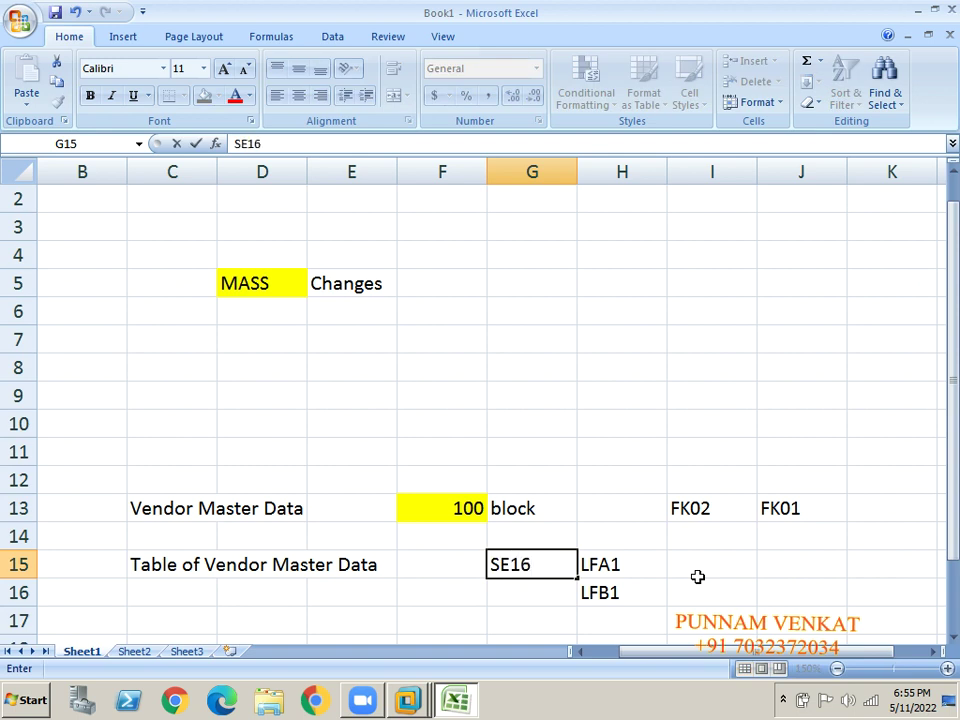
type("N")
key("Return")
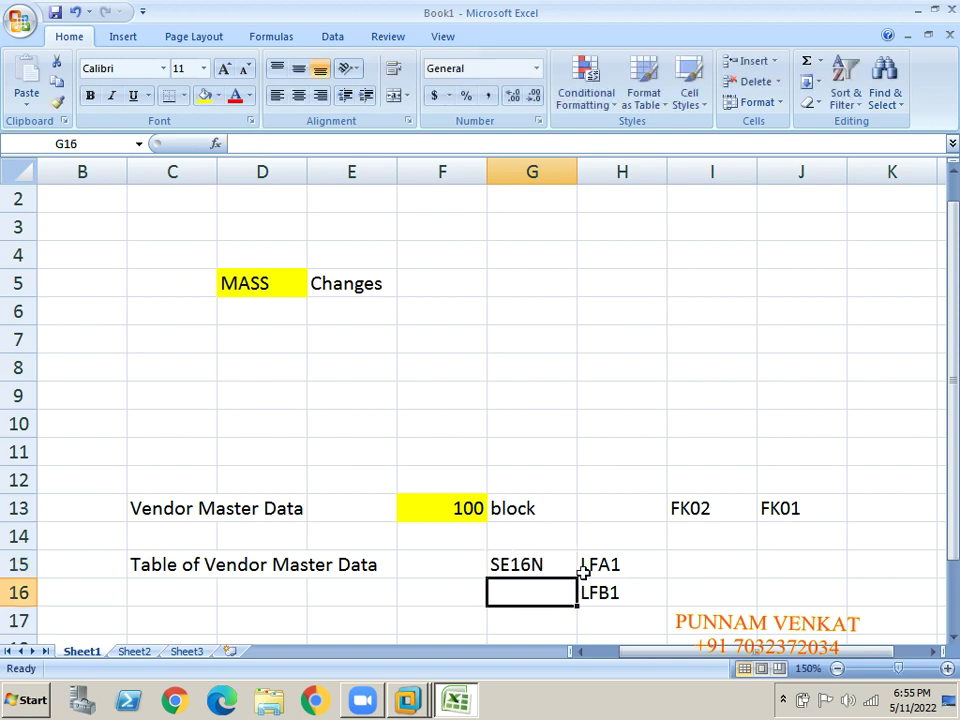
left_click(546, 563)
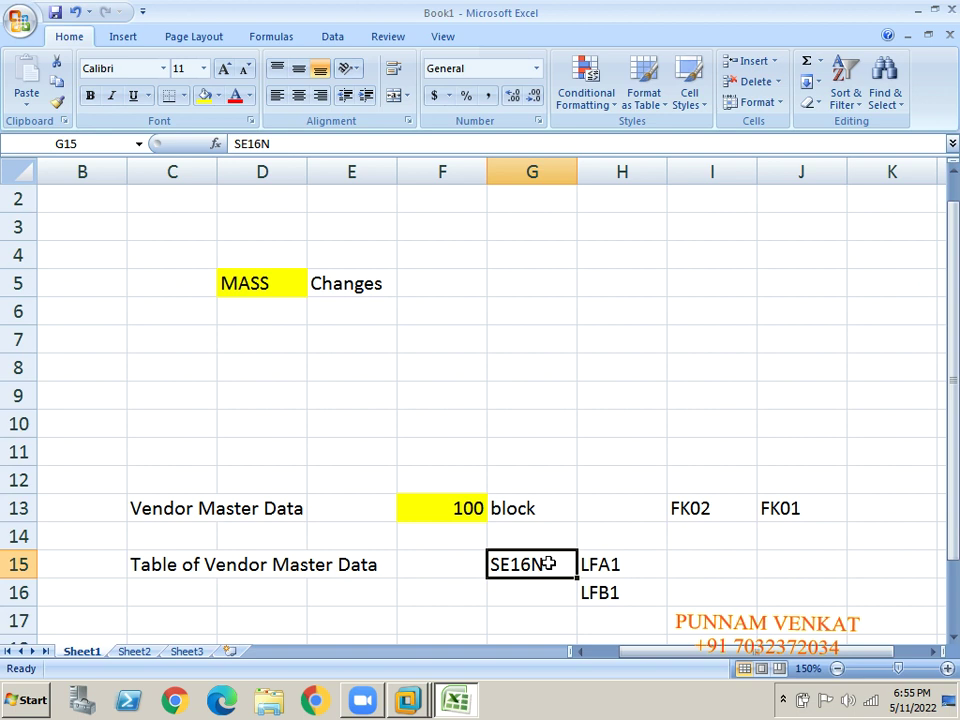
key("Left")
type("SE16")
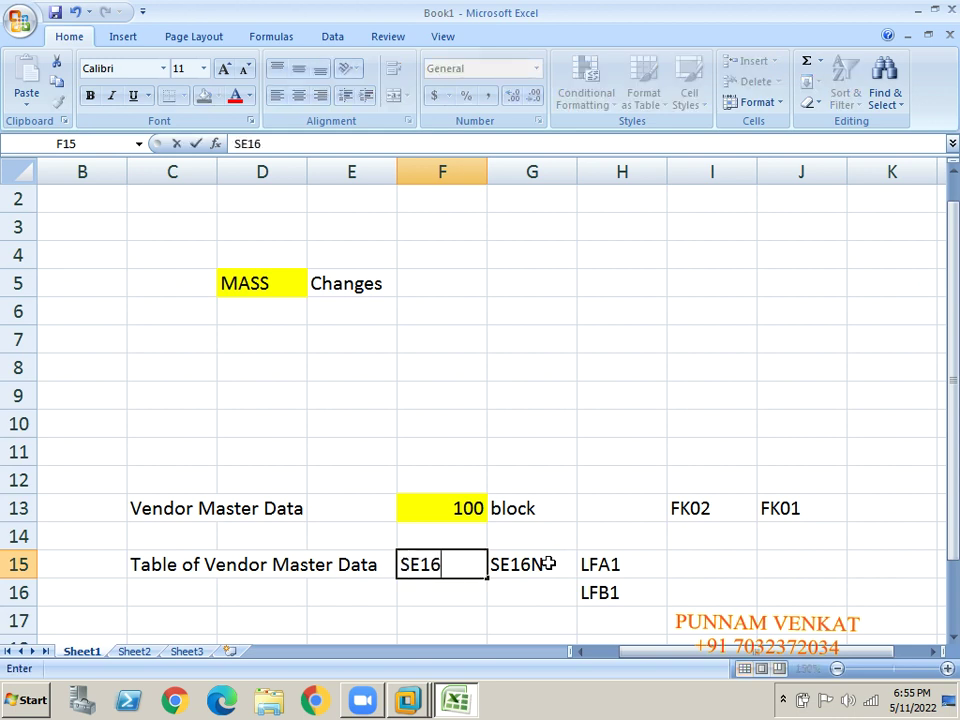
key("Return")
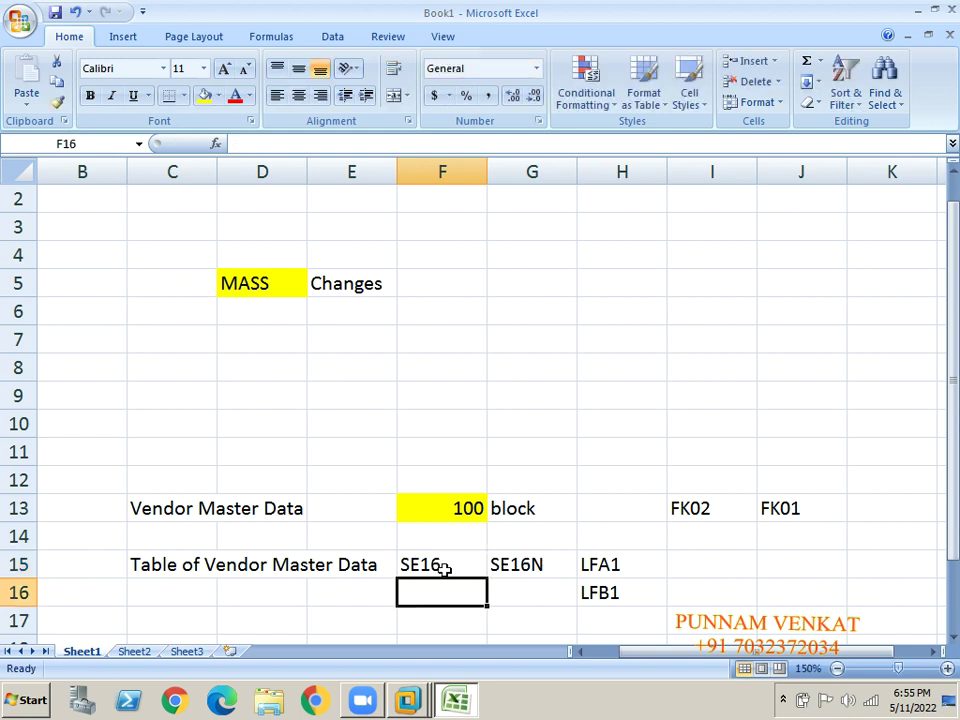
left_click(445, 568)
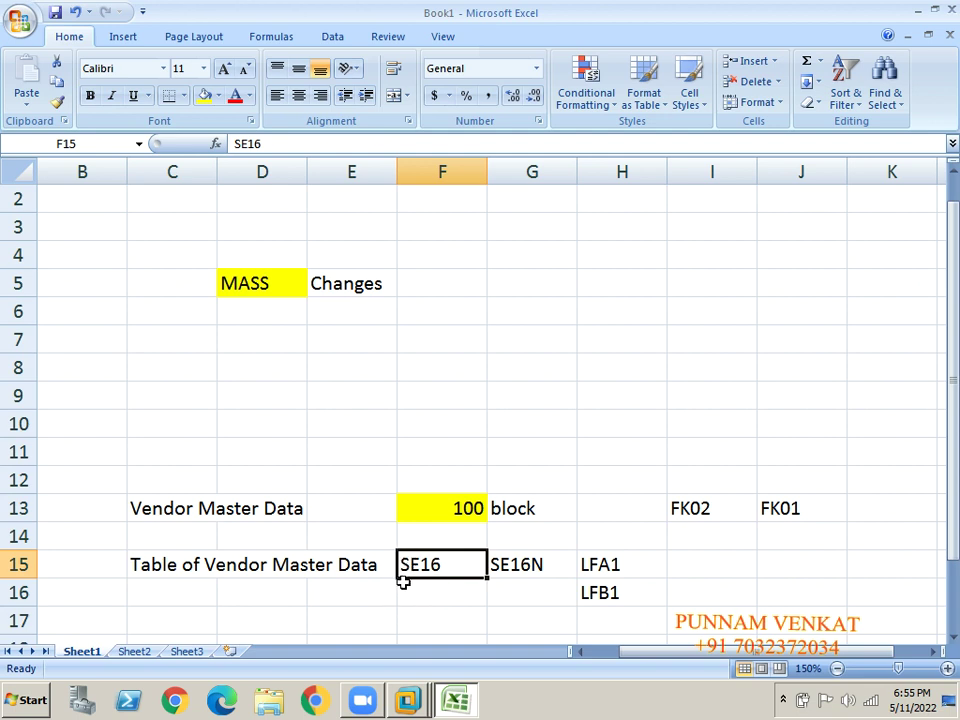
key("Delete")
key("Right")
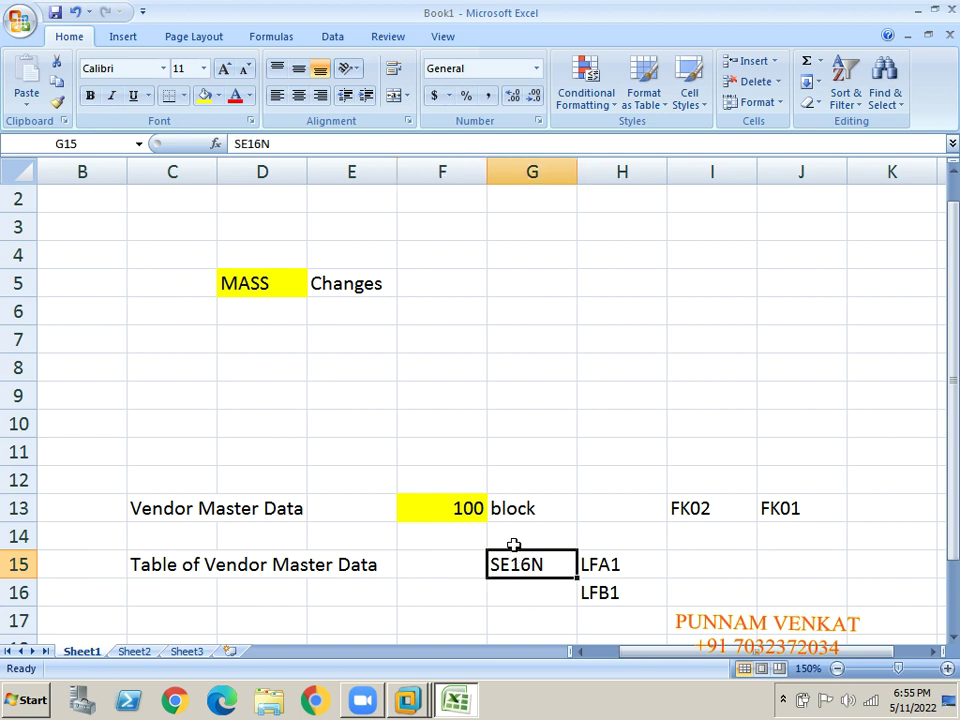
Add column headings T.CODE in G14 and Table in H14.
left_click(513, 542)
type("T.CODE")
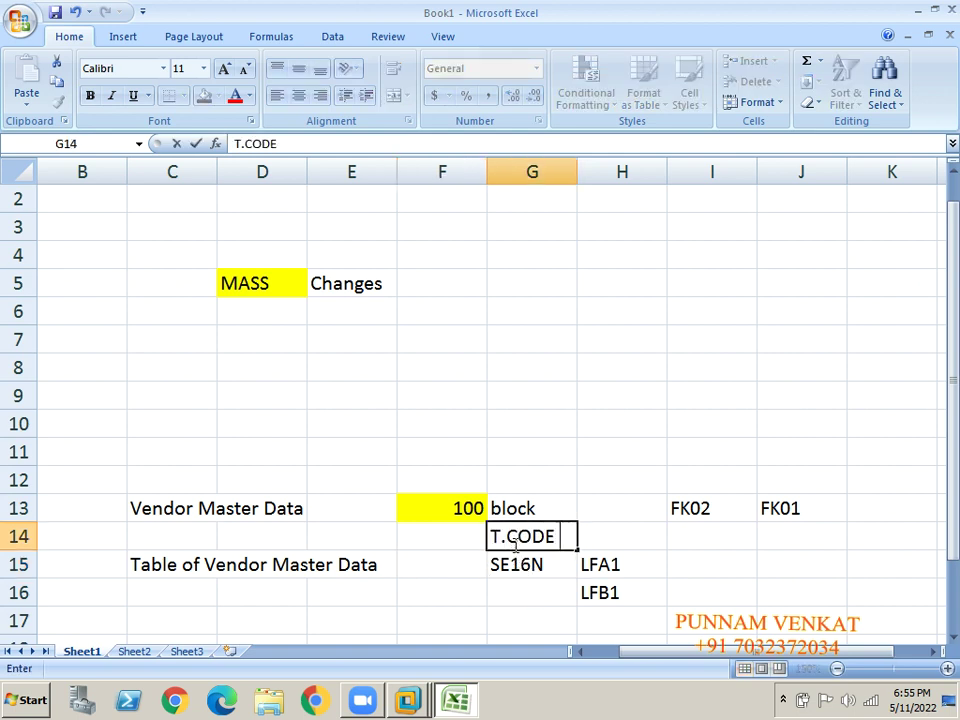
key("Return")
key("Up")
key("Right")
type("Table")
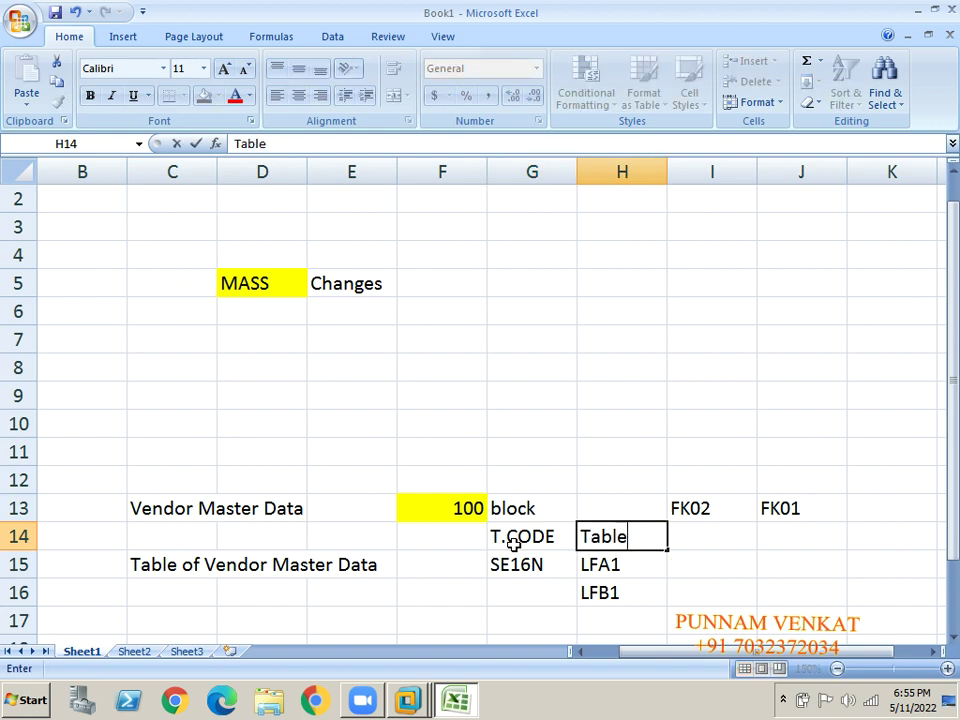
key("Return")
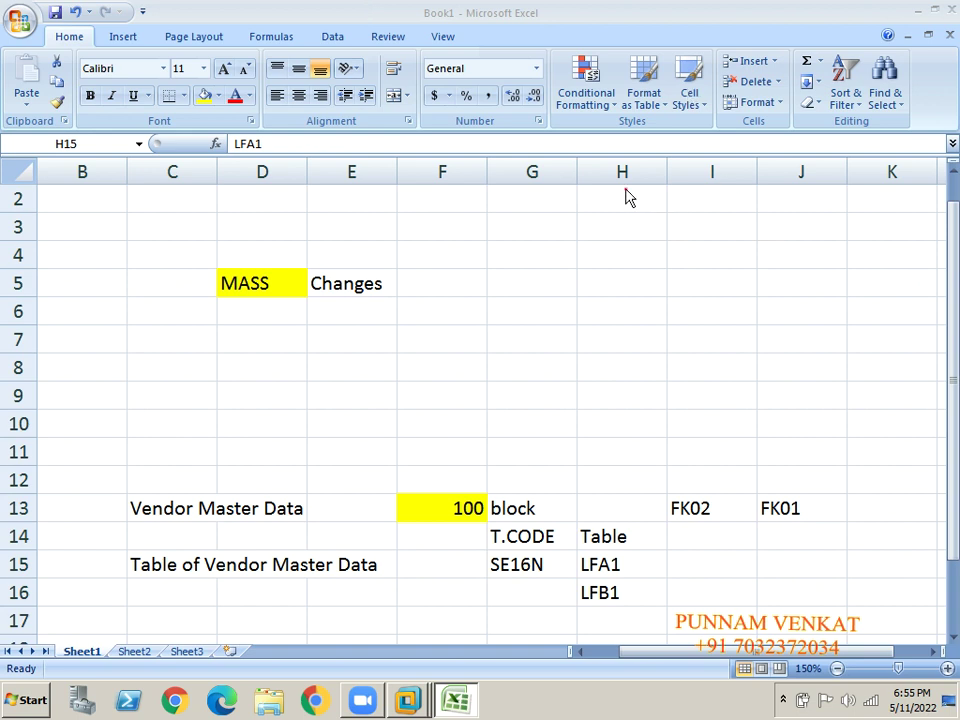
Copy the SE16N code from G15 and switch to the SAP virtual machine.
left_click(517, 544)
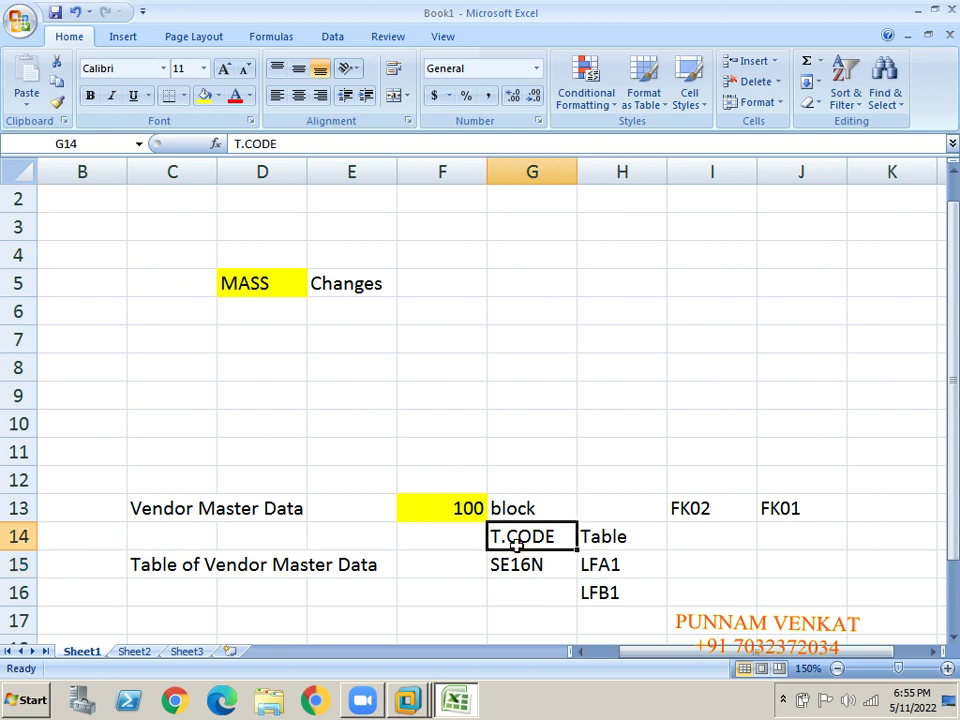
left_click(603, 537)
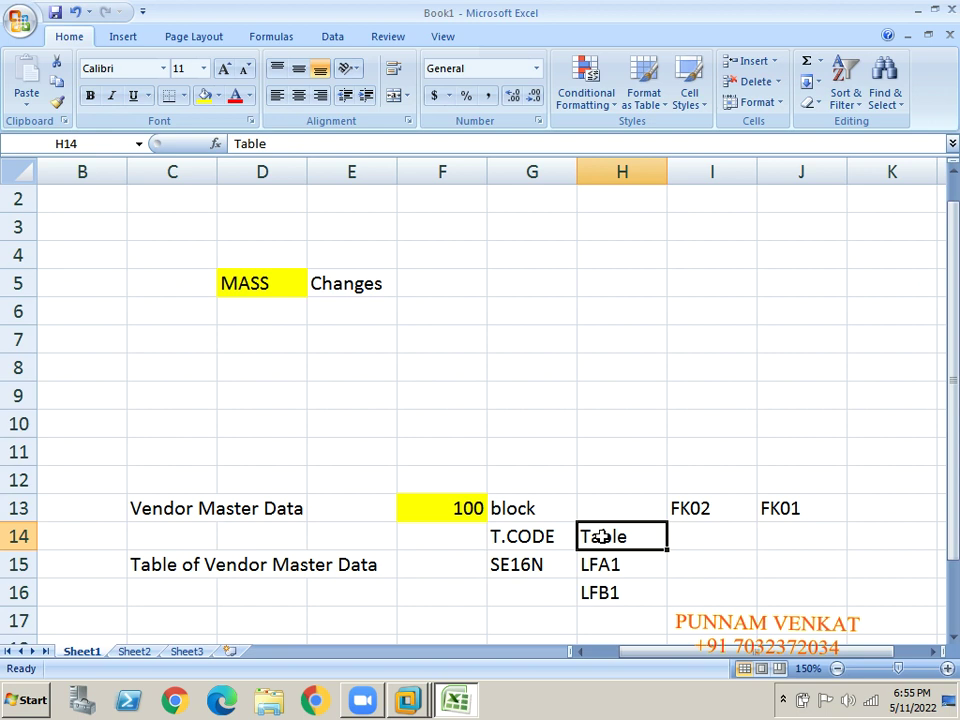
key("Left")
key("Down")
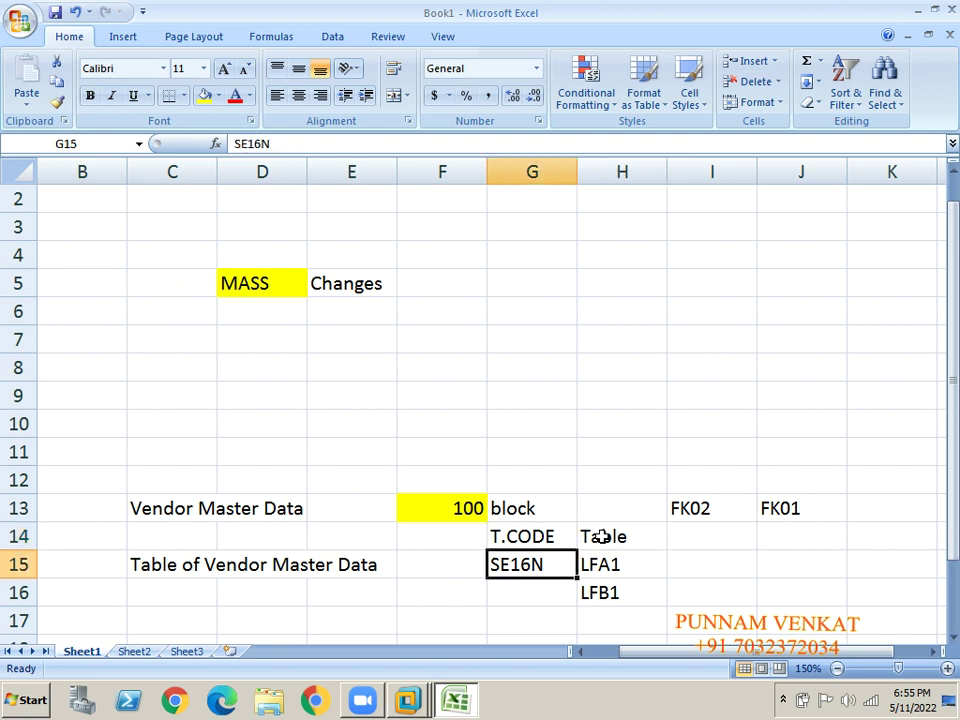
key("ctrl+c")
key("alt+Tab")
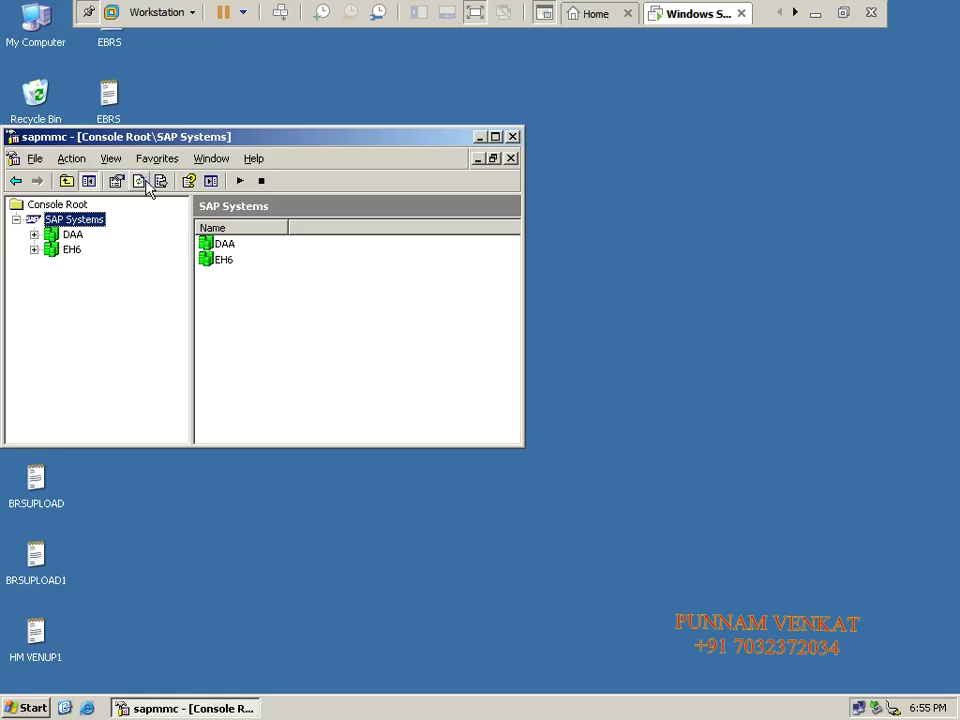
Log on to the ECC 6.0 EHP6 IDES system in SAP Logon with the user ID and password.
left_click(480, 136)
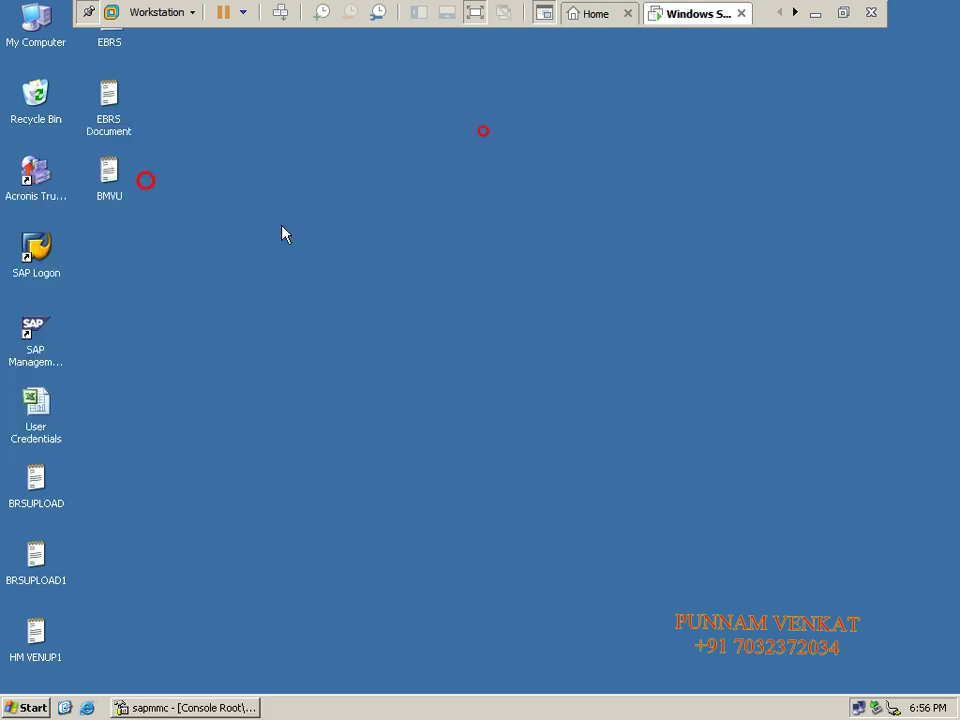
double_click(36, 252)
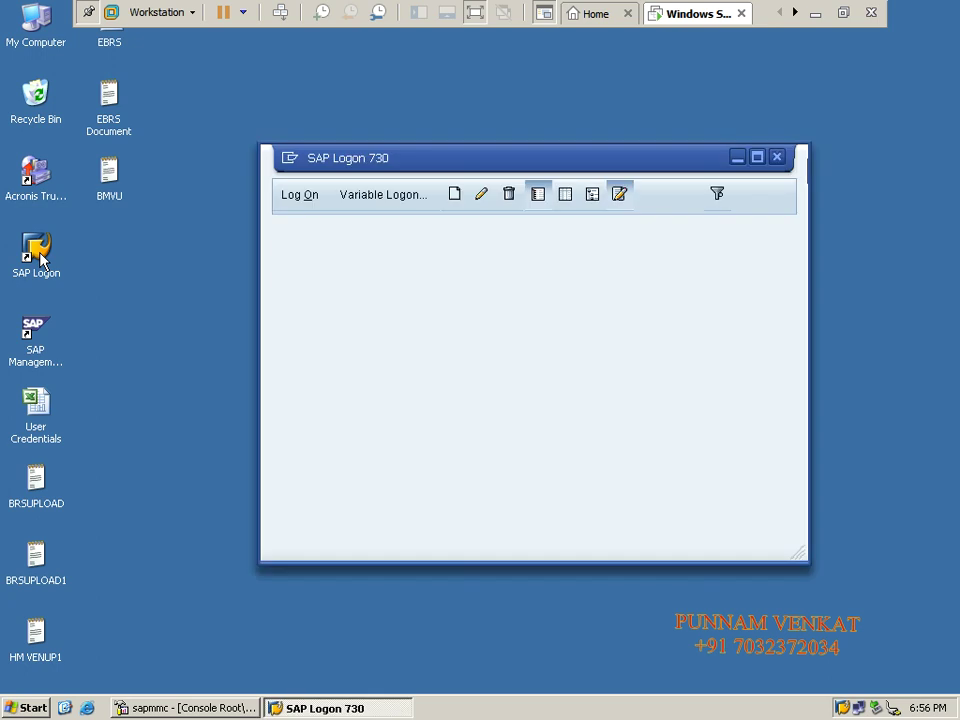
left_click(289, 197)
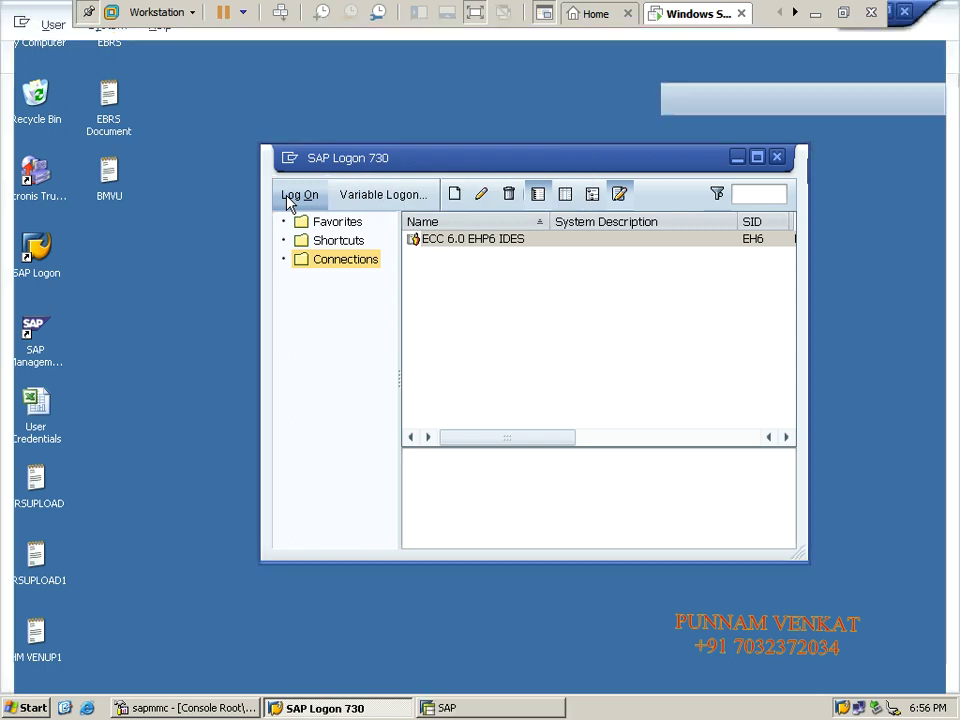
key("Tab")
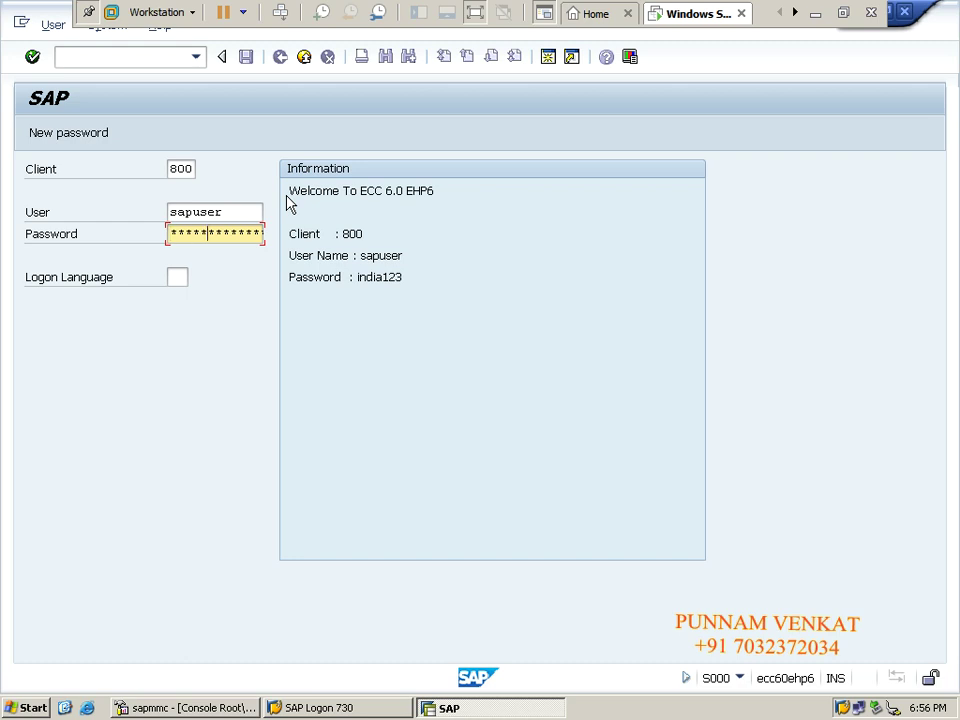
key("Return")
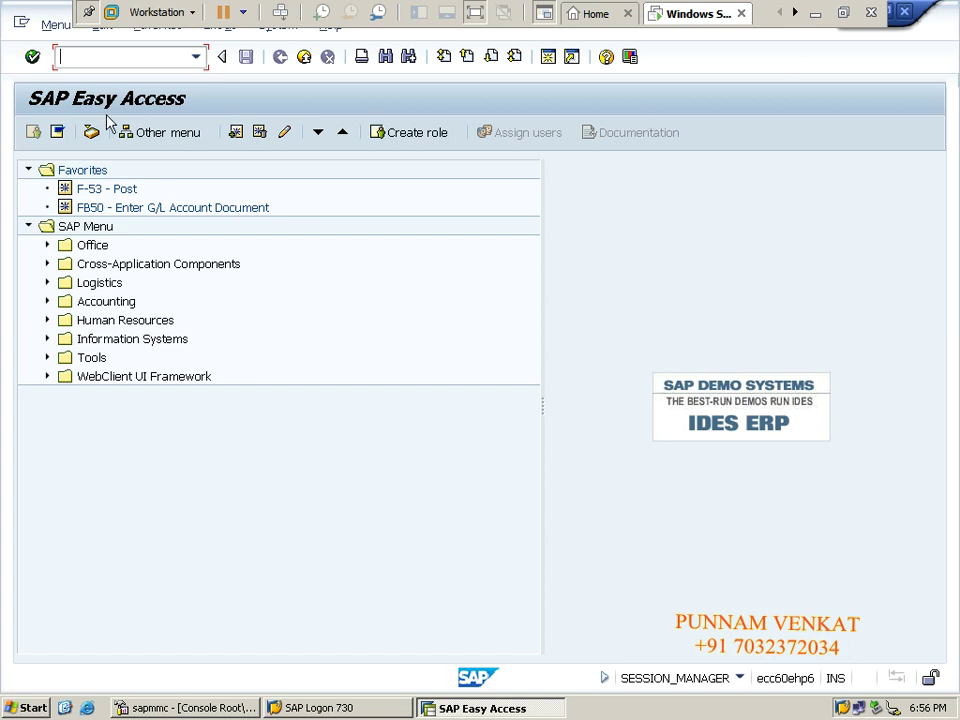
Run SE16N and load table LFB1, copied from the Excel notes.
left_click(86, 51)
type("SE16N")
key("Return")
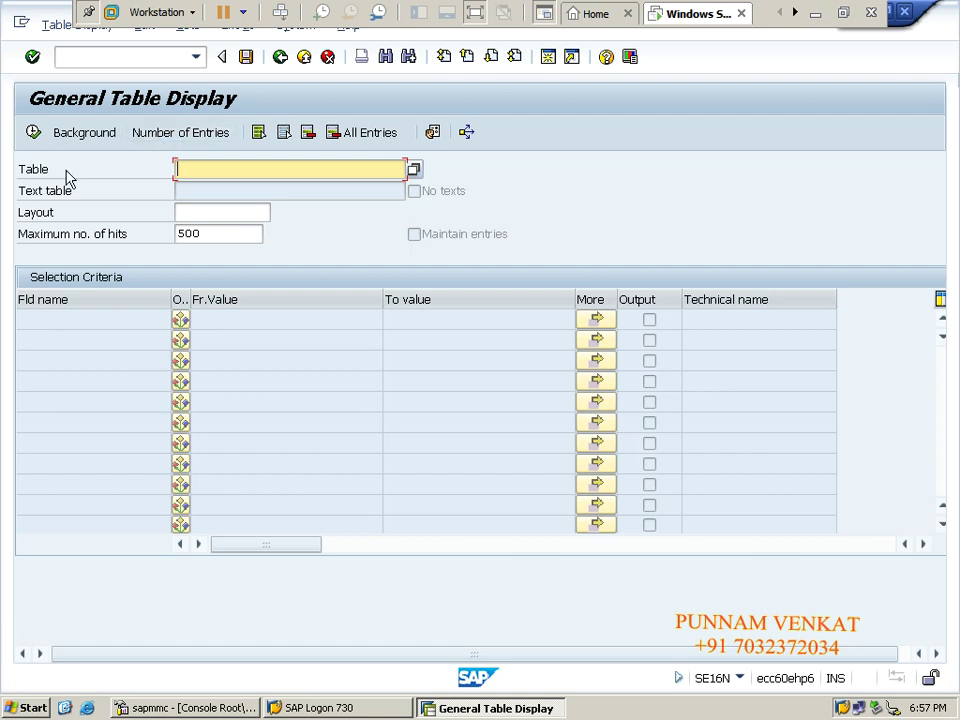
left_click(814, 14)
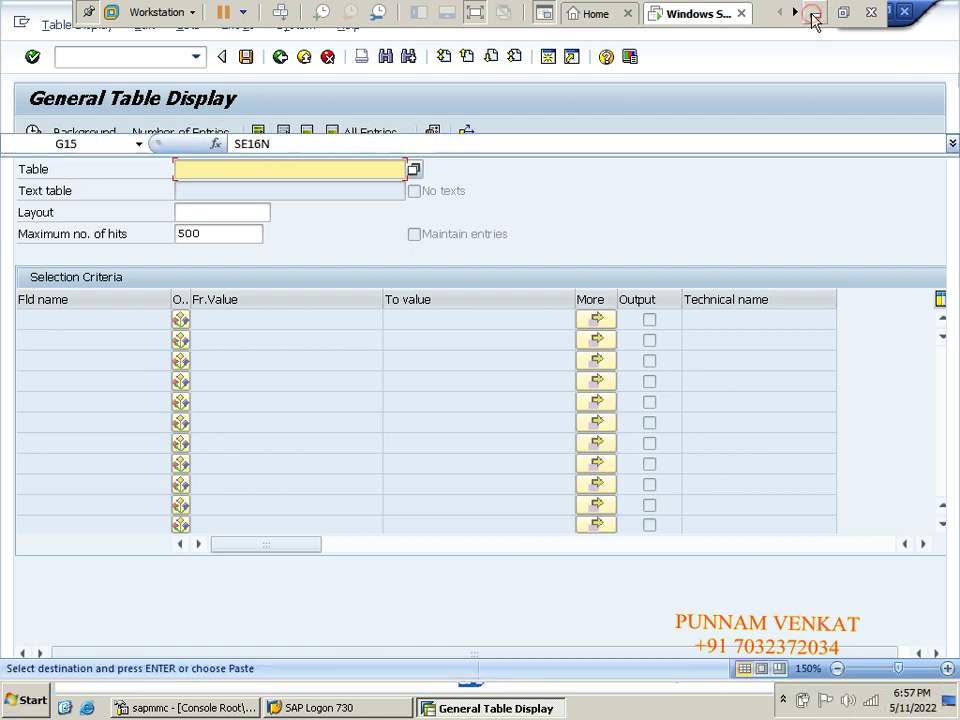
left_click(605, 566)
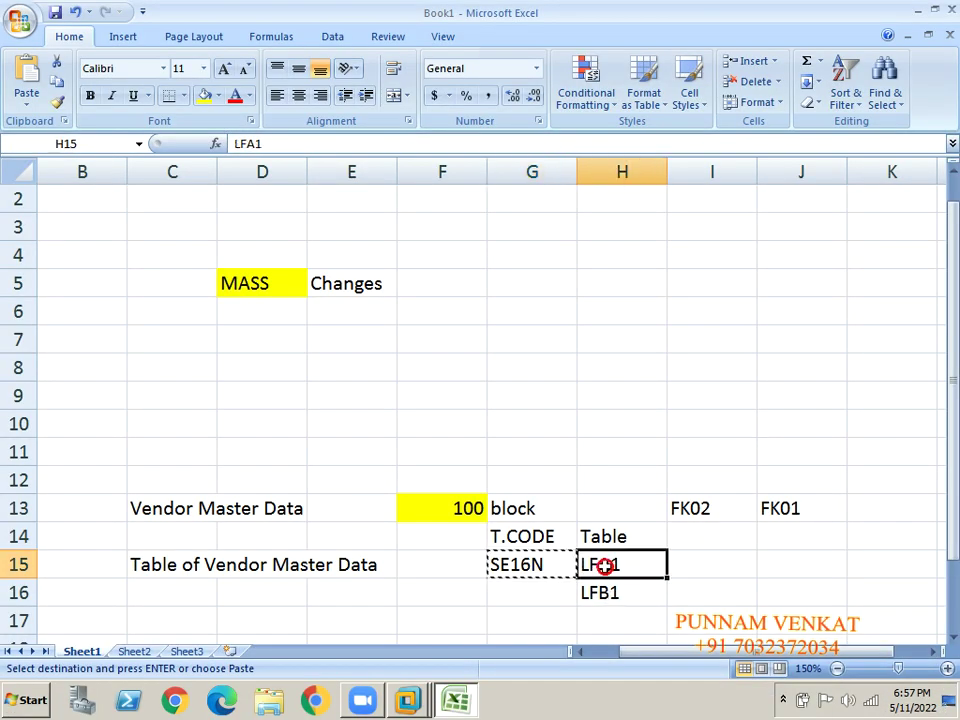
left_click(611, 593)
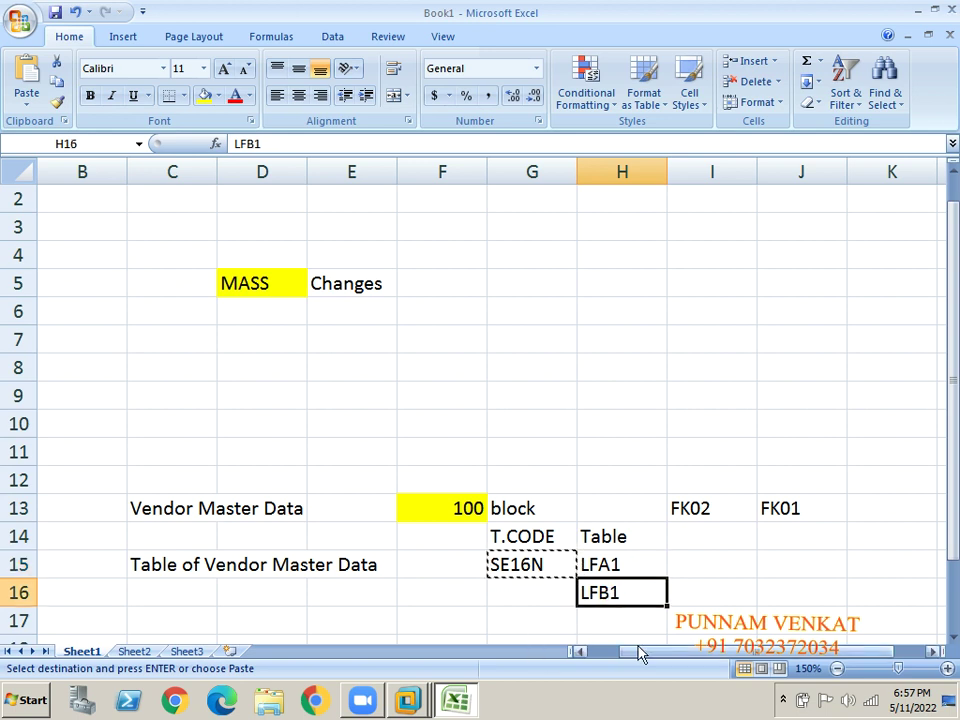
key("ctrl+c")
key("alt+Tab")
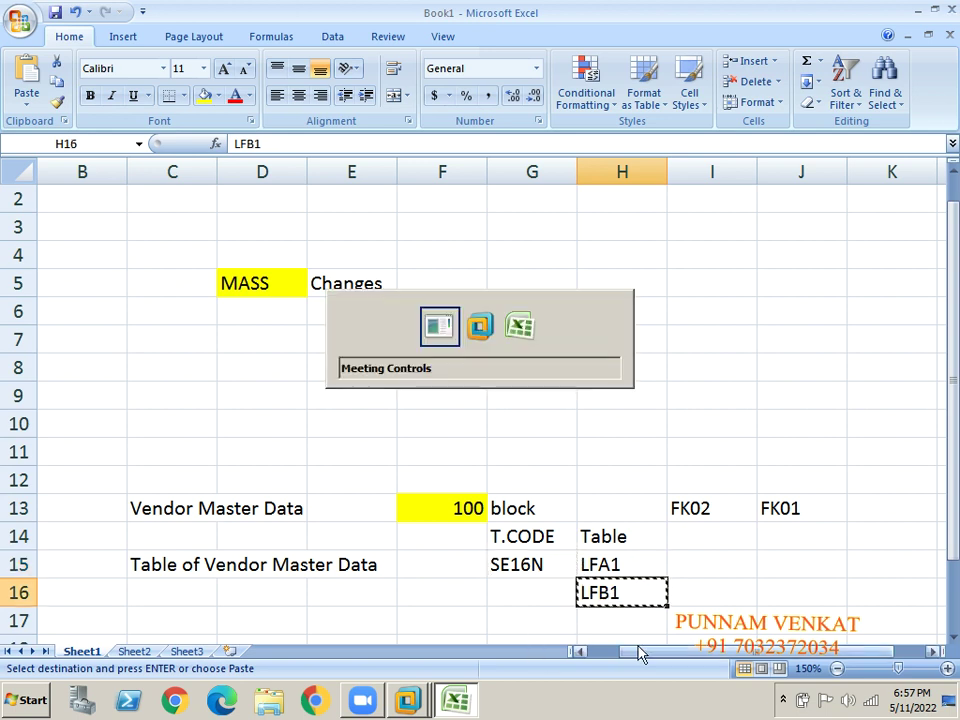
key("Tab")
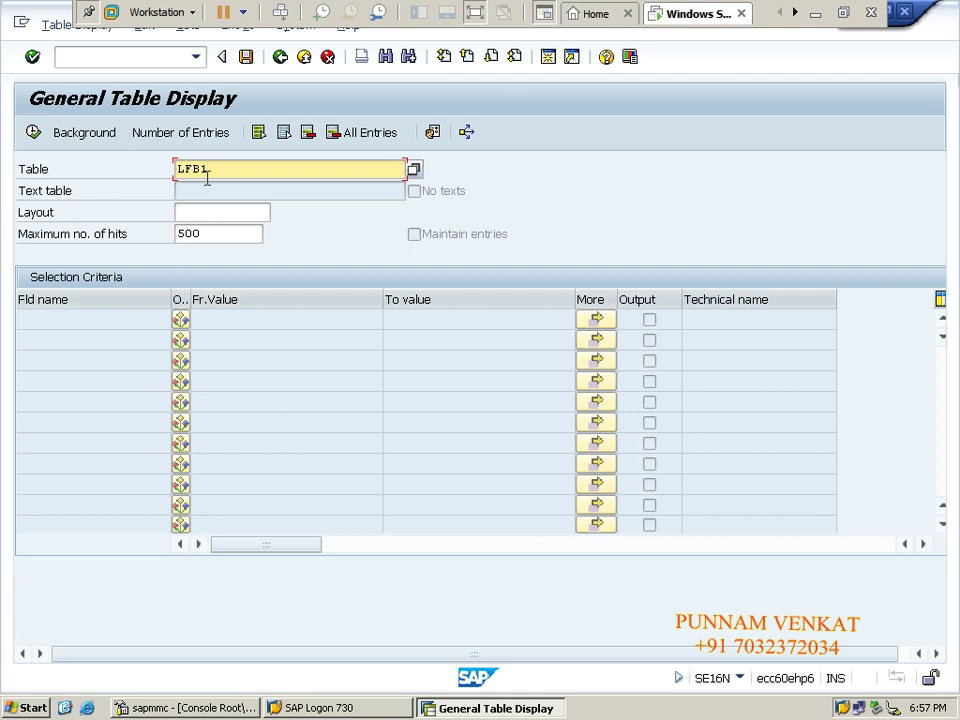
key("Return")
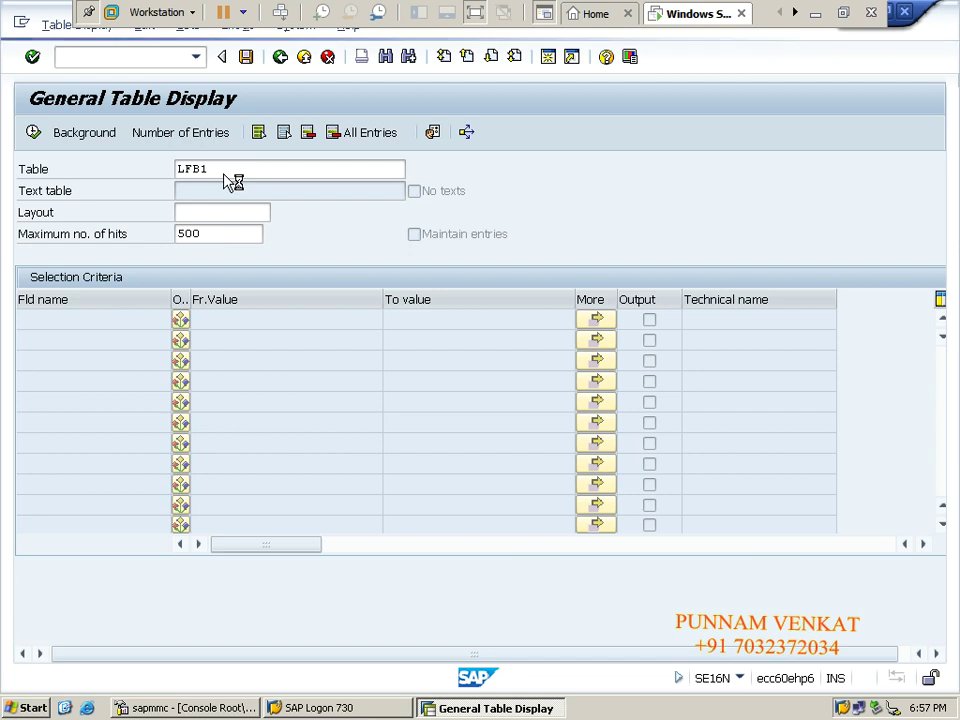
Remove the 500-hit limit and query LFB1 for company code CM10.
double_click(228, 236)
key("Delete")
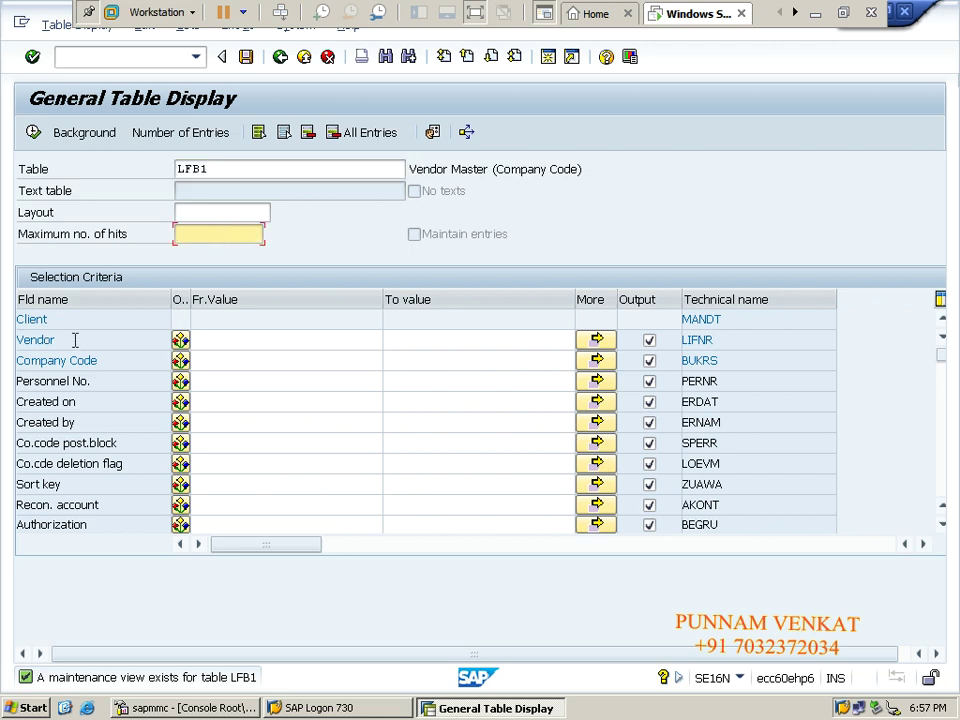
left_click(221, 360)
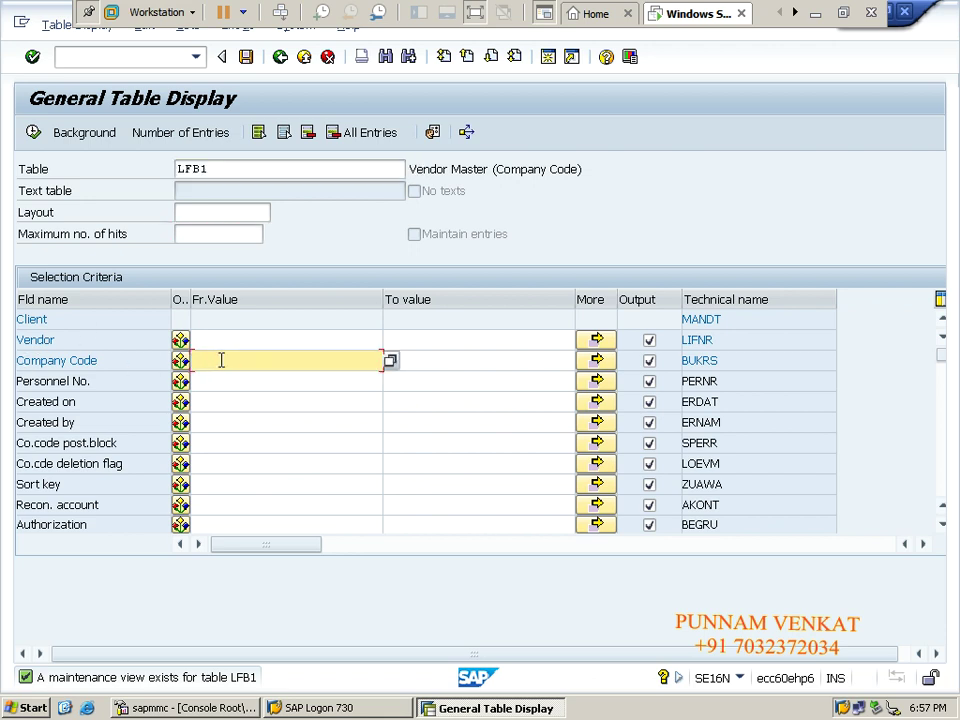
type("CM10")
left_click(33, 133)
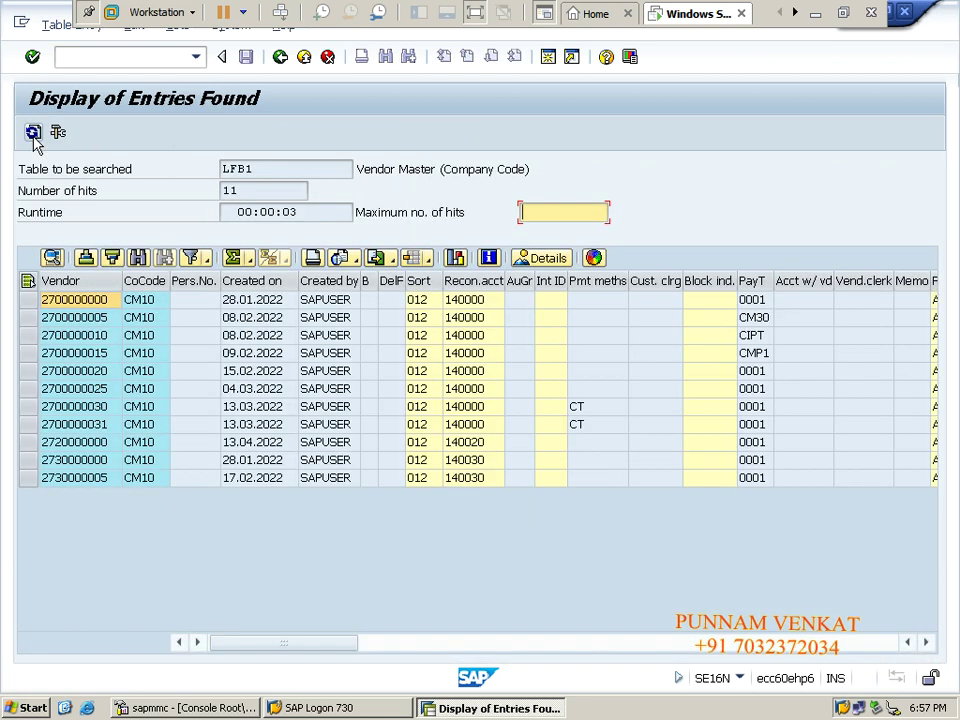
Select the whole Vendor column of the 11 results and return to Excel.
left_click(90, 406)
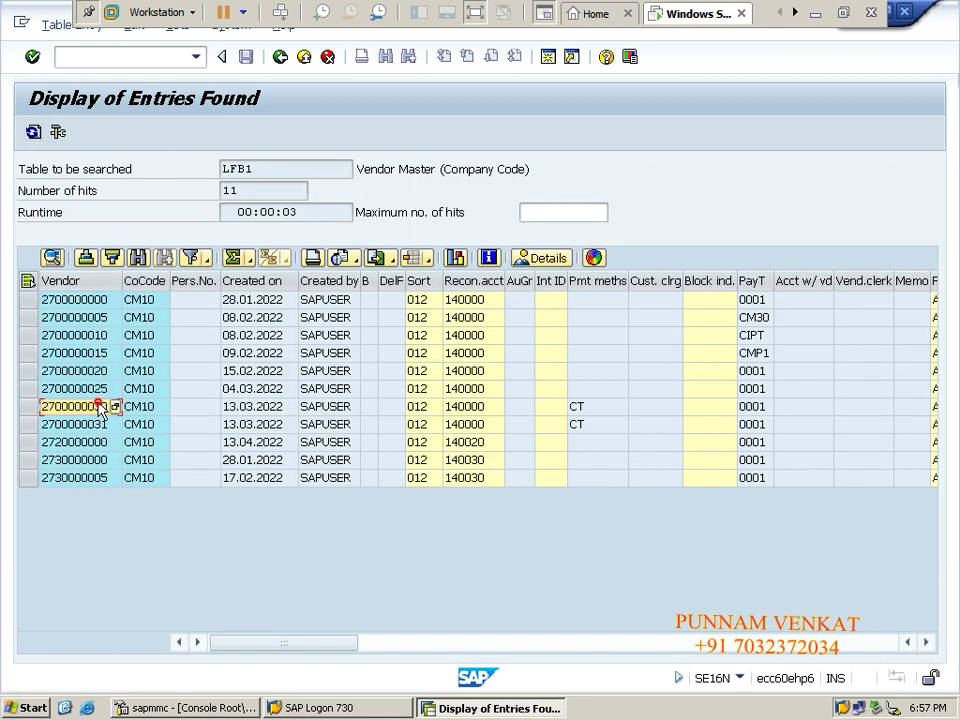
left_click(75, 319)
left_click(74, 283)
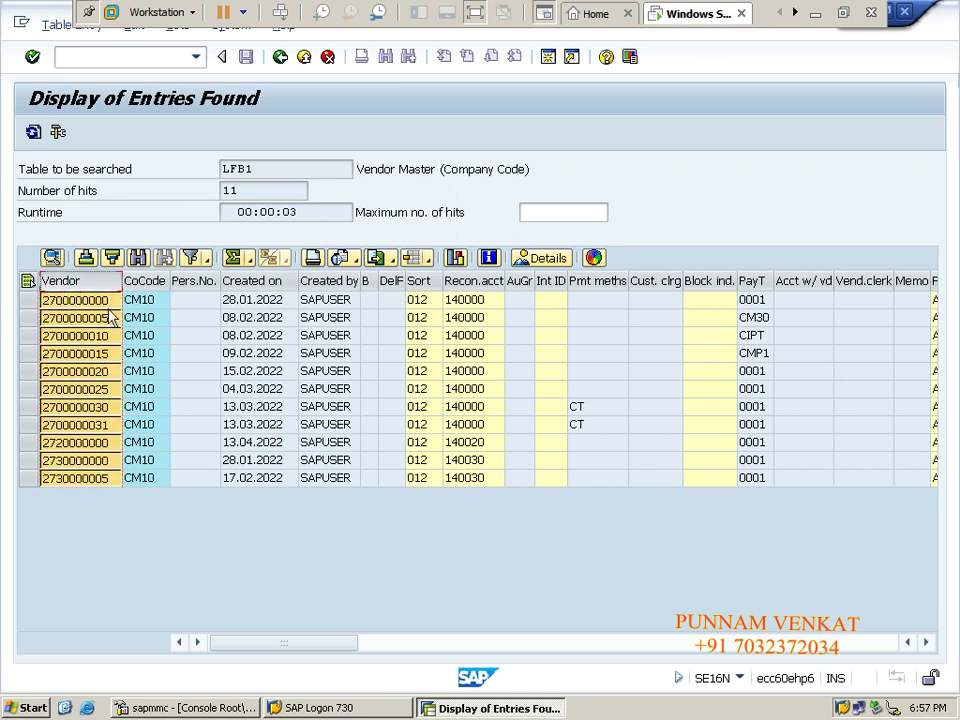
left_click(816, 14)
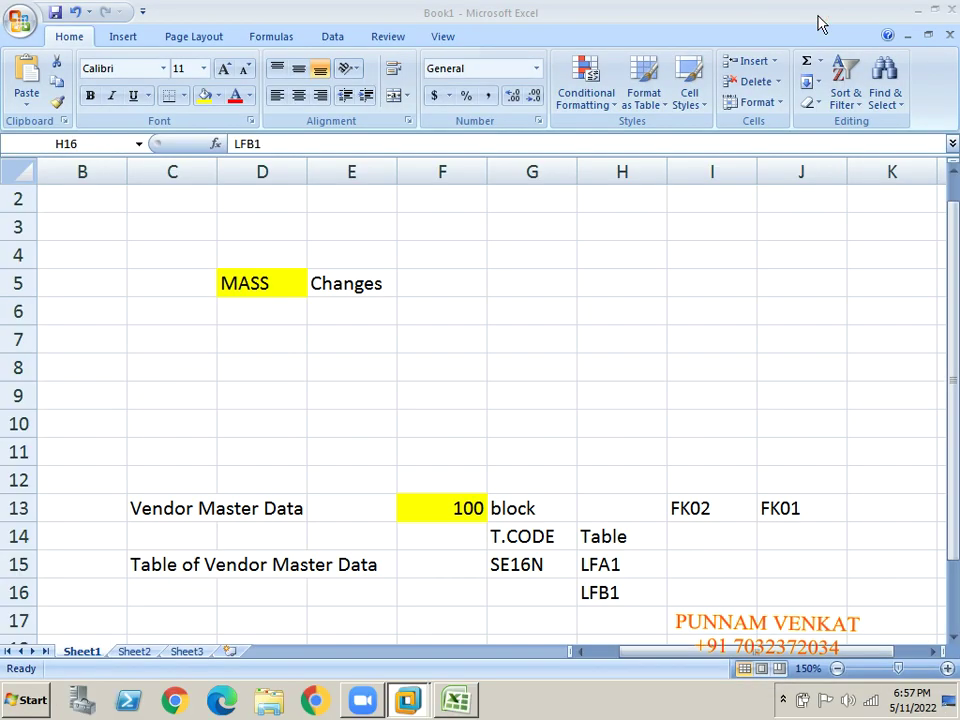
Type a Vendor heading in I4, undoing an accidental paste below it.
key("Right")
key("Right")
key("Right")
key("Right")
key("Right")
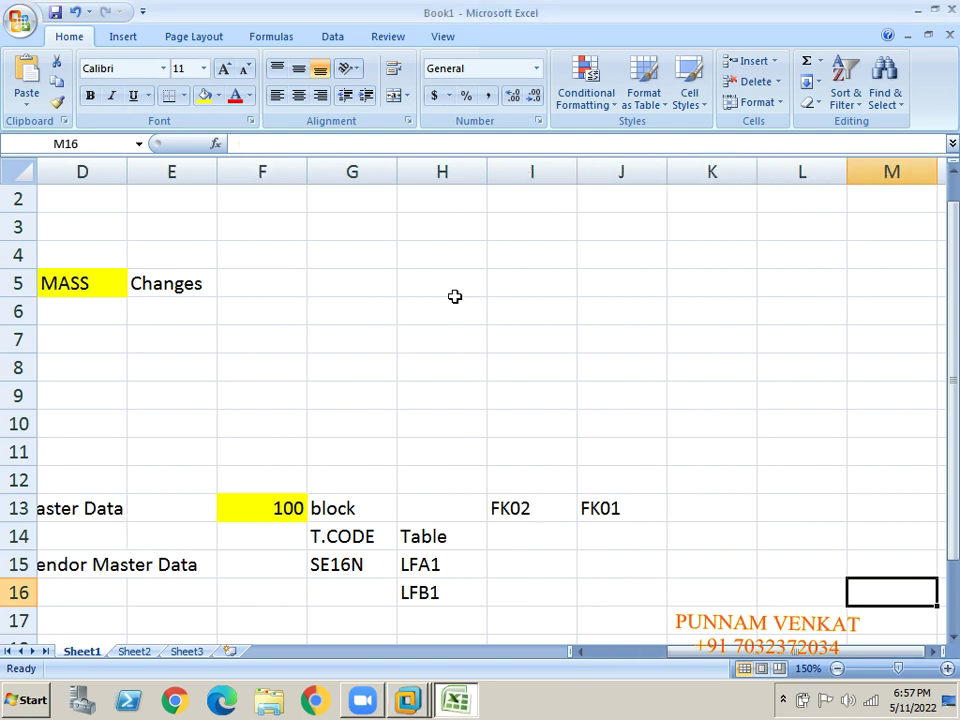
left_click(534, 247)
type("Vendor")
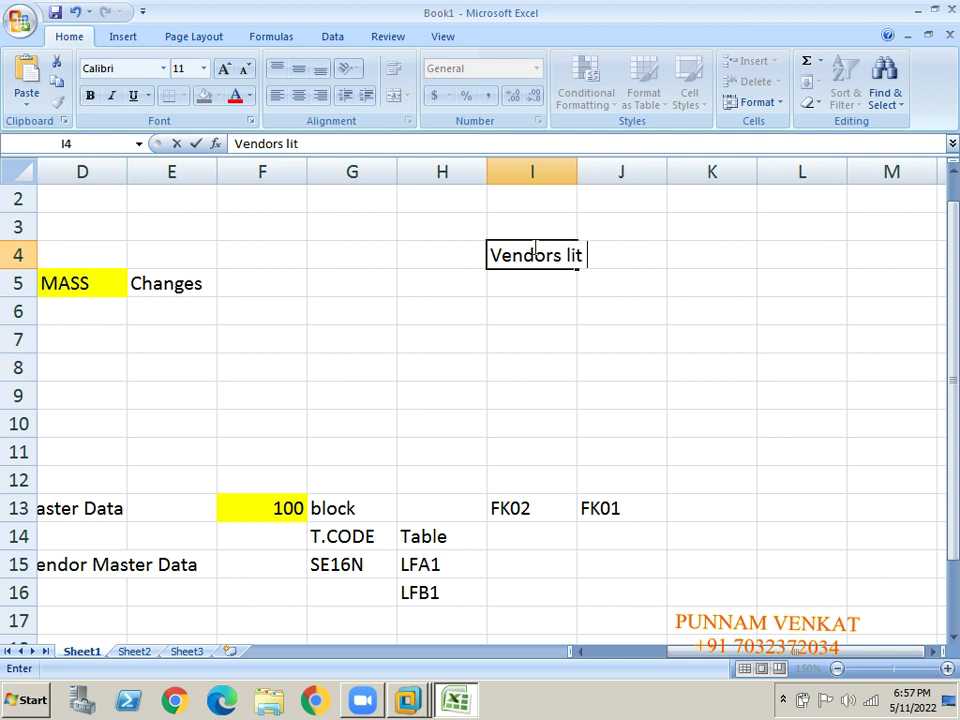
key("Return")
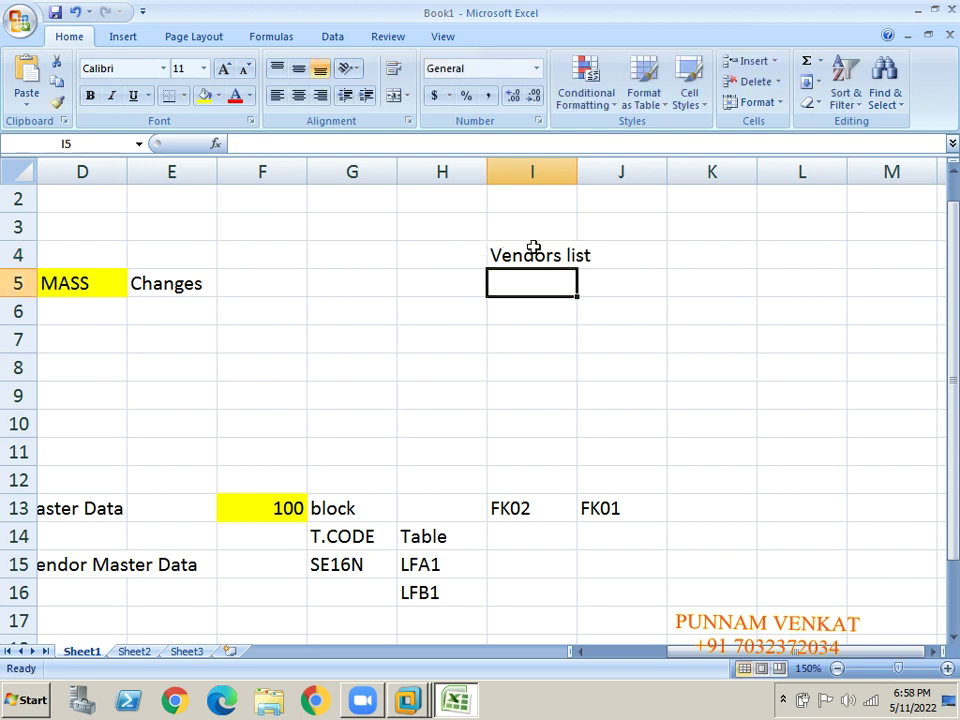
key("ctrl+v")
key("ctrl+z")
Copy the Vendors list heading from cell I4.
left_click(527, 257)
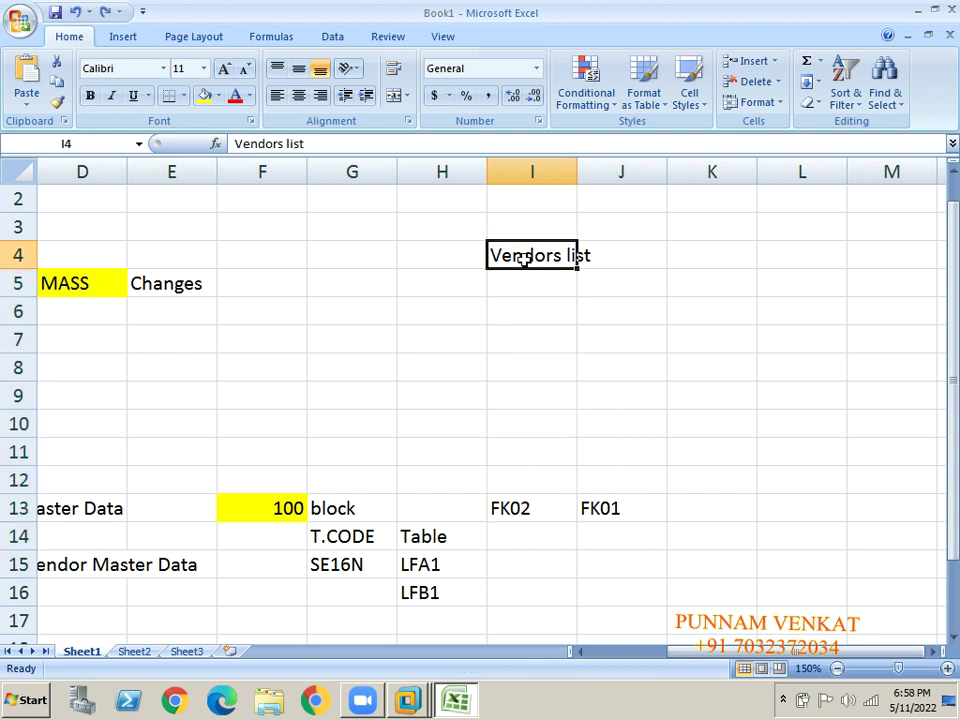
key("ctrl+c")
key("Right")
key("Right")
key("ctrl+Right")
key("Left")
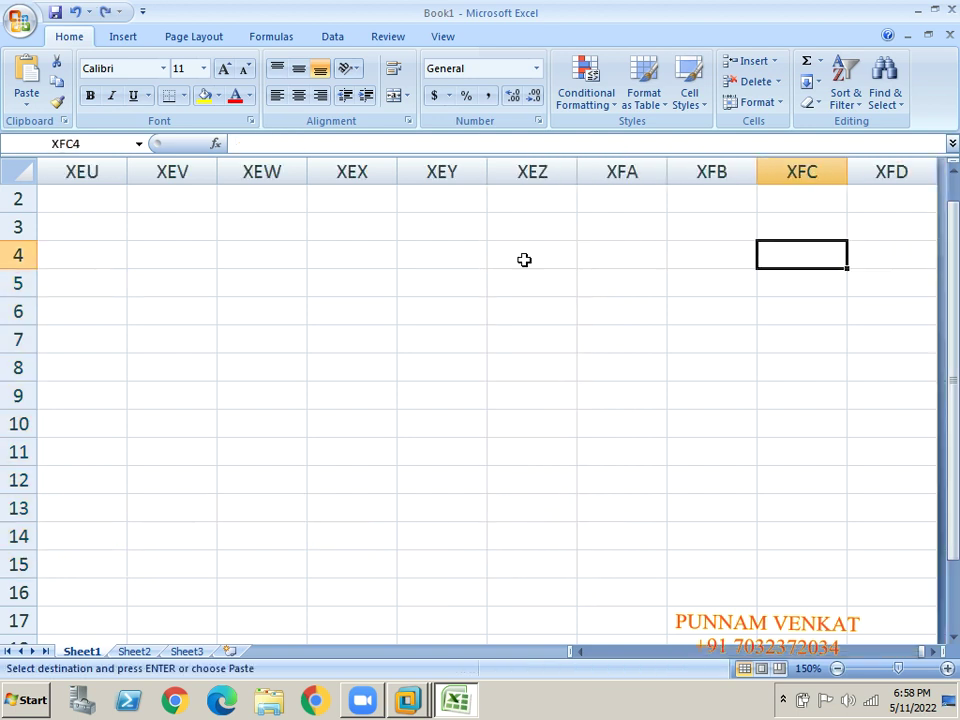
key("ctrl+Left")
key("ctrl+Left")
key("Right")
key("Right")
key("Right")
key("Right")
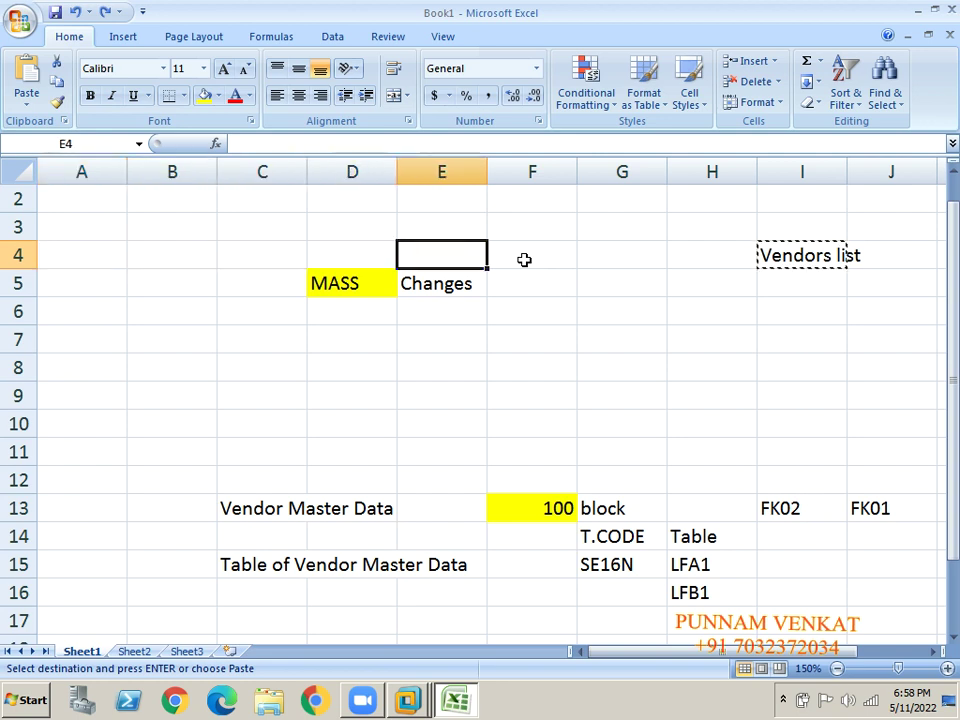
key("Right")
key("Right")
key("Down")
key("Down")
key("Down")
key("Down")
key("Down")
key("Down")
key("Down")
key("Down")
key("Down")
key("Down")
key("Down")
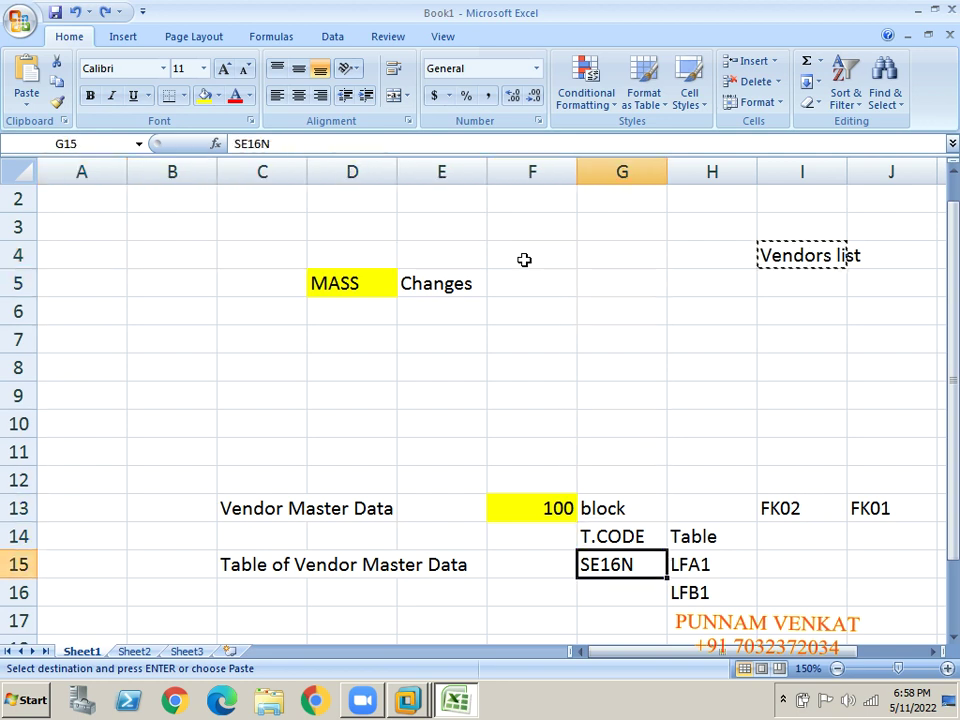
key("Down")
key("Down")
key("Down")
key("Down")
key("Down")
key("Down")
key("Down")
key("Down")
key("Down")
key("Down")
key("Down")
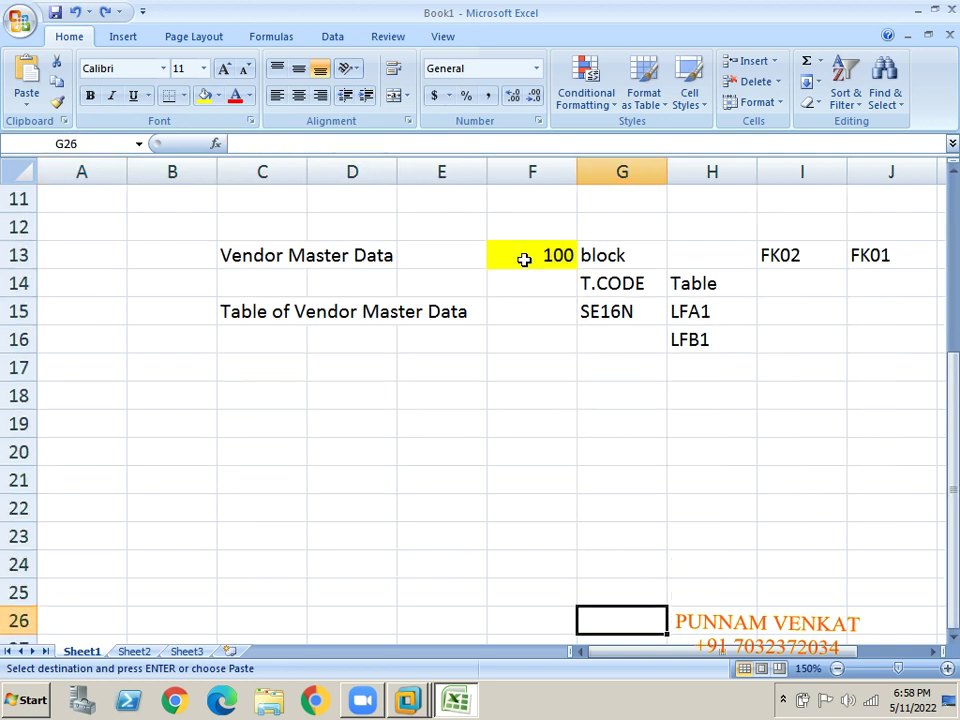
Paste the Vendors list heading into C18 and return to the SAP results.
left_click(287, 388)
key("Return")
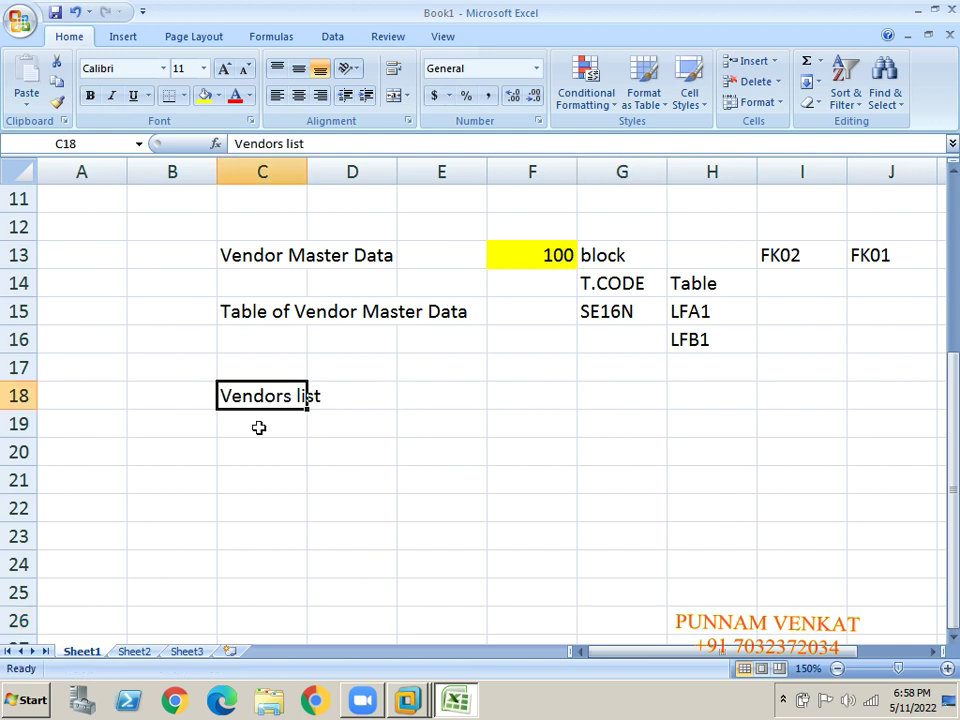
left_click(259, 428)
key("alt+Tab")
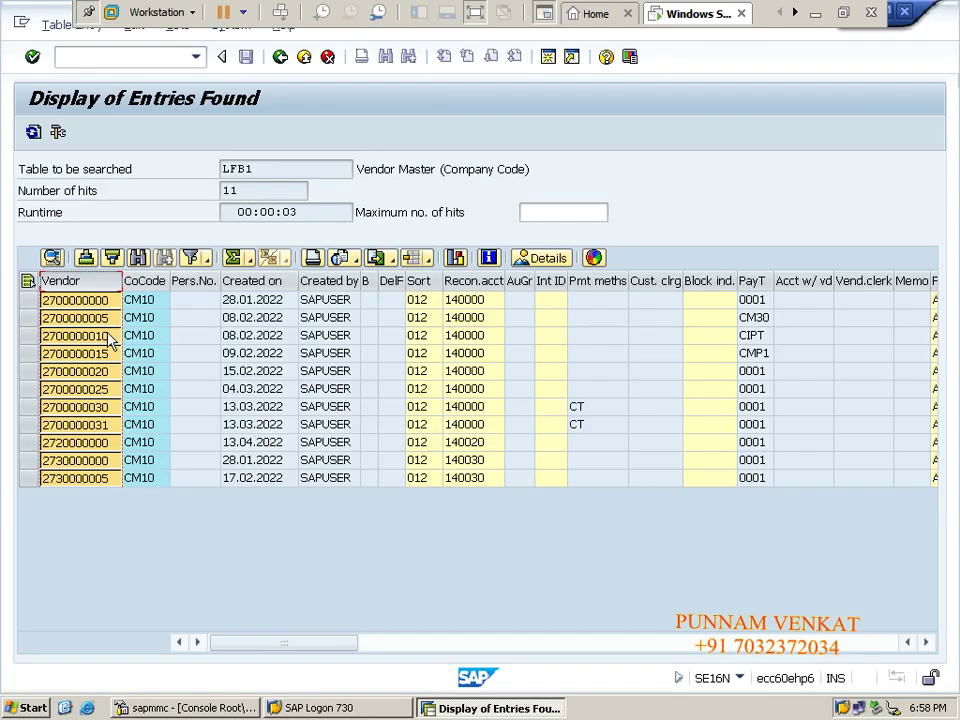
Paste SAP's 11 vendor numbers into C21 downward and widen column C to fit them.
left_click(60, 278)
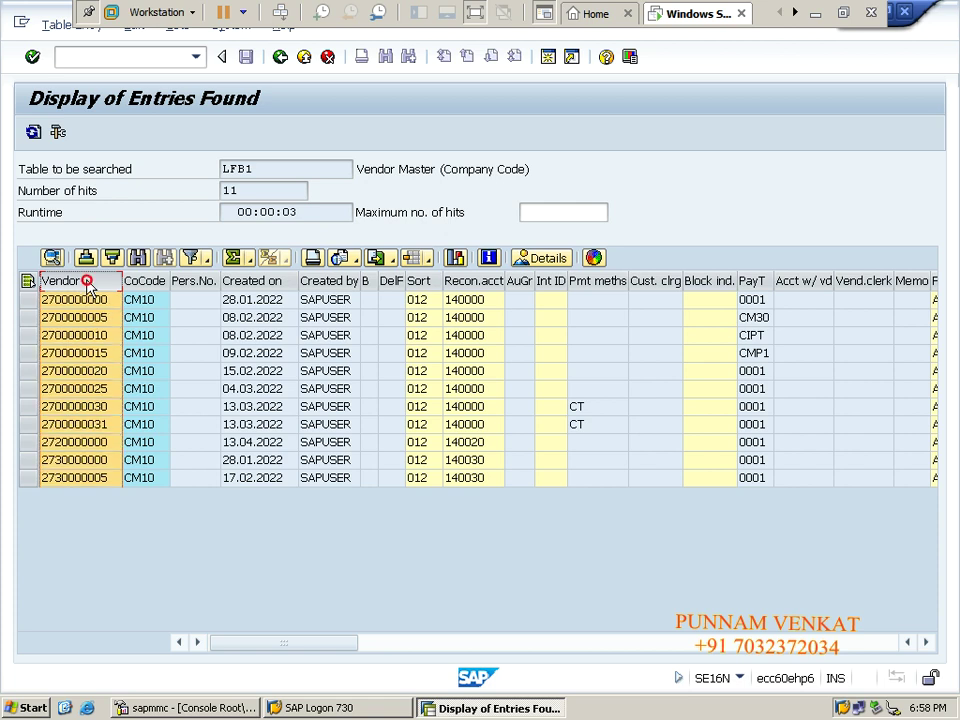
key("alt+Tab")
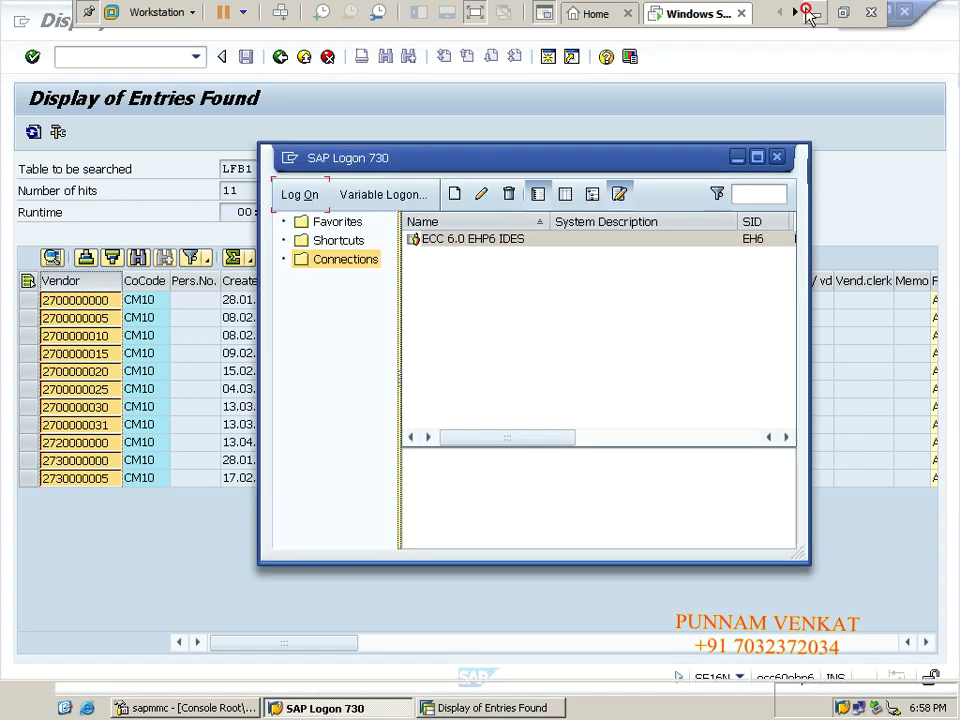
left_click(813, 12)
left_click(250, 470)
key("ctrl+v")
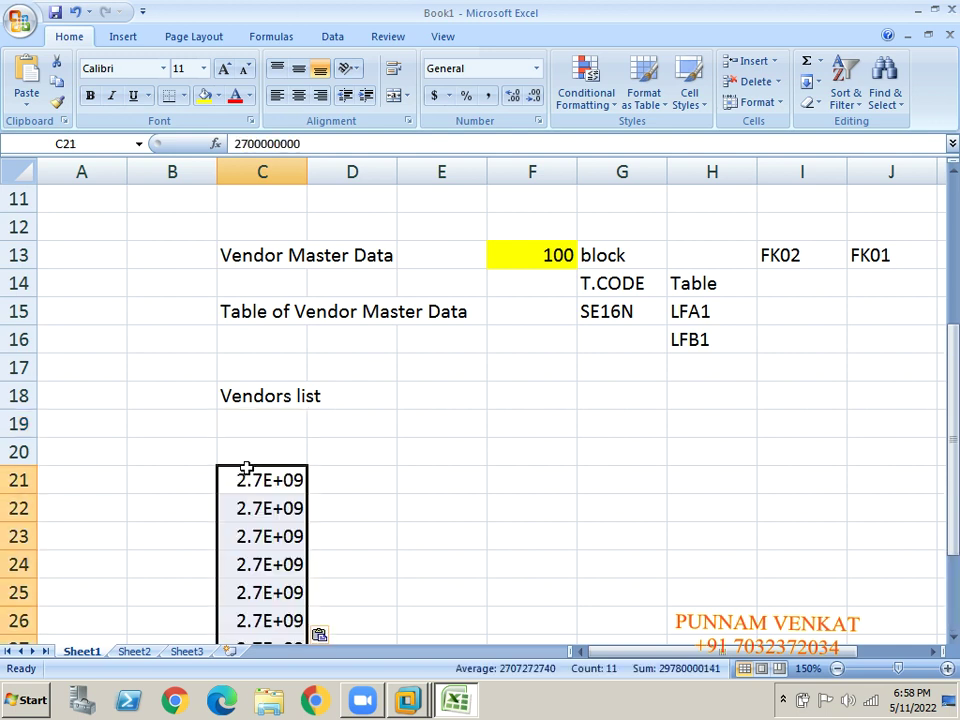
left_click_drag(306, 166, 363, 167)
left_click(369, 468)
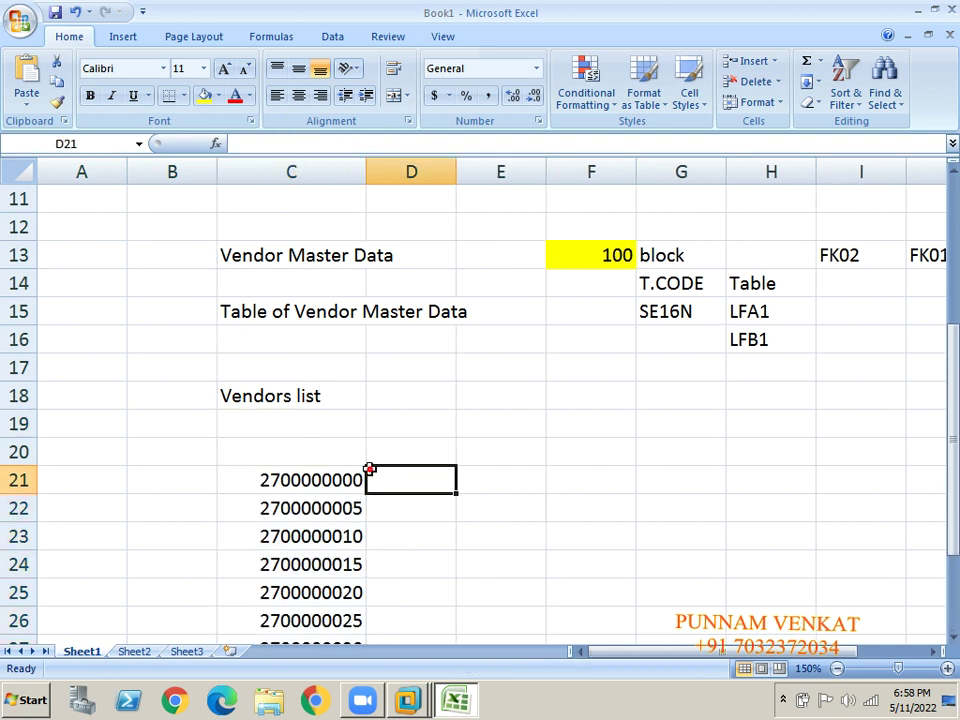
left_click(287, 481)
key("alt+Tab")
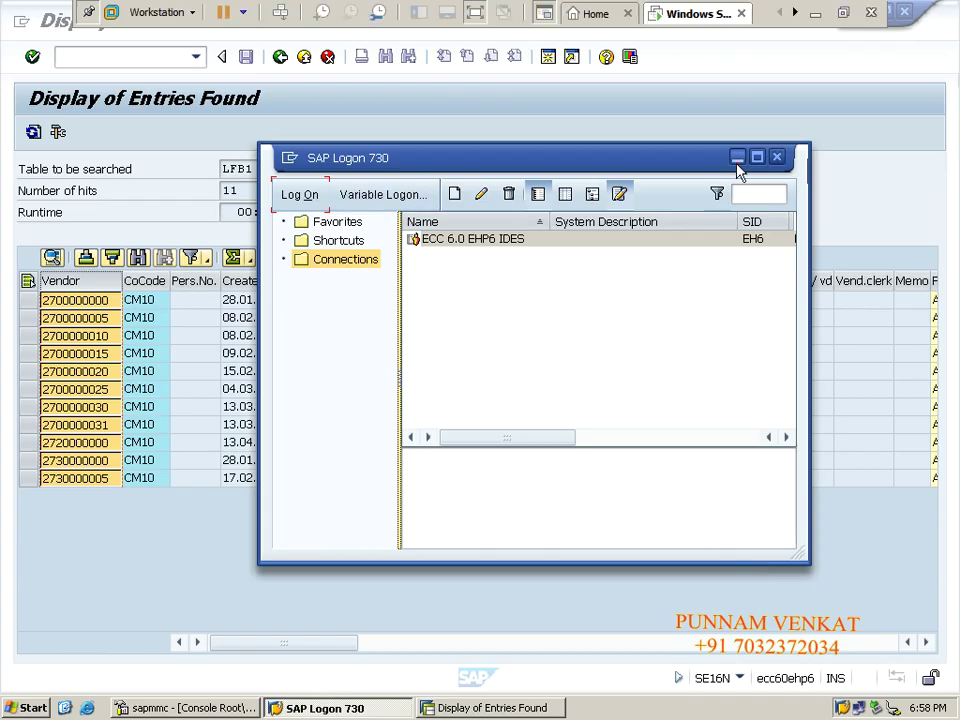
Back out to the SAP Easy Access menu and rerun SE16N.
left_click(737, 157)
left_click(280, 58)
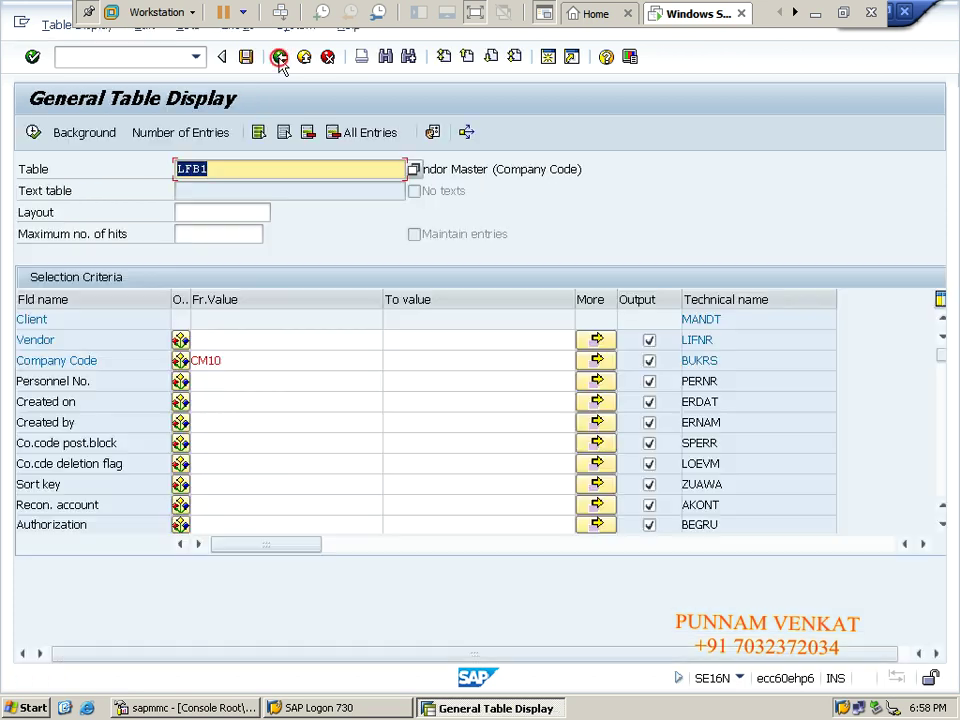
left_click(280, 57)
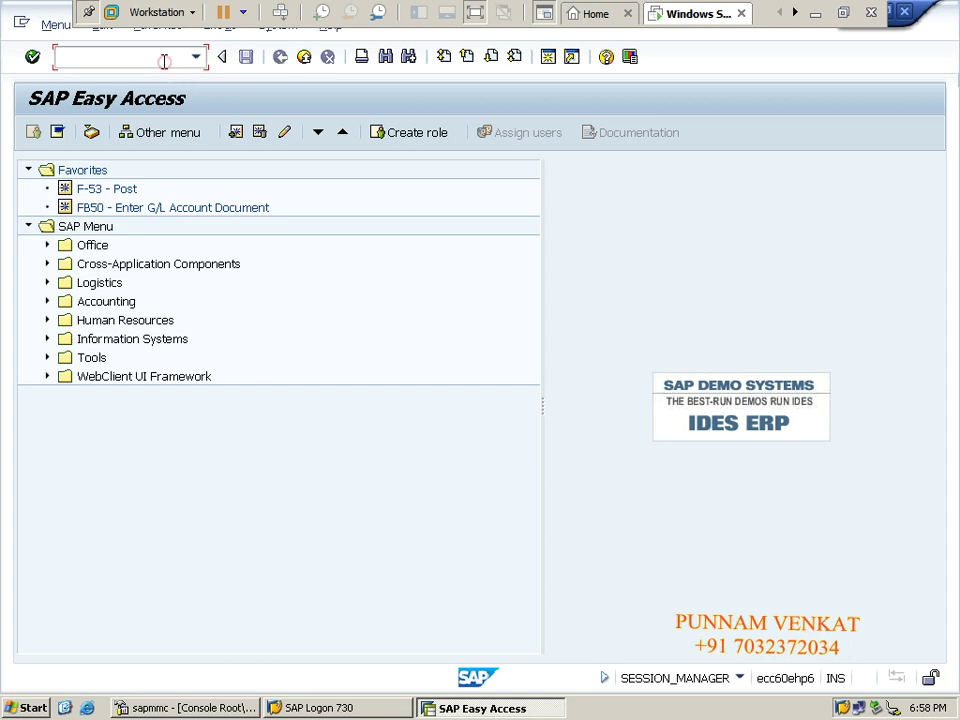
type("SE16N")
key("Return")
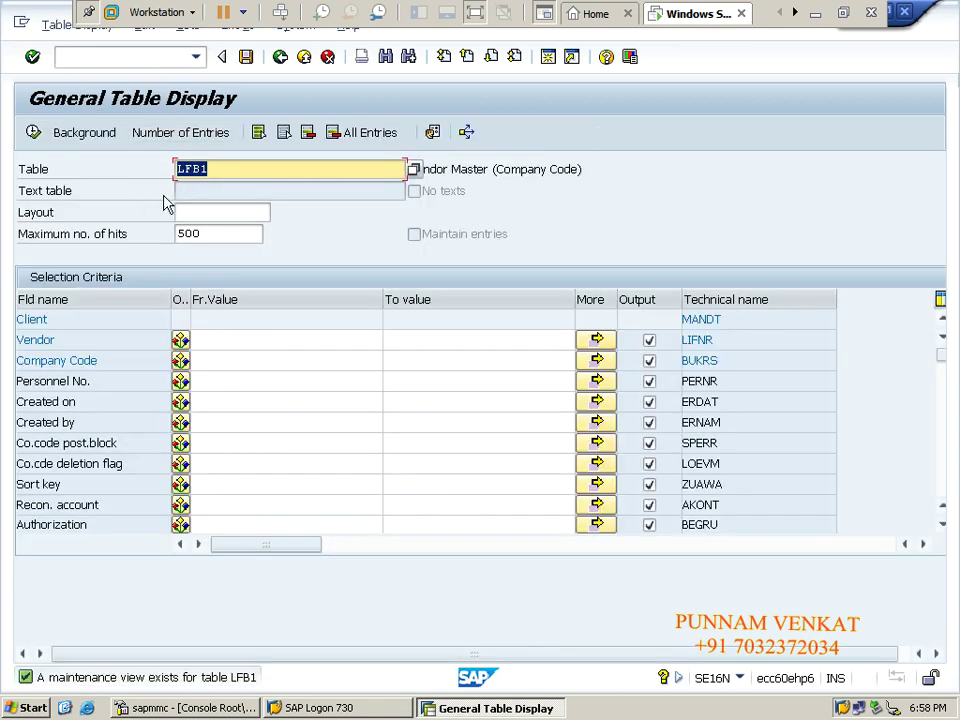
Change the Table field from LFB1 to LFA1 and load Vendor Master (General Section).
left_click(209, 169)
left_click(223, 167)
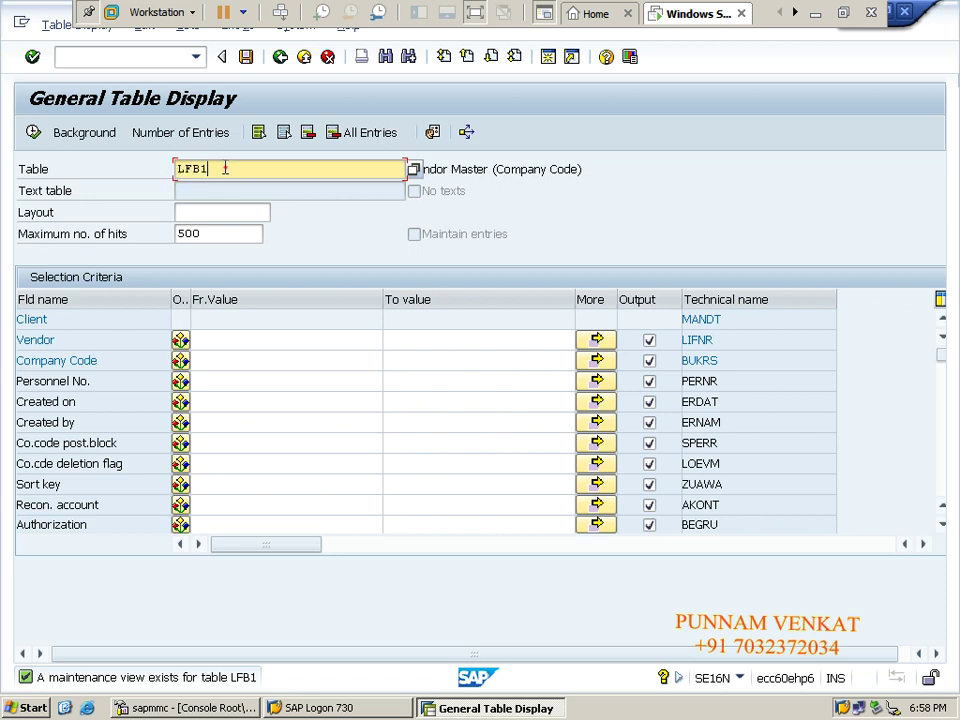
left_click_drag(224, 167, 167, 167)
left_click(168, 172)
key("End")
key("BackSpace")
key("BackSpace")
type("A1")
key("Return")
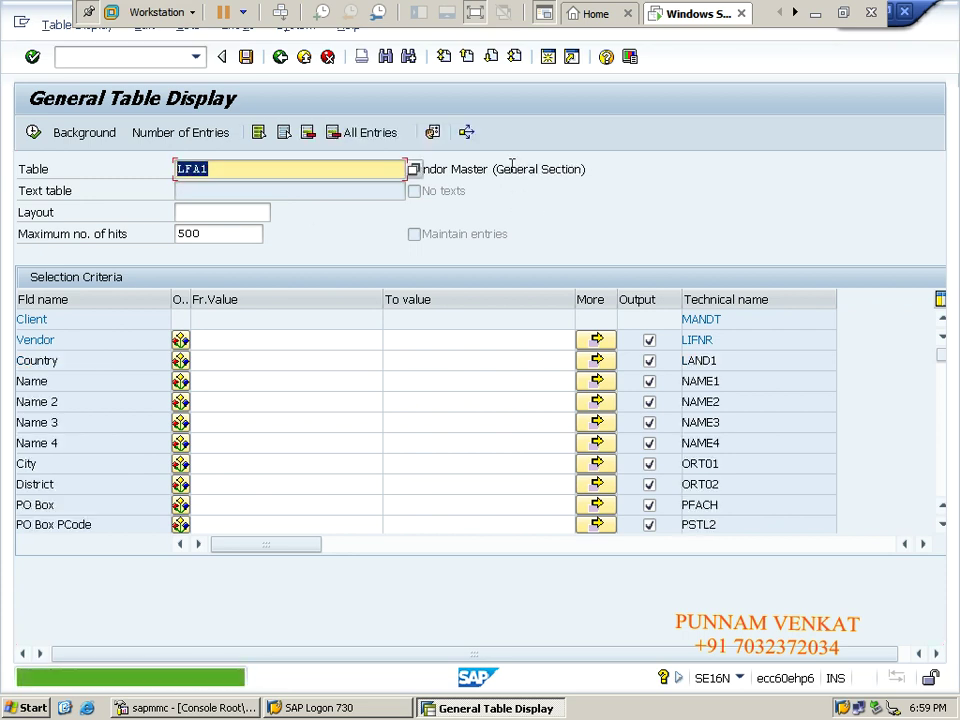
left_click(514, 169)
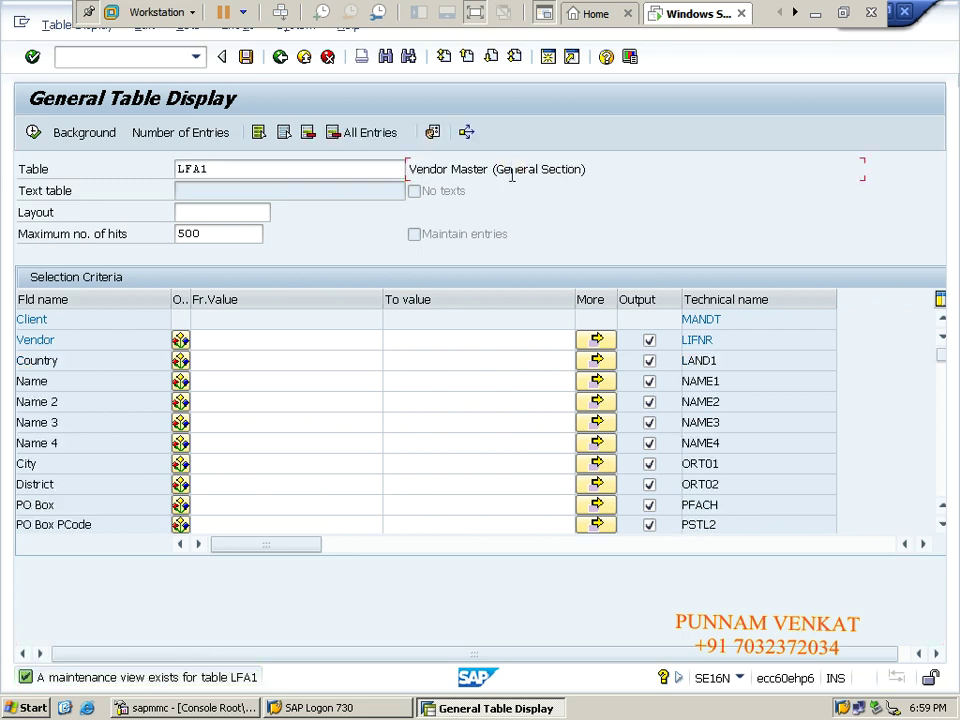
left_click_drag(495, 170, 590, 168)
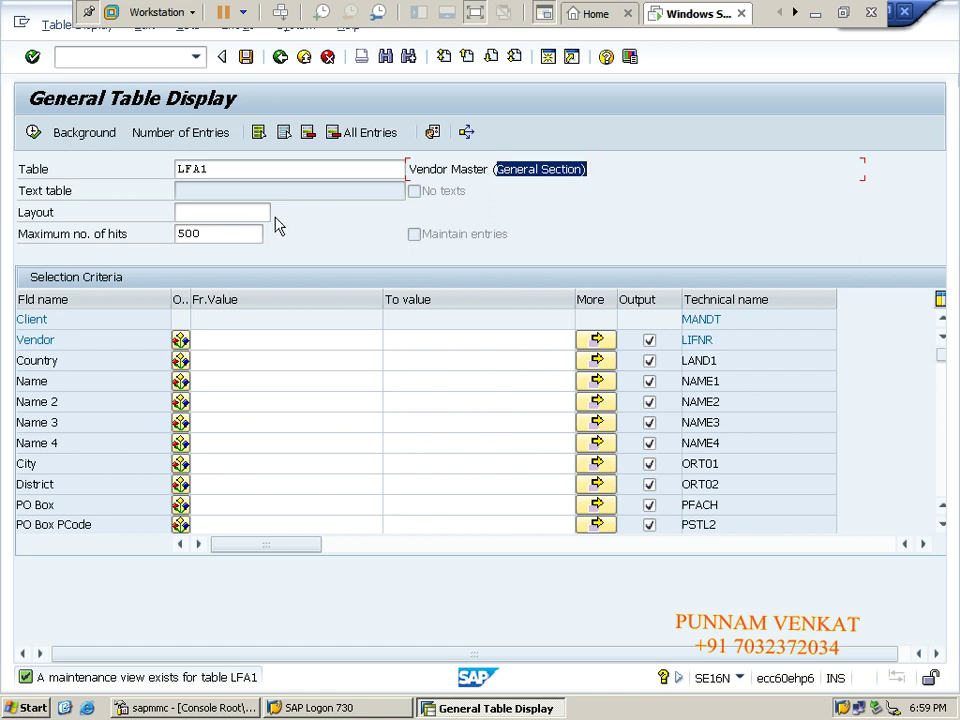
Switch the Table field back to LFB1, Vendor Master (Company Code), and load its selection fields.
double_click(242, 163)
type("LFB1")
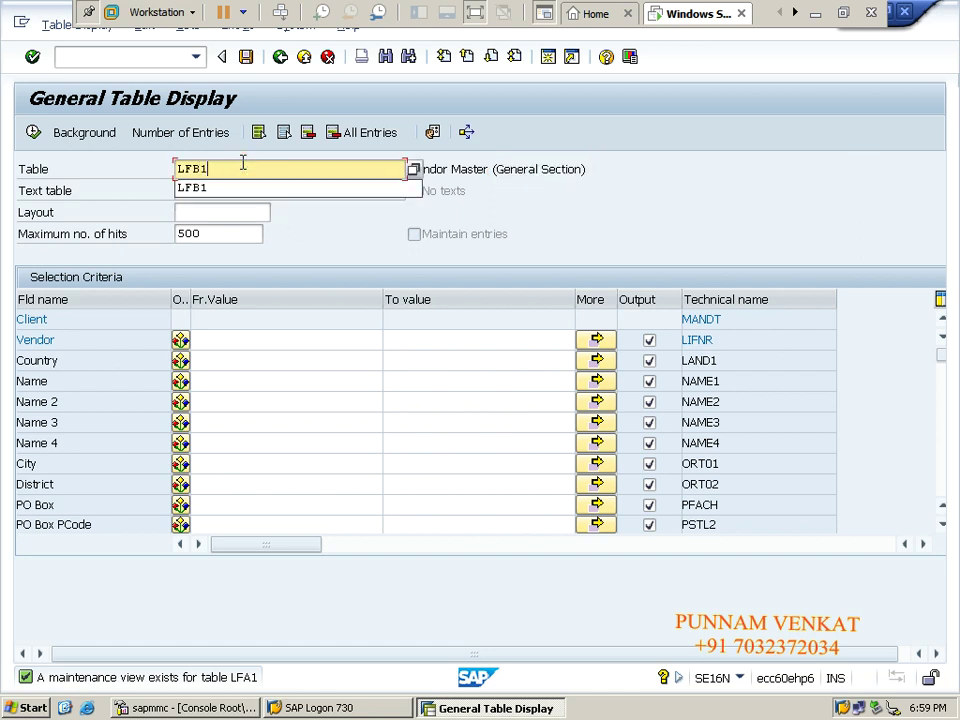
key("Return")
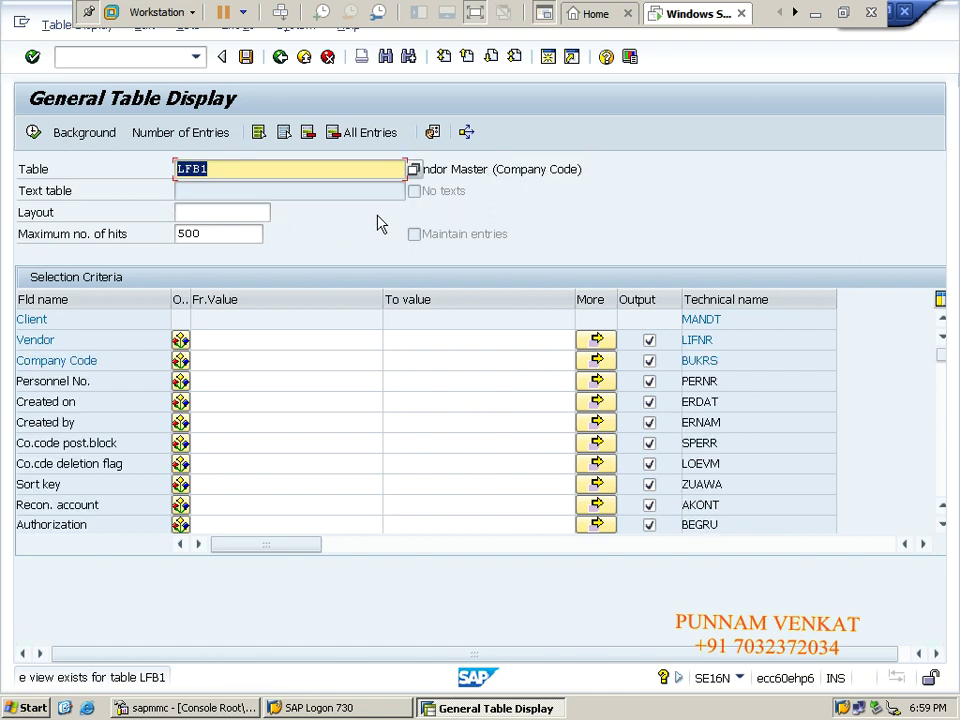
left_click(452, 169)
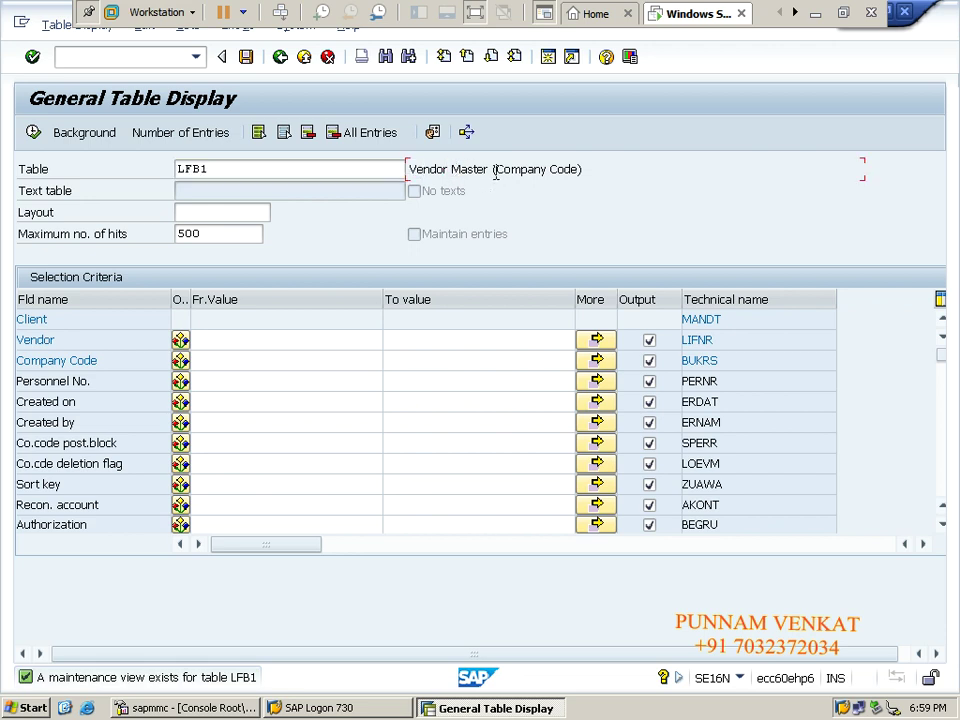
left_click_drag(494, 170, 575, 174)
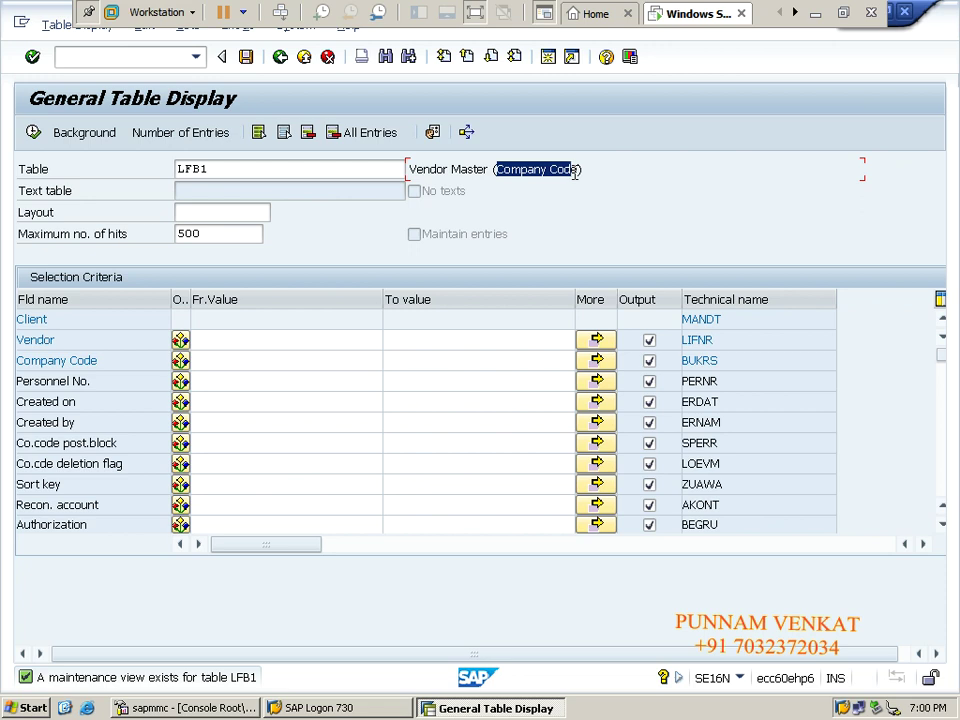
left_click(270, 165)
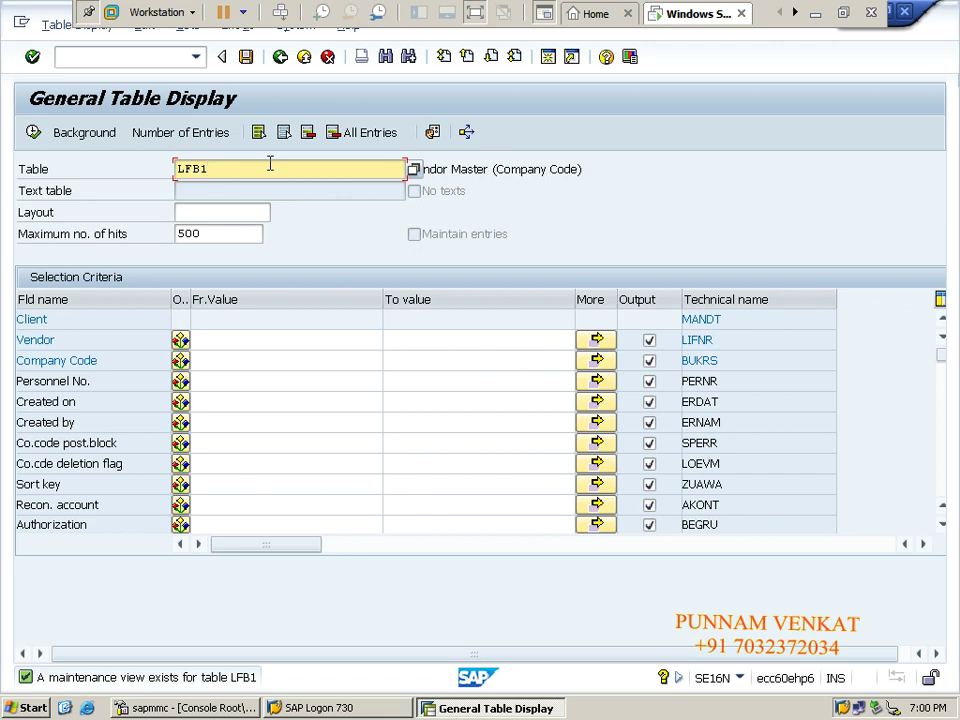
left_click(199, 59)
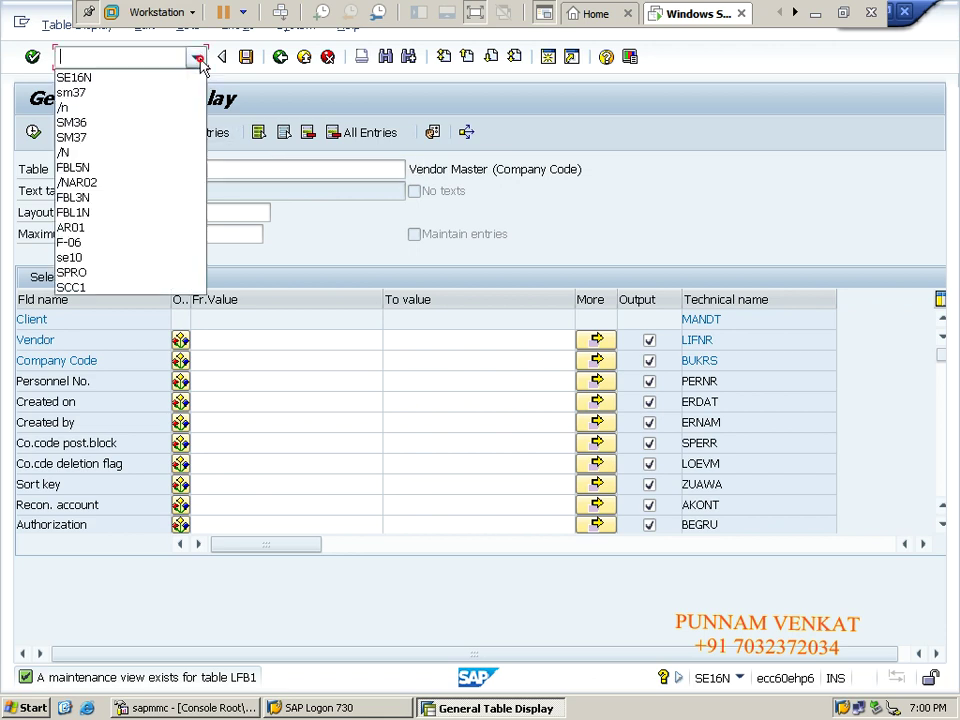
left_click(289, 160)
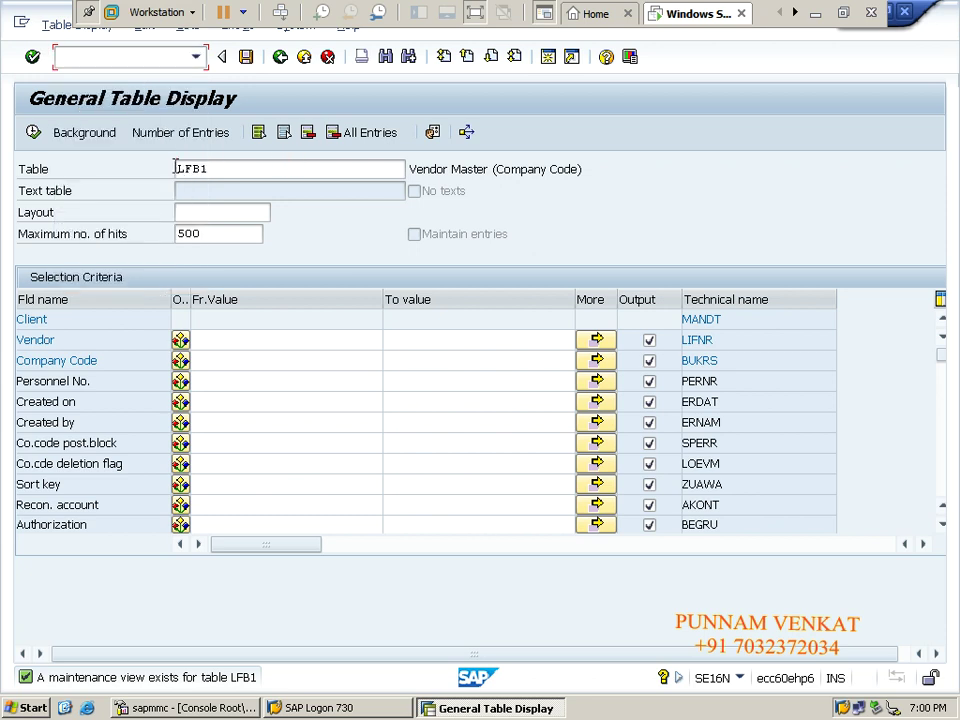
left_click_drag(175, 168, 228, 169)
key("Return")
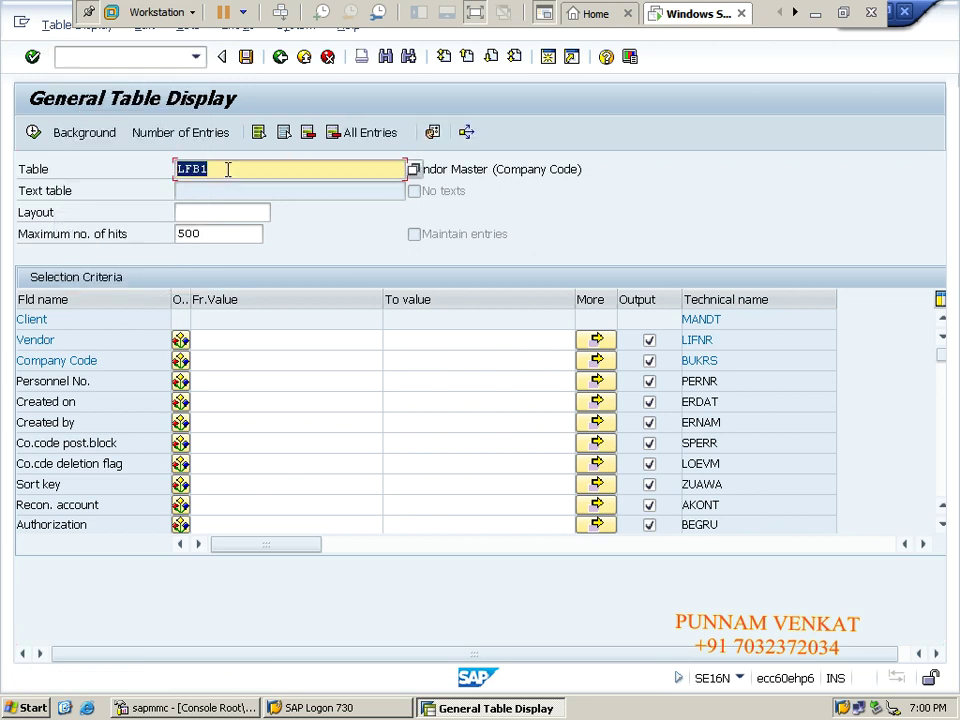
Run LFB1 for company code CM10, review the Vendor column, then back out to Excel.
left_click(225, 361)
type("CM10")
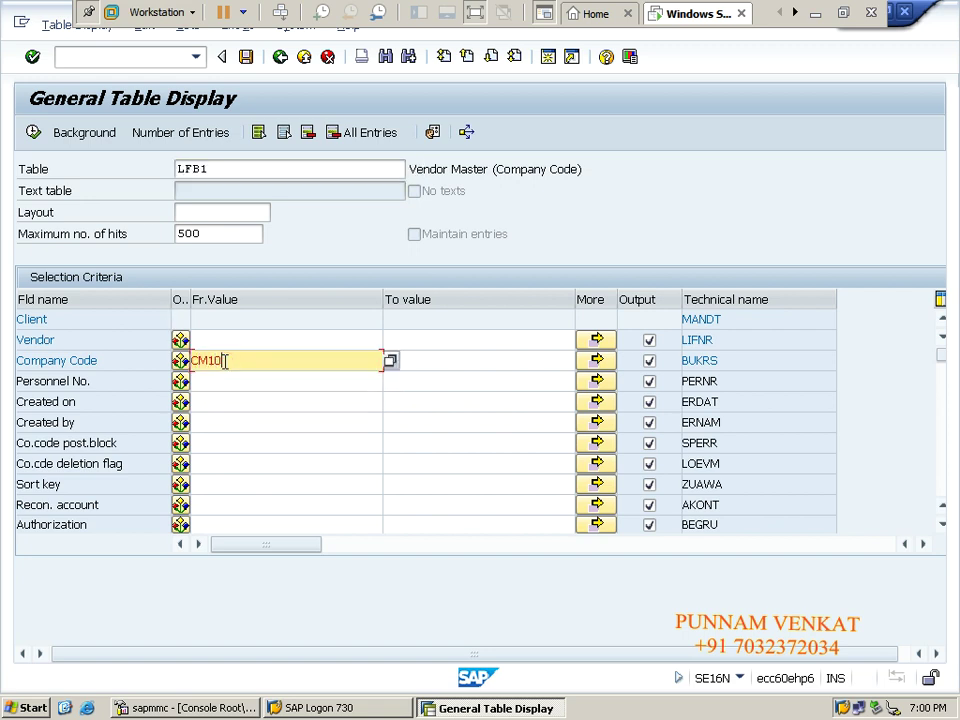
double_click(232, 362)
left_click(35, 137)
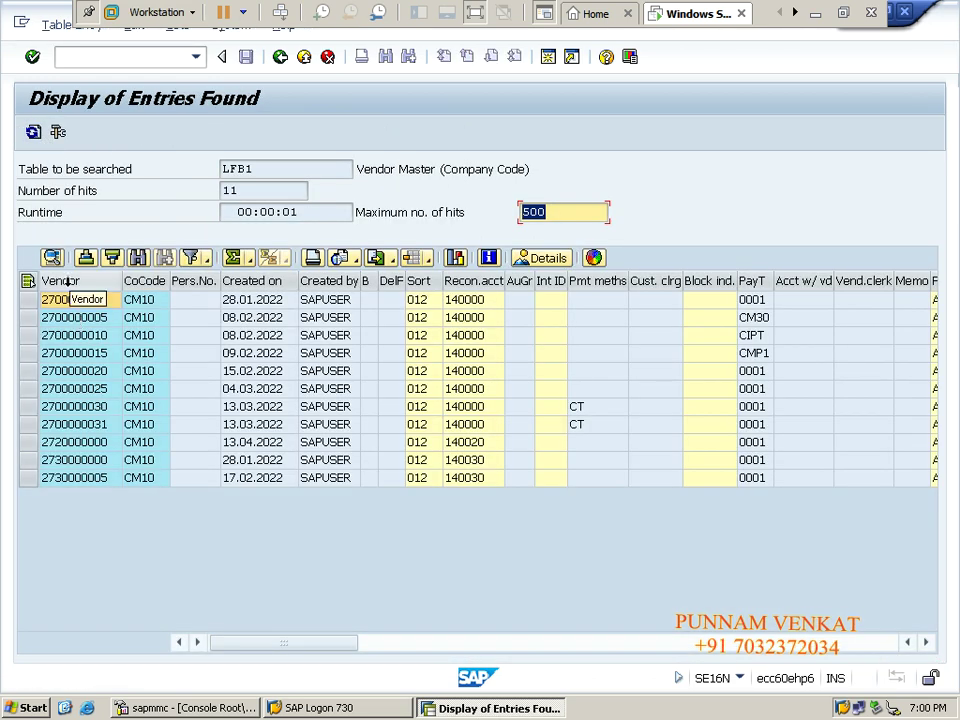
left_click(62, 281)
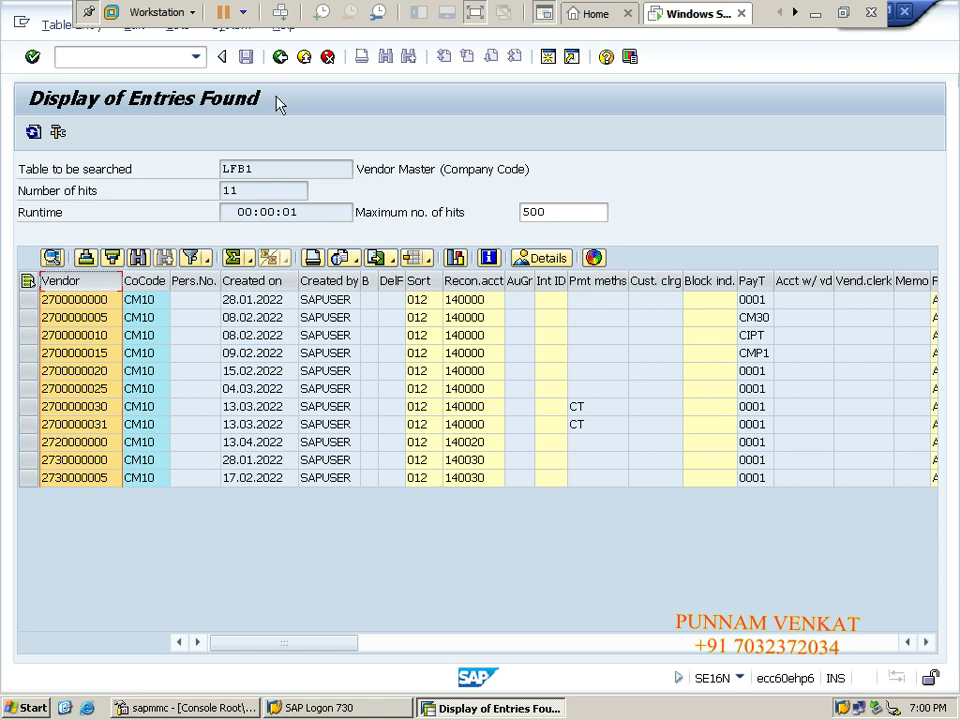
left_click(280, 57)
left_click(280, 57)
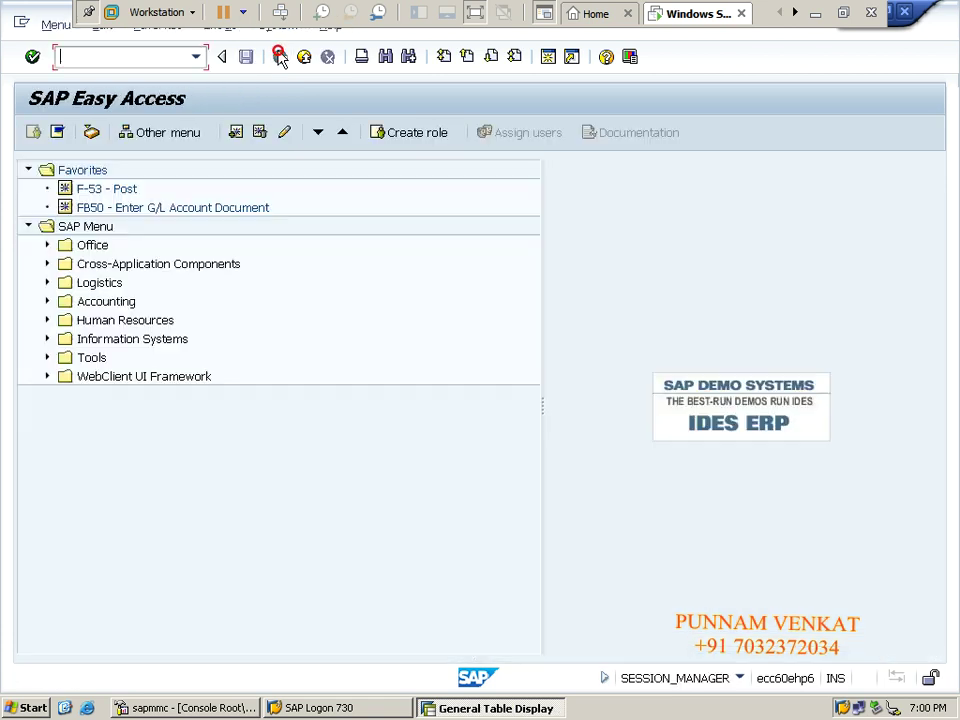
left_click(815, 13)
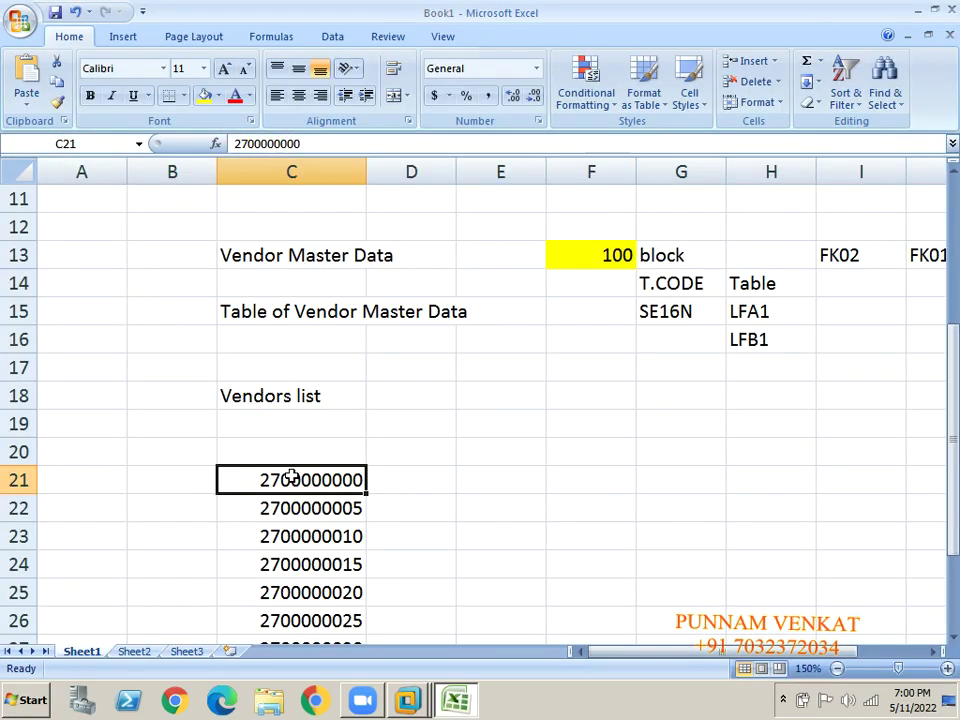
Type the heading Block into D20, beside the 11 vendor numbers in column C.
left_click(200, 512)
key("Down")
key("Down")
key("Down")
key("Down")
key("Down")
key("Down")
key("Down")
key("Down")
key("Down")
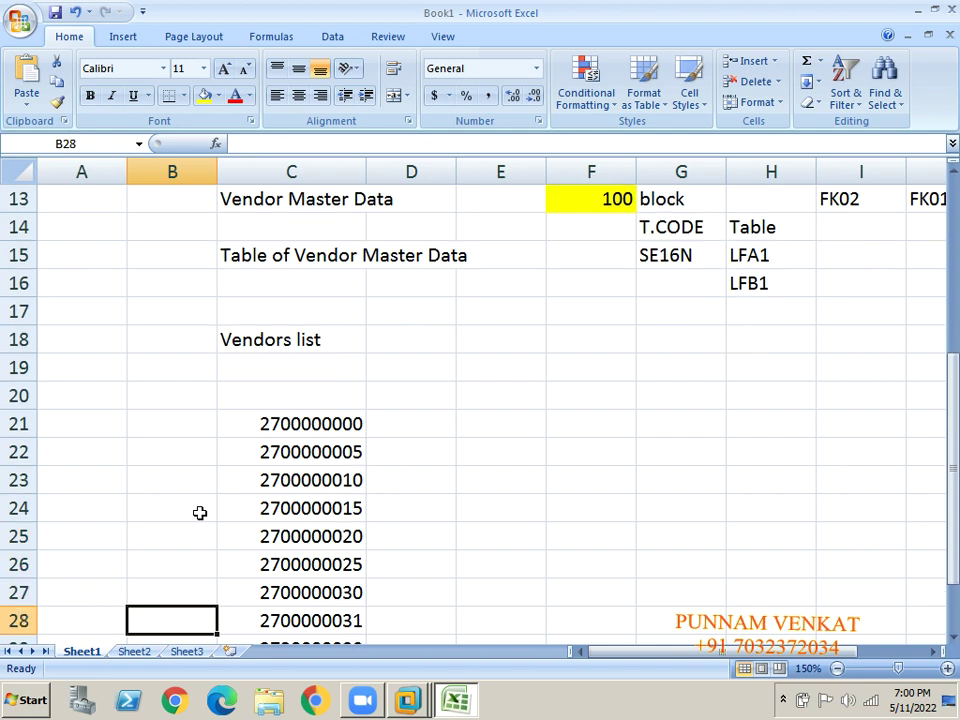
key("Down")
left_click_drag(304, 322, 303, 326)
key("shift+Down")
key("shift+Down")
key("shift+Down")
key("shift+Down")
key("shift+Down")
key("shift+Down")
key("shift+Down")
key("shift+Down")
key("shift+Down")
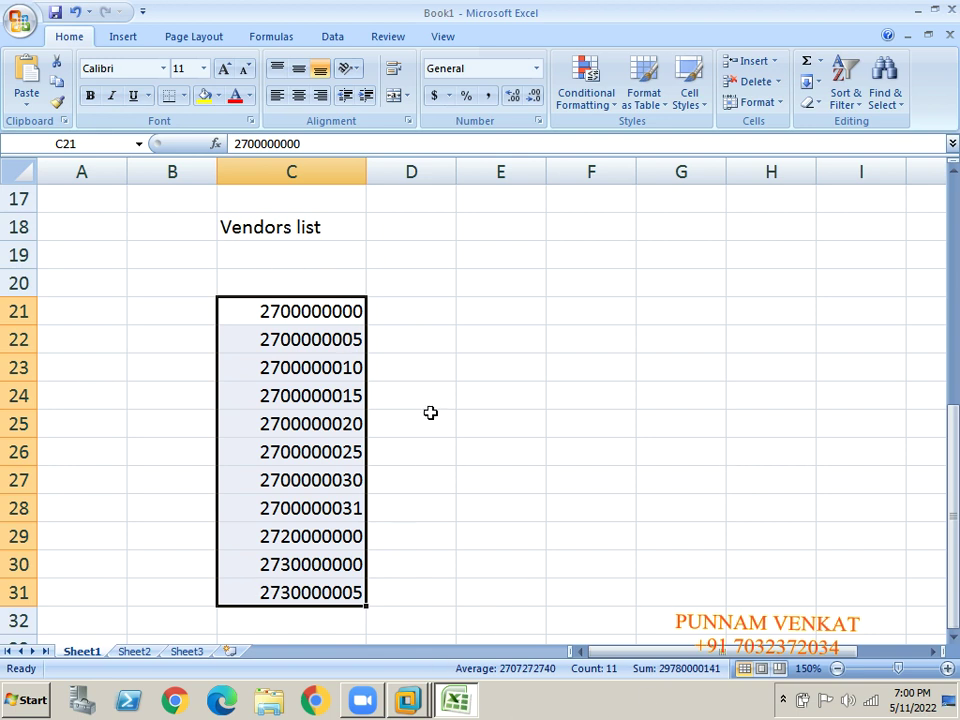
left_click(321, 285)
left_click(390, 282)
type("b")
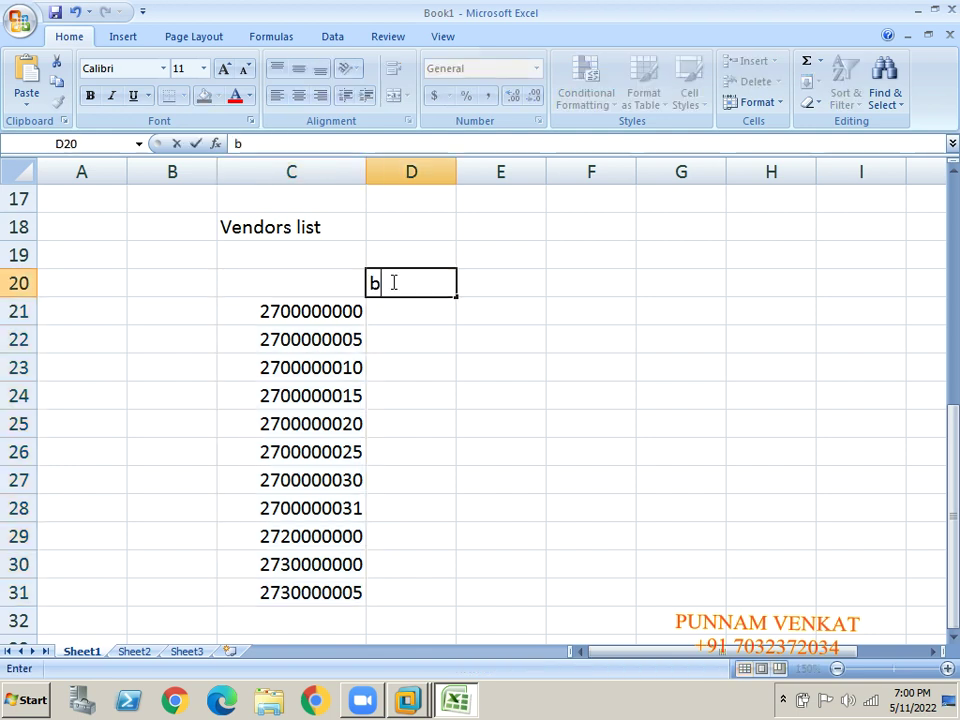
type("LOCK")
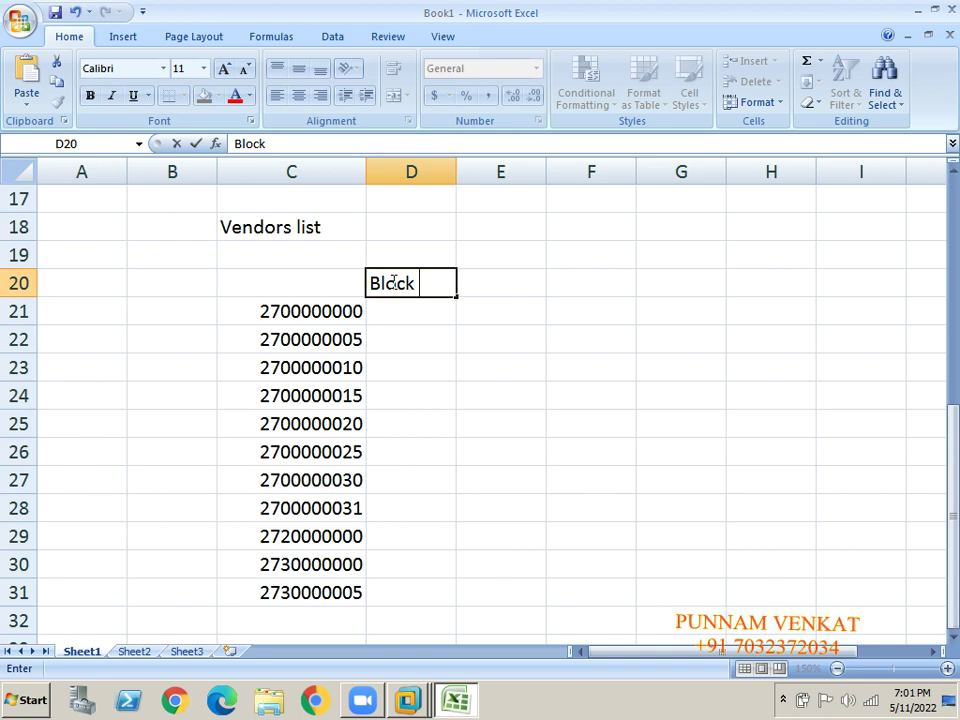
key("Return")
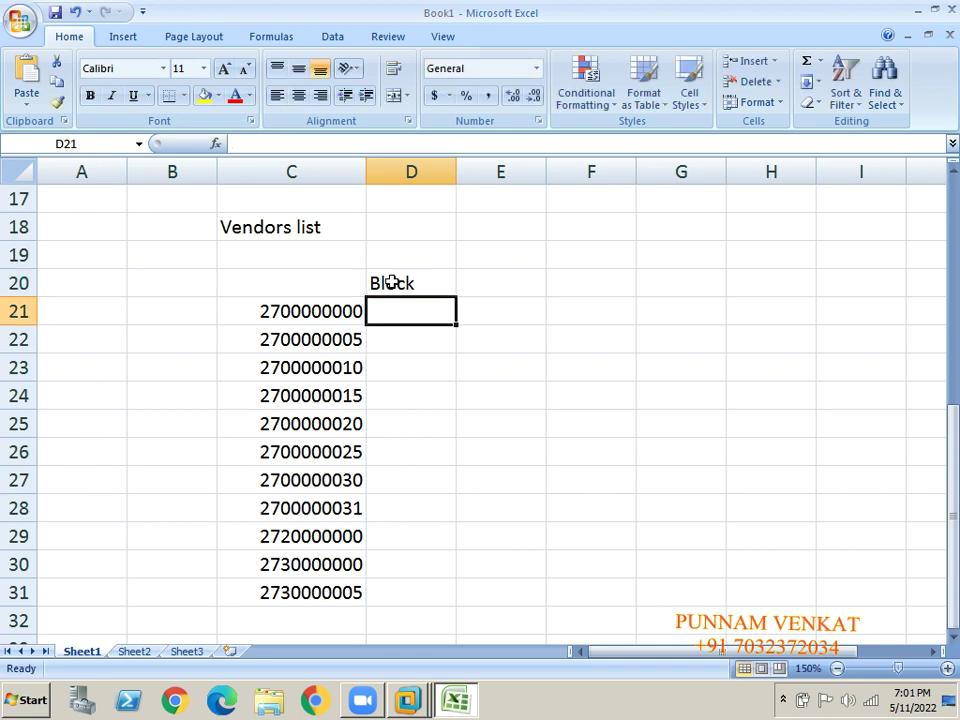
key("Up")
key("Up")
key("Up")
key("Up")
key("Up")
key("Up")
key("Up")
key("Up")
key("Up")
key("Up")
key("Up")
key("Right")
key("Right")
key("Right")
key("Right")
key("Right")
key("Right")
key("Right")
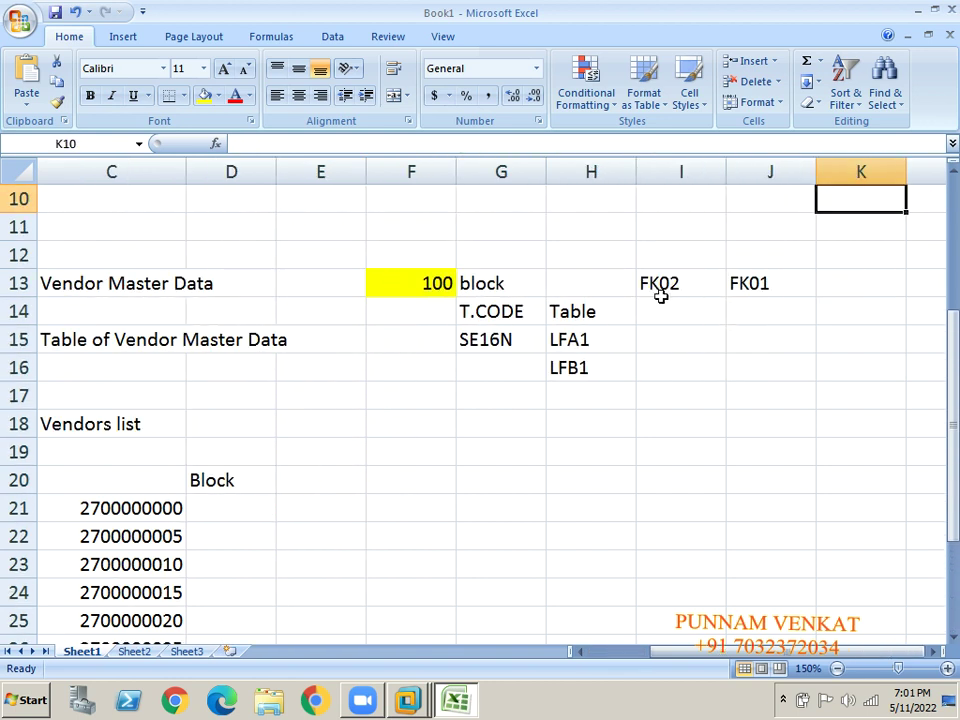
Enter a T.CODE label in E17 with MASS beneath it in E18, beside the Vendors list heading.
left_click(651, 285)
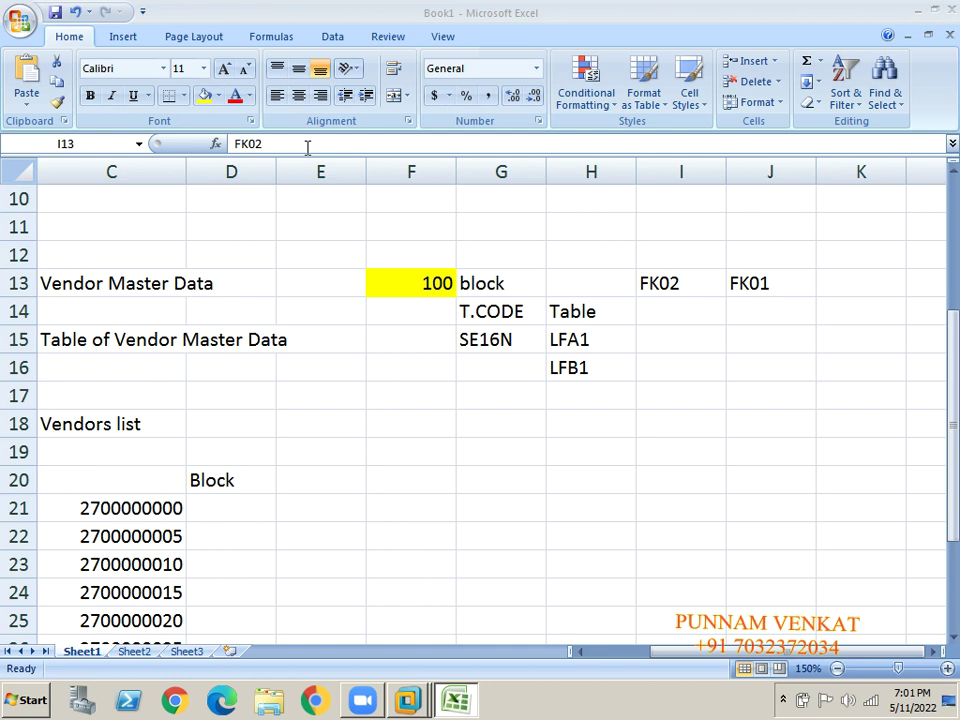
left_click(659, 284)
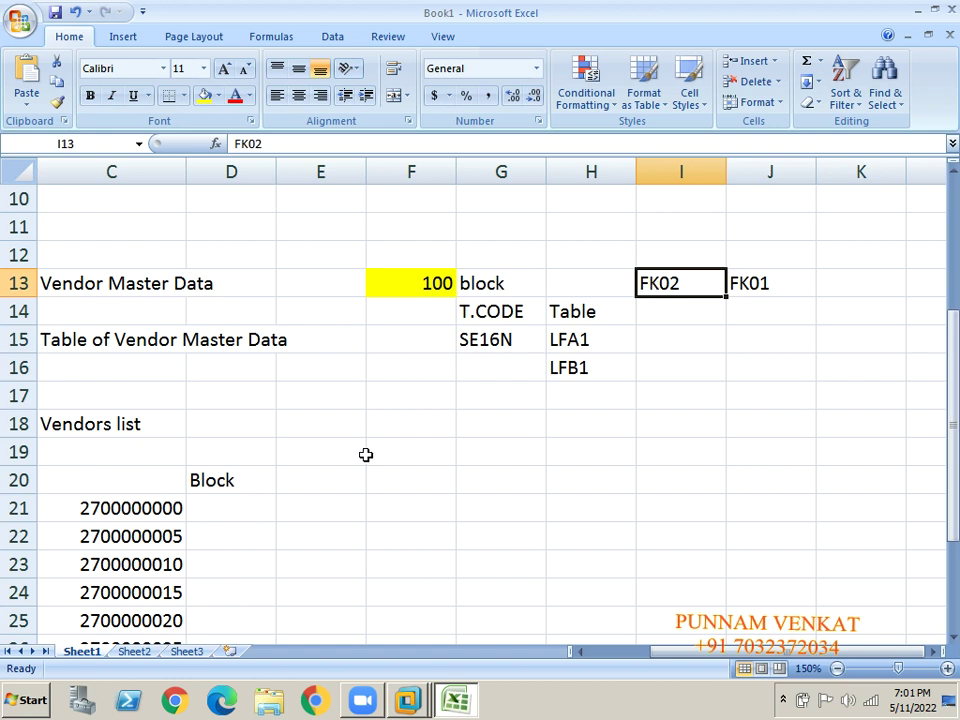
left_click(324, 427)
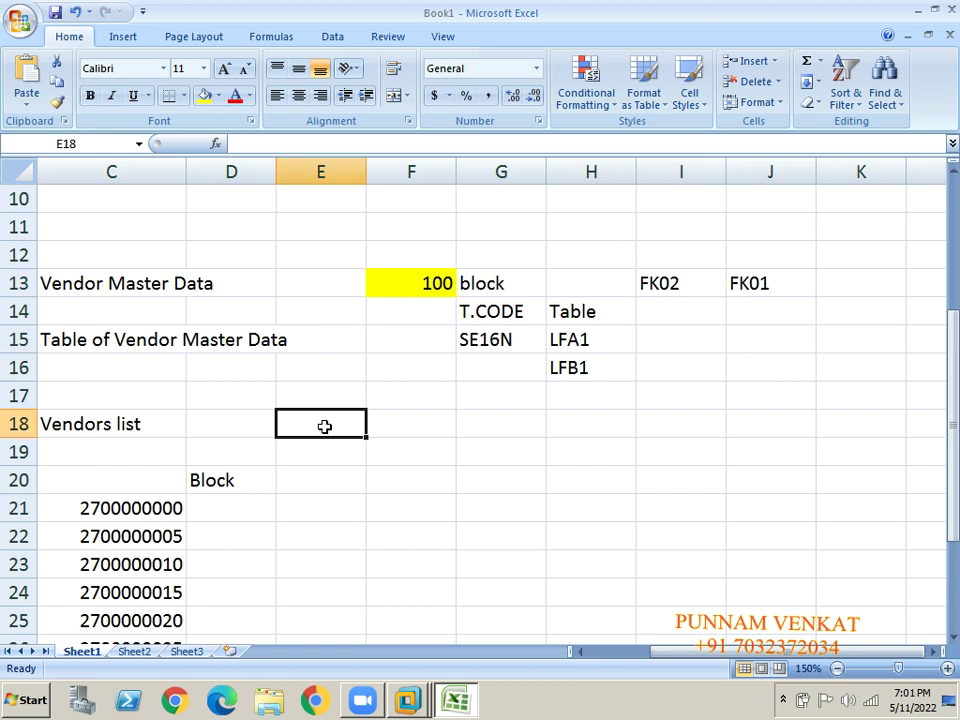
type("MAS")
key("Return")
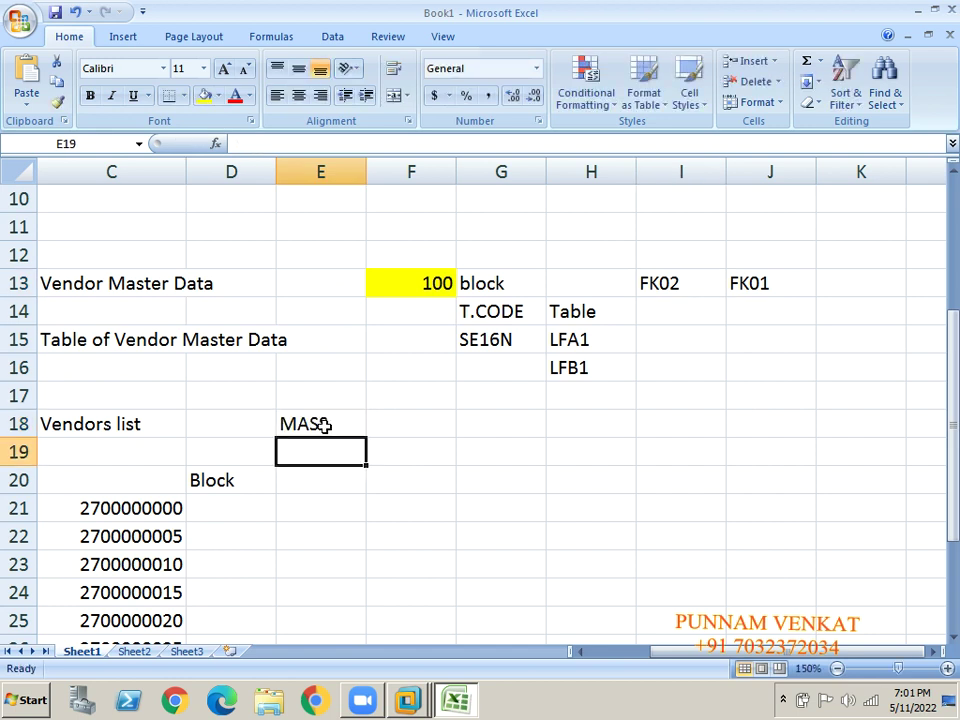
key("Up")
key("Up")
type("T.CODE")
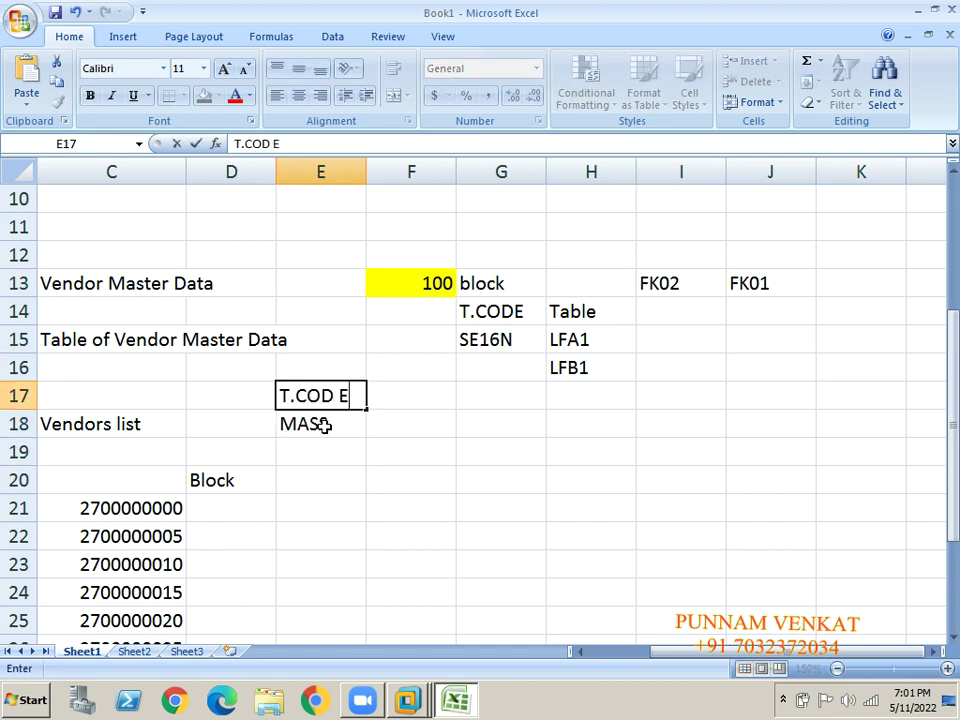
key("Return")
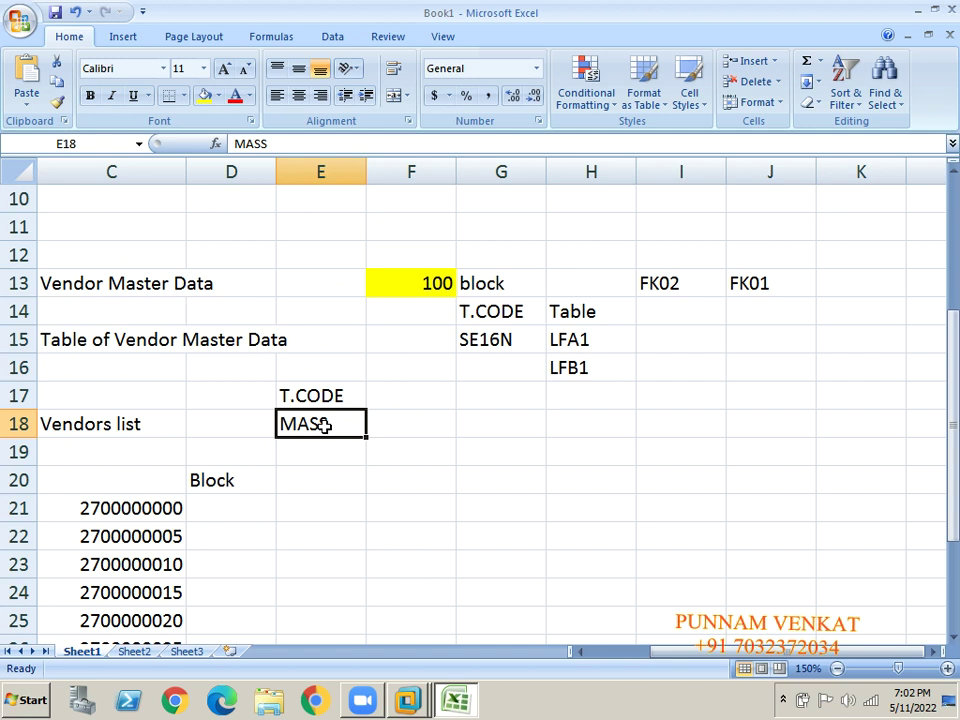
left_click(670, 283)
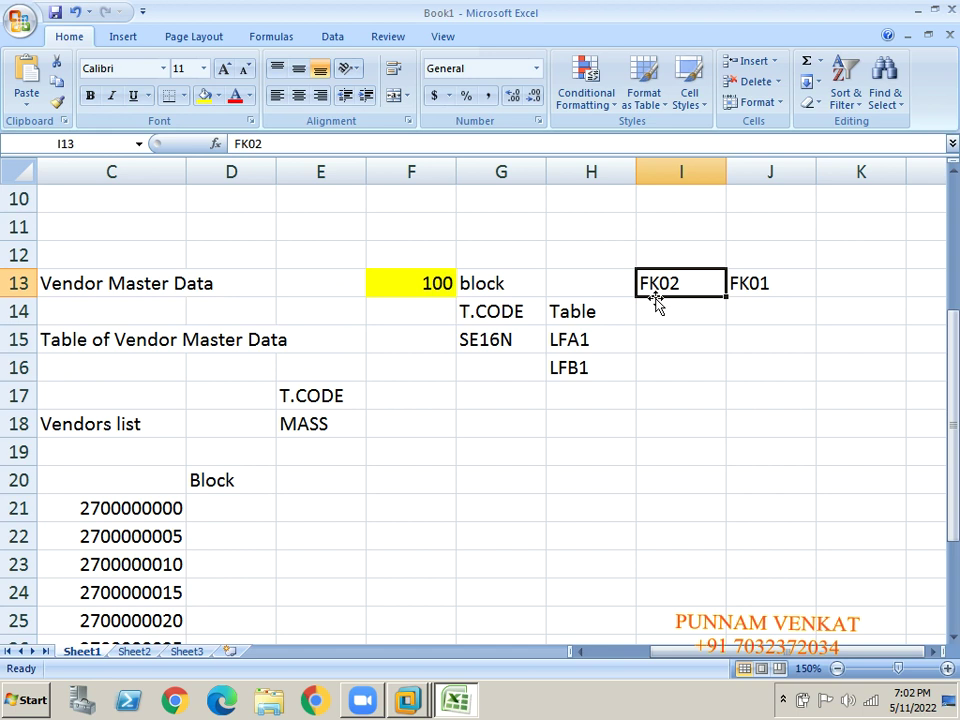
List FD02, FS00 and AS02 in column I below FK02.
left_click(657, 305)
type("FK")
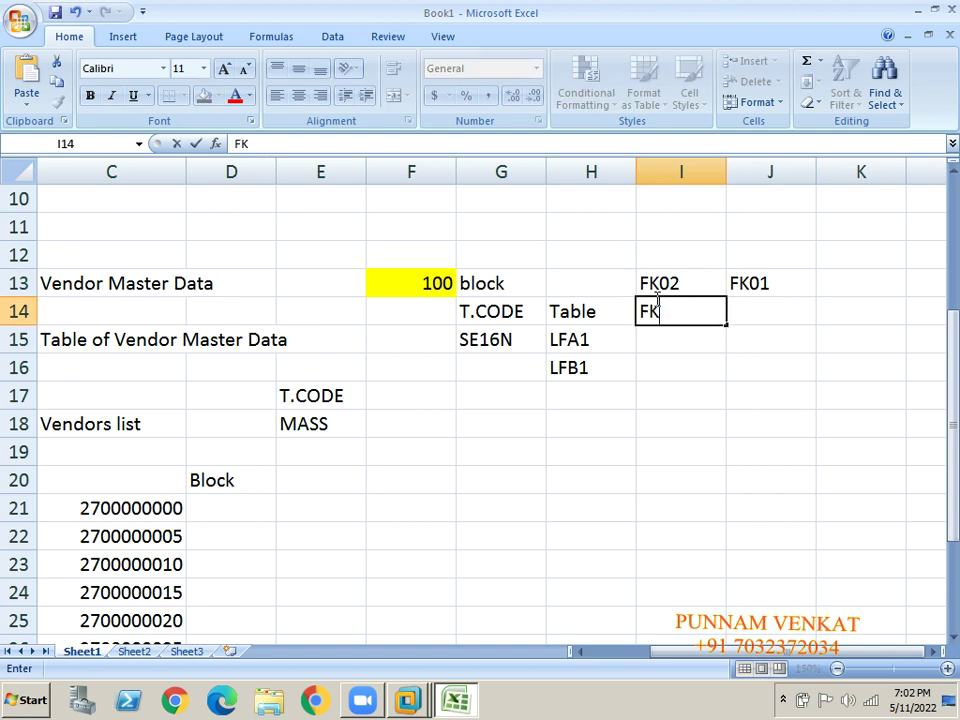
key("BackSpace")
type("D02")
key("Return")
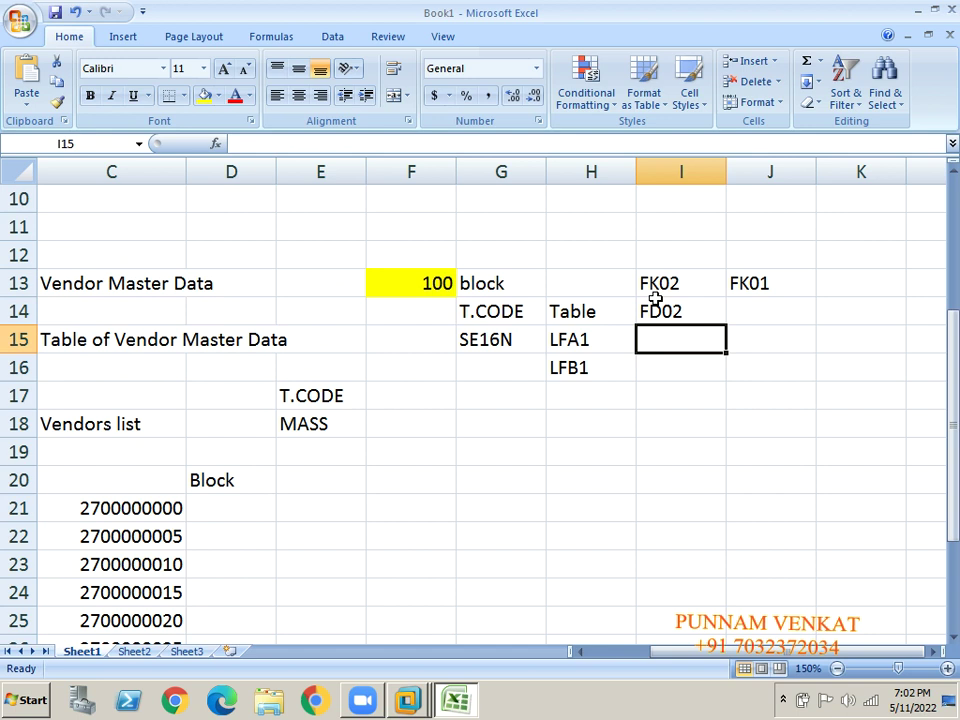
type("FS00")
key("Return")
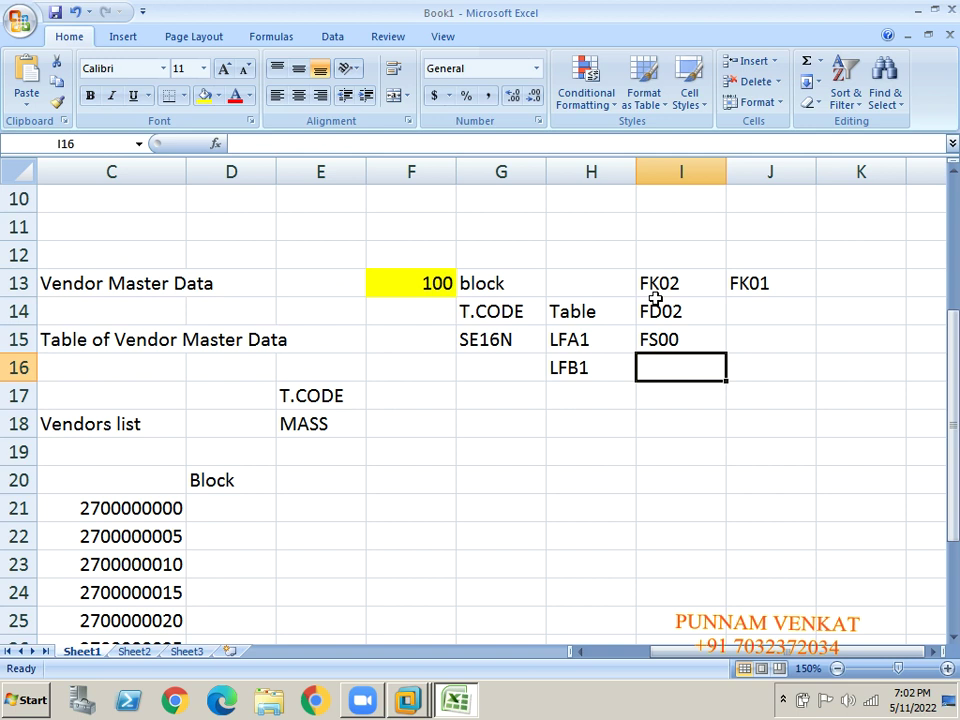
type("AS02")
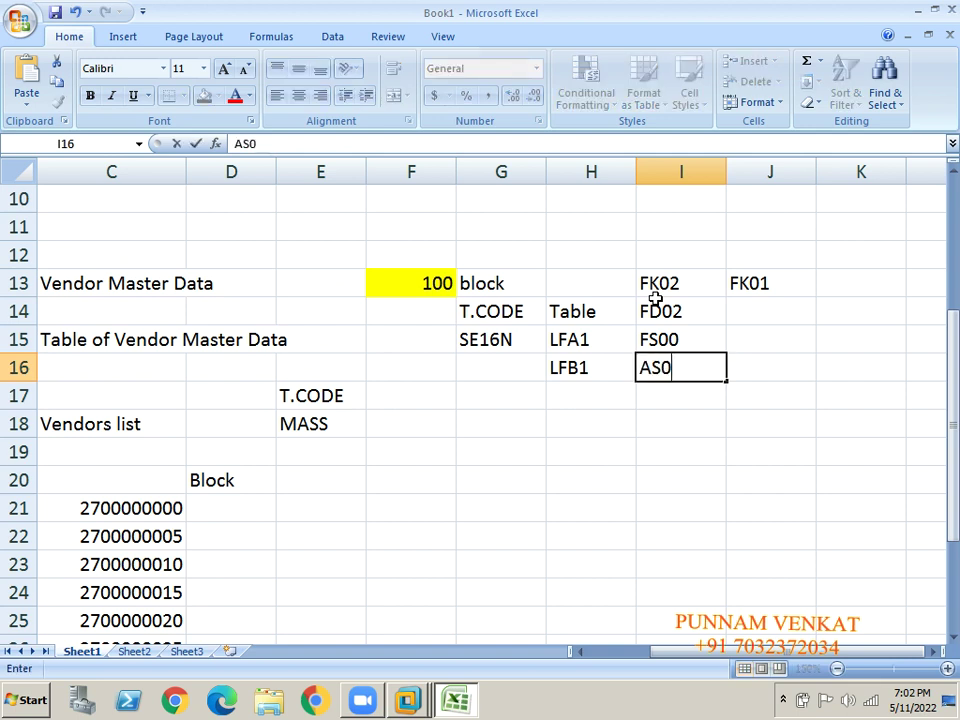
key("Return")
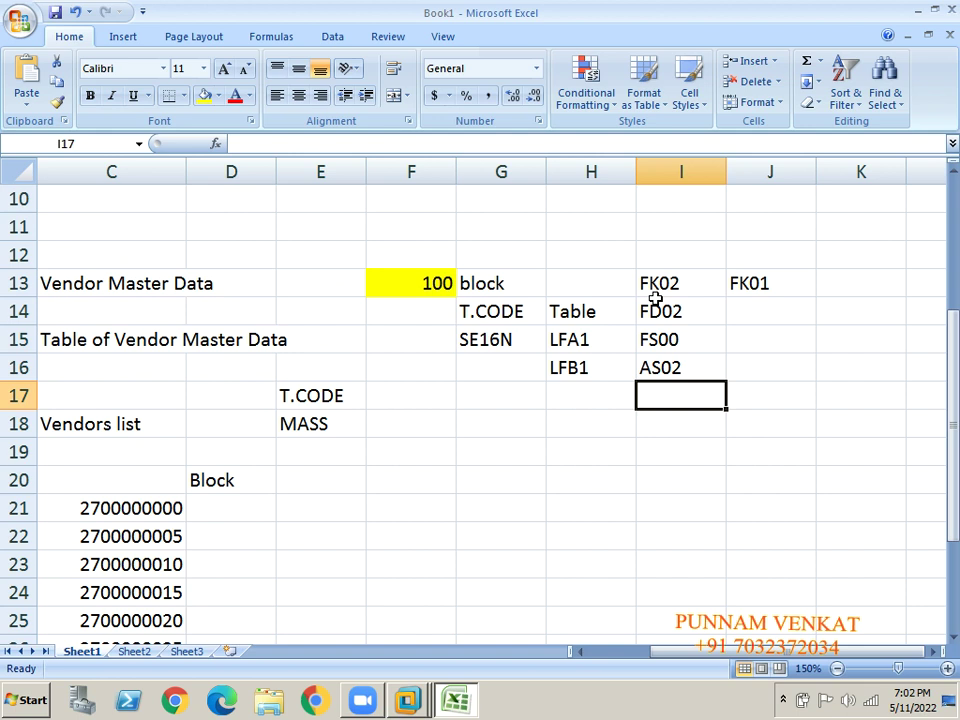
Continue the code list with KS02, KA02 and KE52, ending in I19.
type("KS02")
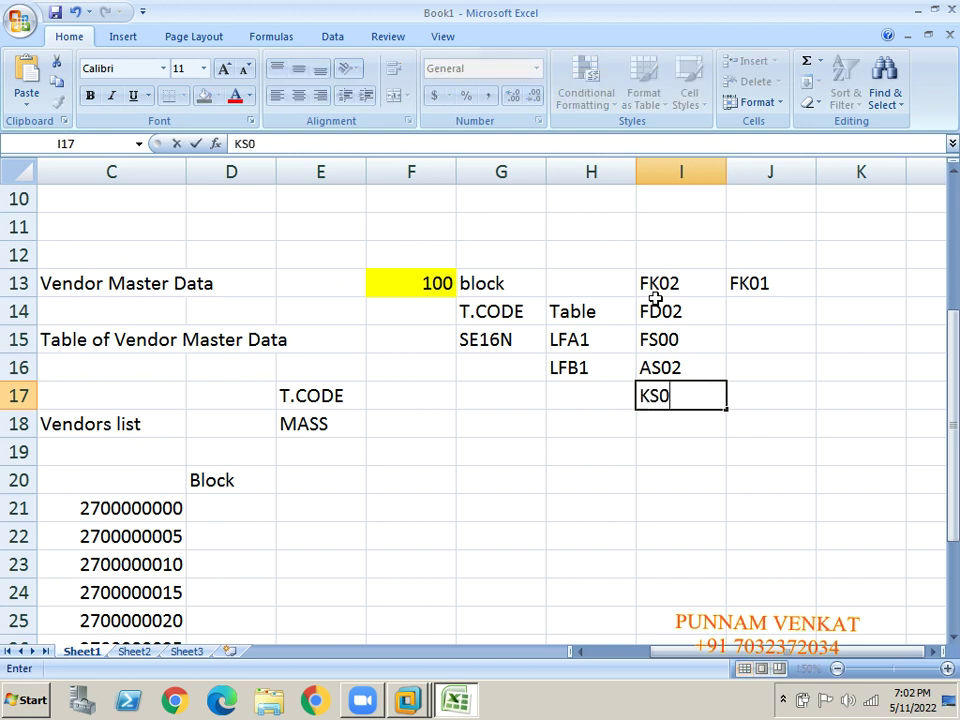
key("Return")
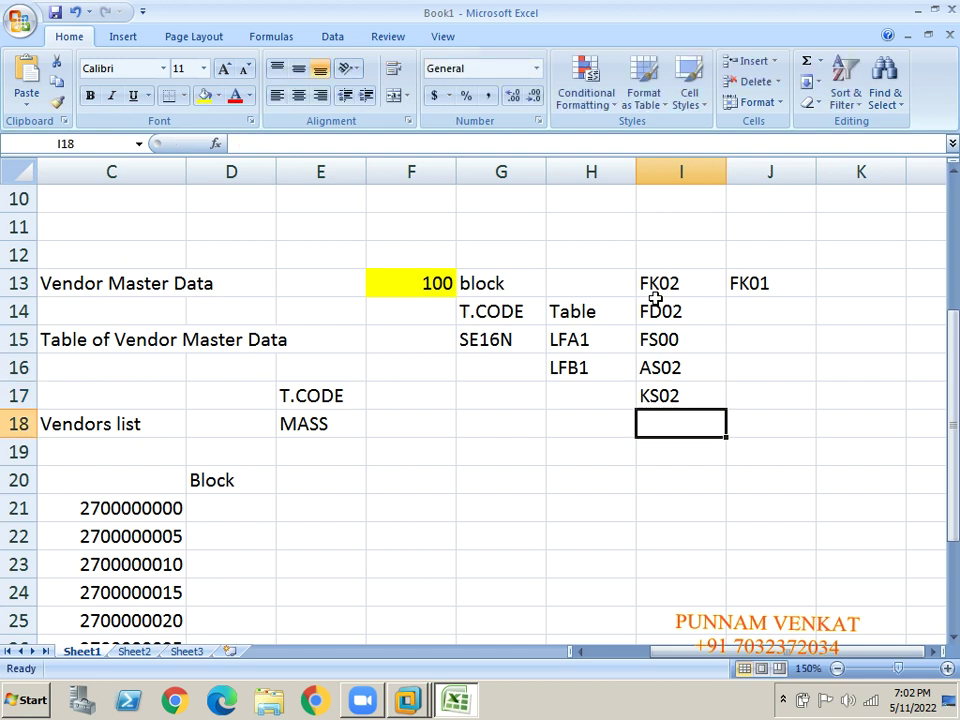
type("KA02")
key("Return")
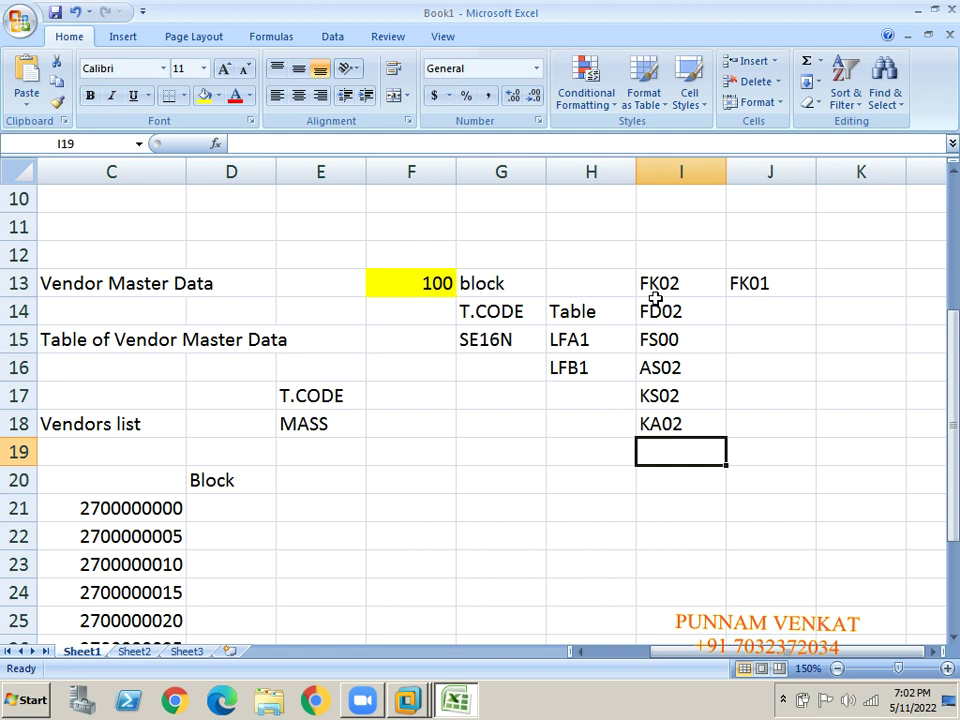
type("KE52")
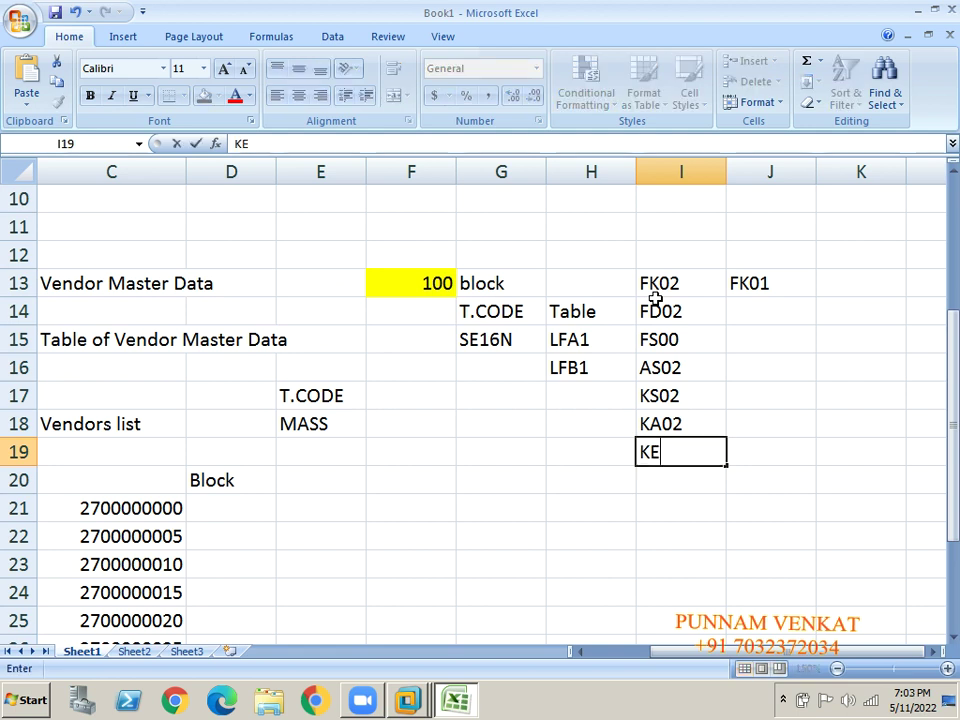
key("Return")
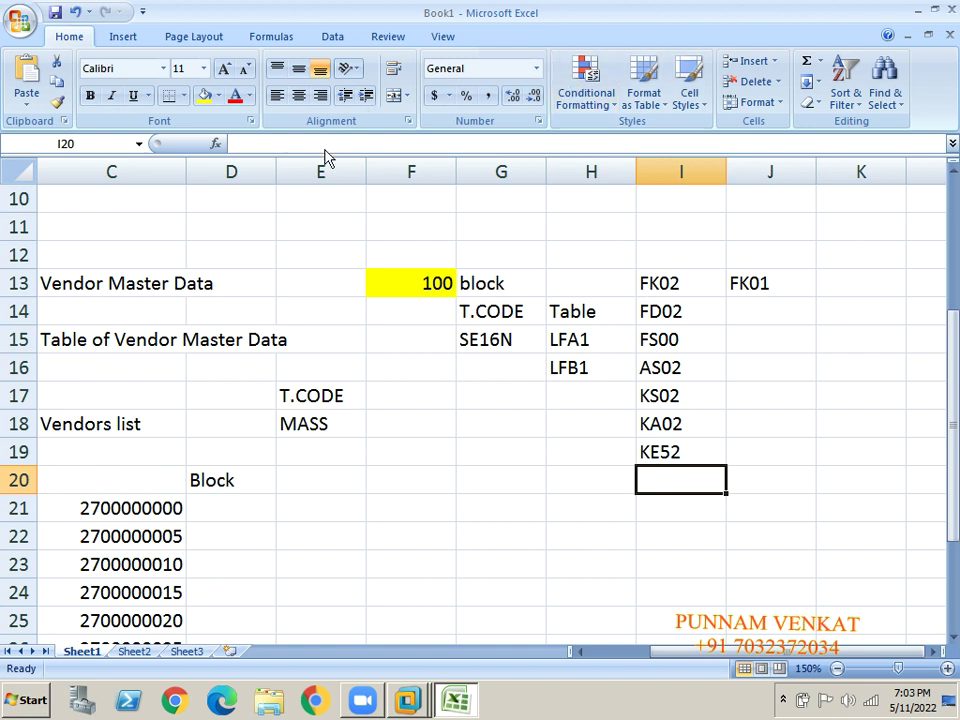
left_click(670, 452)
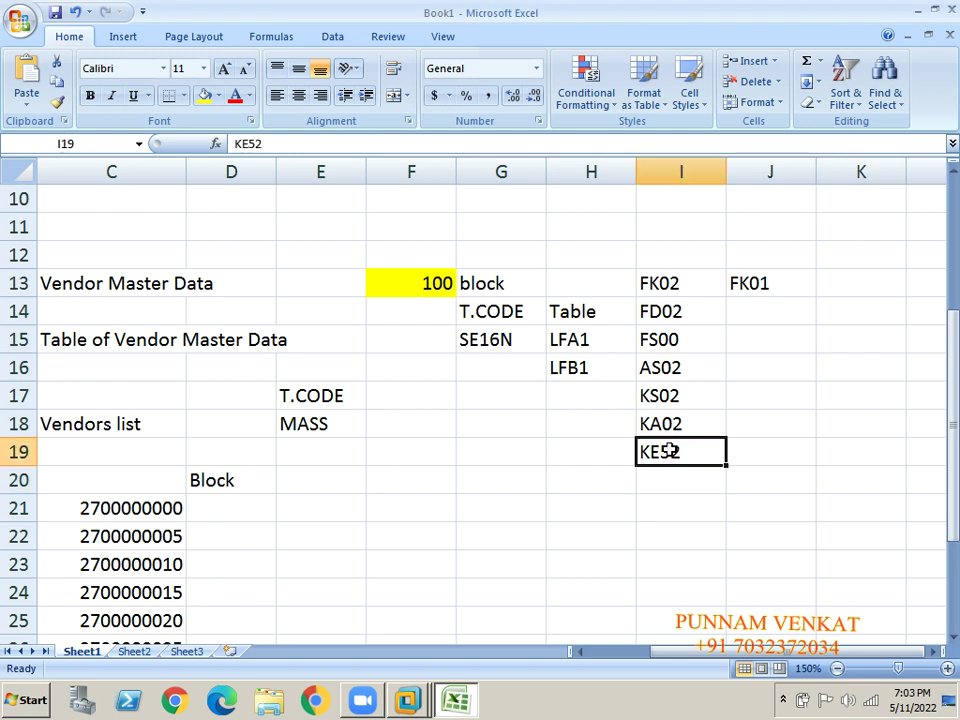
Replace FK01 in J13 with Change Vendor Master, and put Change Customer Master in J14.
left_click(765, 281)
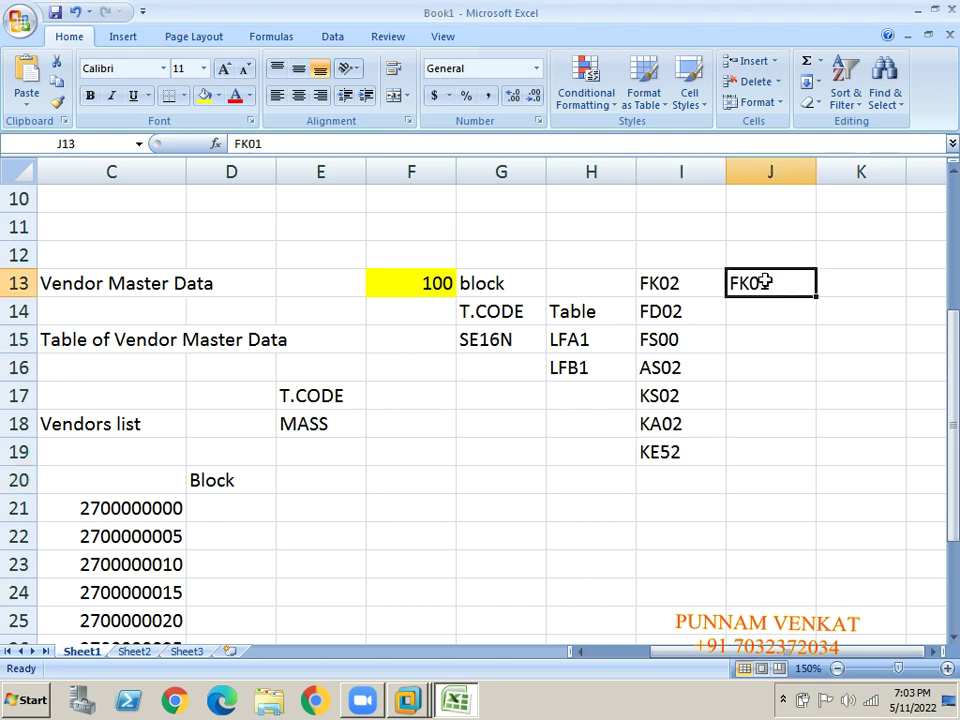
key("Delete")
key("Left")
key("Right")
type("c")
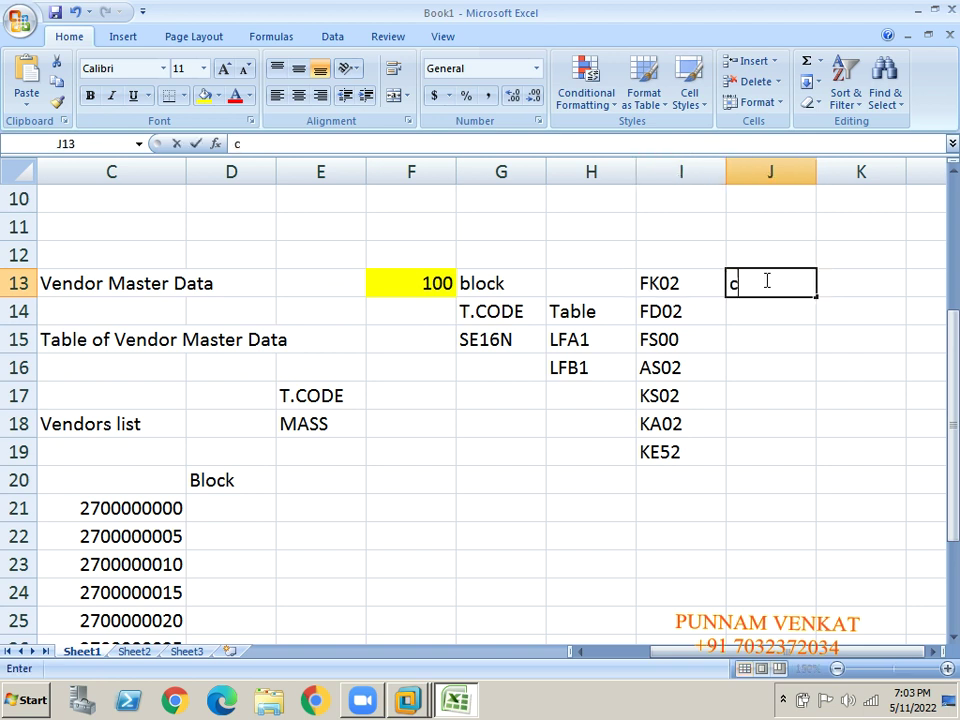
type("HANGE Vendor")
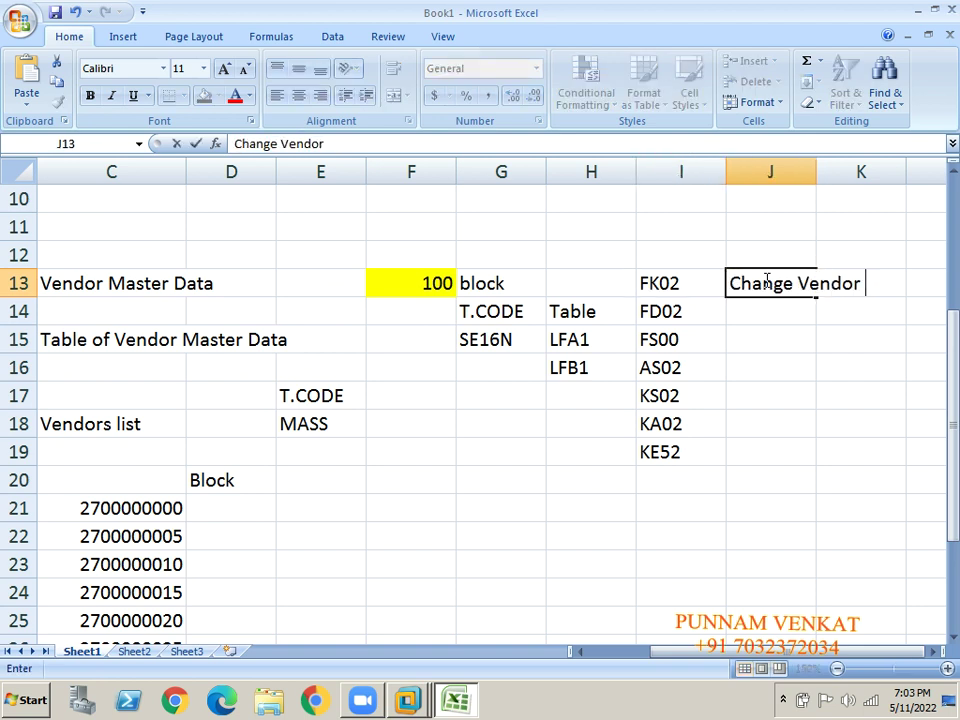
type(" Master")
key("Return")
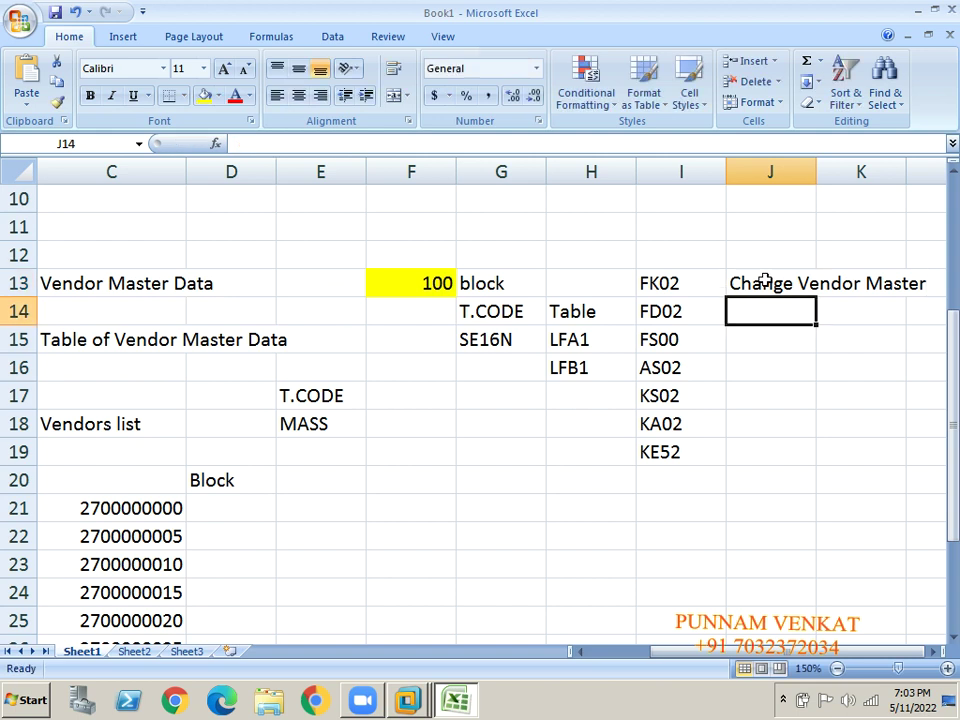
type("Change C")
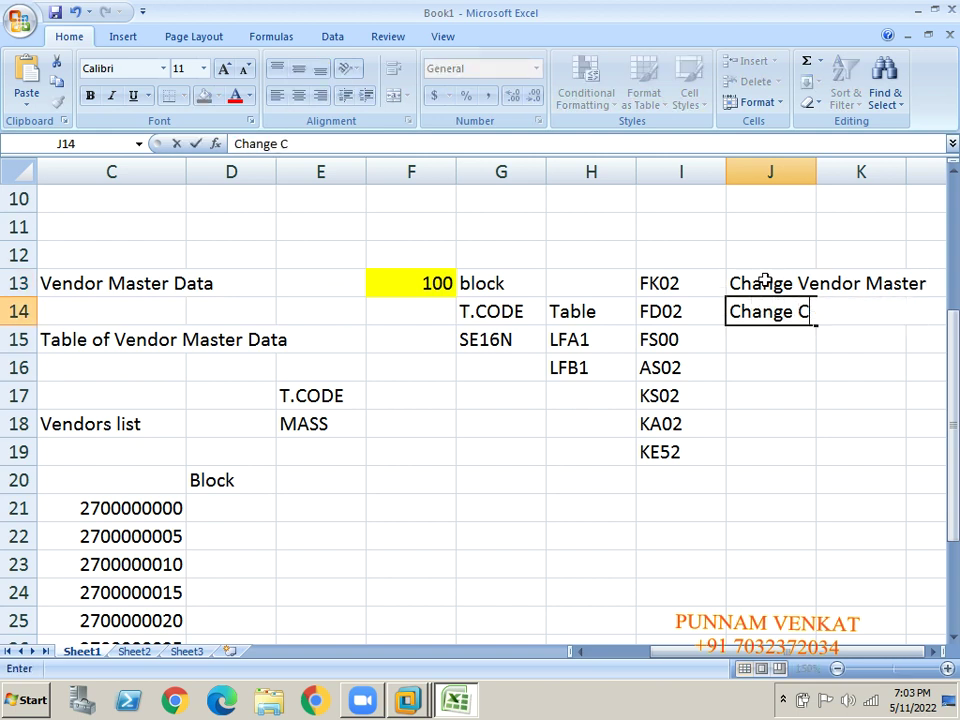
type("ustomer Master")
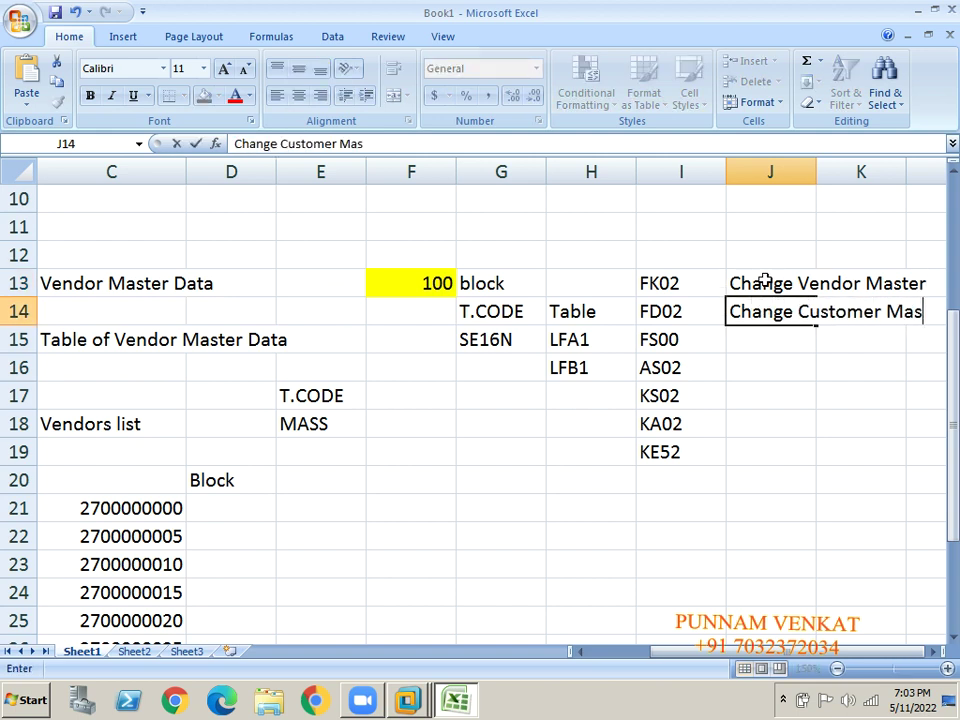
key("Return")
key("Right")
key("Right")
key("Right")
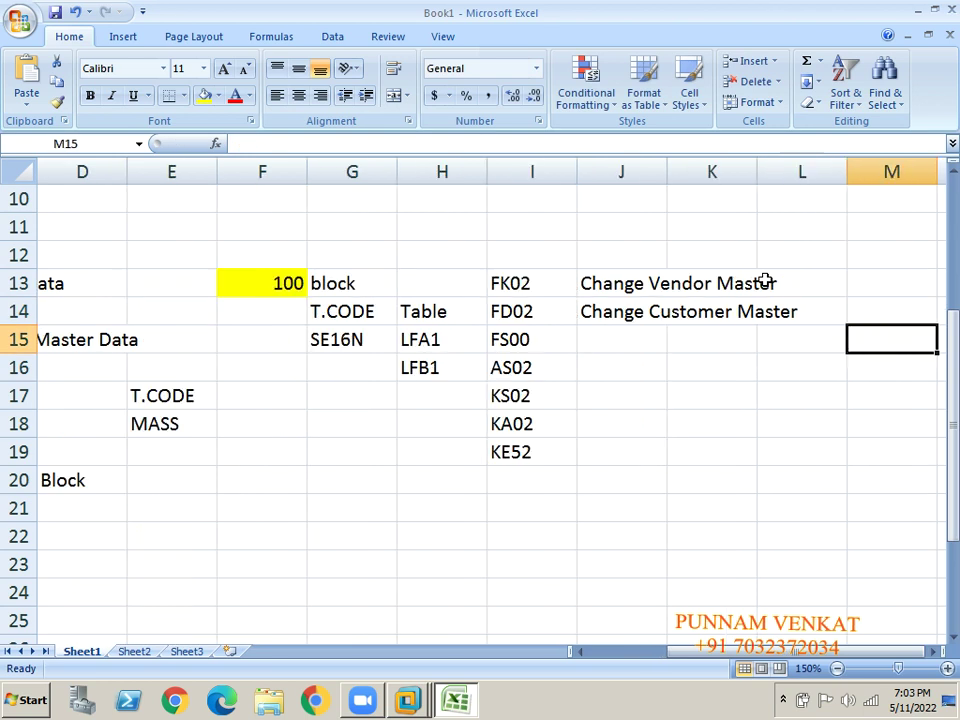
Describe J15–J17 as GL master, asset master and Change Cost Center.
left_click(633, 339)
type("Cha")
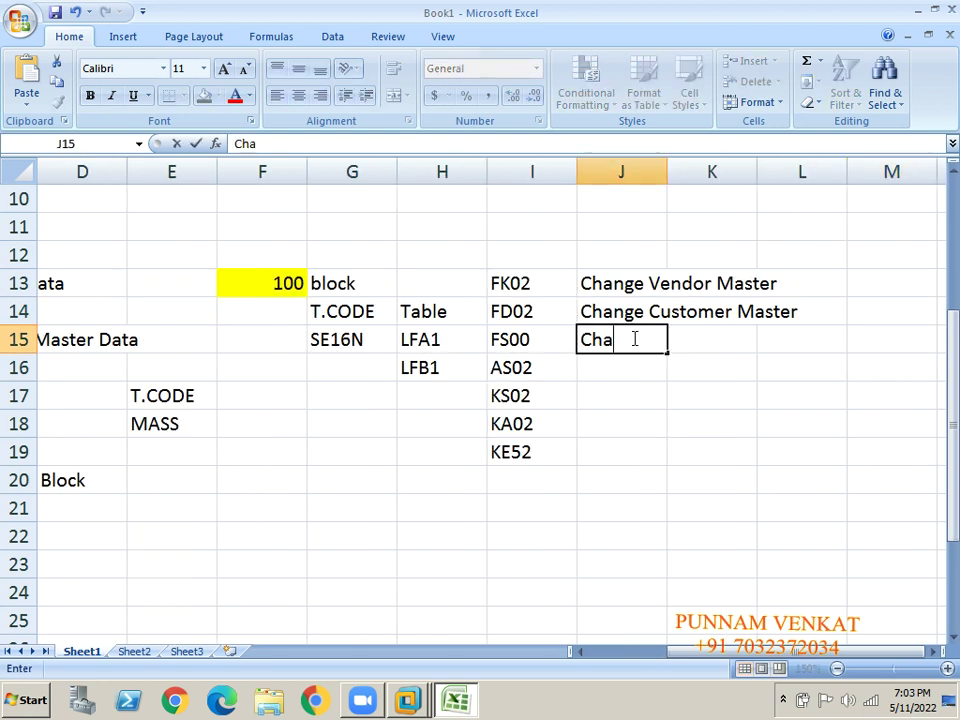
type("gne Gl Master")
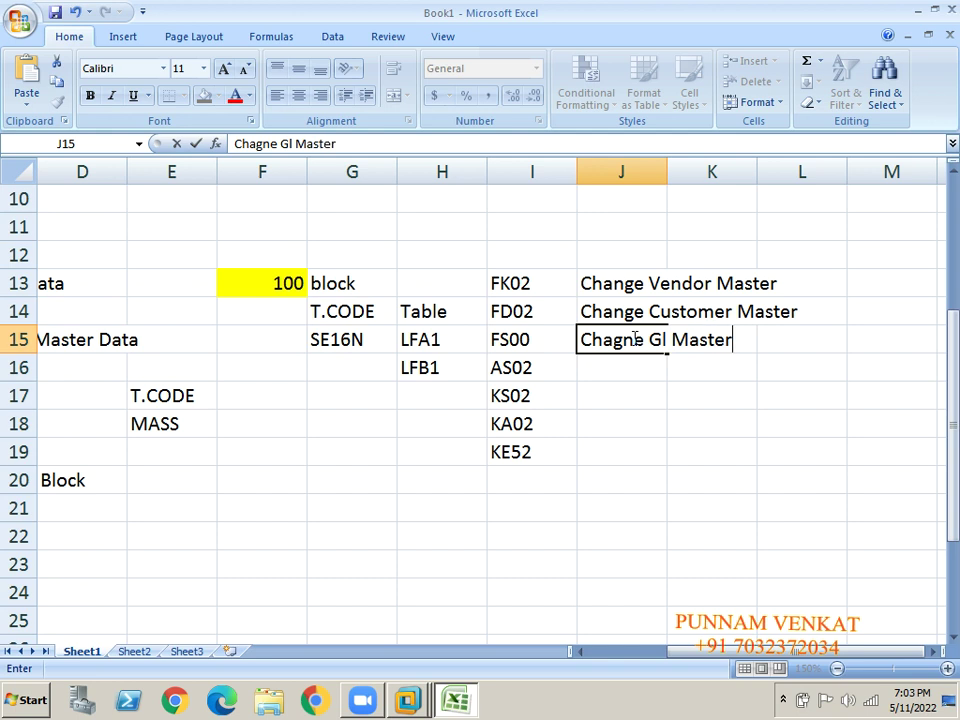
key("Return")
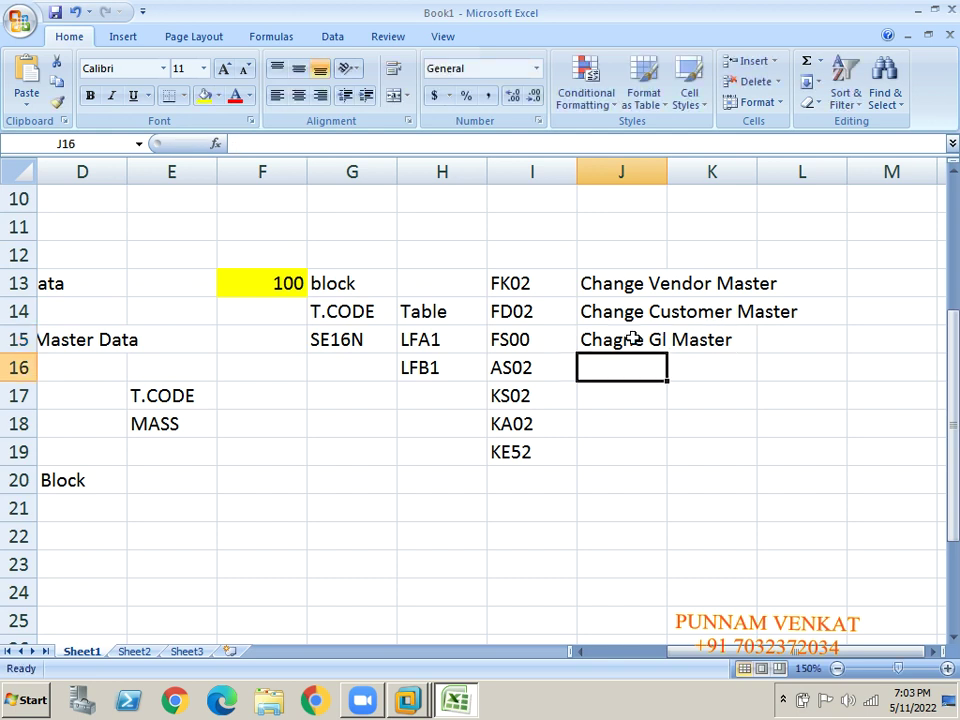
type("Chagne Asset")
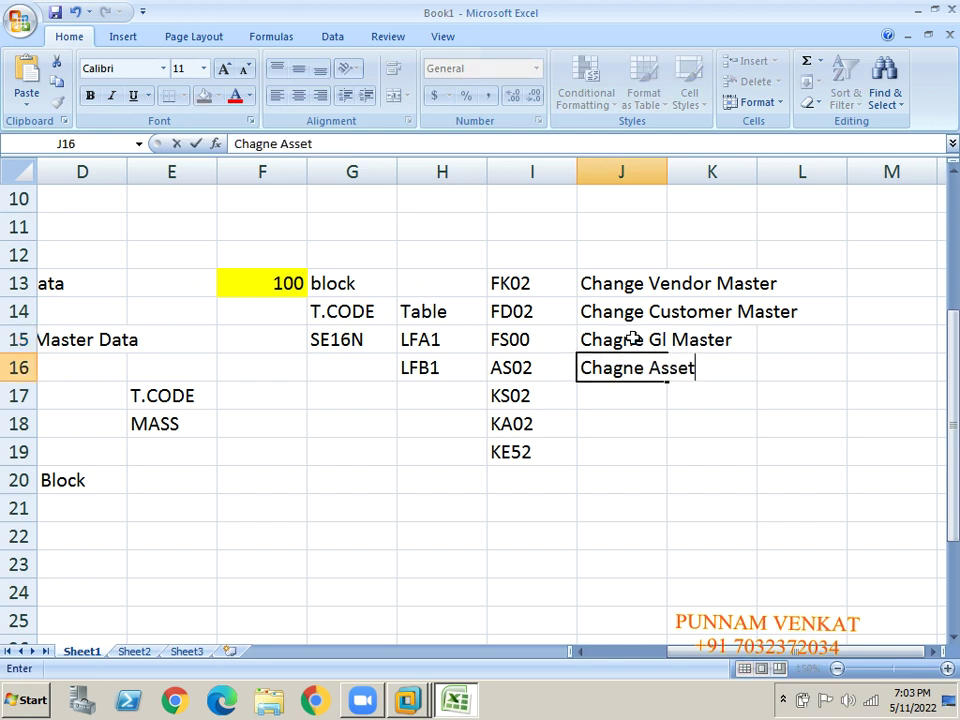
type(" Master")
key("Return")
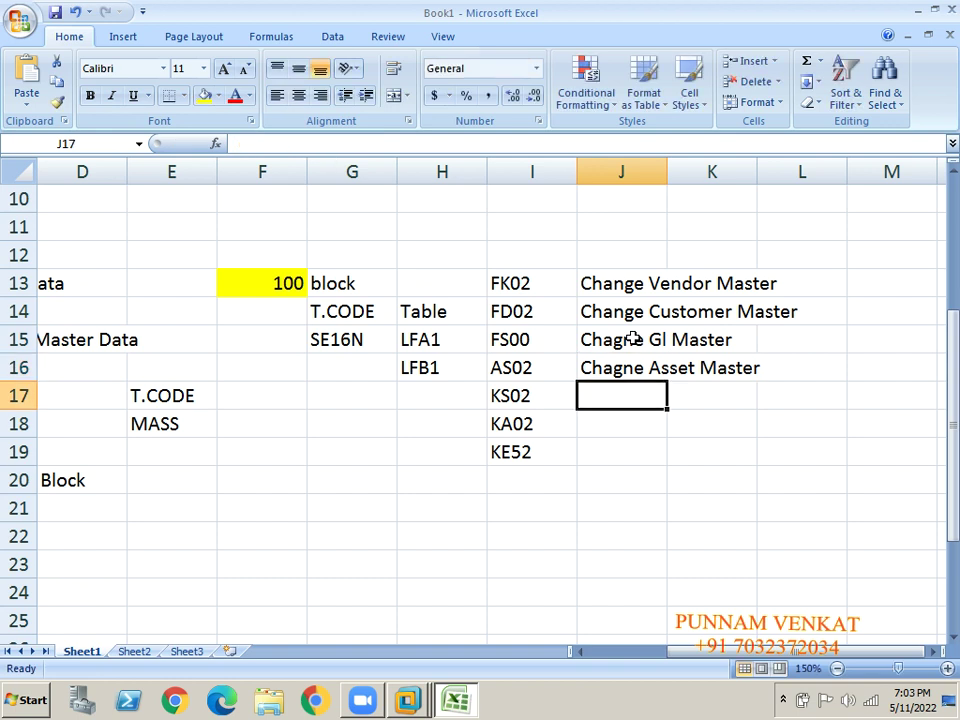
type("Change")
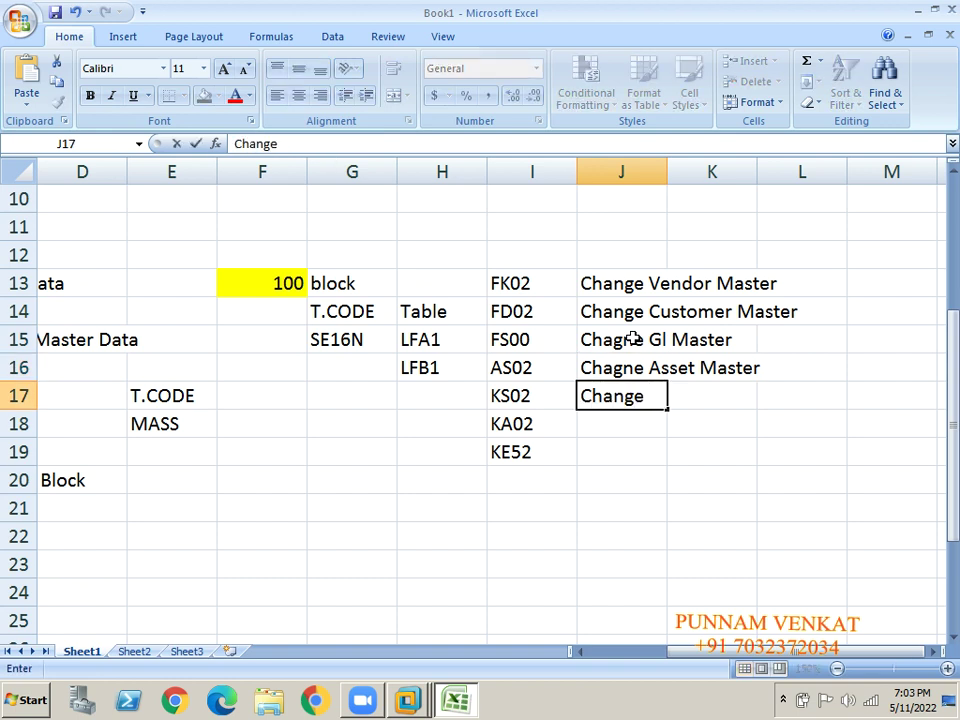
type(" Cost ")
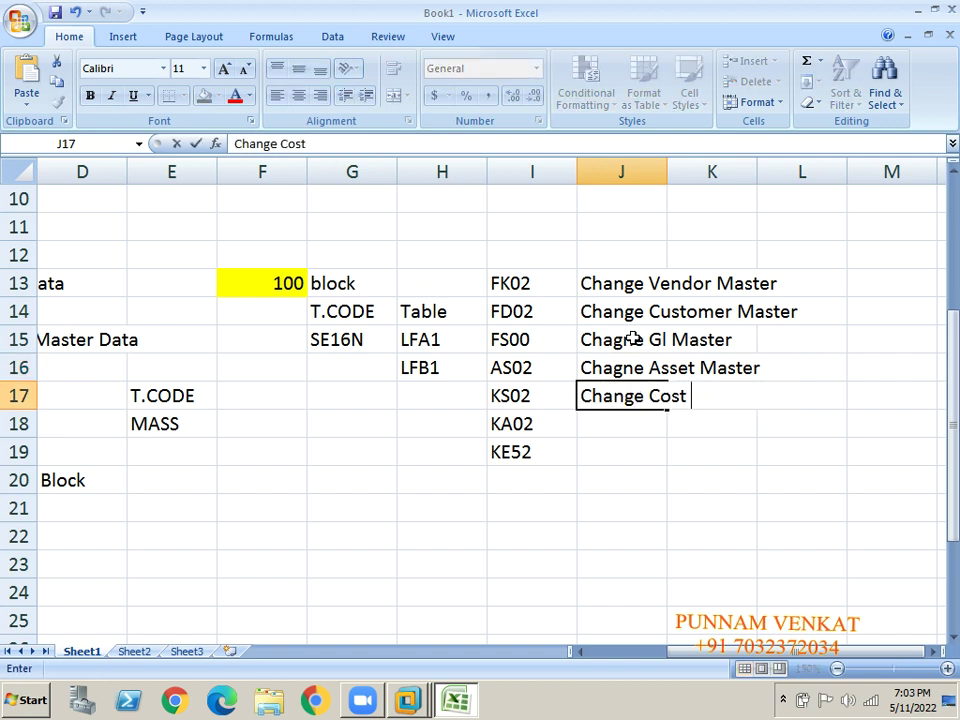
type("Center")
key("Return")
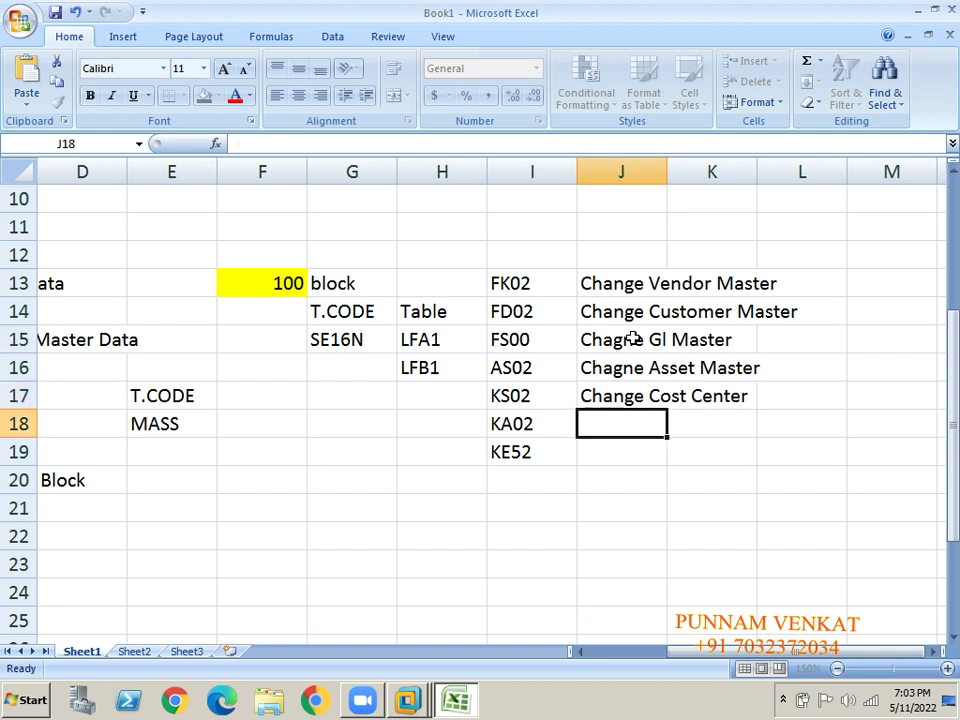
Add Change Cost Element in J18 and Change Profit Center in J19.
type("Change Co")
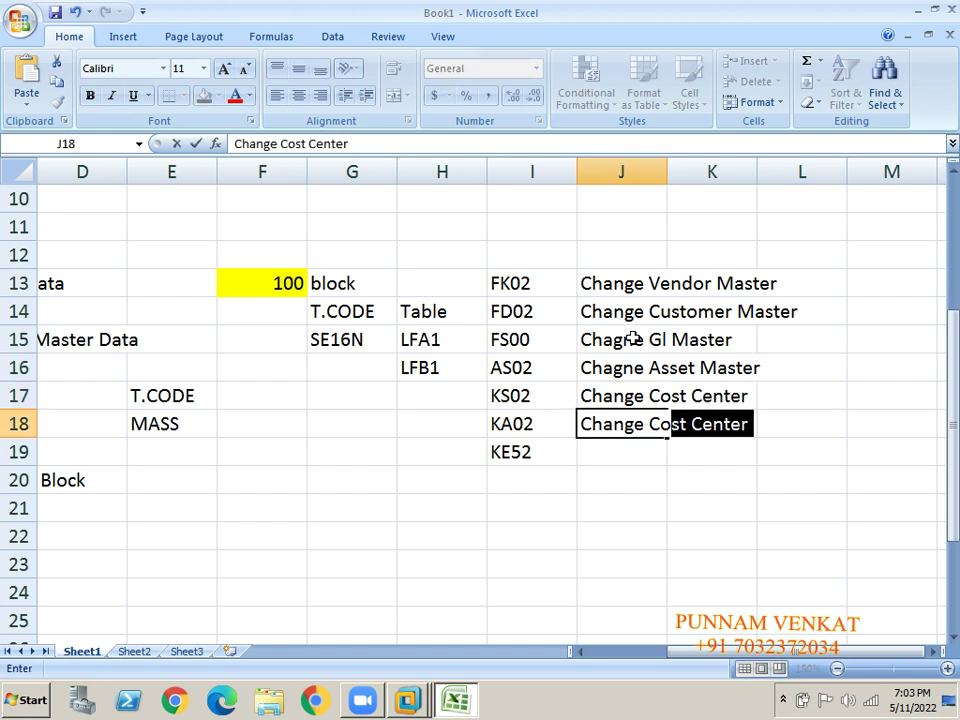
type("st Element")
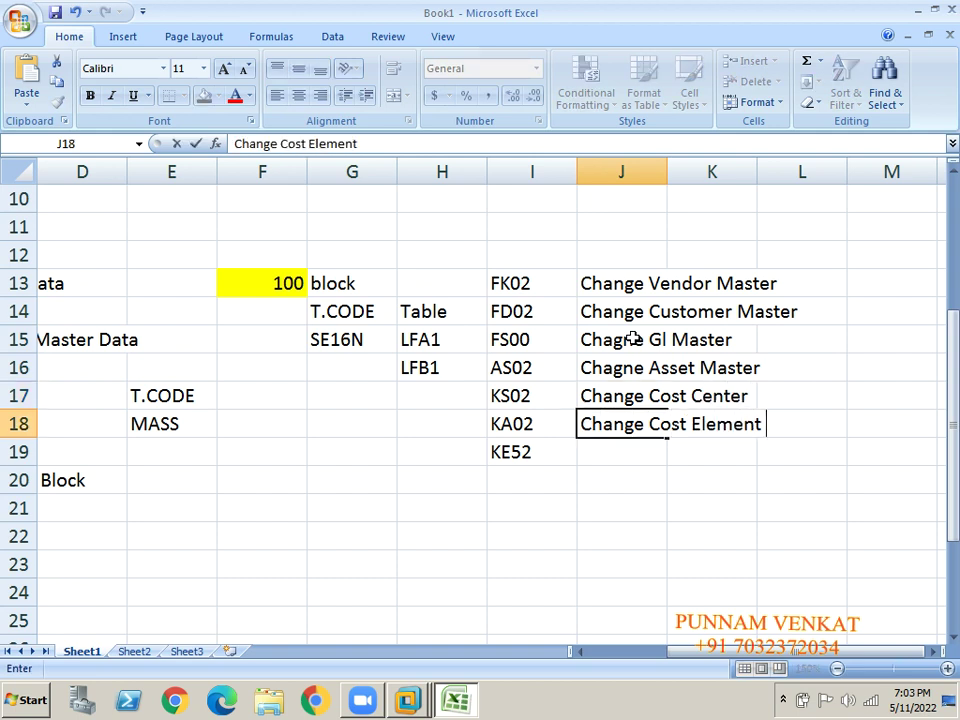
key("Return")
type("Change ")
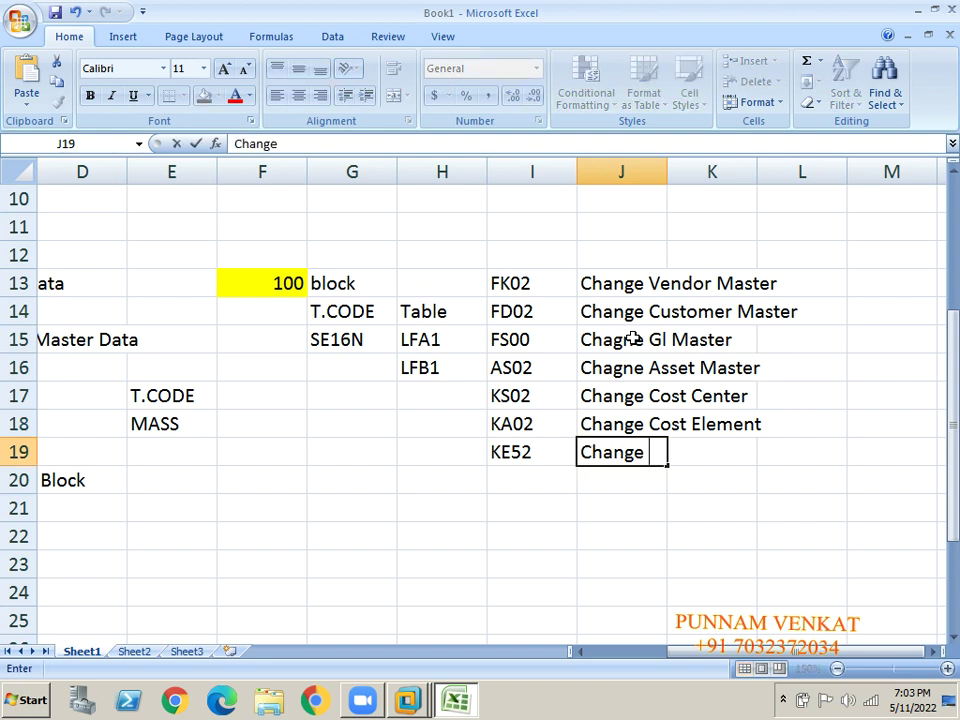
type("Profit Cne")
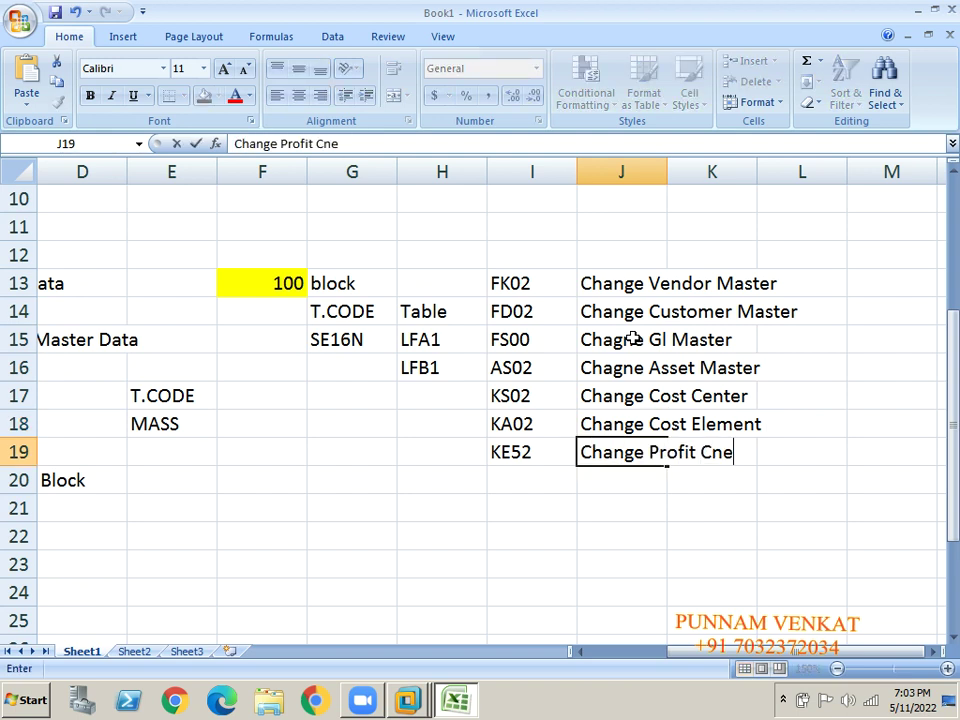
type("te r")
key("BackSpace")
key("BackSpace")
key("BackSpace")
key("BackSpace")
key("BackSpace")
key("BackSpace")
type("enter")
key("Return")
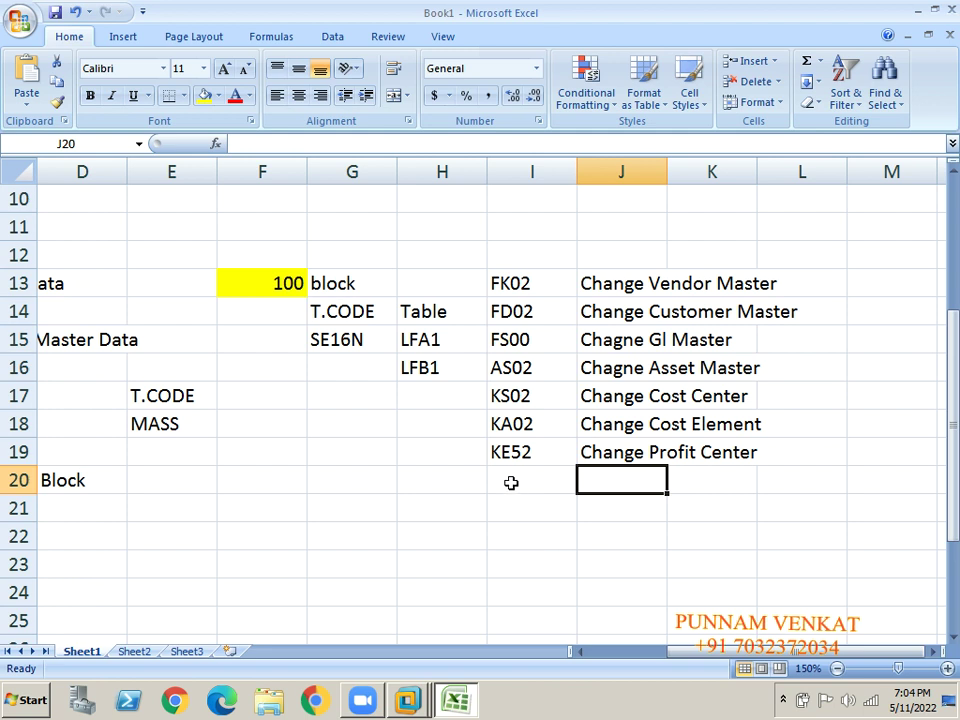
Add KO02 in I20 with the description 'Internal Master data' in J20.
left_click(500, 477)
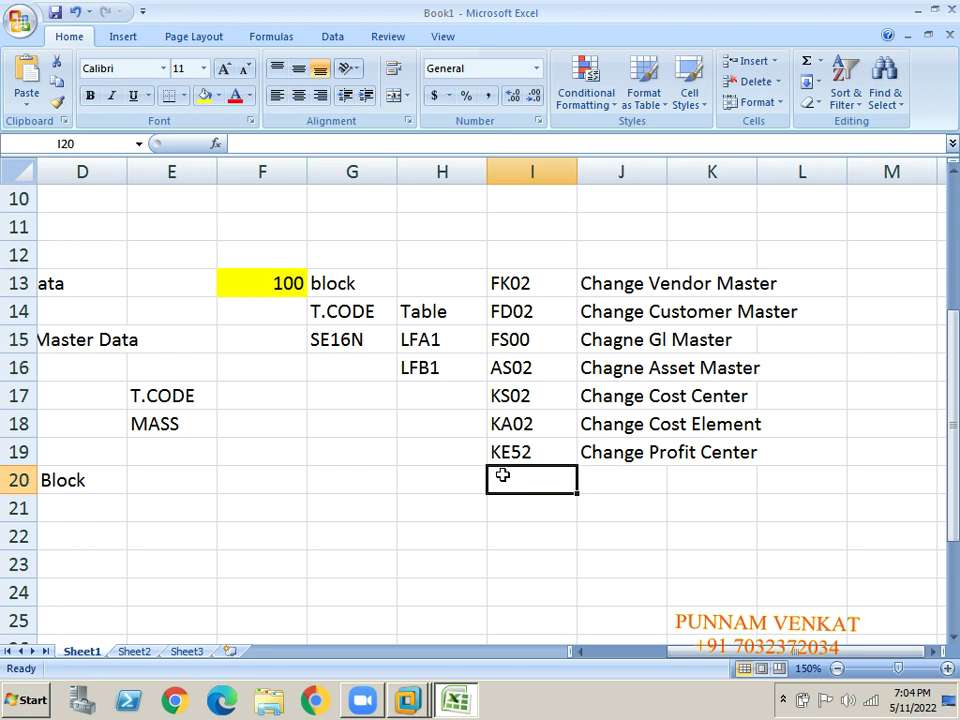
type("KO02")
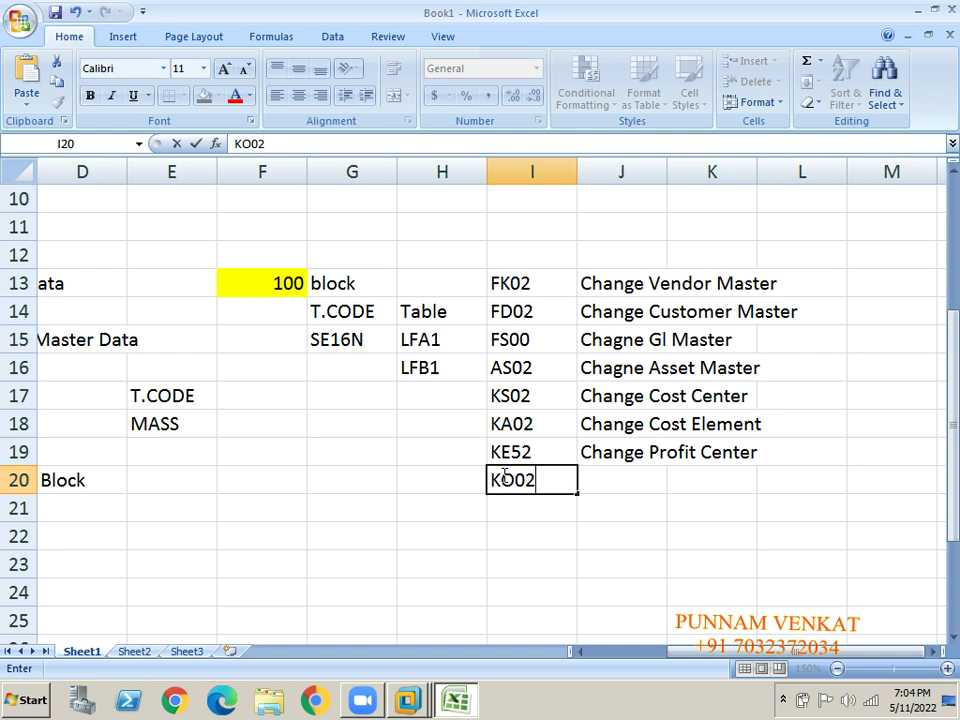
key("Return")
key("Up")
key("Right")
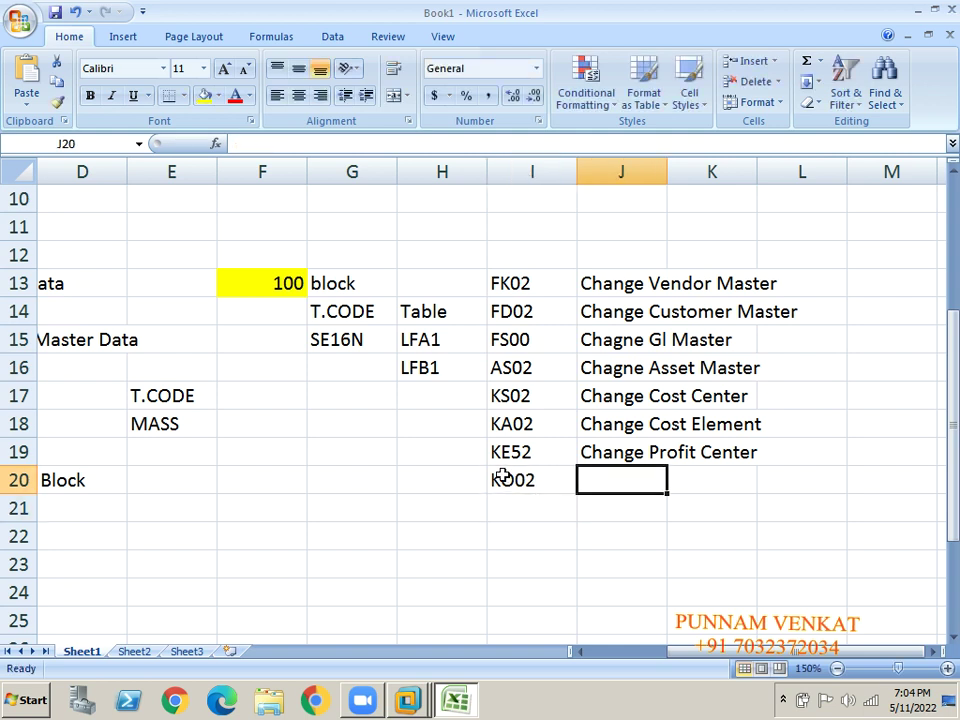
type("IN")
key("BackSpace")
key("BackSpace")
type("In")
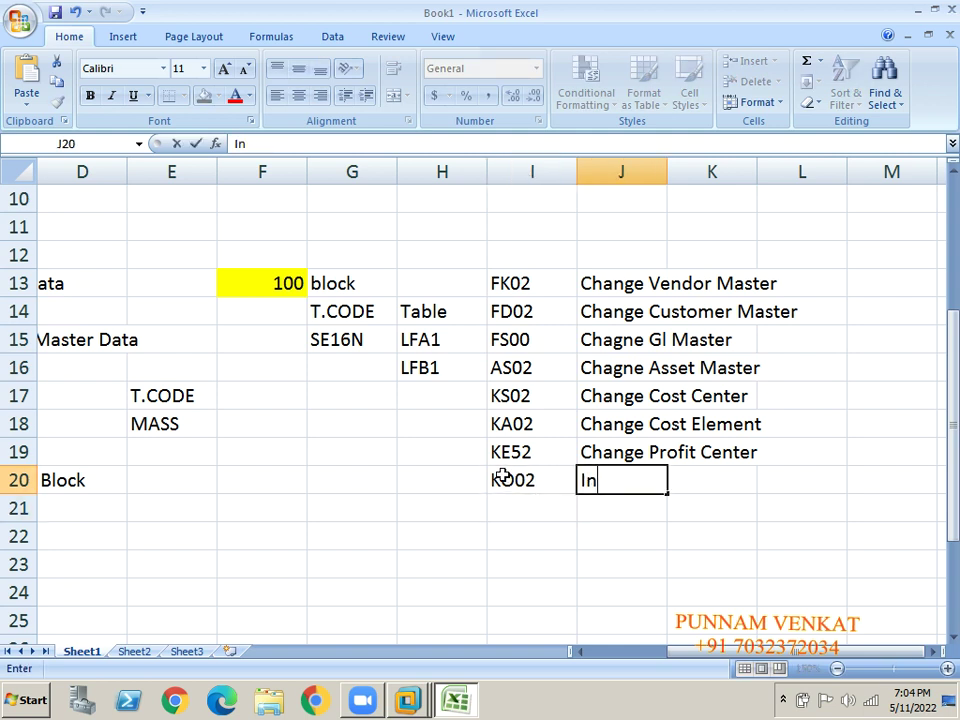
type("ternal ")
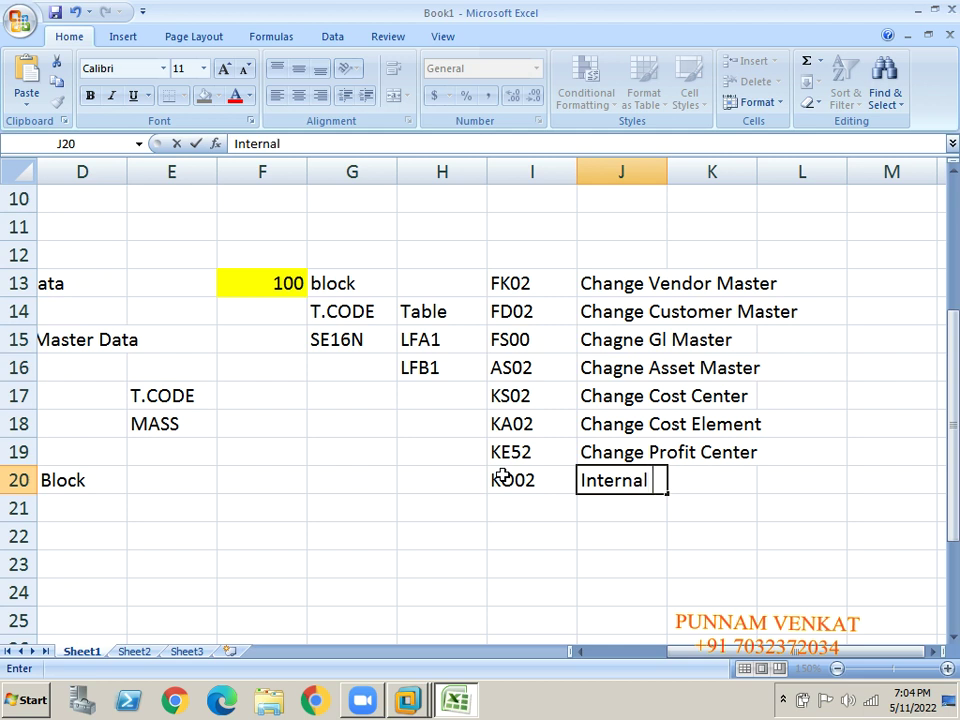
type("Master data")
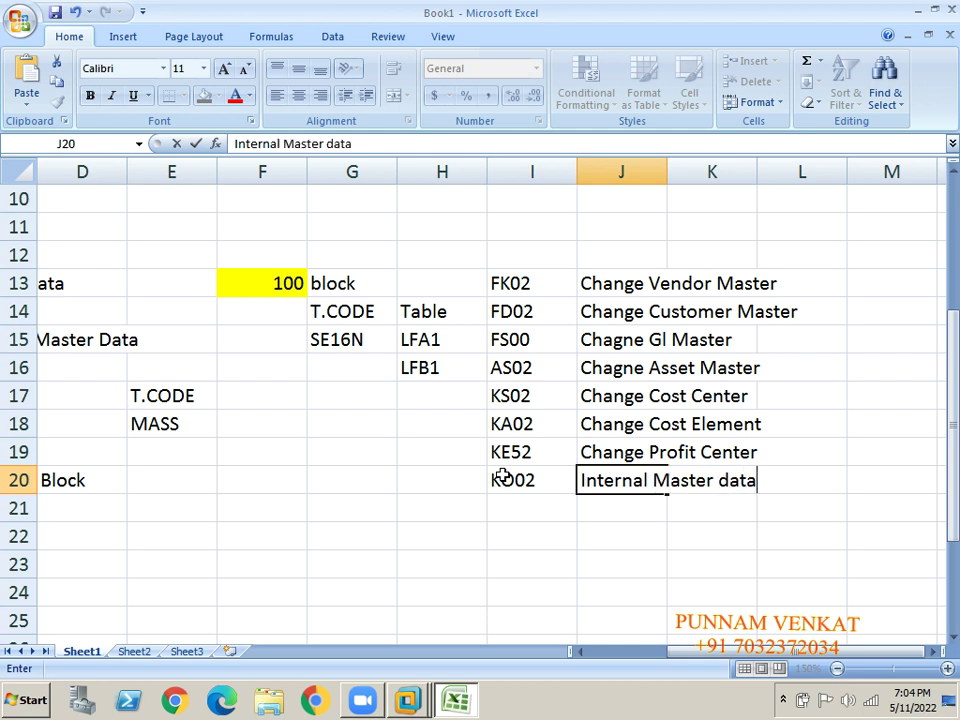
key("Left")
key("Left")
key("Right")
key("Right")
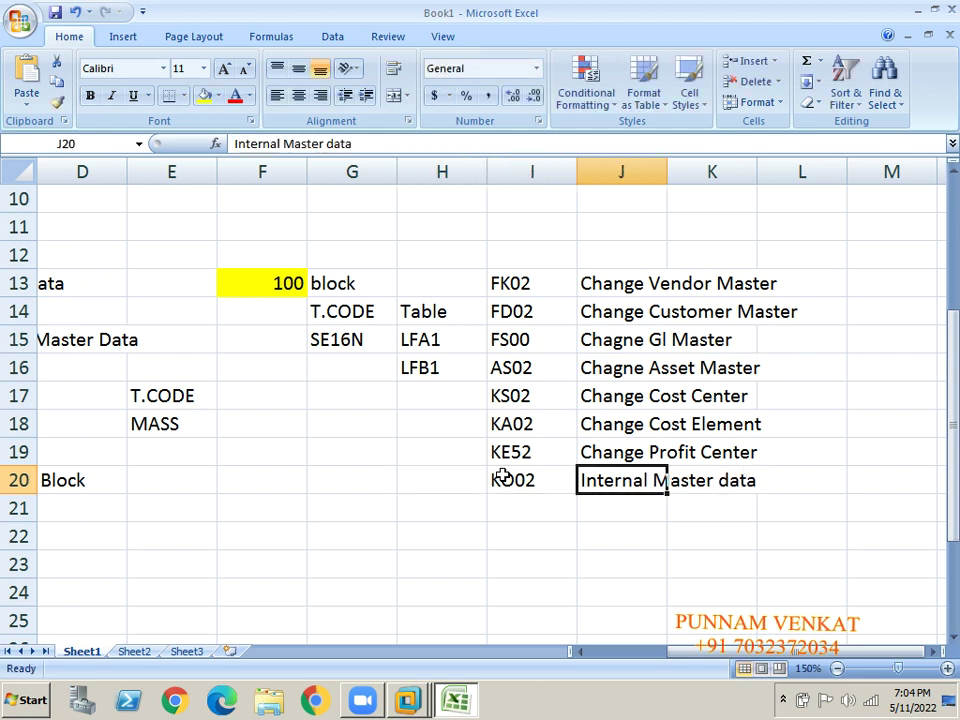
Edit the J20 description to read 'chagne Internal order Master data'.
left_click(281, 143)
type("order")
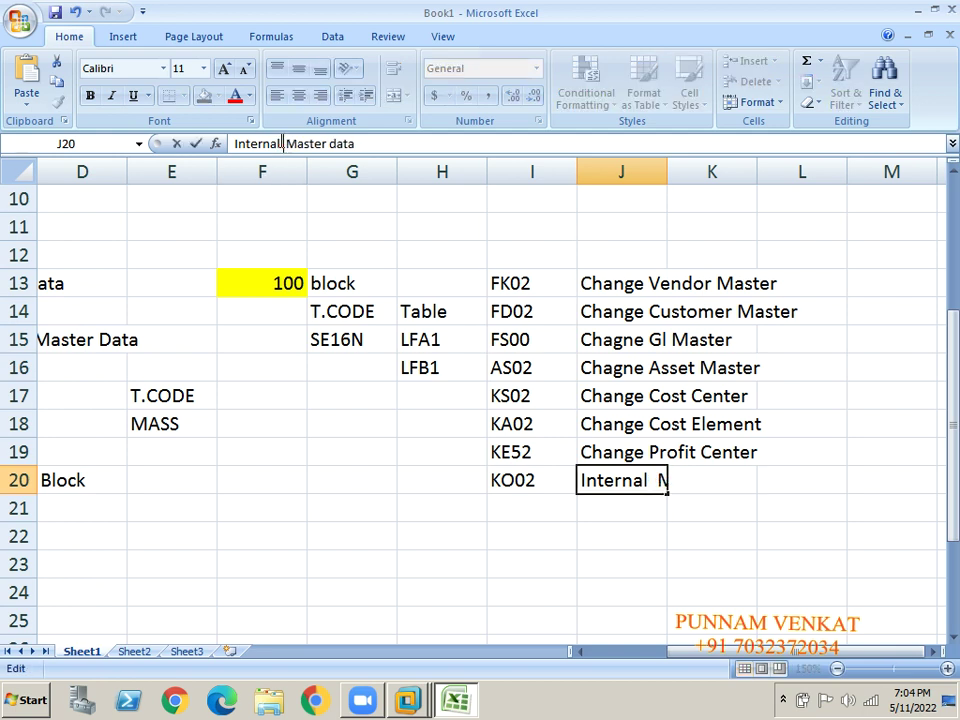
key("Left")
key("Left")
key("Left")
key("Left")
key("Left")
key("Left")
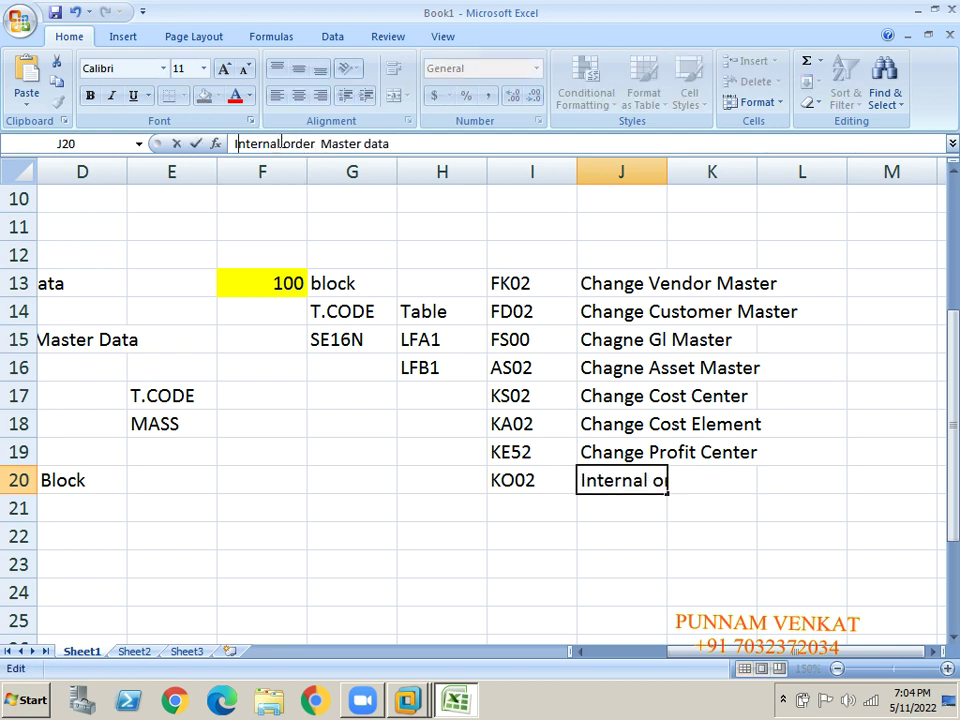
key("Home")
type("chagne")
key("Return")
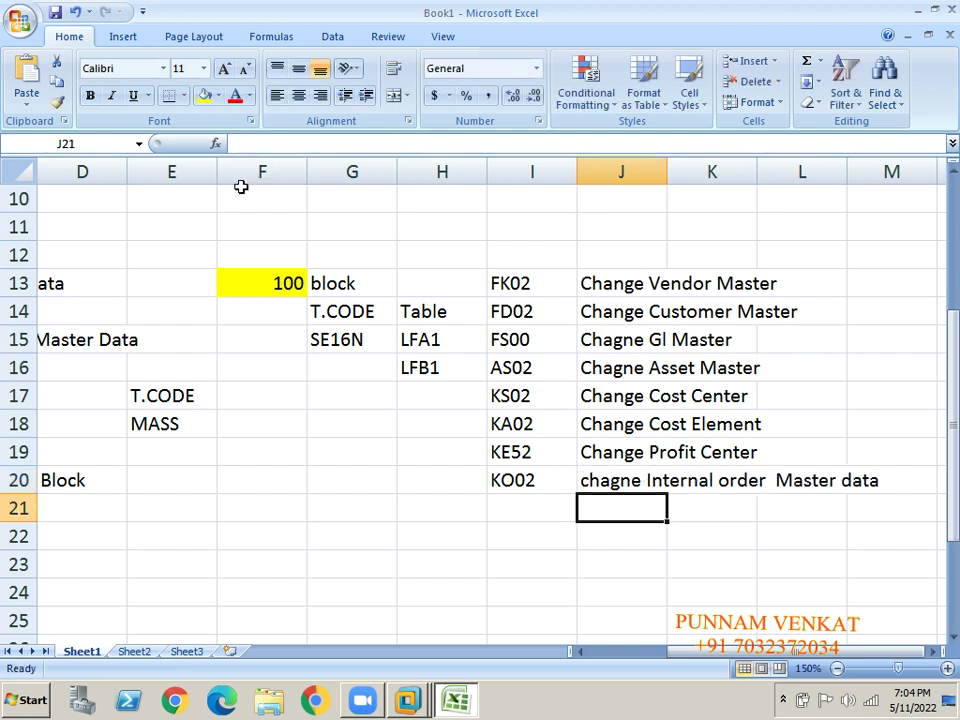
Select the code and description list starting from FK02.
left_click(511, 291)
key("shift+Right")
key("shift+Right")
key("shift+Right")
key("shift+Down")
key("shift+Down")
key("shift+Down")
key("shift+Down")
key("shift+Down")
key("shift+Down")
key("shift+Down")
key("shift+Down")
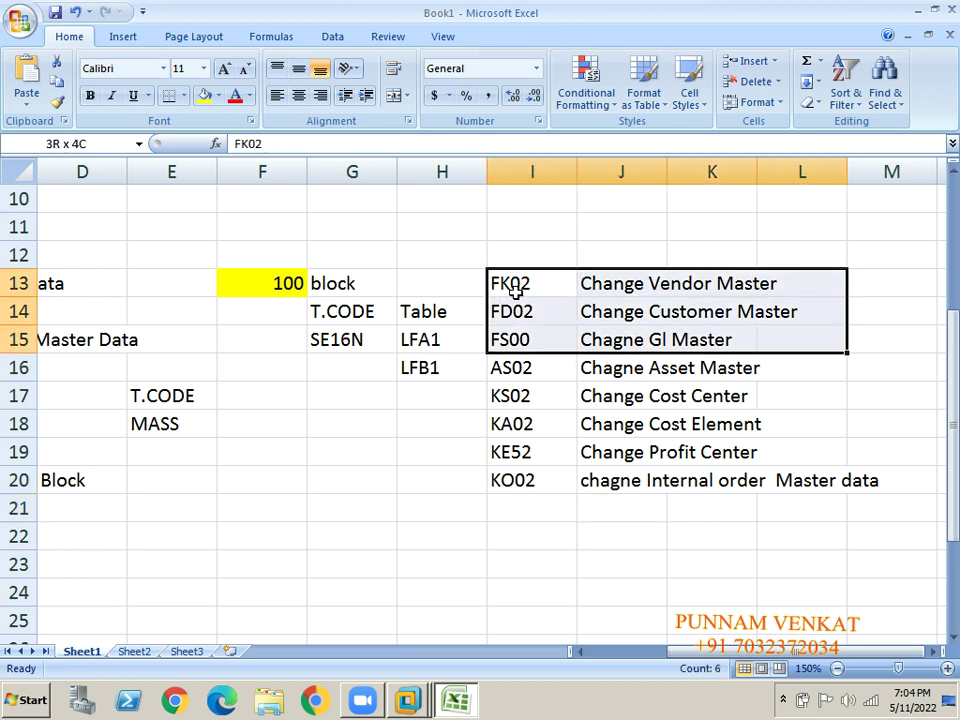
key("shift+Right")
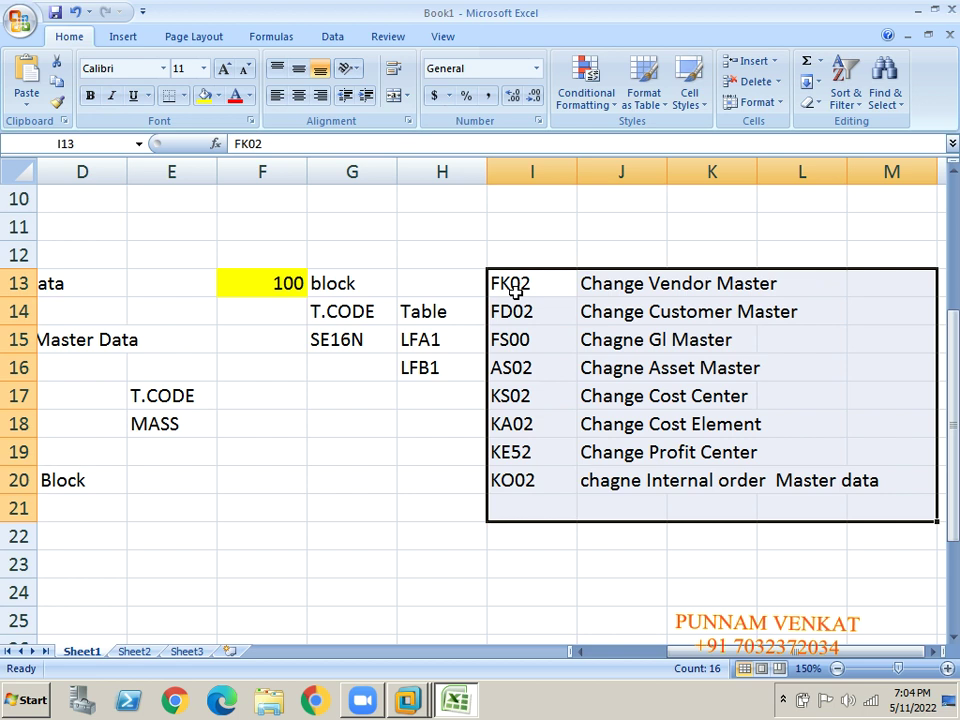
Add the headings T.CODE in I12 and Dep in J12.
left_click(531, 247)
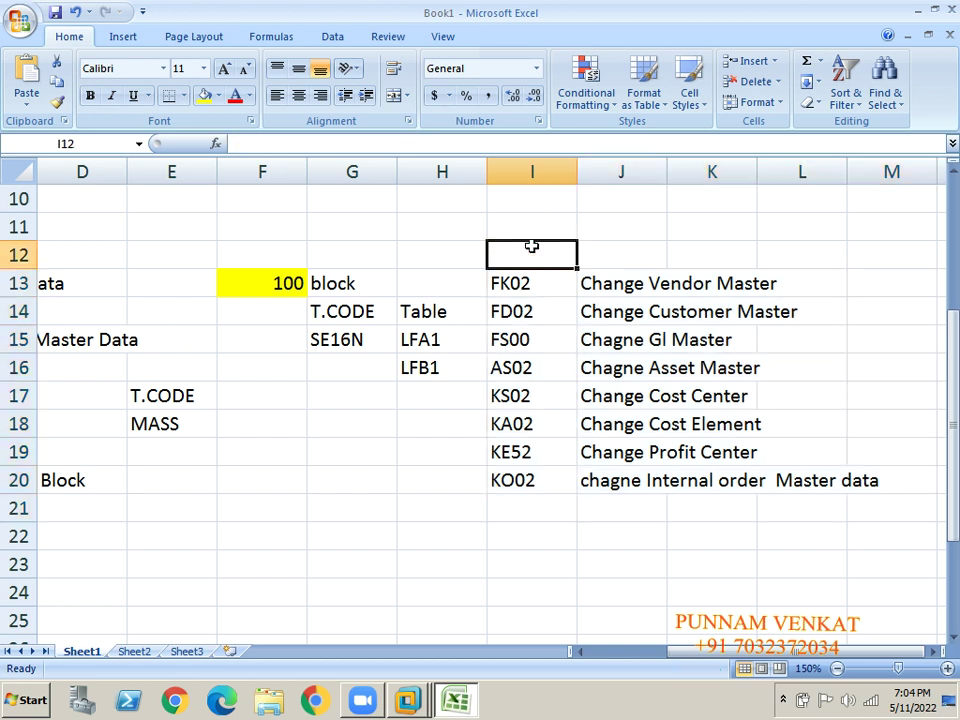
type("T.CODE")
key("Tab")
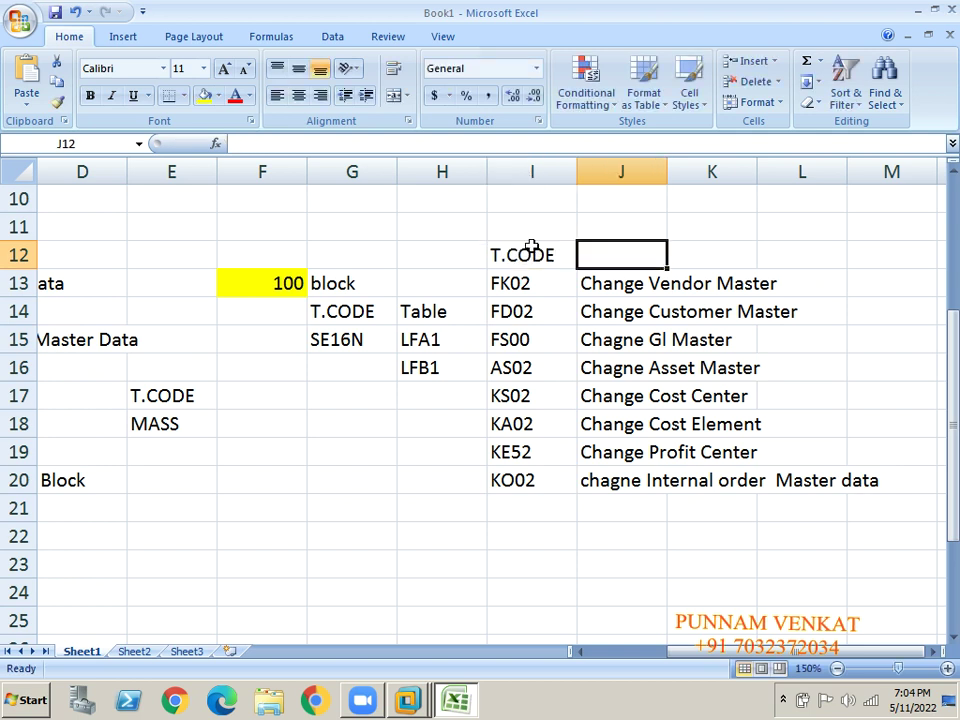
type("dEP")
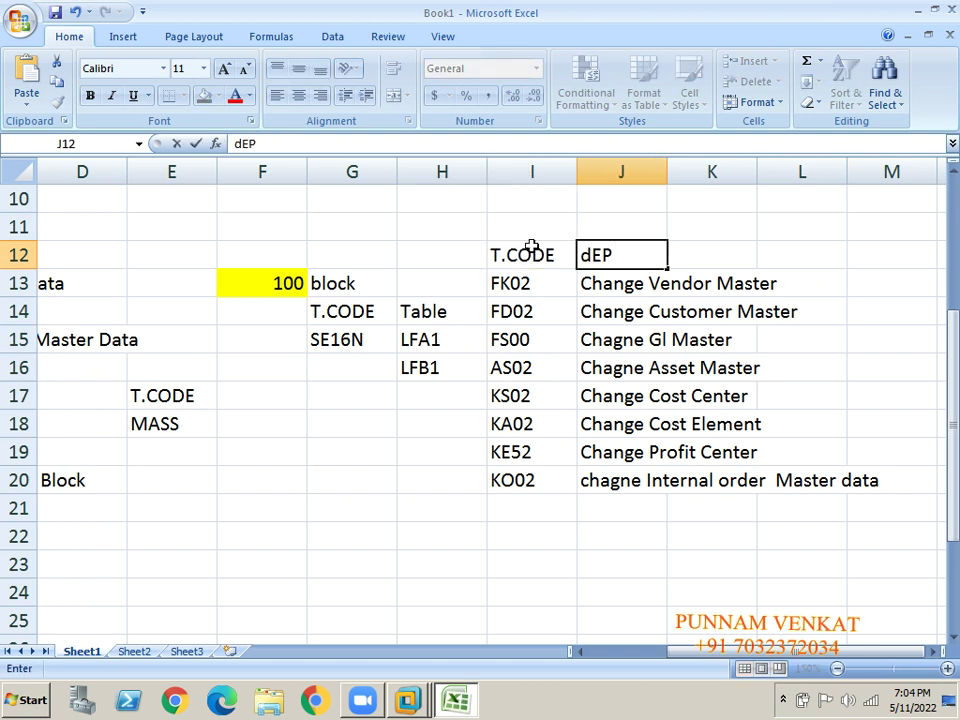
key("BackSpace")
key("BackSpace")
key("BackSpace")
type("Dep")
key("Return")
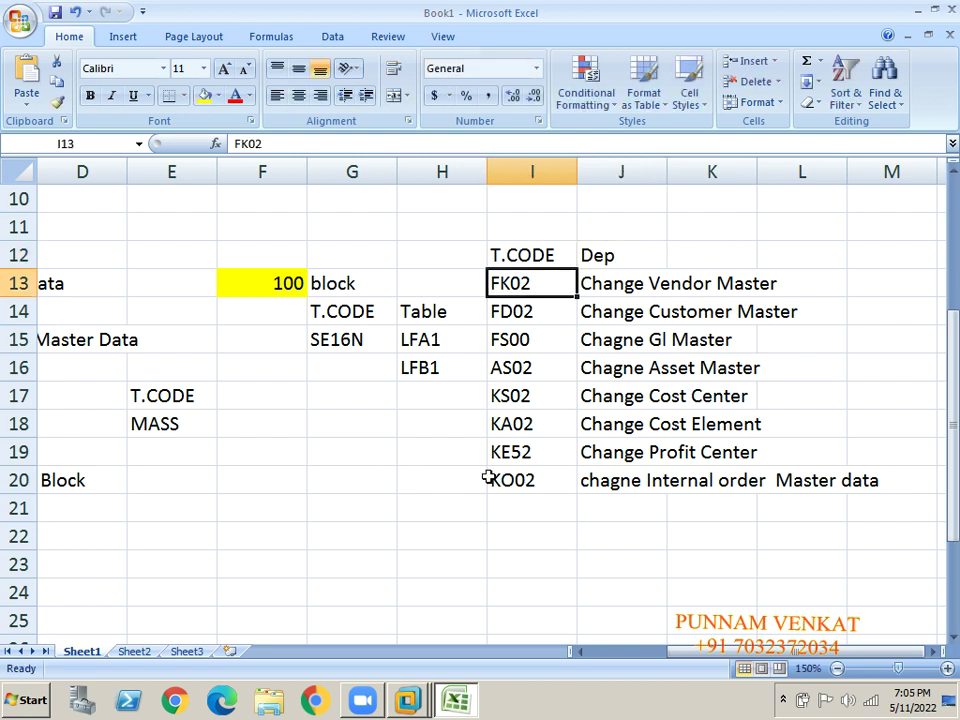
Select the headings together with the code list beneath them, then deselect.
left_click(490, 480)
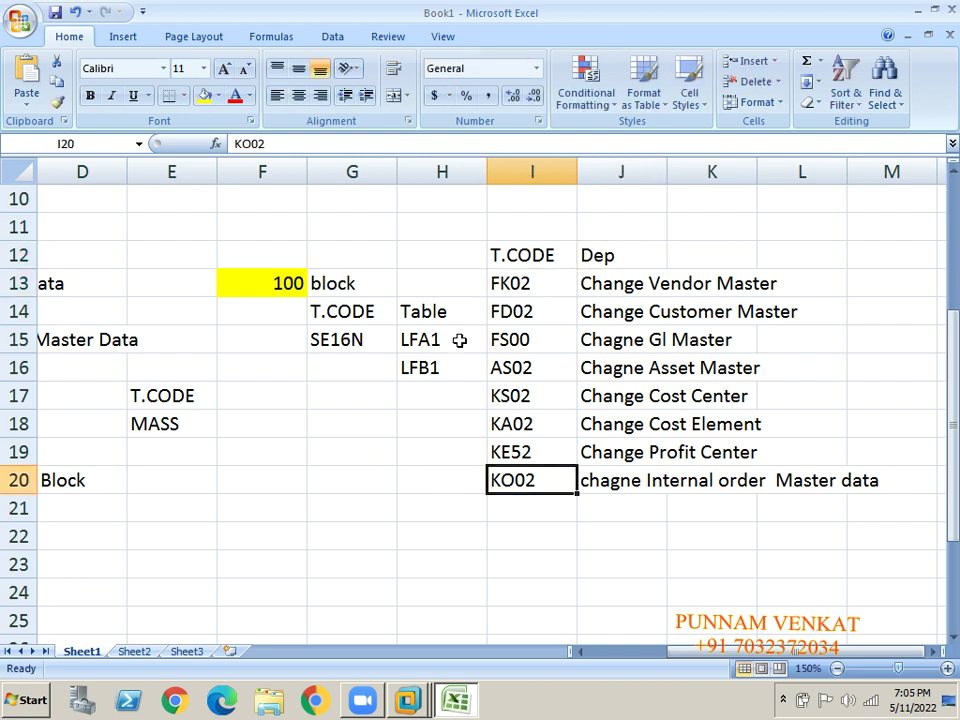
left_click(515, 274)
left_click(588, 255)
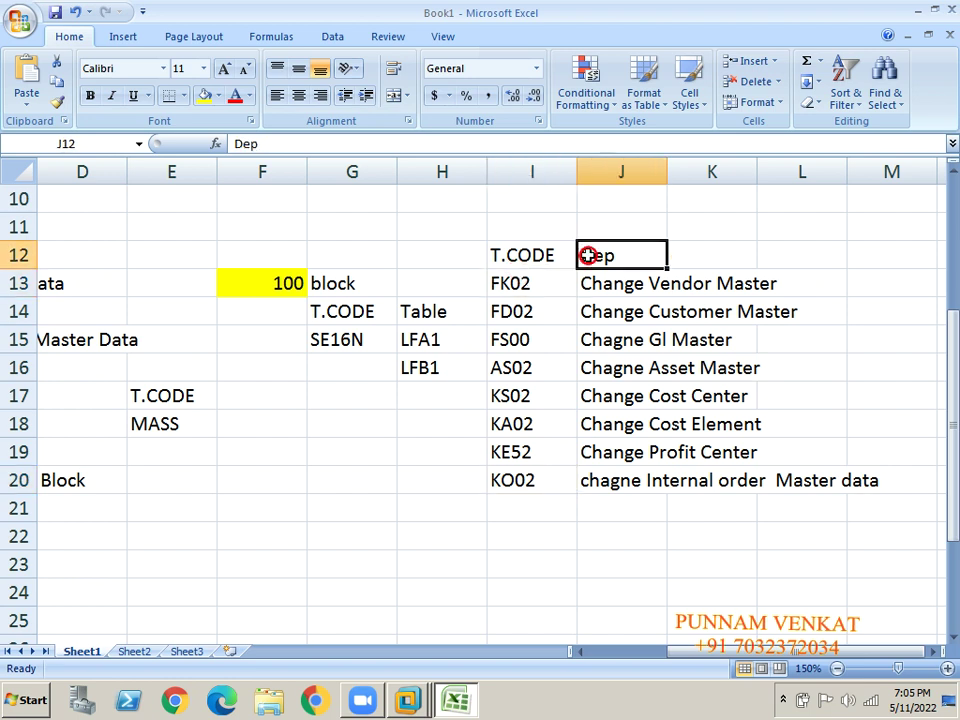
left_click(538, 255)
key("shift+Right")
key("shift+Right")
key("shift+Right")
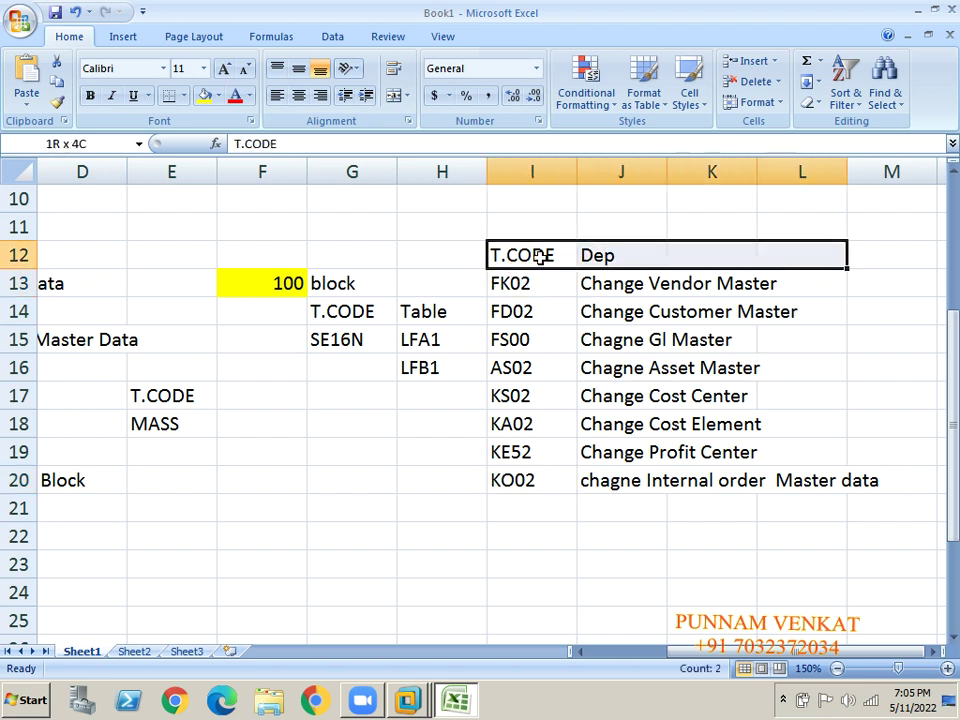
key("shift+Down")
key("shift+Down")
key("shift+Down")
key("shift+Down")
key("shift+Down")
key("shift+Down")
key("shift+Down")
key("shift+Down")
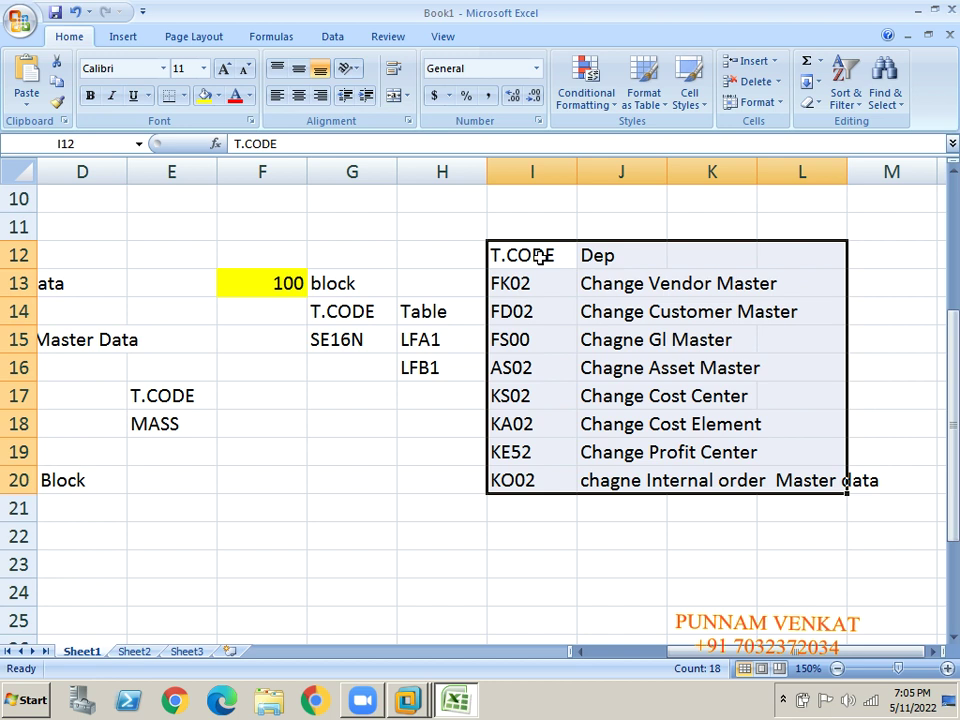
left_click(392, 375)
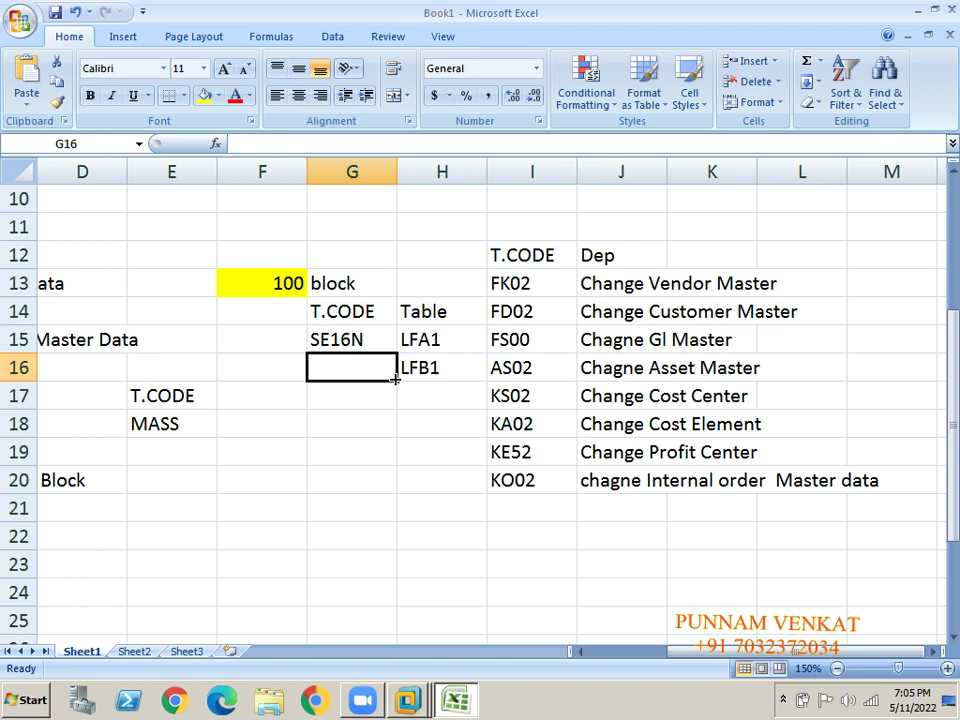
Fill the FK02 cell I13 with yellow, then select codes FK02 through KO02.
left_click(518, 284)
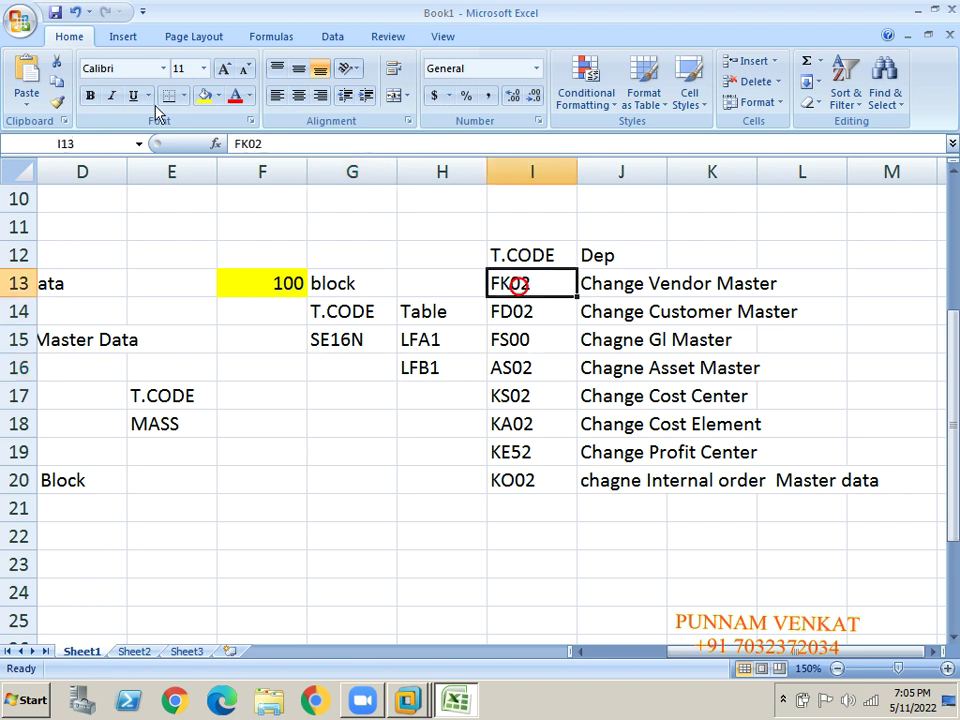
left_click(205, 102)
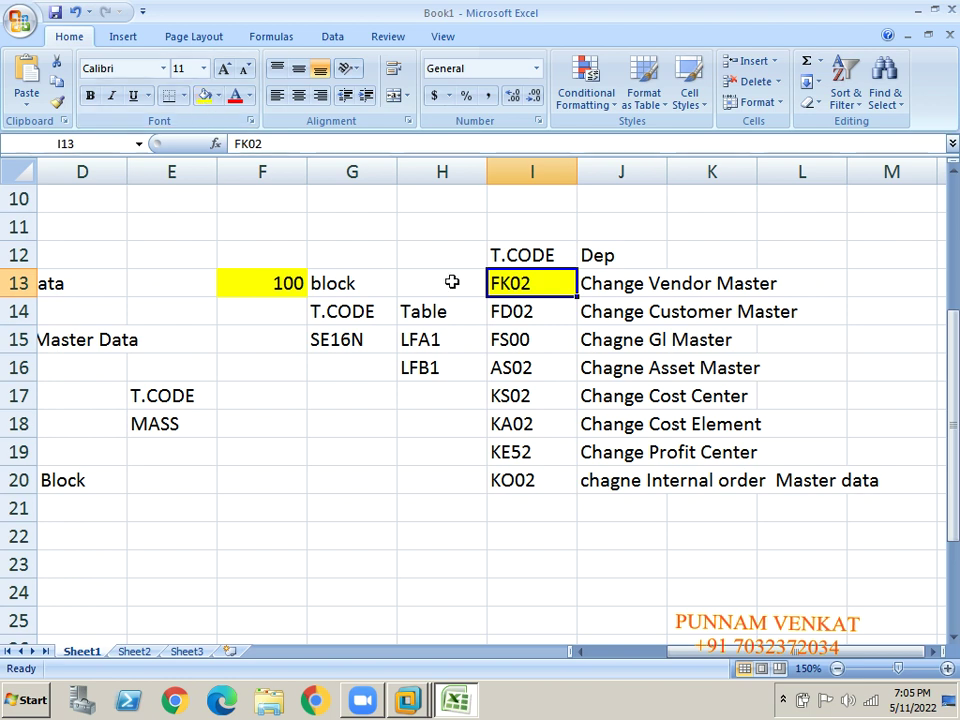
left_click(493, 282)
key("shift+Down")
key("shift+Down")
key("shift+Down")
key("shift+Down")
key("shift+Down")
key("shift+Down")
key("shift+Down")
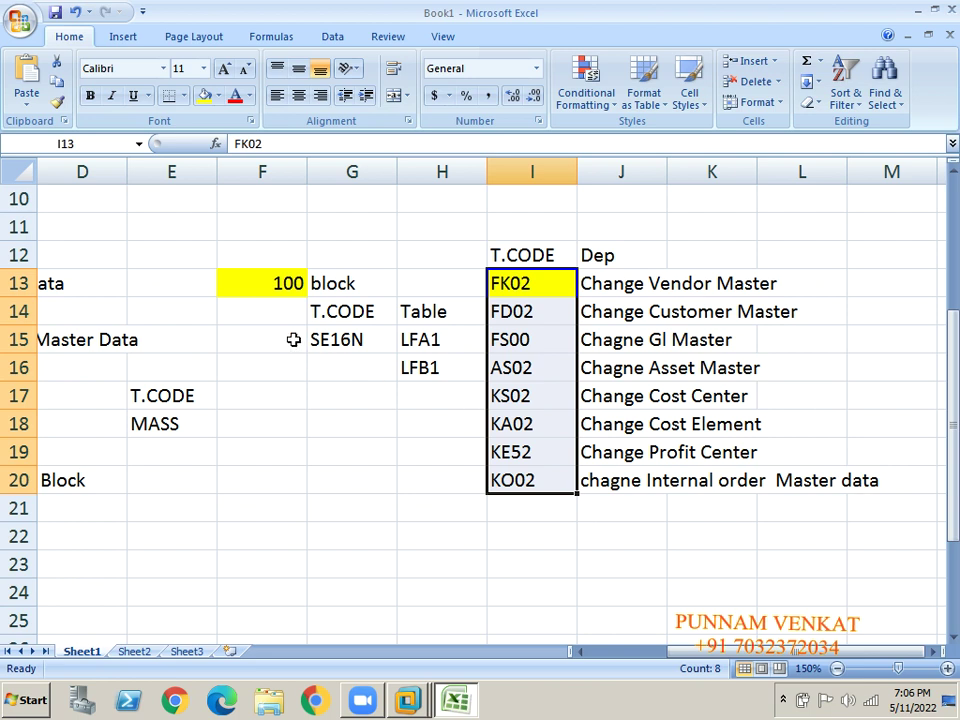
Compare with the yellow 100 cell and reselect the FK02–KO02 code range.
left_click(272, 285)
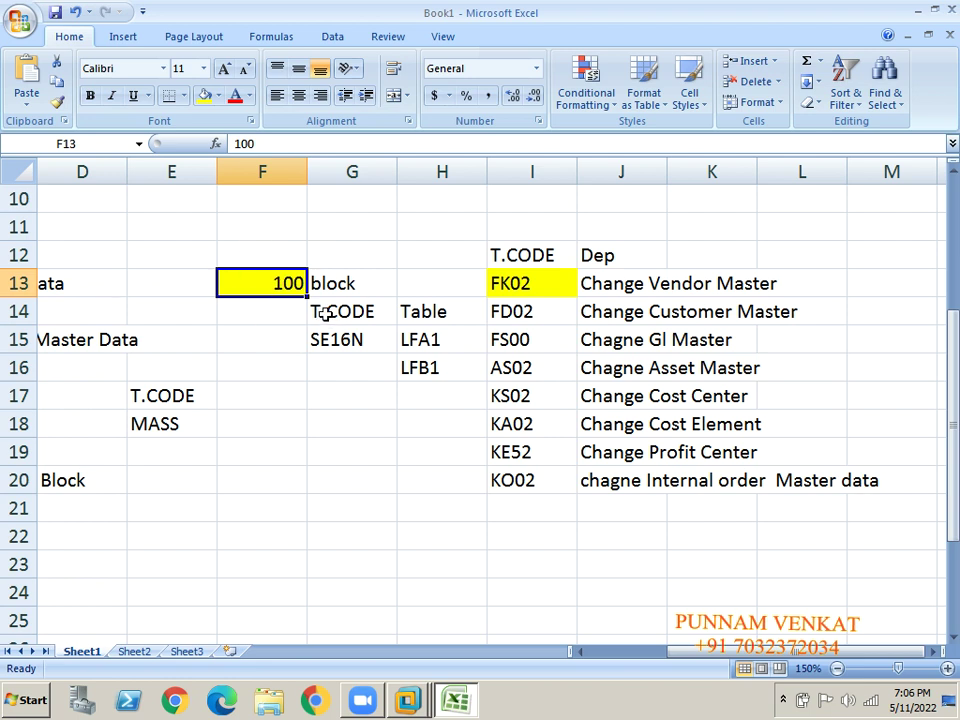
left_click(532, 287)
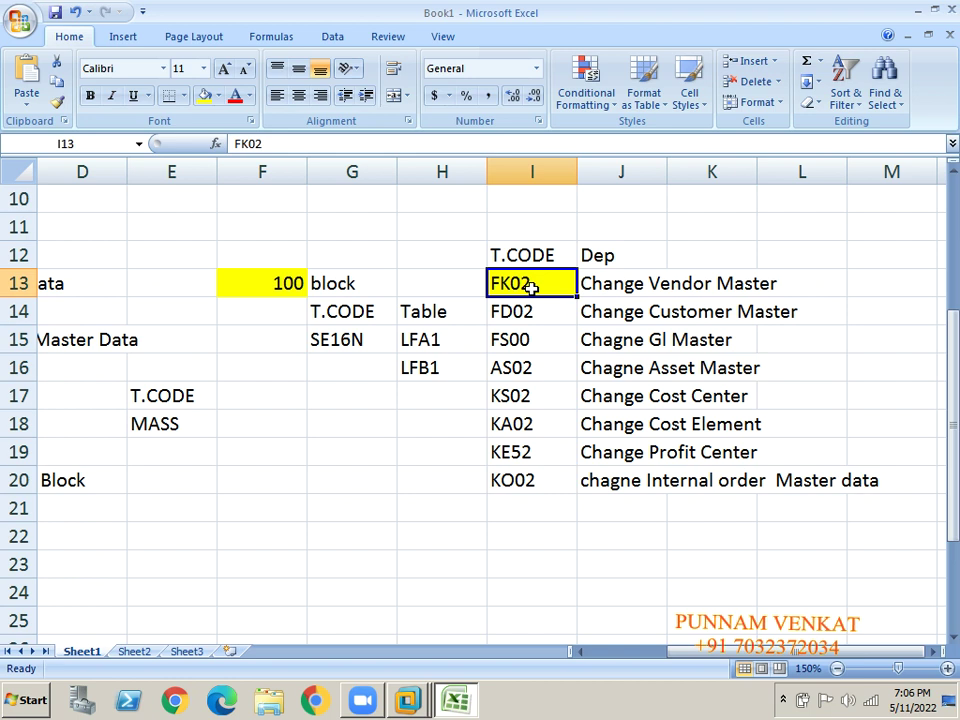
key("shift+Down")
key("shift+Down")
key("shift+Down")
key("shift+Down")
key("shift+Down")
key("shift+Down")
key("shift+Down")
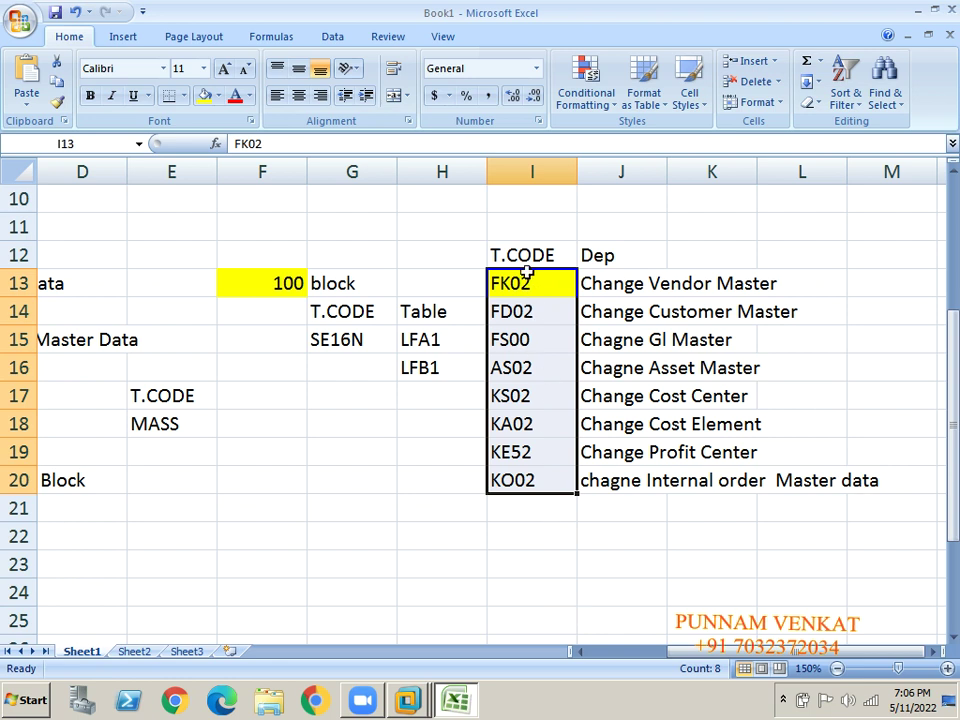
left_click(367, 529)
key("Left")
key("Left")
key("Left")
key("Left")
key("Left")
key("Left")
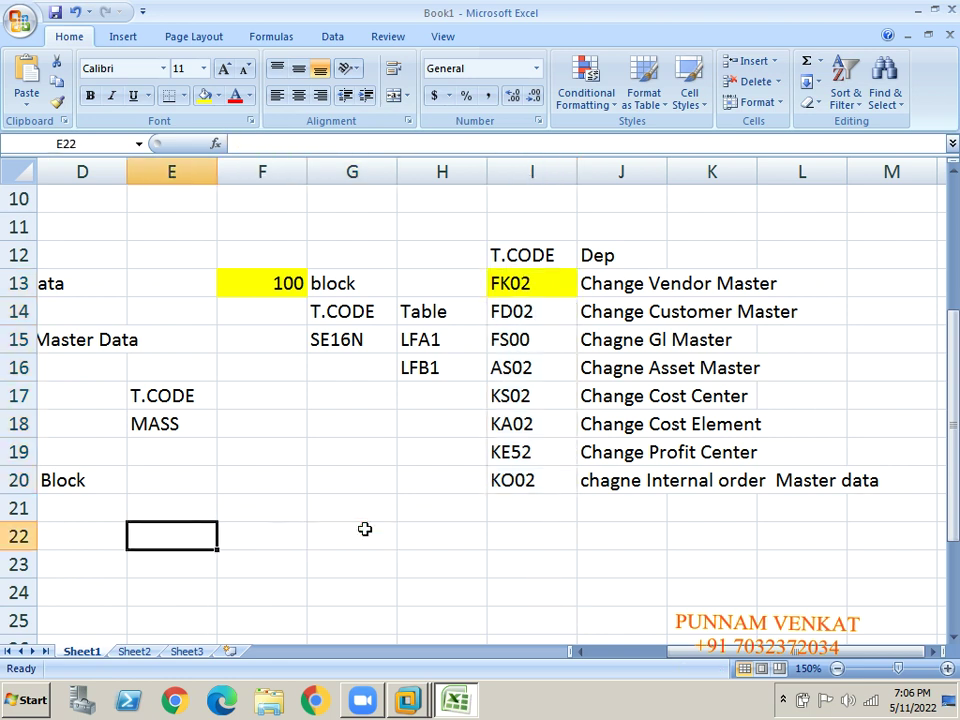
left_click(480, 425)
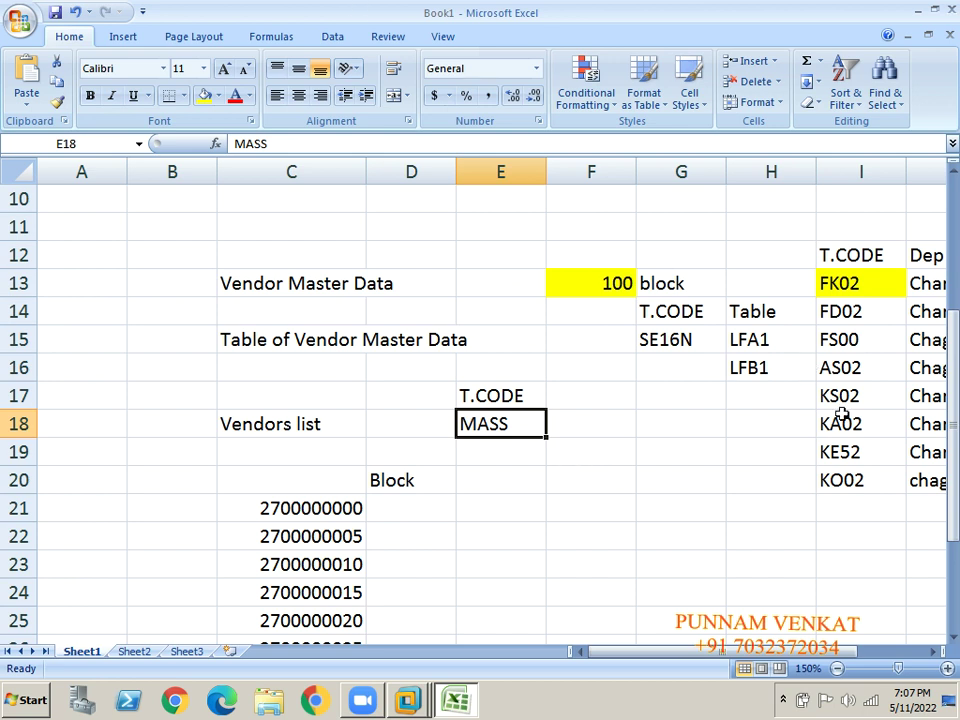
left_click(840, 280)
key("shift+Down")
key("shift+Down")
key("shift+Down")
key("shift+Down")
key("shift+Down")
key("shift+Down")
key("shift+Down")
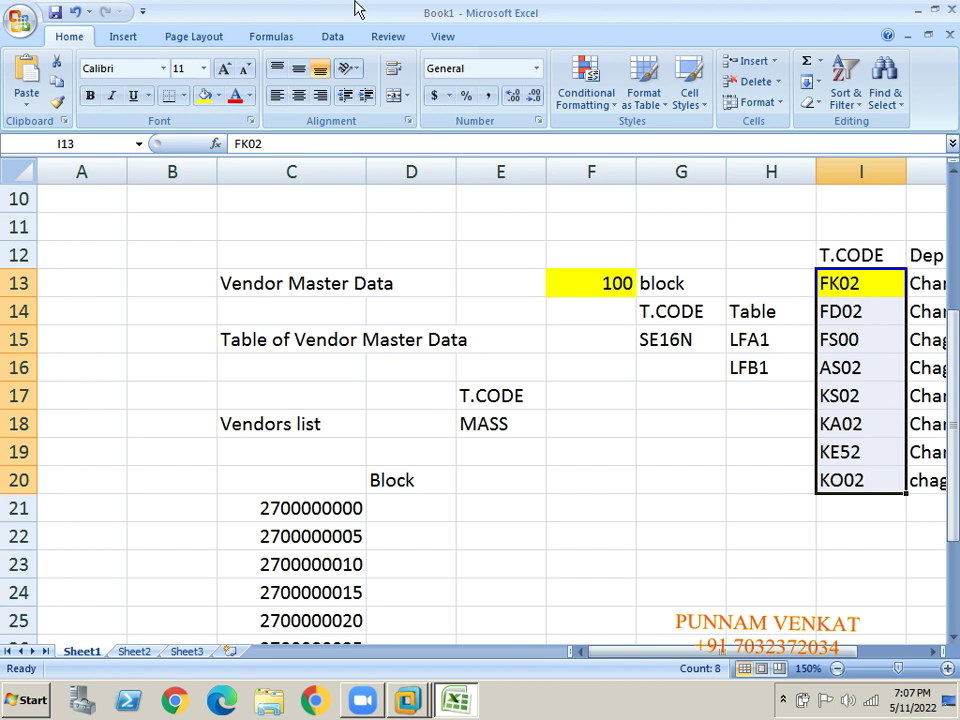
left_click(454, 341)
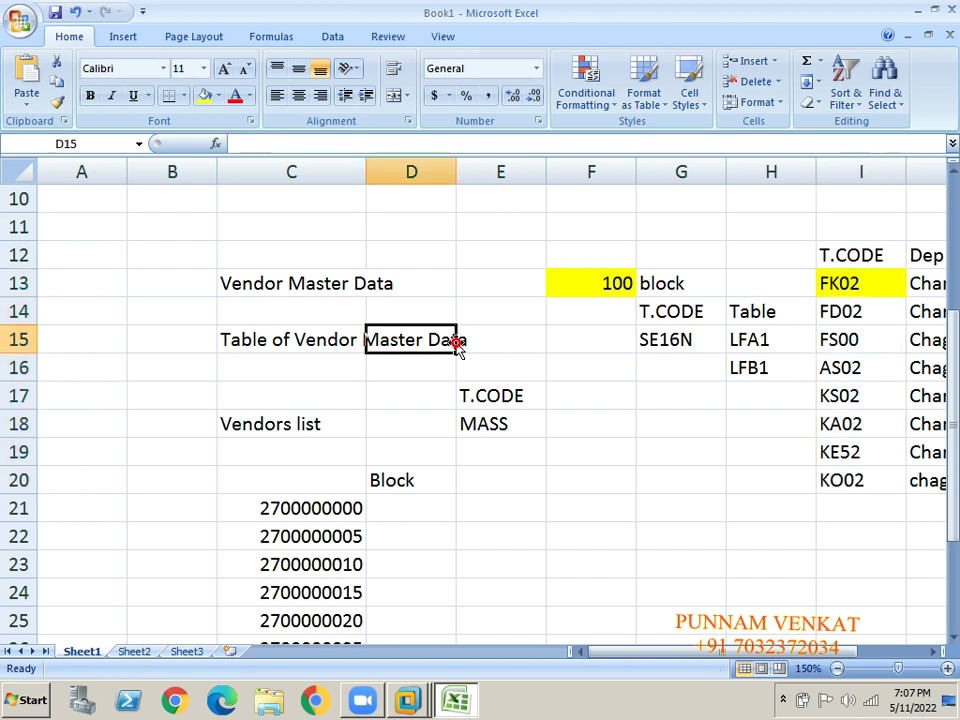
left_click(461, 455)
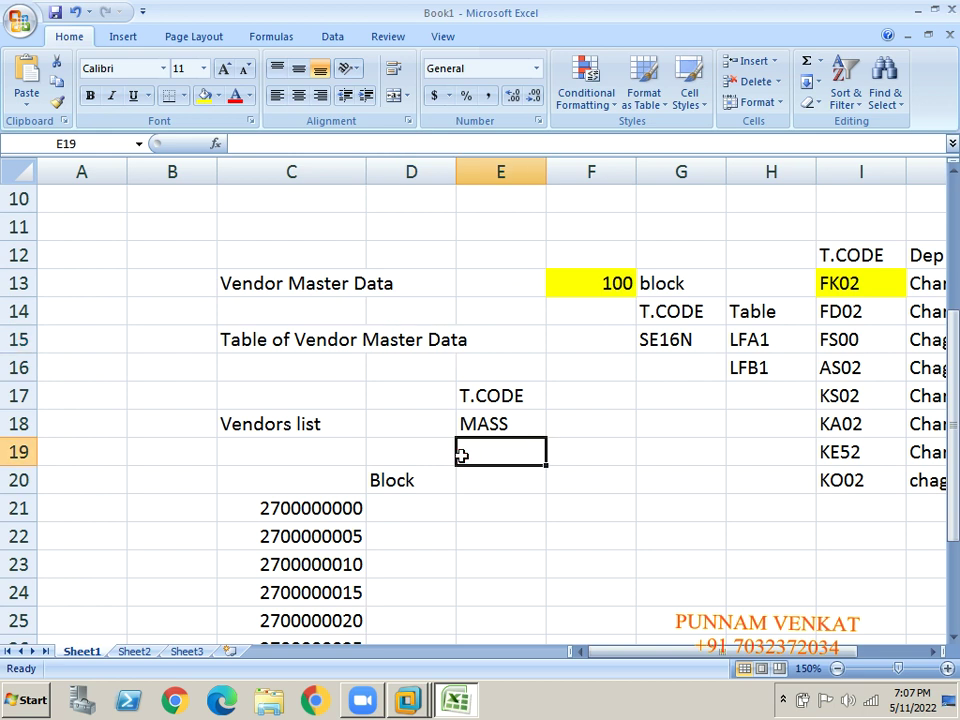
key("Down")
key("Down")
key("Down")
key("Down")
key("Down")
key("Down")
key("Down")
key("Down")
key("Down")
key("Down")
key("Down")
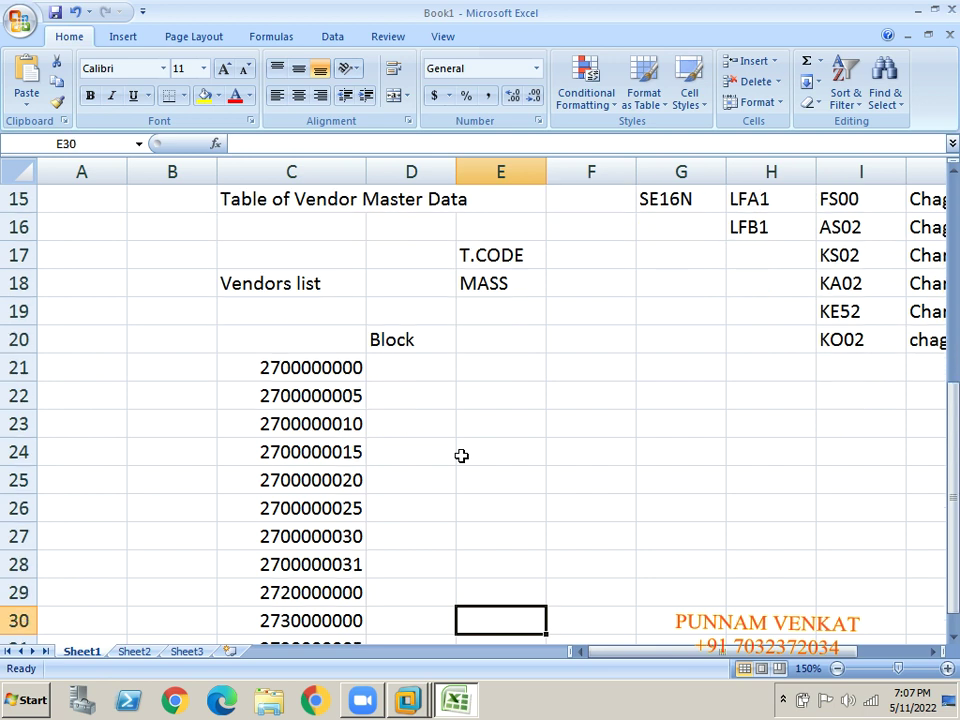
key("Down")
key("Down")
left_click_drag(321, 317, 320, 322)
key("shift+Down")
key("shift+Down")
key("shift+Down")
key("shift+Down")
key("shift+Down")
key("shift+Down")
key("shift+Down")
key("shift+Down")
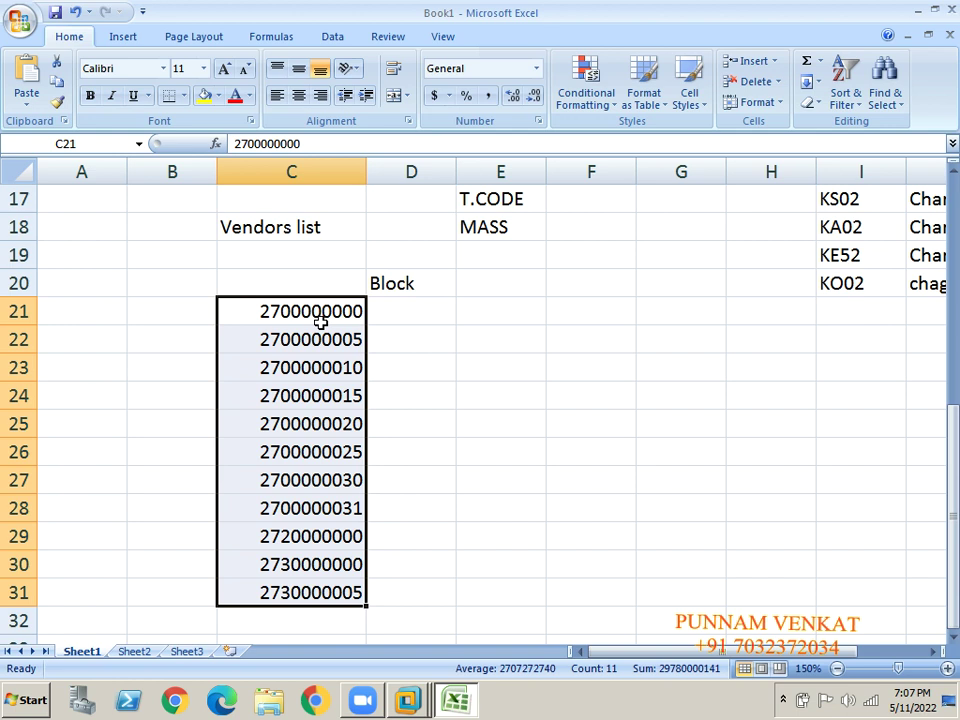
left_click(401, 280)
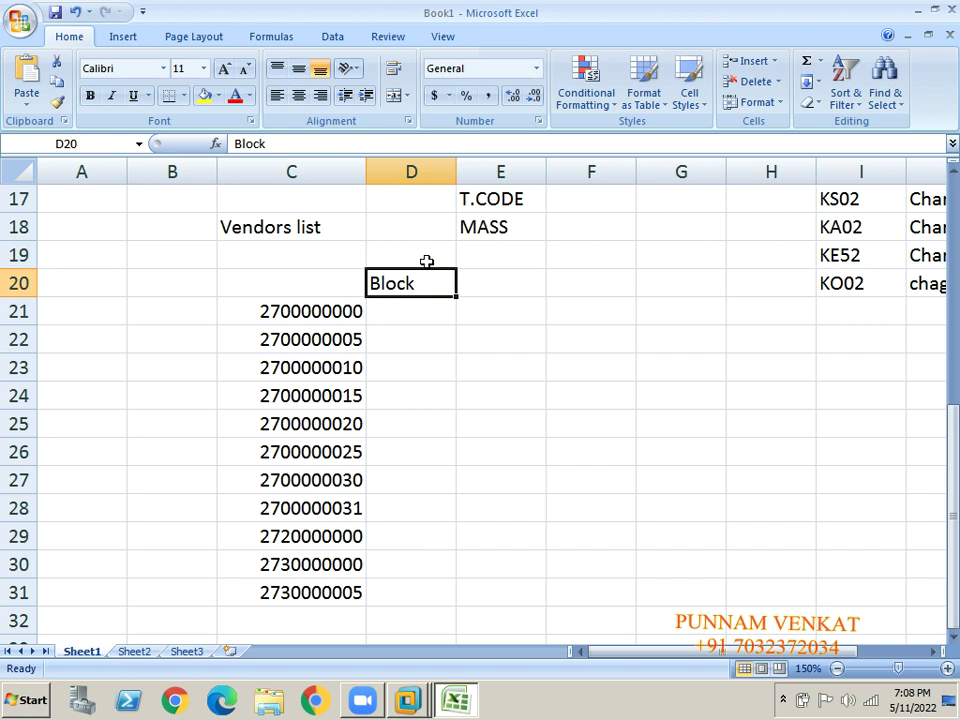
Give the Block heading in cell D20 a yellow fill.
left_click(306, 250)
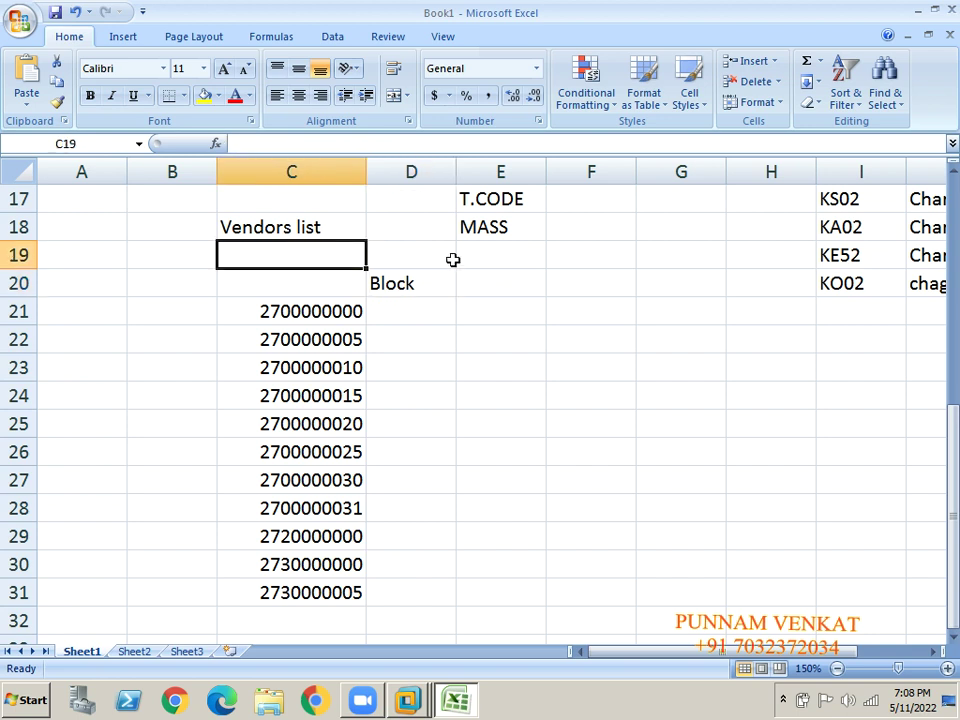
left_click(471, 231)
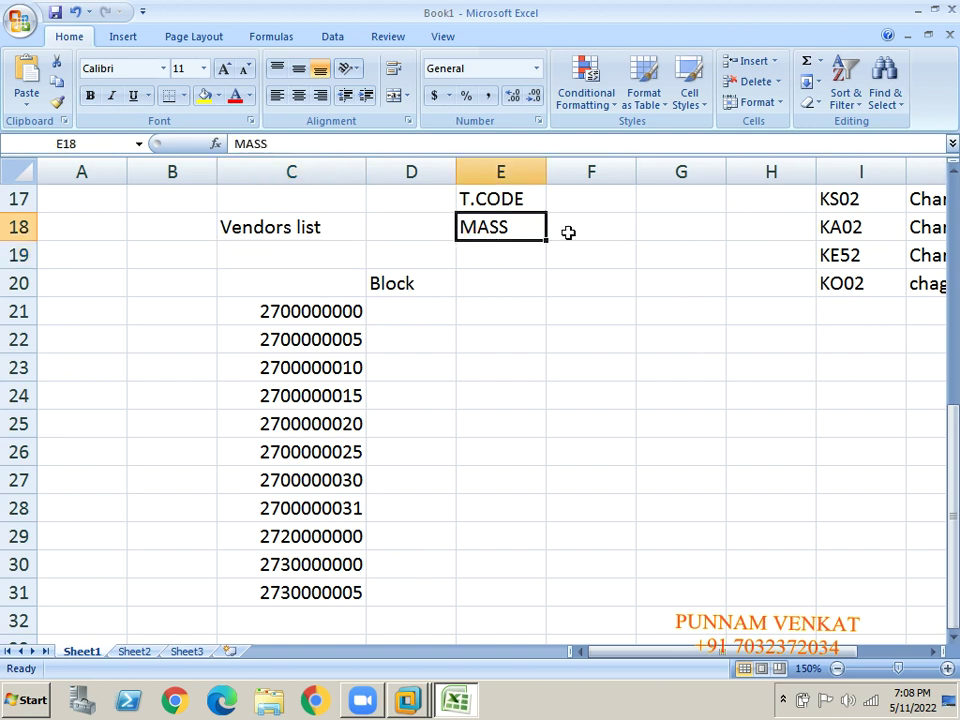
left_click(419, 283)
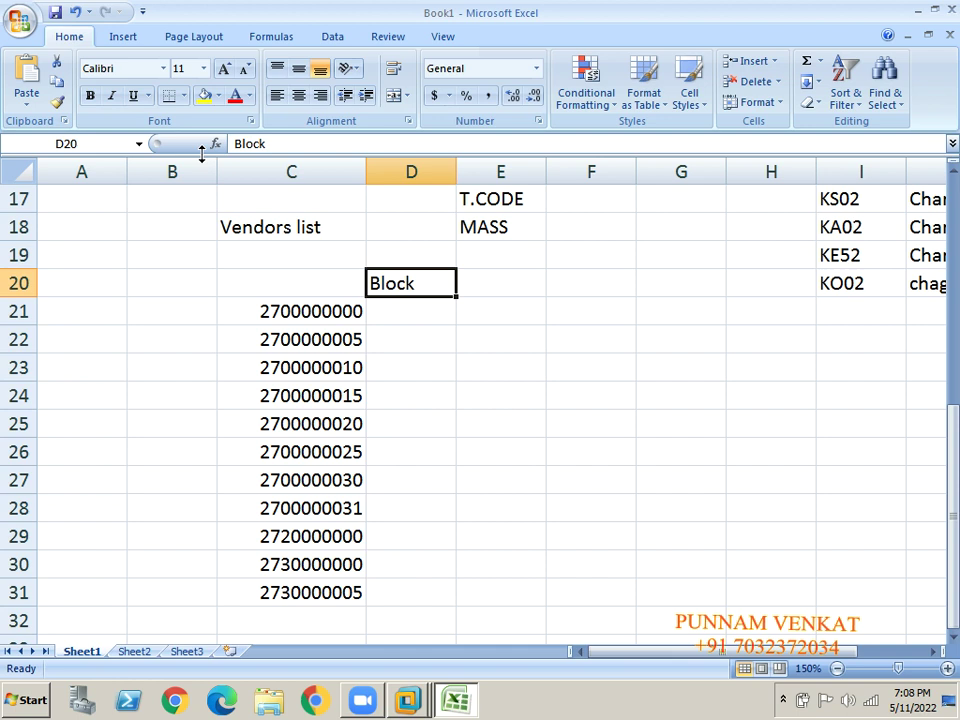
left_click(206, 95)
left_click(384, 397)
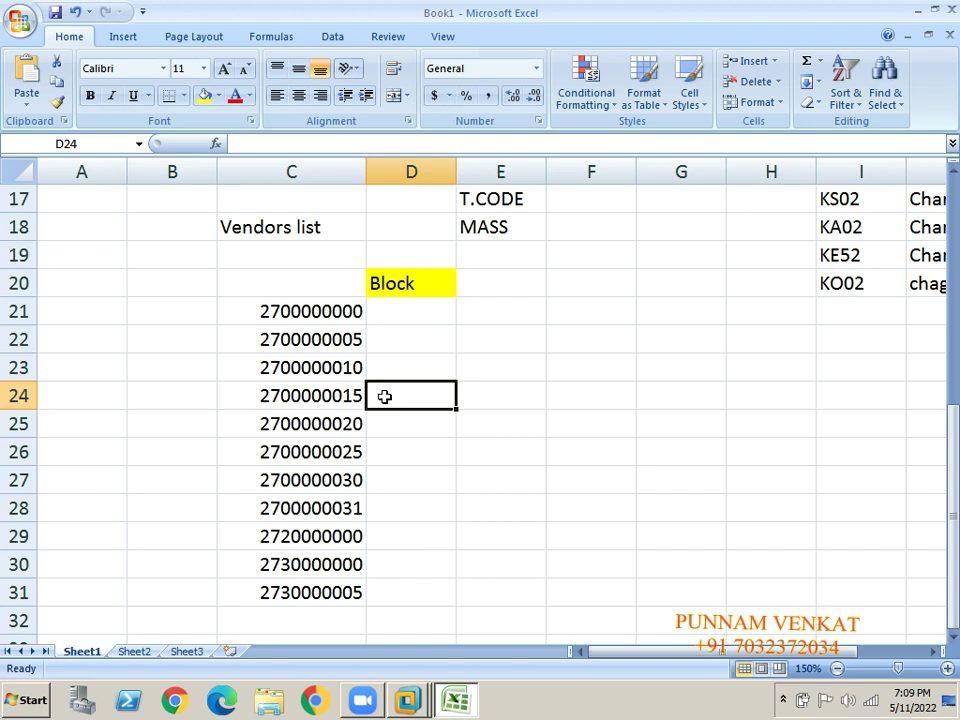
left_click(406, 284)
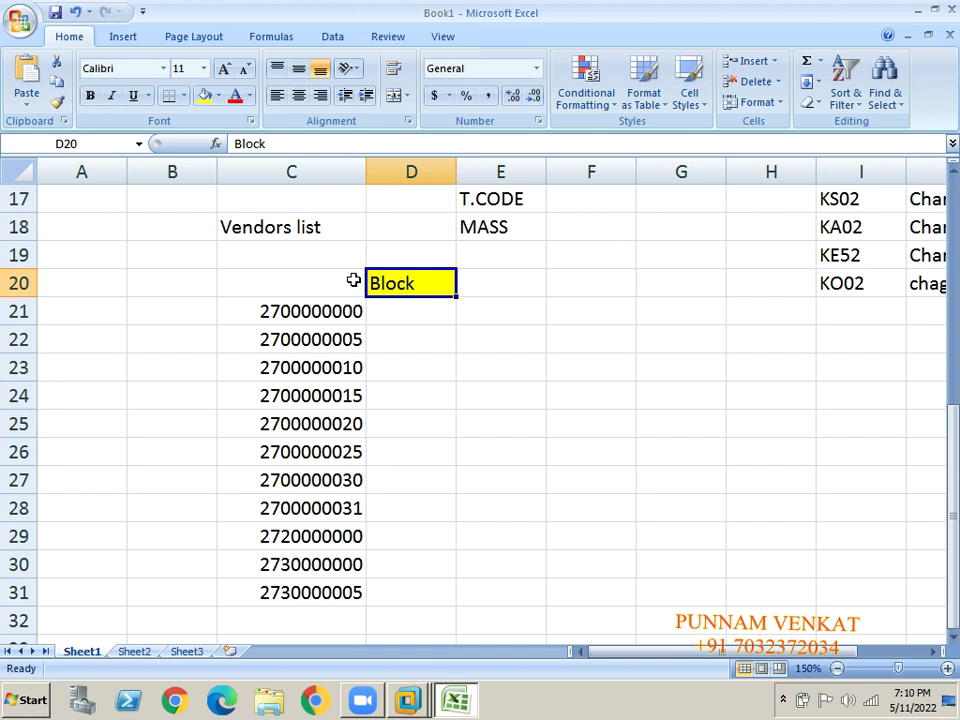
Enter table LFB1 in E20 and transaction code MASS in F20 beside Block.
key("Right")
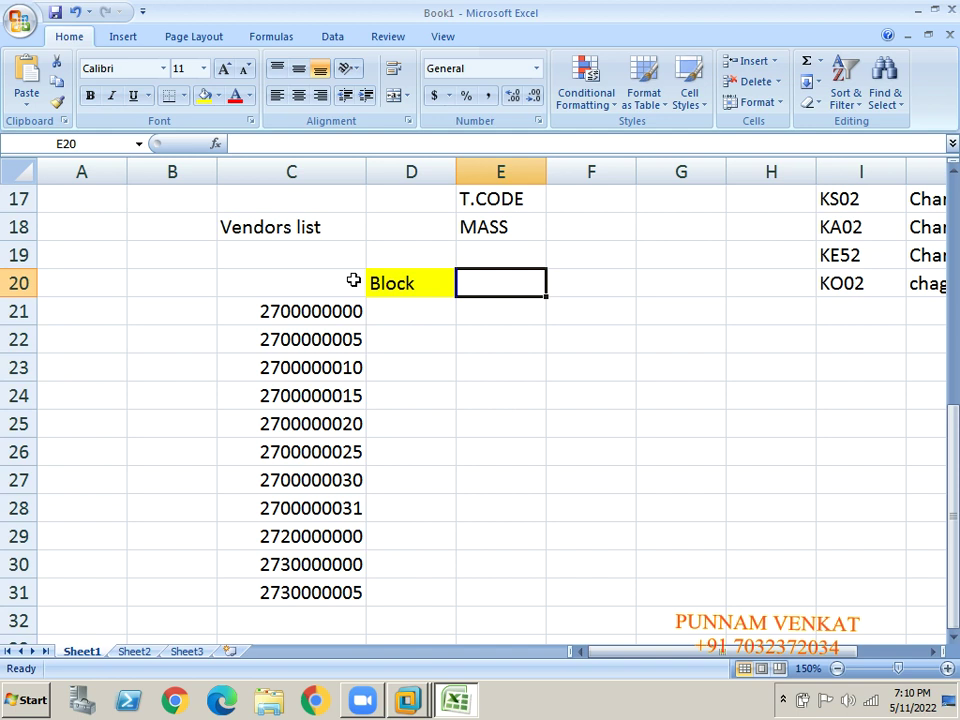
type("LF")
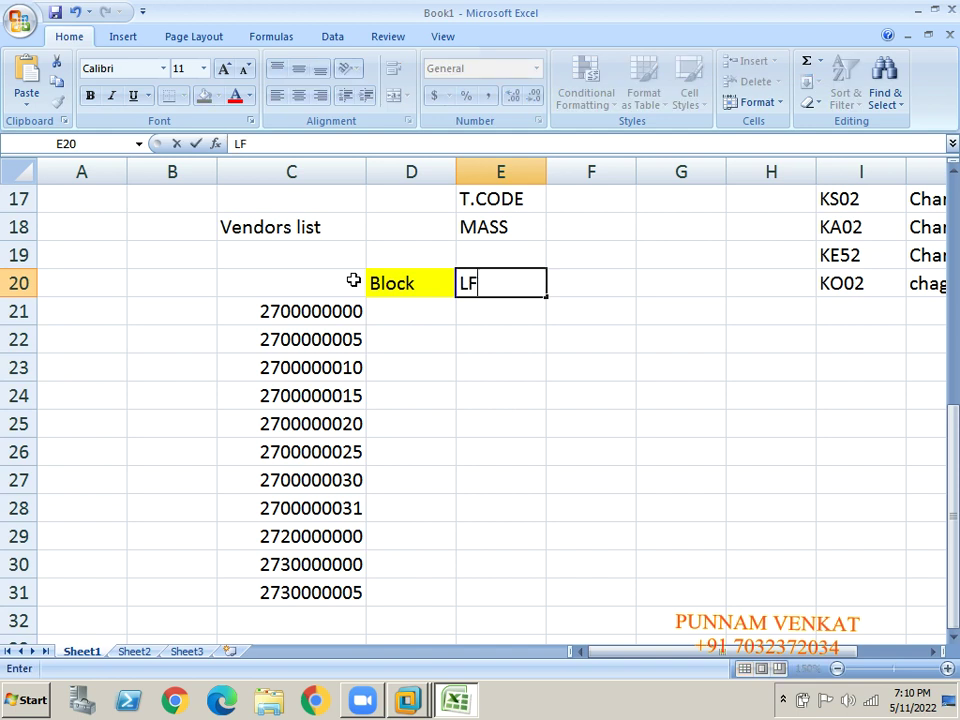
type("B1")
key("Return")
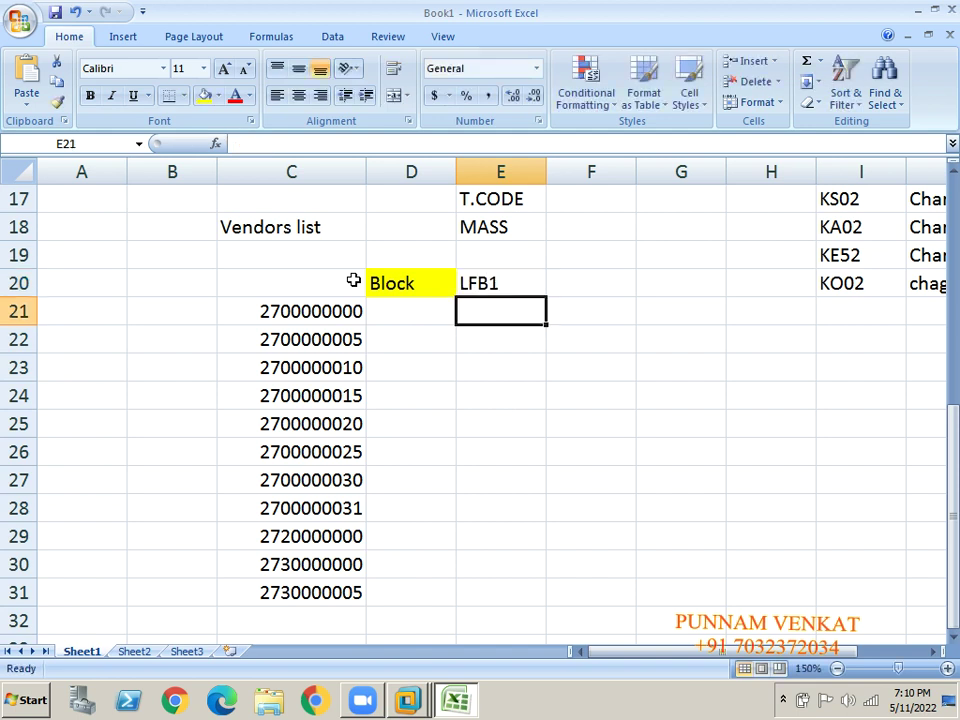
left_click(400, 284)
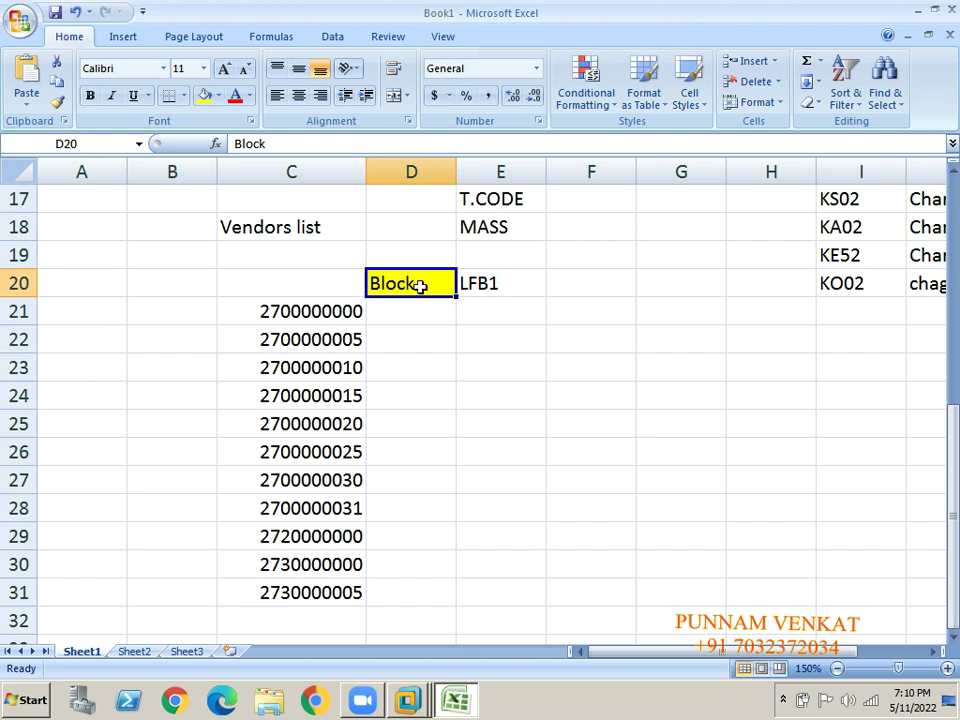
left_click(391, 332)
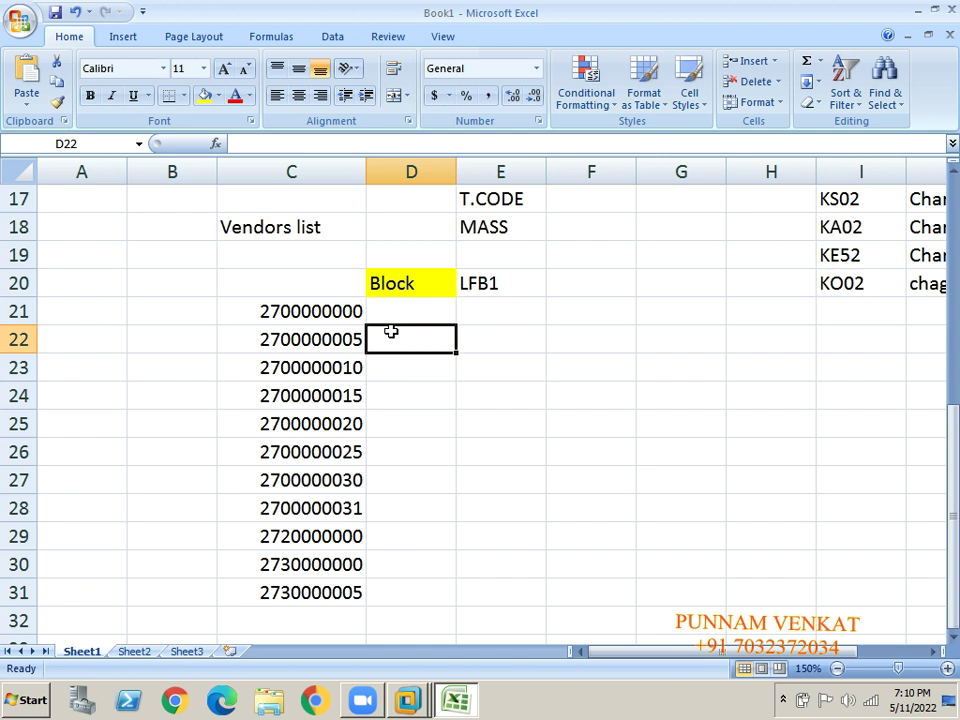
left_click(464, 338)
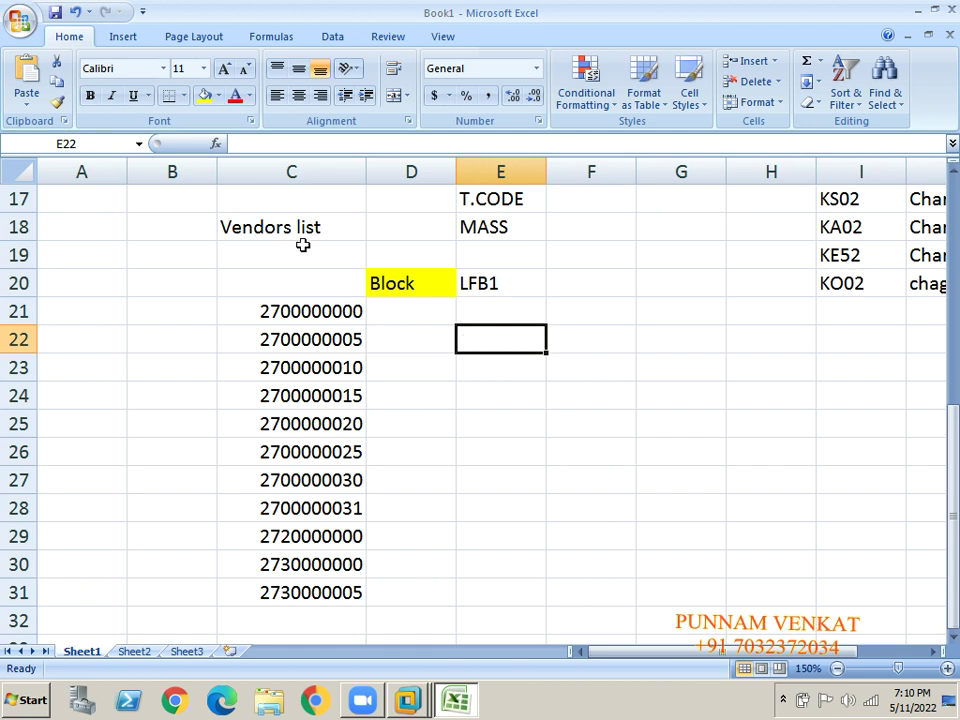
left_click(253, 219)
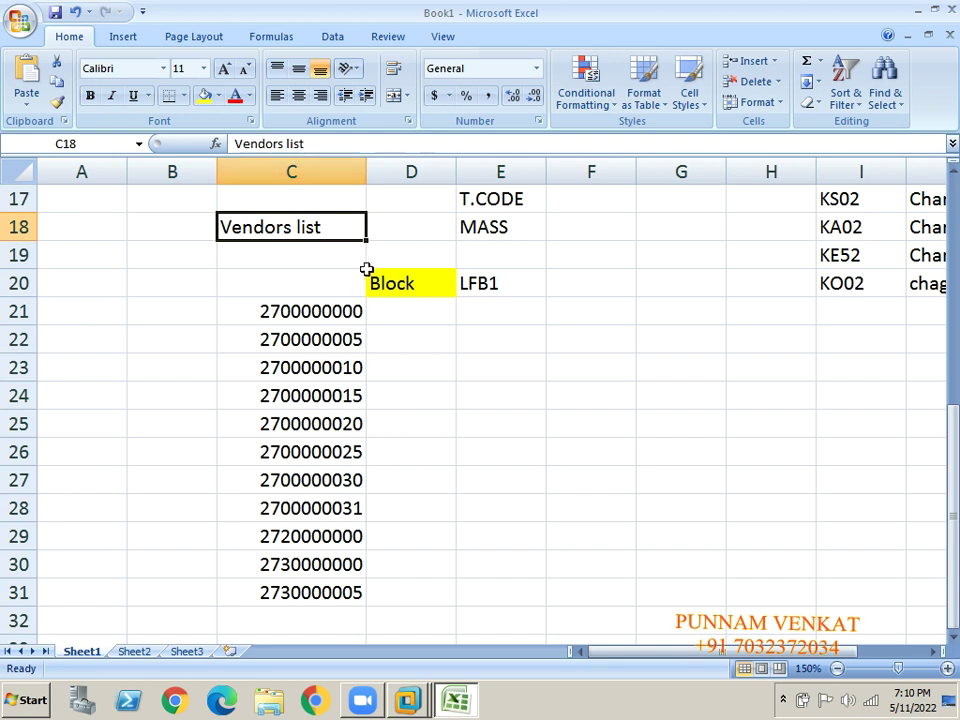
left_click(400, 293)
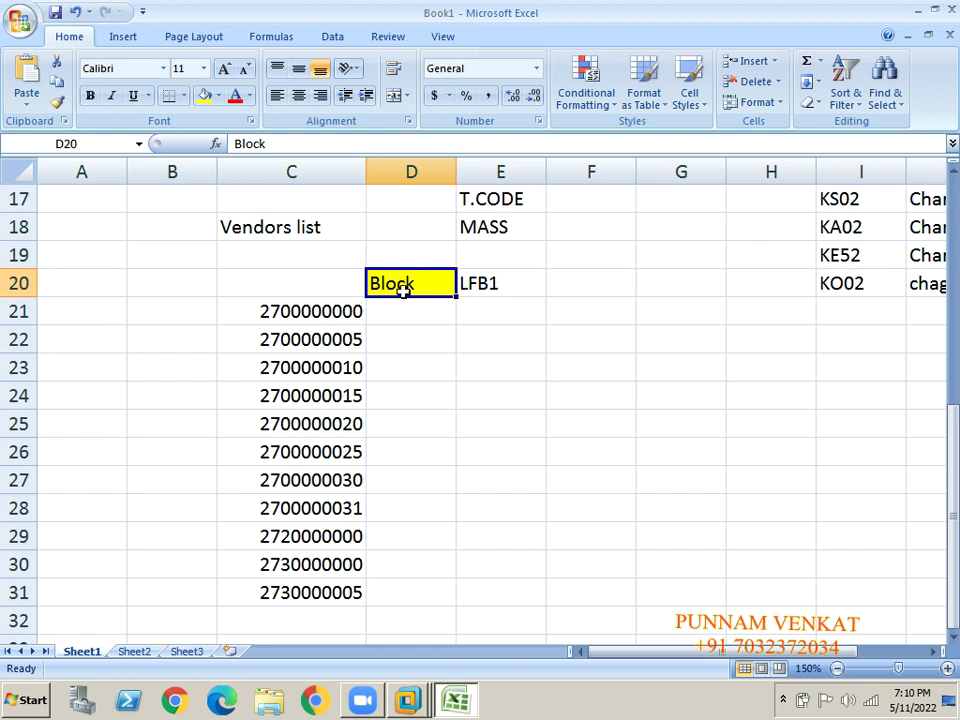
left_click(480, 292)
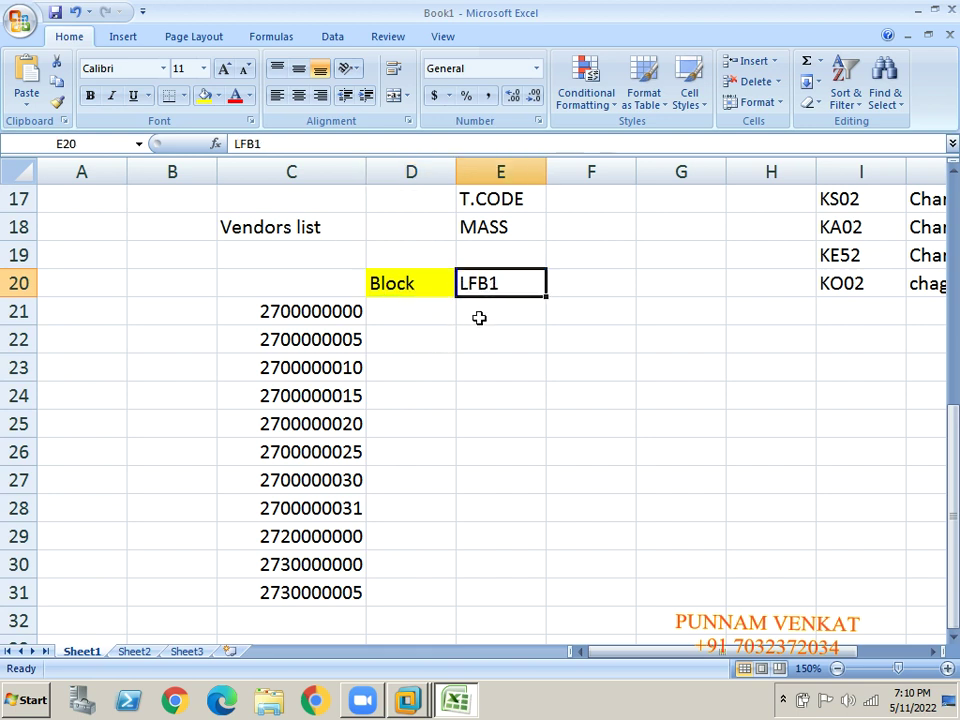
left_click(569, 288)
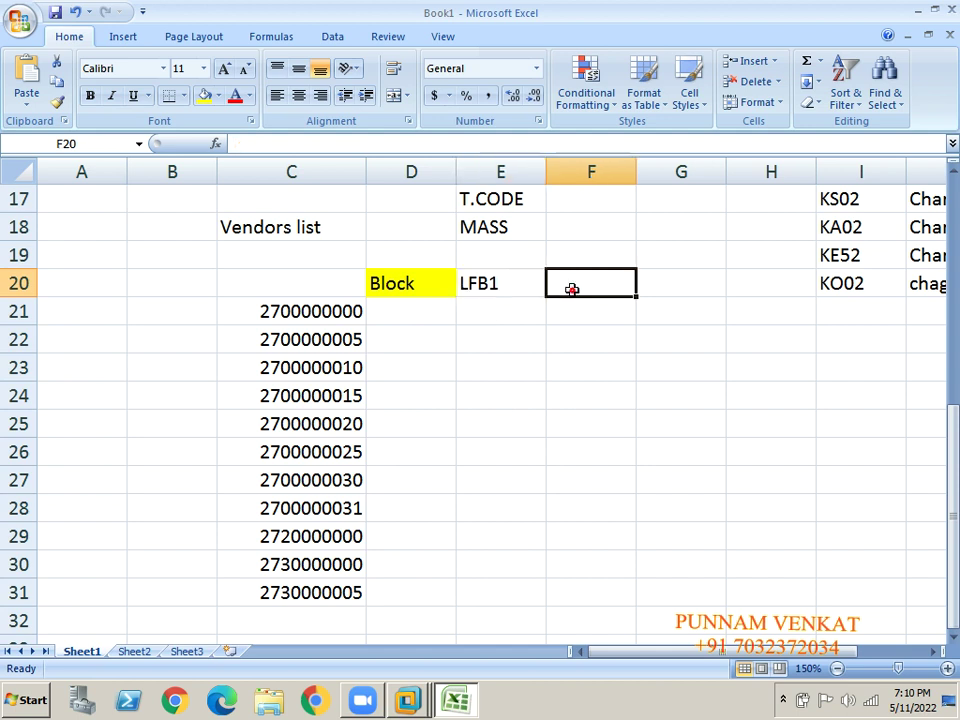
type("MASS")
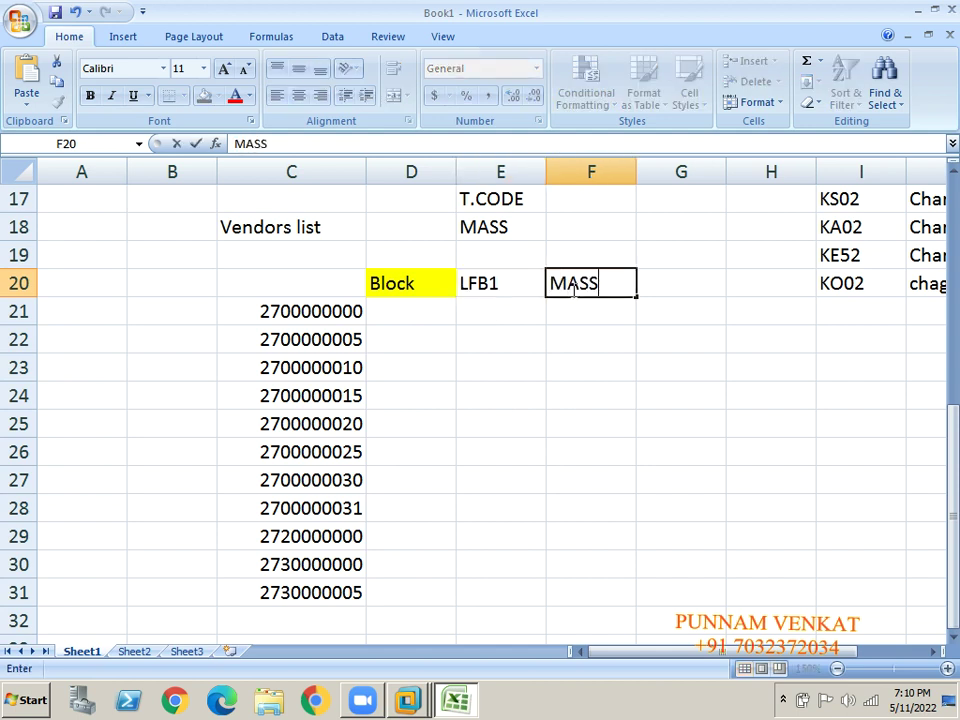
key("Return")
Label D19 and E19 with the headings Field and Table.
key("Up")
key("Up")
key("Left")
key("Left")
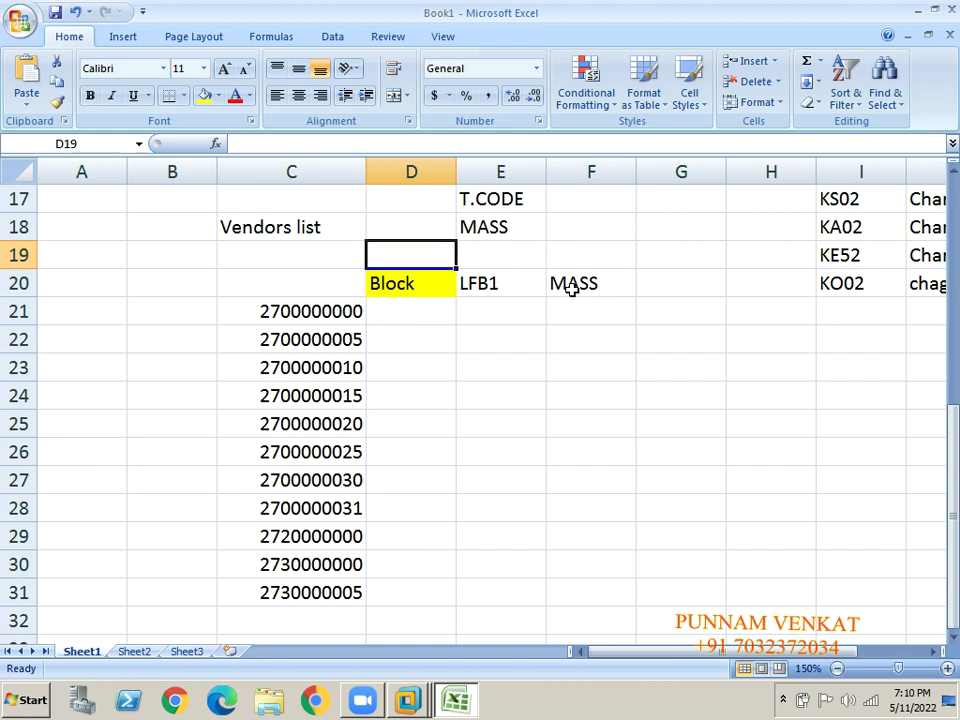
type("fILE")
key("BackSpace")
key("BackSpace")
key("BackSpace")
key("BackSpace")
type("F")
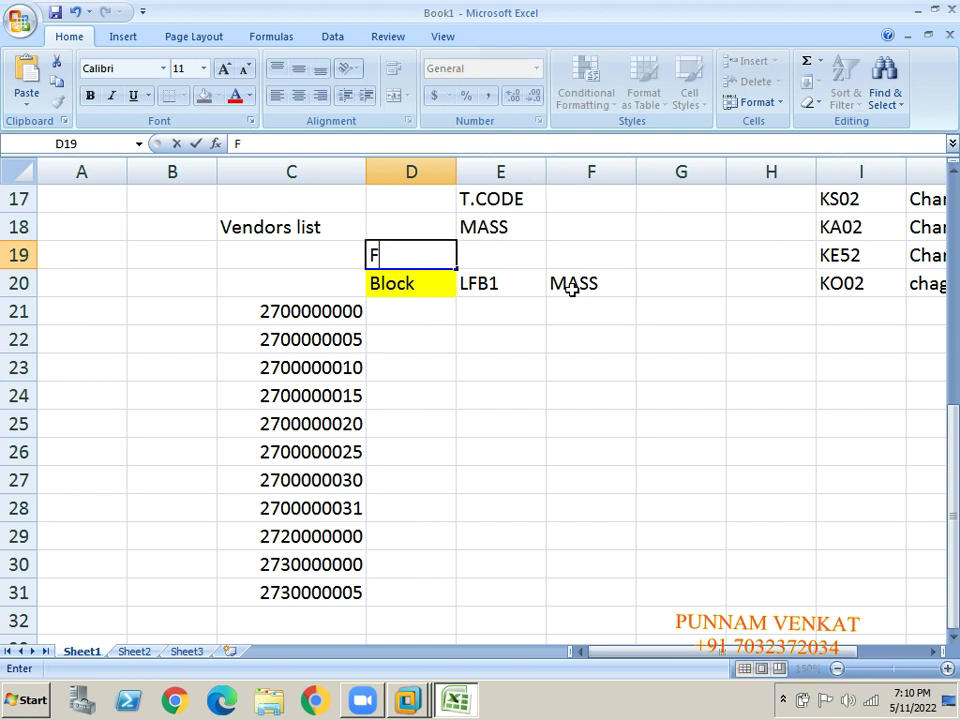
type("e")
key("BackSpace")
type("ield")
key("Return")
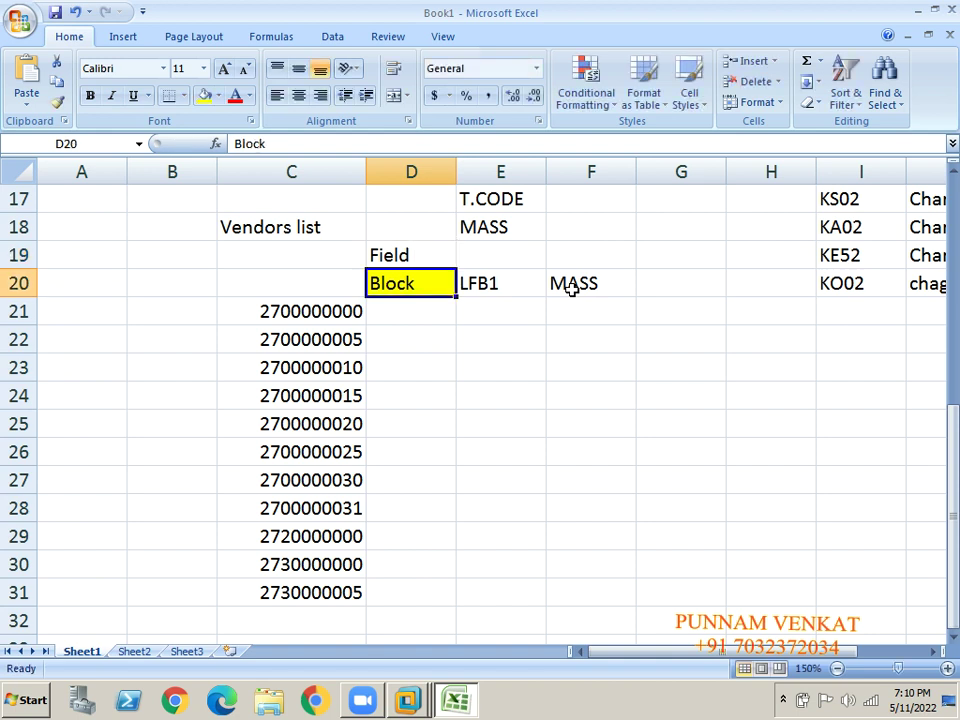
key("Up")
key("Right")
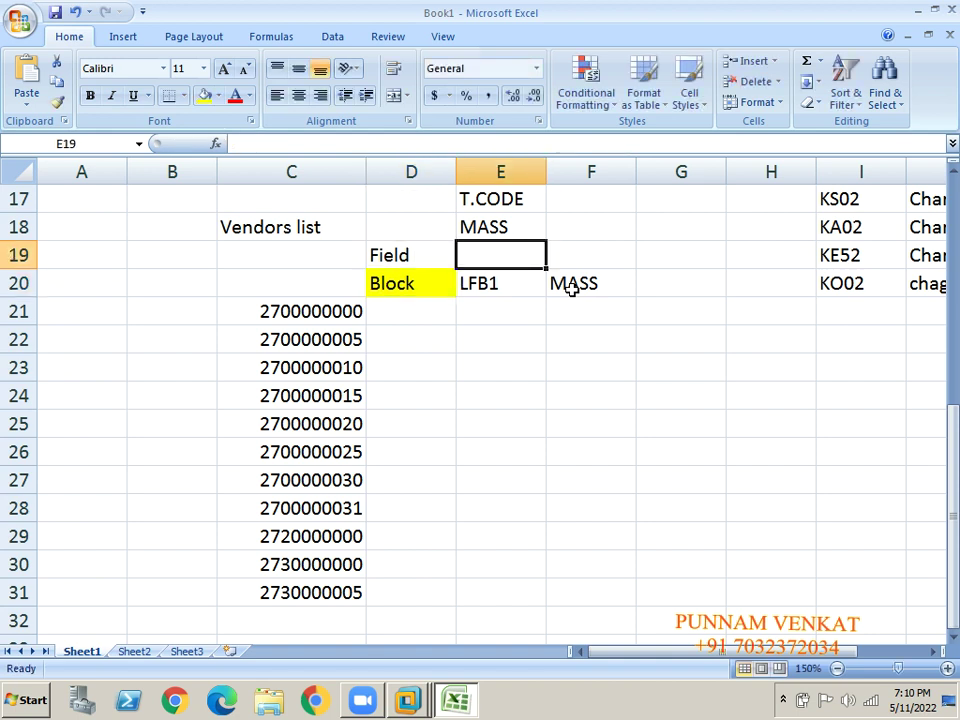
type("Table")
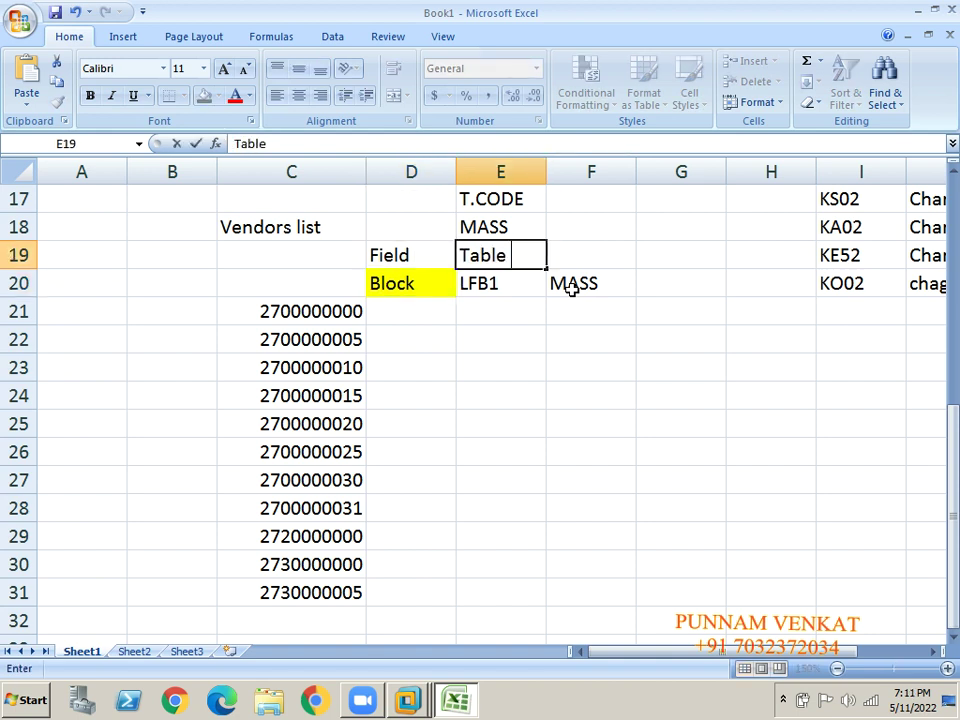
key("Return")
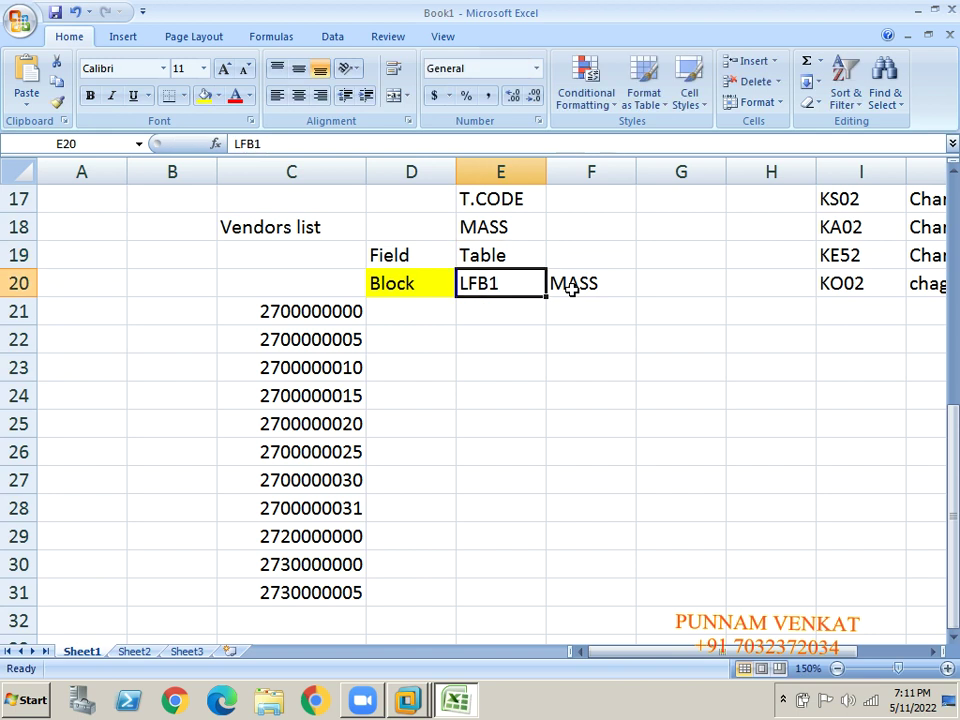
Add the T.code heading in F19 and clear the old T.CODE/MASS notes in E17:E18.
key("Right")
key("Up")
type("T.code")
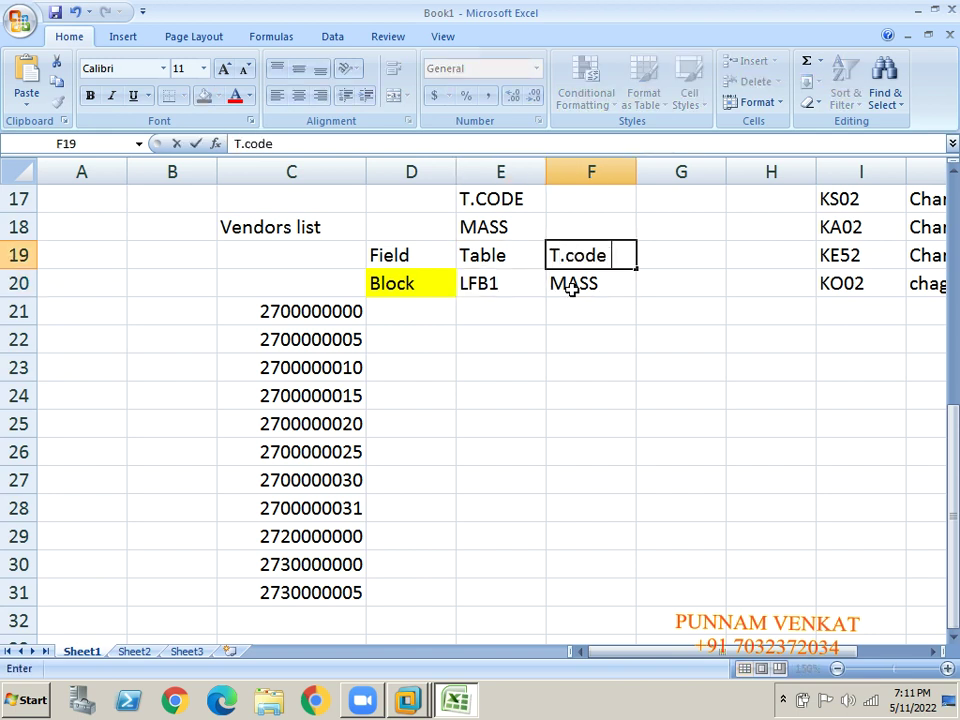
key("Return")
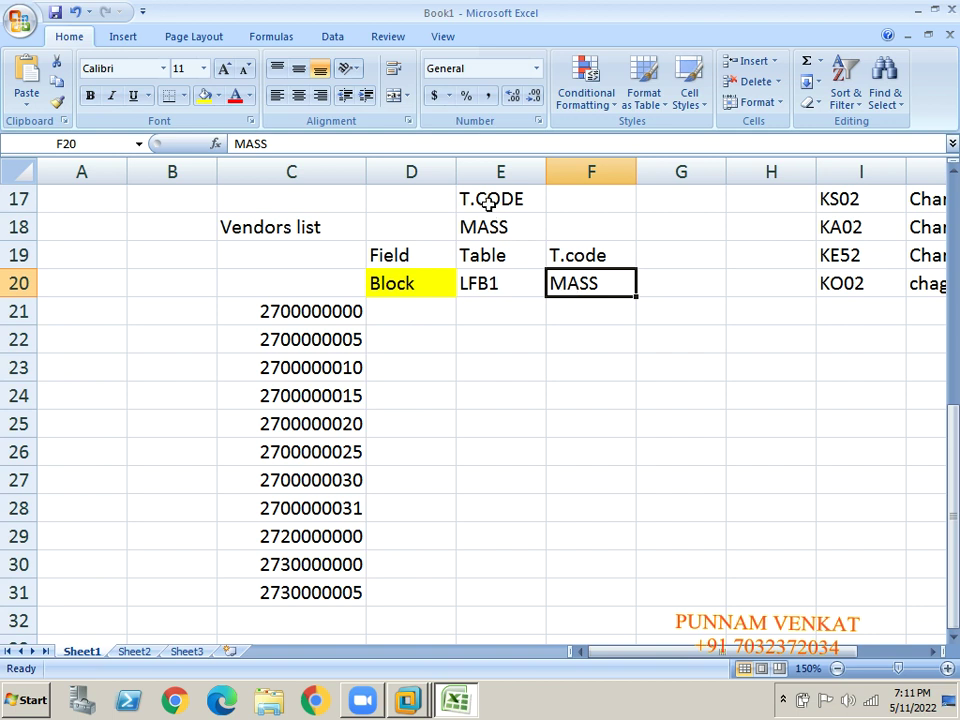
left_click_drag(489, 200, 487, 203)
key("Delete")
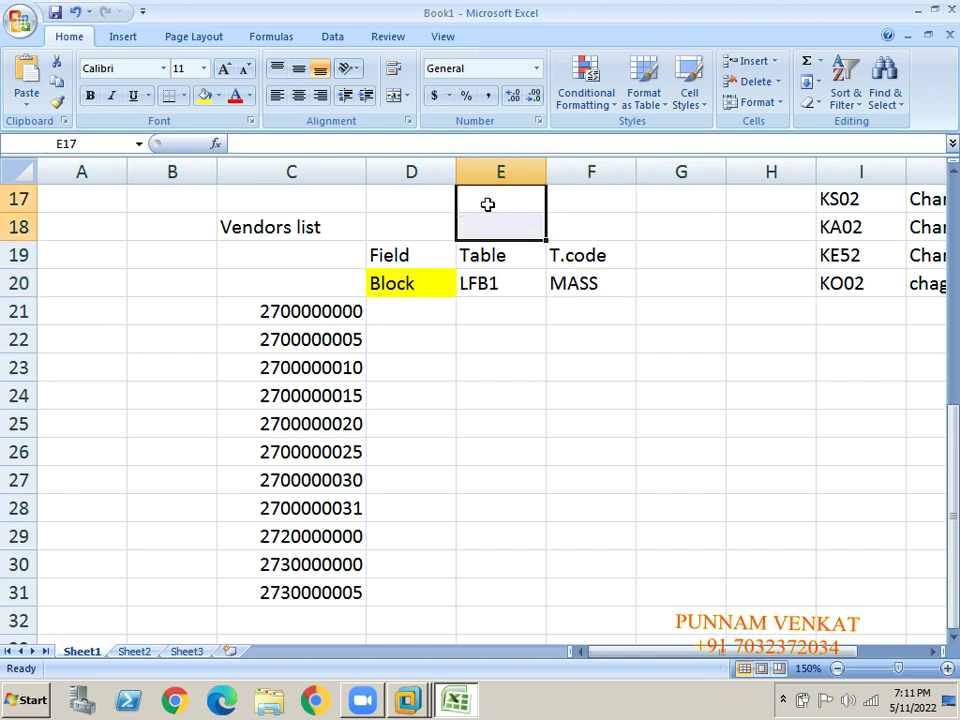
Head column C with 'Vednor Master' in C19 and clear the old Vendors title in C18.
left_click(282, 264)
type("Vn")
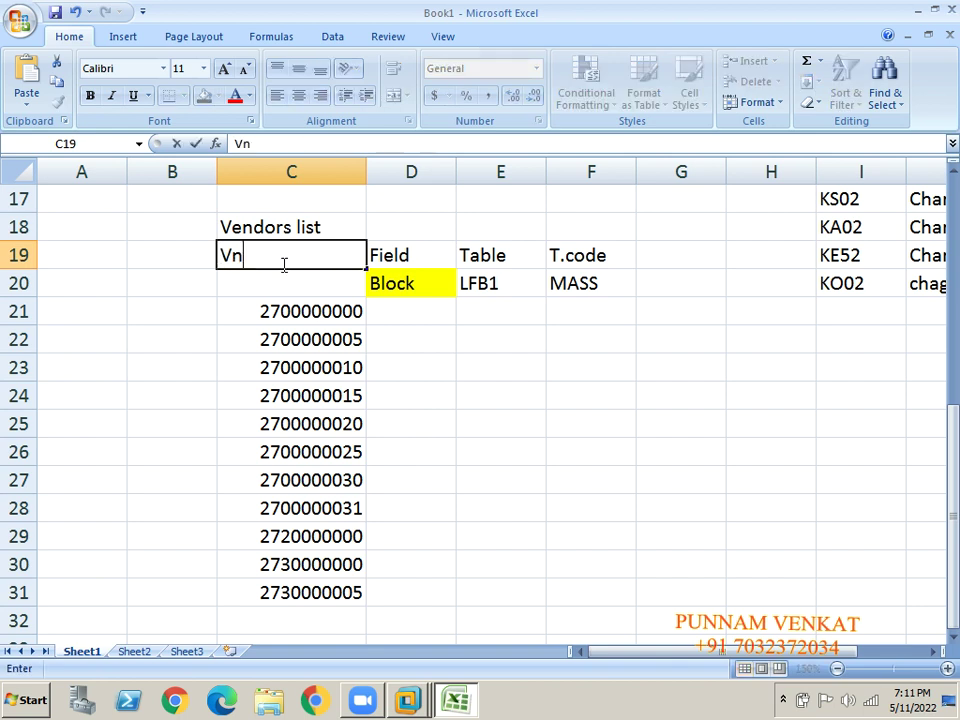
key("BackSpace")
type("ednor Master")
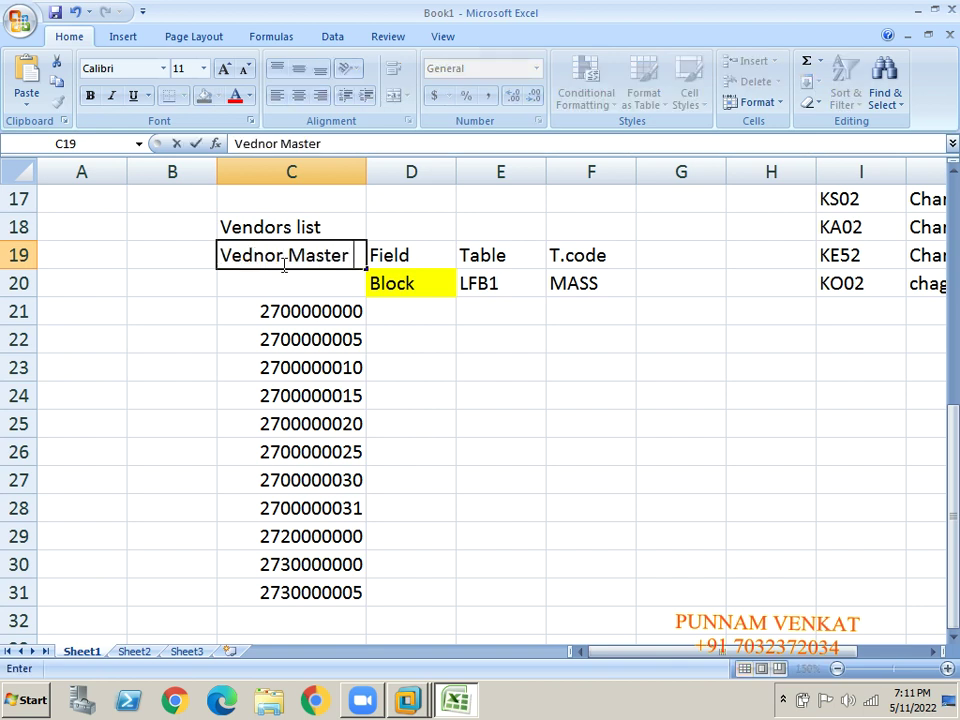
key("Return")
key("Up")
key("Up")
key("Delete")
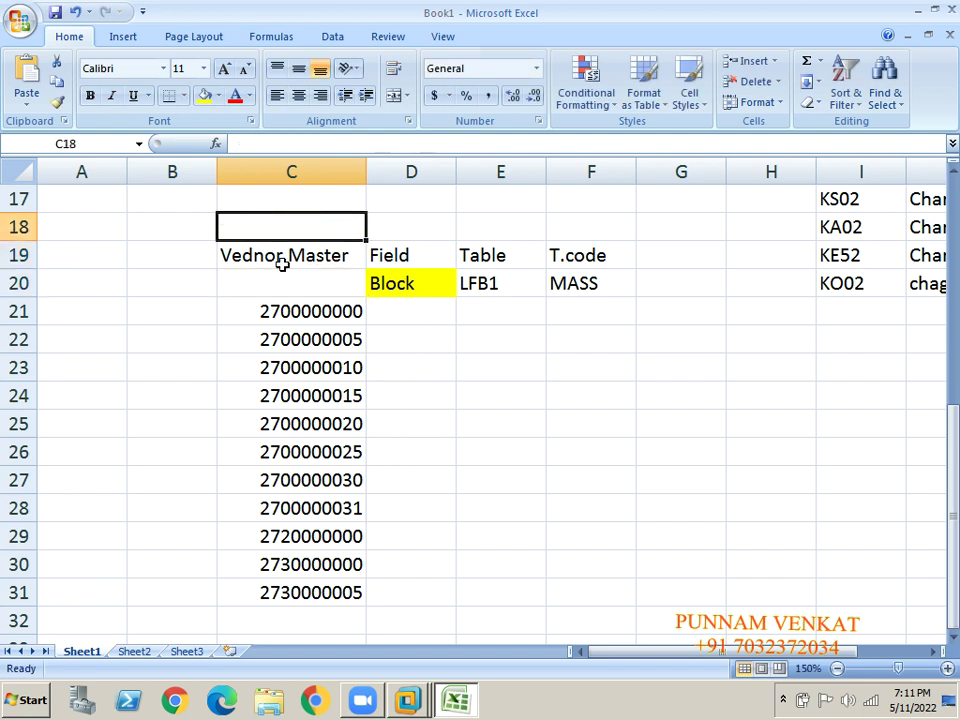
Copy the eleven vendor numbers and paste them one row higher, starting at C20.
key("Down")
key("Down")
key("Down")
key("shift+Down")
key("shift+Down")
key("shift+Down")
key("shift+Down")
key("shift+Down")
key("shift+Down")
key("shift+Down")
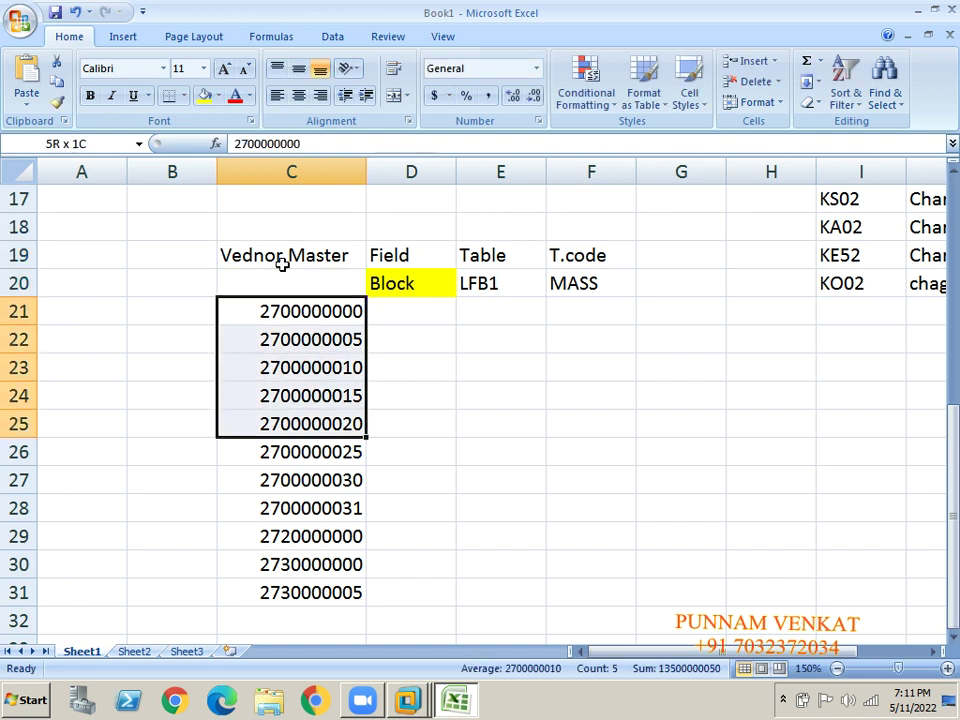
key("shift+Down")
key("shift+Down")
key("shift+Down")
key("ctrl+c")
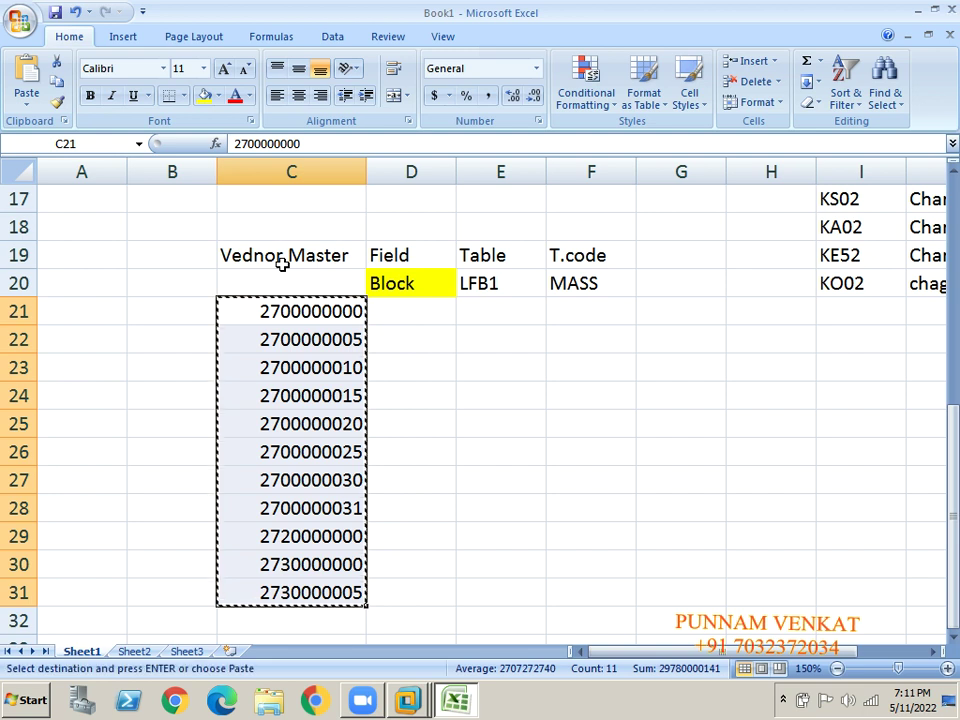
key("Up")
key("ctrl+v")
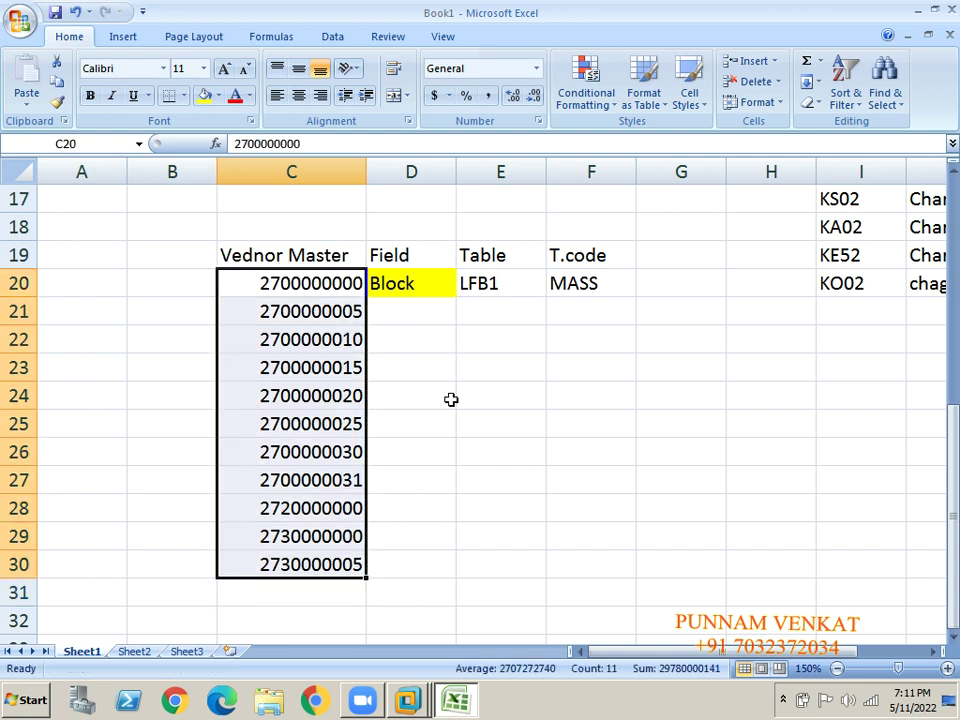
left_click(450, 398)
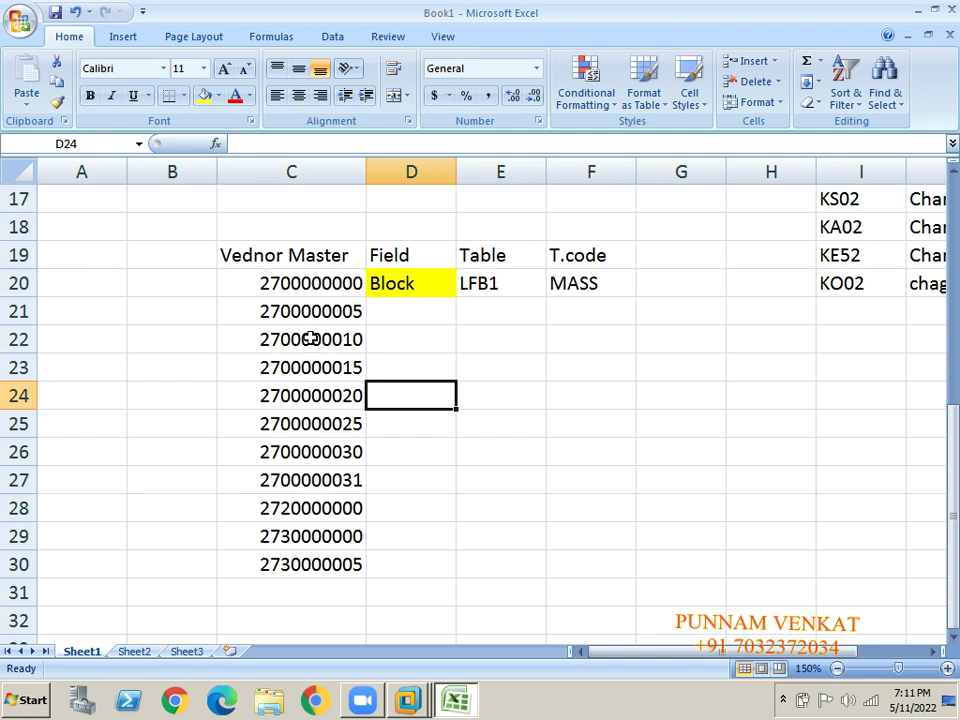
Review the Field, Table and T.code entries: Block, LFB1 and MASS.
left_click(281, 285)
key("shift+Down")
key("shift+Down")
key("shift+Down")
key("shift+Down")
key("shift+Down")
key("shift+Down")
key("shift+Down")
key("shift+Down")
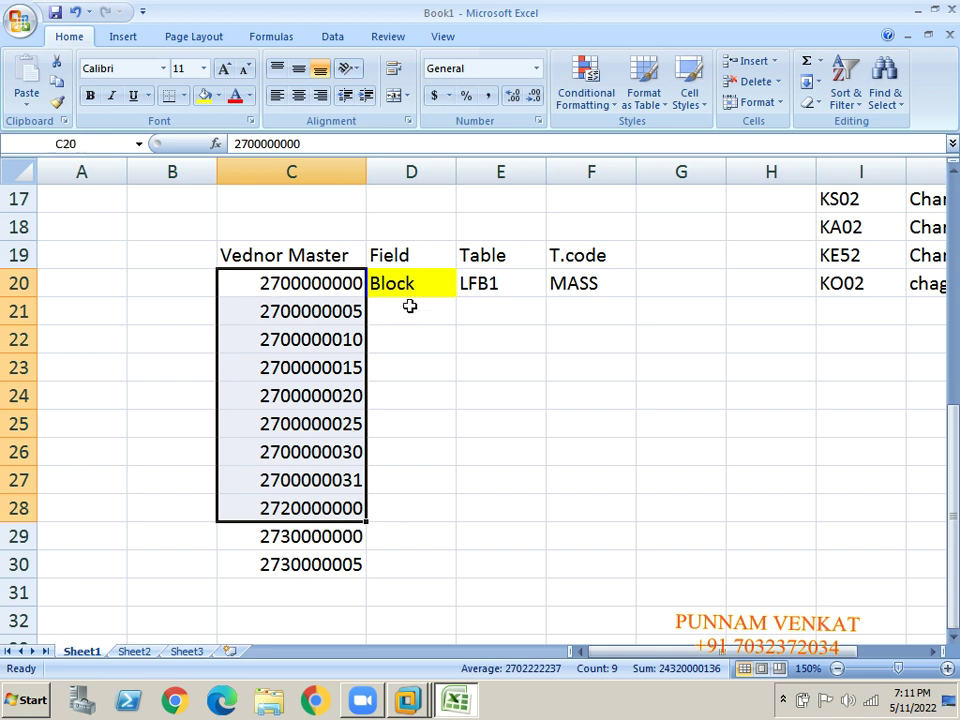
left_click(406, 258)
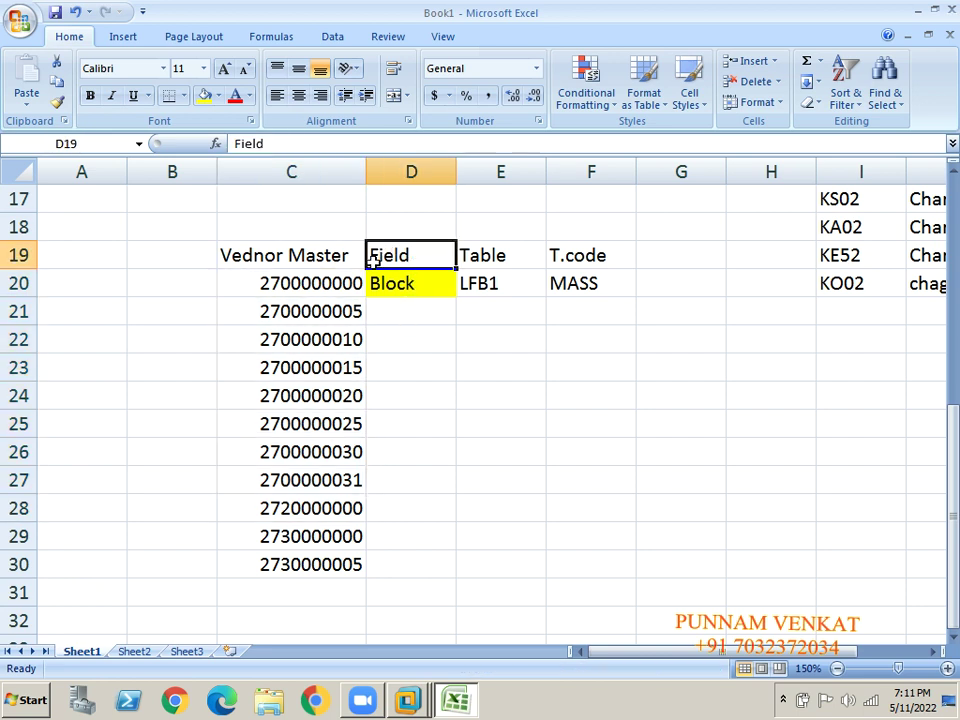
left_click(388, 287)
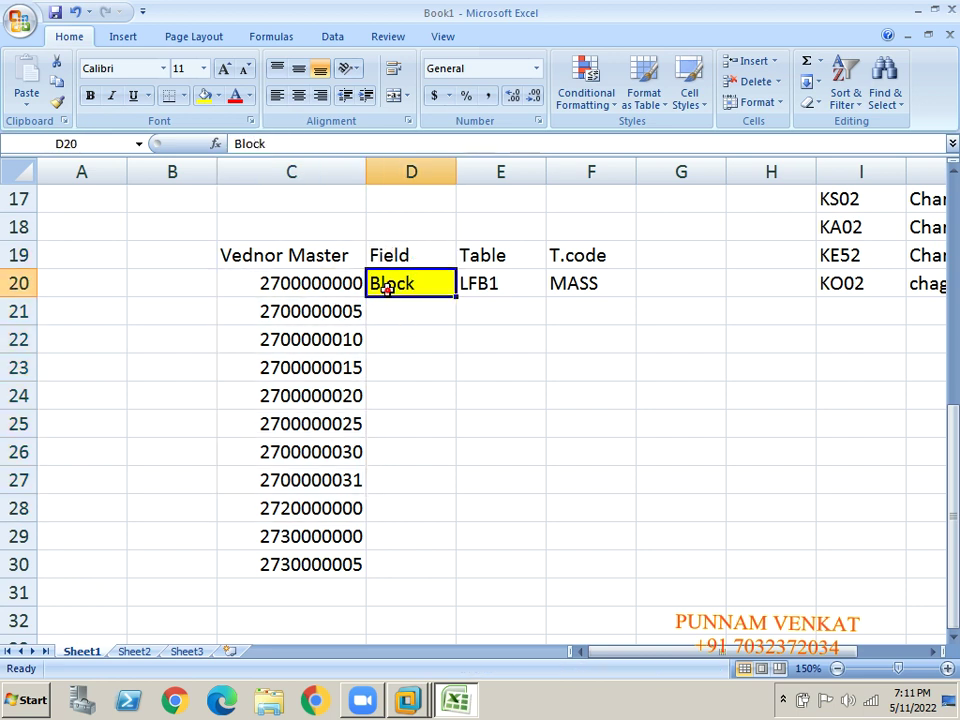
left_click(393, 256)
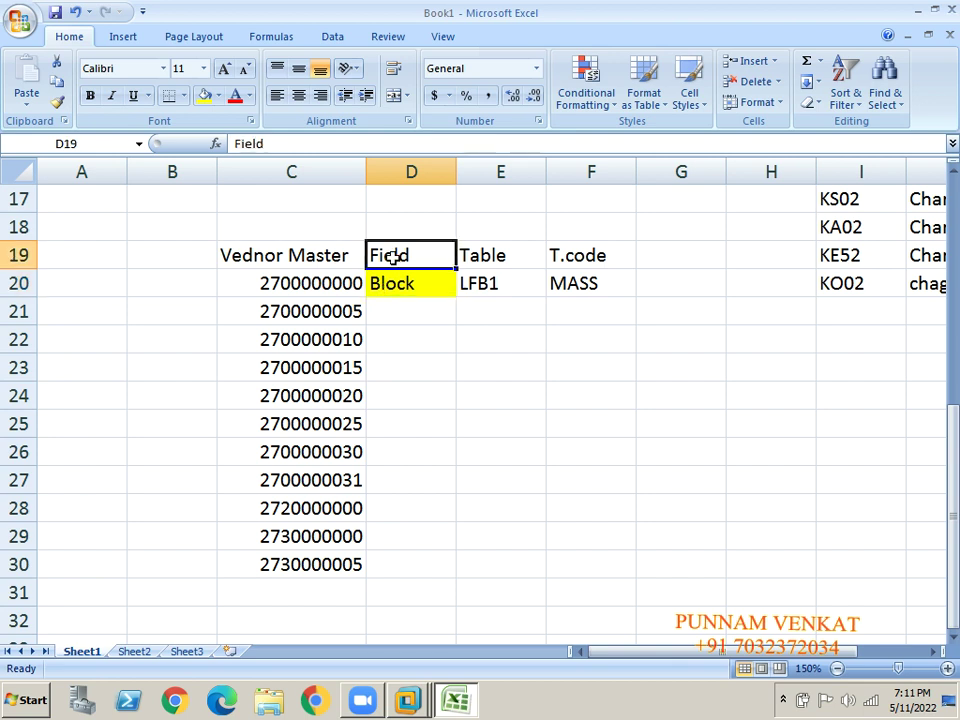
left_click(393, 283)
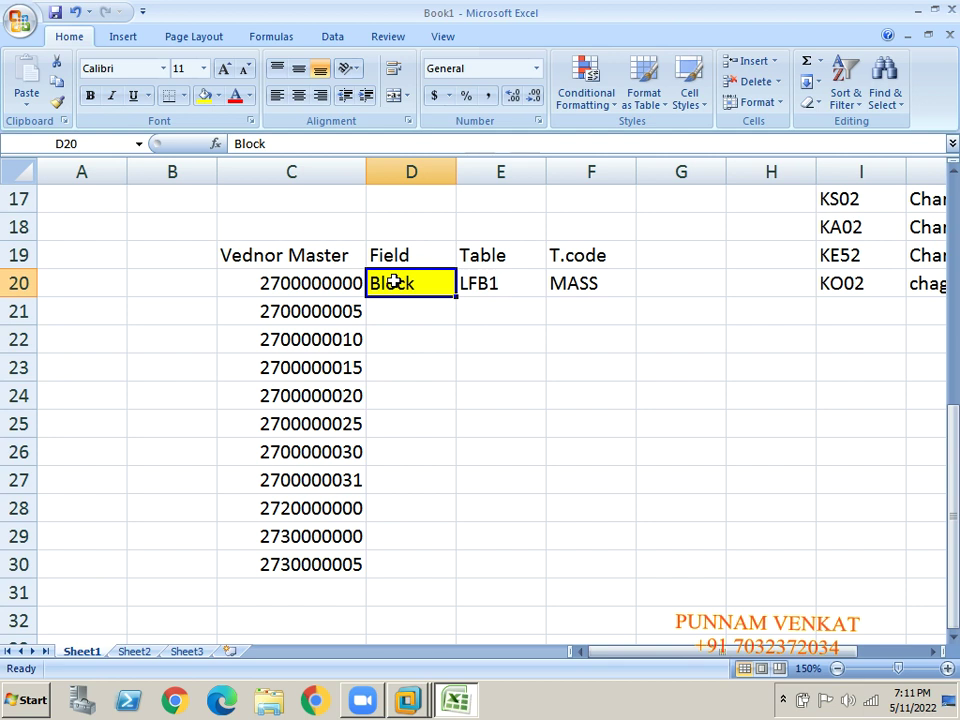
left_click(484, 283)
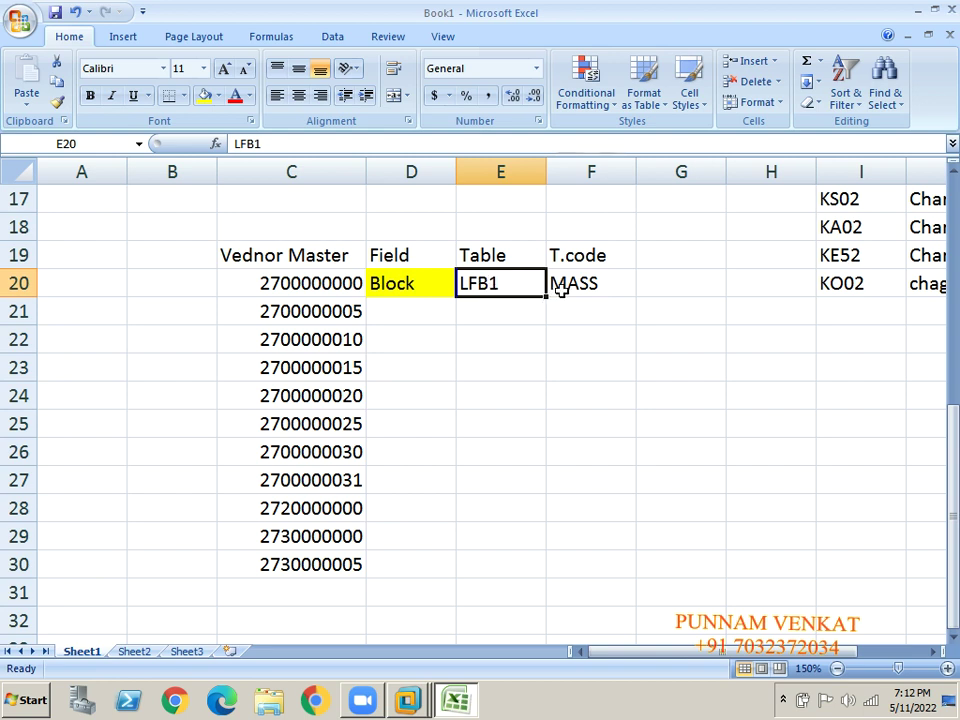
left_click(585, 254)
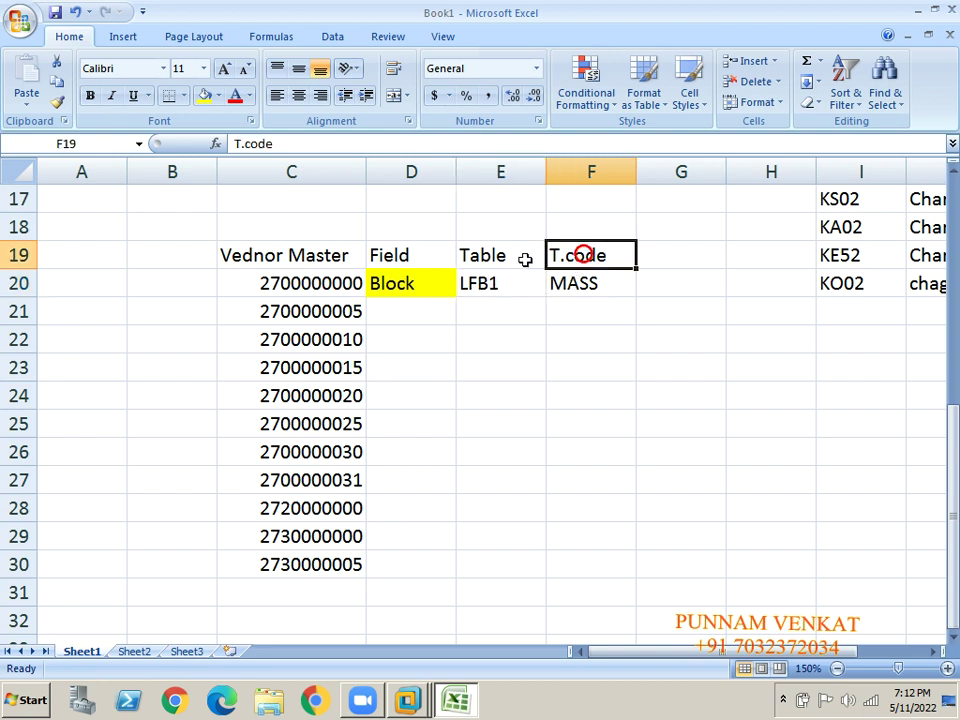
left_click(603, 284)
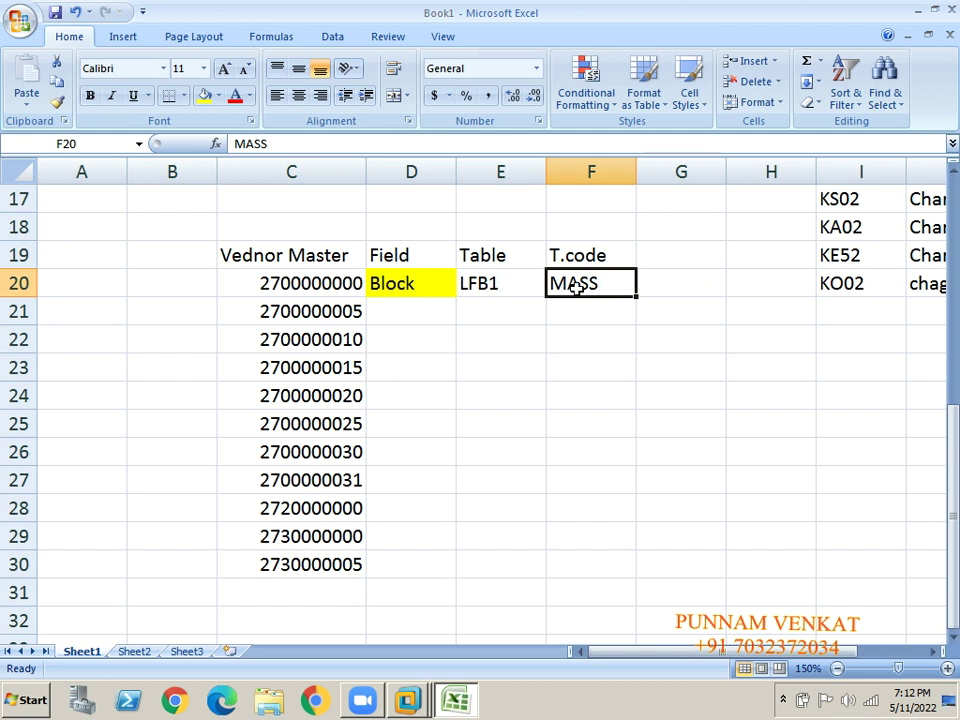
left_click(531, 317)
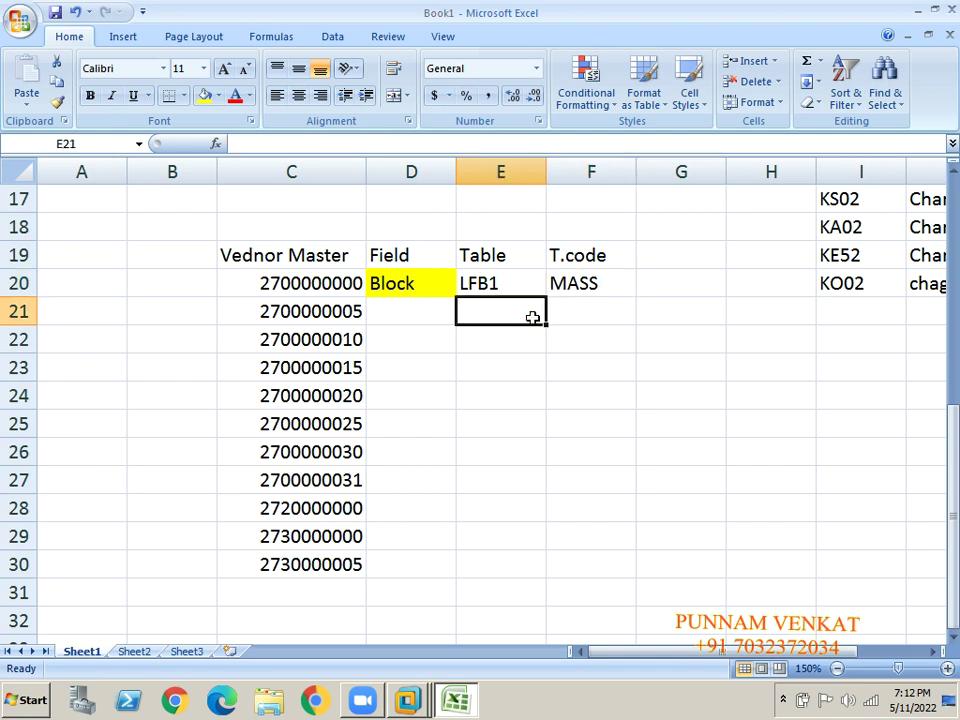
Copy the transaction code MASS from F20 and switch to SAP.
left_click(257, 249)
left_click_drag(253, 238, 252, 236)
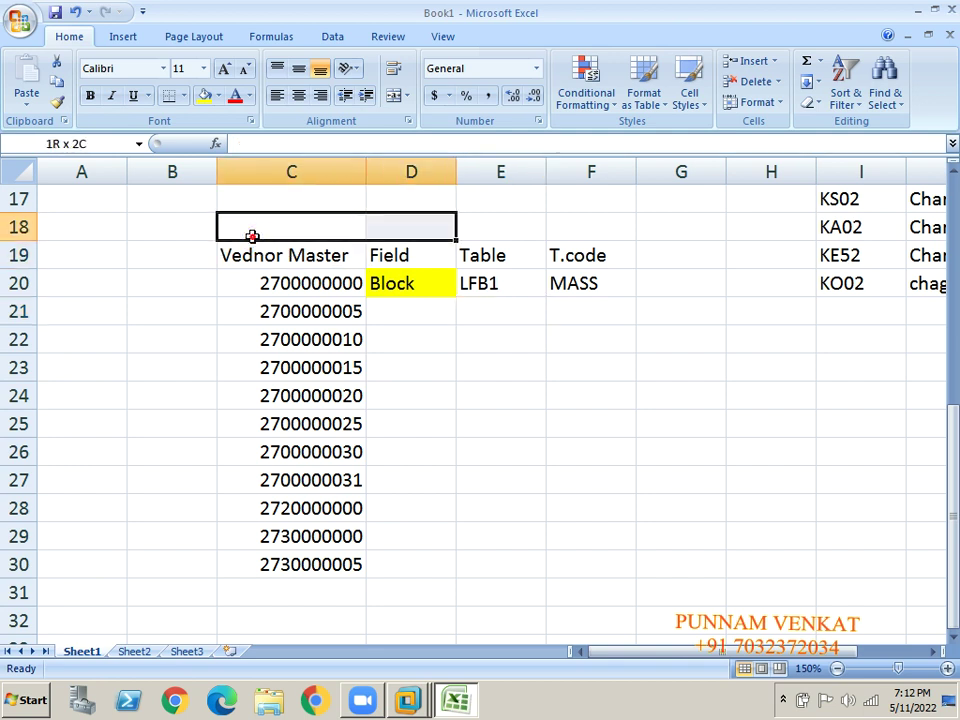
key("shift+Right")
key("shift+Right")
key("shift+Right")
key("shift+Down")
key("shift+Down")
key("shift+Down")
key("shift+Down")
key("shift+Down")
key("shift+Down")
key("shift+Down")
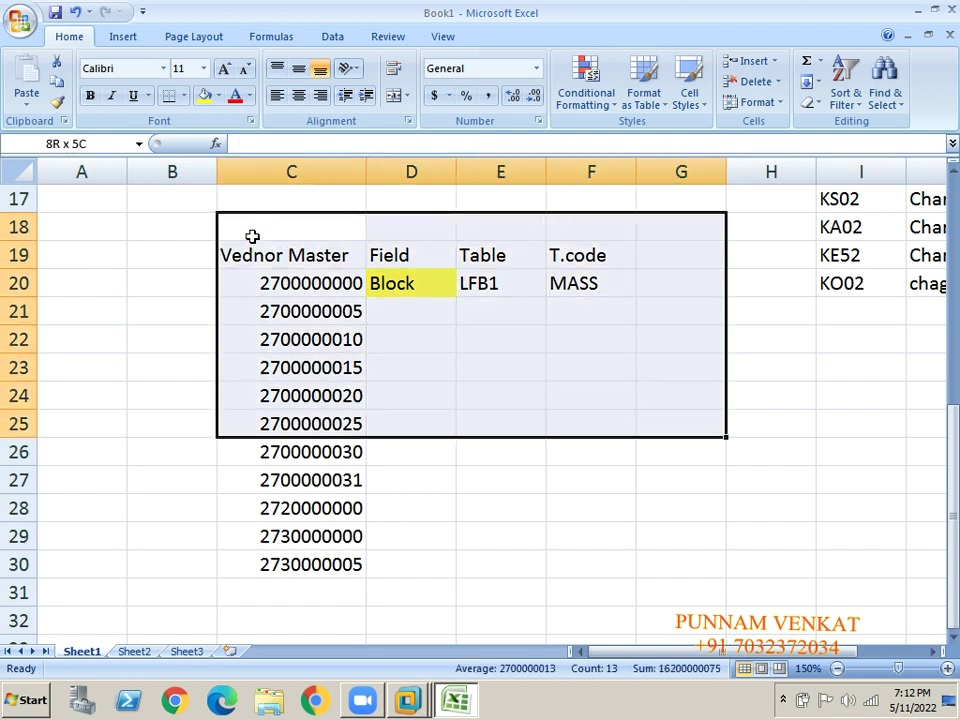
key("shift+Down")
key("shift+Down")
key("shift+Down")
key("shift+Down")
key("shift+Down")
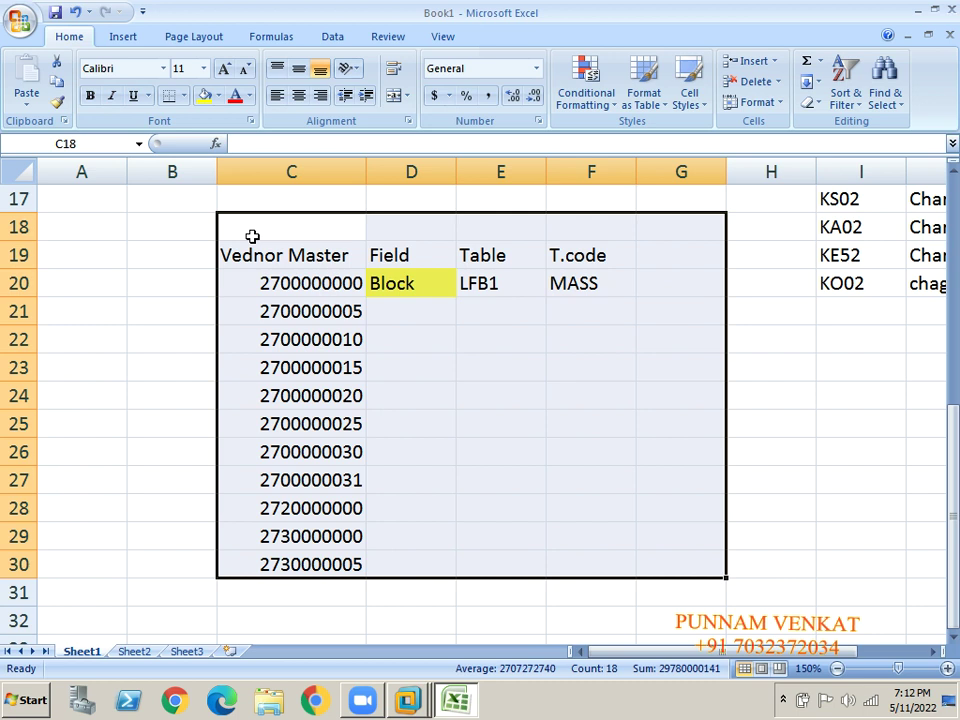
left_click(604, 273)
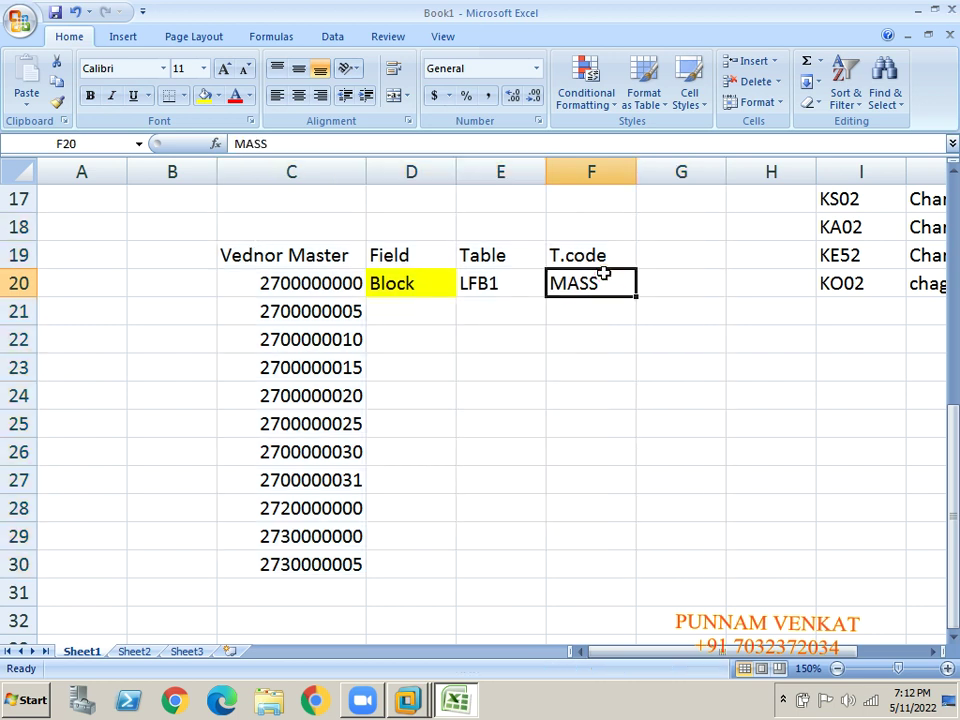
key("ctrl+c")
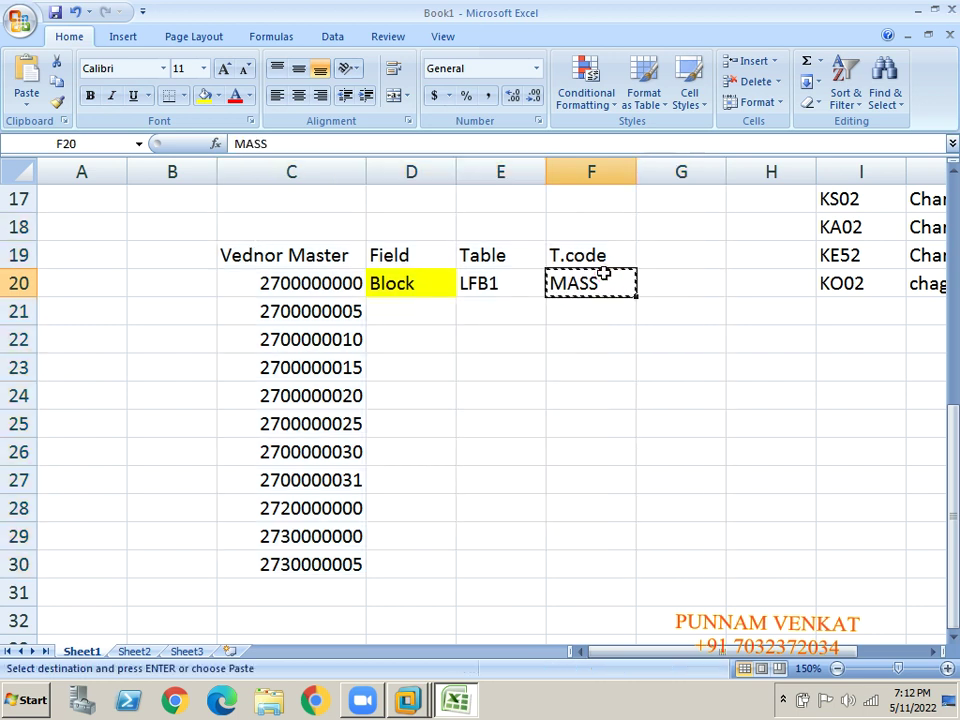
key("alt+Tab")
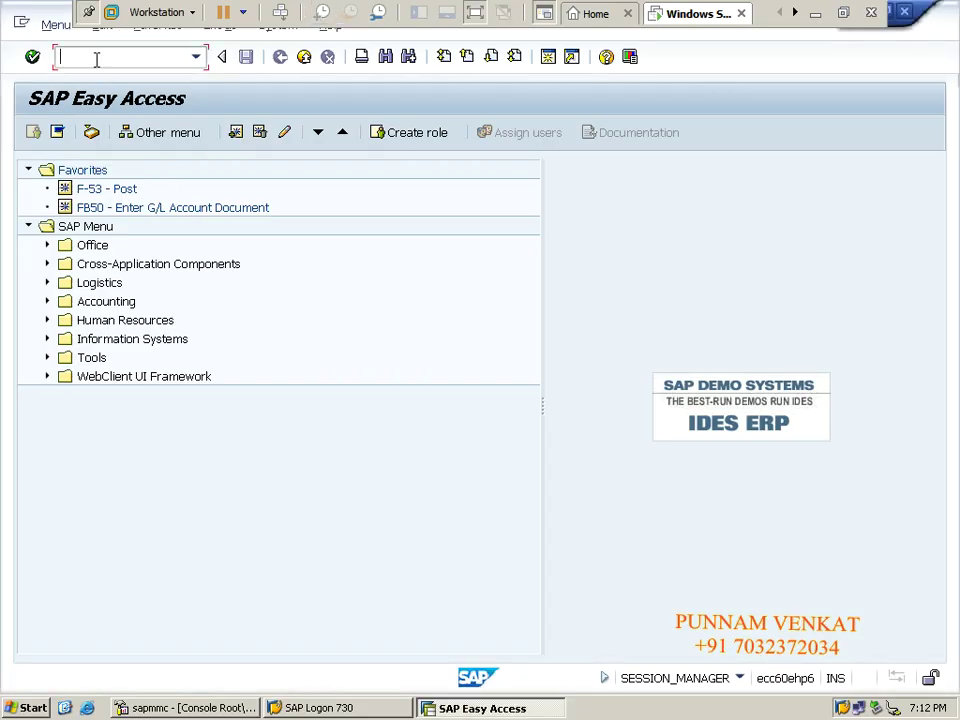
Run transaction MASS from the SAP command field.
type("MASS")
key("Return")
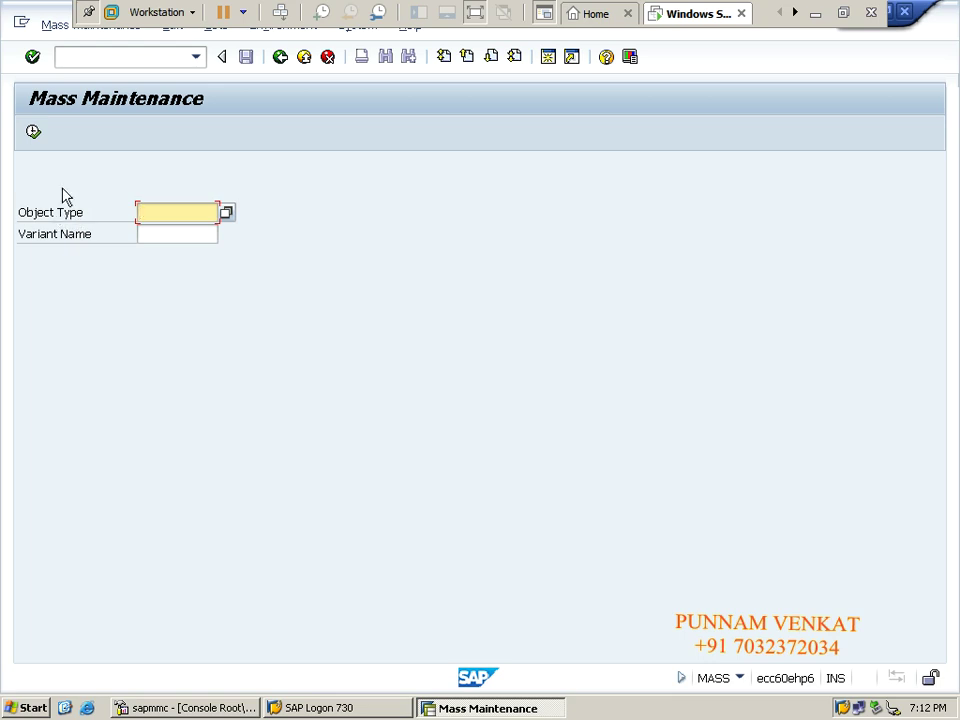
Choose LFA1 Vendors from the Object Type list, then go back to SAP Easy Access.
left_click(229, 212)
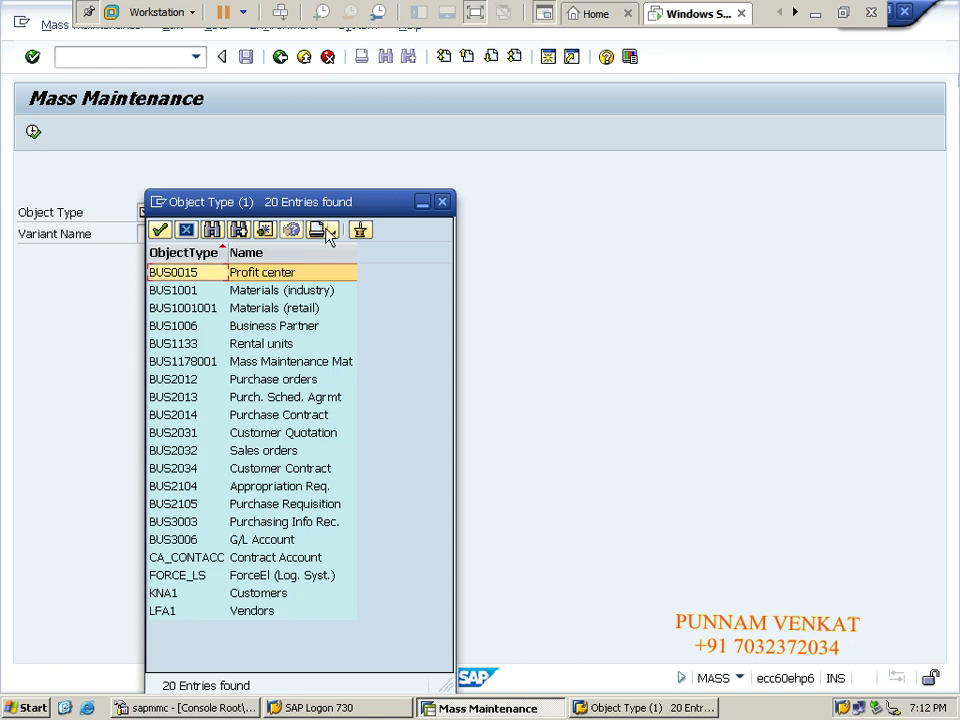
left_click_drag(318, 204, 511, 146)
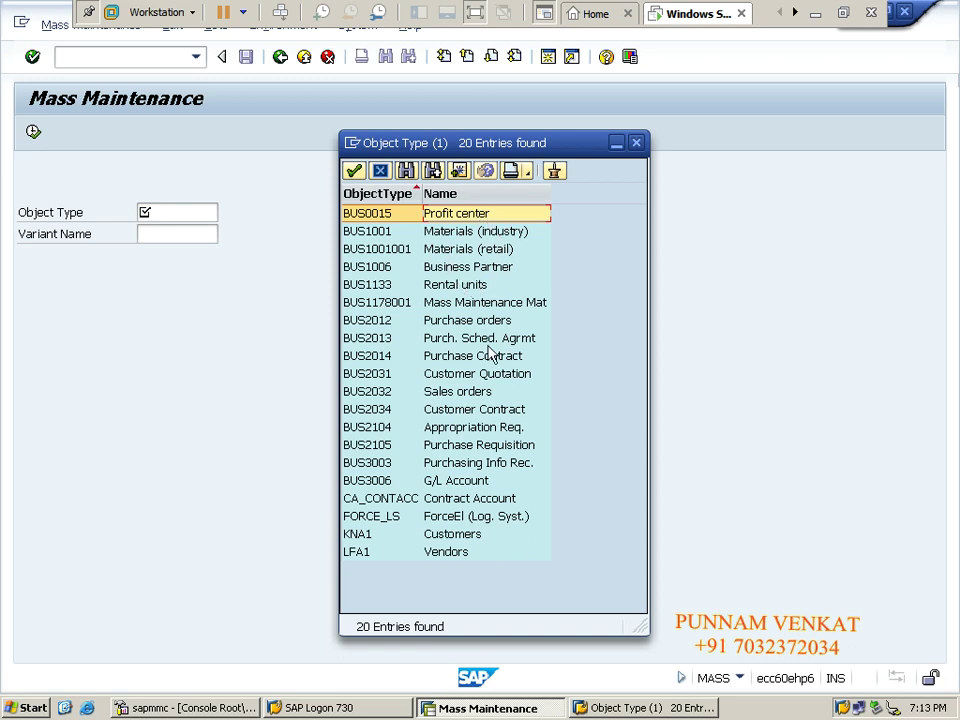
left_click(455, 481)
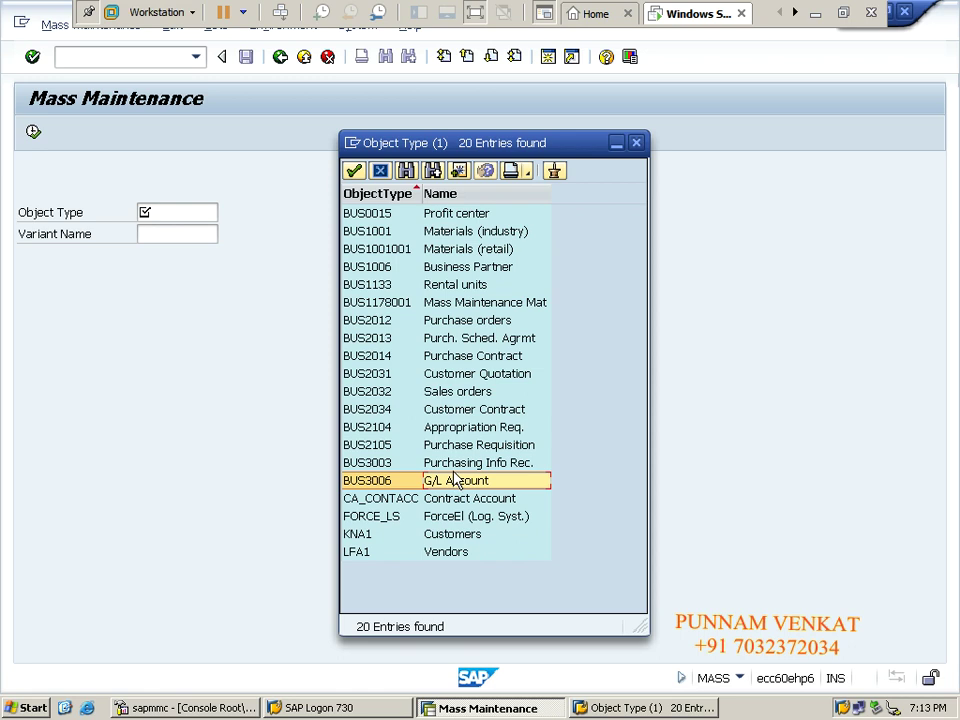
left_click(453, 536)
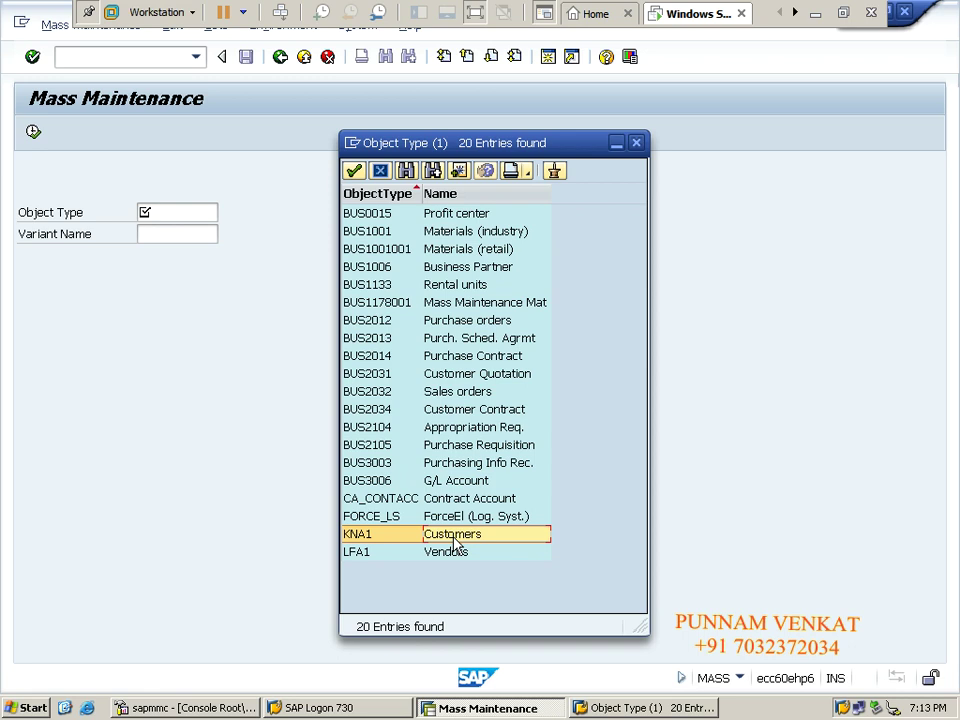
left_click(445, 553)
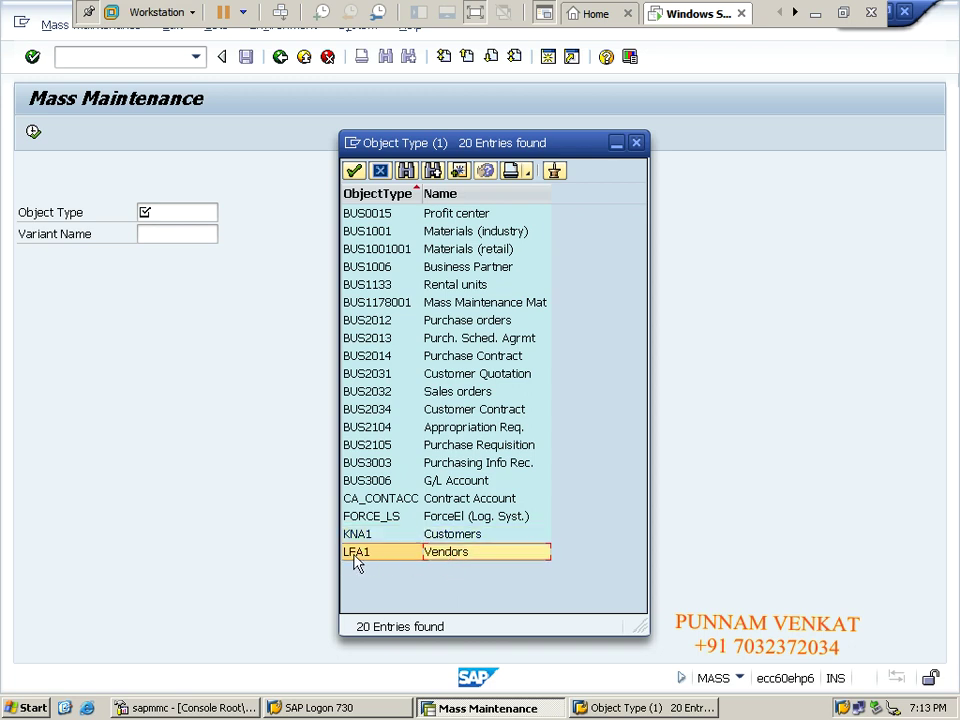
double_click(455, 563)
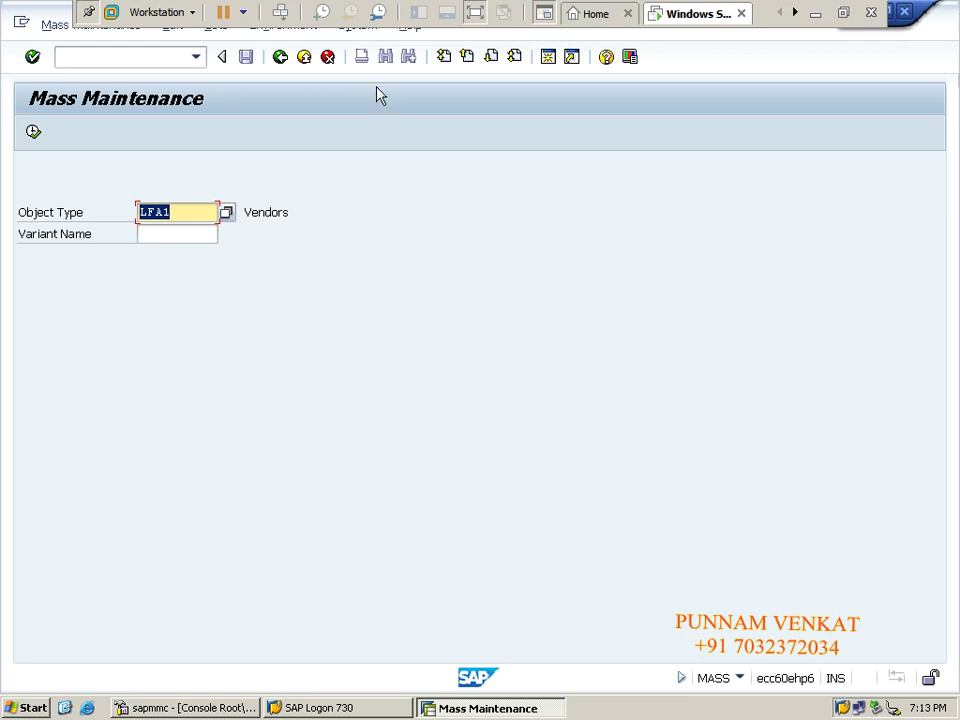
left_click(281, 57)
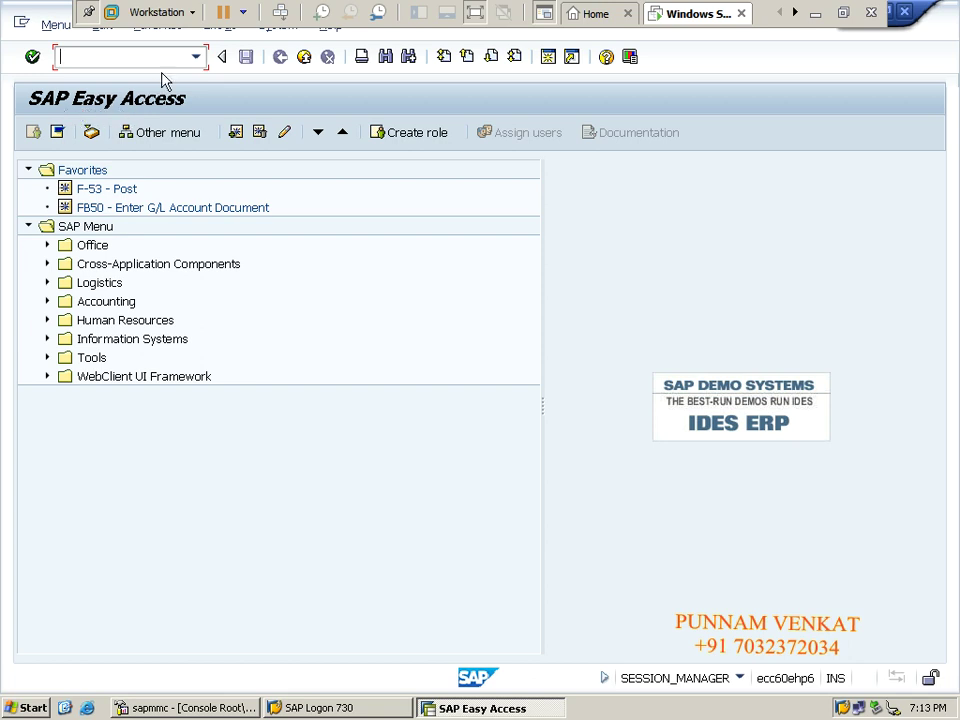
Reopen MASS from recent transactions and set the object type to LFA1 Vendors.
left_click(195, 57)
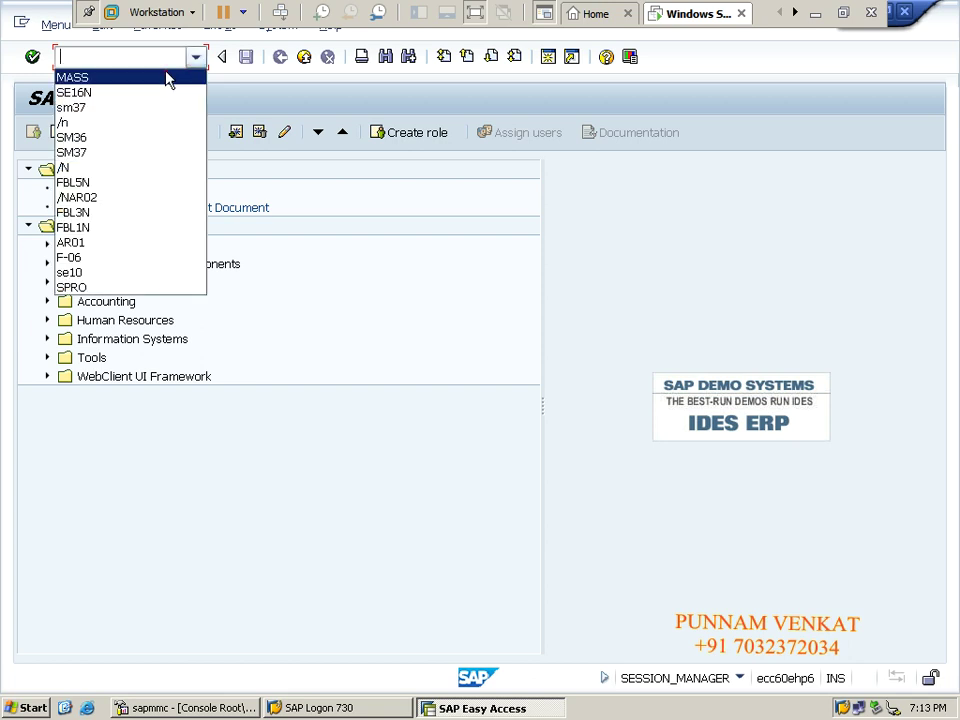
left_click(167, 78)
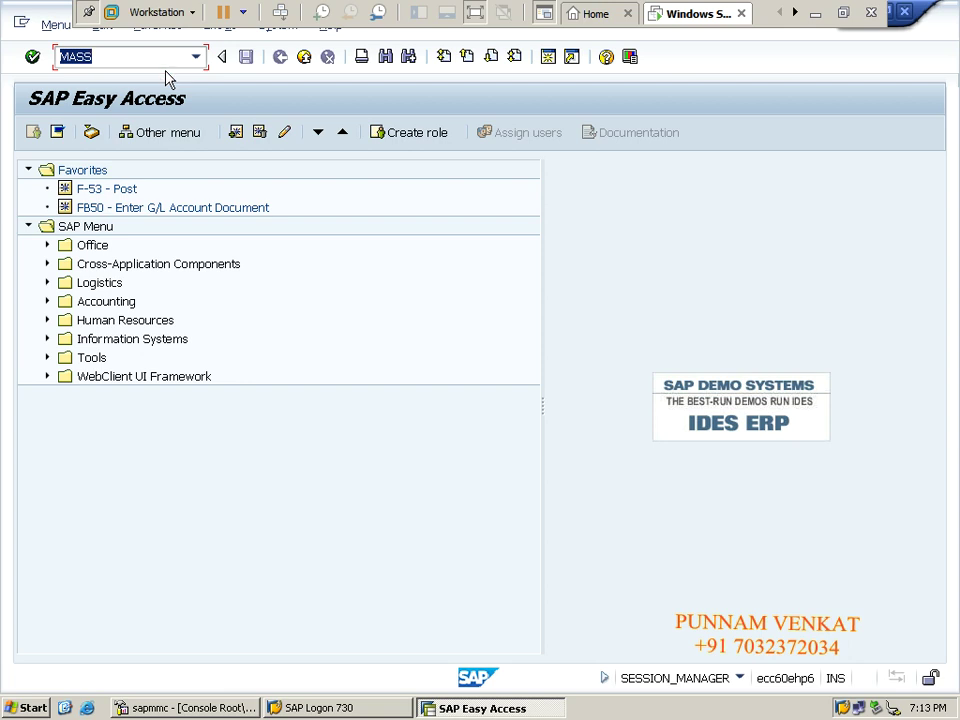
key("Return")
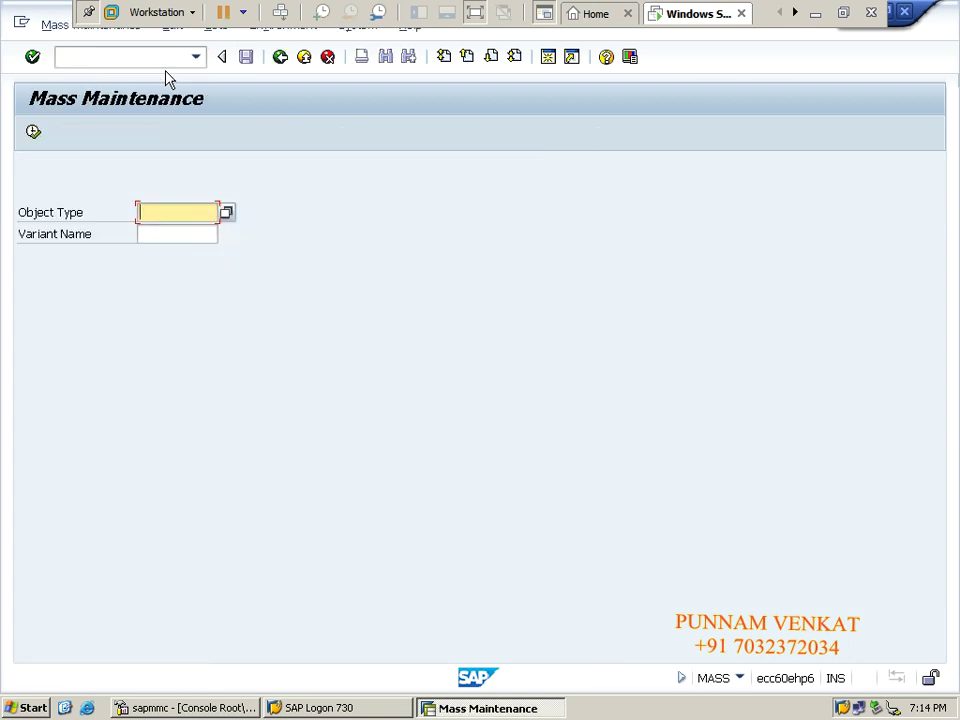
left_click(226, 212)
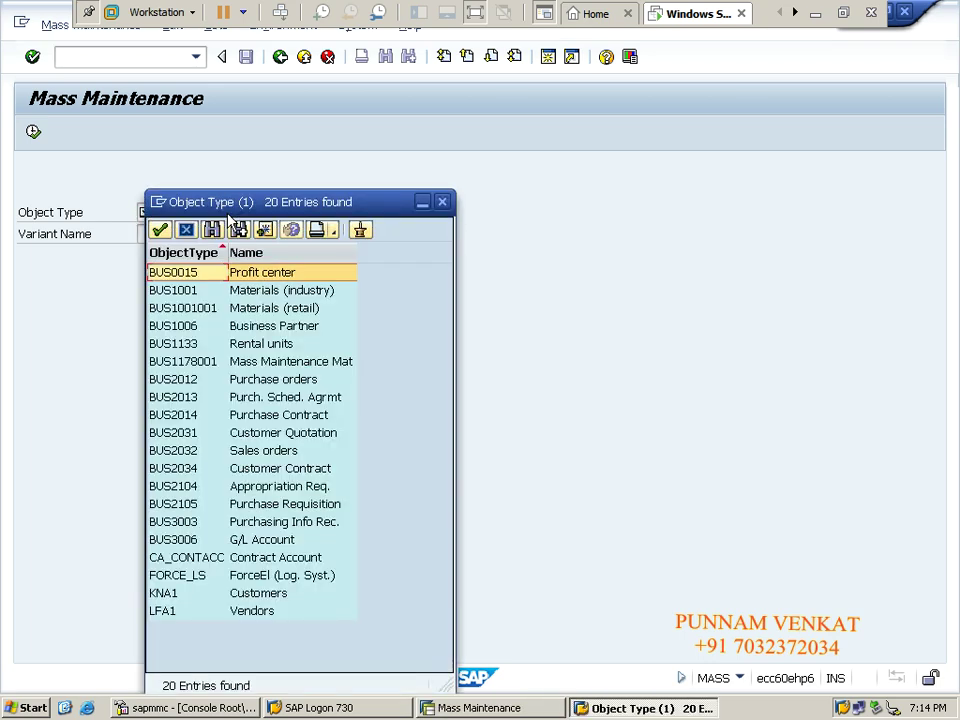
left_click(247, 611)
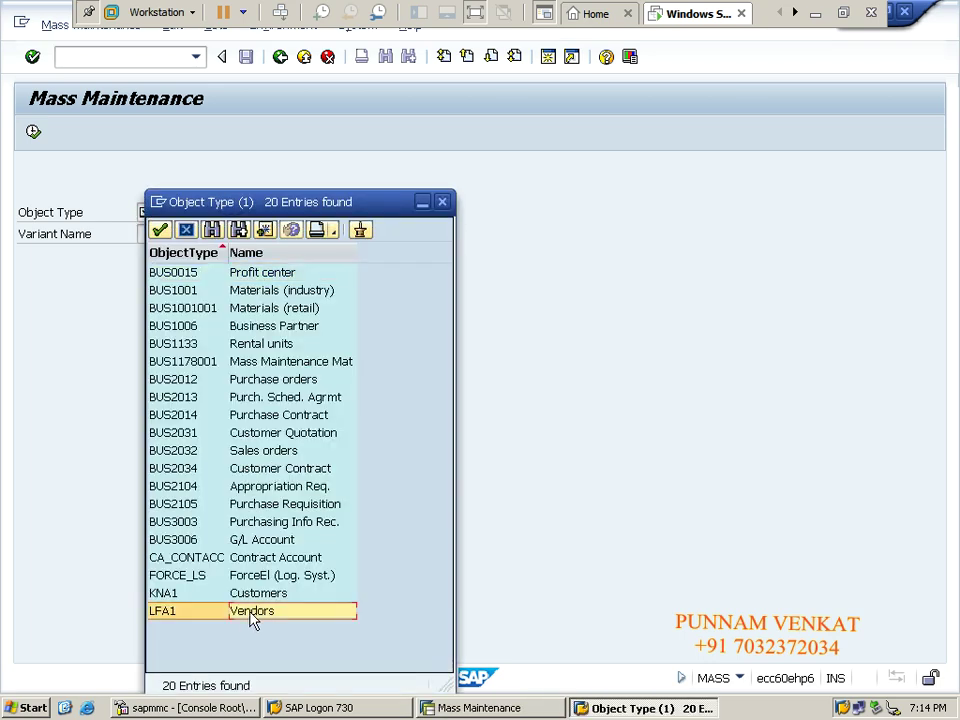
double_click(247, 611)
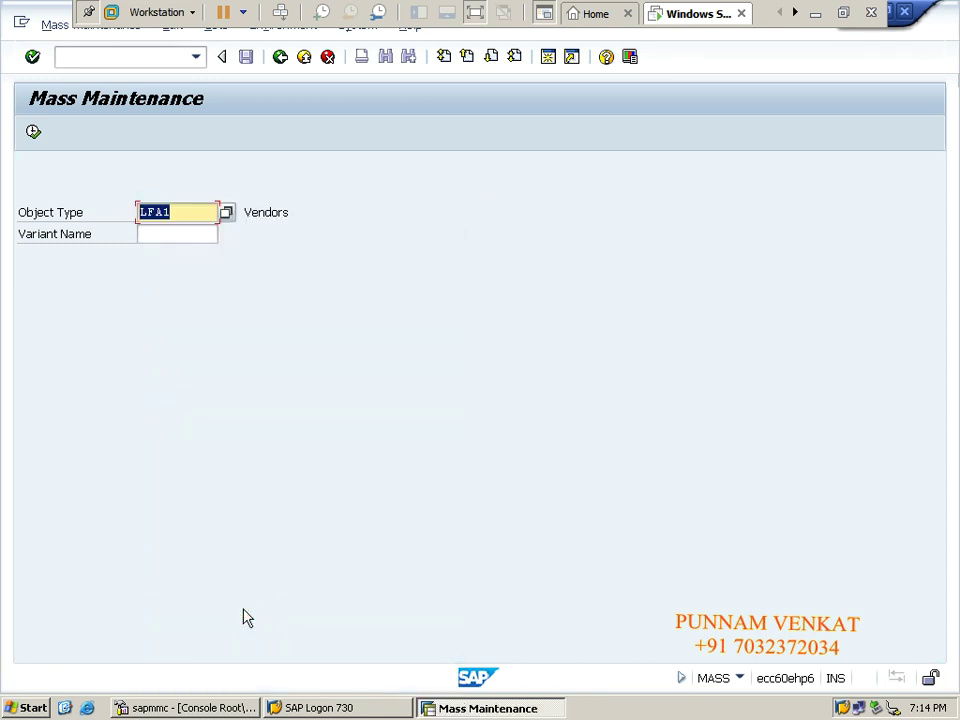
Execute mass maintenance for LFA1 and acknowledge the Selecting Tables information.
left_click(32, 134)
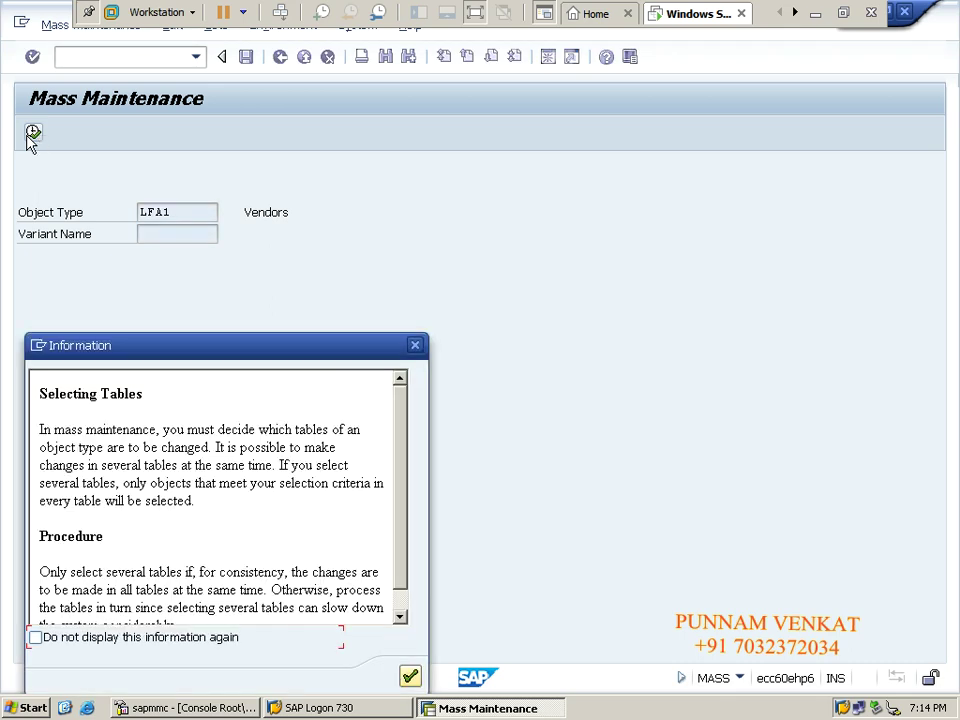
left_click_drag(263, 347, 548, 181)
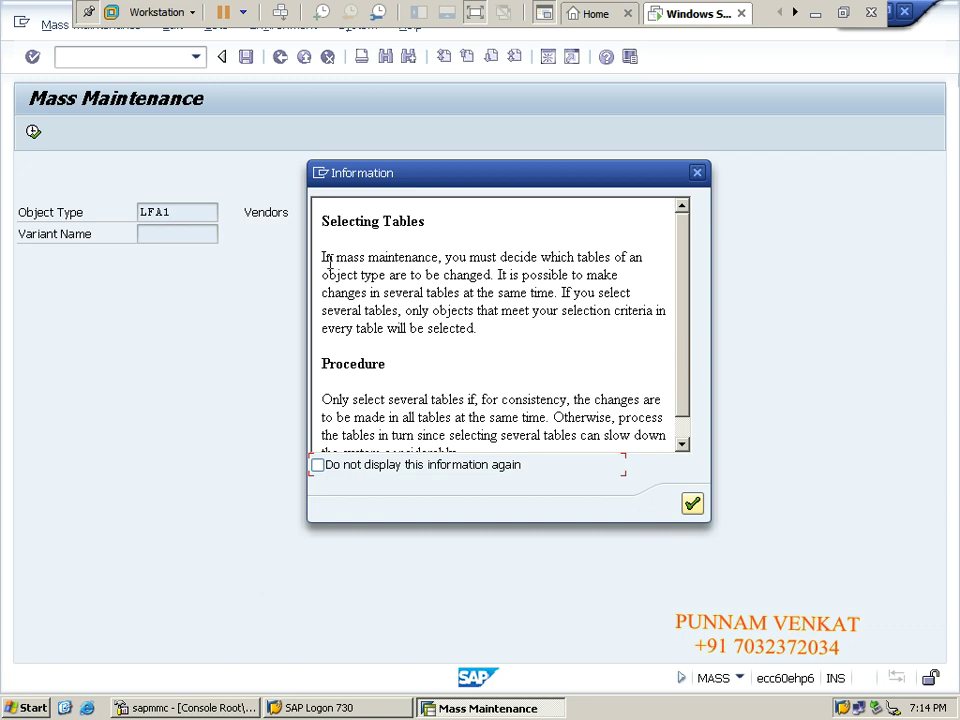
left_click_drag(326, 258, 523, 403)
left_click(517, 402)
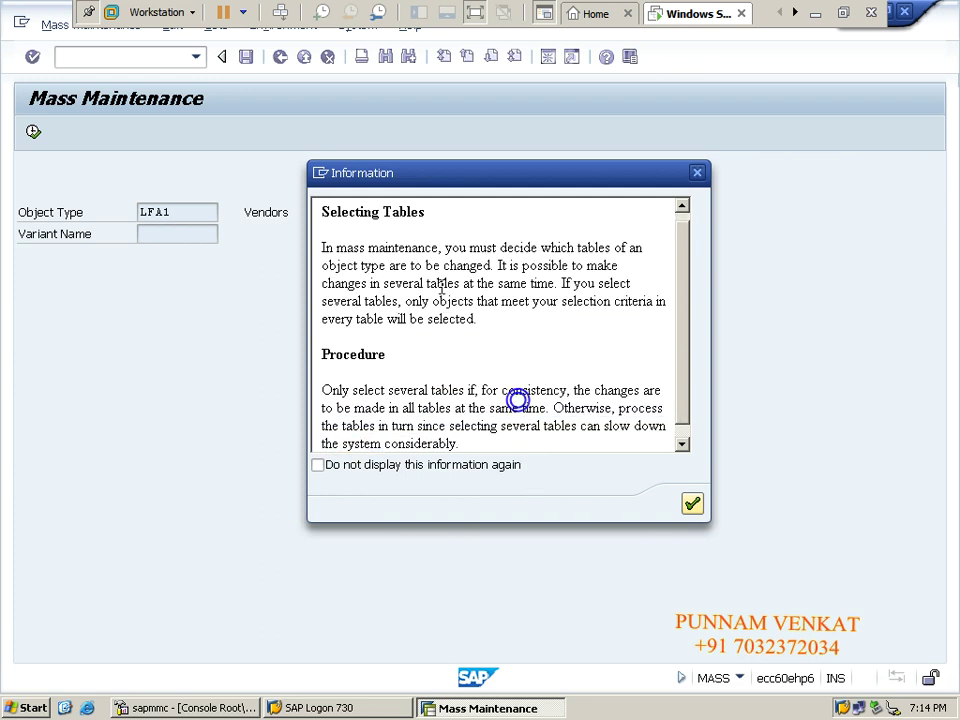
left_click_drag(686, 358, 686, 326)
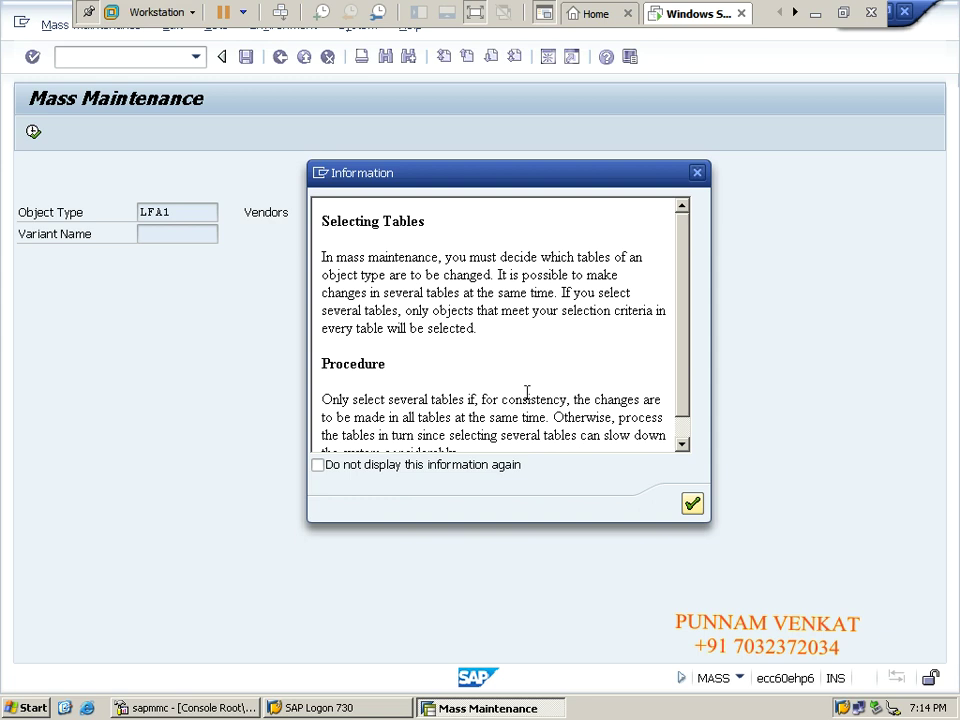
left_click(692, 505)
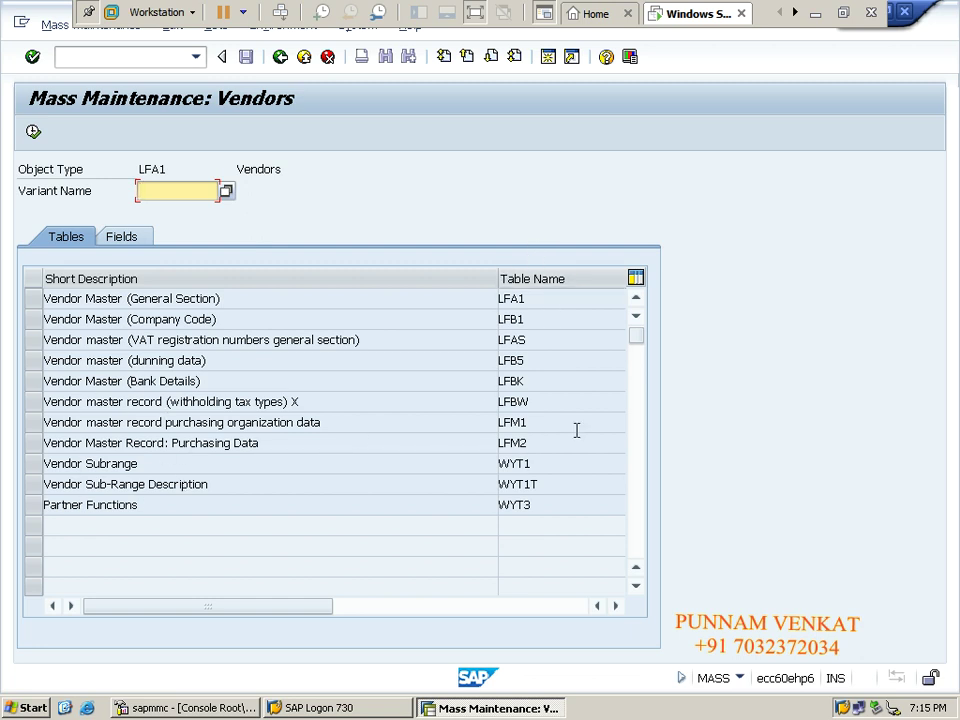
left_click(815, 13)
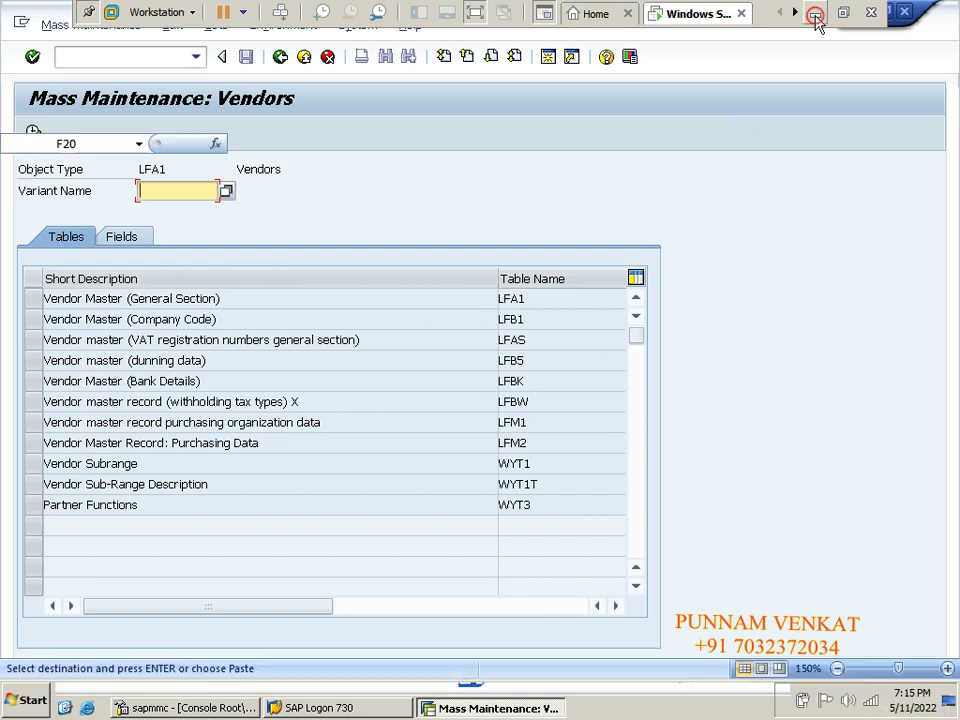
left_click(398, 283)
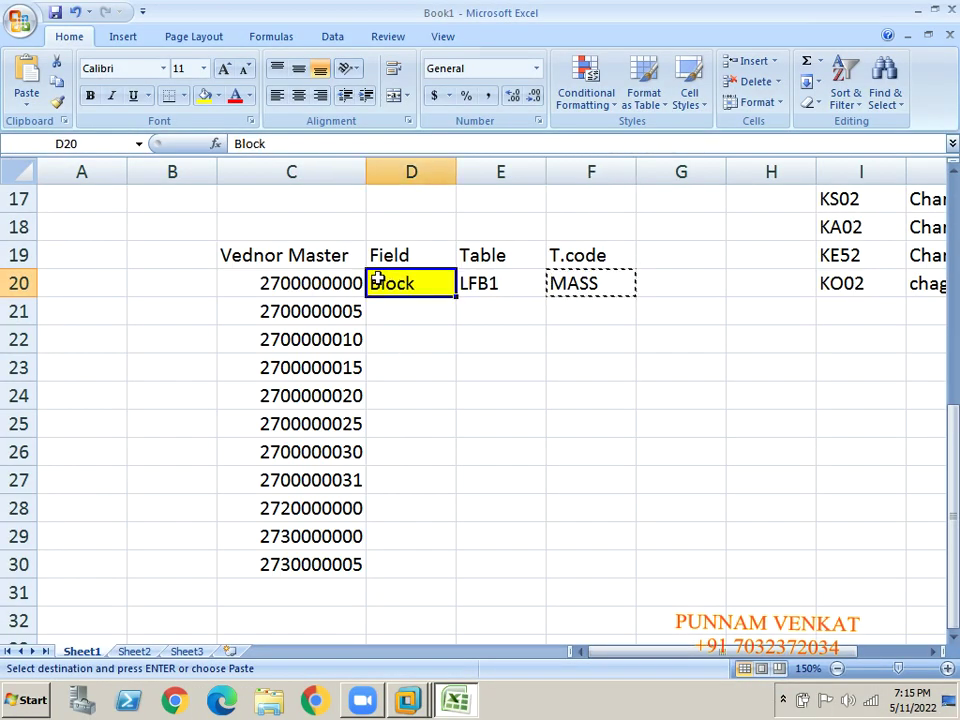
left_click(491, 284)
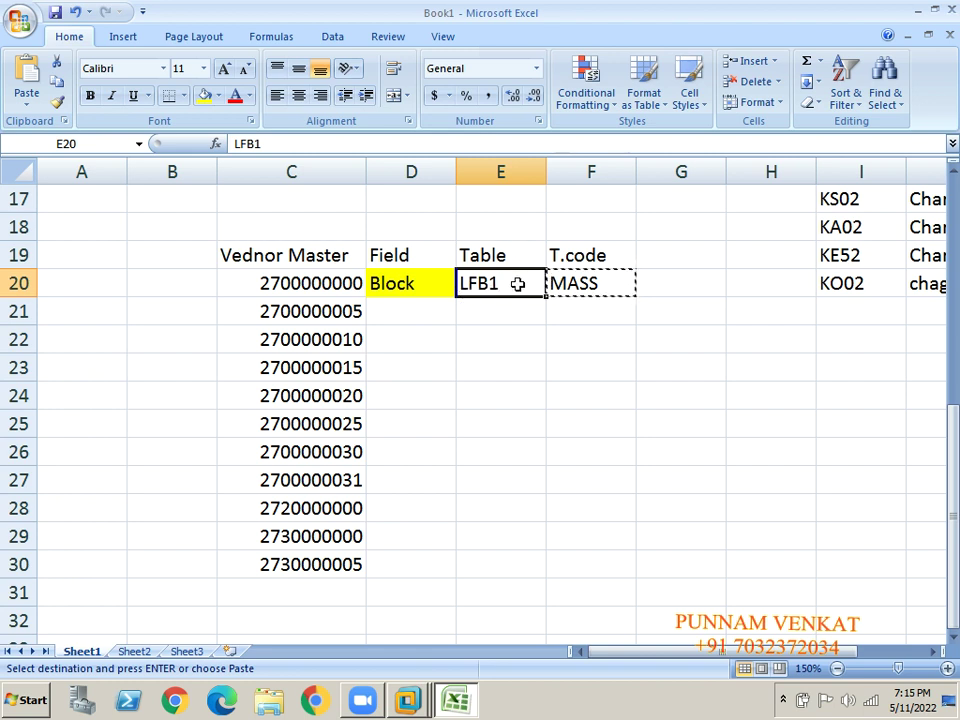
key("alt+Tab")
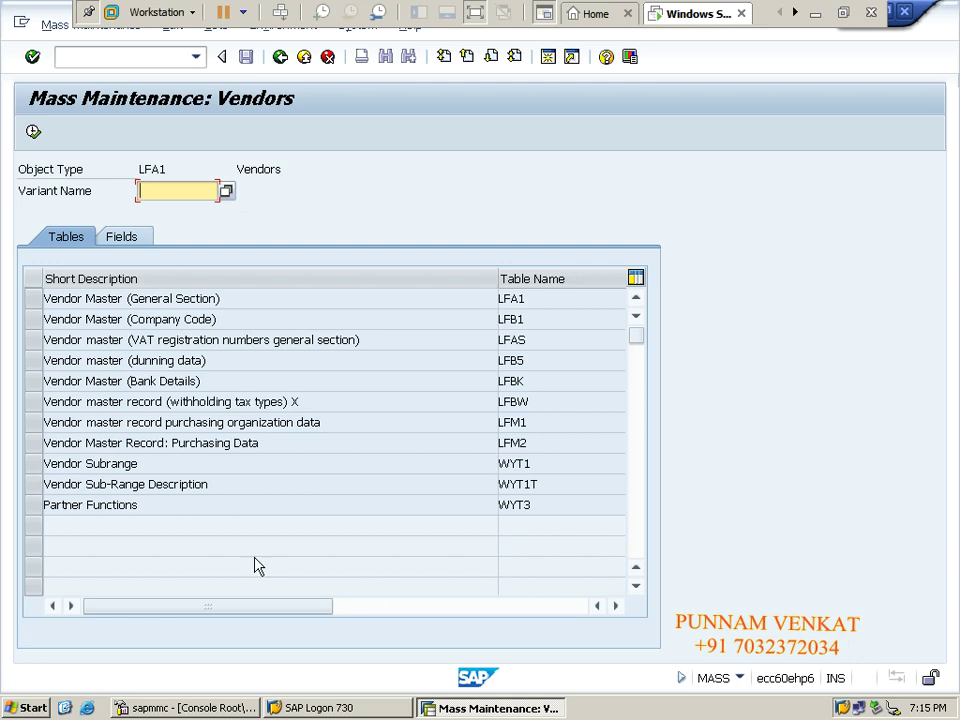
Select table LFB1, execute, accept the warning, and open Multiple selection for Vendor.
left_click(32, 319)
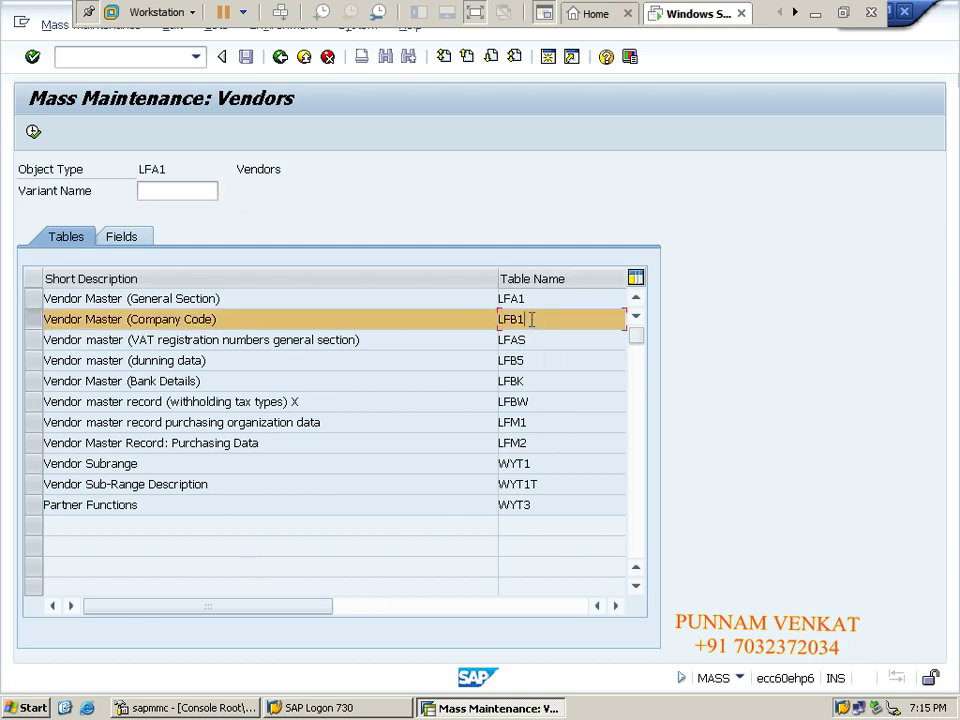
left_click_drag(532, 319, 488, 319)
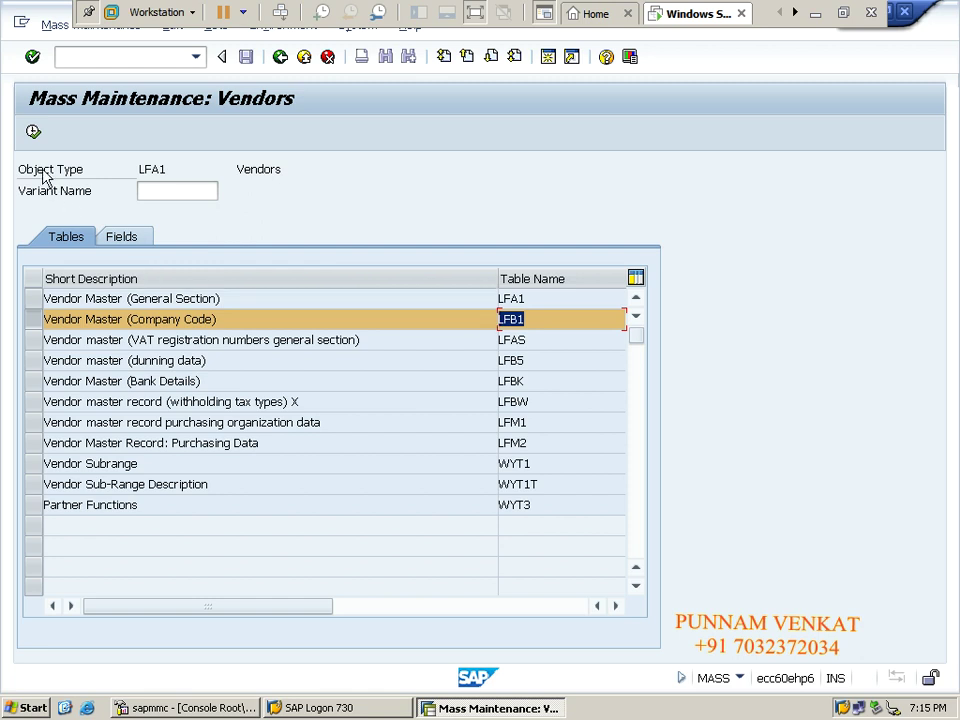
left_click(33, 132)
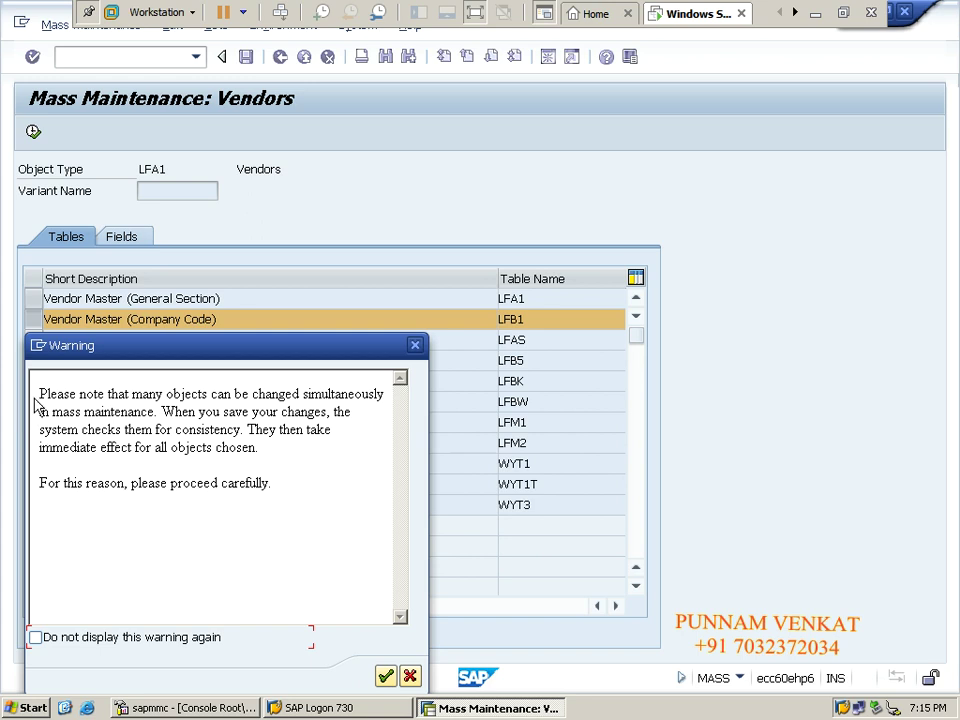
left_click_drag(39, 396, 285, 514)
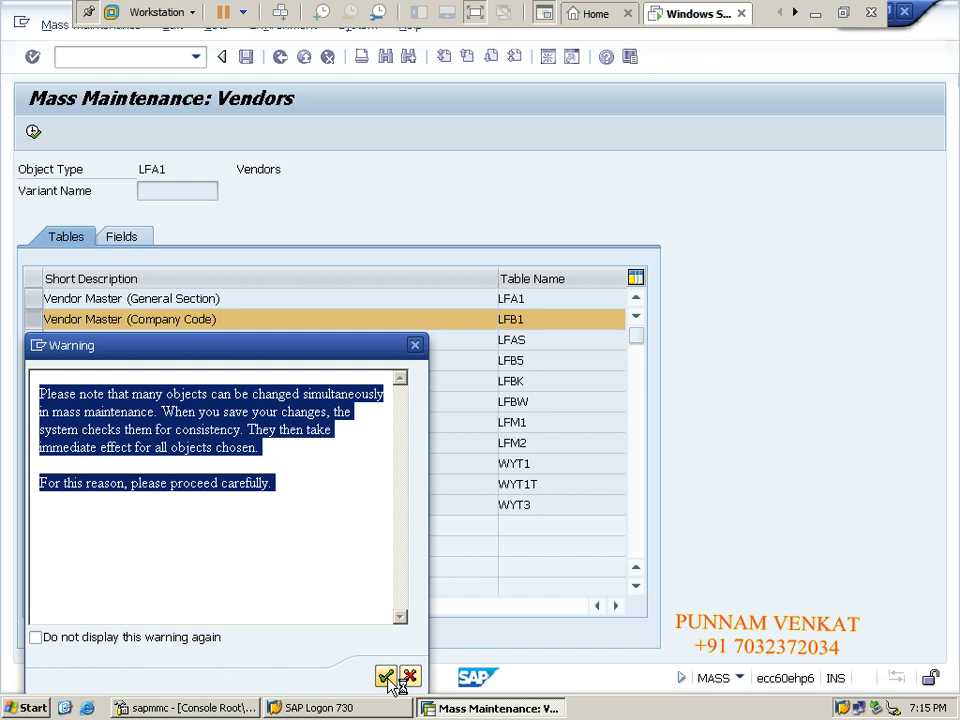
left_click(386, 677)
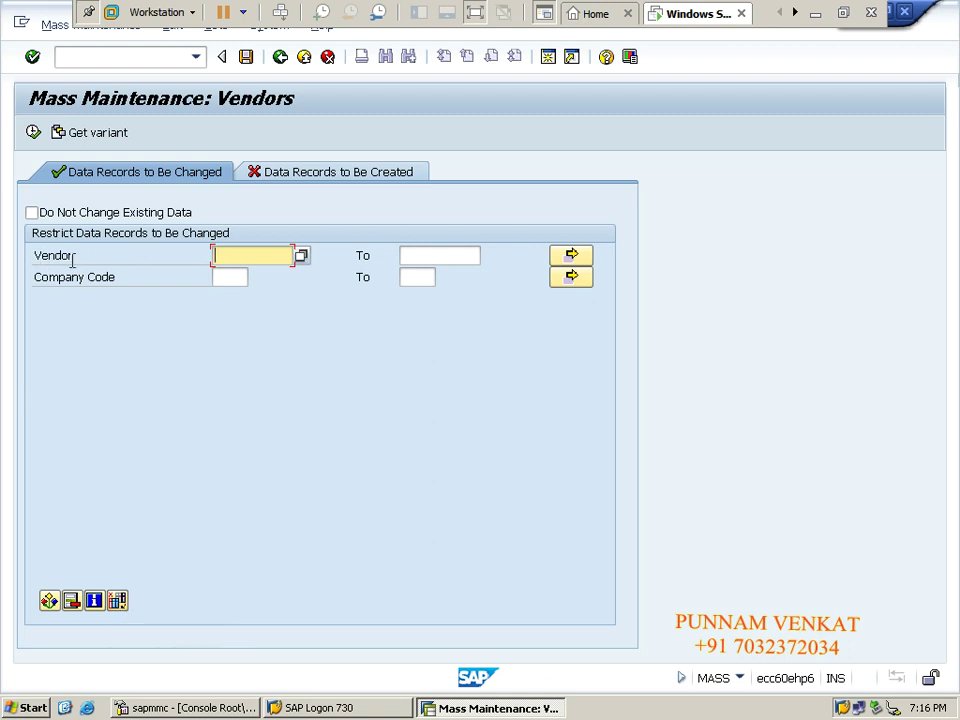
left_click(569, 258)
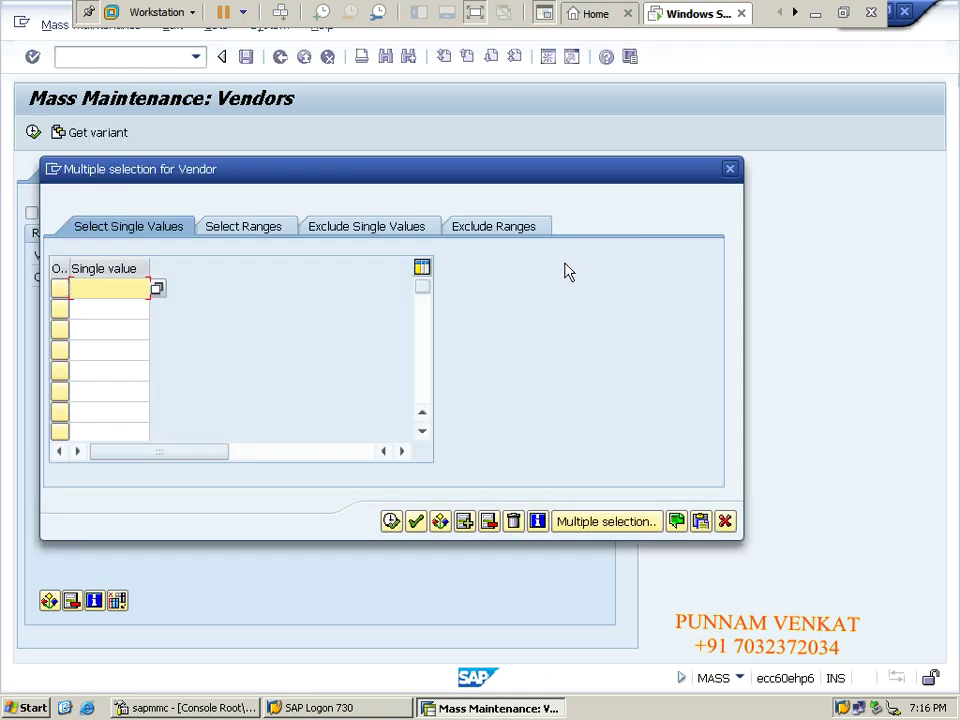
left_click(815, 14)
Copy the vendor numbers in C20:C30 and return to the SAP dialog.
left_click(289, 283)
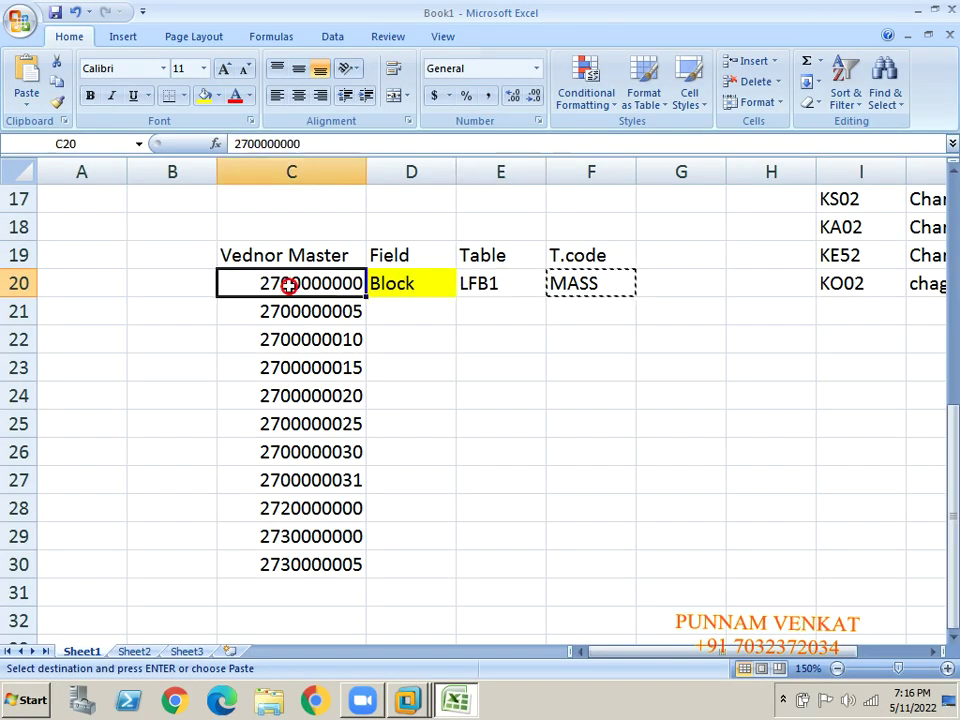
key("shift+Down")
key("shift+Down")
key("shift+Down")
key("shift+Down")
key("shift+Down")
key("shift+Down")
key("shift+Down")
key("shift+Down")
key("shift+Down")
key("shift+Down")
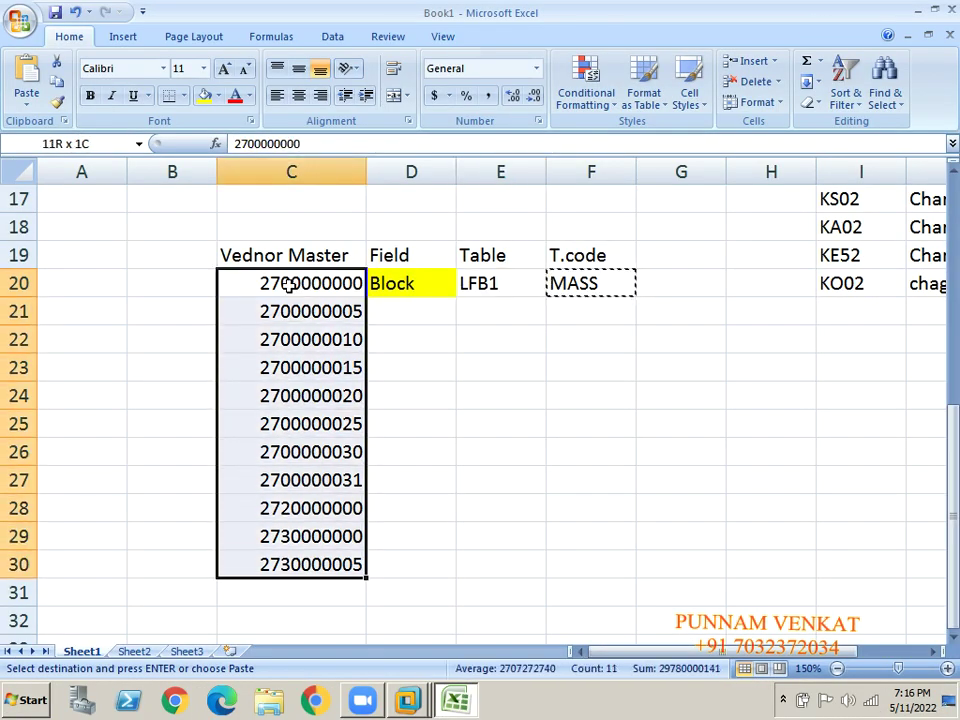
key("ctrl+c")
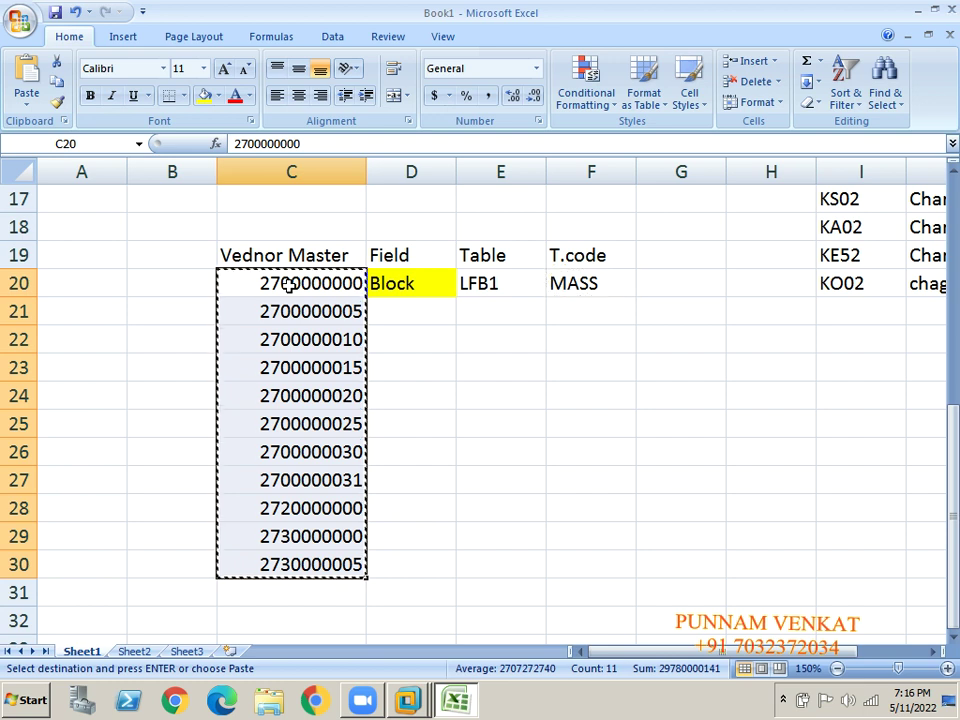
key("alt+Tab")
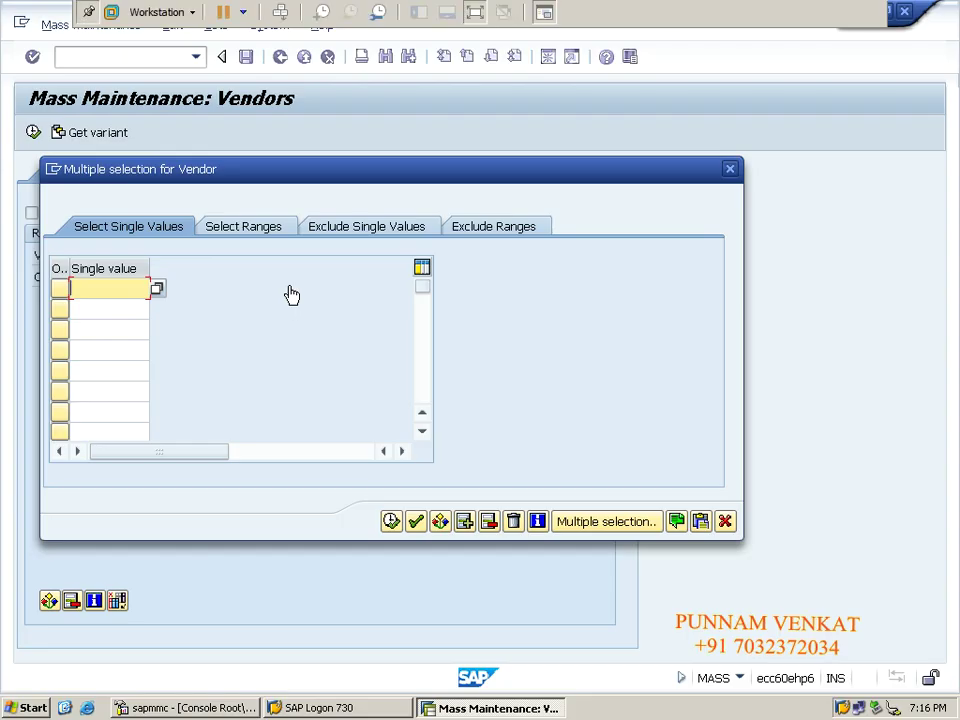
Upload the 11 copied vendor numbers from the clipboard into the Vendor selection and confirm.
left_click(83, 290)
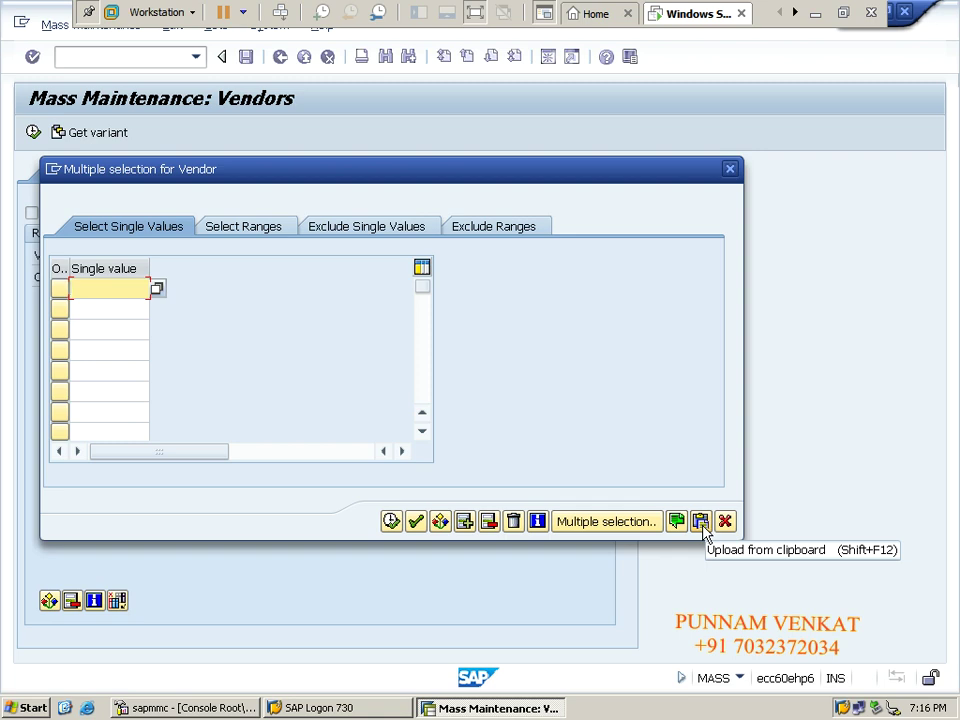
left_click(703, 521)
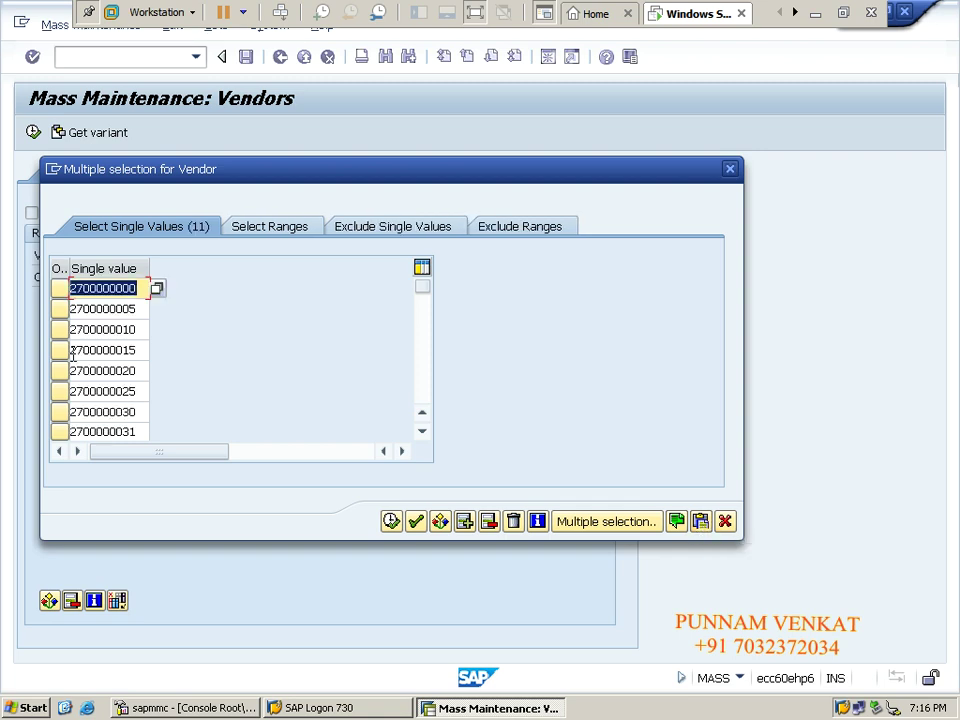
left_click_drag(420, 293, 422, 364)
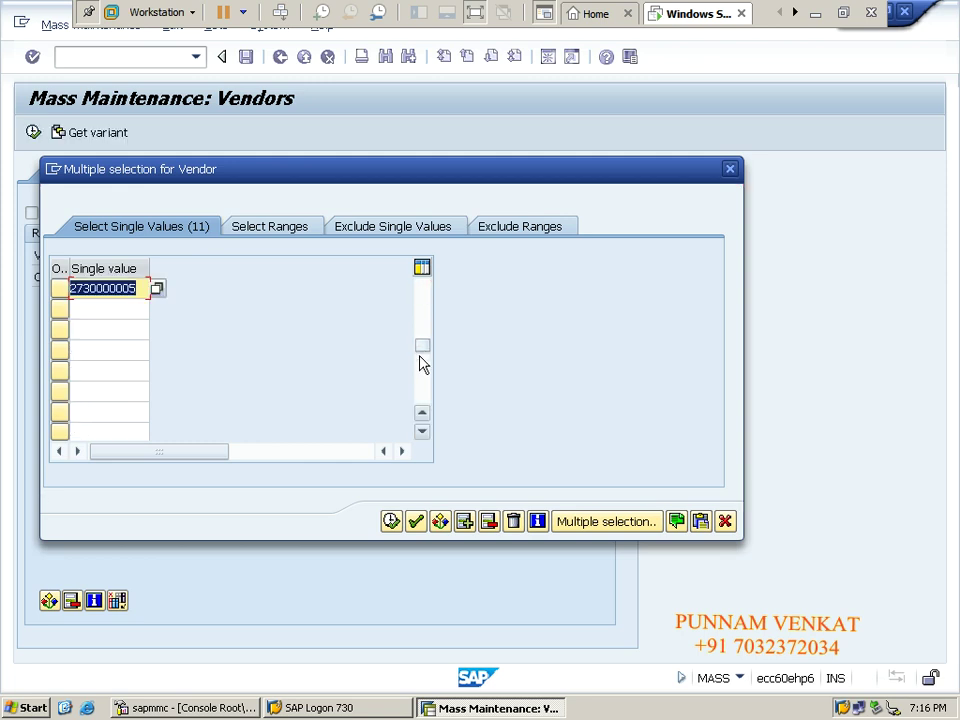
left_click(393, 521)
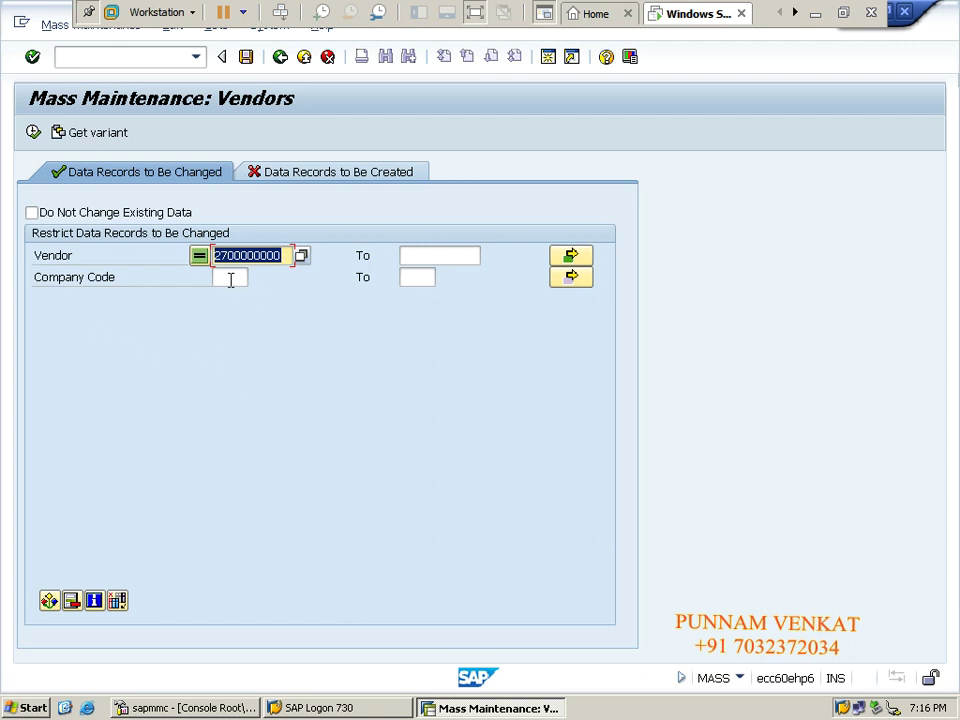
Enter CM10 as the single Company Code restriction.
left_click(229, 279)
type("CM")
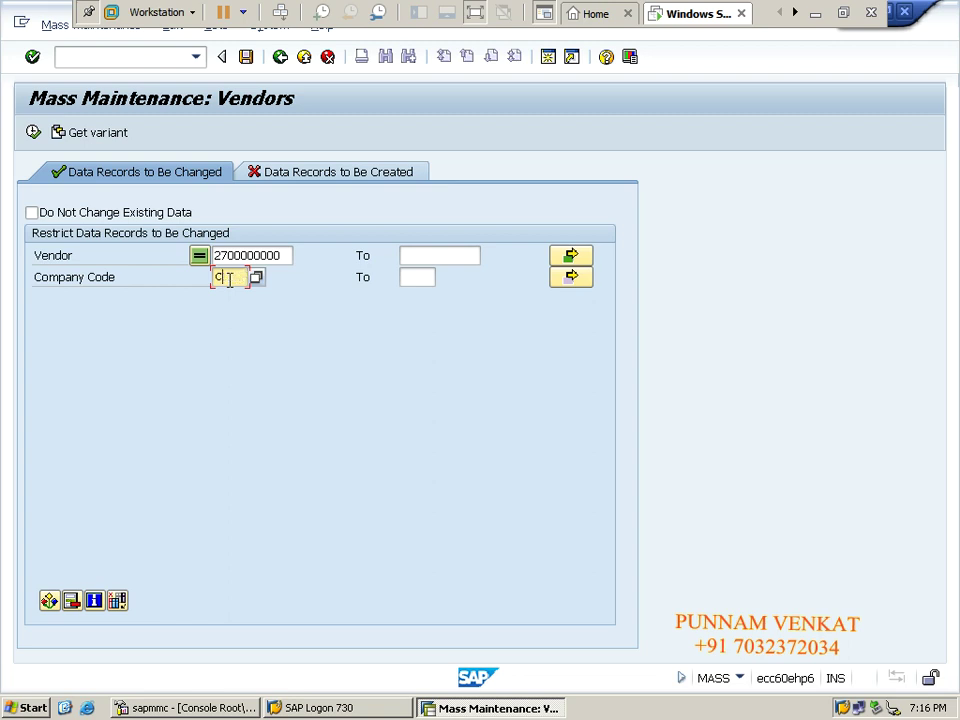
key("BackSpace")
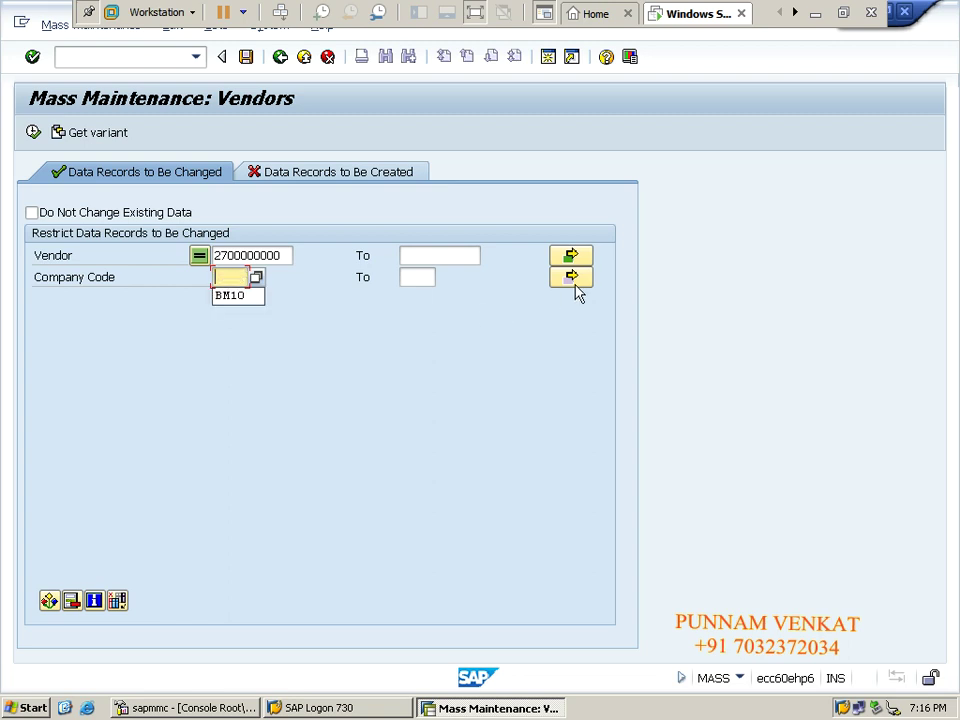
left_click(577, 286)
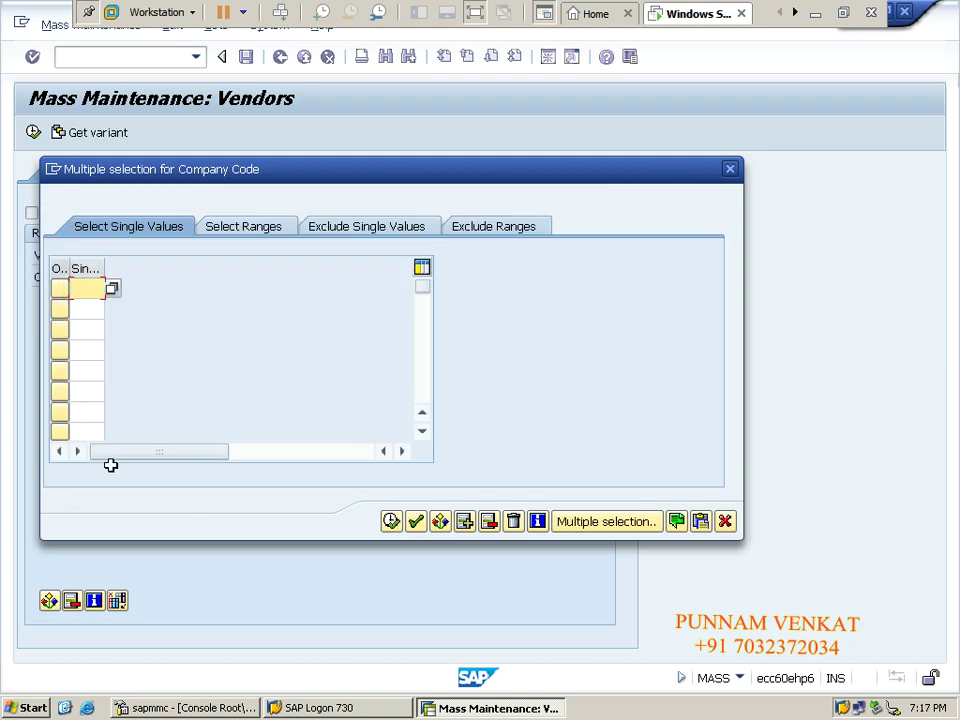
left_click(726, 524)
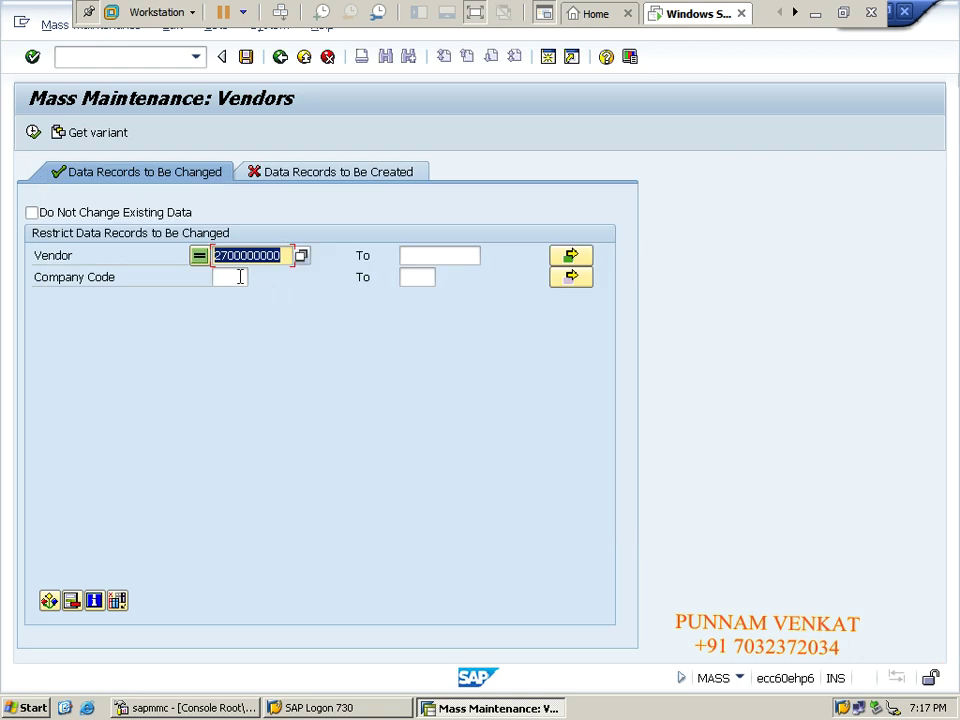
left_click(240, 277)
type("CM10")
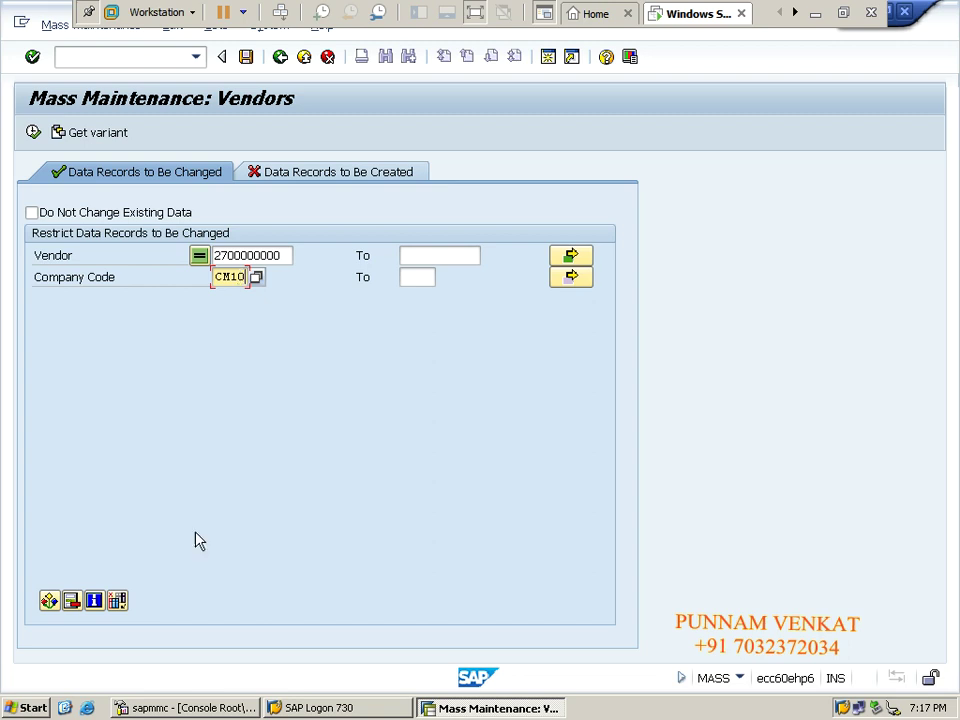
Open Select fields and scroll down through the Pool list of vendor fields.
left_click(117, 600)
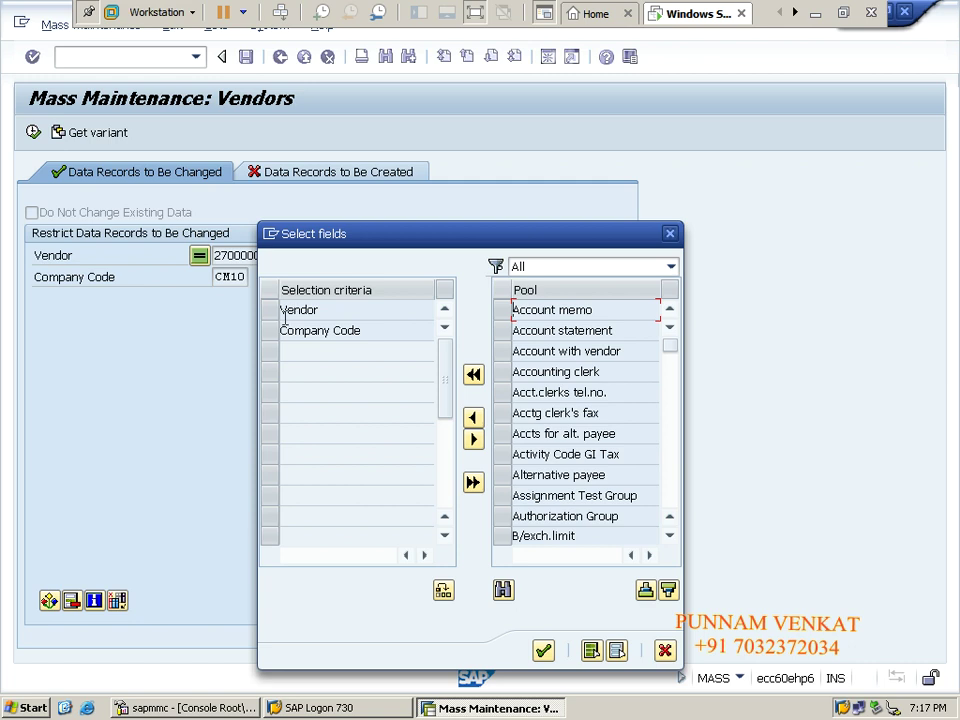
double_click(318, 309)
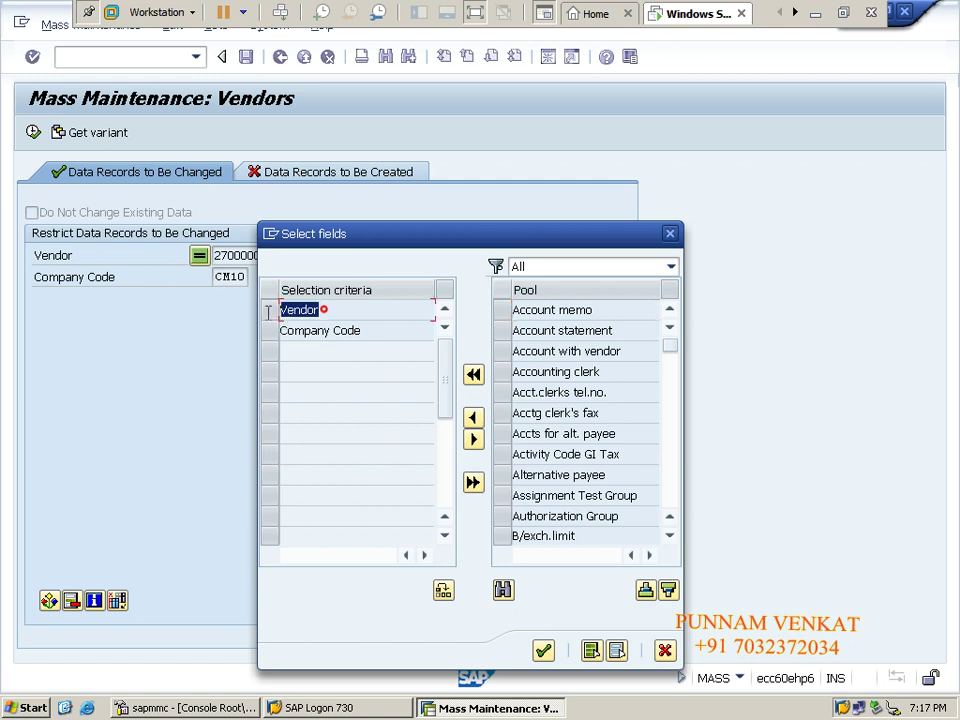
left_click_drag(366, 330, 280, 330)
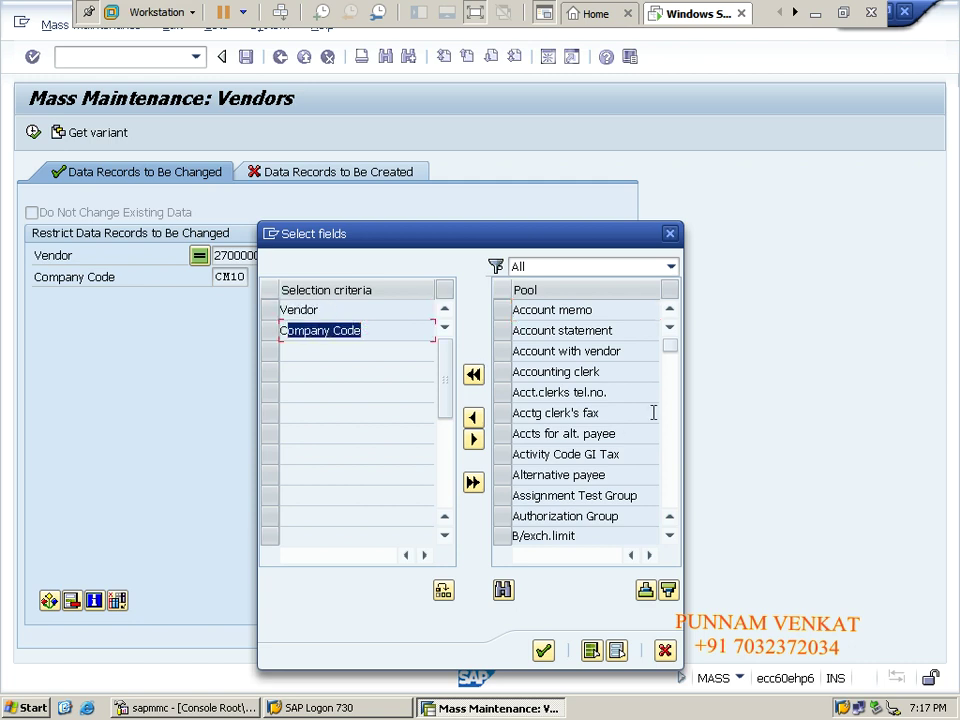
left_click(669, 536)
left_click(669, 536)
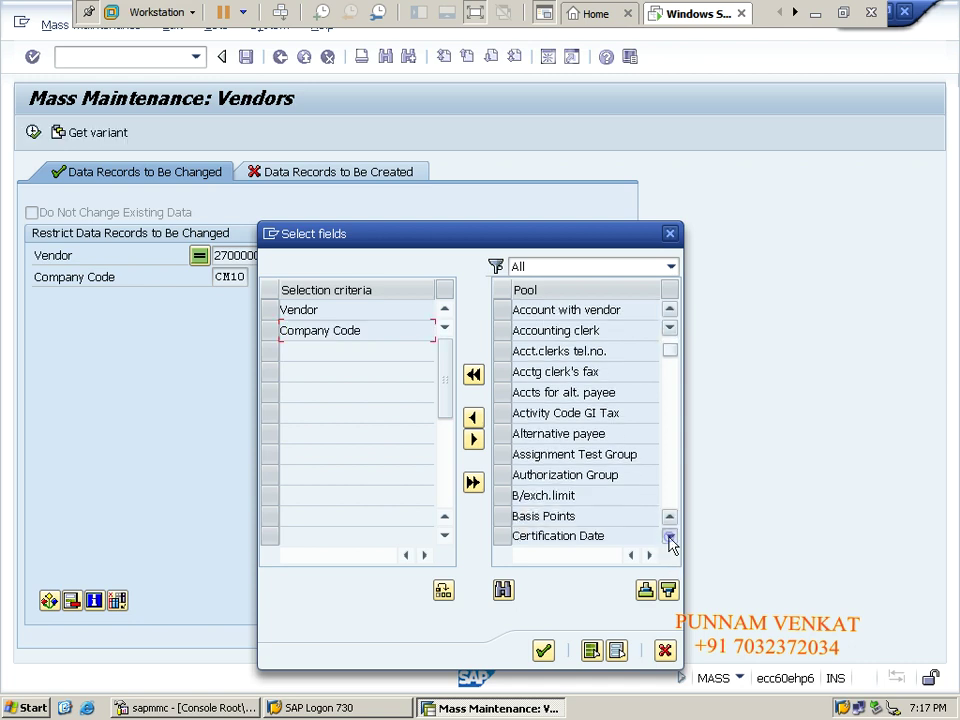
left_click(669, 536)
left_click(669, 536)
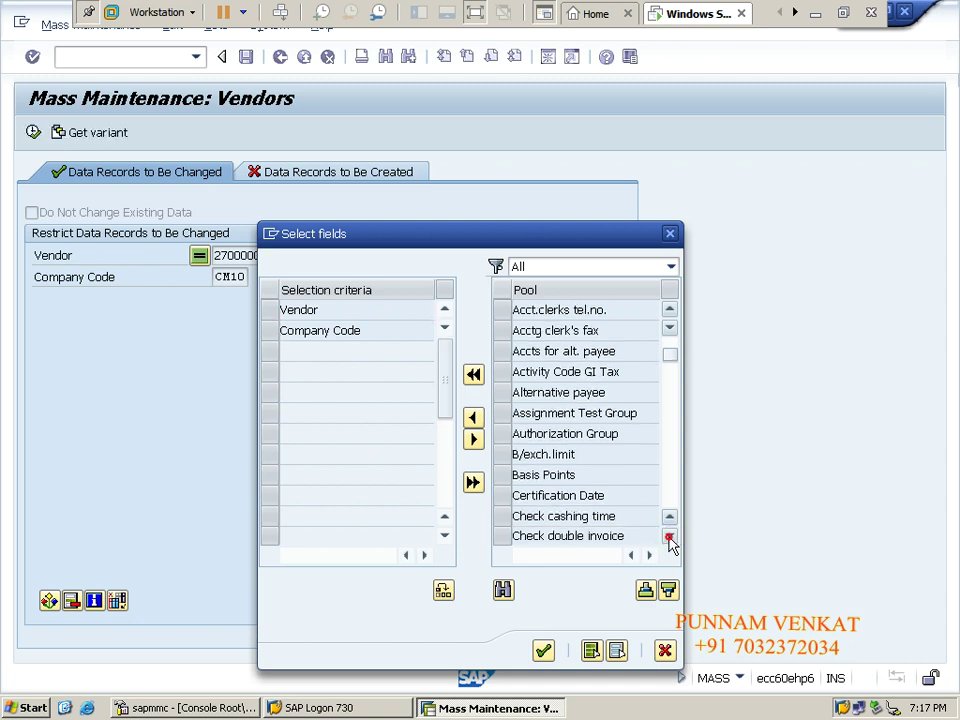
left_click(669, 537)
left_click(669, 537)
left_click(669, 537)
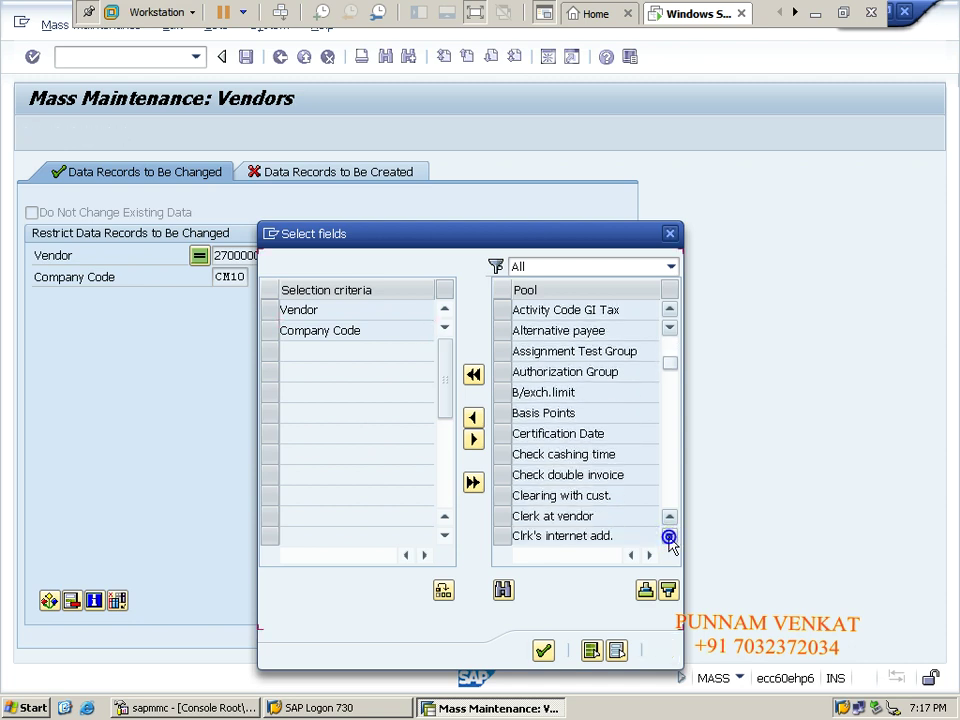
left_click(669, 537)
left_click(669, 537)
left_click(669, 537)
left_click(669, 537)
left_click(669, 537)
left_click(669, 537)
left_click(669, 537)
left_click(669, 537)
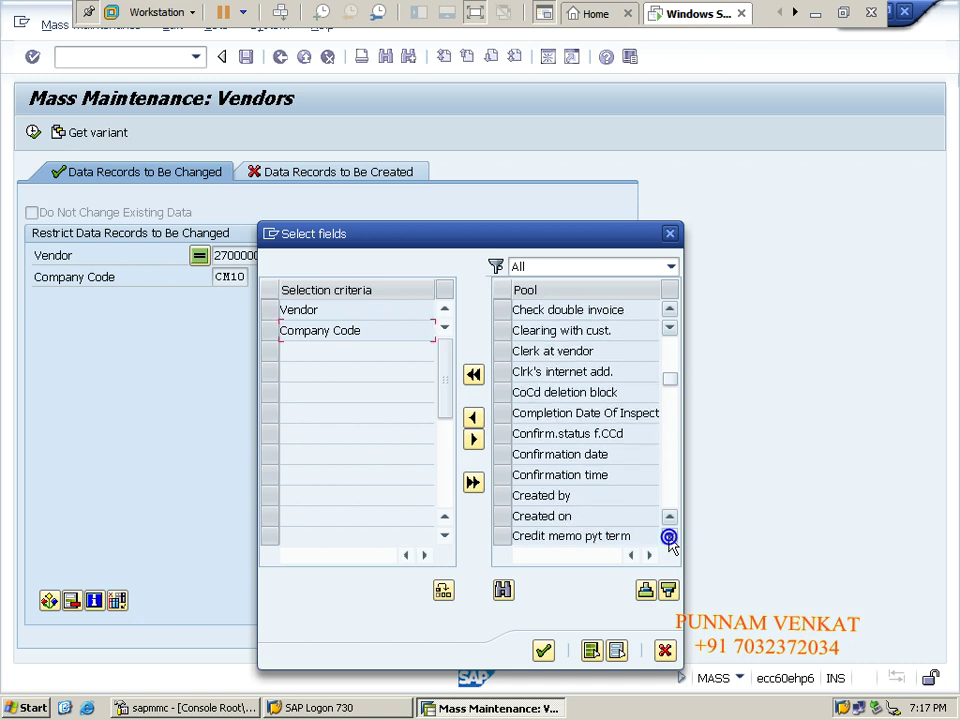
left_click(669, 537)
left_click(669, 537)
left_click(669, 537)
left_click(669, 537)
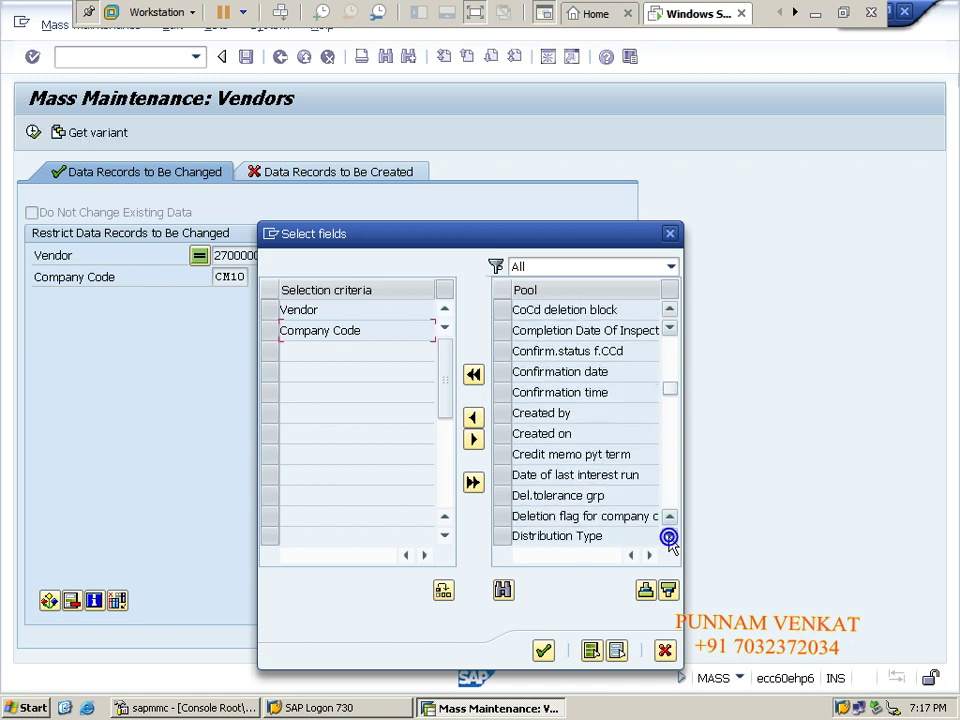
left_click(669, 537)
left_click(669, 537)
left_click(669, 537)
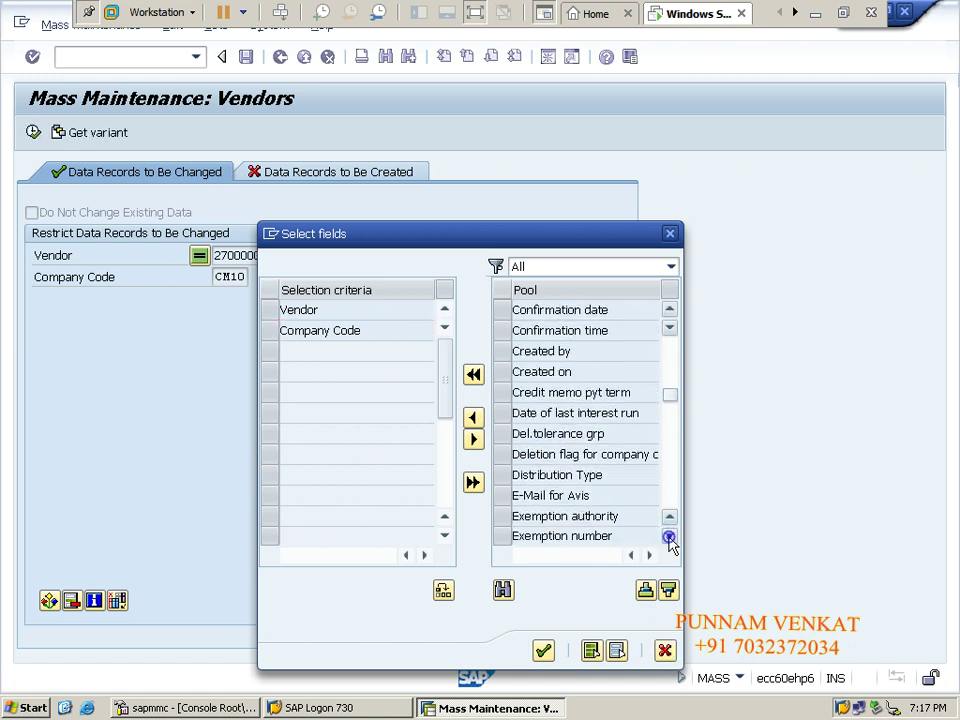
left_click(669, 537)
left_click(669, 537)
left_click(669, 537)
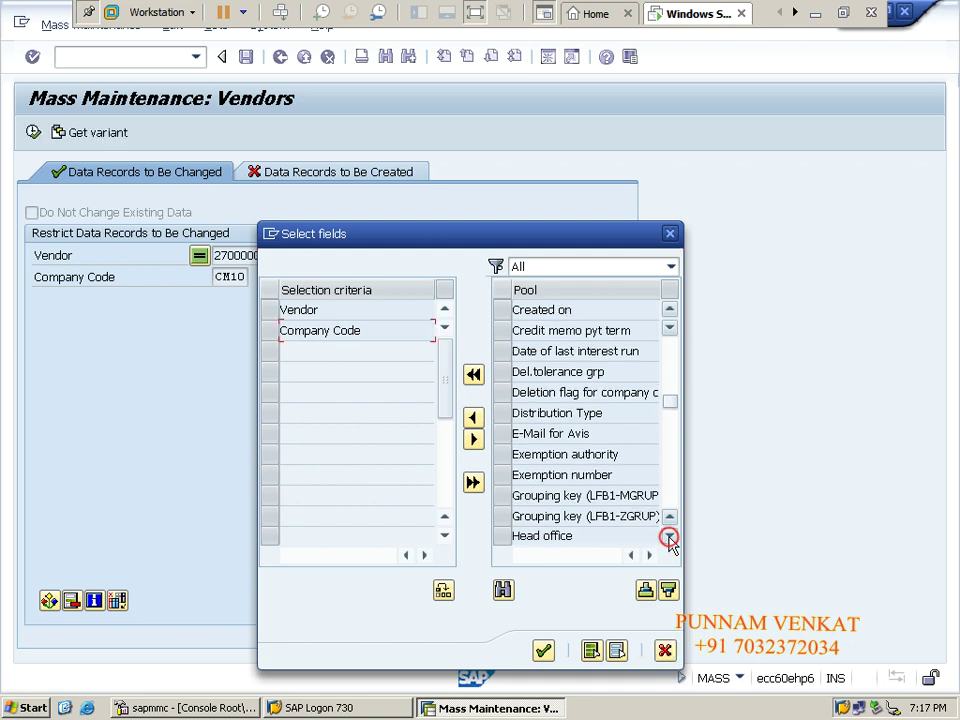
left_click(669, 537)
left_click(669, 537)
left_click(669, 537)
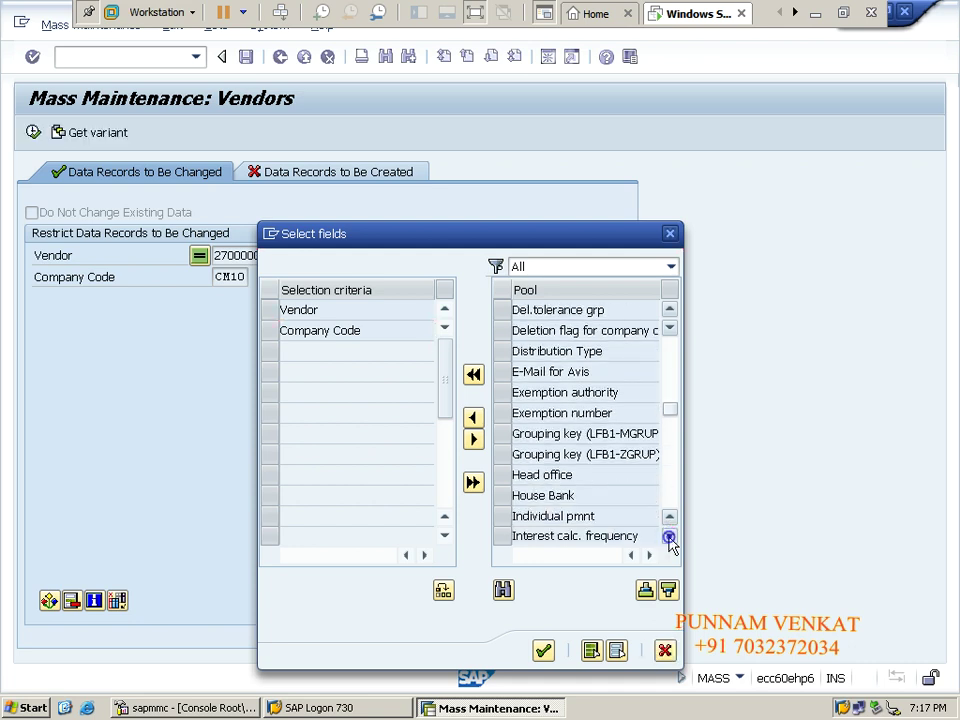
left_click(669, 537)
left_click(669, 537)
left_click(669, 537)
left_click(669, 537)
left_click(669, 537)
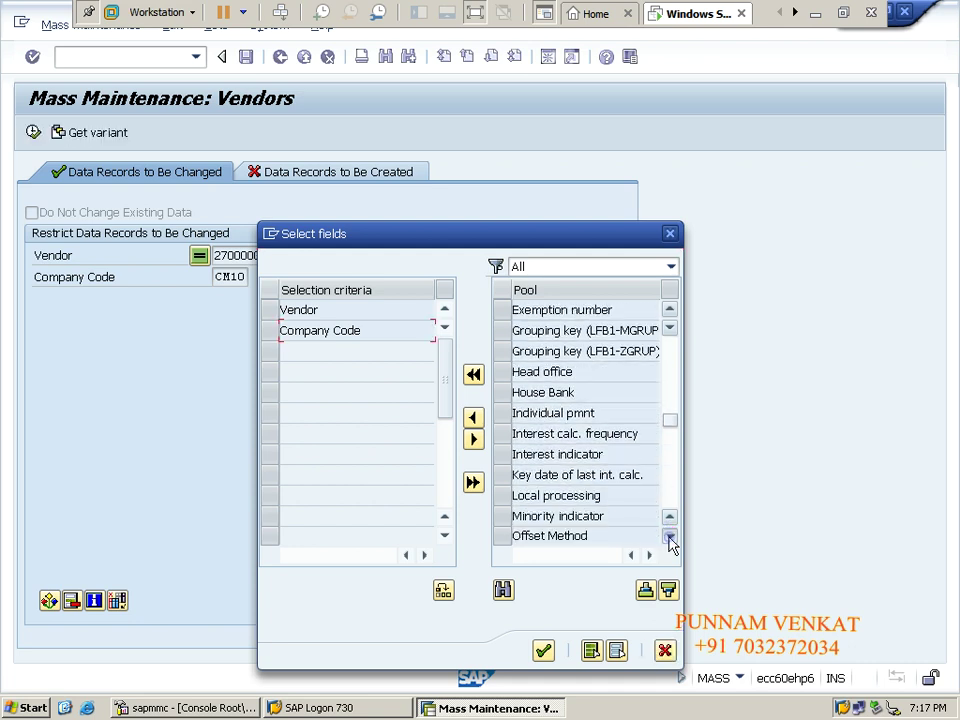
left_click(669, 537)
left_click(669, 537)
left_click(669, 537)
left_click(669, 537)
left_click(669, 537)
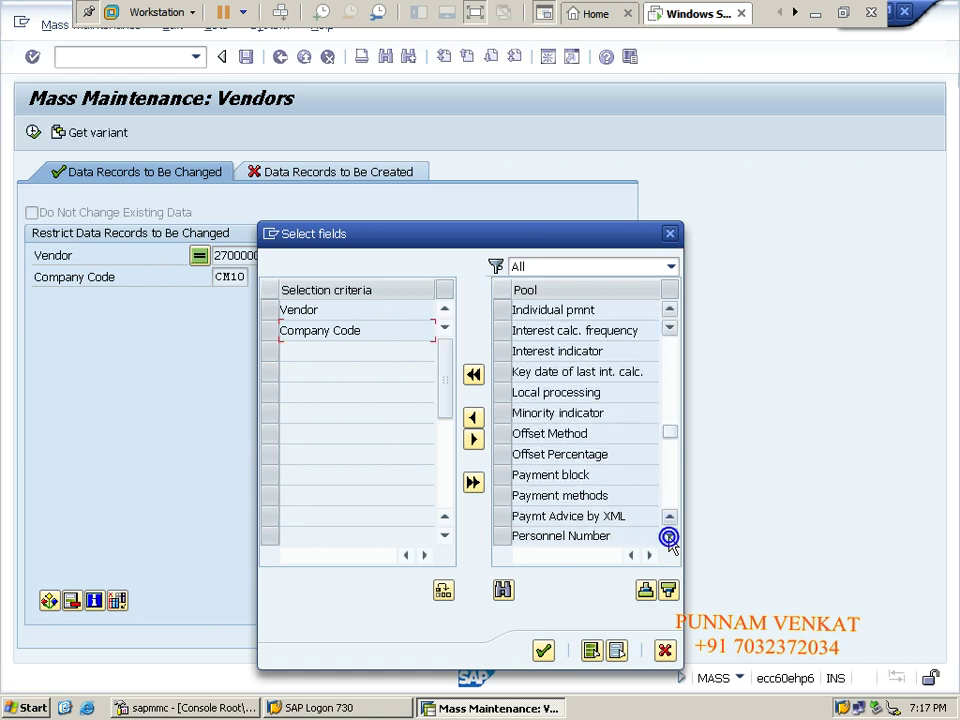
Select the 'Posting block for company code' row in the Pool list.
left_click(508, 481)
left_click(508, 482)
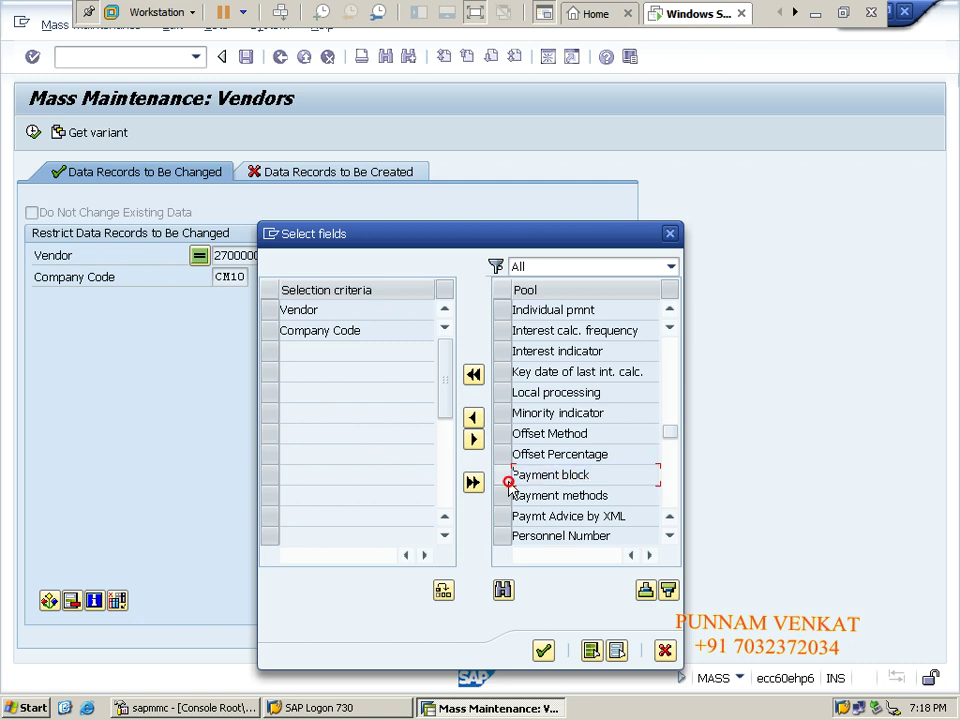
left_click(508, 483)
left_click(508, 481)
left_click(670, 537)
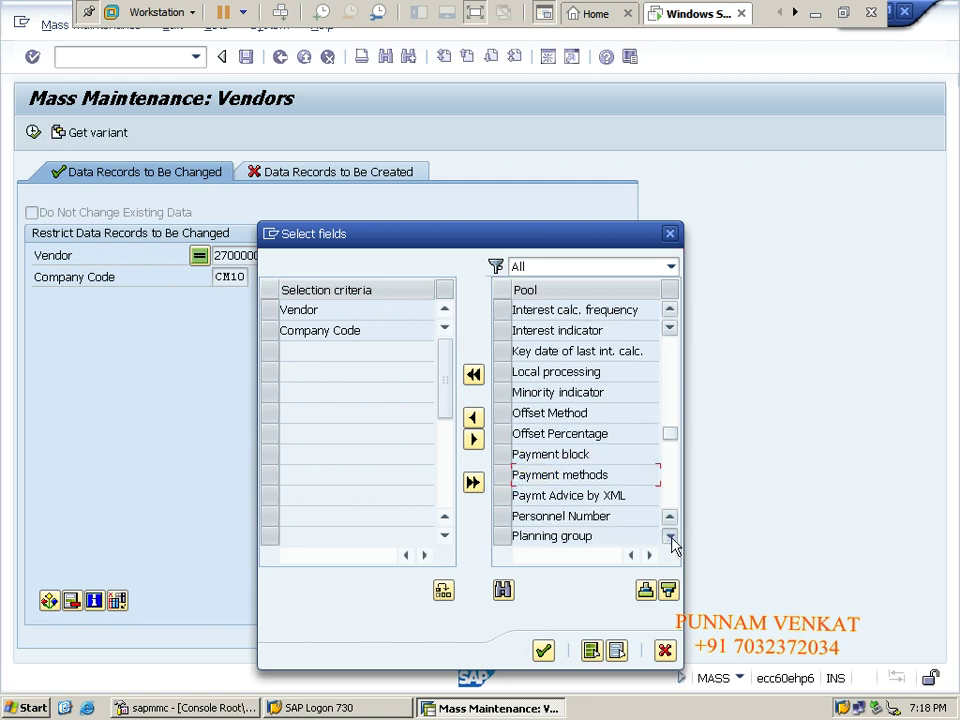
left_click(670, 537)
left_click(670, 537)
left_click(670, 537)
left_click(670, 537)
left_click(670, 537)
left_click(670, 537)
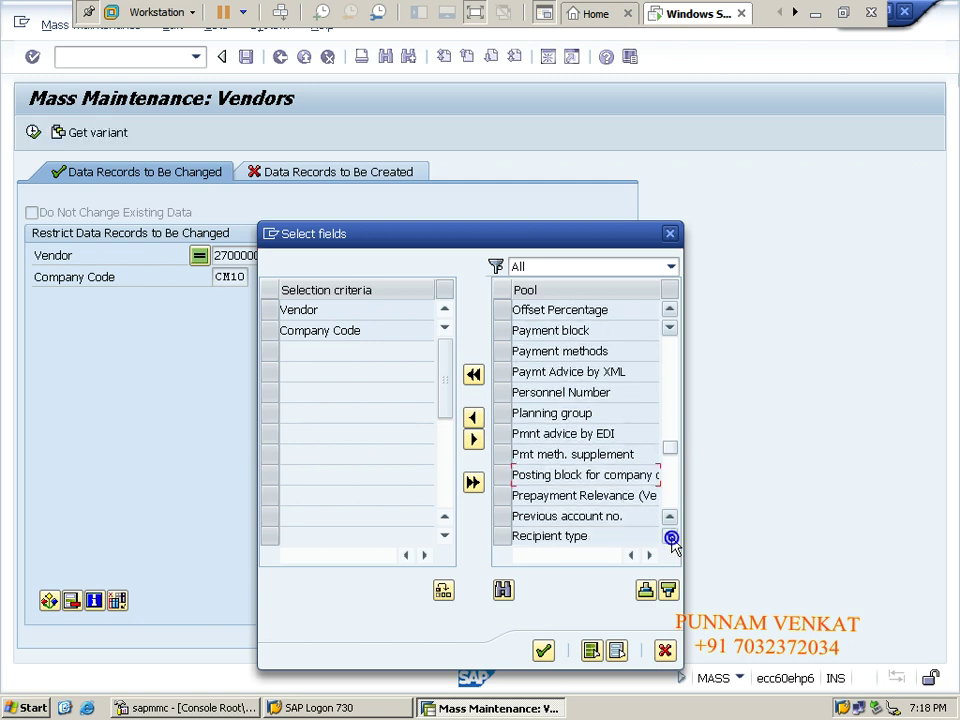
left_click(670, 537)
left_click(670, 537)
left_click(670, 537)
left_click(670, 537)
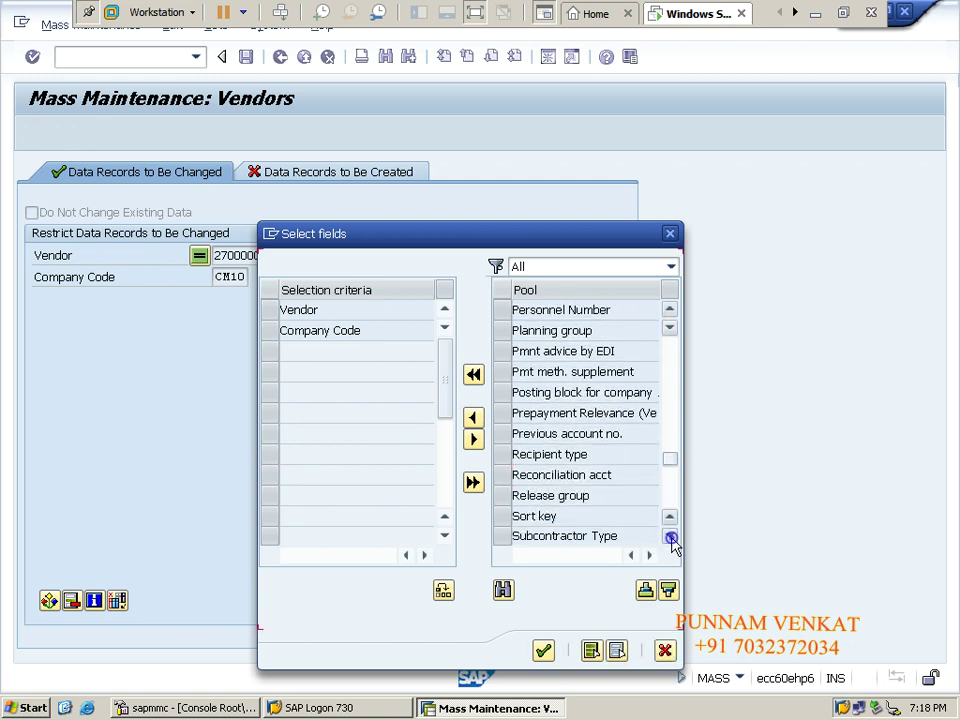
left_click(670, 537)
left_click(670, 537)
left_click(670, 537)
left_click(670, 537)
left_click(670, 537)
left_click(670, 537)
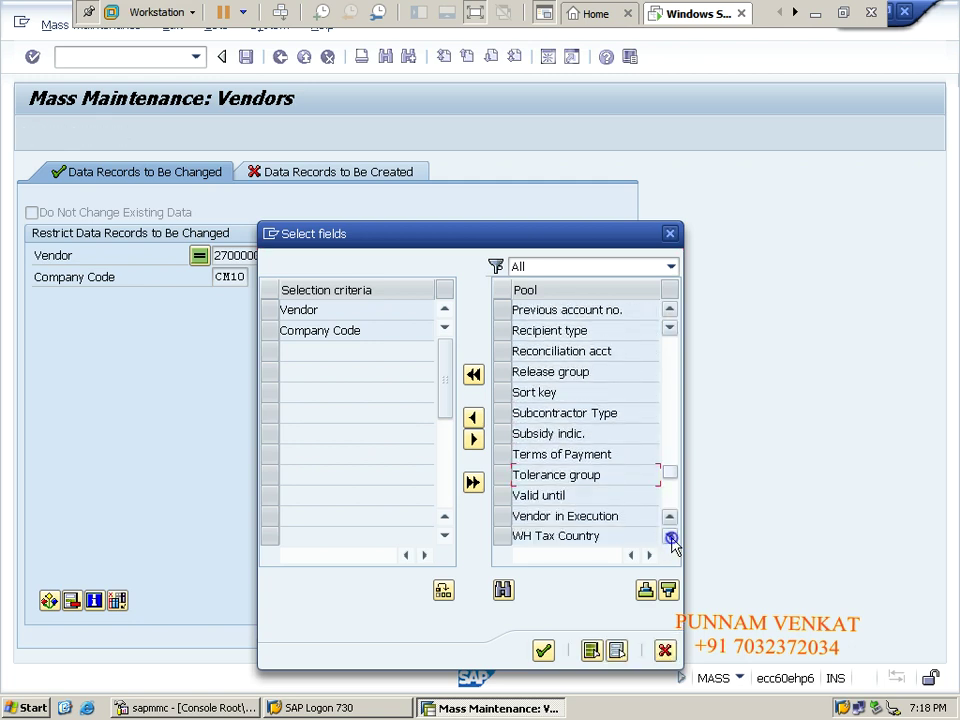
left_click(670, 537)
left_click(670, 537)
left_click(670, 537)
left_click(671, 538)
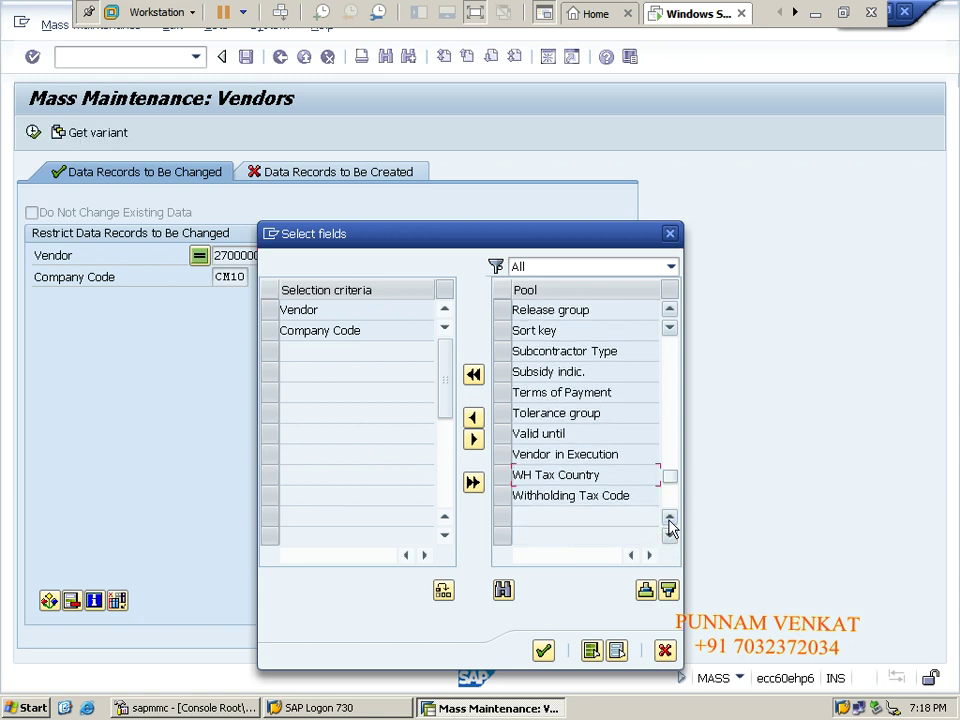
left_click(669, 519)
left_click(669, 519)
left_click(669, 519)
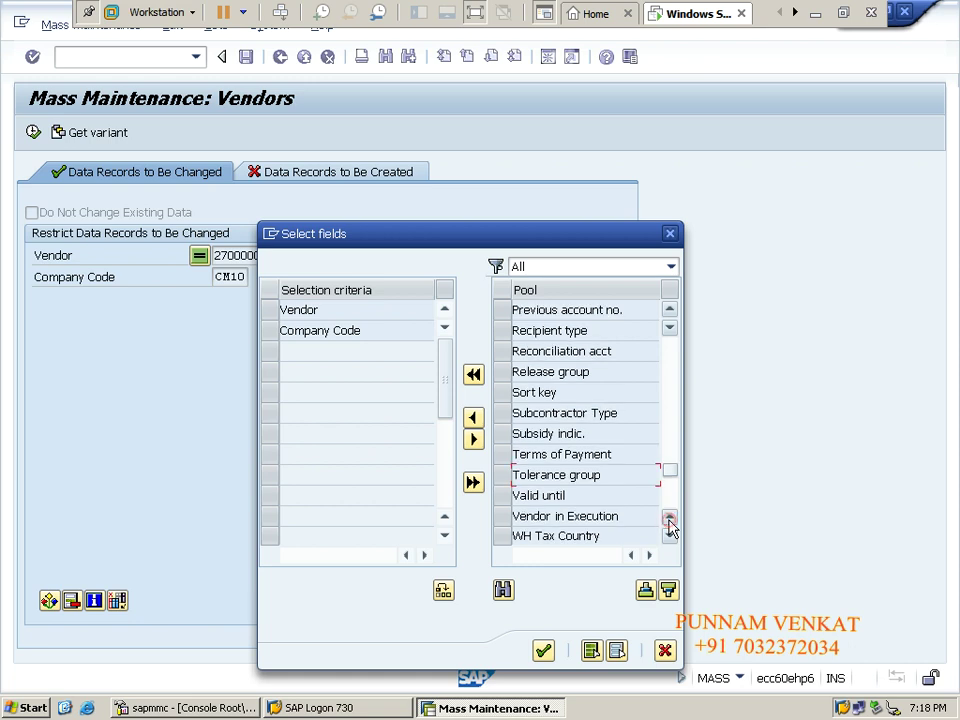
left_click(669, 519)
left_click(669, 519)
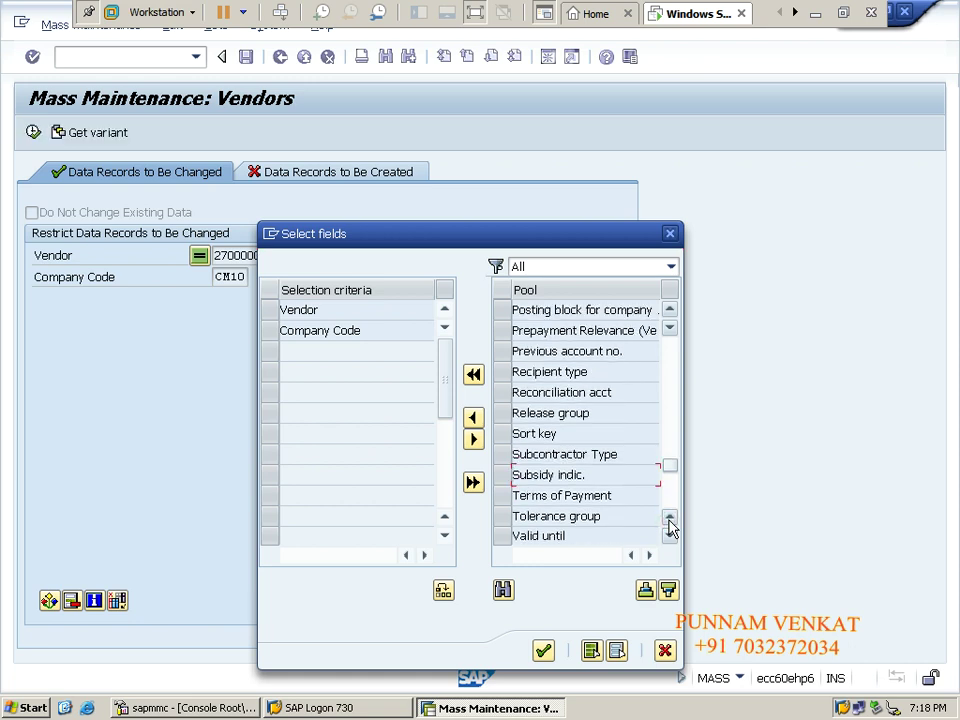
left_click(669, 519)
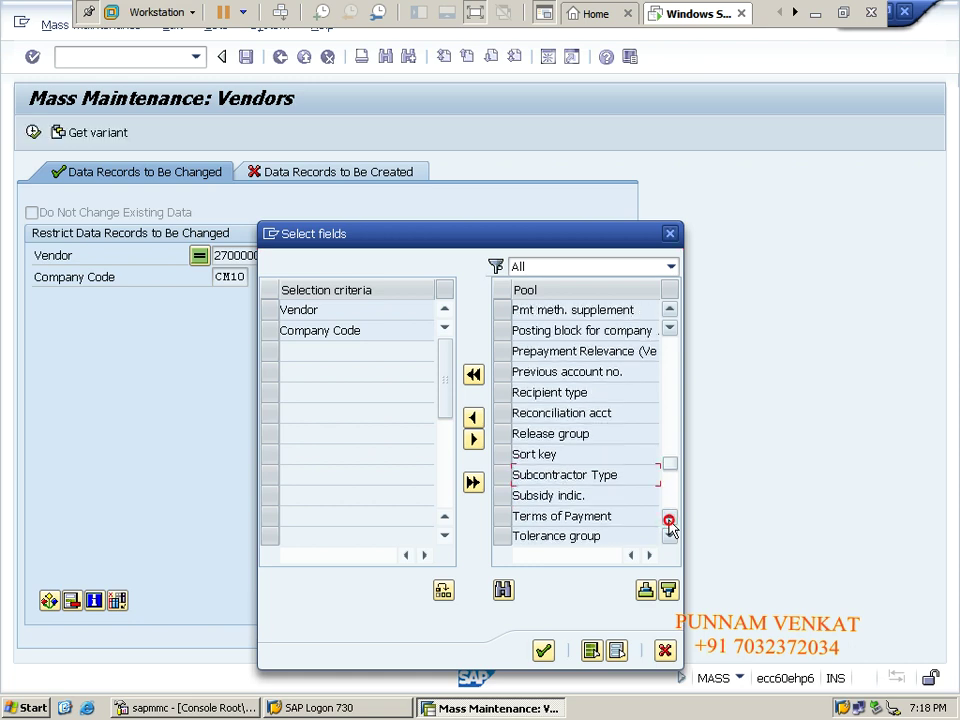
left_click(507, 332)
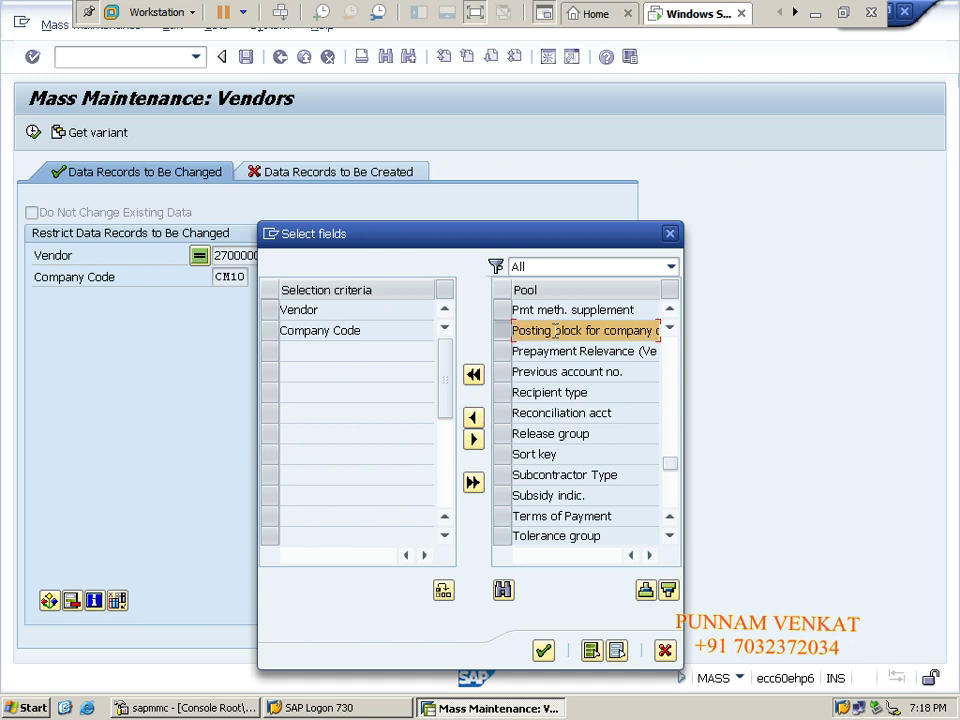
Move 'Posting block for company code' into Selection criteria and confirm the field choice.
left_click_drag(506, 338, 521, 367)
left_click(502, 333)
left_click(506, 337)
left_click(507, 336)
left_click(505, 337)
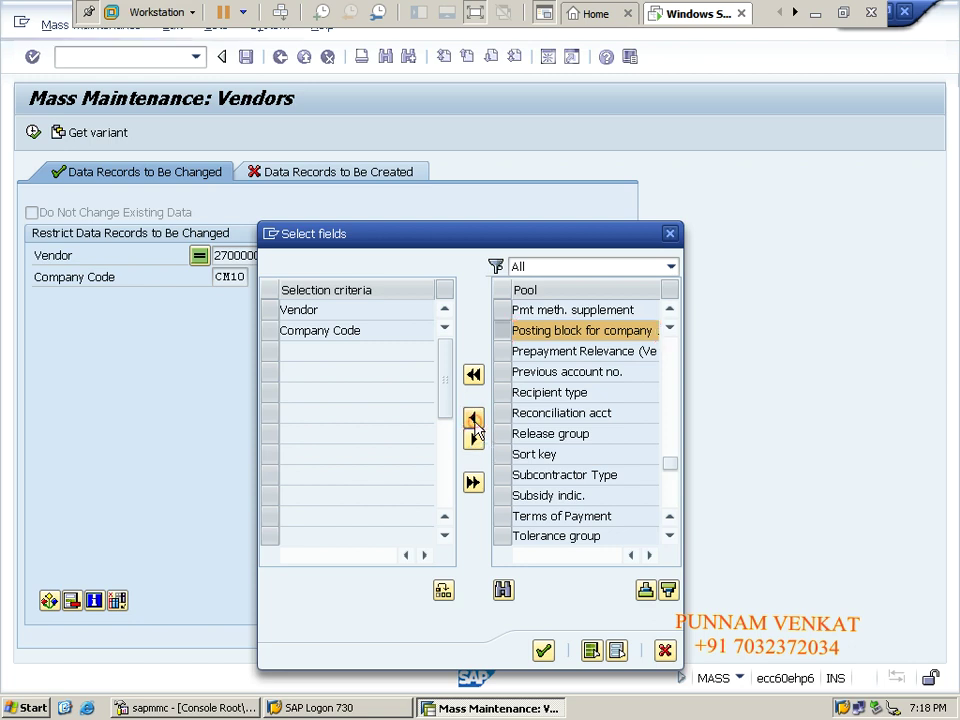
left_click(475, 424)
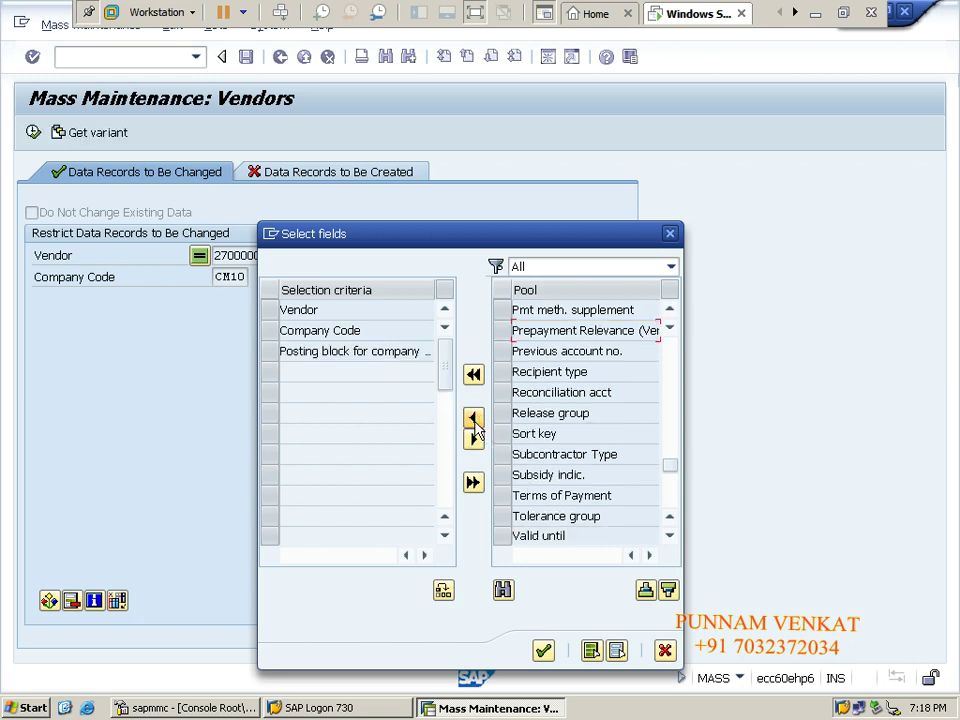
left_click(543, 651)
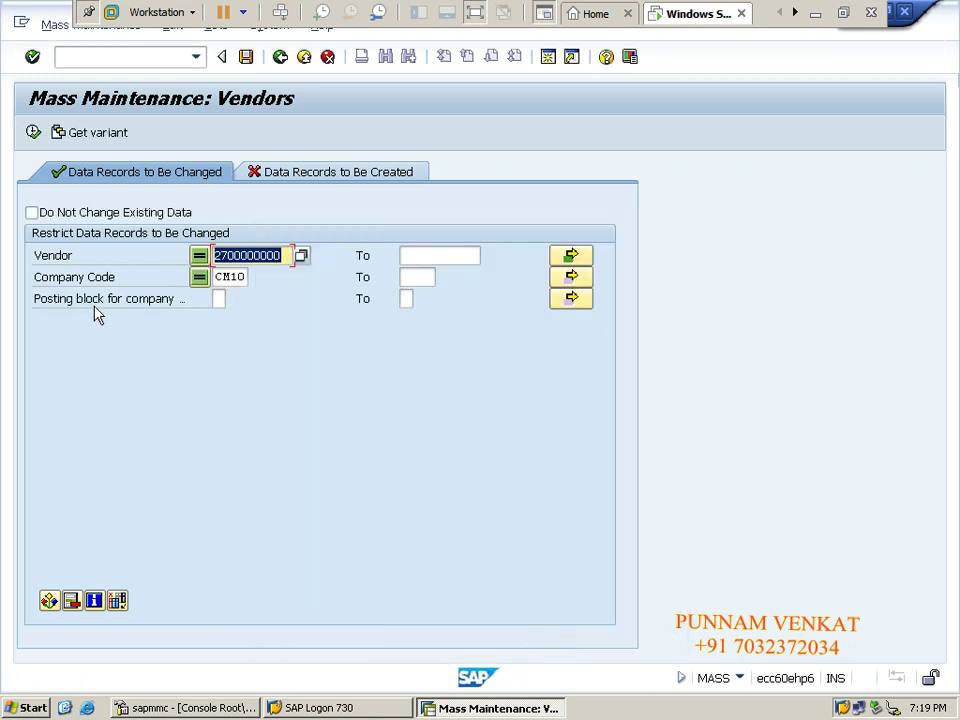
Set the Posting block for company restriction to X (Yes).
left_click(220, 300)
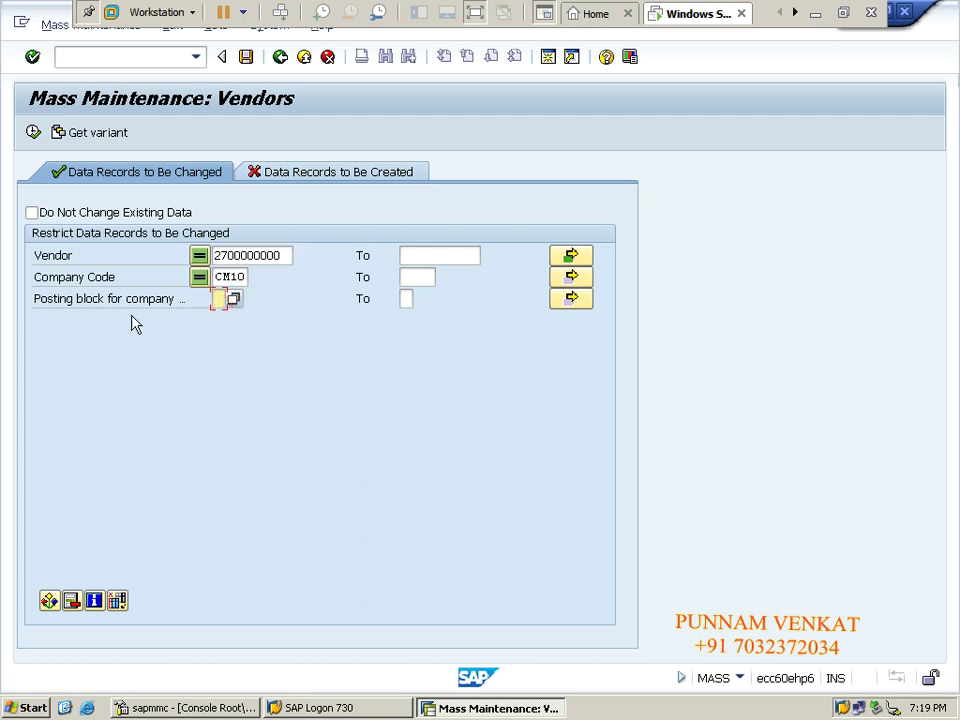
left_click(234, 300)
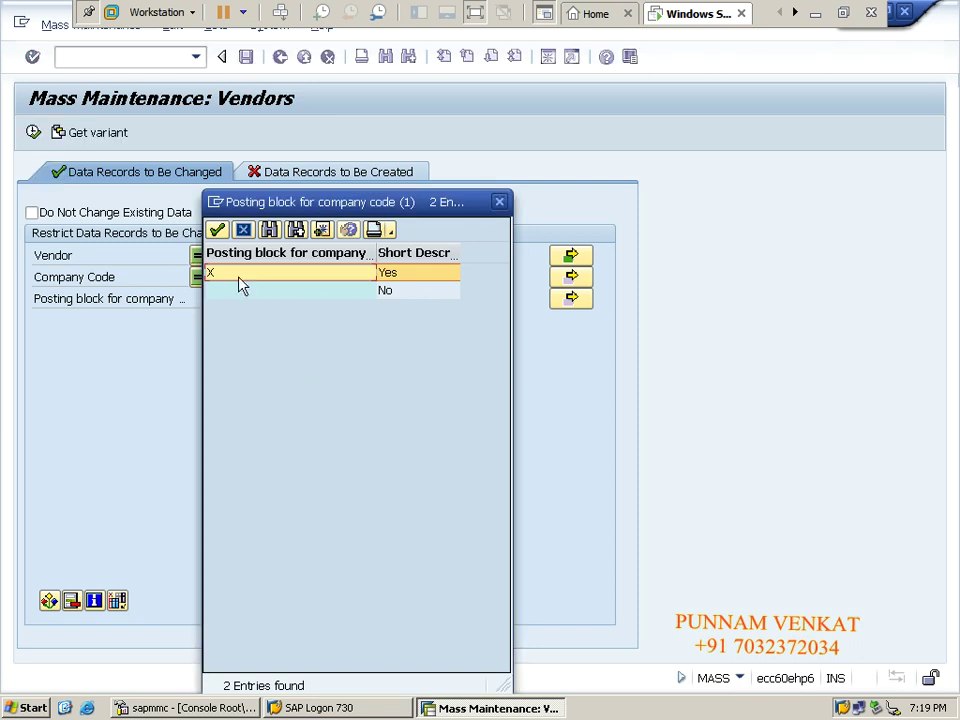
left_click(396, 291)
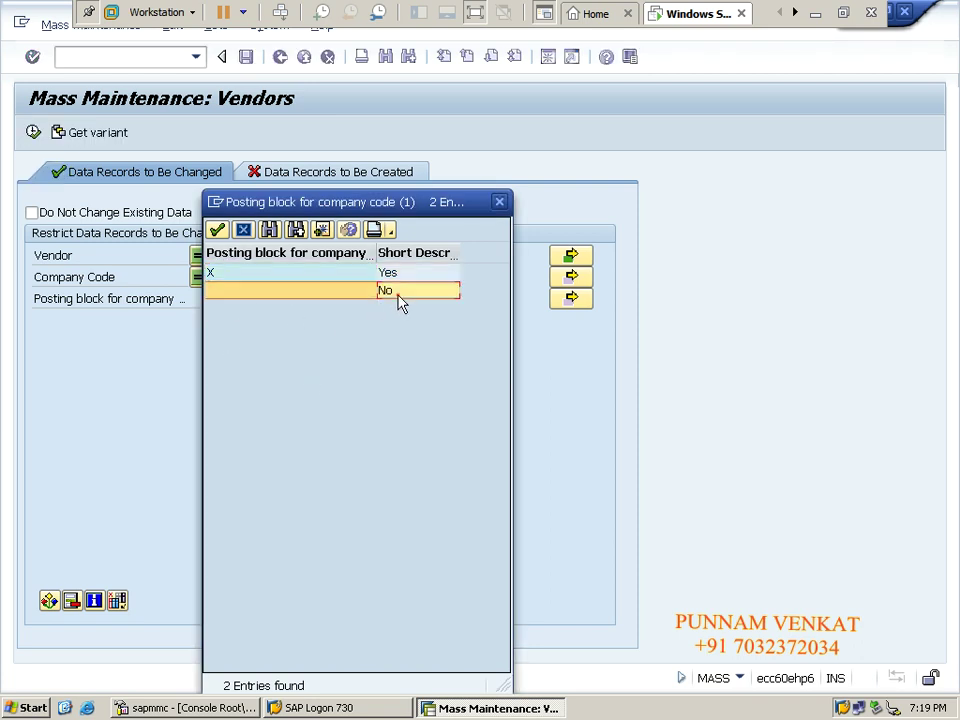
left_click(222, 274)
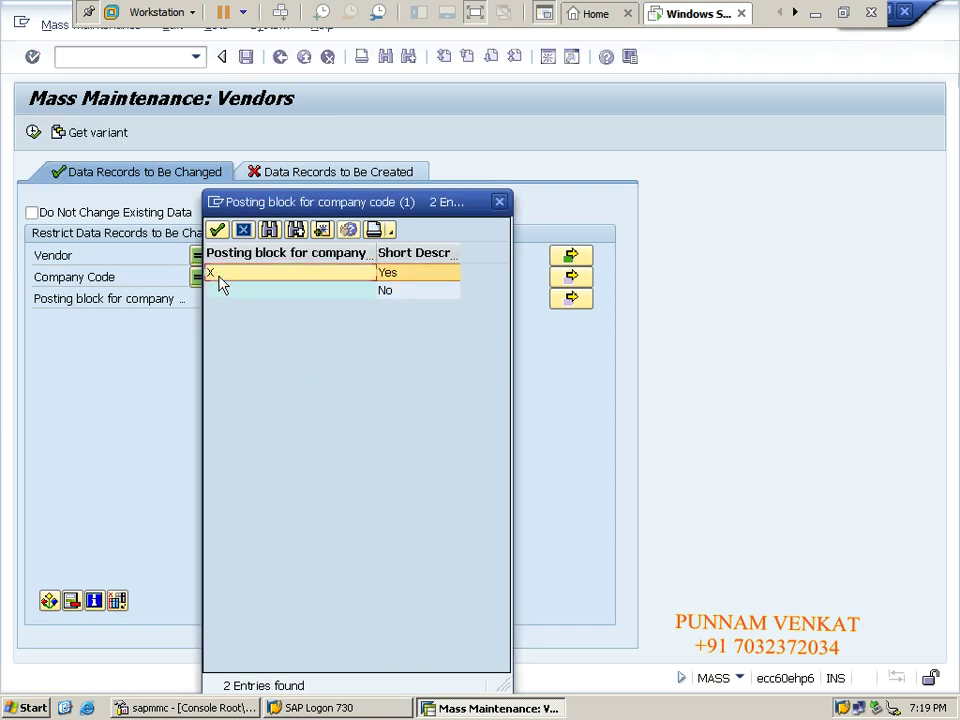
double_click(220, 275)
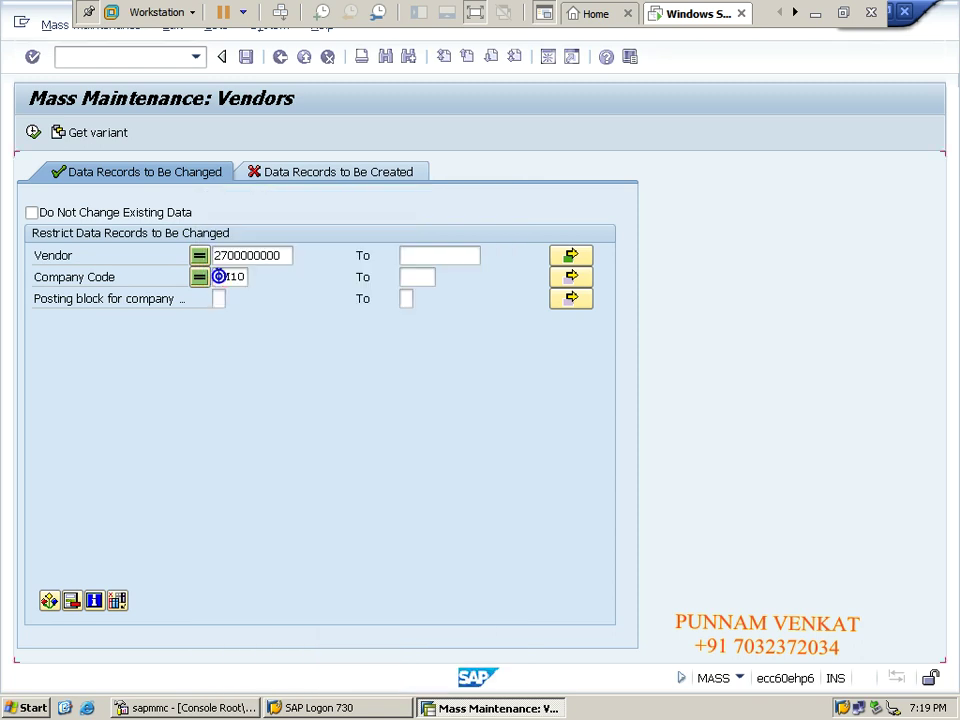
Execute the selection, which reports no data found, and start saving a variant.
left_click(33, 133)
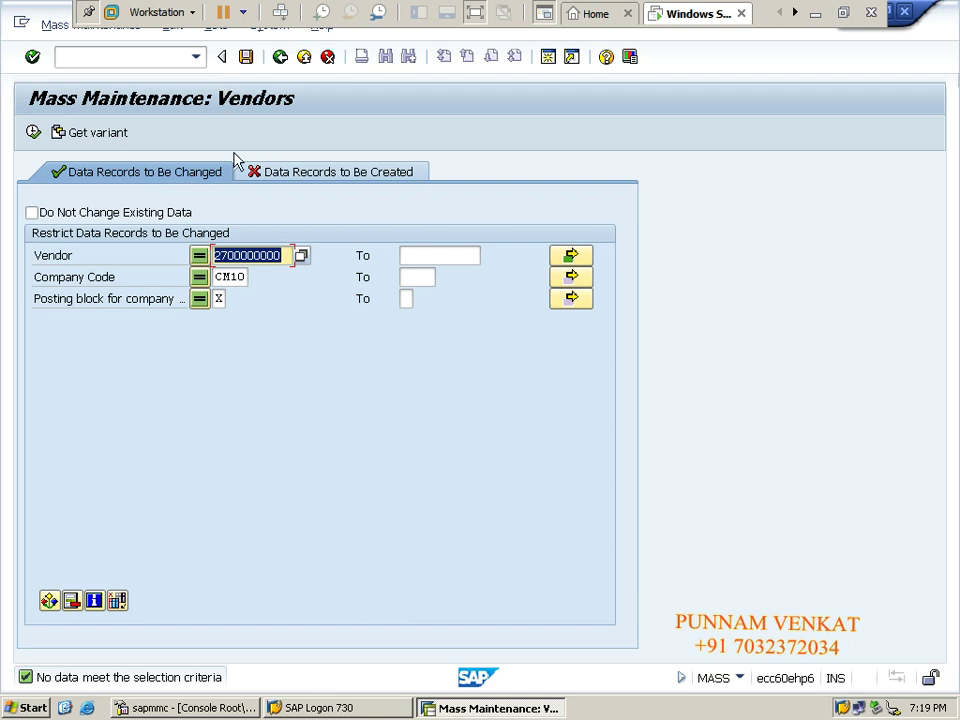
key("F8")
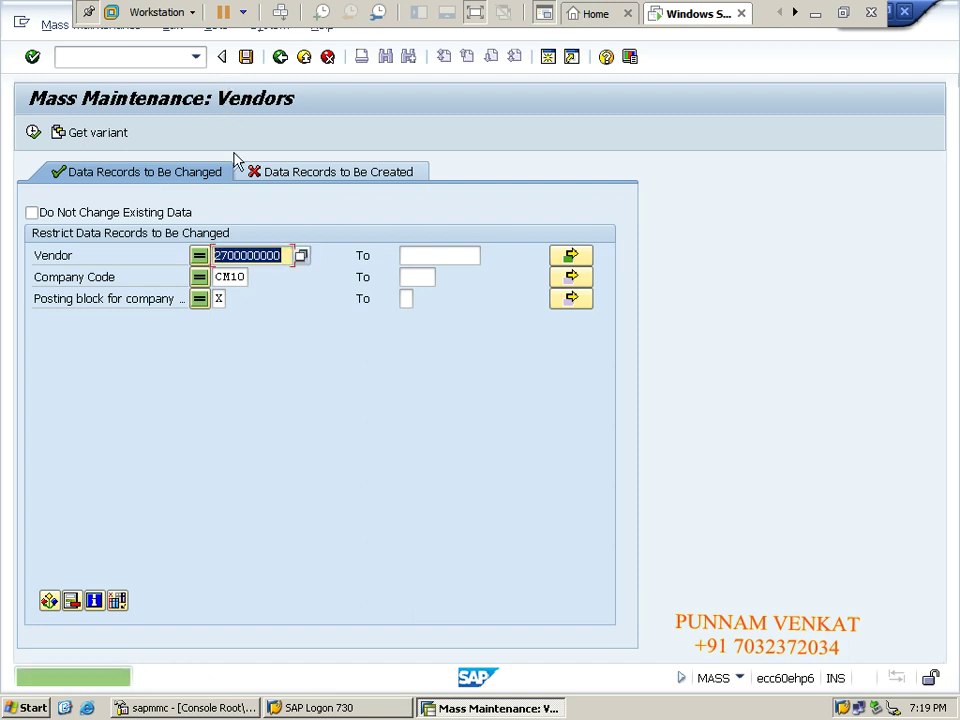
left_click(248, 58)
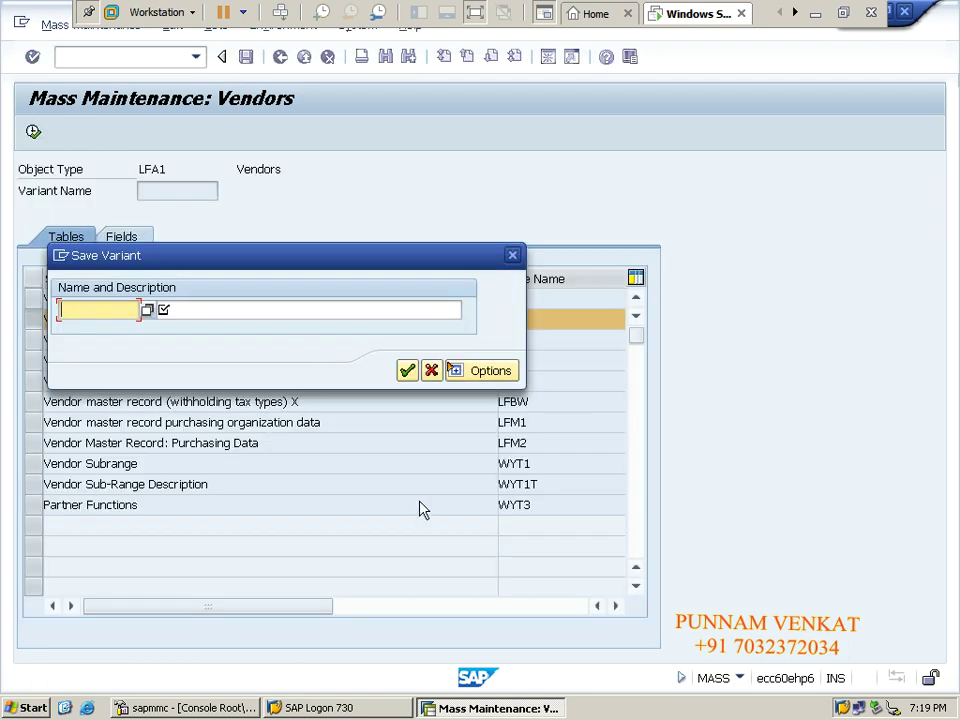
left_click(407, 371)
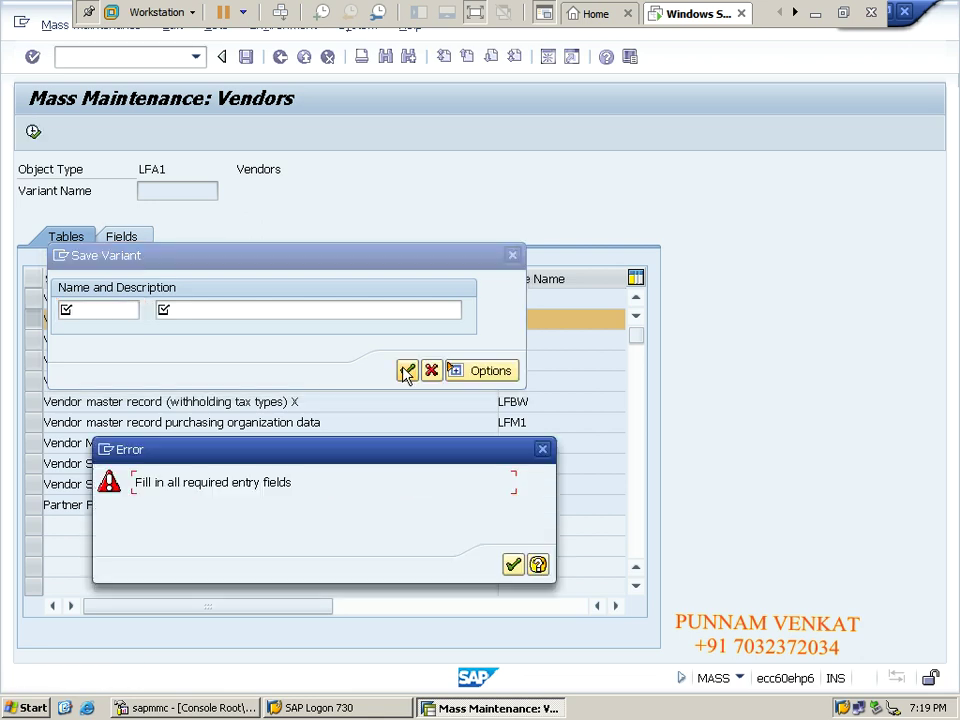
left_click(516, 568)
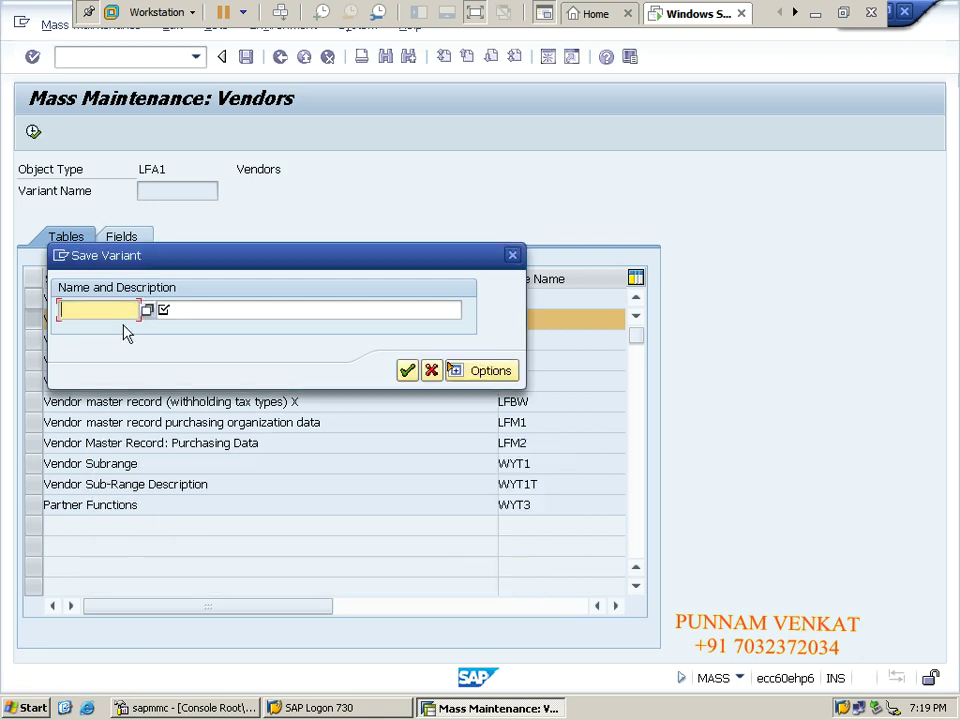
left_click(148, 311)
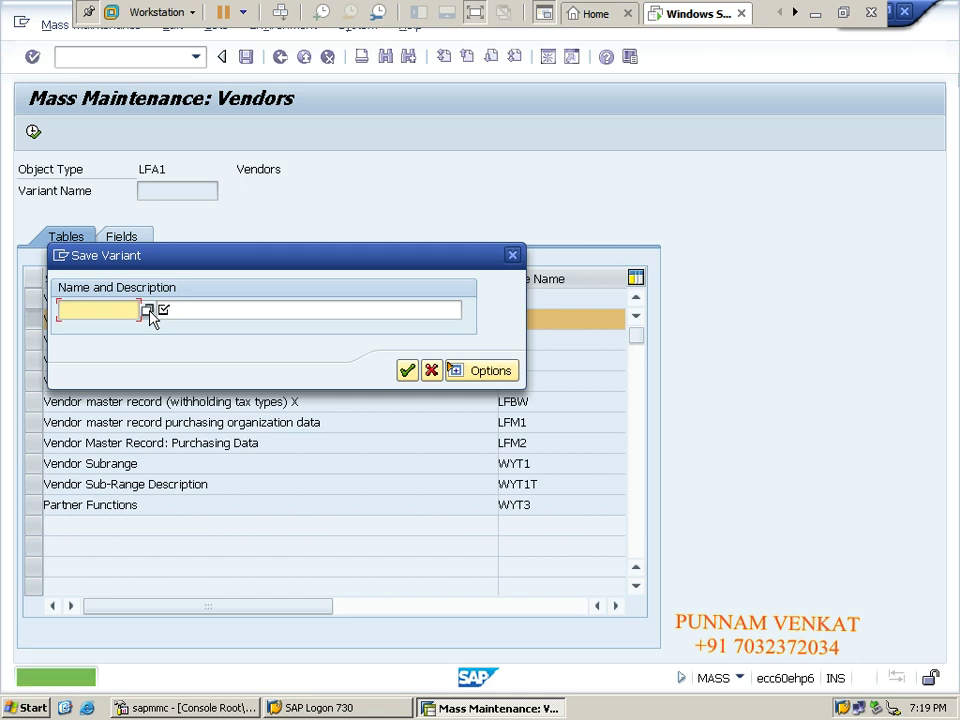
left_click(407, 372)
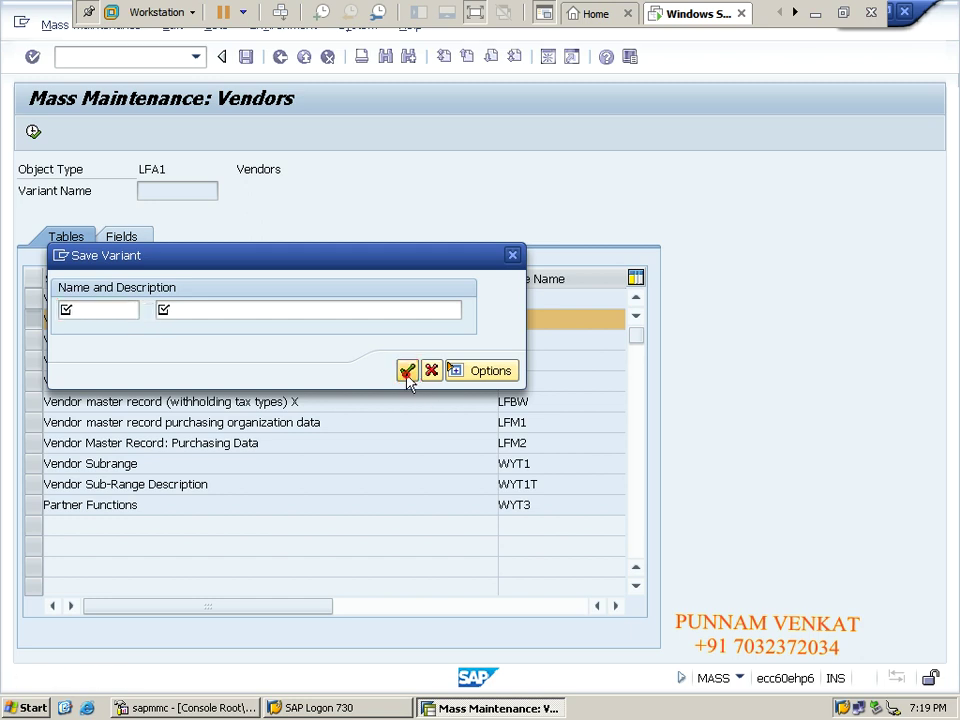
left_click(511, 570)
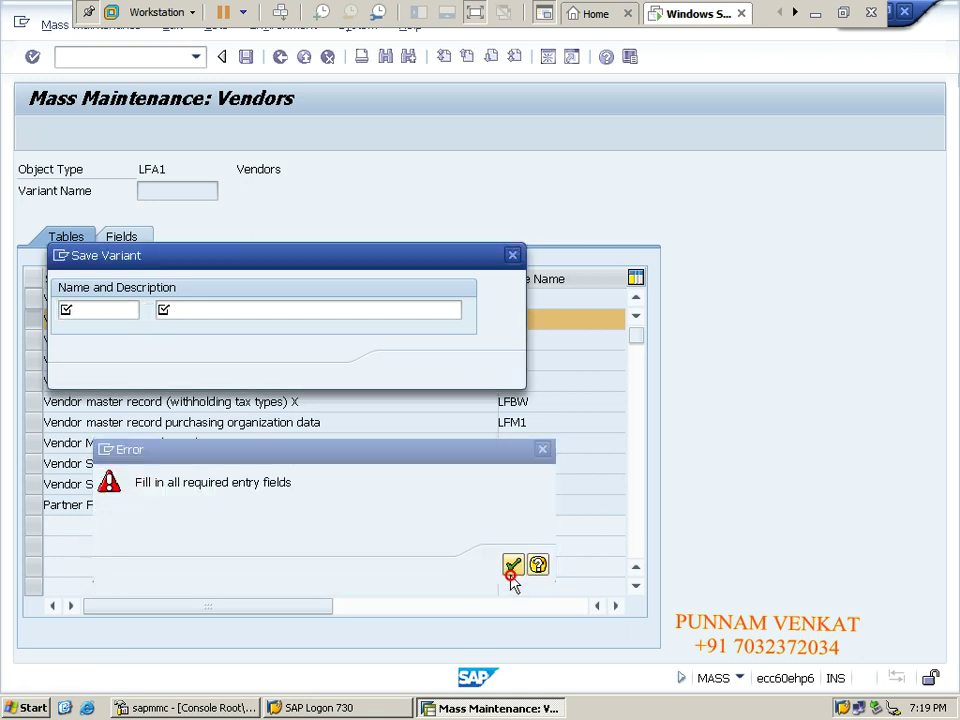
left_click(297, 316)
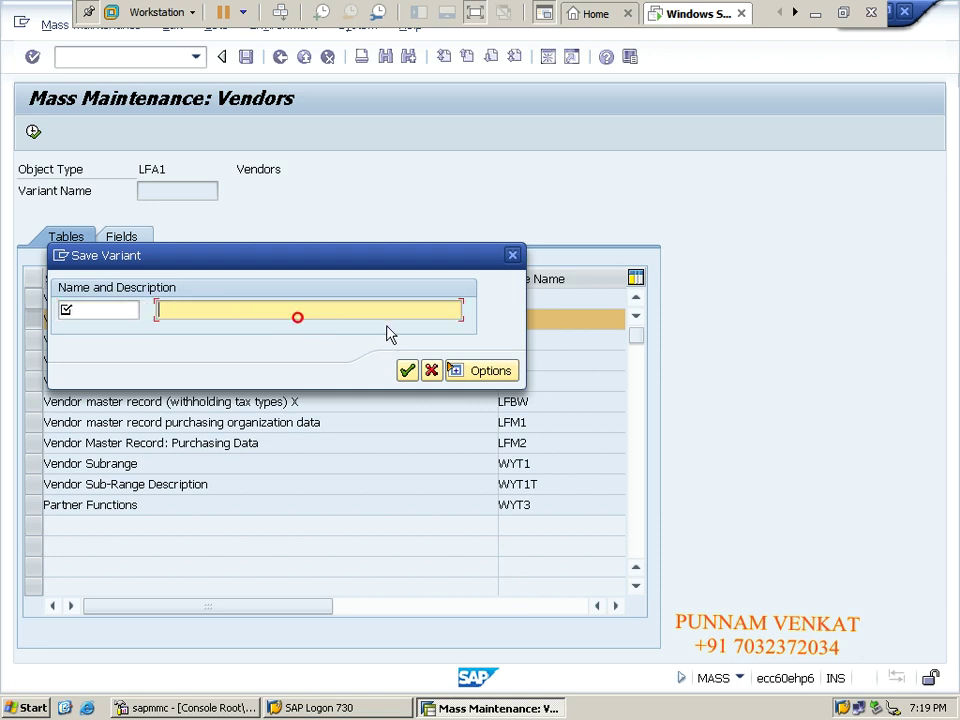
left_click(437, 374)
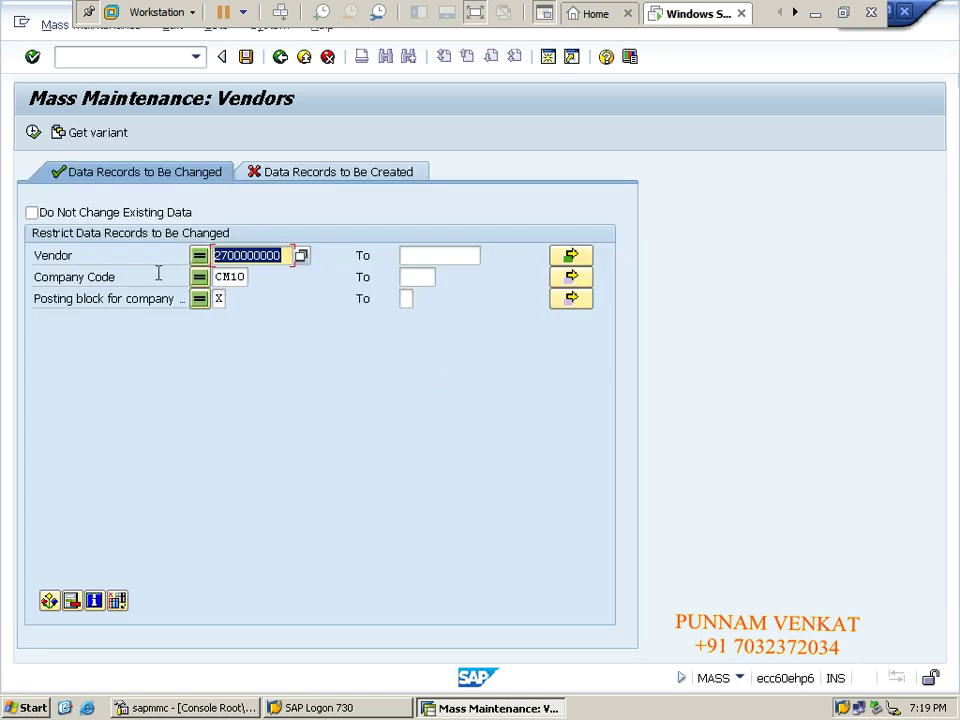
Reapply the 11 listed vendor numbers in the Vendor multiple selection.
left_click(34, 136)
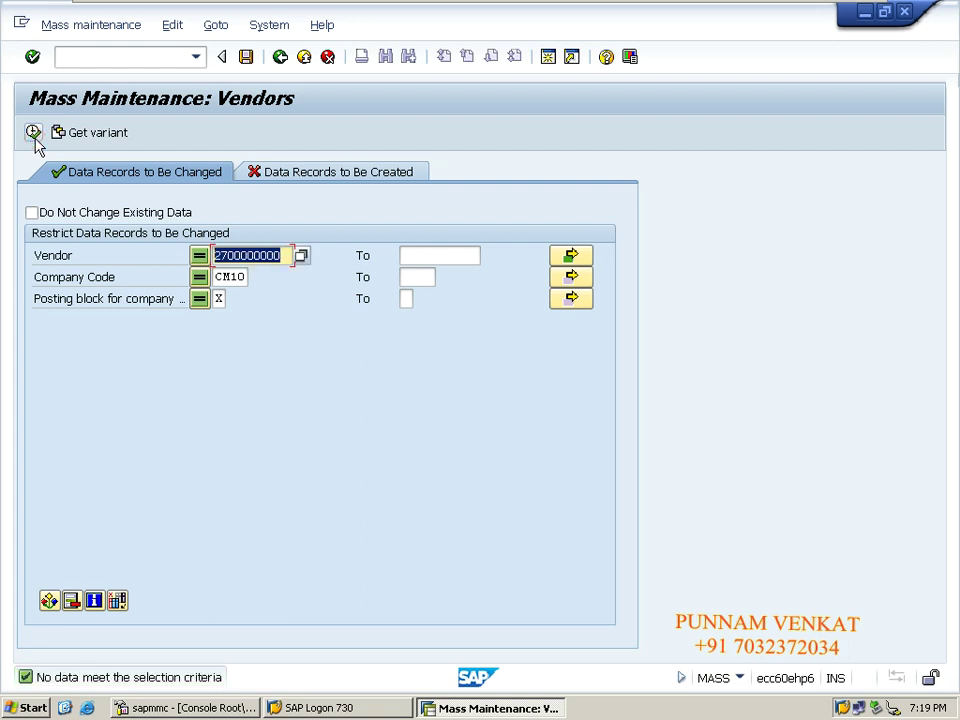
left_click(571, 254)
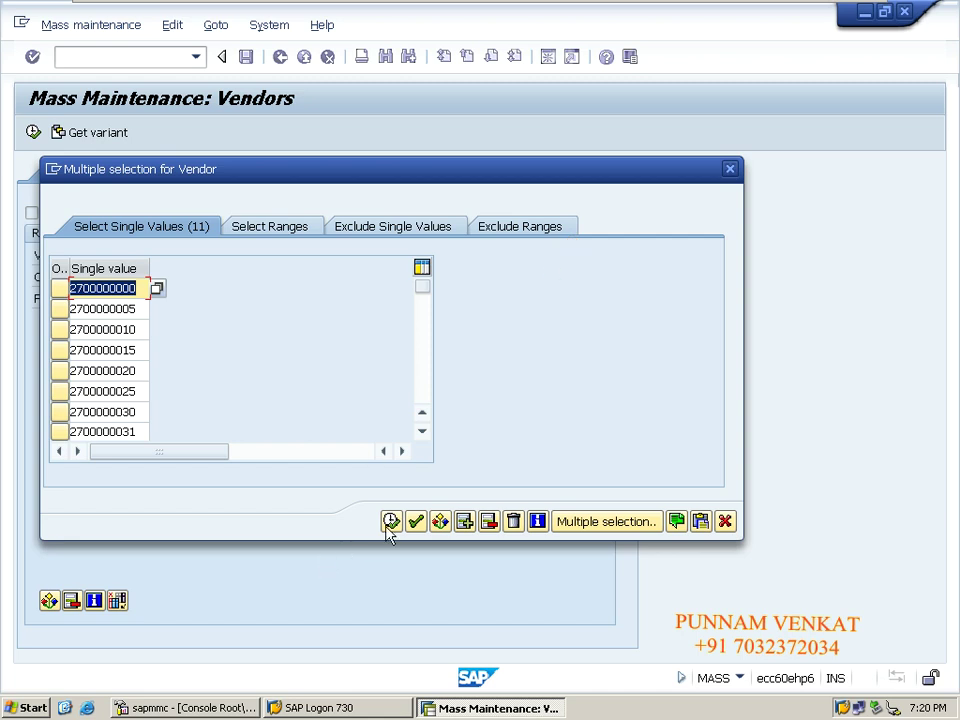
left_click(391, 521)
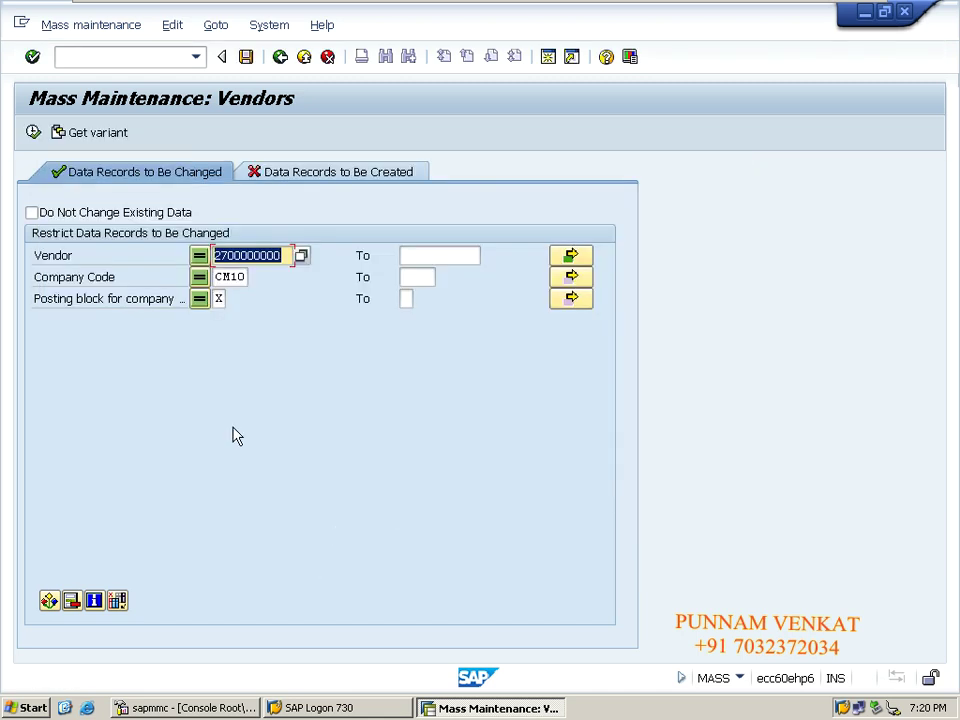
Remove Posting block for company from the selection criteria and run the selection.
left_click(117, 600)
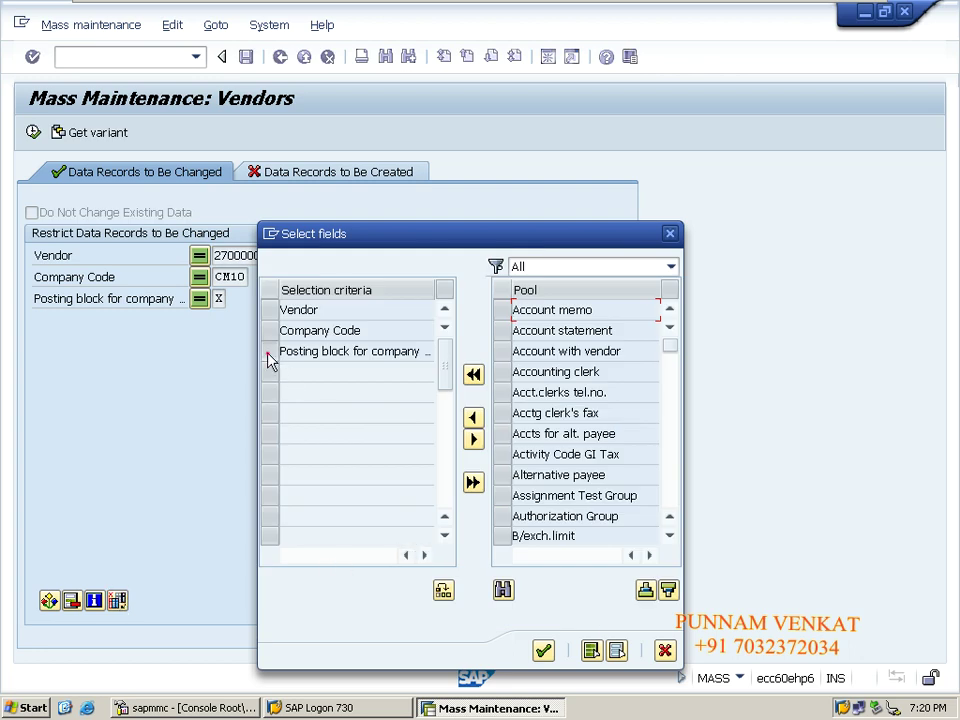
left_click(268, 351)
left_click(476, 444)
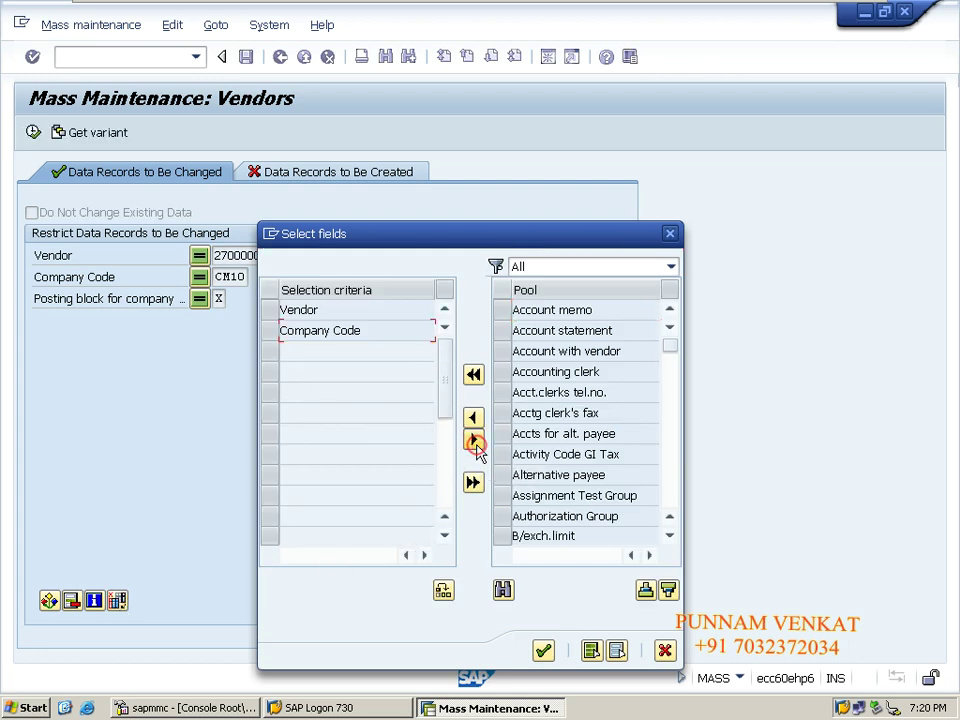
left_click(543, 650)
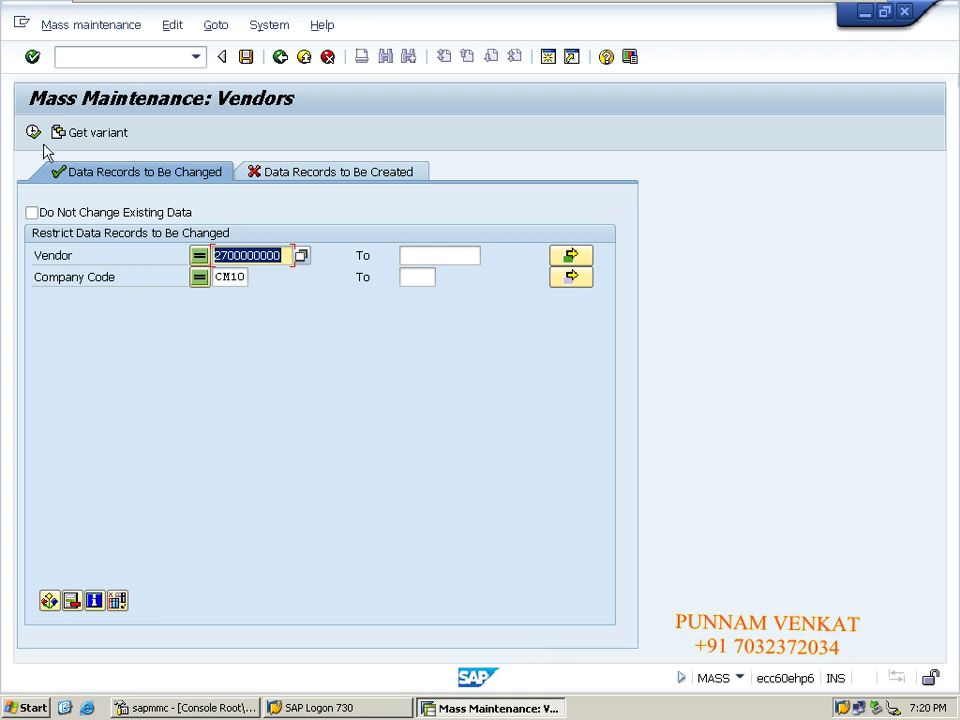
left_click(34, 133)
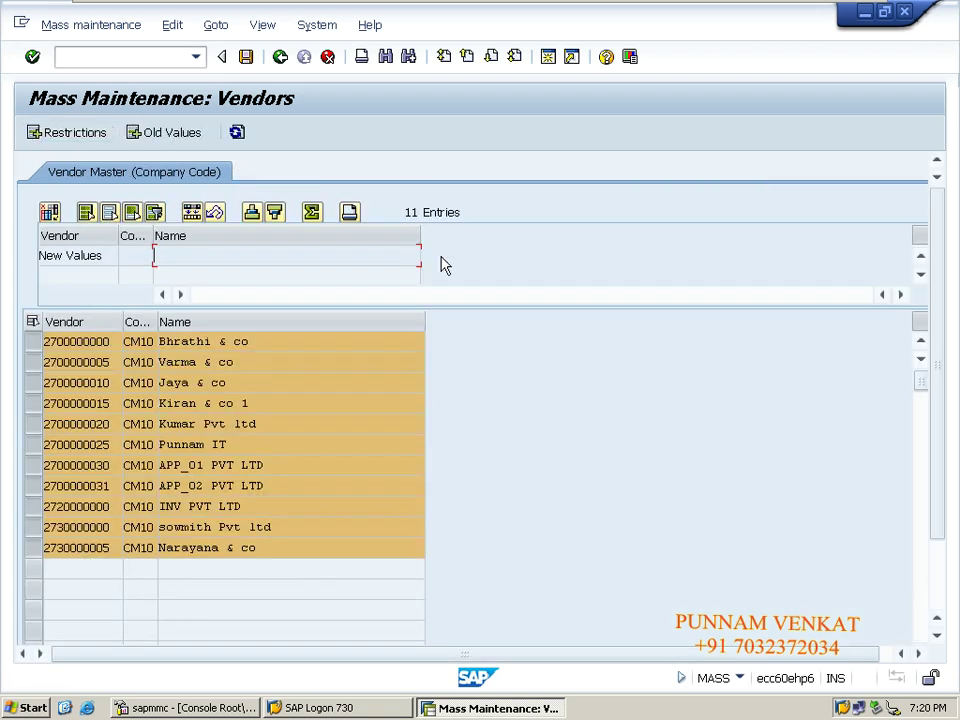
Relist the 11 CM10 vendors and add a Posting block for company column to the table.
left_click(280, 57)
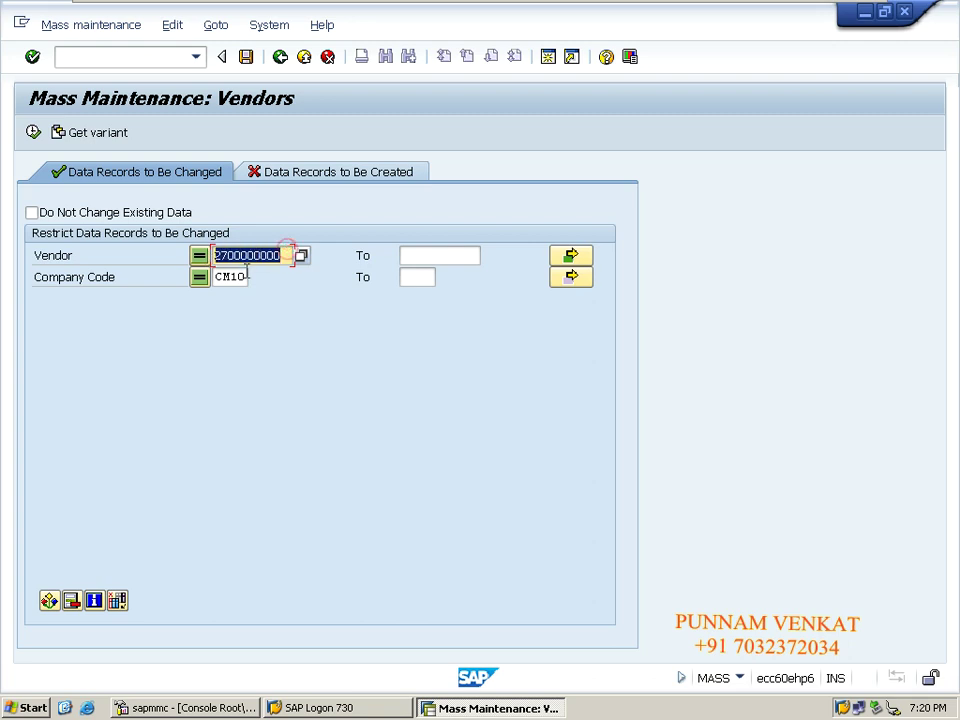
left_click(33, 133)
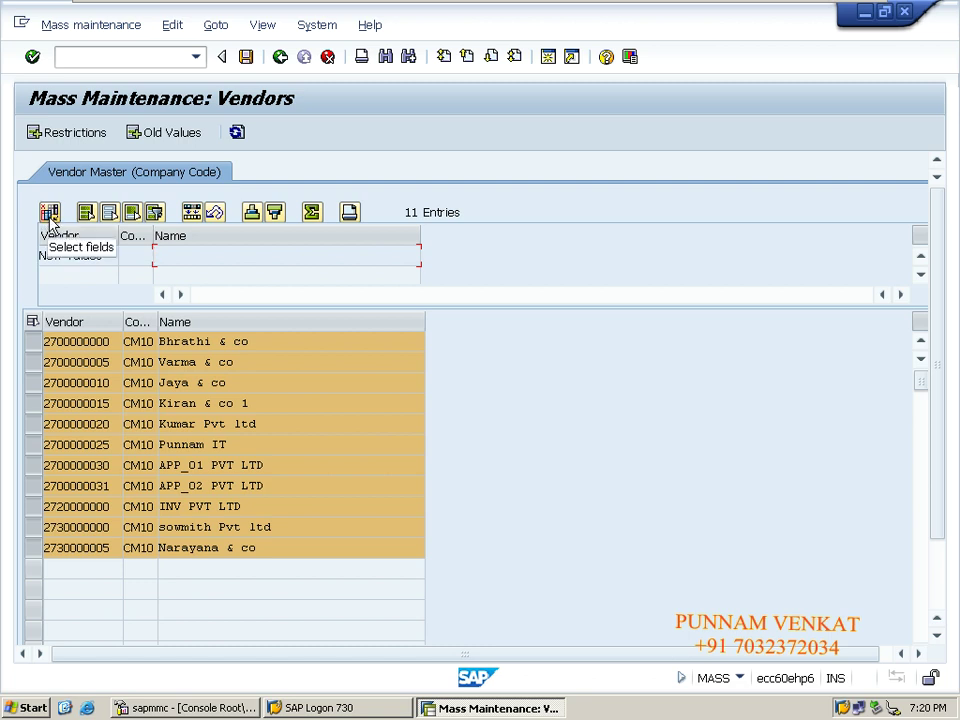
left_click(50, 216)
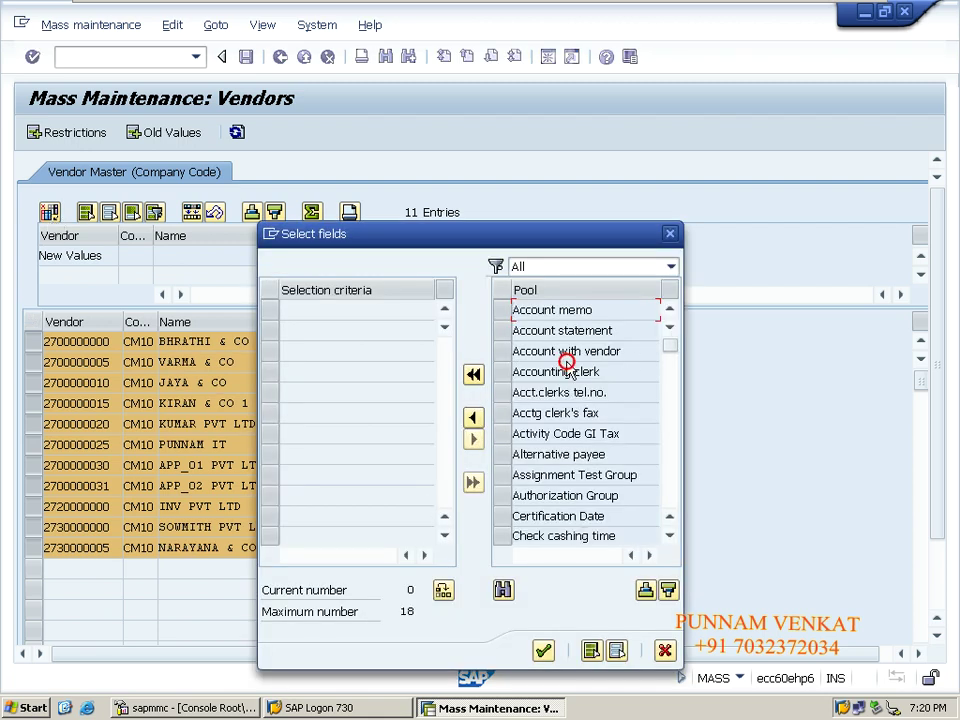
scroll(568, 370, "down", 3)
scroll(568, 370, "down", 3)
scroll(568, 370, "down", 3)
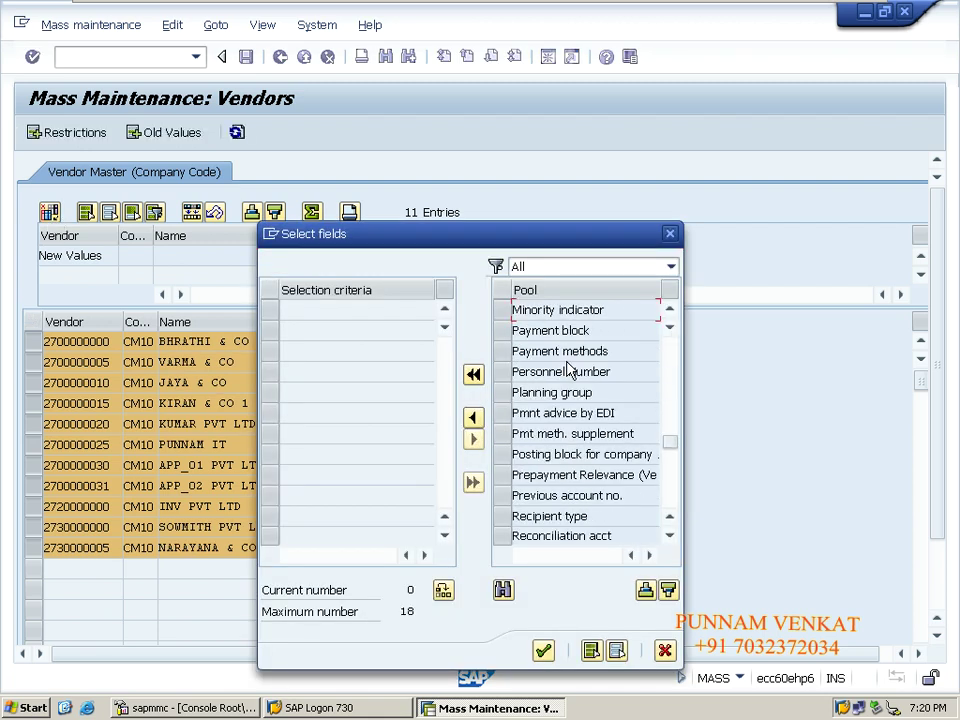
scroll(568, 370, "down", 3)
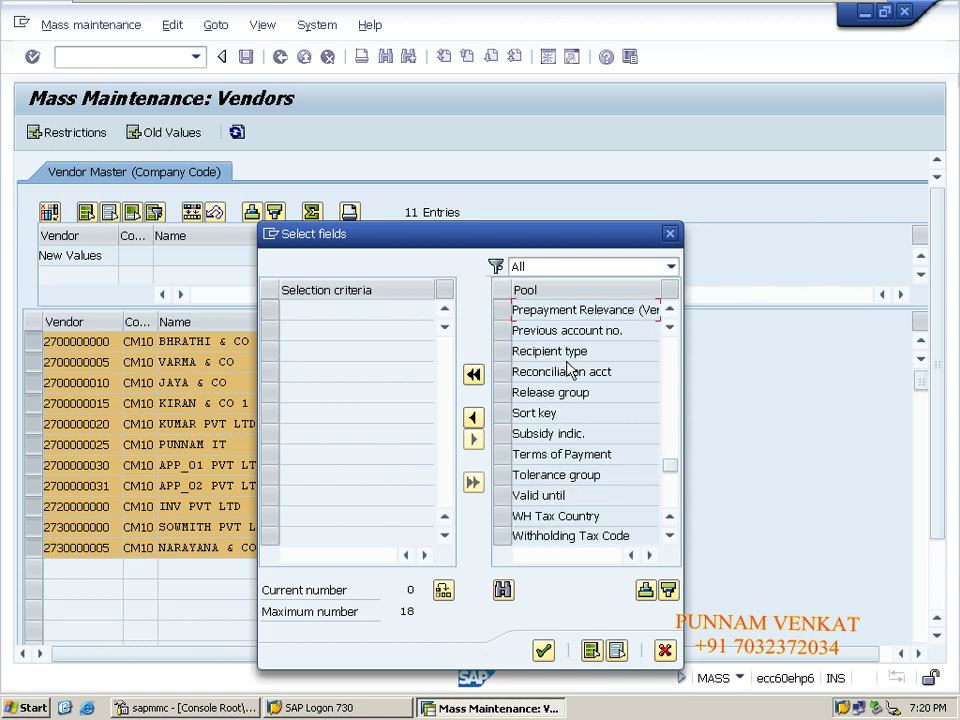
scroll(568, 370, "up", 4)
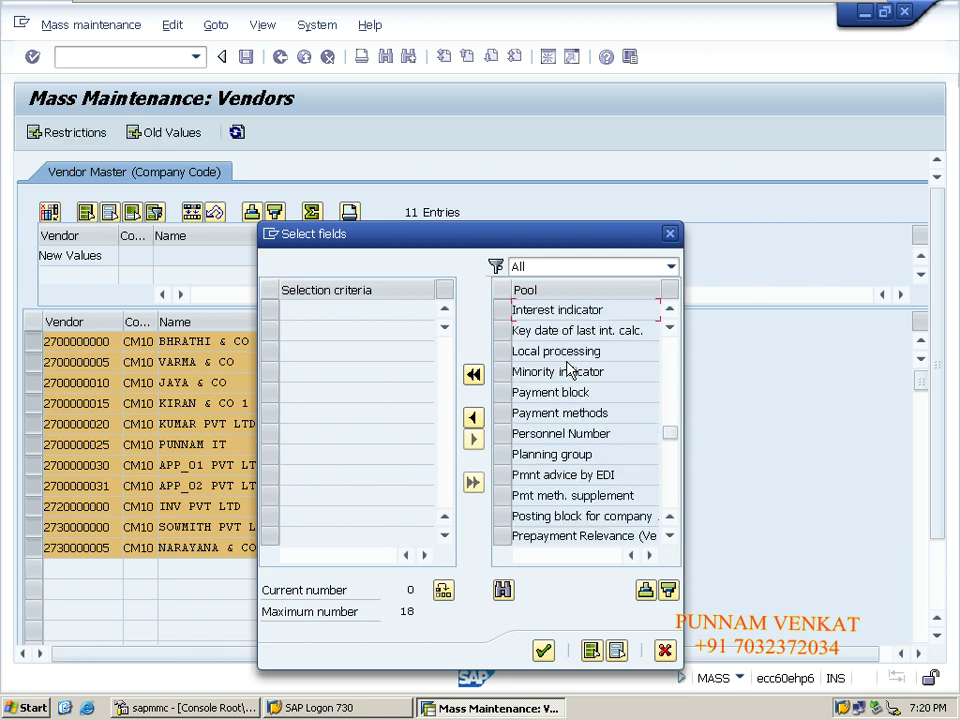
scroll(568, 370, "down", 4)
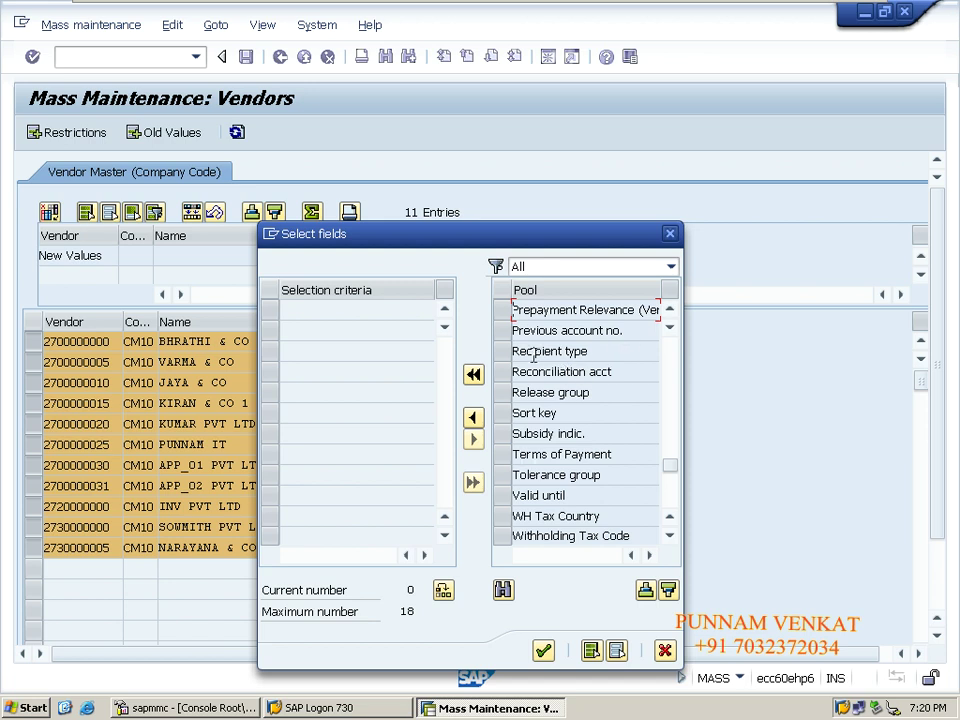
left_click(670, 310)
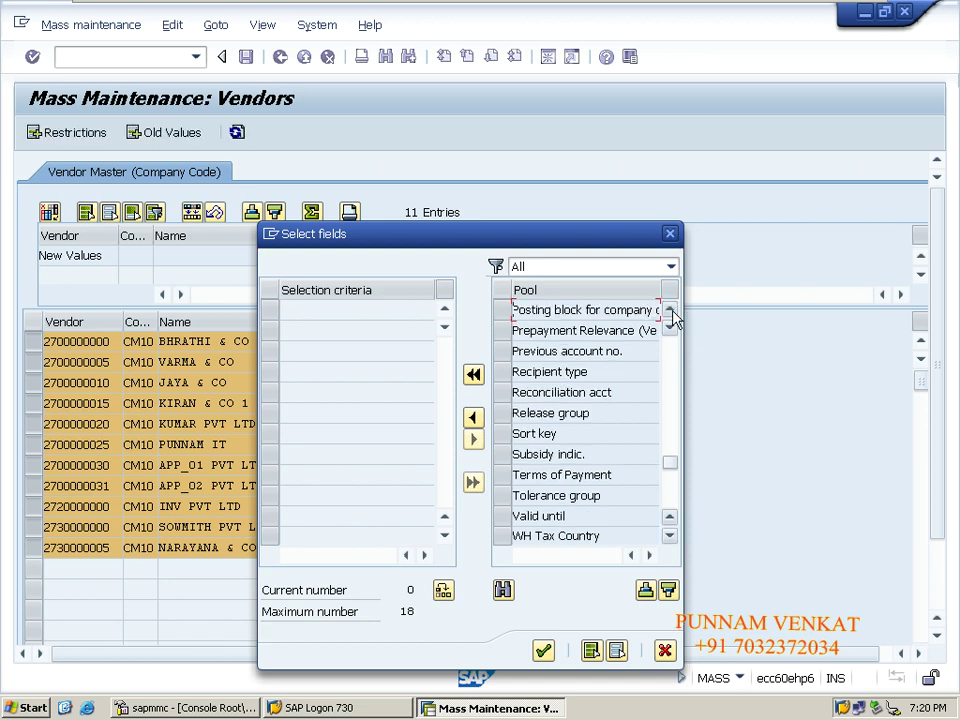
left_click(502, 310)
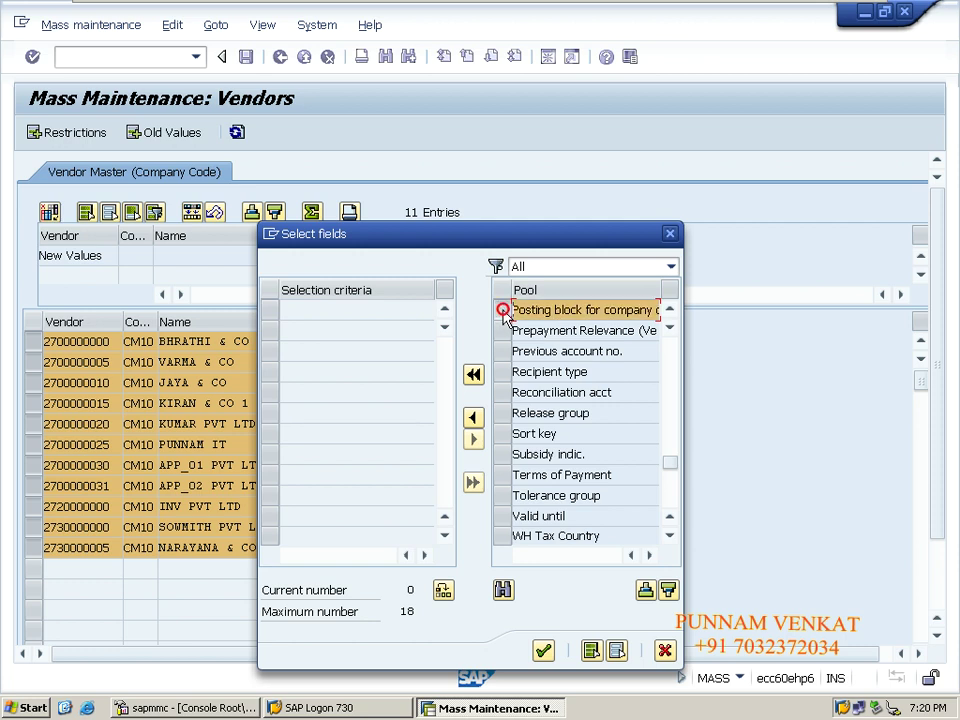
left_click(474, 420)
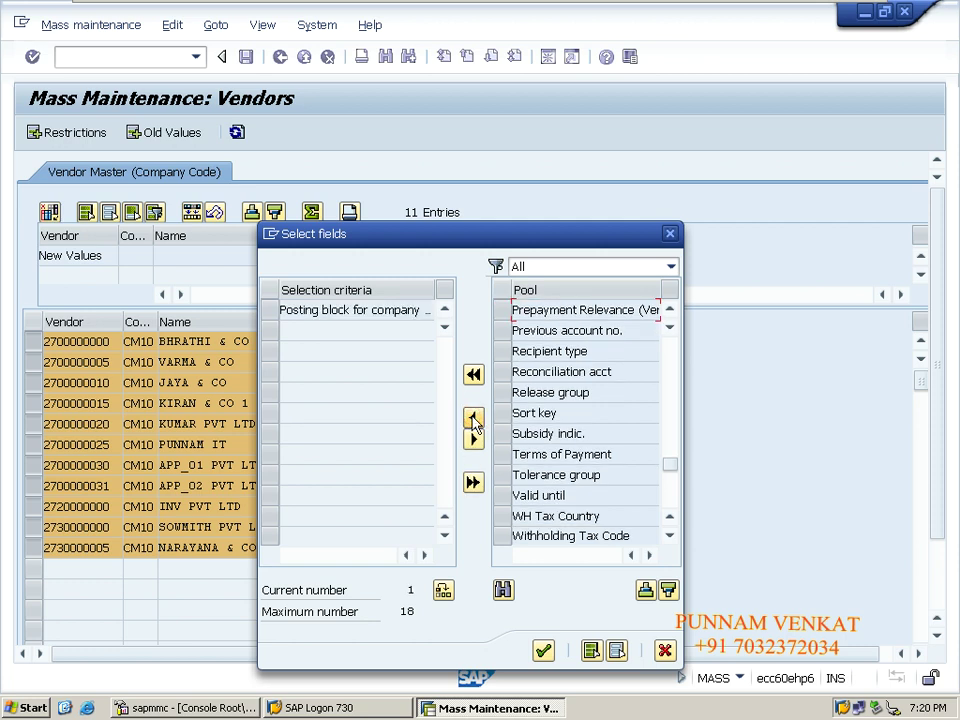
left_click(542, 650)
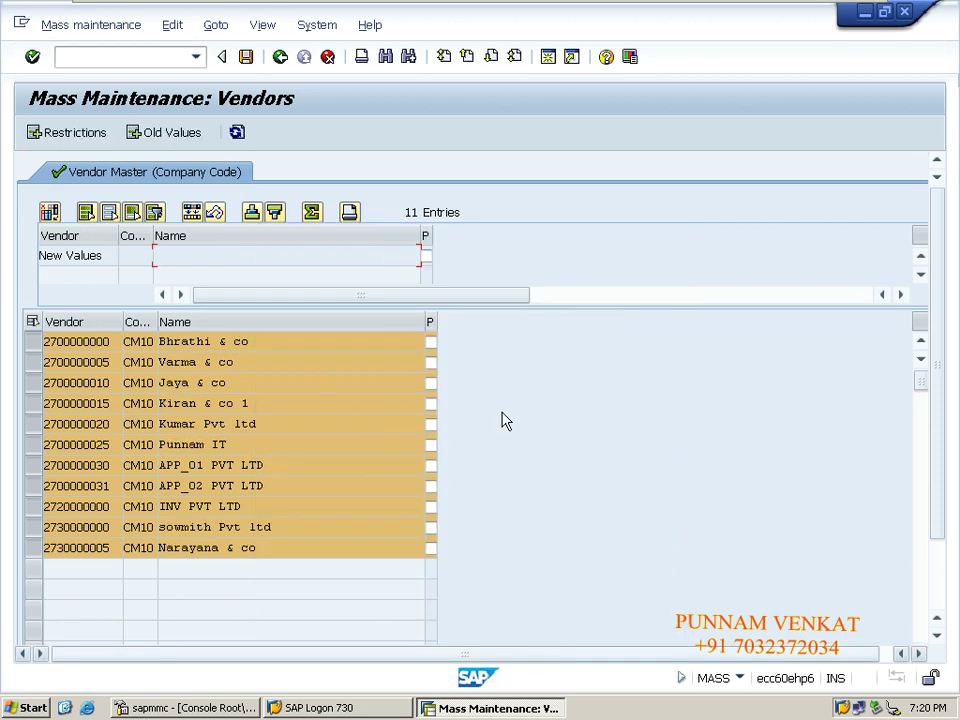
Widen the Posting block columns and tick Posting block in the New Values row.
left_click_drag(436, 320, 558, 340)
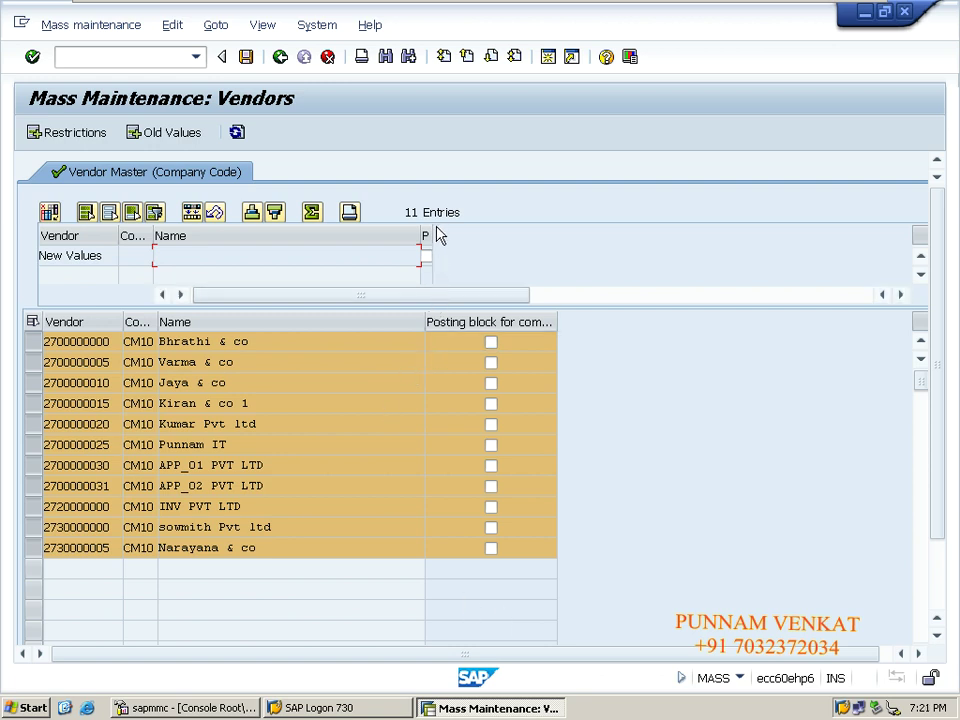
left_click_drag(432, 231, 476, 229)
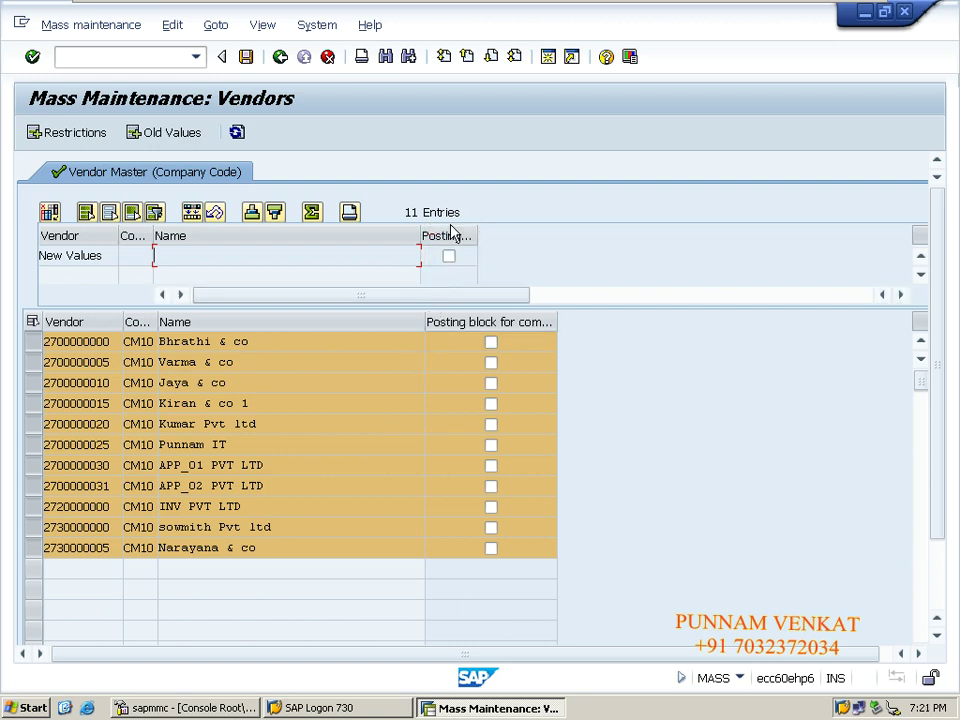
left_click(451, 258)
Try Edit > Apply Changes, dismiss the select-a-column message, then open Select with Condition.
left_click(110, 27)
left_click(166, 30)
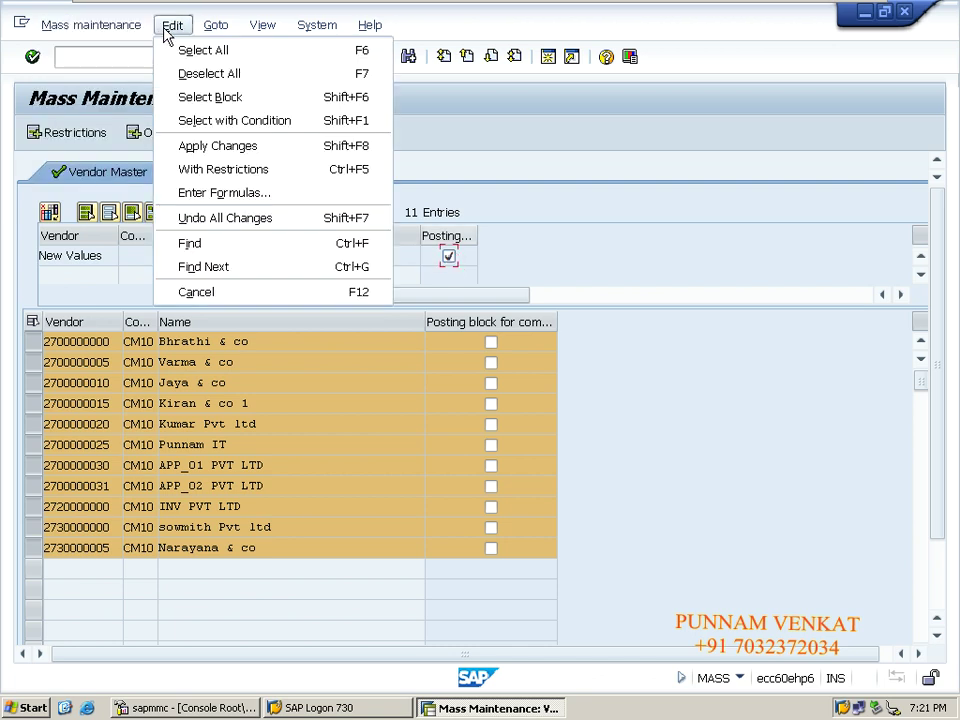
left_click(206, 148)
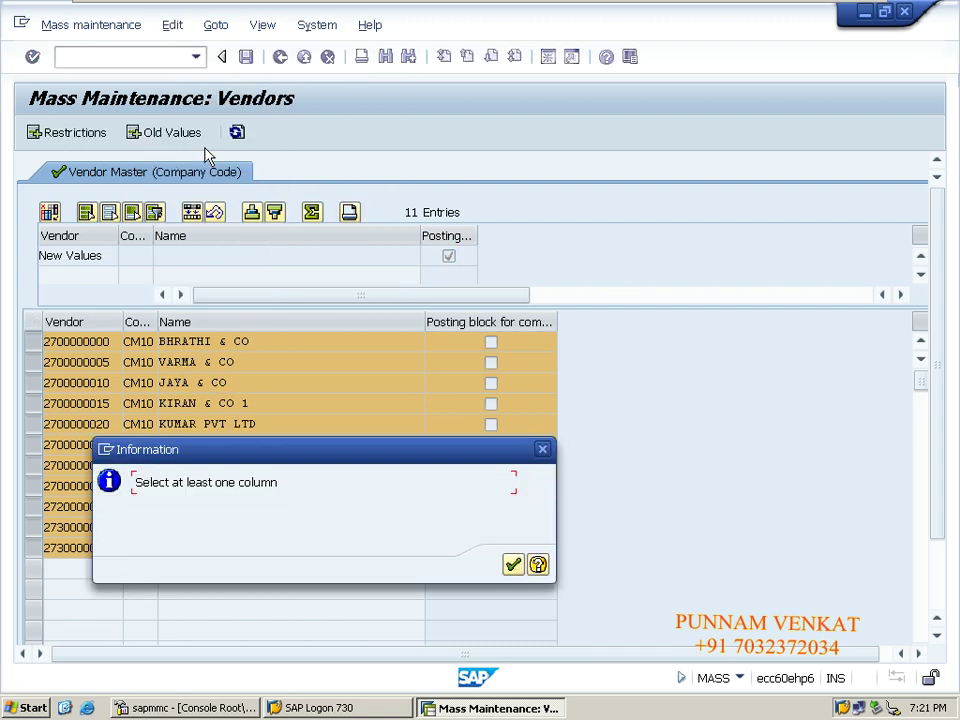
left_click(513, 566)
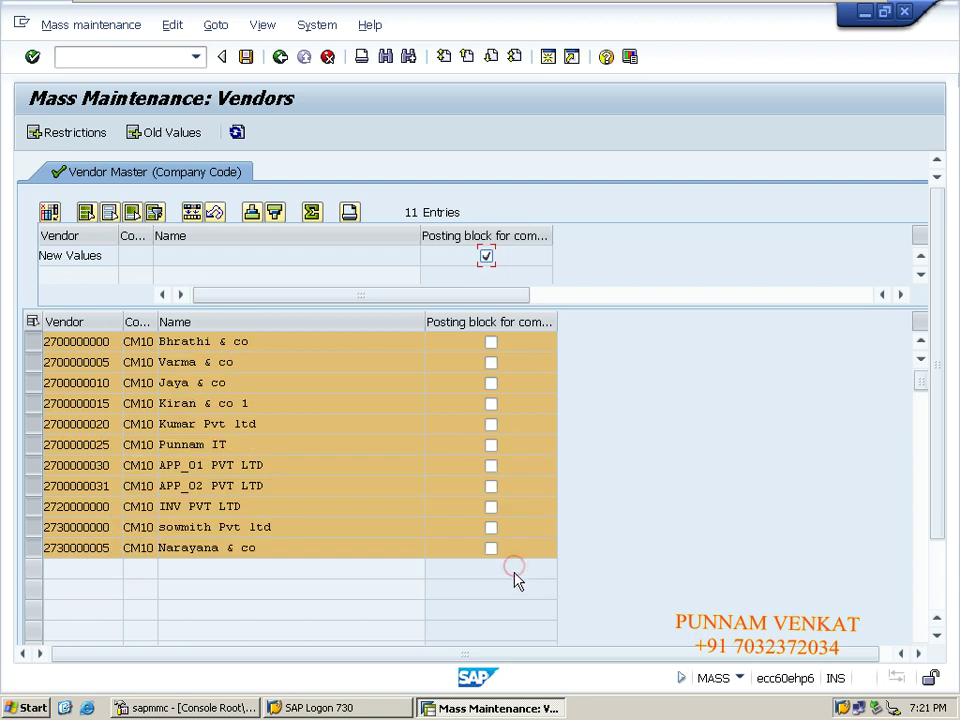
left_click(168, 26)
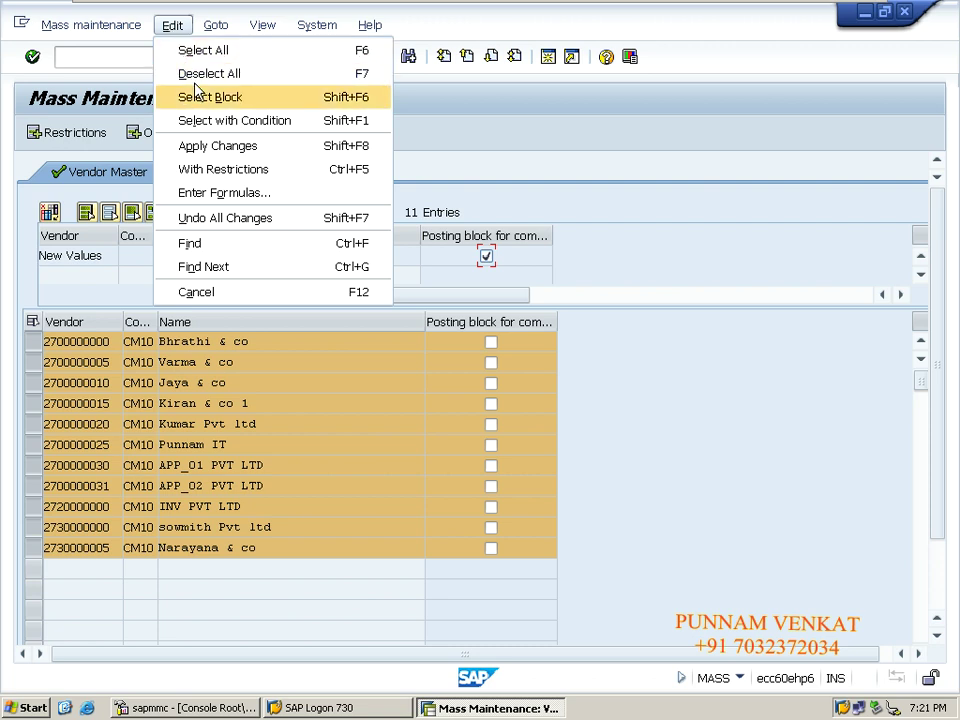
left_click(203, 130)
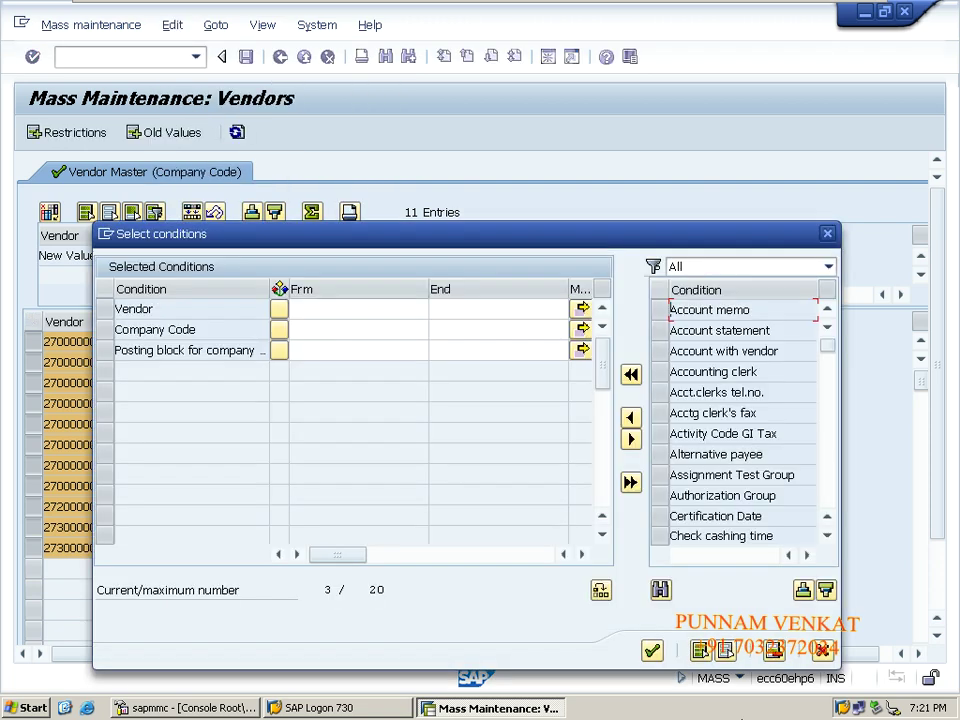
Cancel Select conditions, select all vendor rows, and mark the Posting block column for change.
left_click(823, 650)
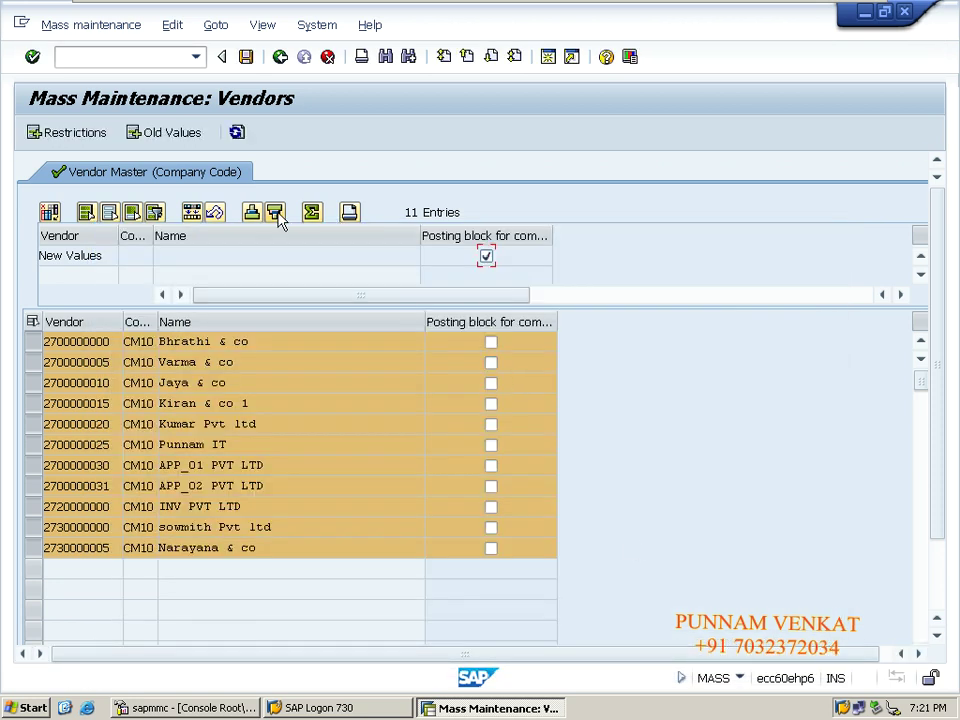
left_click(170, 25)
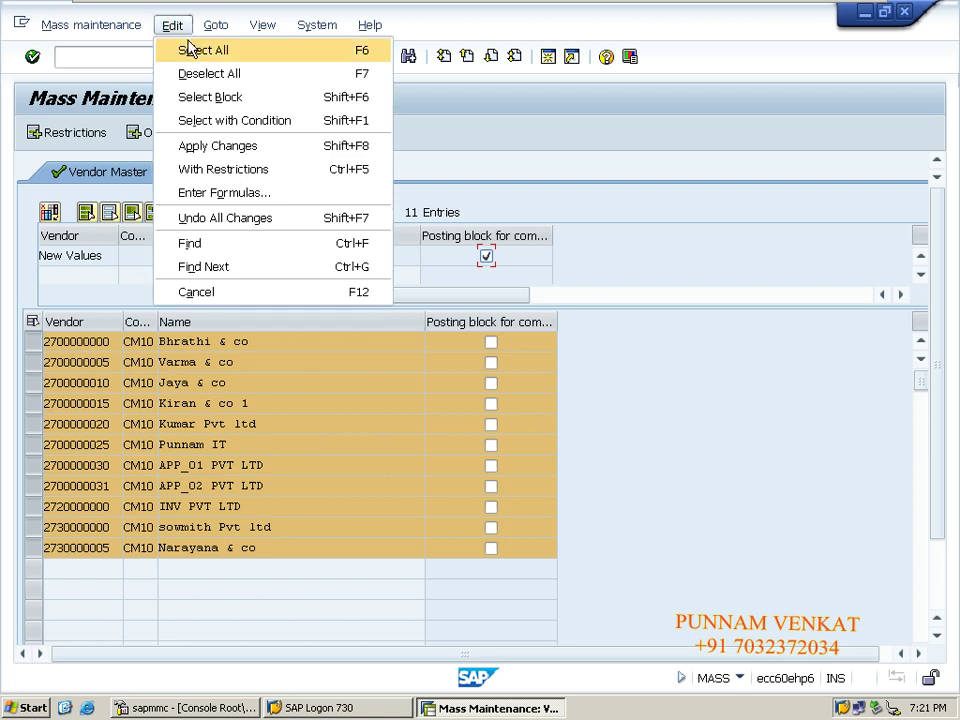
left_click(190, 49)
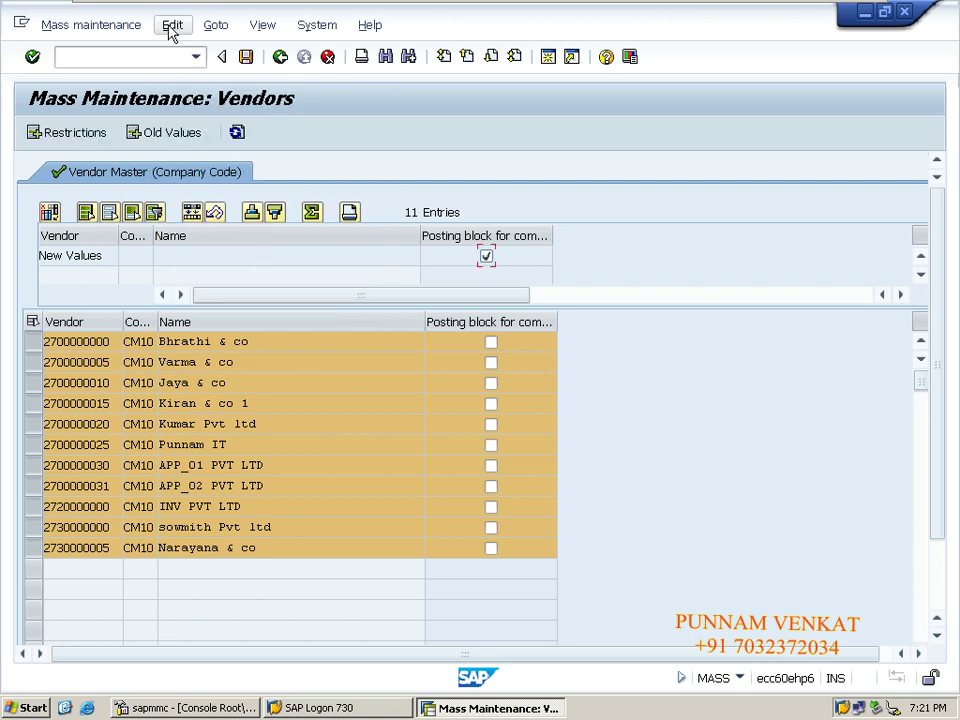
left_click(172, 26)
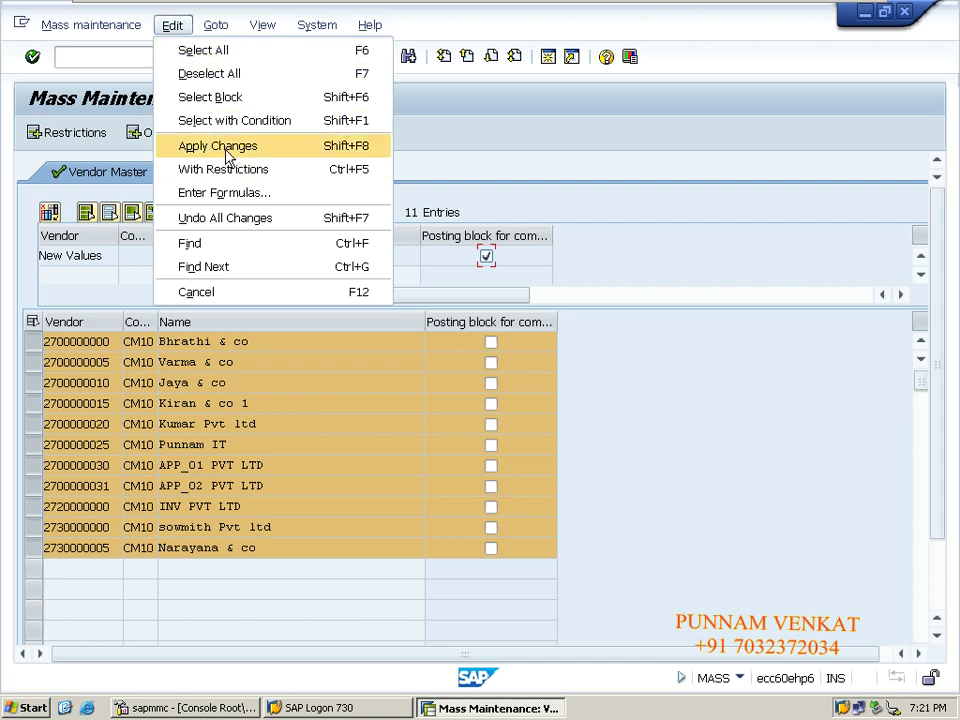
left_click(228, 146)
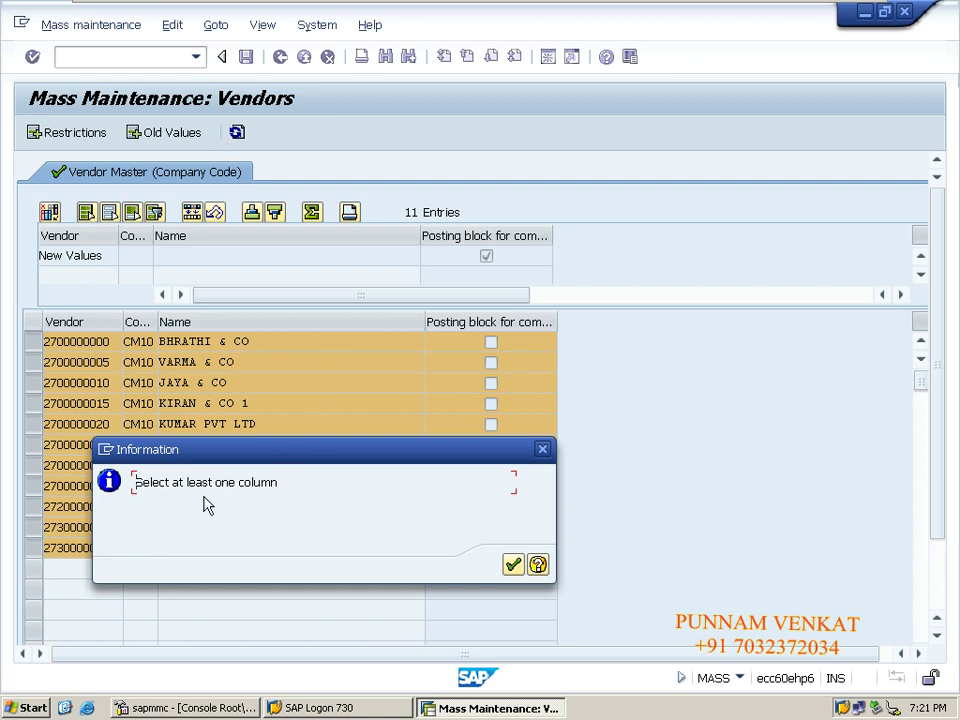
left_click(512, 564)
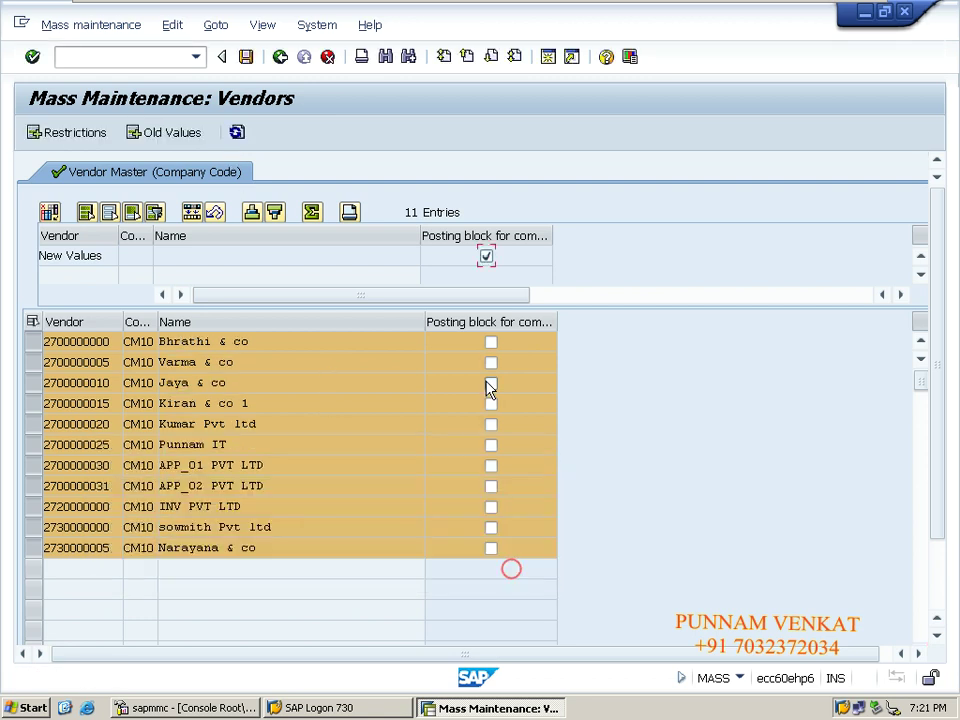
left_click(480, 321)
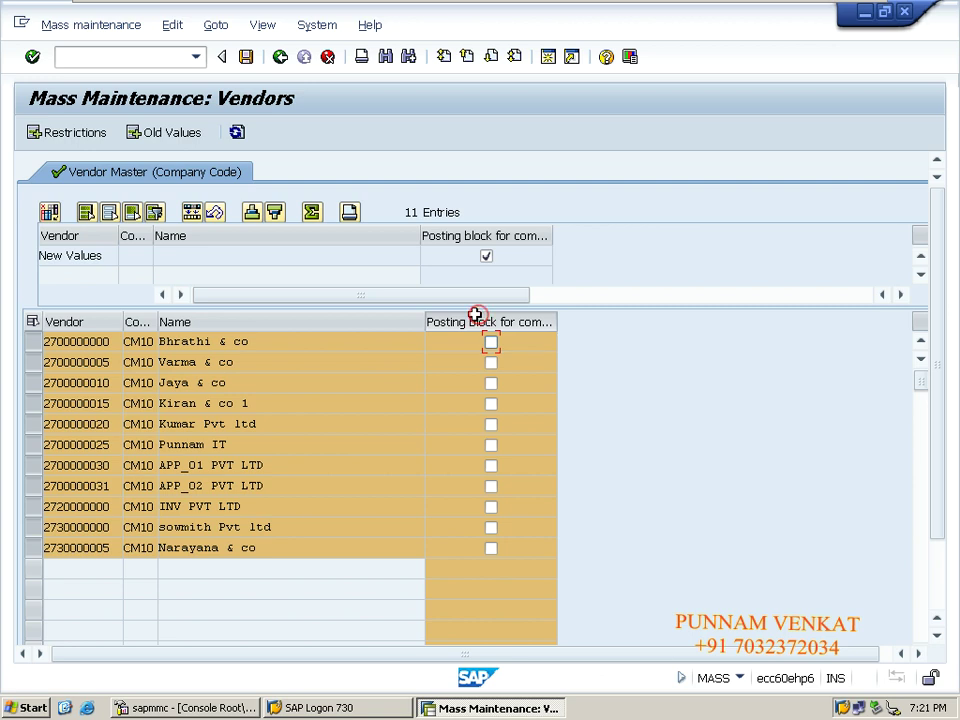
Apply the ticked posting block to all 11 CM10 vendor rows with Edit > Apply Changes.
left_click(173, 25)
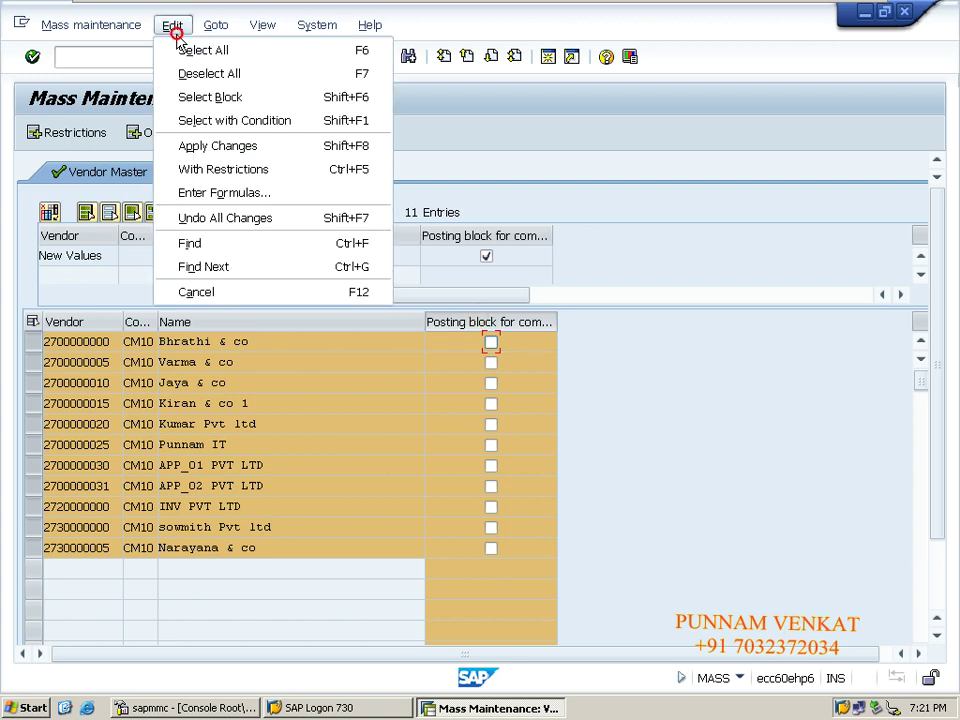
left_click(219, 147)
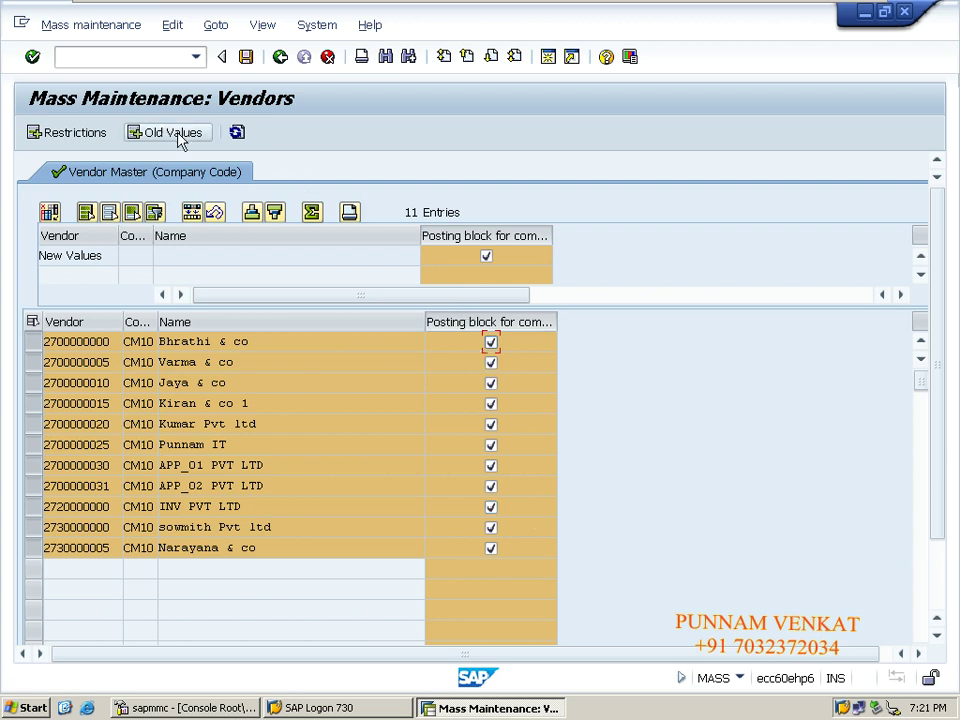
left_click(172, 25)
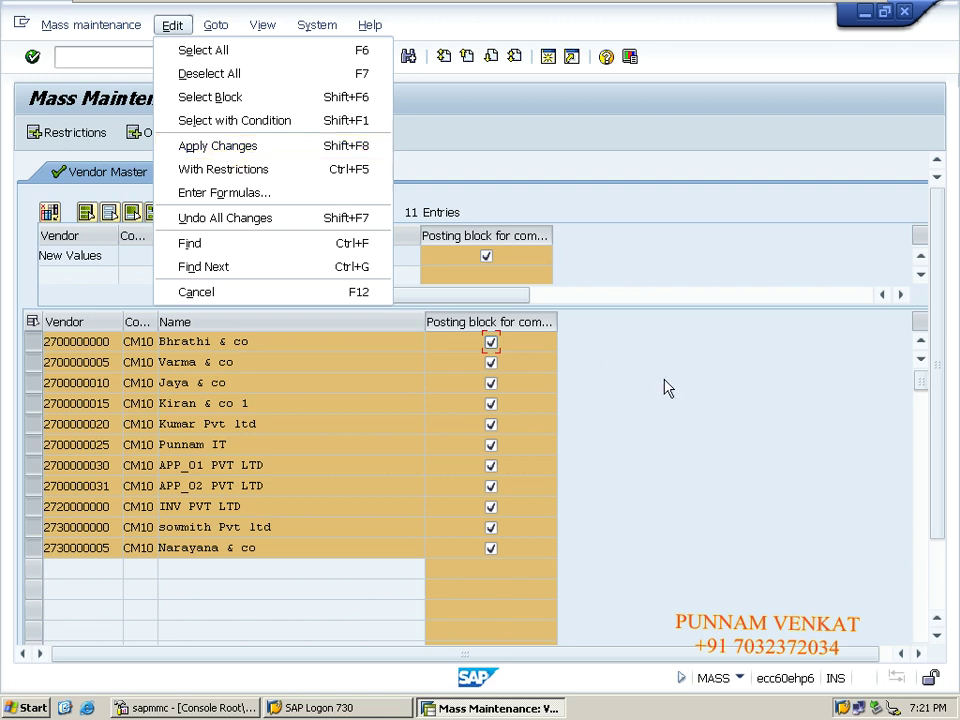
left_click(736, 410)
left_click(141, 57)
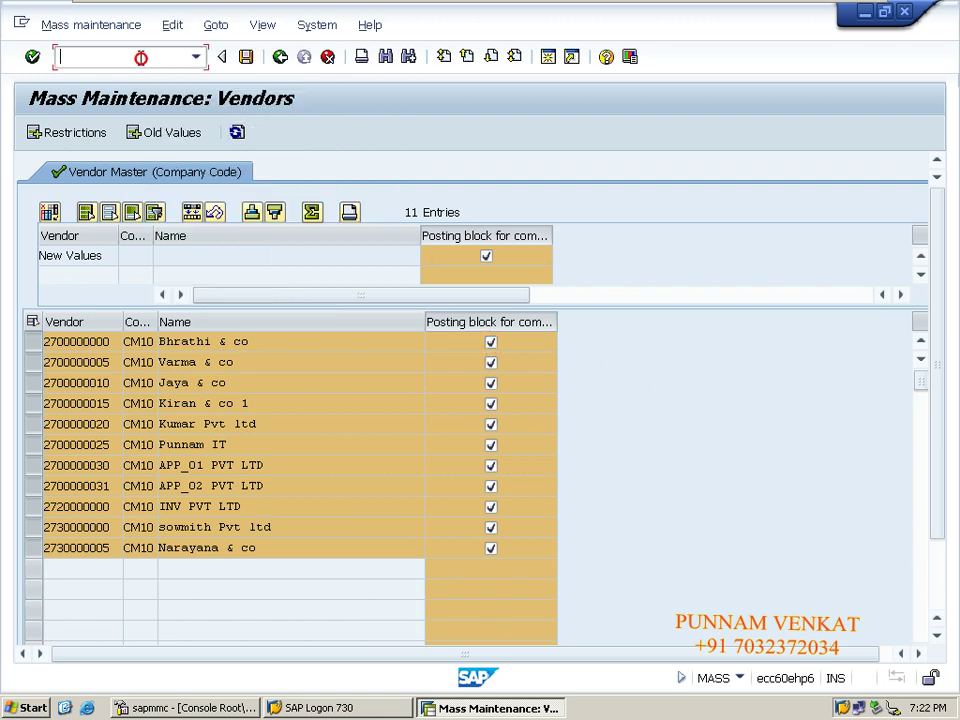
Enter /N to reach the main menu, then launch transaction MASS again.
type("/N")
key("Return")
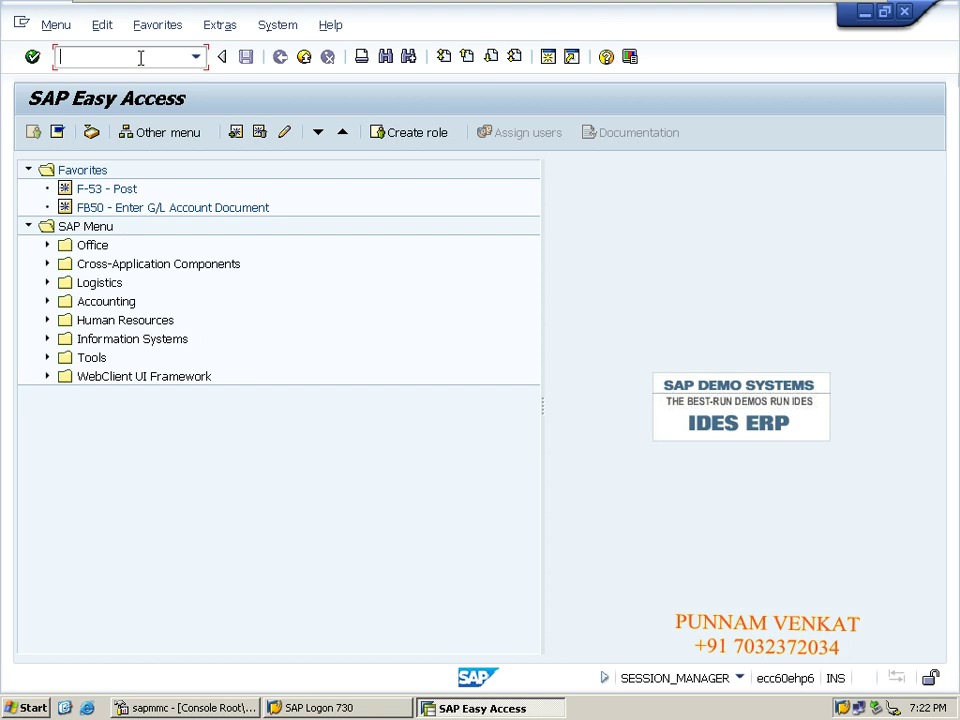
type("MS")
key("Return")
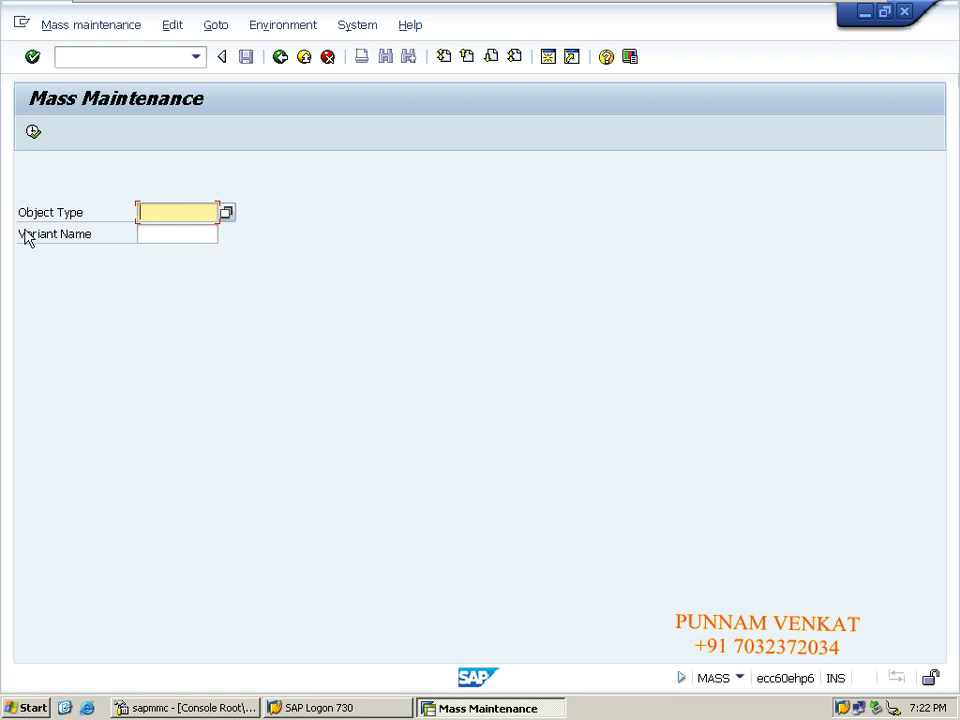
Choose object type LFA1 Vendors, select the LFB1 Vendor Master (Company Code) table, and accept the warning.
left_click(228, 220)
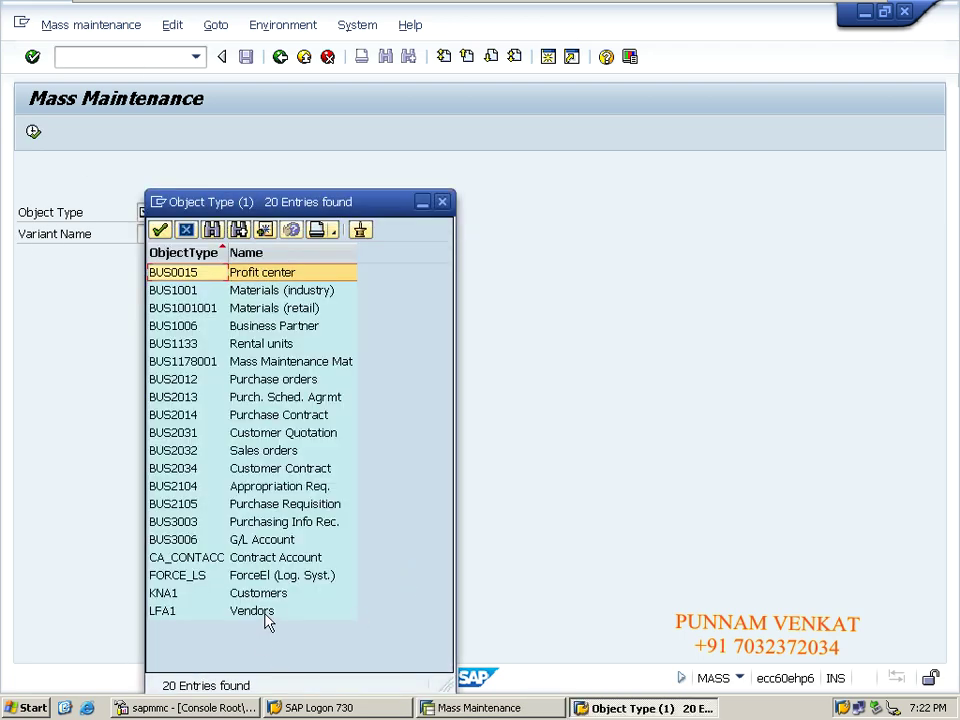
double_click(262, 611)
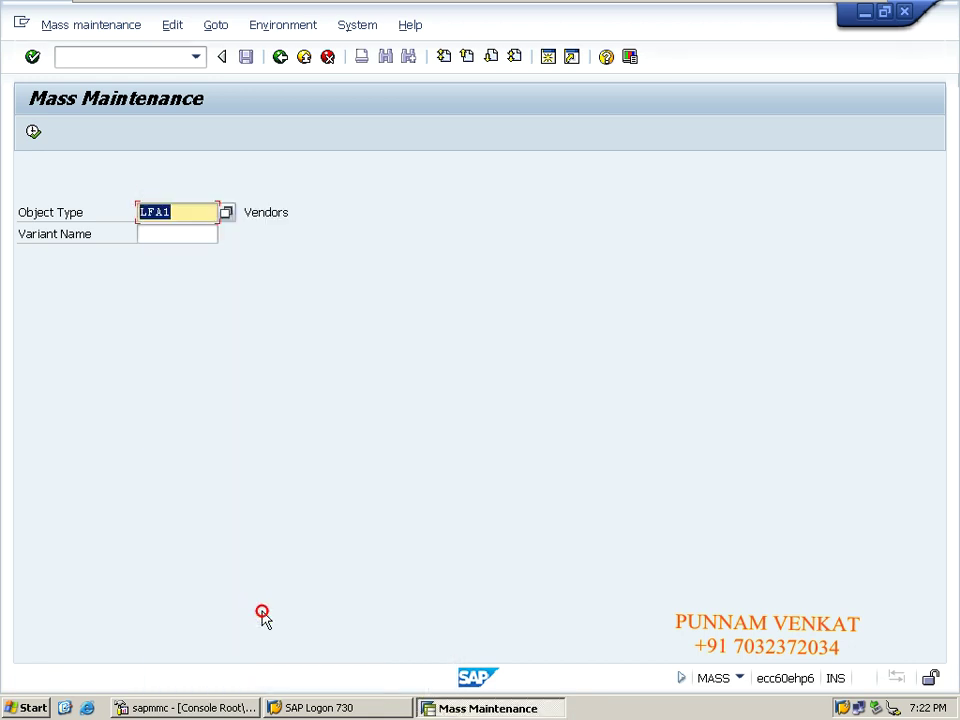
left_click(35, 134)
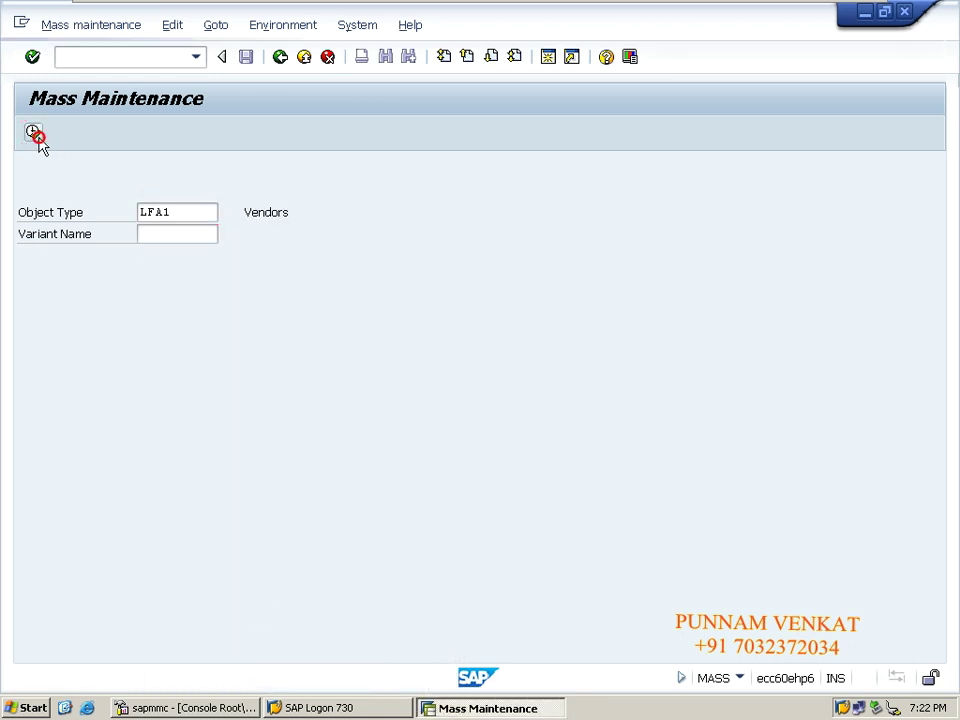
left_click(410, 678)
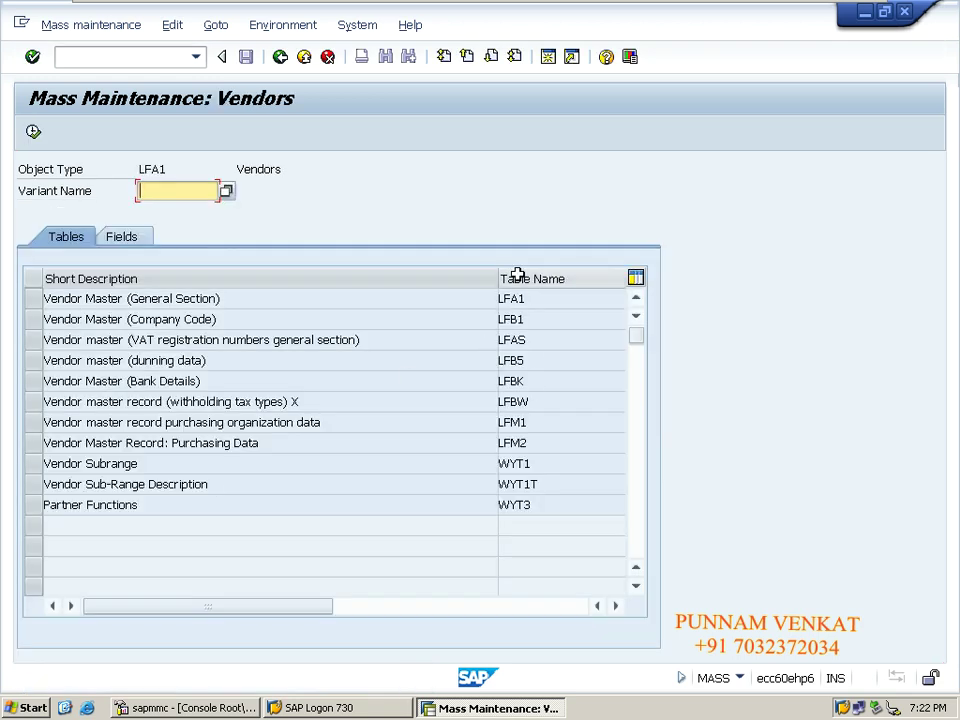
left_click(35, 320)
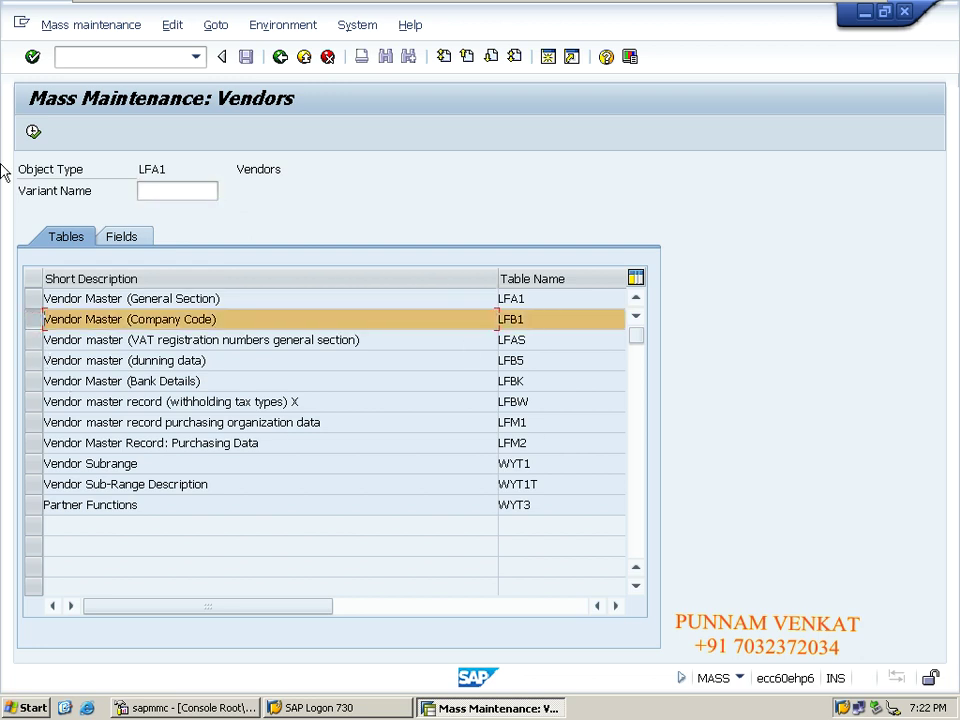
left_click(36, 132)
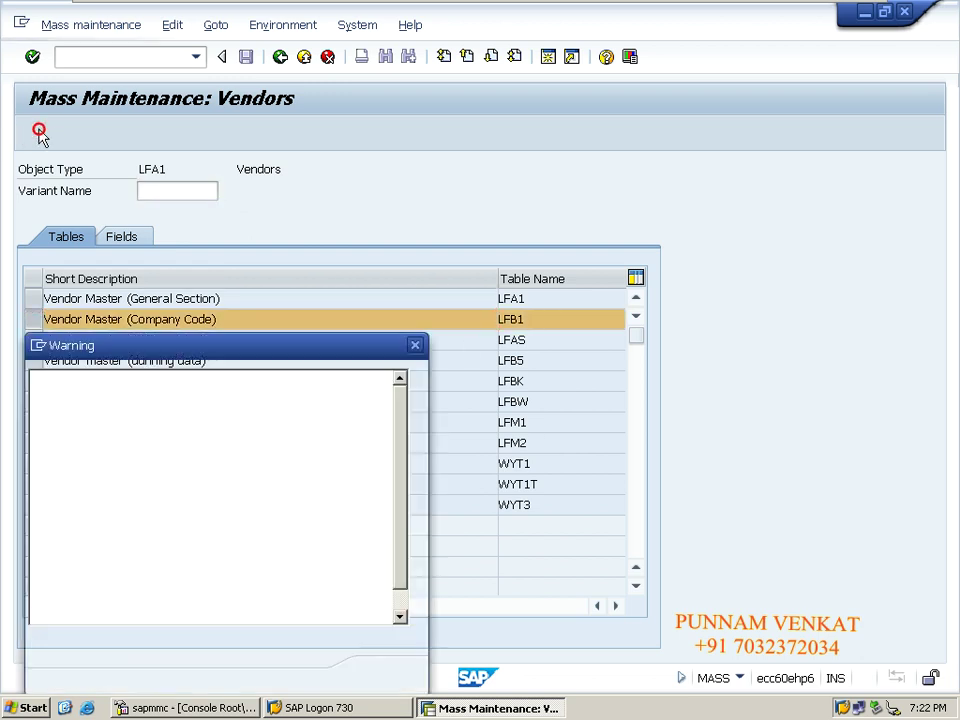
left_click(385, 677)
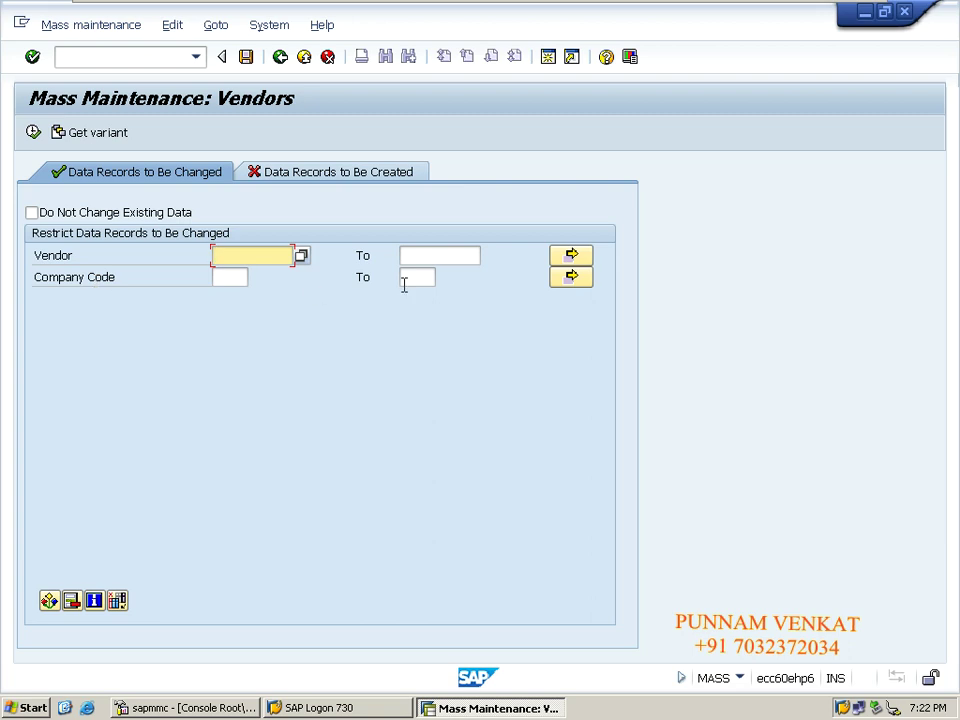
mouse_move(107, 5)
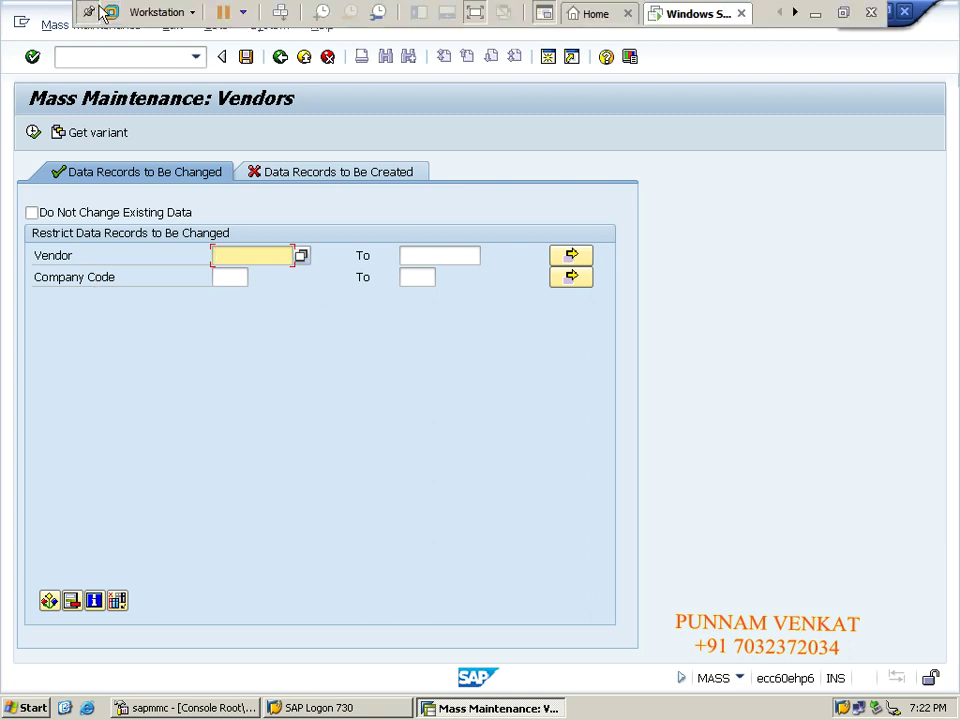
In Excel, select the 11 vendor numbers in C20:C30, then switch back to SAP.
left_click(814, 12)
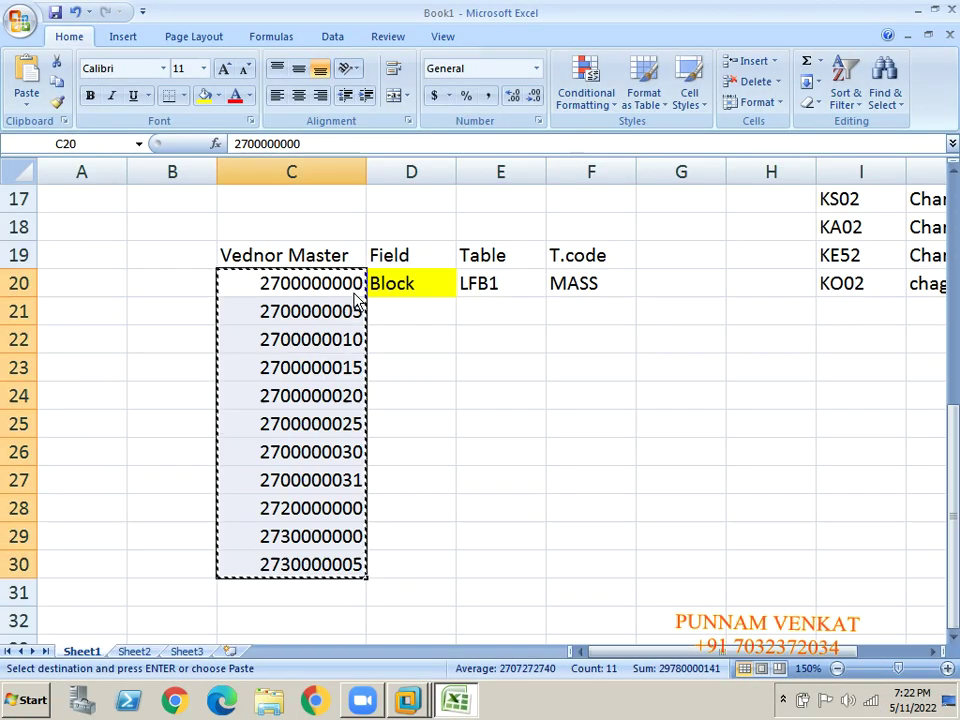
left_click(268, 302)
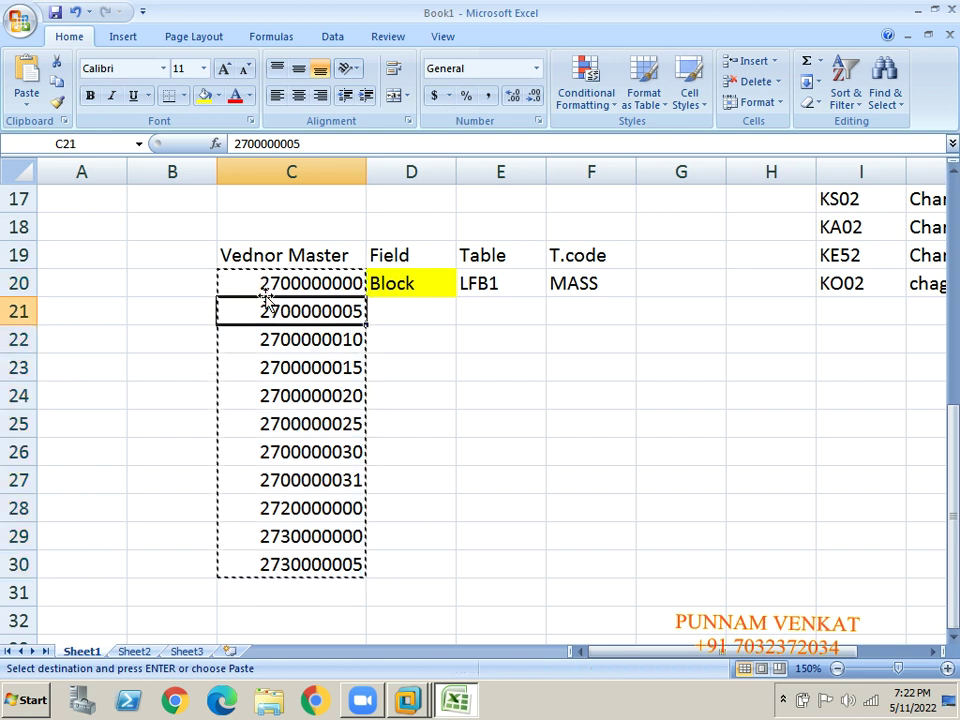
left_click(265, 295)
key("shift+Down")
key("shift+Down")
key("shift+Down")
key("shift+Down")
key("shift+Down")
key("shift+Down")
key("shift+Down")
key("shift+Down")
key("ctrl+c")
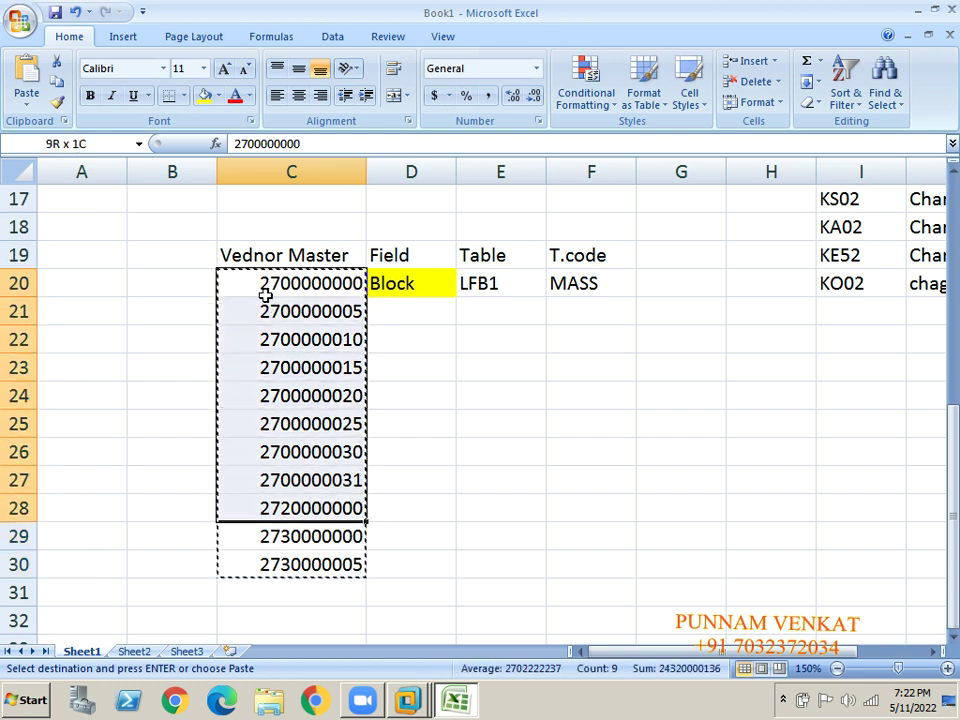
key("shift+Down")
key("shift+Down")
key("alt+Tab")
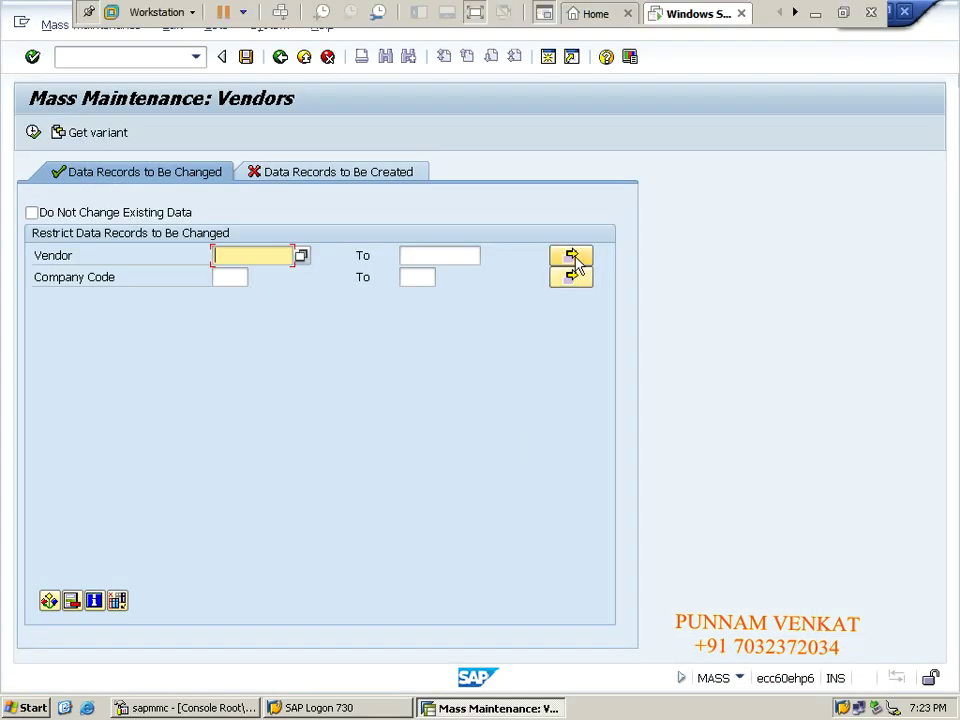
Load the 11 copied vendor numbers into the Vendor multiple selection from the clipboard.
left_click(575, 262)
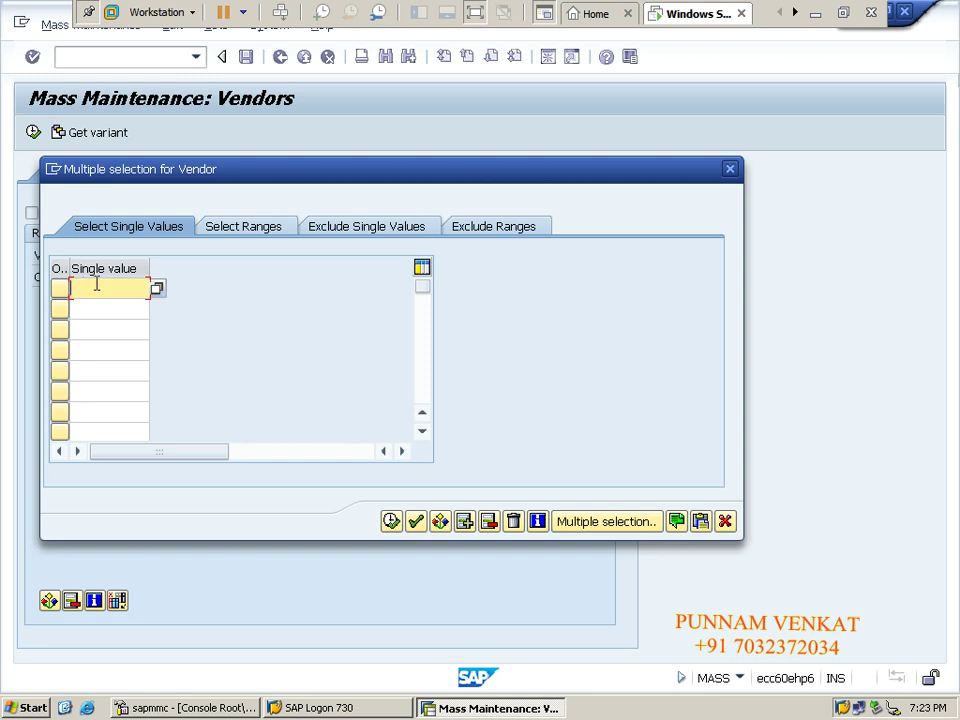
left_click(703, 527)
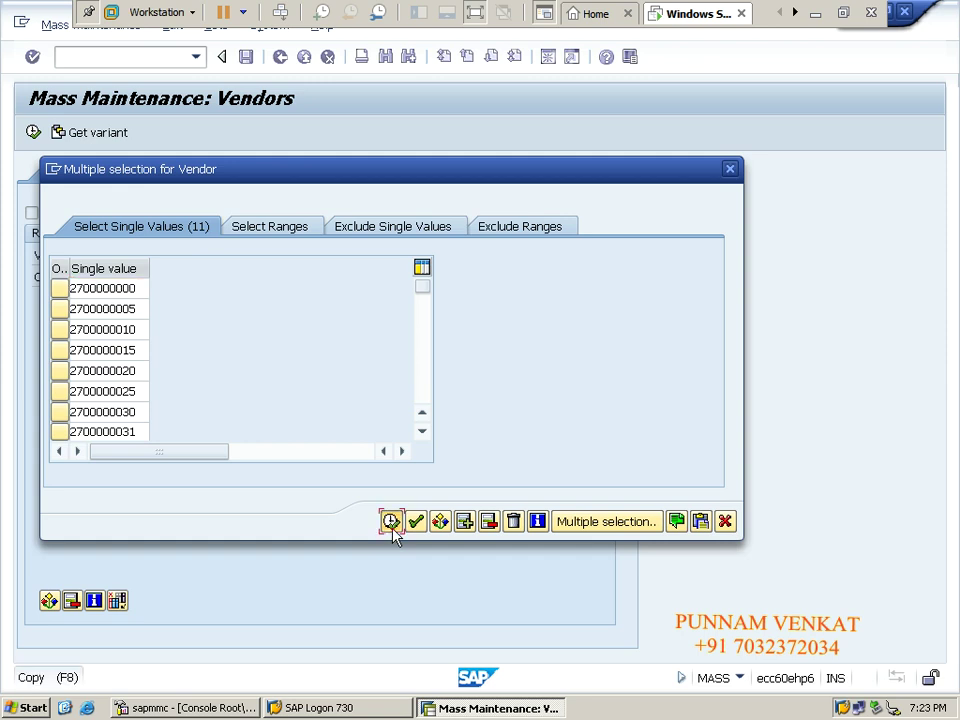
left_click(392, 530)
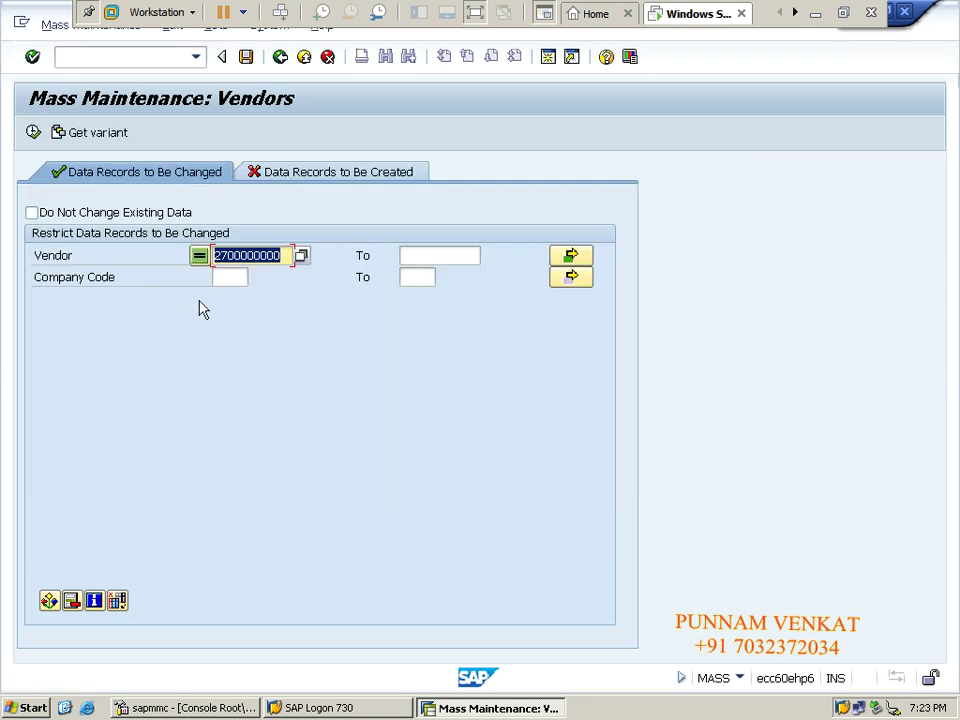
Enter company code CM10 and execute to list the matching vendors.
left_click(226, 276)
type("CM")
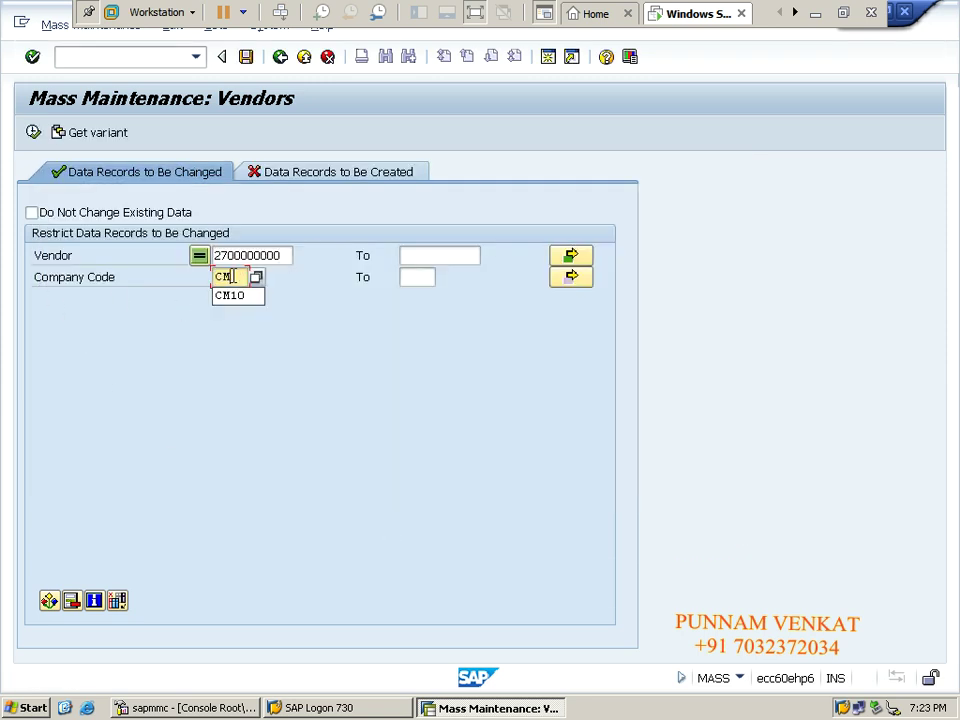
left_click(238, 295)
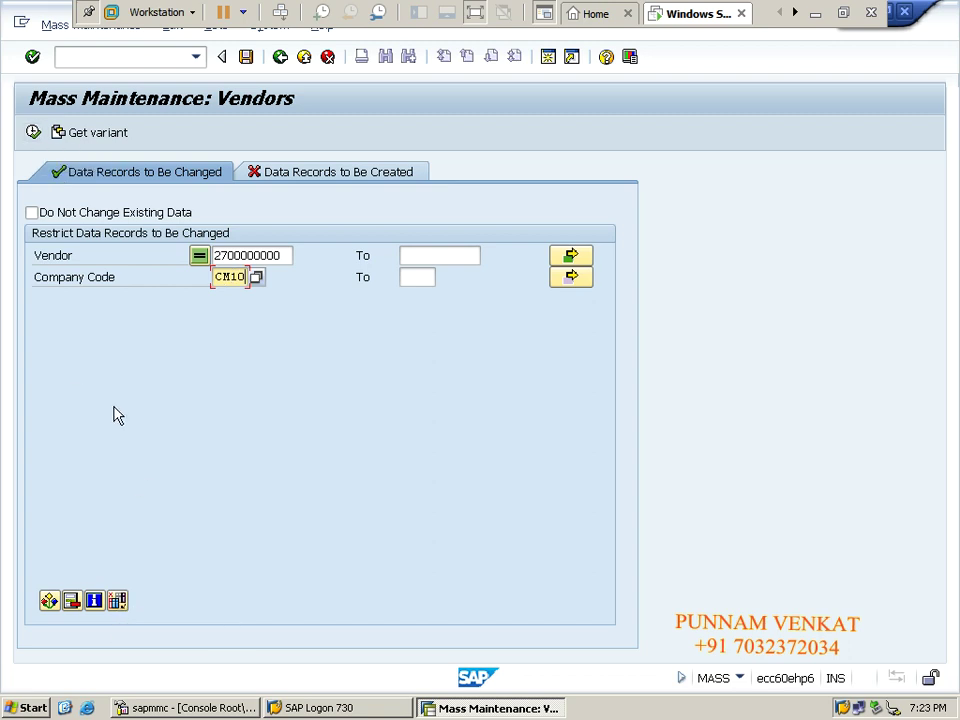
left_click(33, 133)
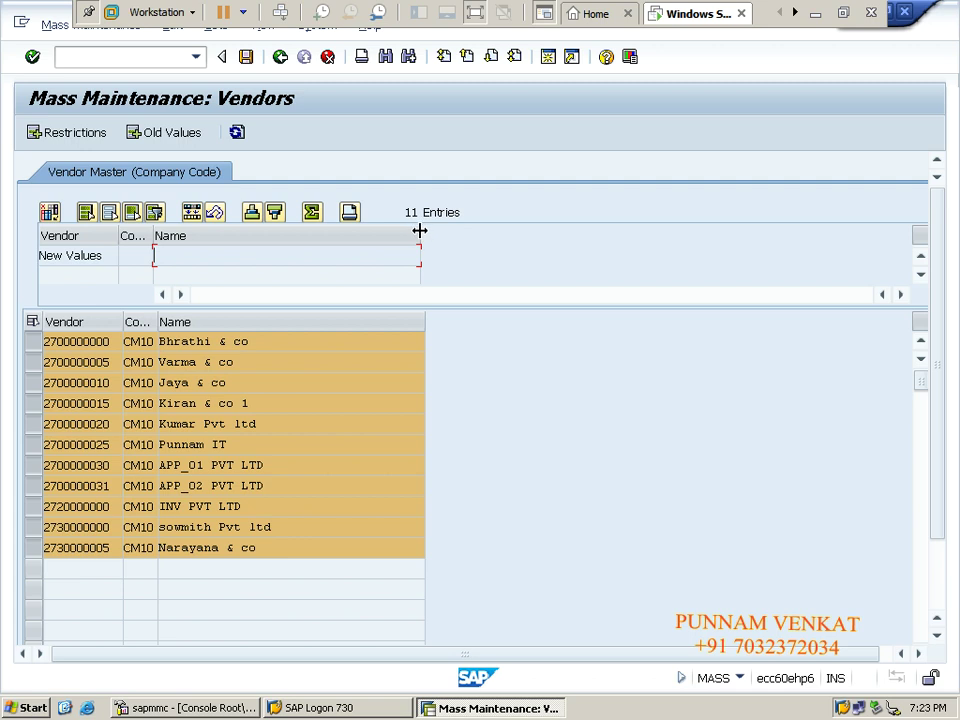
Move 'Posting block for company code' from the field pool into the selection criteria.
left_click_drag(419, 231, 488, 229)
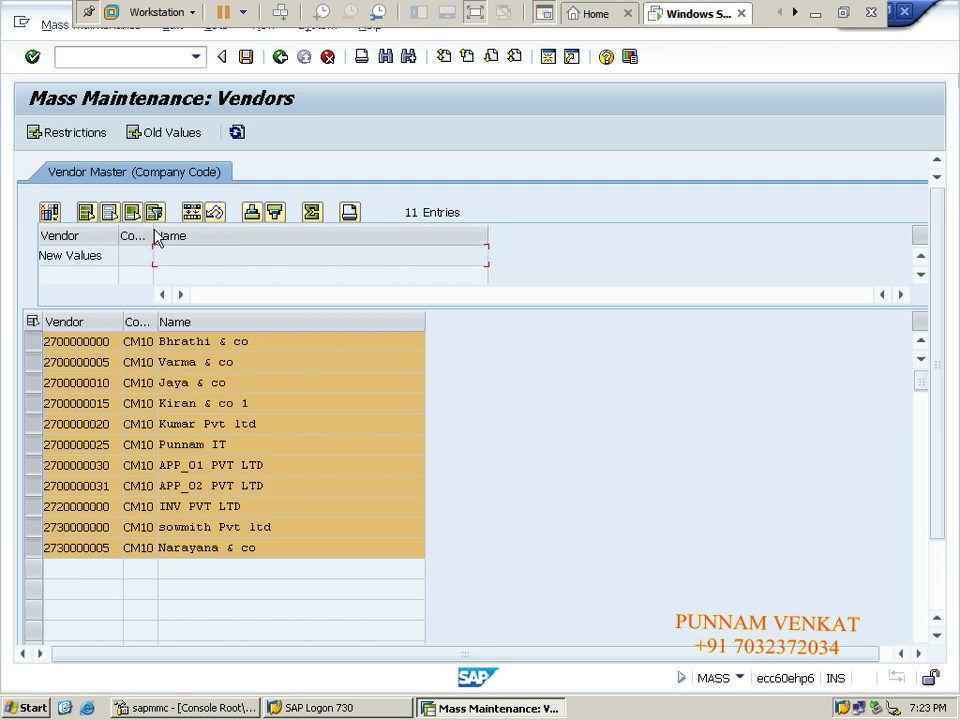
left_click_drag(155, 240, 206, 234)
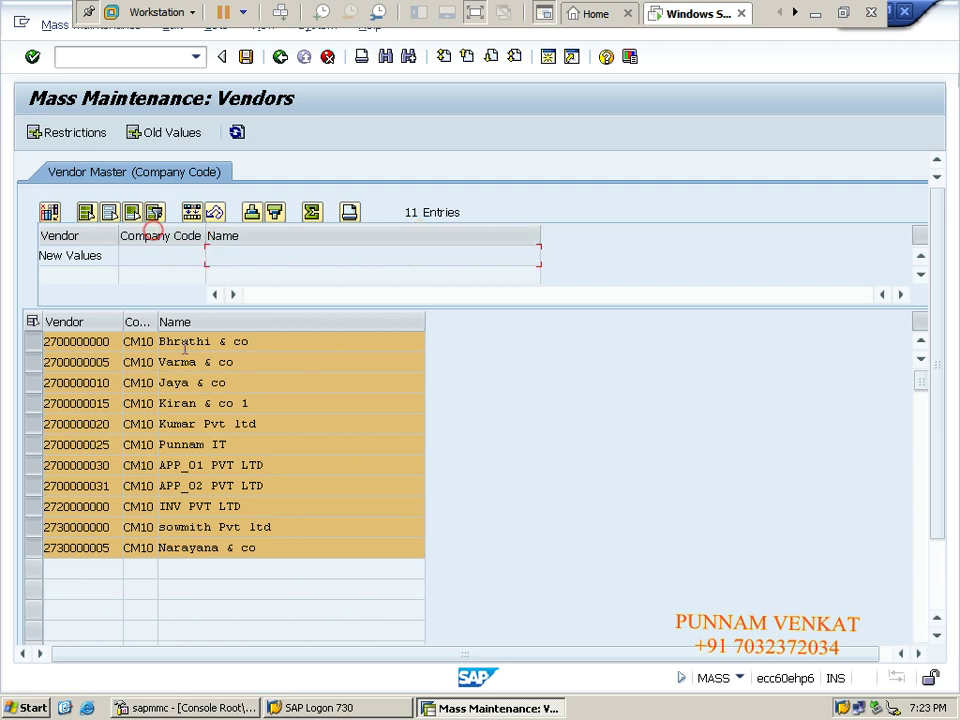
left_click(50, 214)
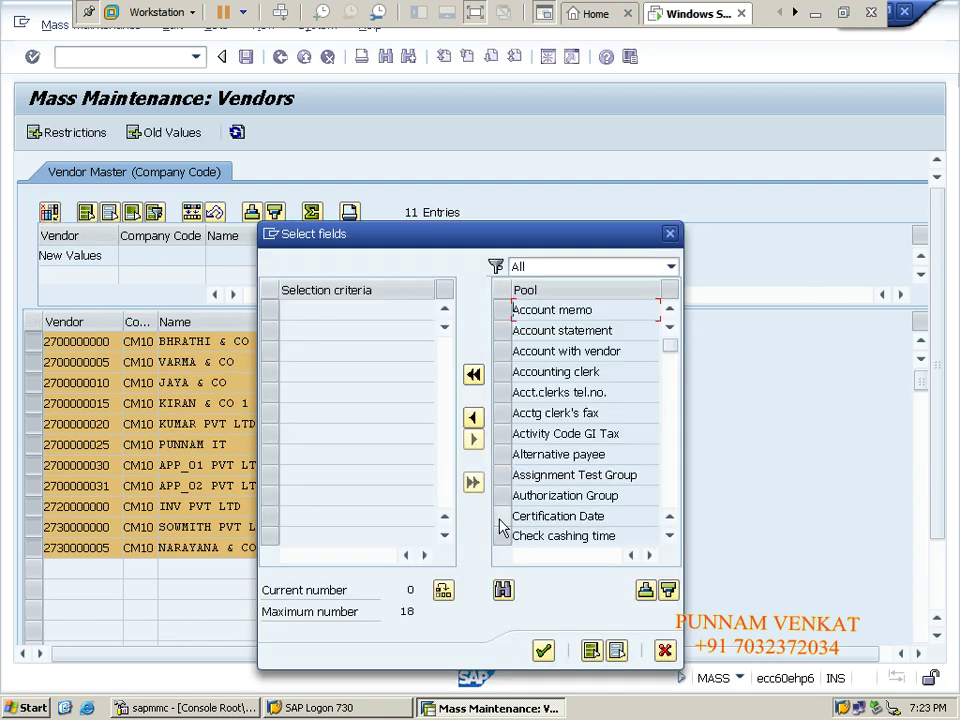
left_click(591, 452)
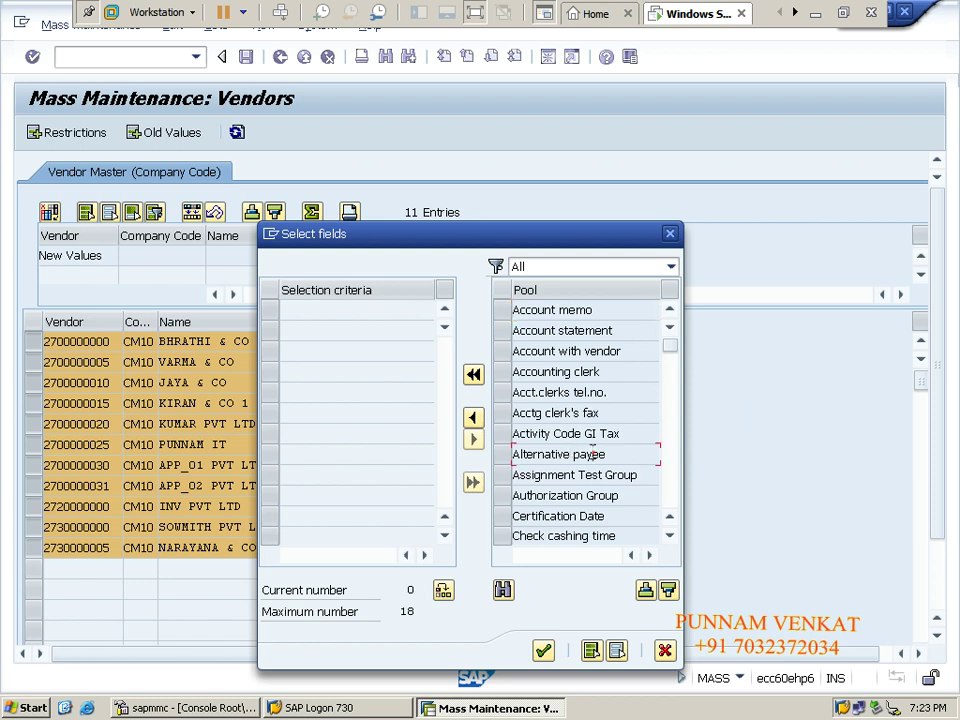
scroll(592, 452, "down", 4)
scroll(592, 452, "down", 6)
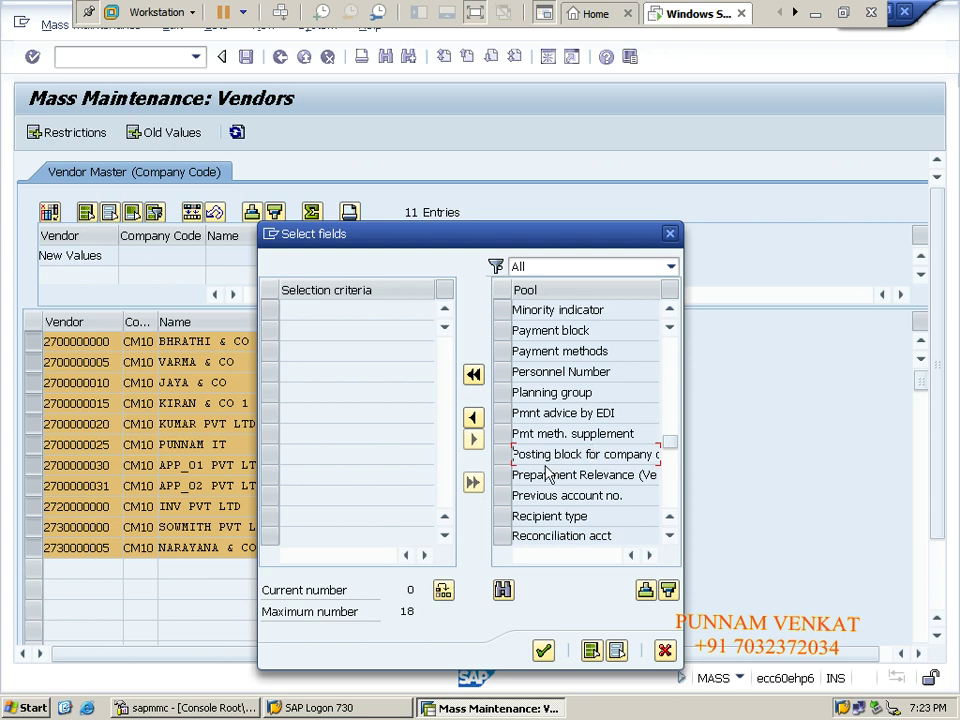
left_click(501, 455)
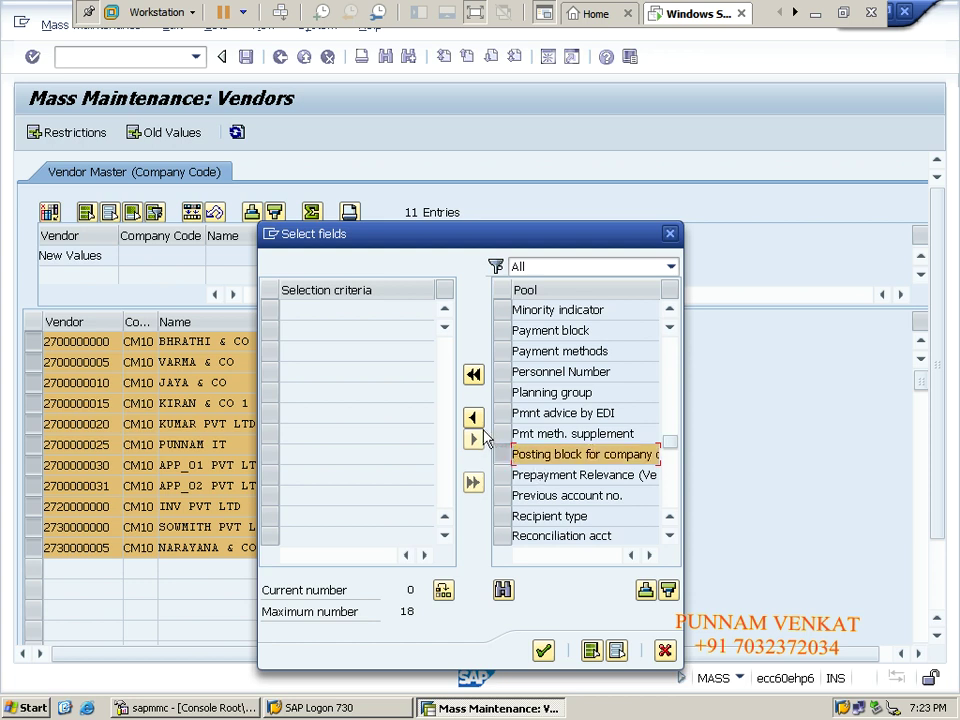
left_click(474, 418)
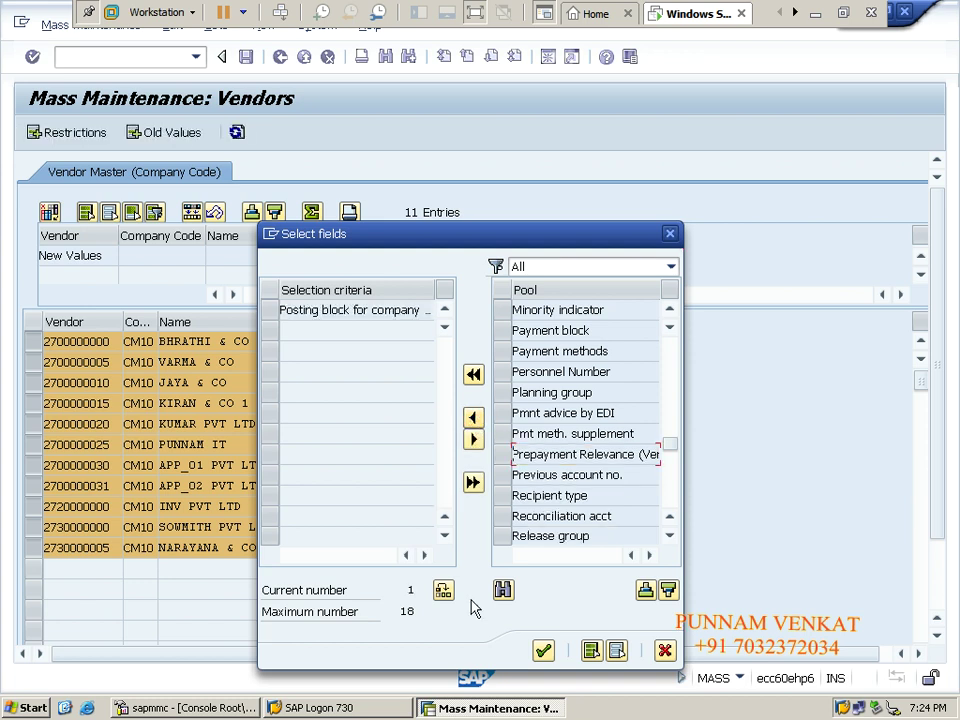
left_click(543, 650)
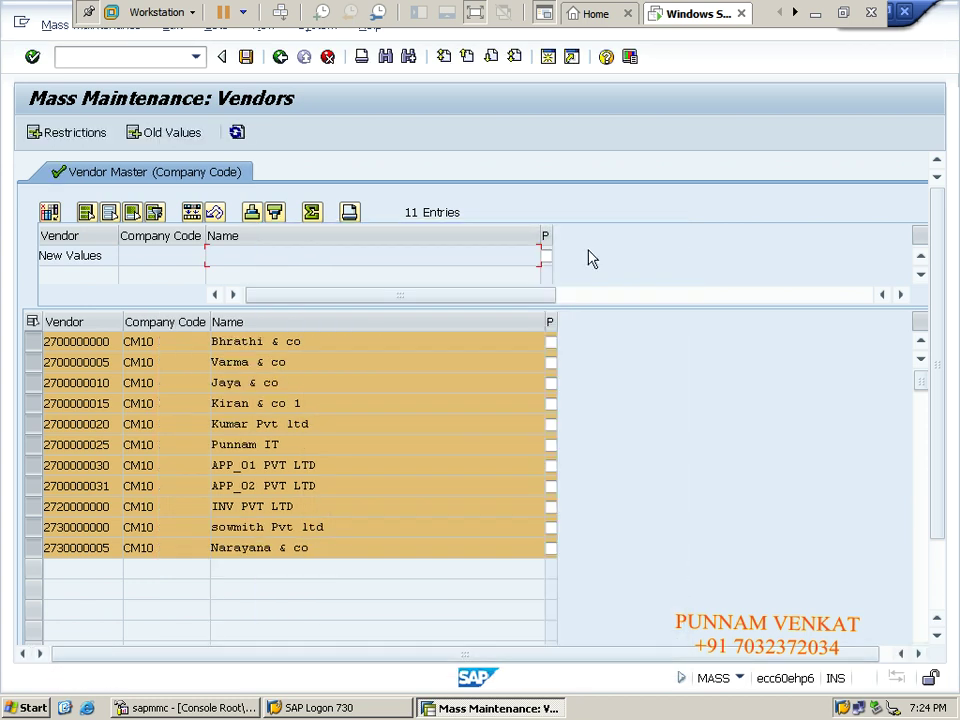
Tick Posting block in the New Values row and apply it to every vendor via Edit > Apply Changes.
left_click_drag(551, 232, 612, 233)
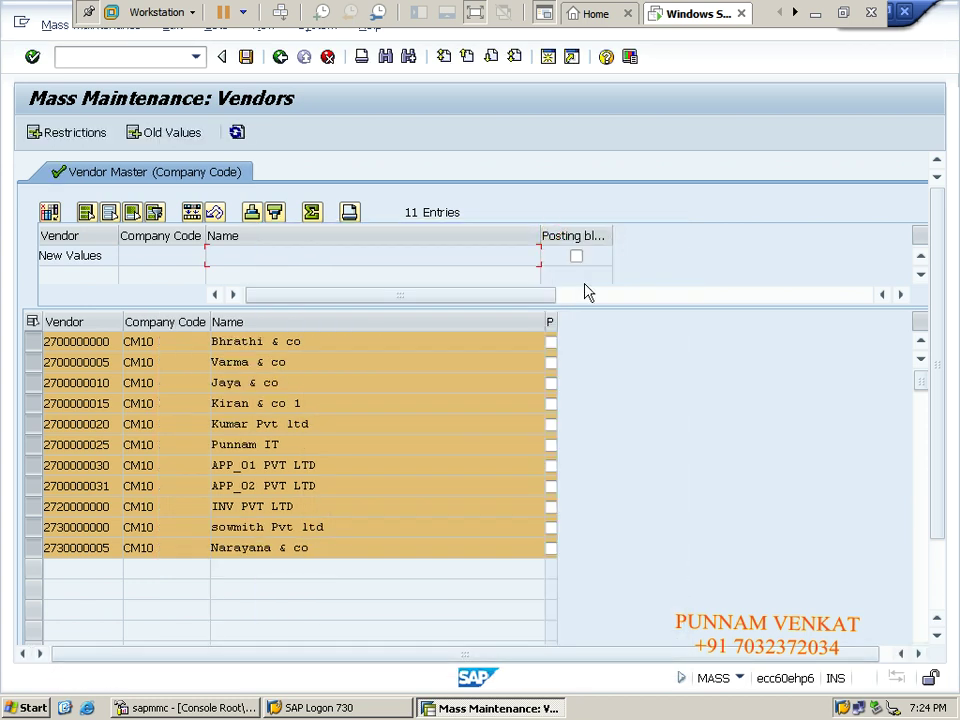
left_click_drag(555, 318, 691, 319)
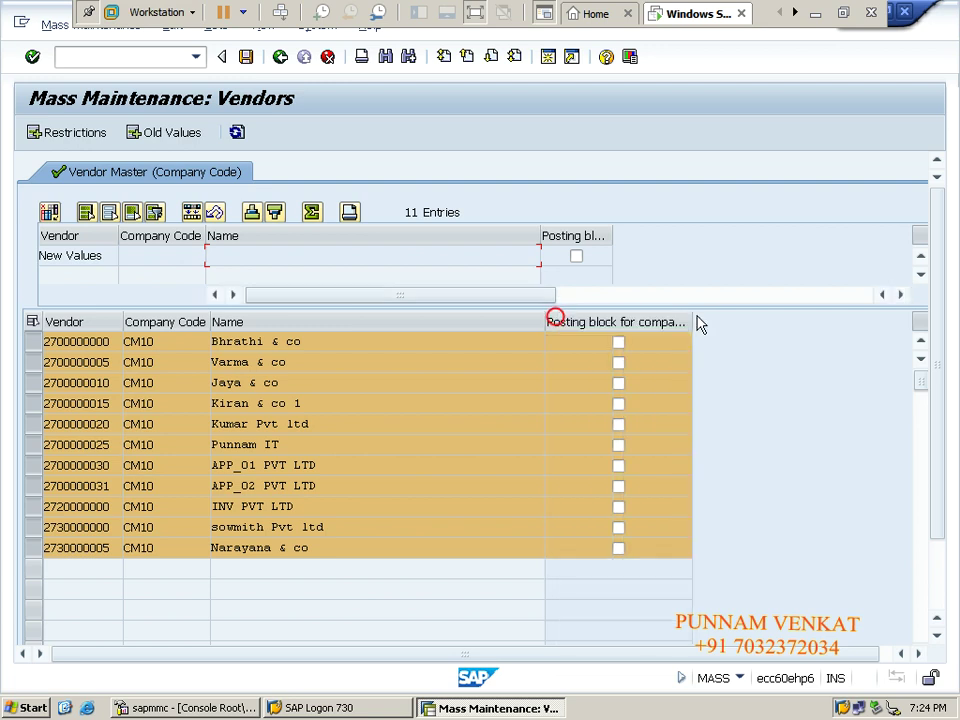
left_click_drag(611, 238, 657, 250)
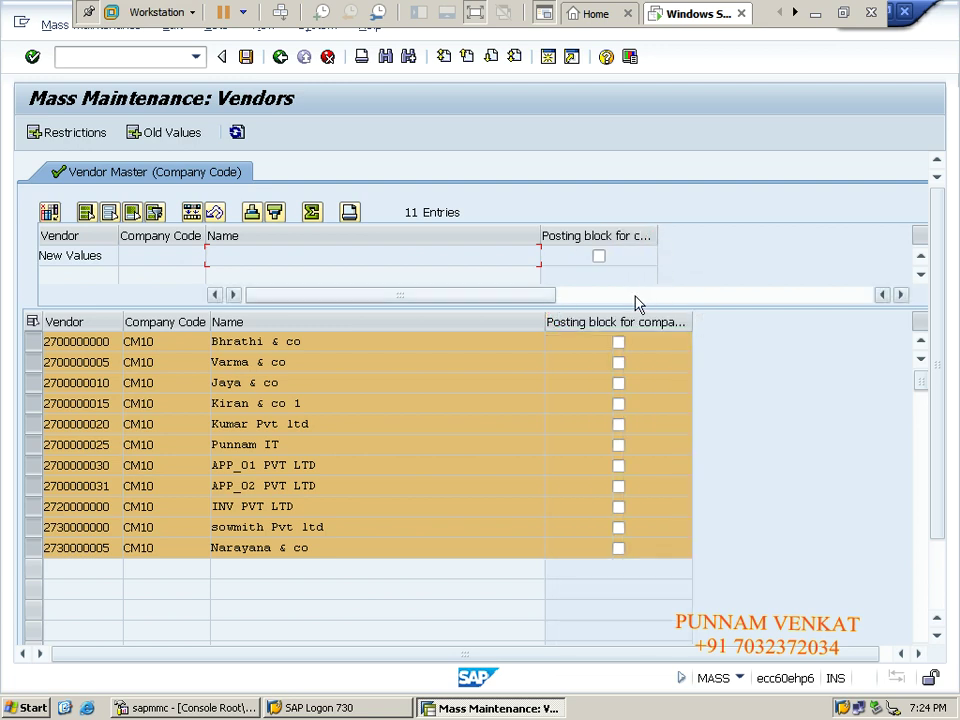
left_click(599, 259)
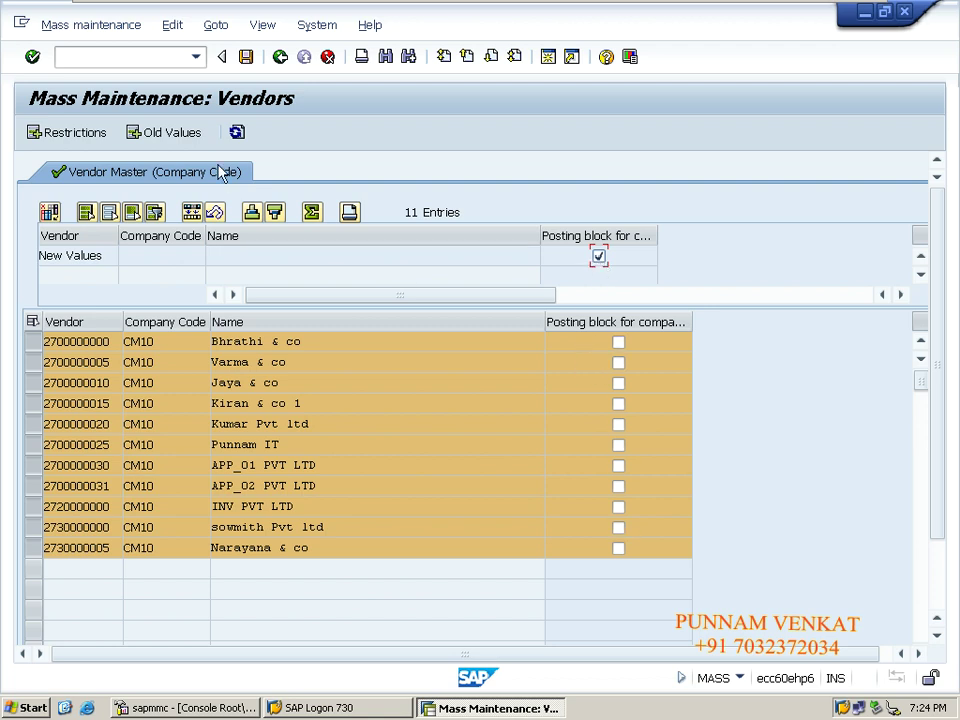
left_click(173, 26)
left_click(845, 510)
left_click(624, 323)
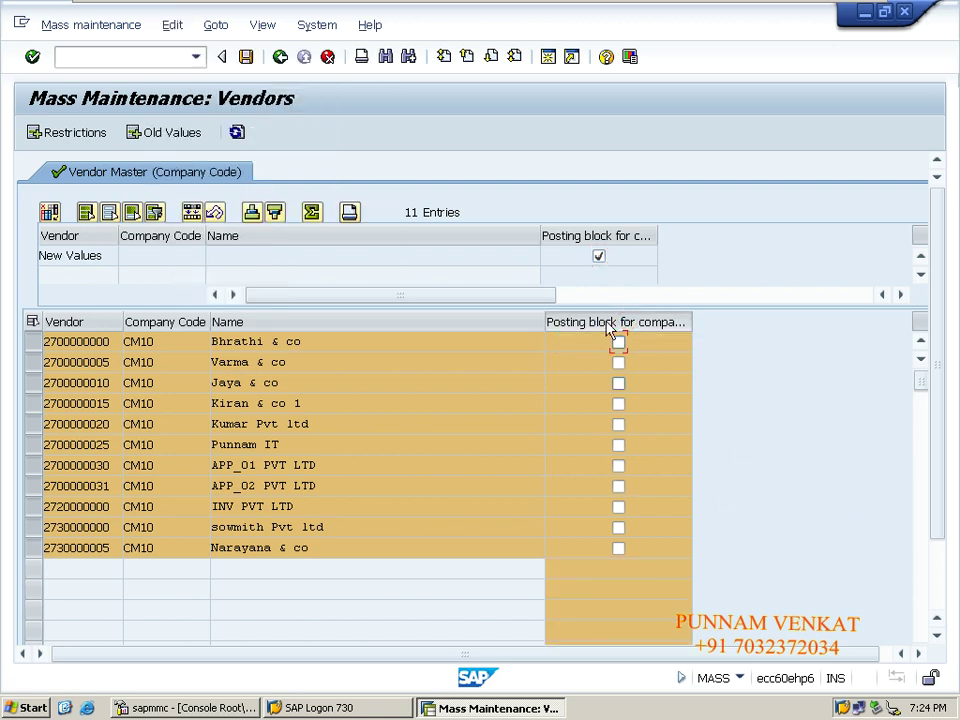
left_click(173, 27)
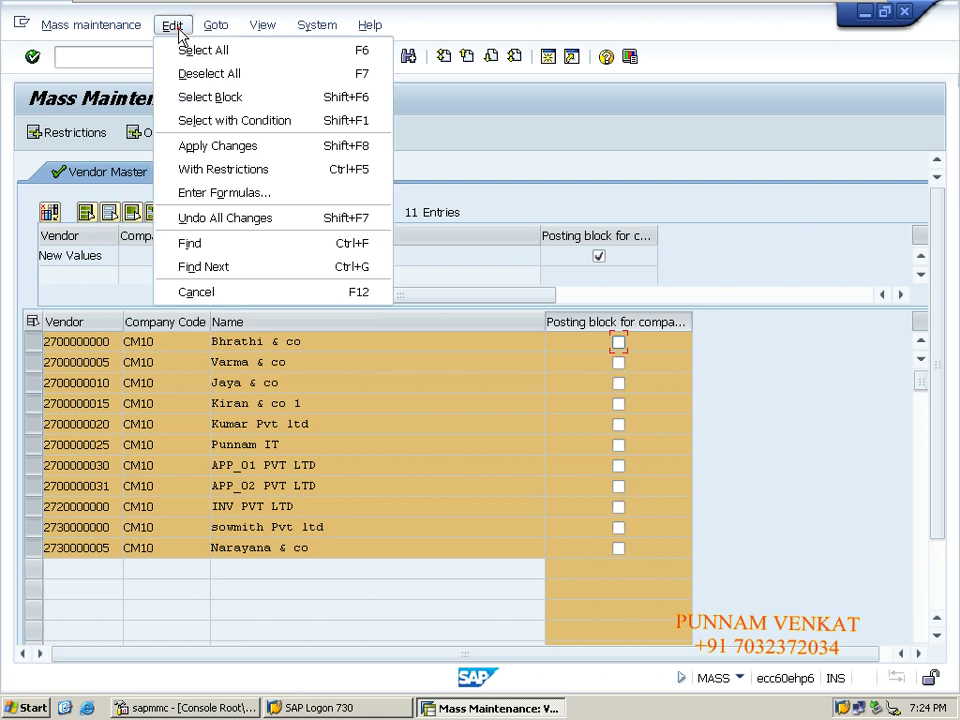
left_click(218, 146)
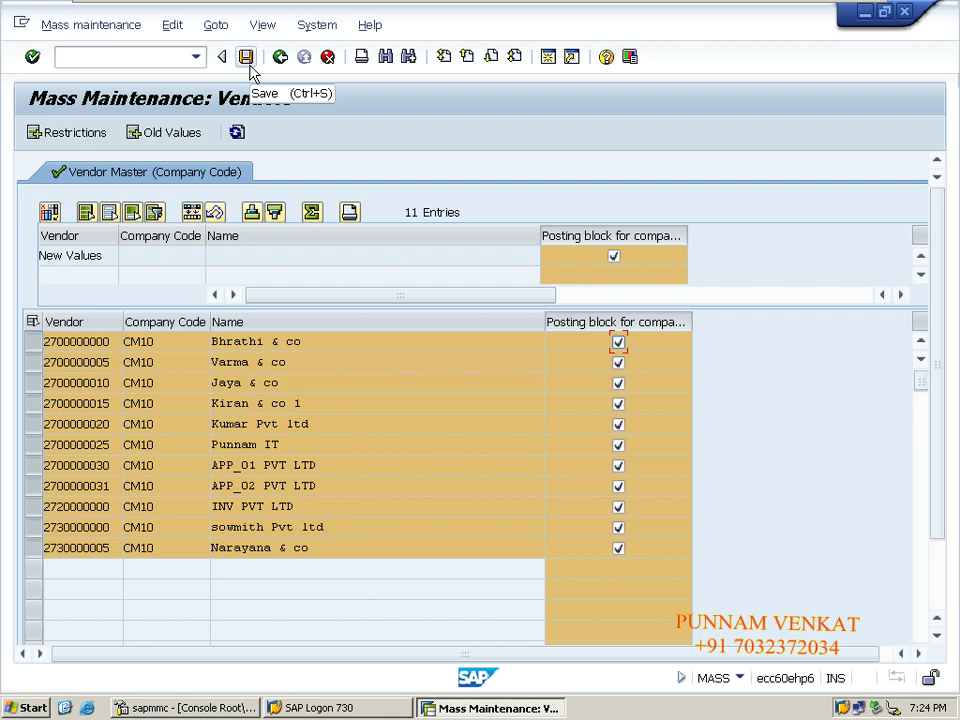
Save the mass vendor changes and confirm the save warning dialogs.
left_click(248, 62)
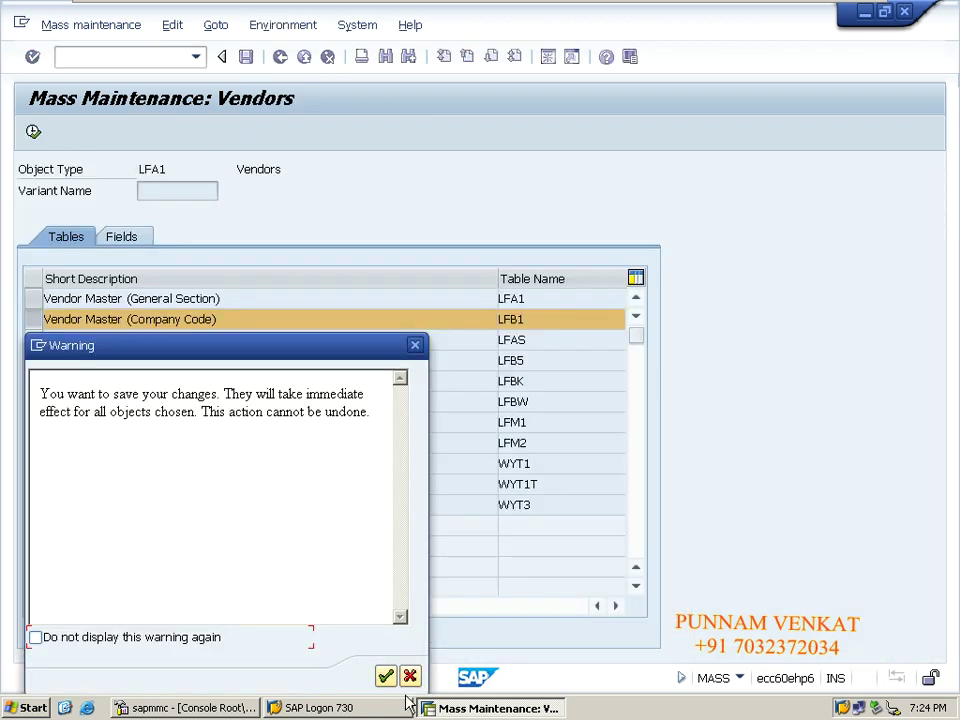
left_click(386, 677)
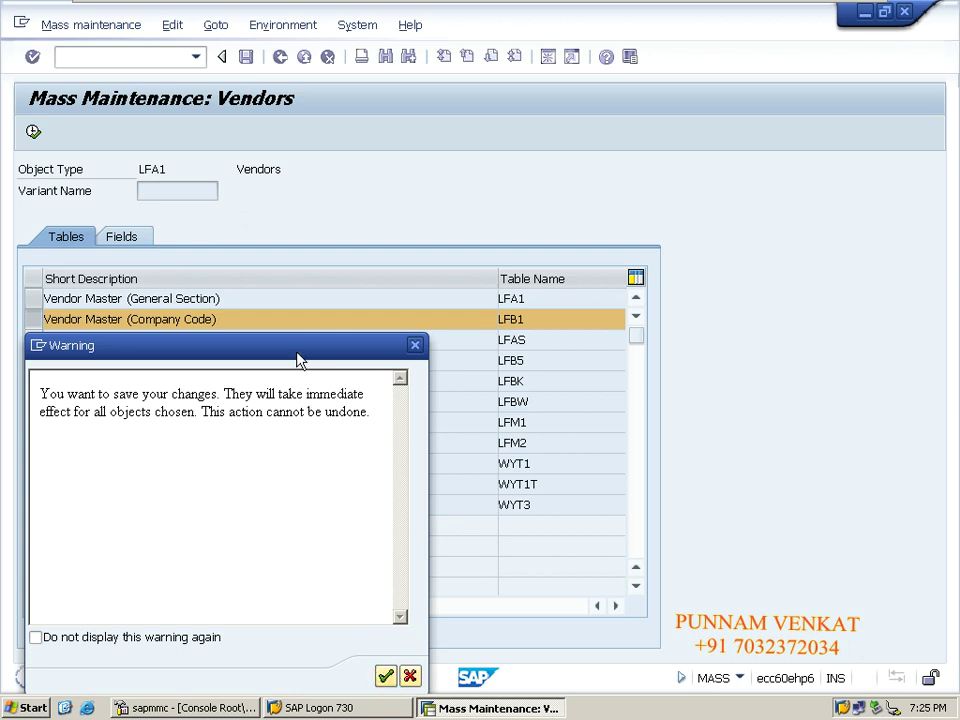
left_click_drag(297, 356, 395, 237)
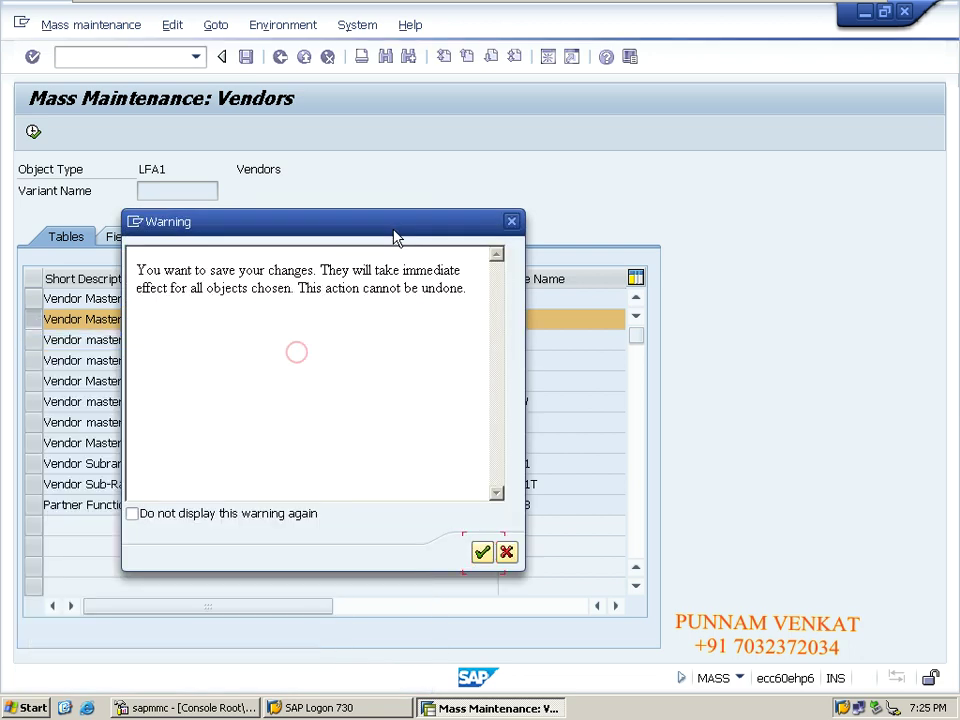
left_click(484, 556)
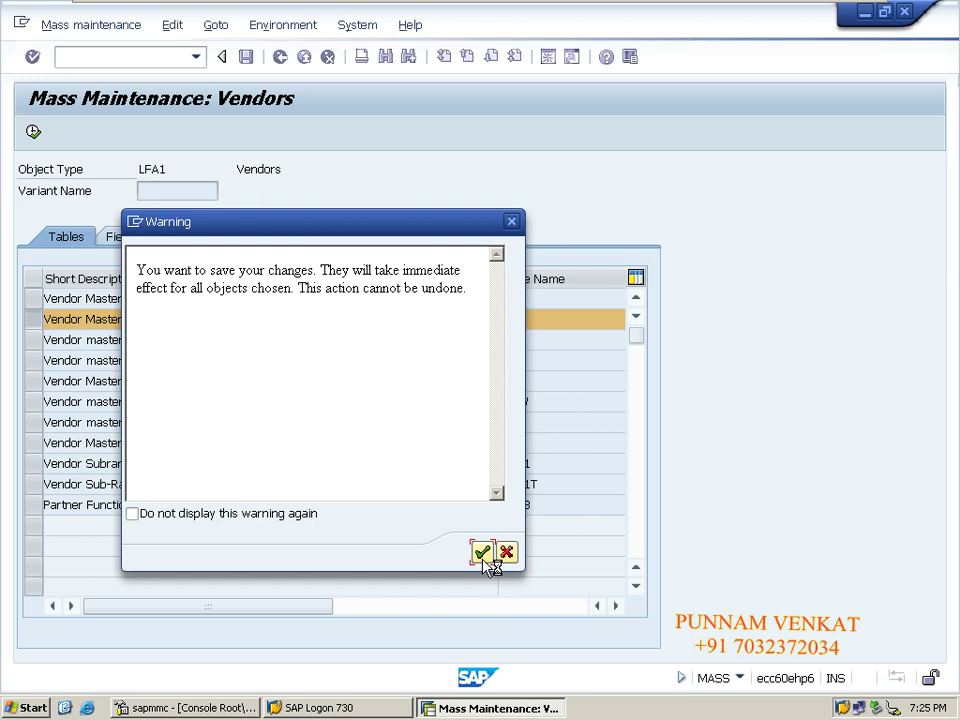
left_click(482, 553)
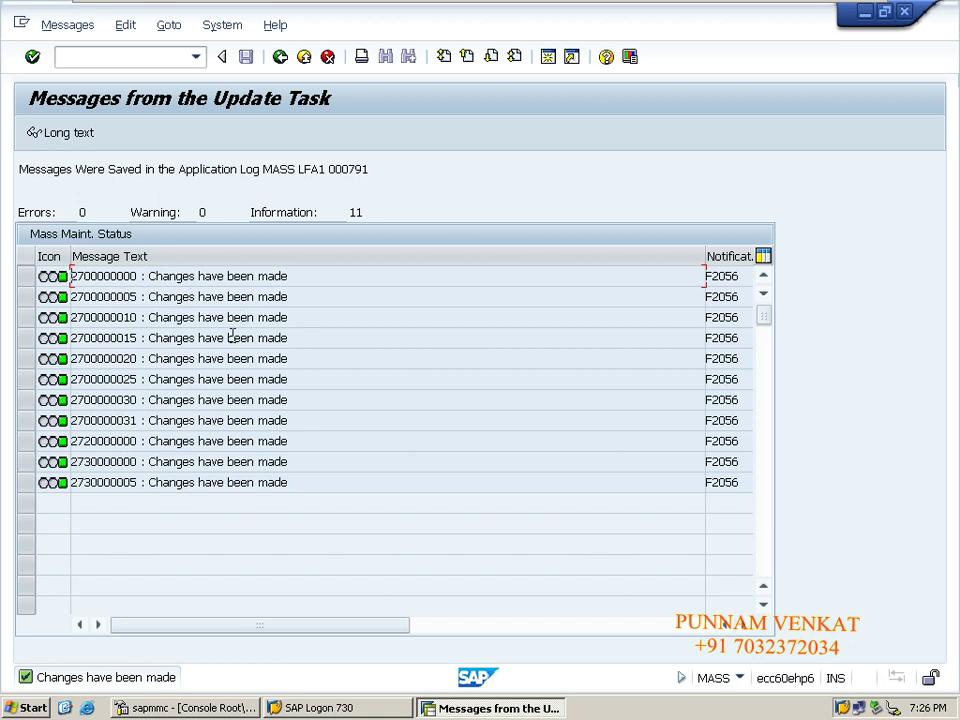
Review the update messages, return SAP to Easy Access with /N, and minimize VMware to show Excel.
left_click(233, 482)
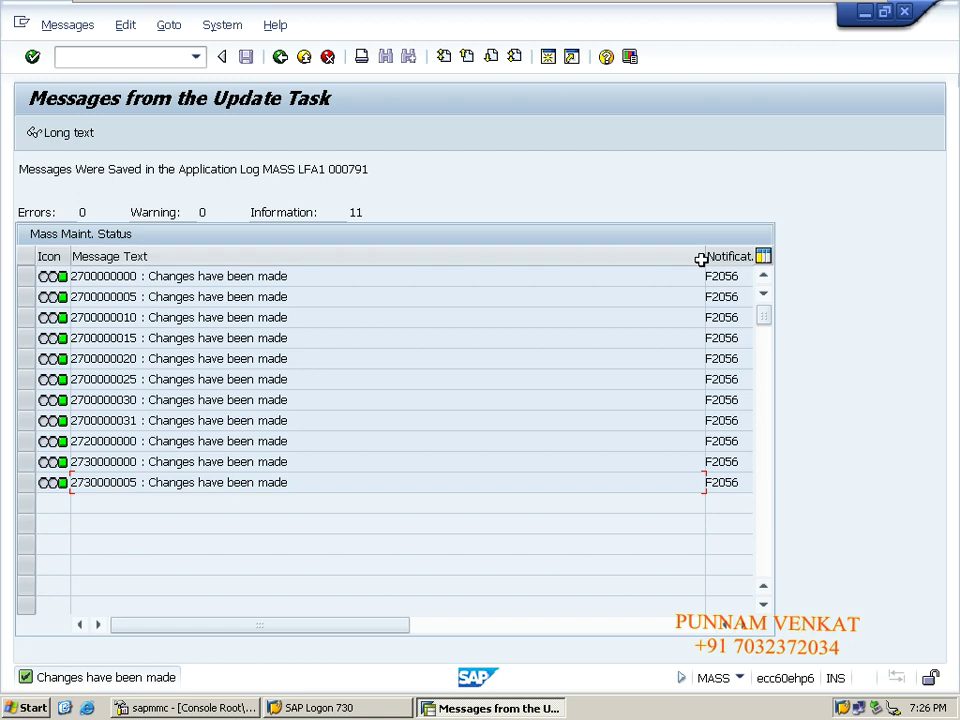
left_click_drag(701, 257, 463, 275)
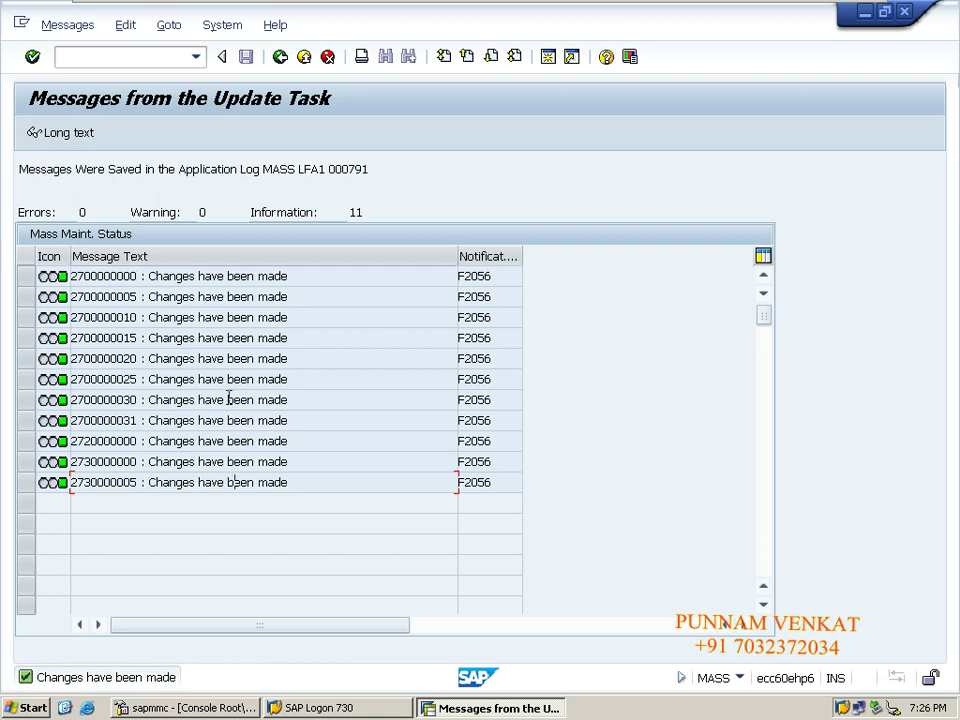
left_click(152, 50)
type("/N")
key("Return")
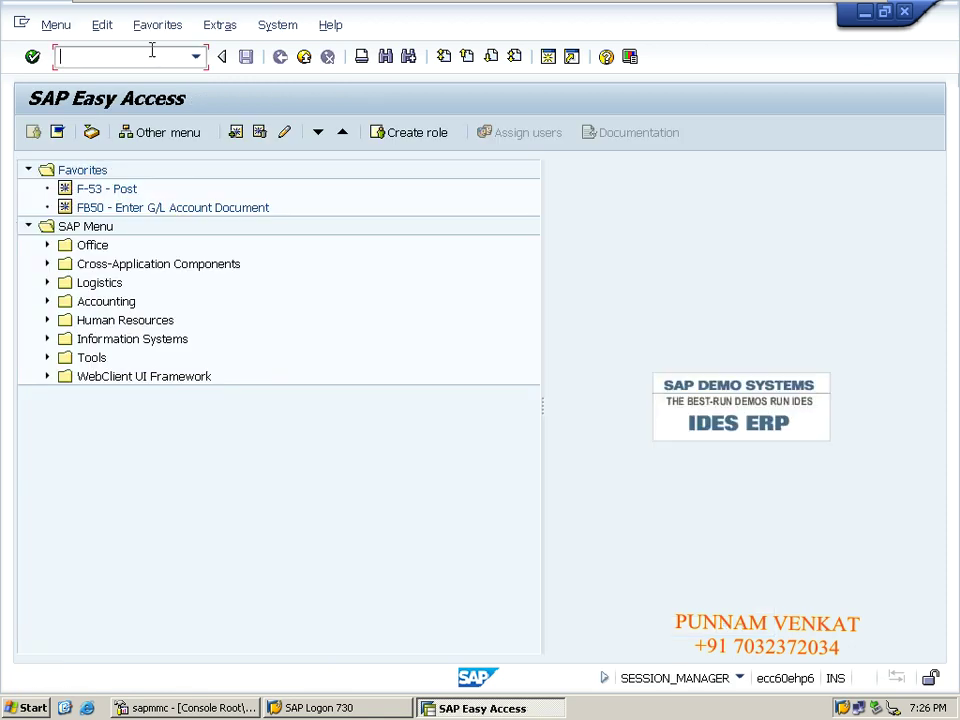
mouse_move(60, 5)
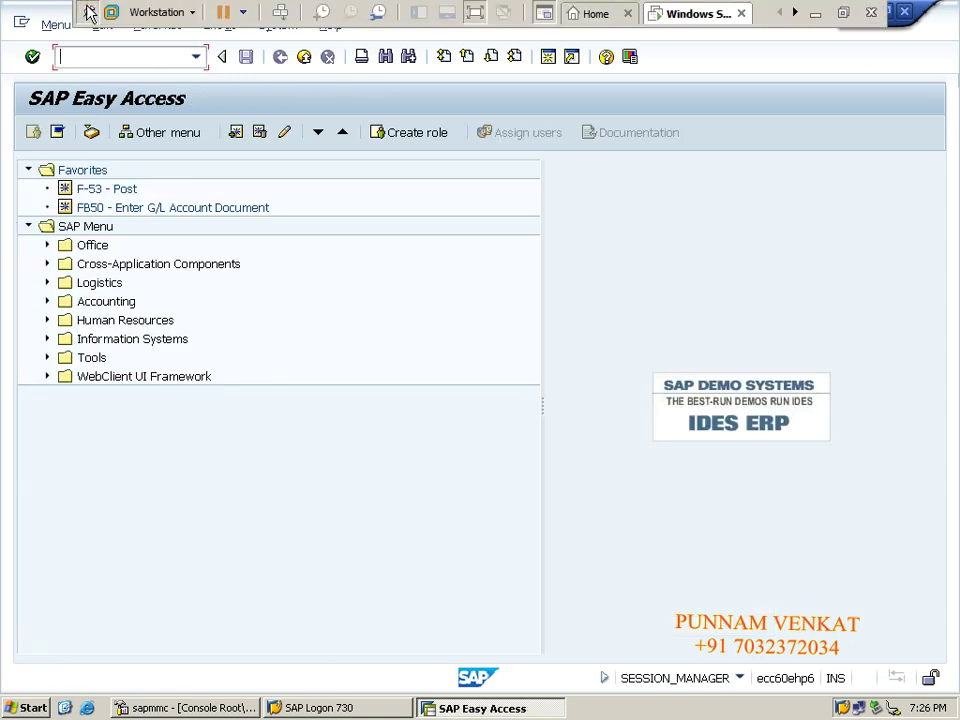
left_click(815, 13)
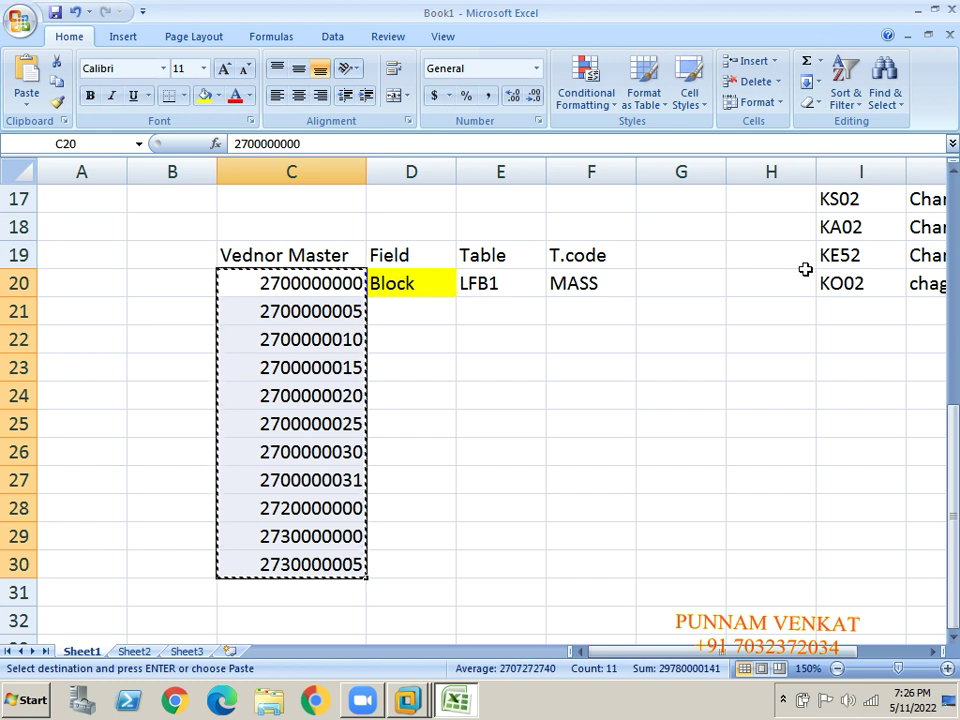
Widen column K so the transaction descriptions fit.
left_click(877, 356)
key("Up")
key("Up")
key("Up")
key("Up")
key("Up")
key("Up")
key("Up")
key("Up")
key("Up")
key("Up")
key("Up")
key("Up")
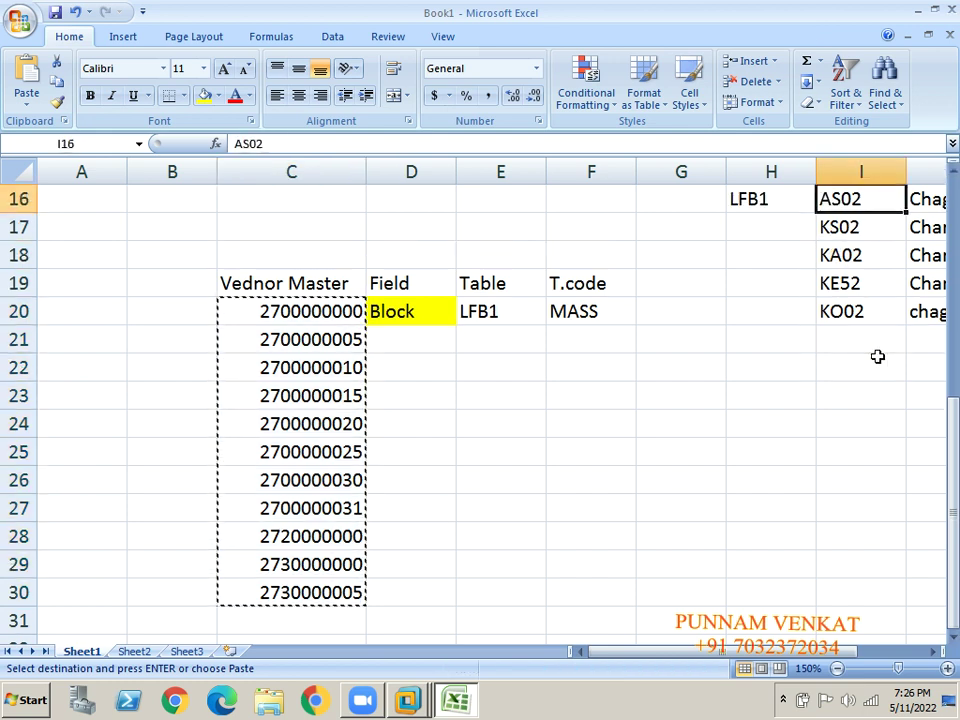
key("Right")
key("Right")
key("Right")
key("Right")
key("Right")
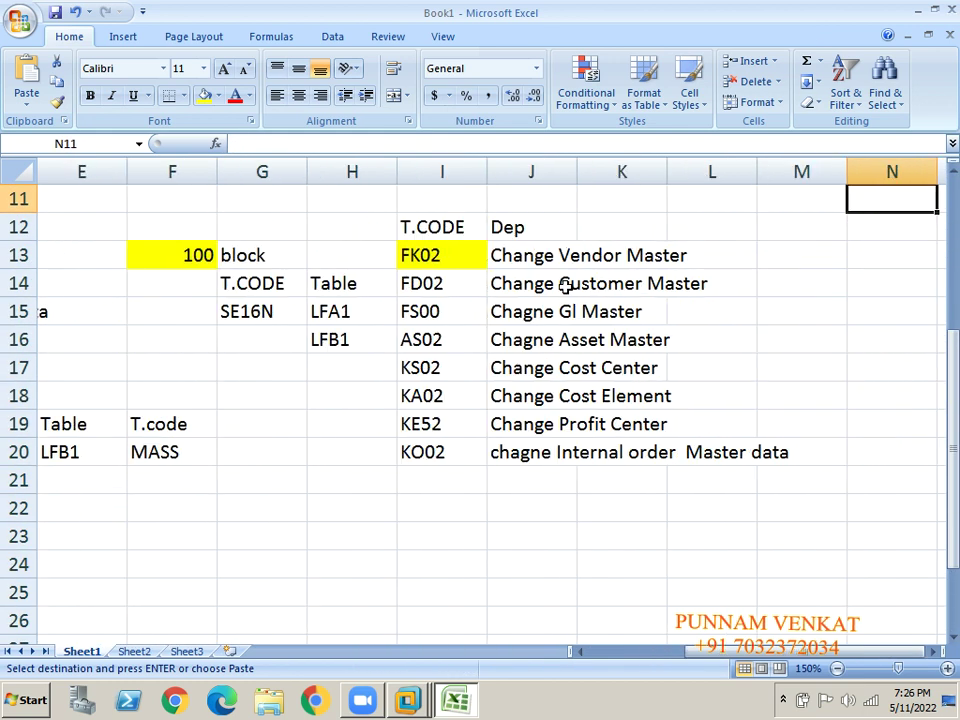
left_click(431, 258)
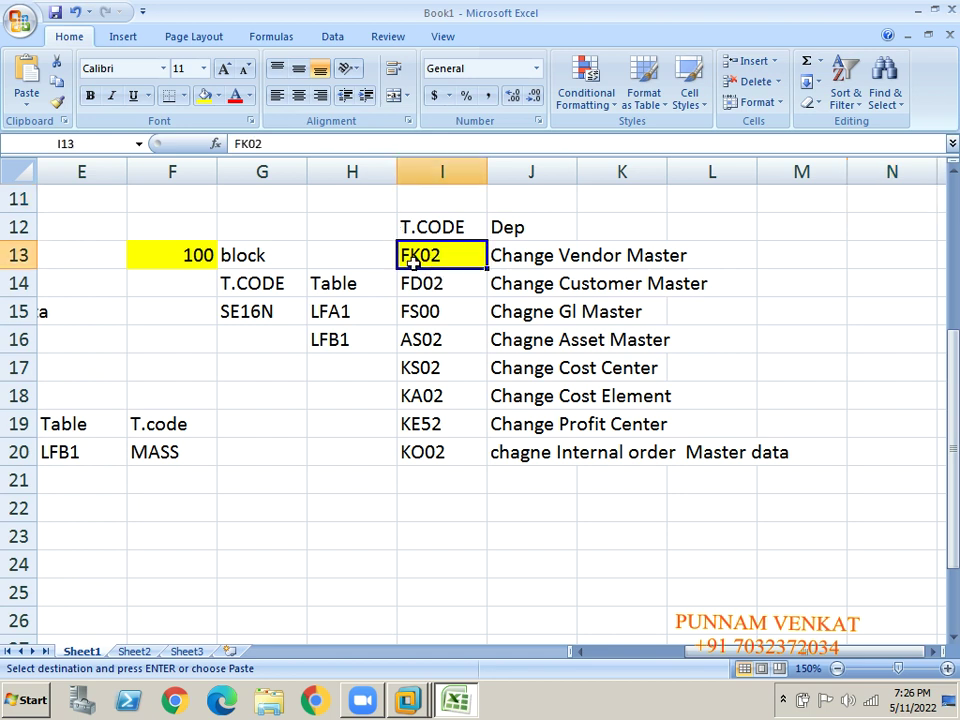
left_click(513, 261)
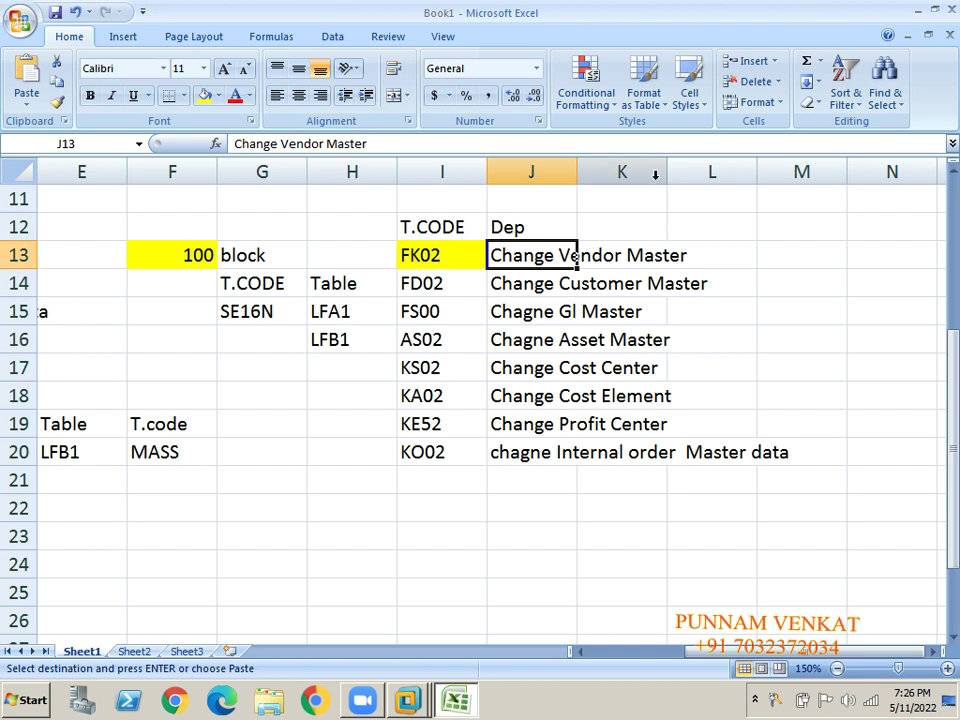
left_click_drag(664, 171, 769, 165)
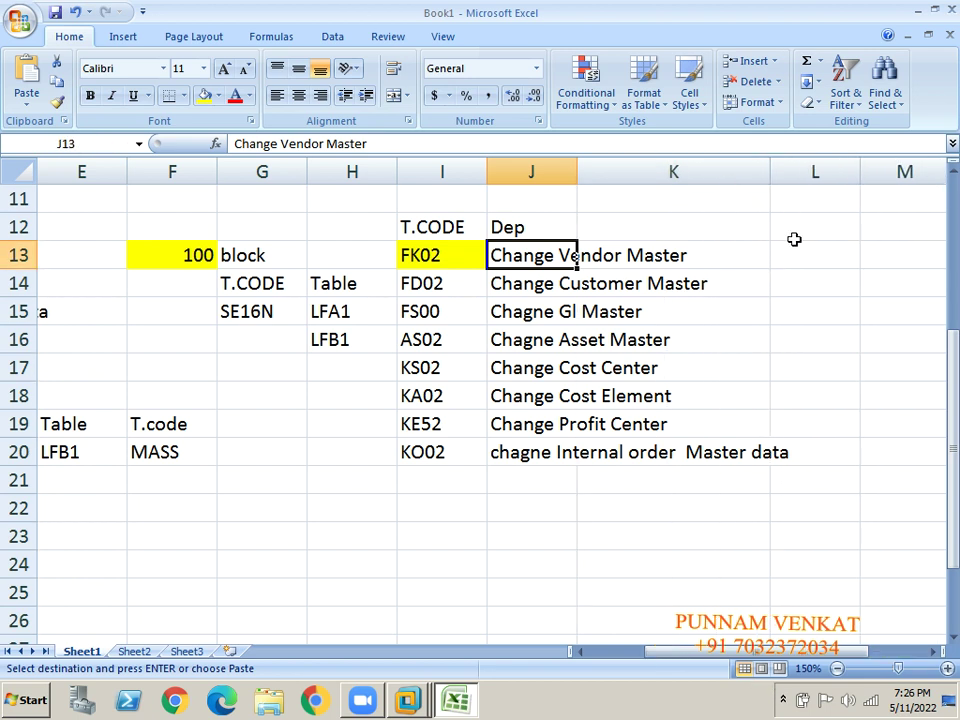
Enter FK01 in cell L13 and FK03 in cell M13.
left_click(792, 255)
type("K")
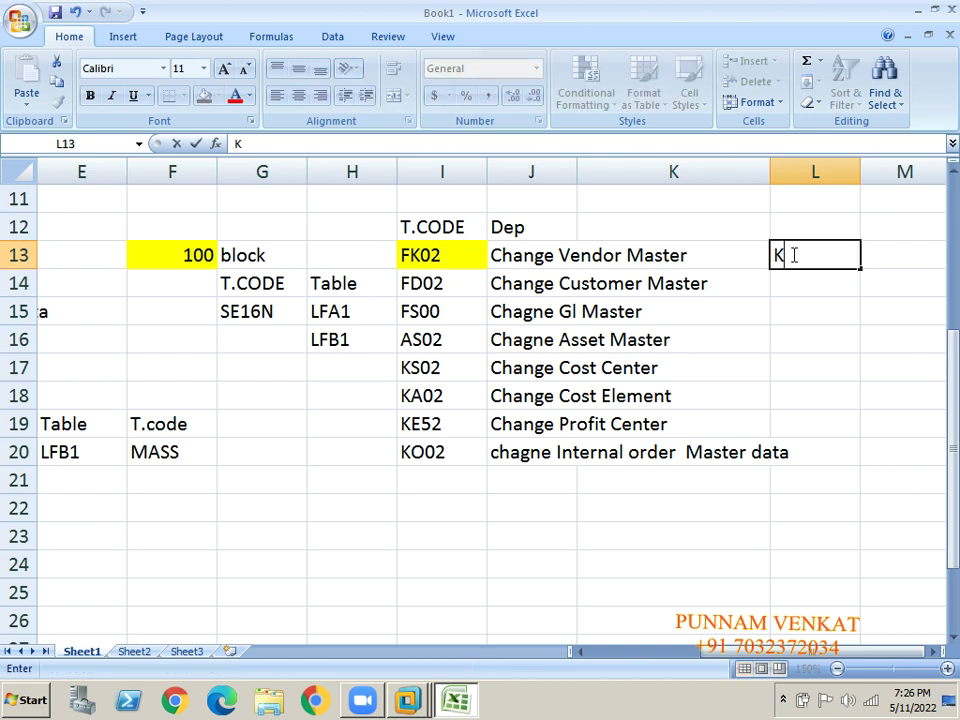
key("BackSpace")
type("FK01")
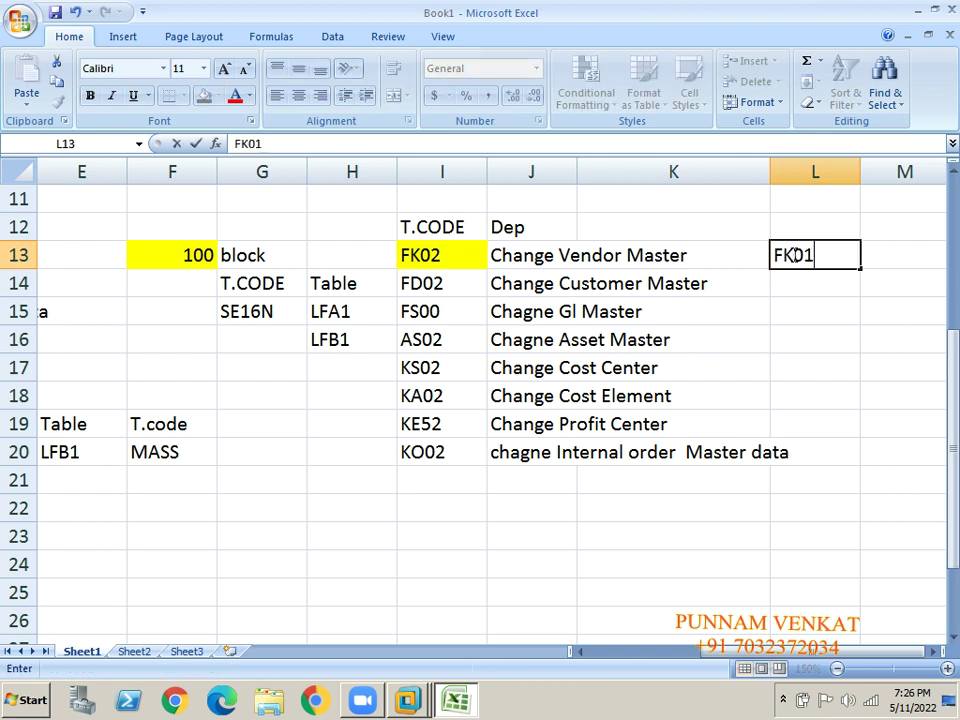
key("Return")
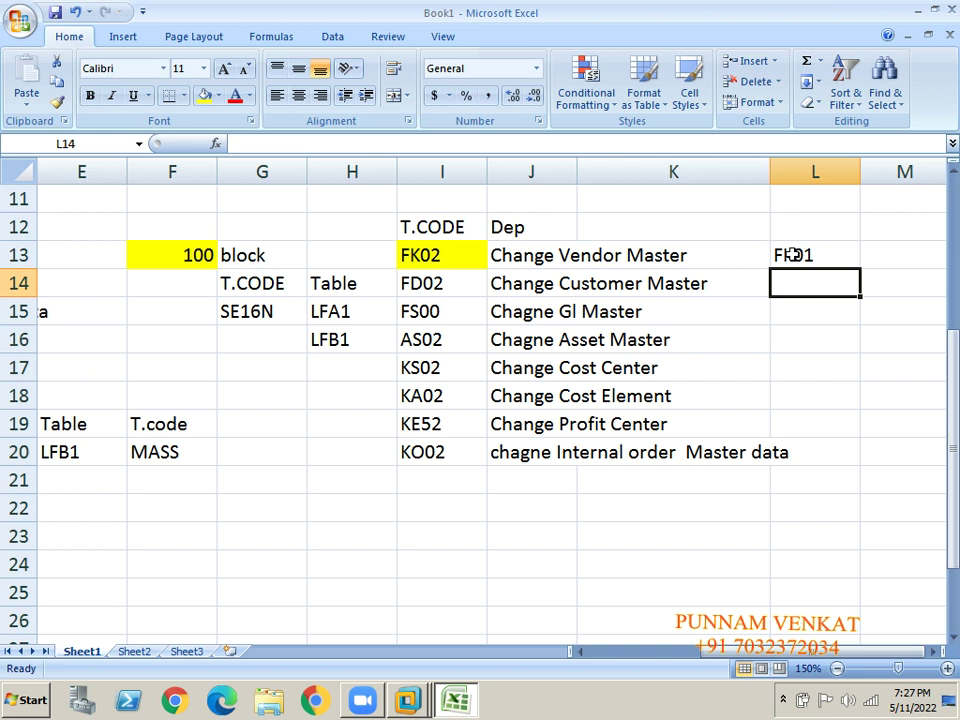
left_click(792, 255)
key("Right")
type("KD")
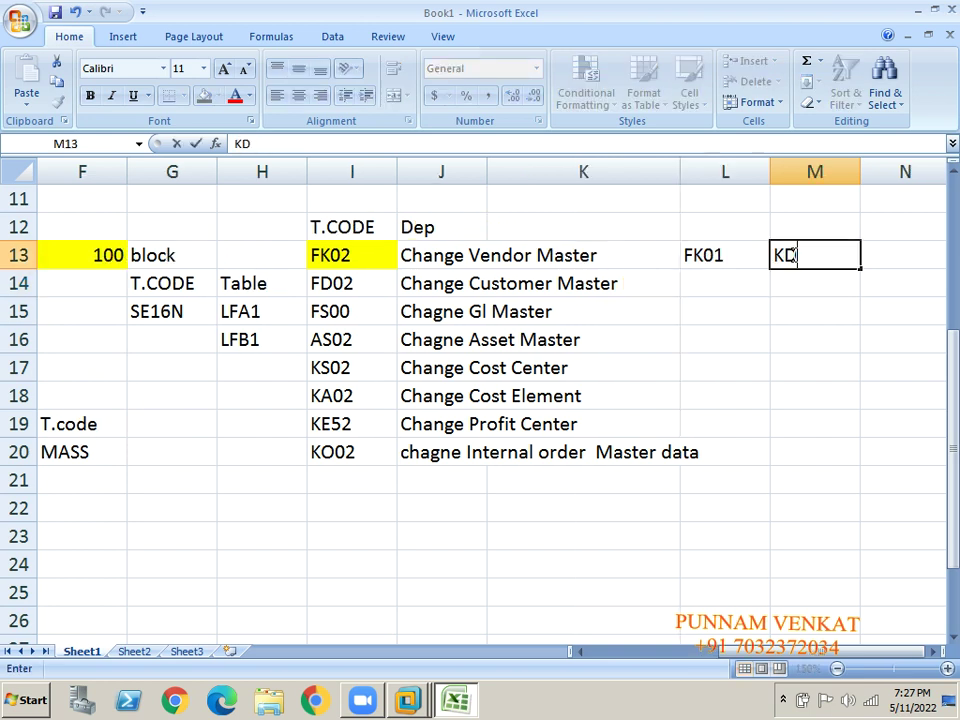
key("BackSpace")
key("BackSpace")
type("FK03")
key("Return")
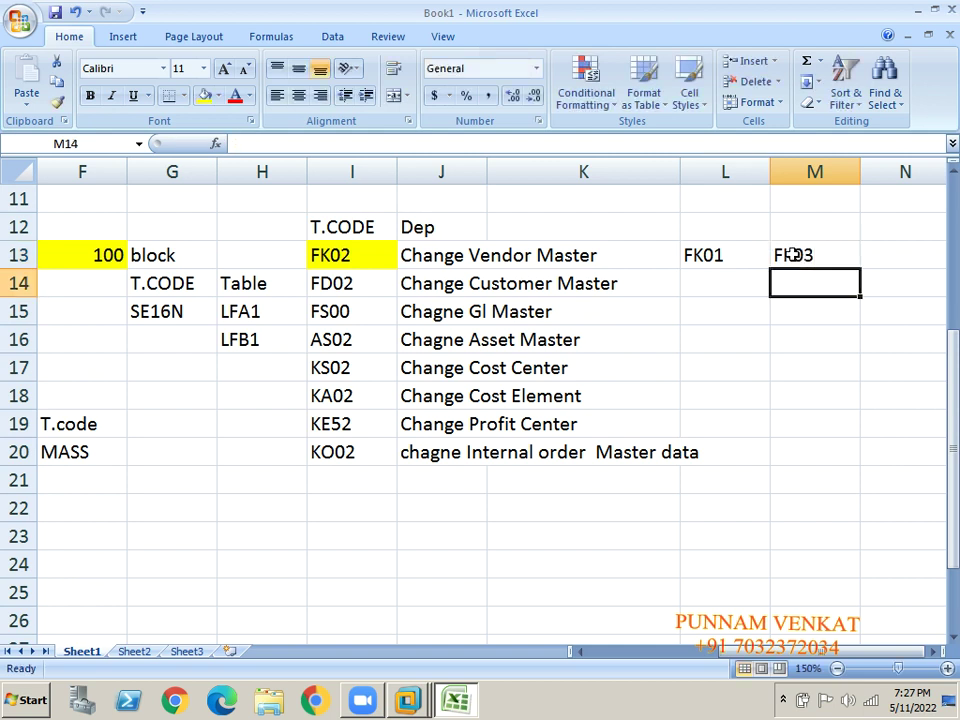
key("Left")
key("Left")
key("Left")
key("Left")
key("Left")
key("Left")
key("Left")
key("Left")
key("Left")
key("Left")
key("Left")
key("Left")
key("Down")
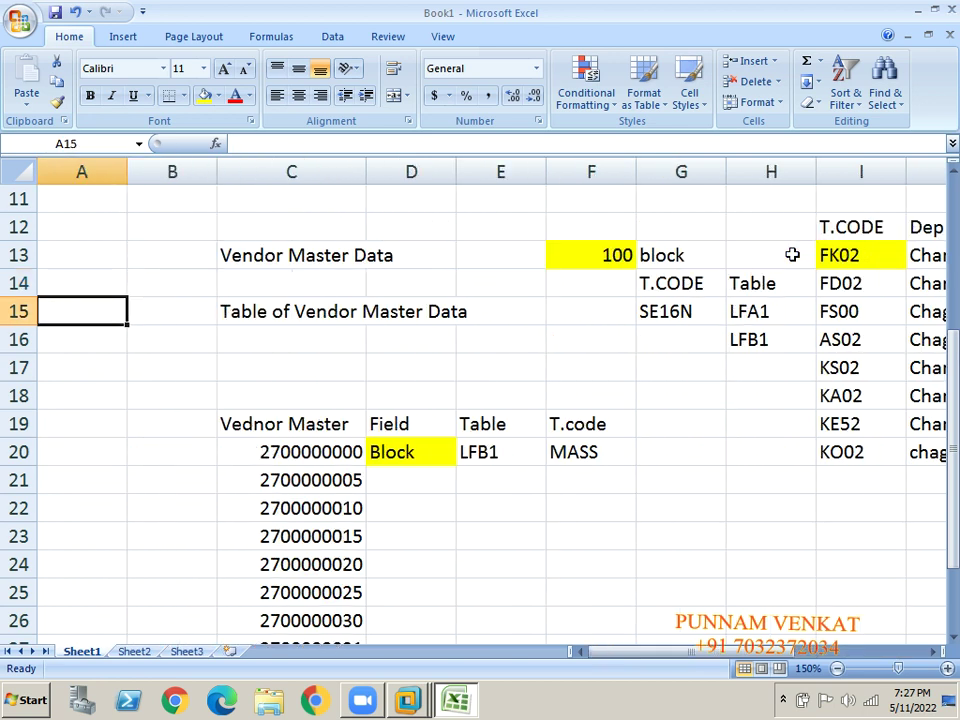
key("Down")
key("Down")
key("Down")
key("Down")
key("Down")
key("Down")
key("Down")
key("Down")
key("Down")
key("Down")
key("Down")
key("Down")
key("Down")
key("Down")
key("Down")
key("Down")
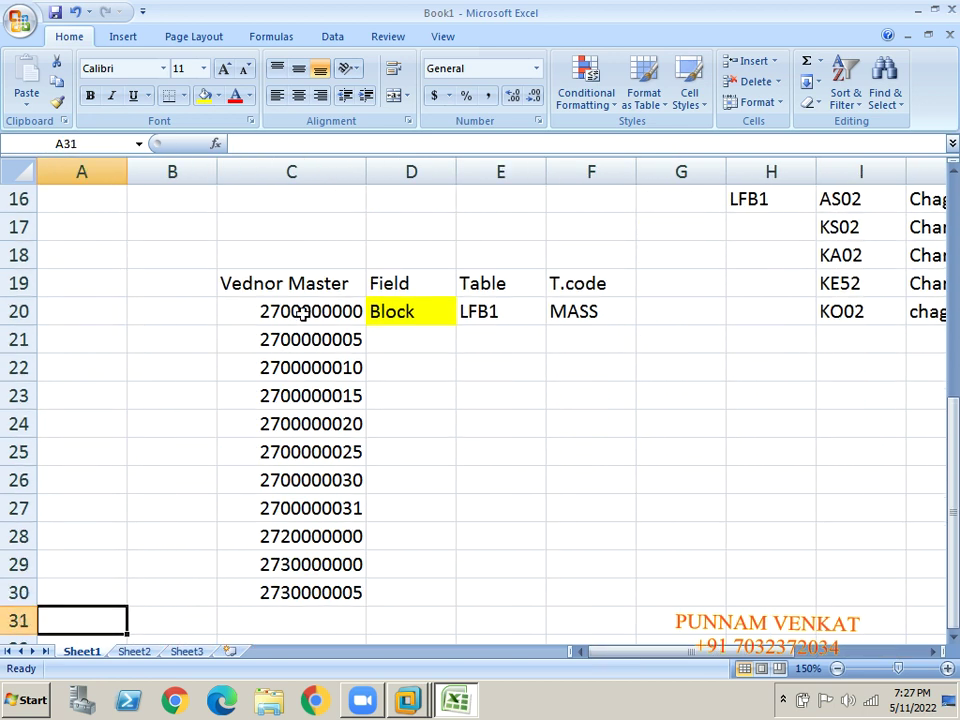
left_click(302, 313)
left_click(306, 370)
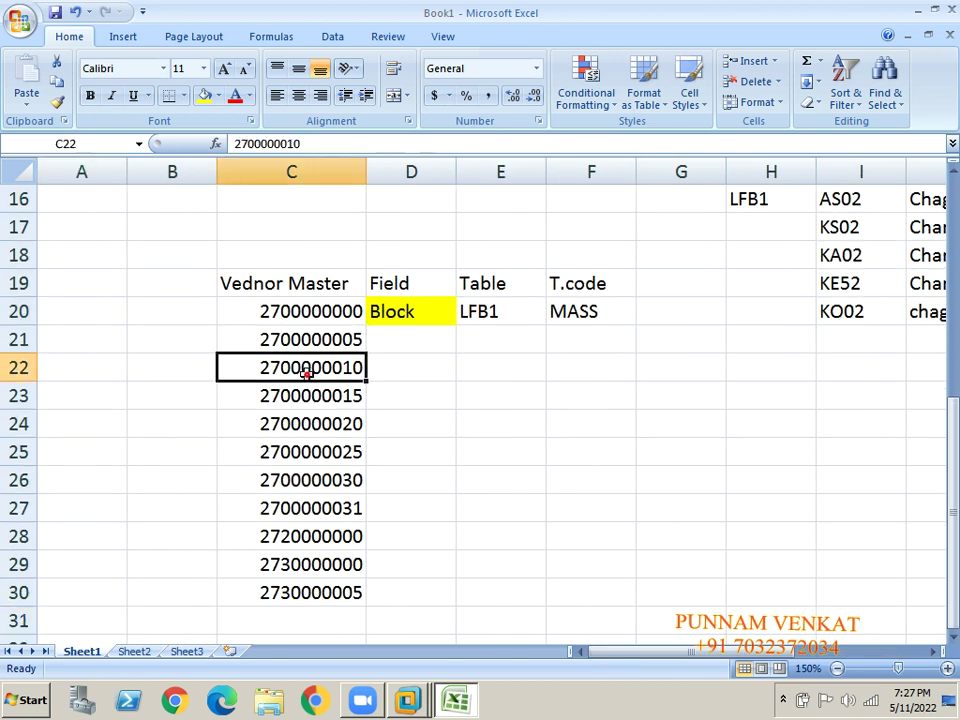
left_click(204, 96)
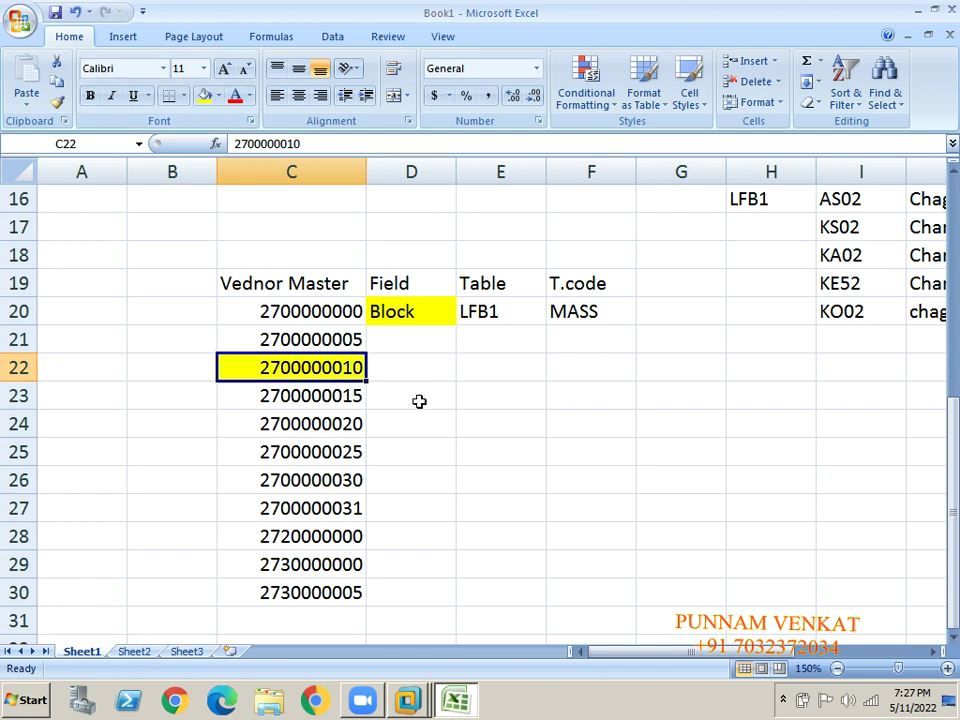
key("alt+Tab")
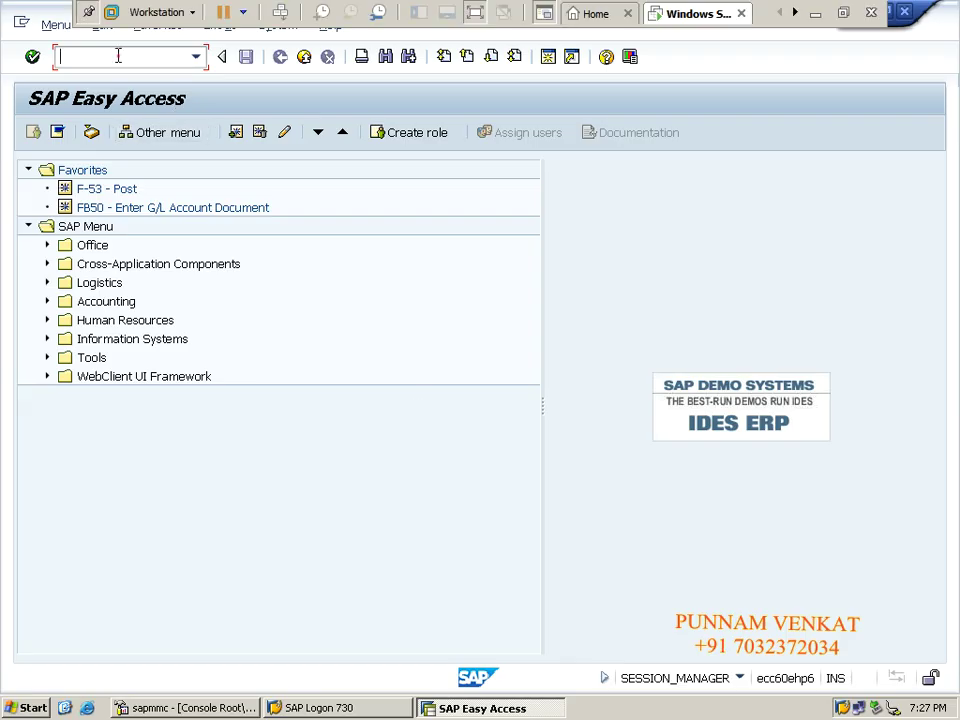
type("K03")
key("Return")
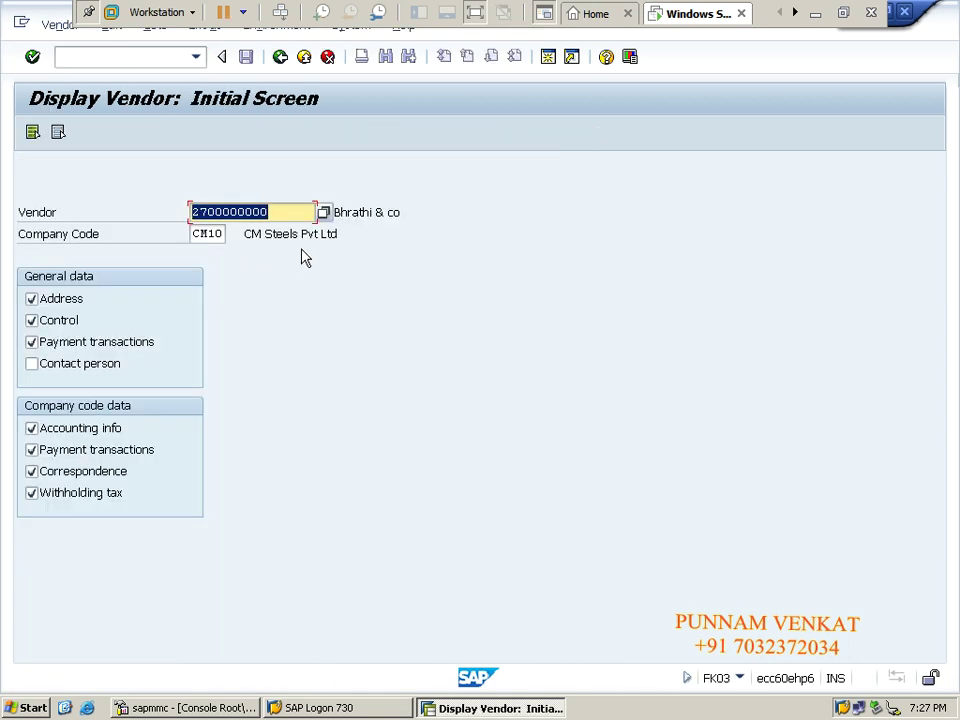
left_click(818, 10)
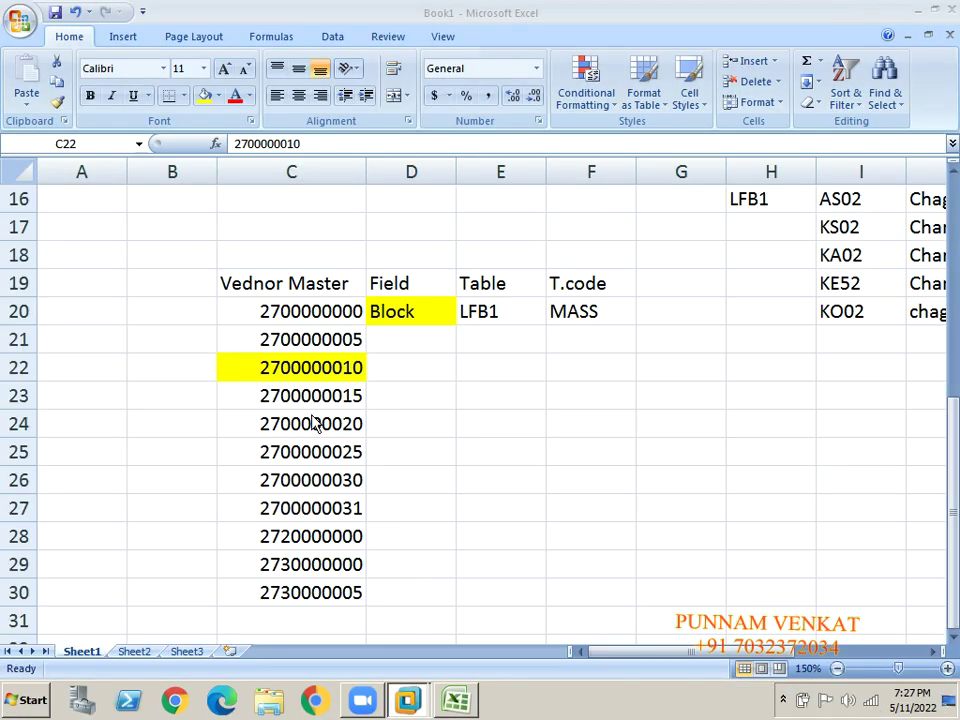
left_click(311, 368)
key("ctrl+c")
key("alt+Tab")
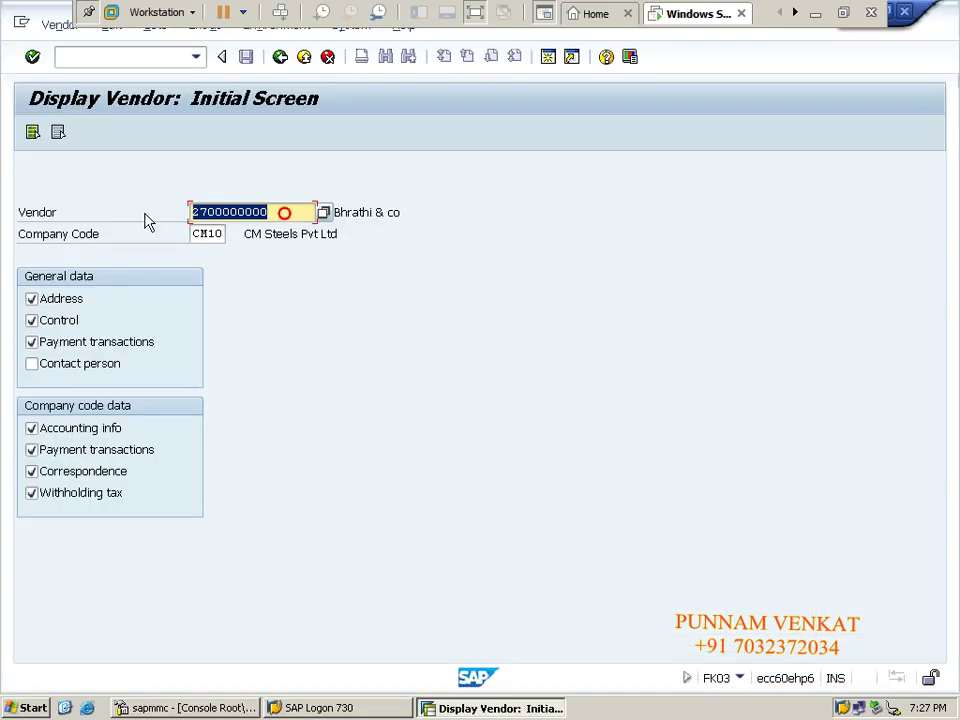
key("ctrl+v")
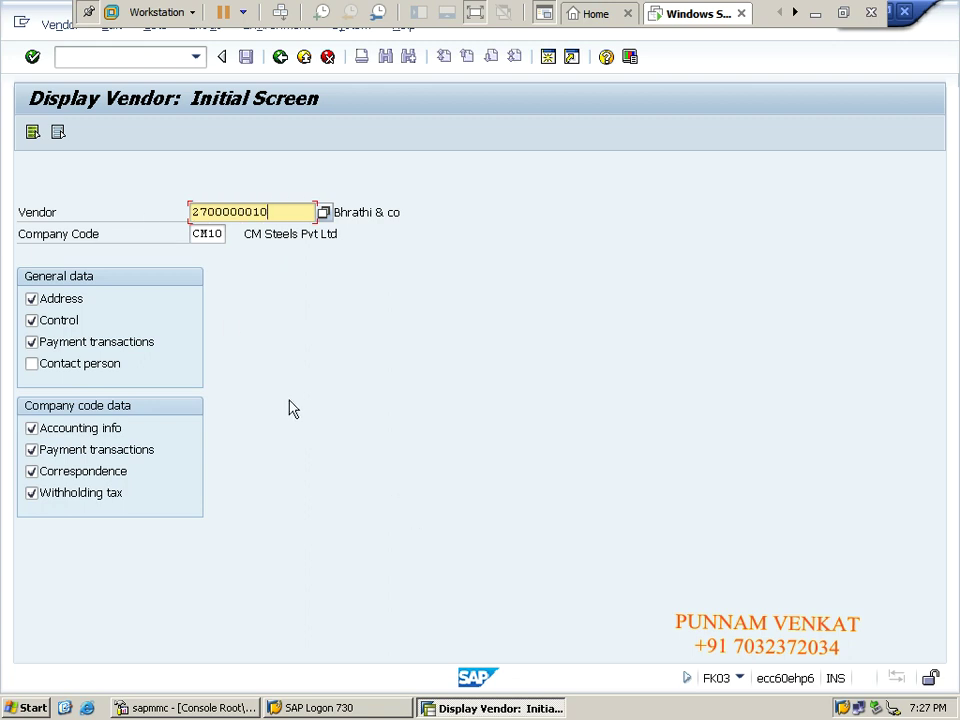
Switch to Vendor > Block/unblock to see the CM10 posting block.
left_click(50, 25)
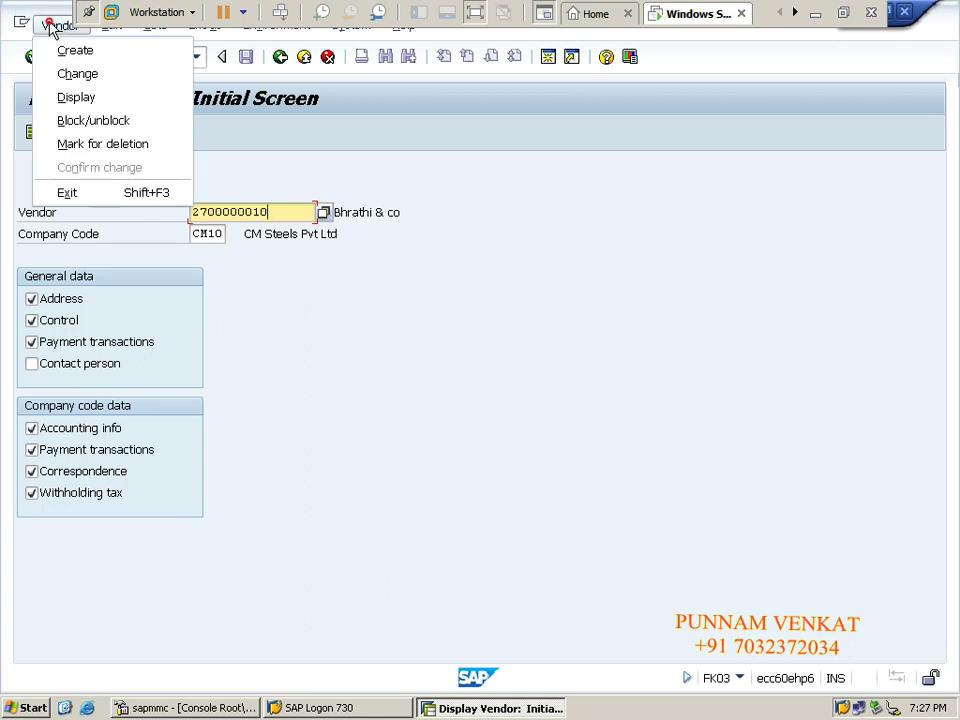
left_click(89, 124)
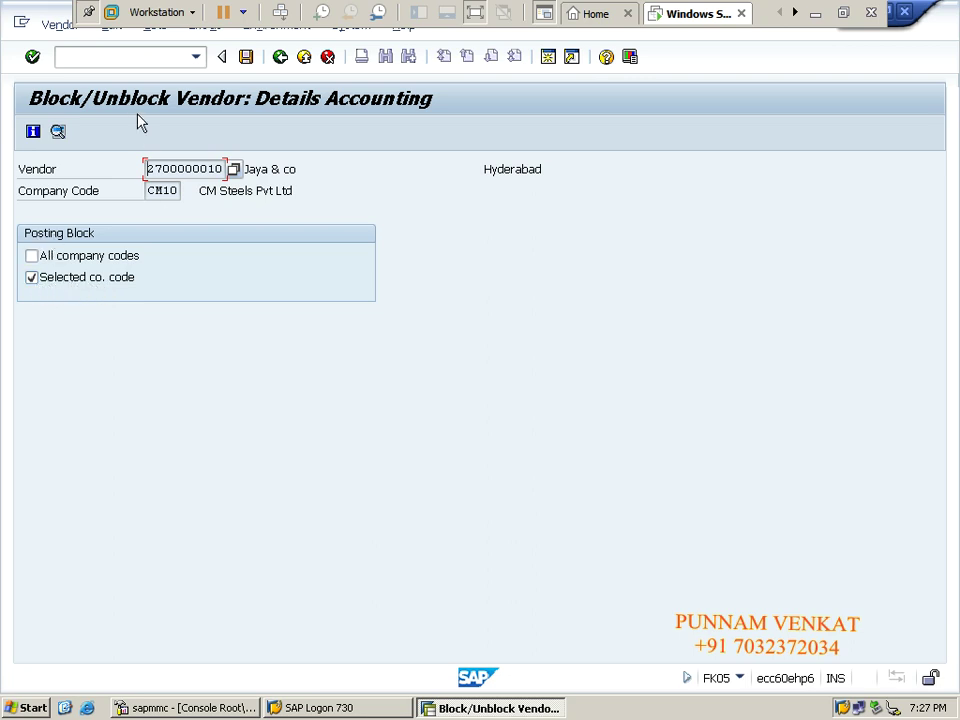
left_click(118, 57)
Use /N to exit the vendor block details, then start transaction FB60 for incoming invoices.
type("/")
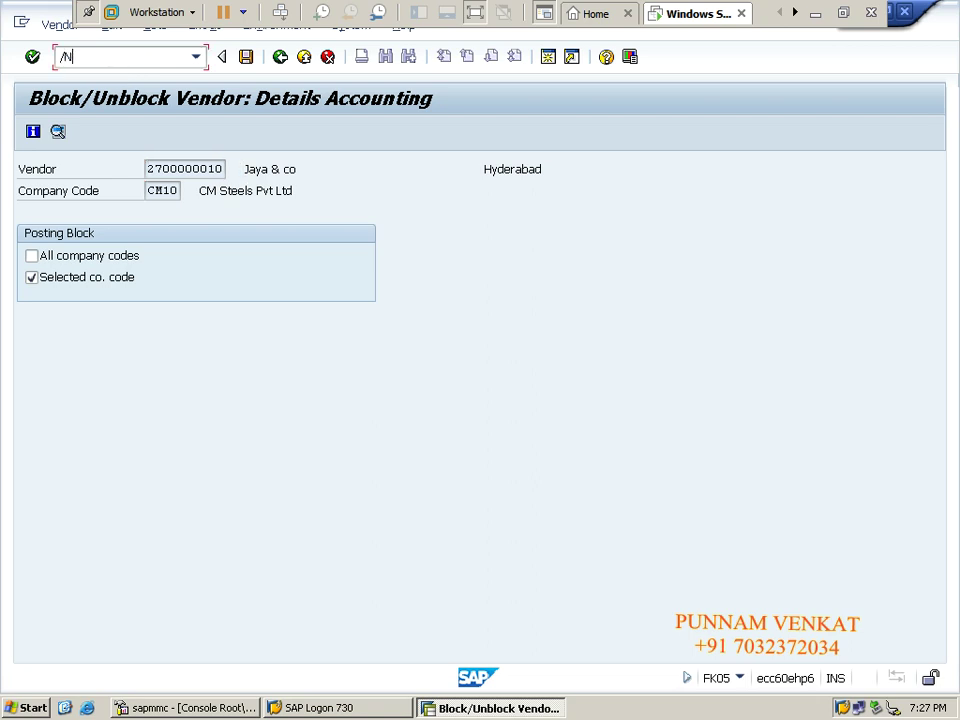
type("N")
key("Return")
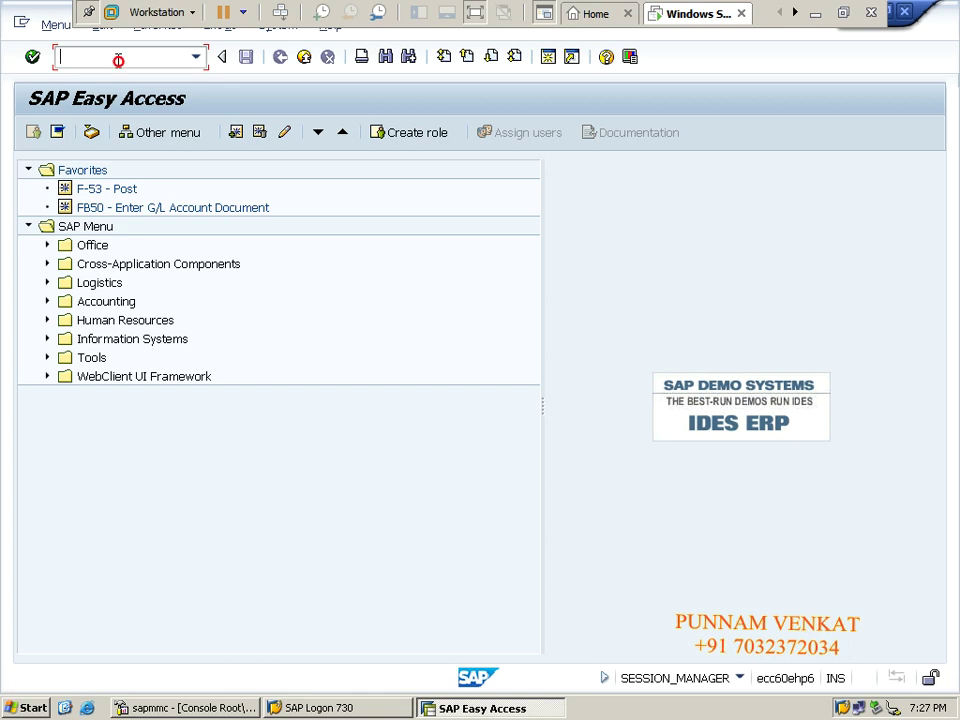
type("FB60")
double_click(101, 57)
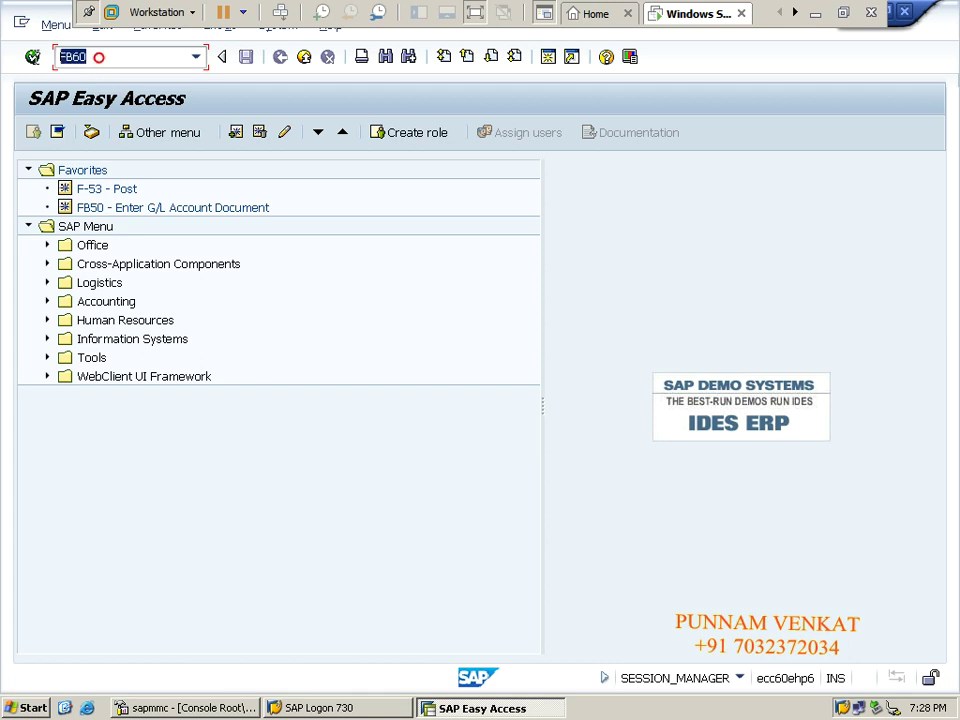
left_click(111, 60)
key("Return")
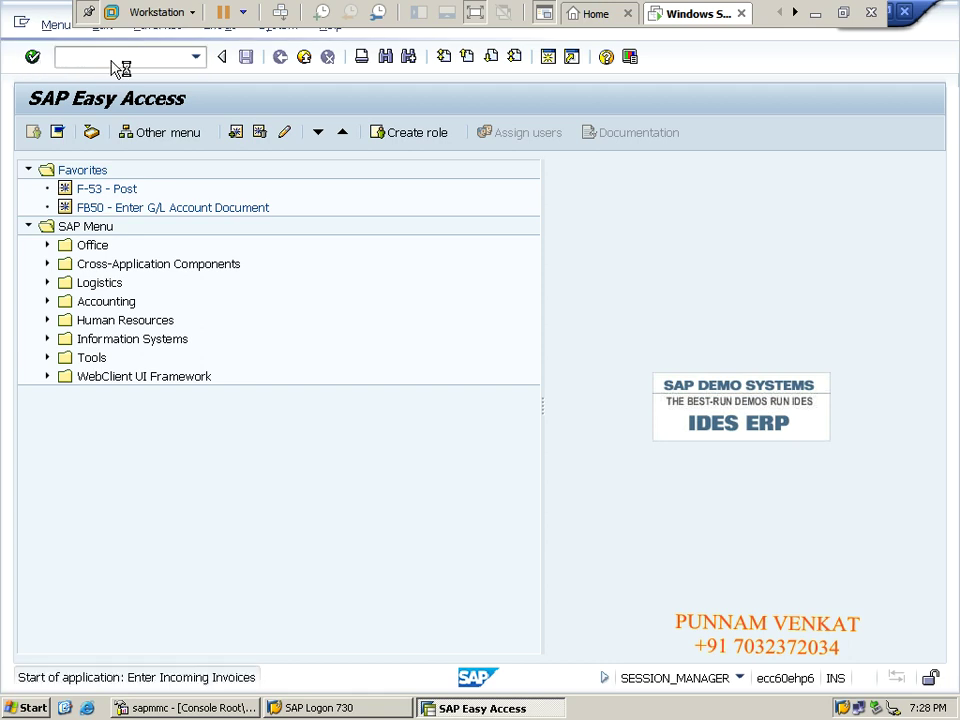
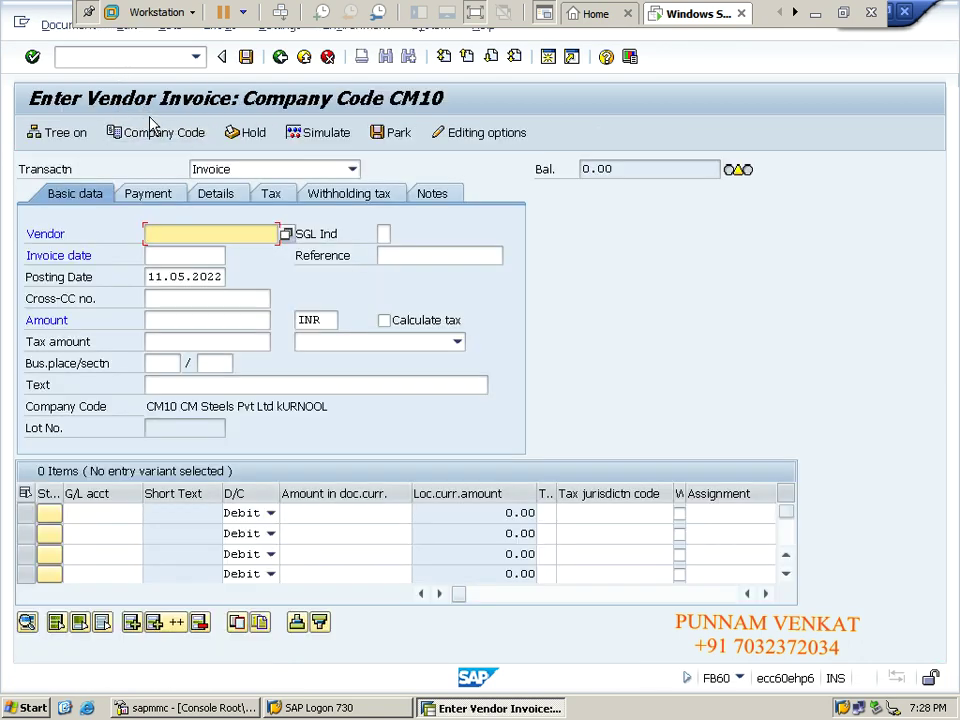
Copy the posting date 11.05.2022 into the invoice date field.
left_click(170, 277)
double_click(172, 277)
key("ctrl+c")
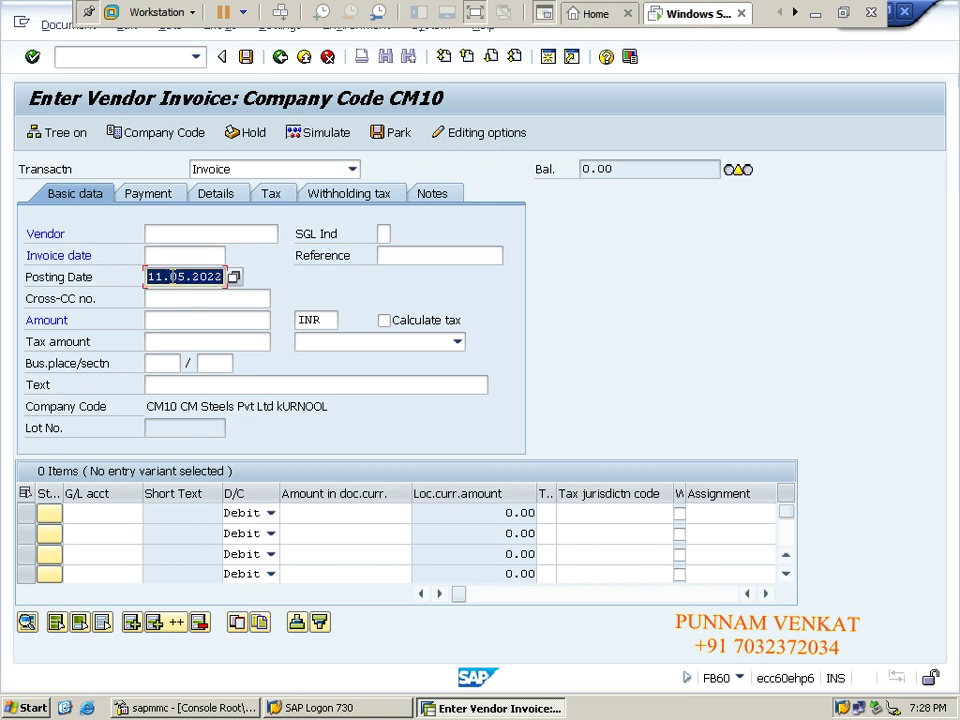
key("shift+Tab")
key("shift+Tab")
key("ctrl+v")
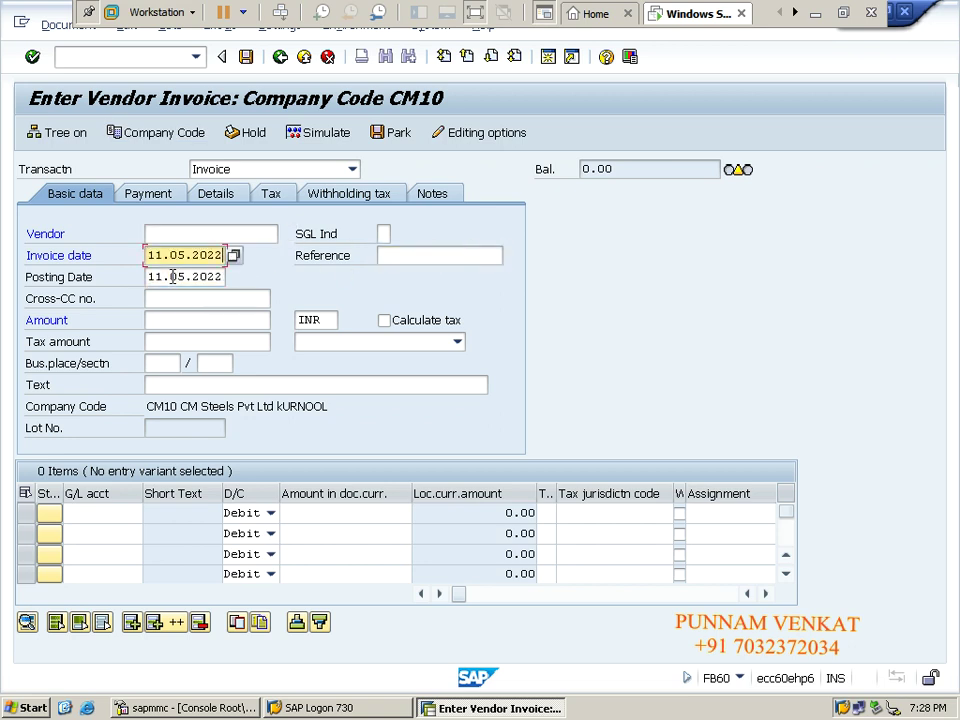
left_click(815, 18)
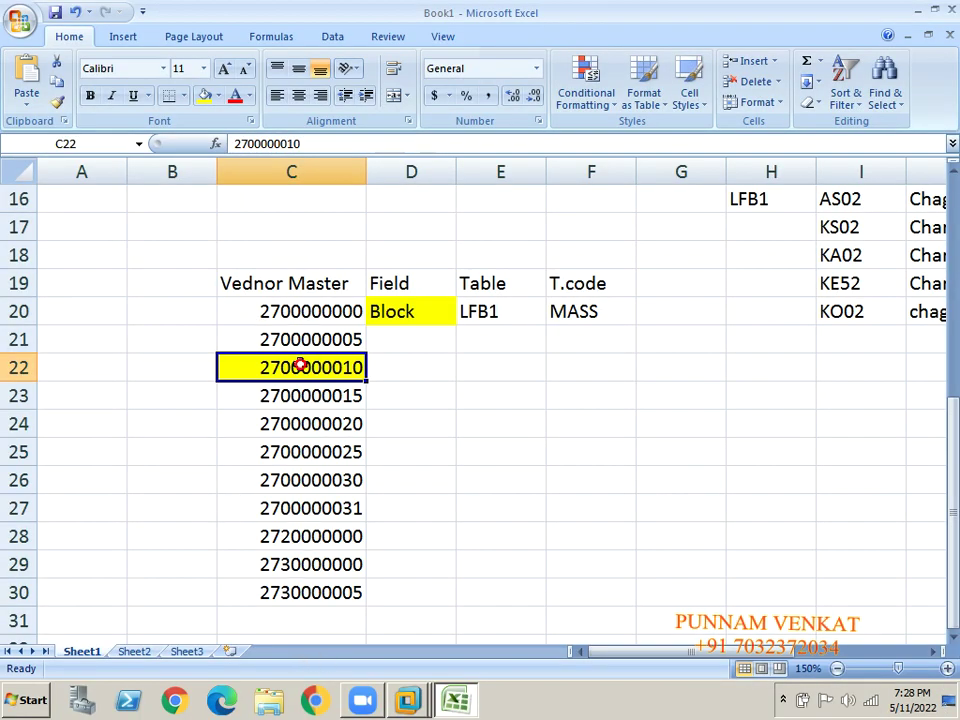
key("ctrl+c")
left_click(297, 432)
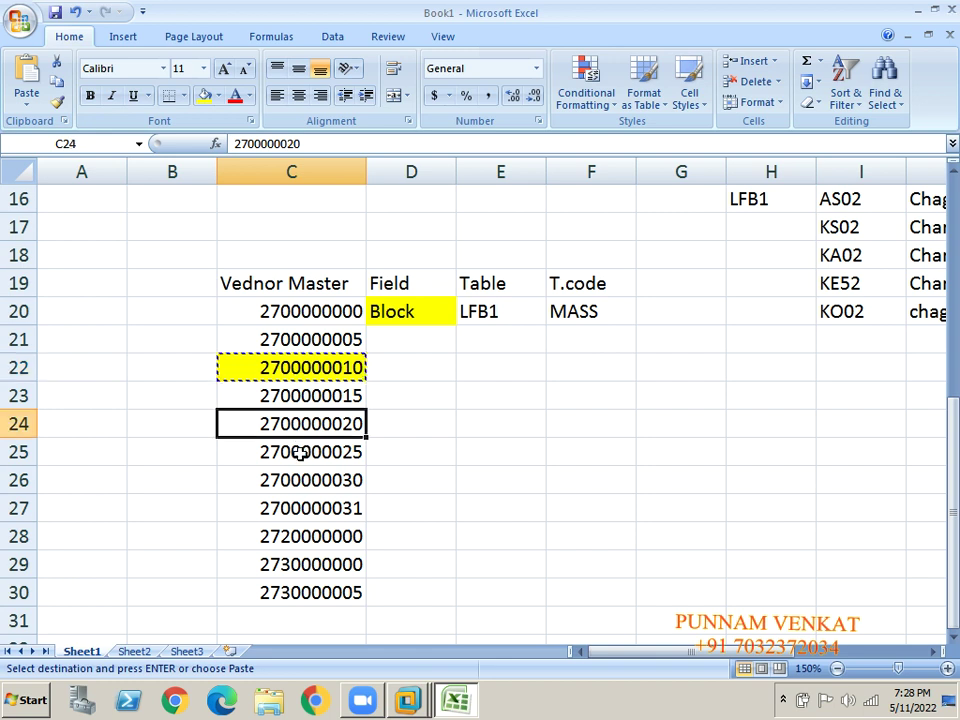
left_click(299, 452)
key("ctrl+c")
key("alt+Tab")
key("alt+Tab")
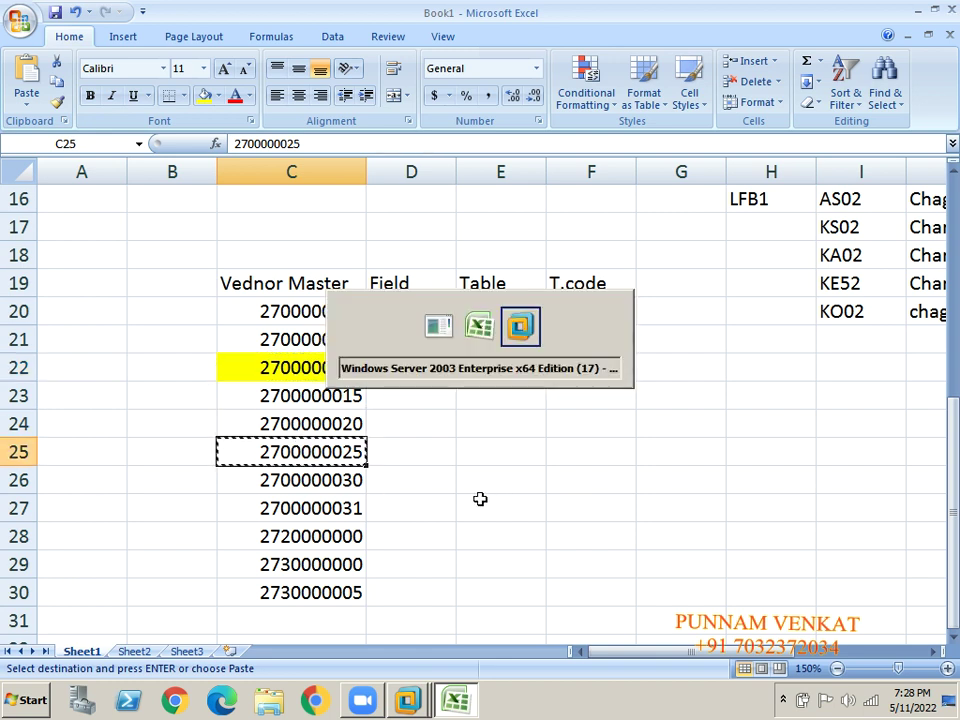
left_click(155, 234)
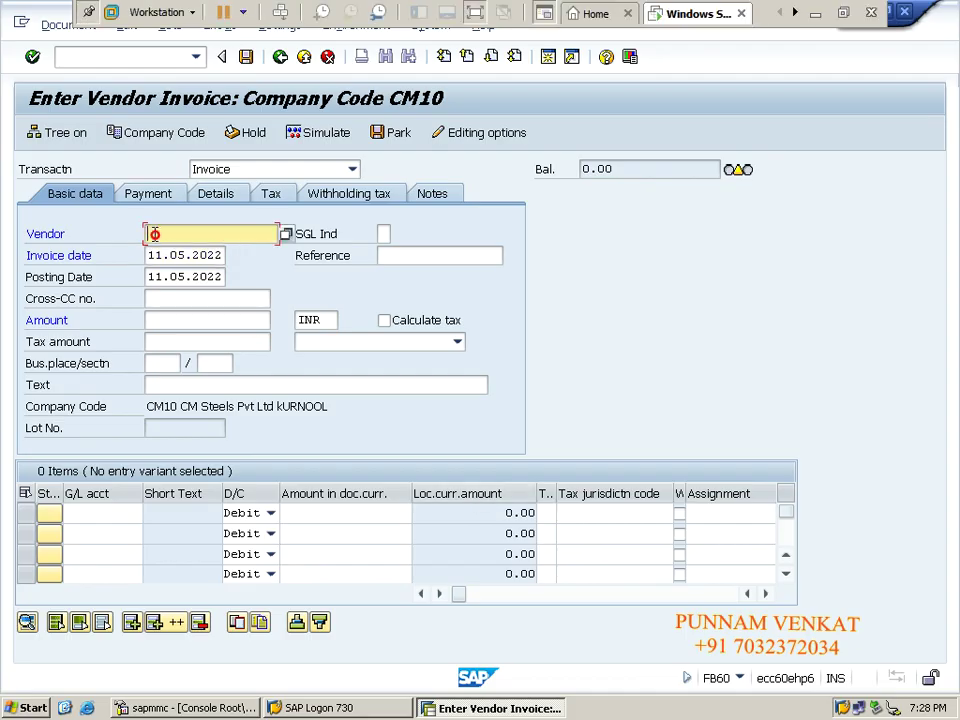
type("2700000025")
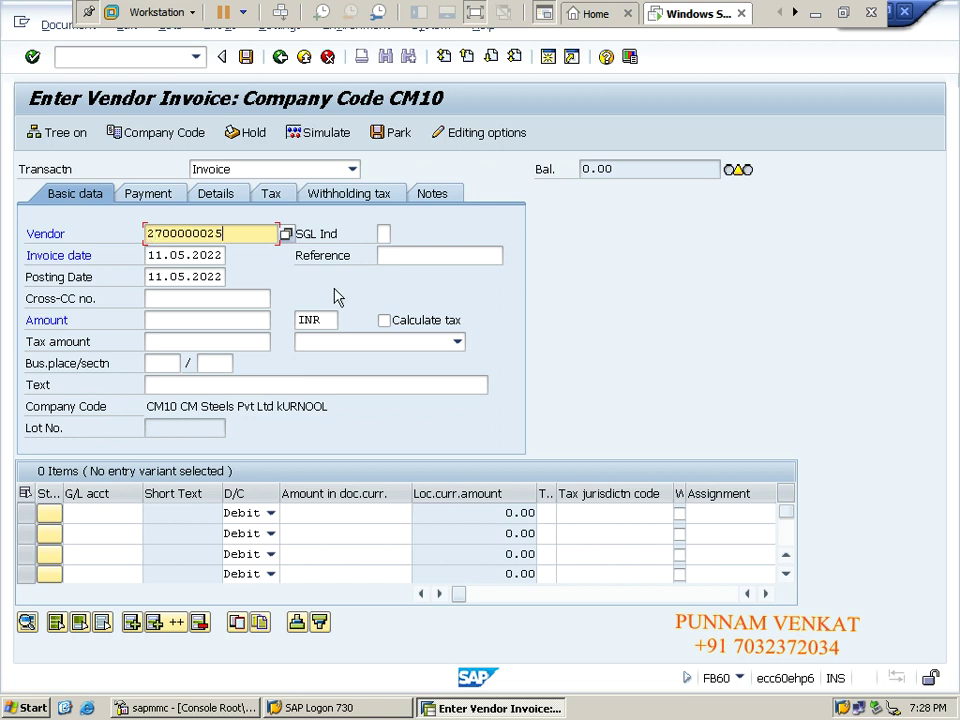
key("Return")
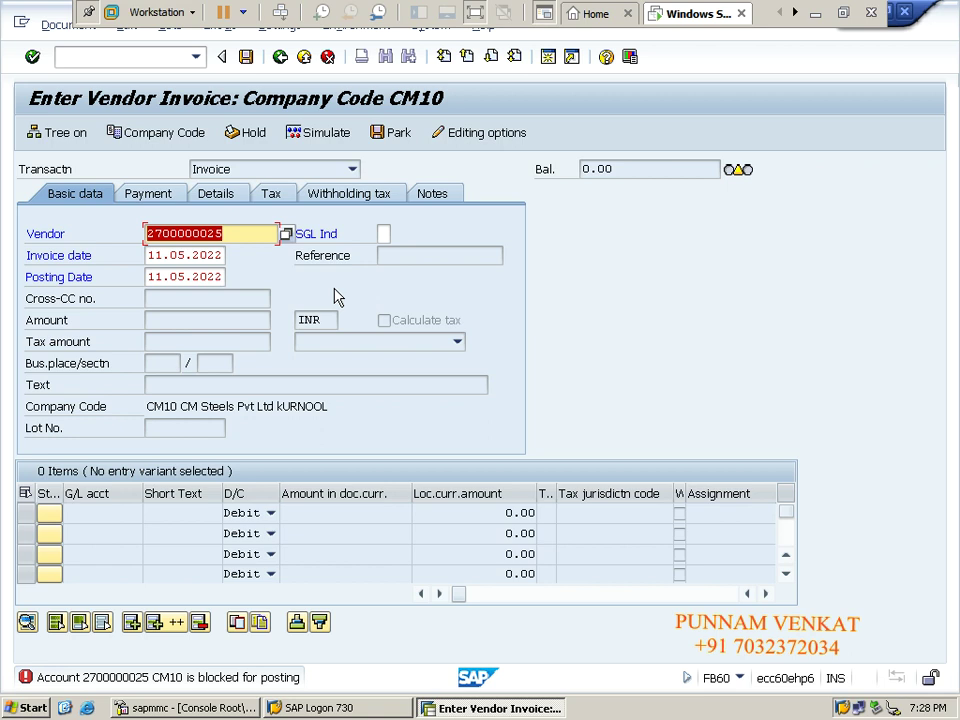
double_click(160, 680)
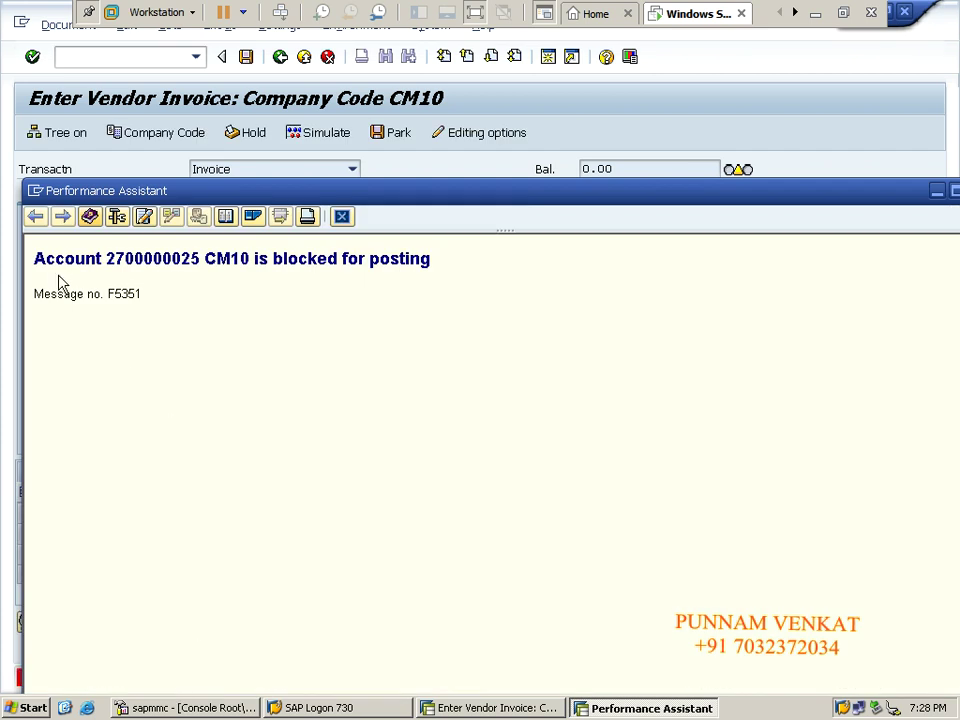
Review the account and vendor numbers in the message, then close the Performance Assistant.
left_click_drag(34, 258, 204, 259)
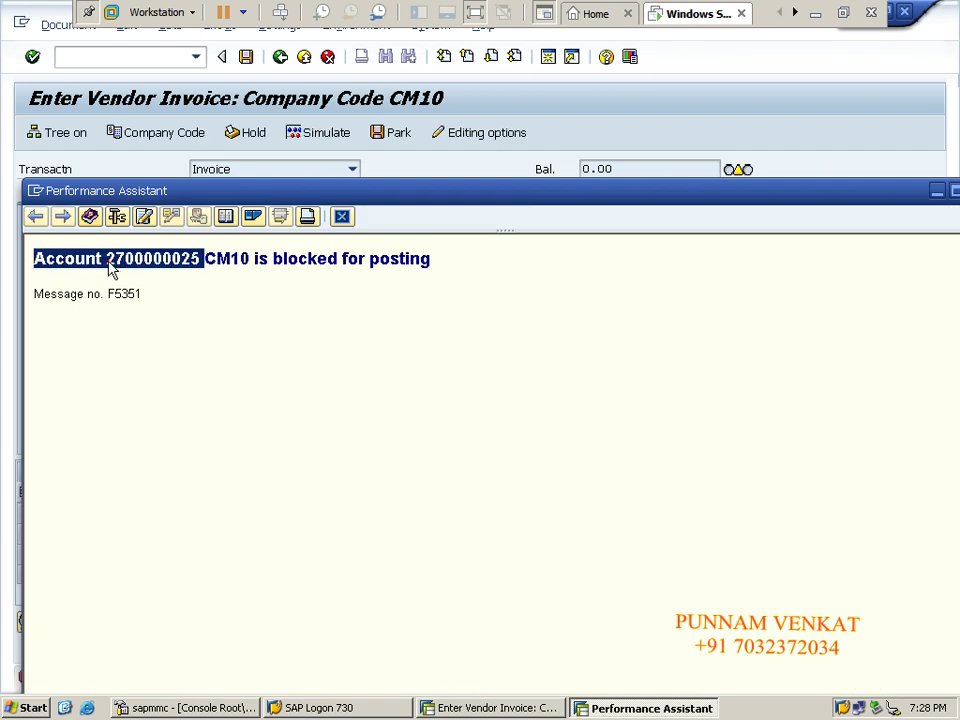
left_click_drag(107, 259, 432, 265)
left_click(209, 255)
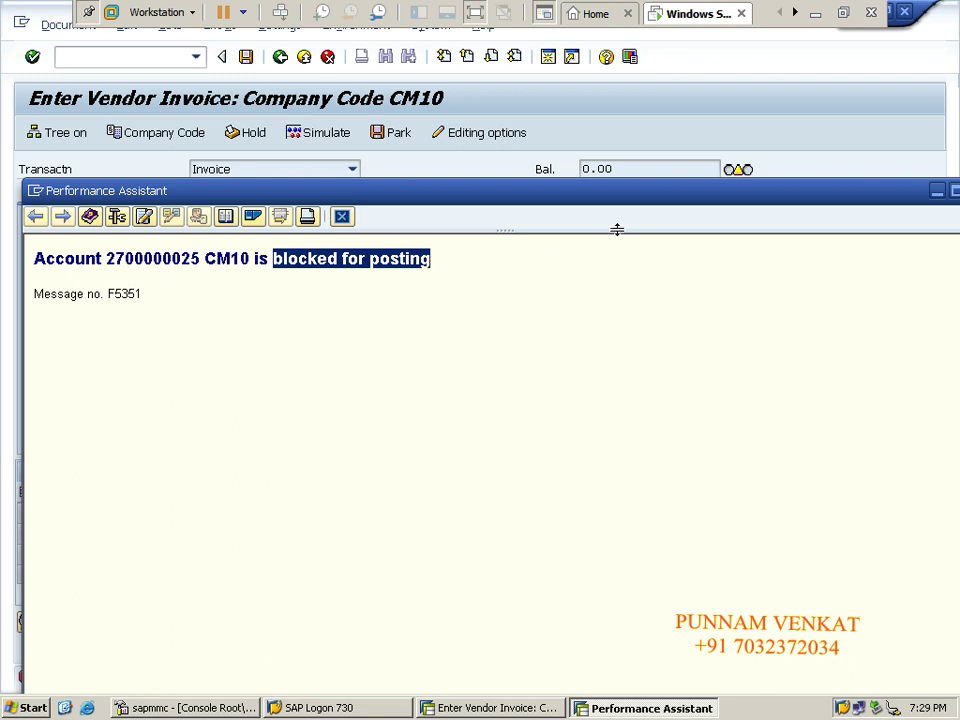
left_click_drag(636, 197, 568, 190)
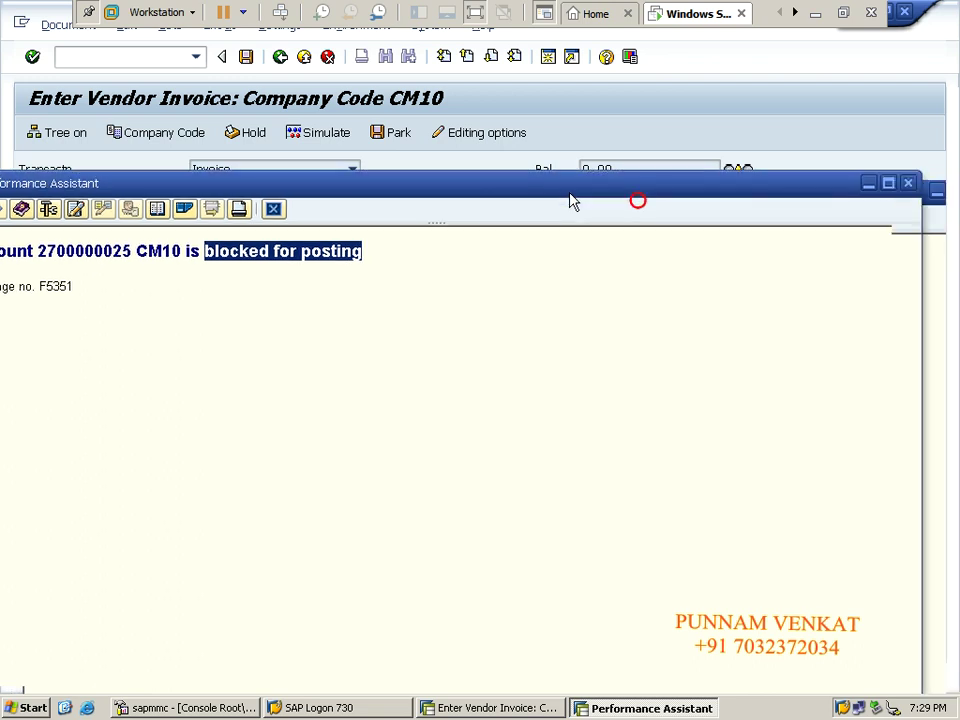
left_click(910, 186)
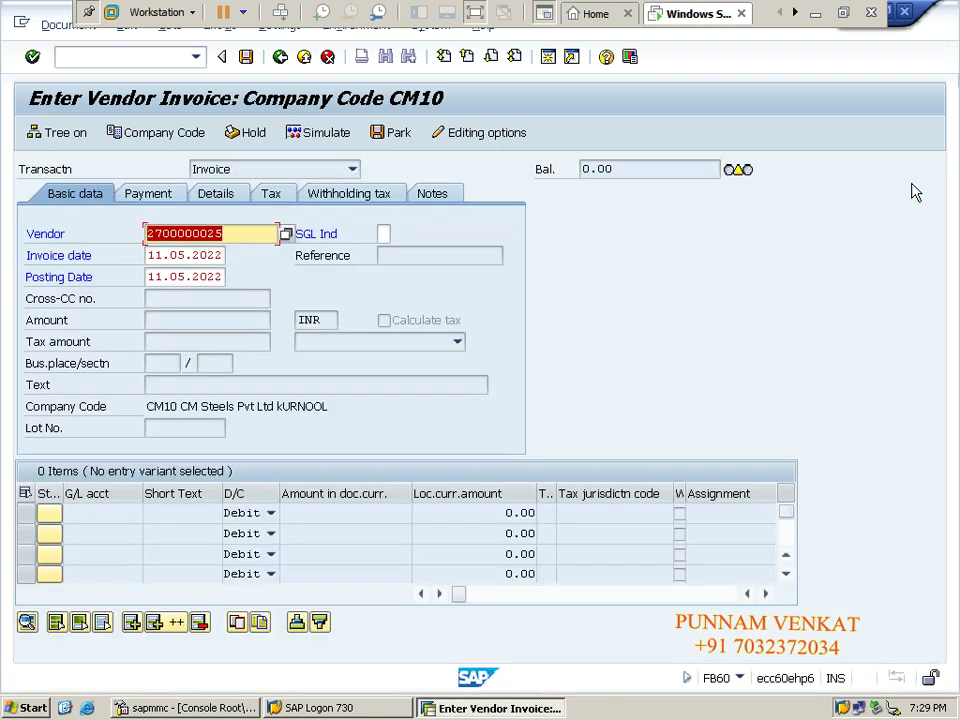
Leave invoice entry for the Easy Access menu with /n, leaving the invoice unposted.
left_click(163, 58)
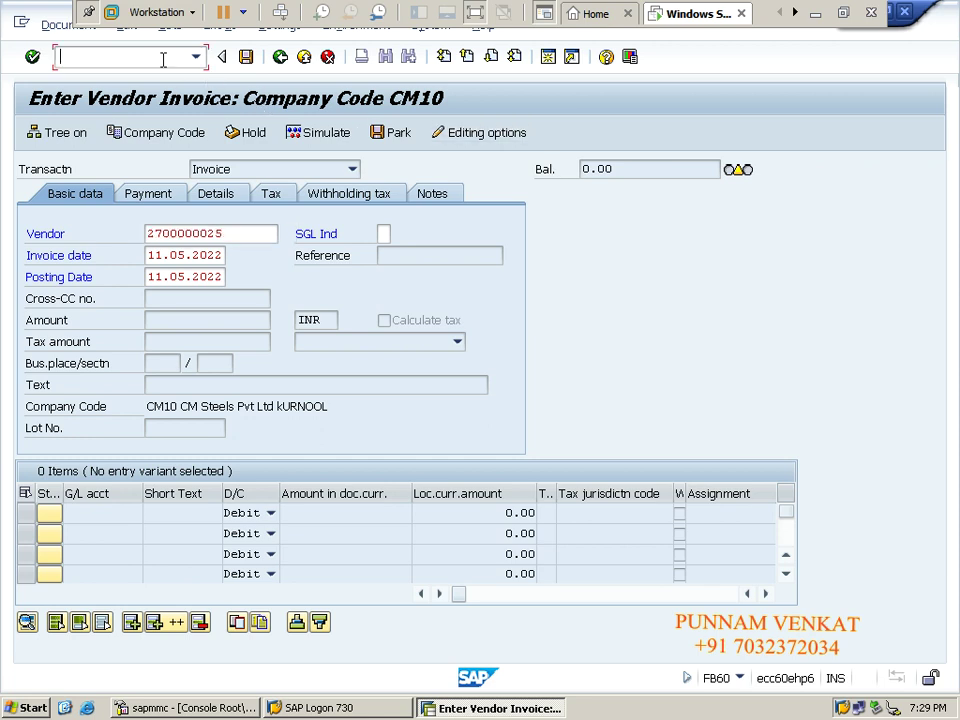
type("/n")
key("Return")
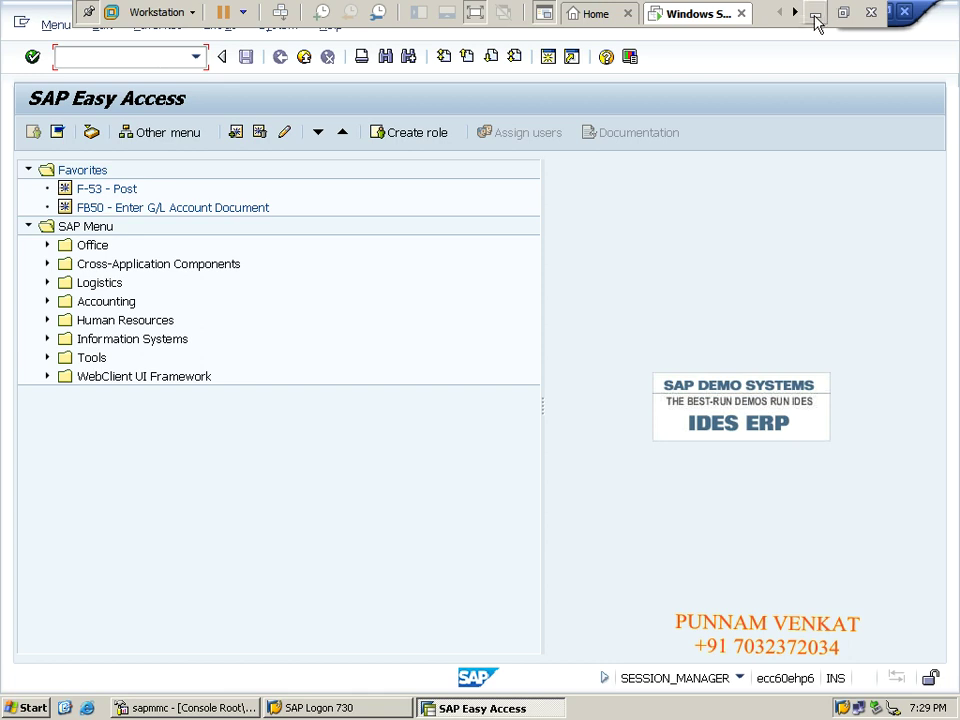
In Excel, change the D20 label from Block to unBlock.
left_click(815, 13)
left_click(399, 328)
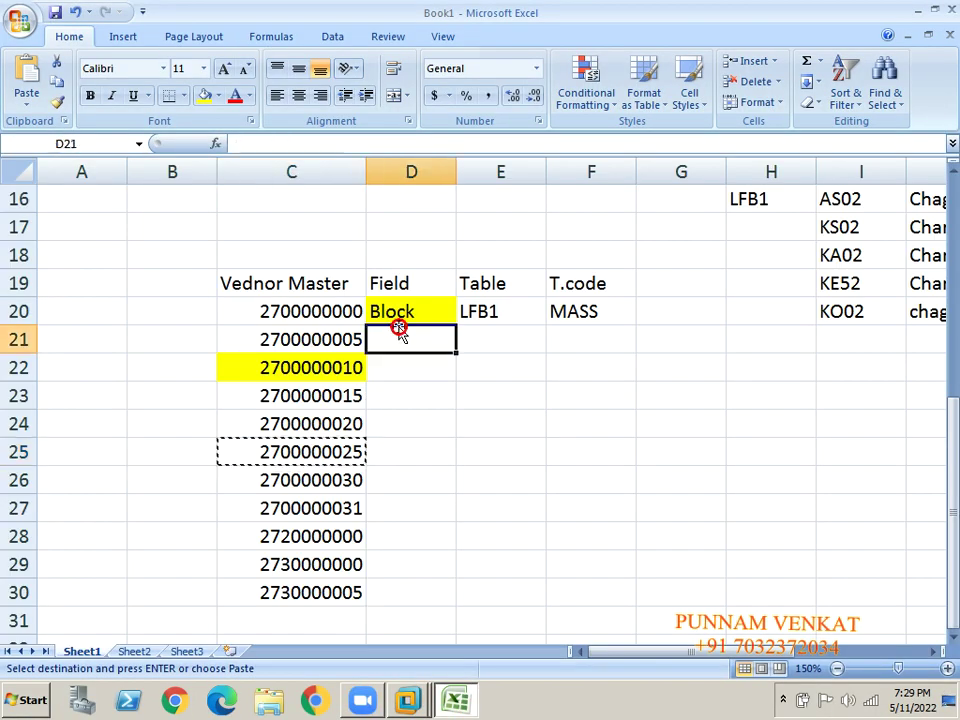
left_click(399, 312)
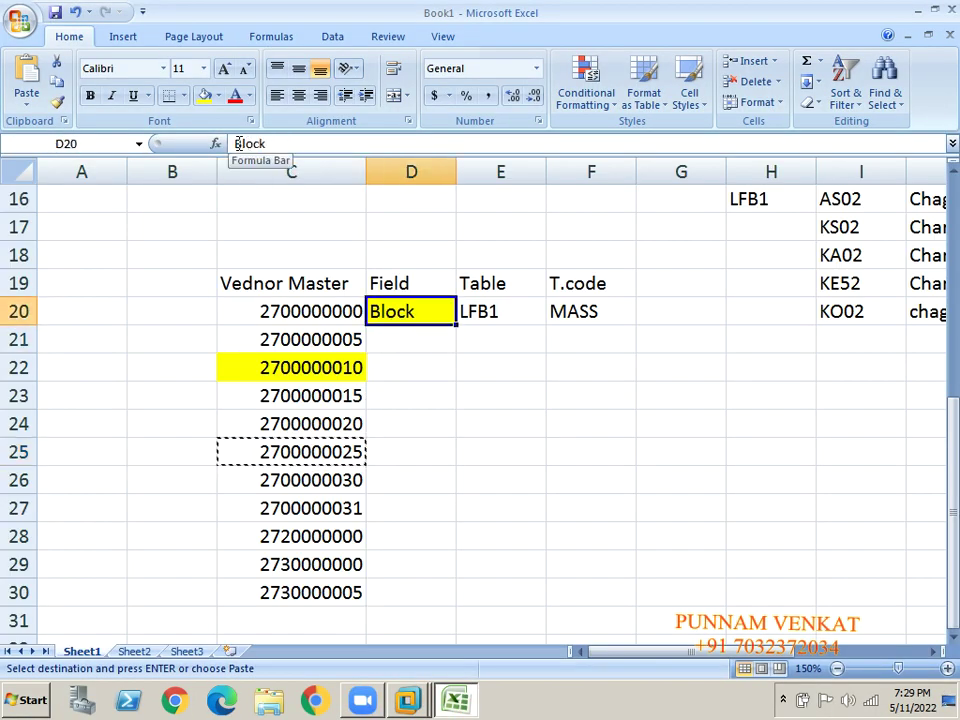
left_click(234, 144)
type("U")
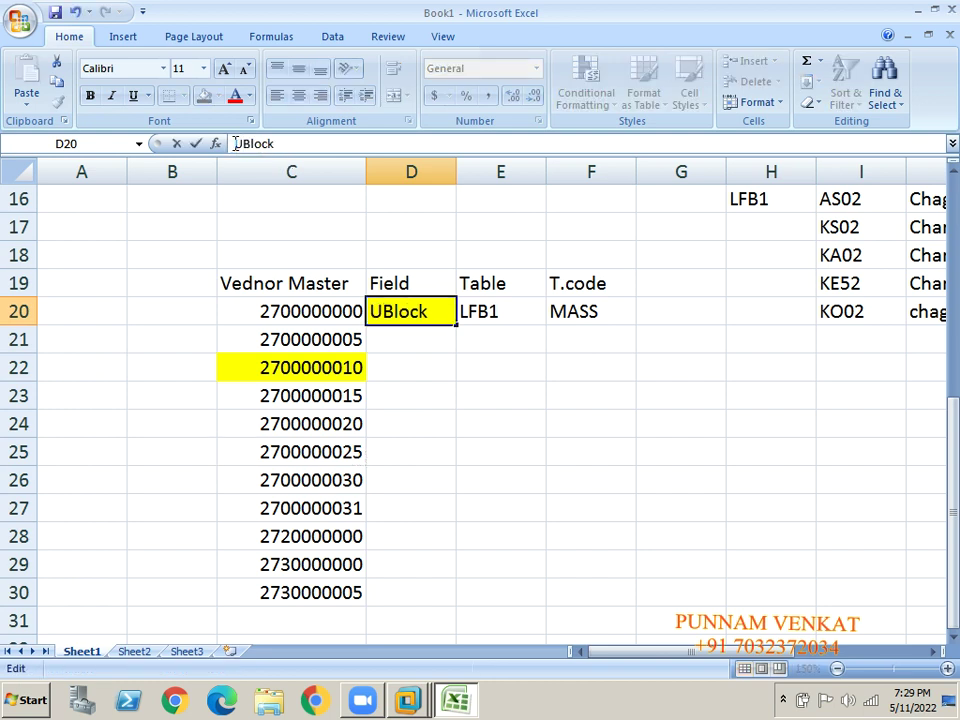
type("B")
key("Return")
key("Up")
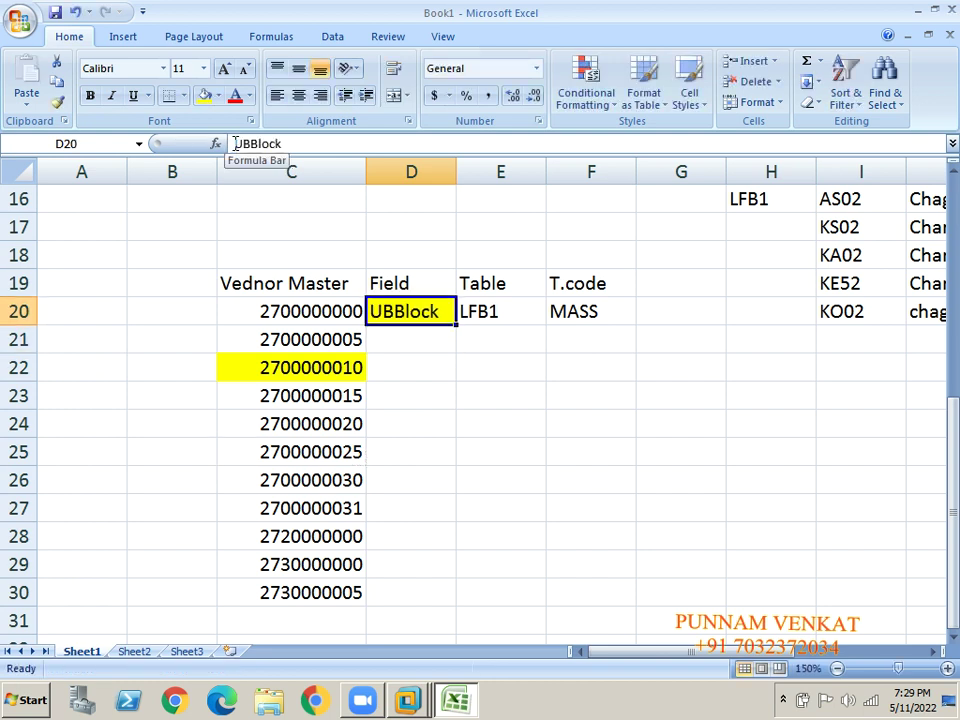
left_click(249, 144)
key("BackSpace")
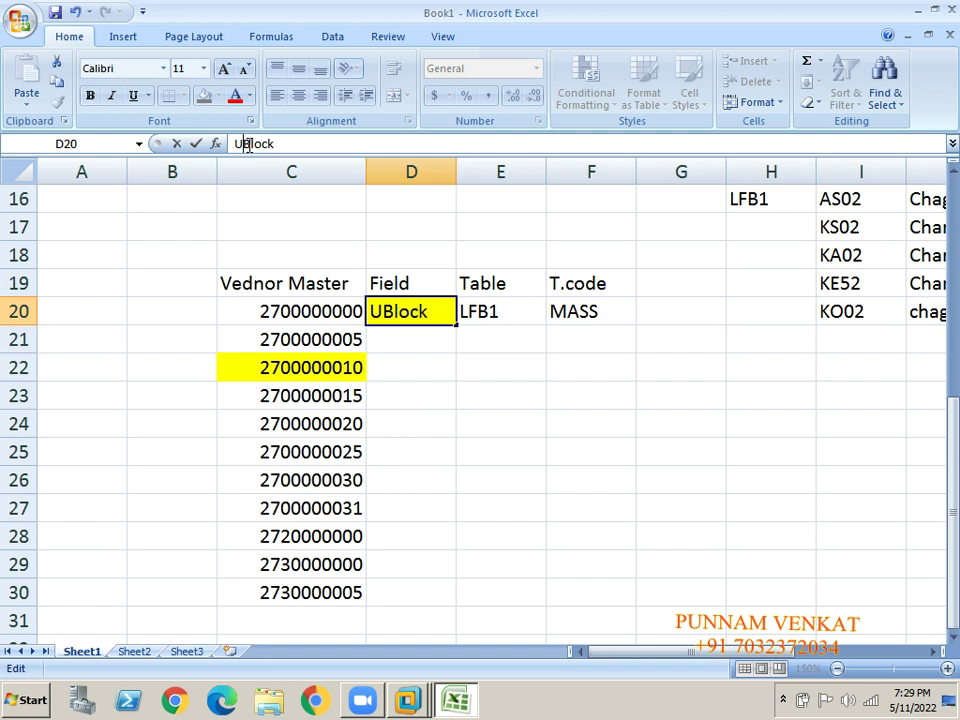
type("N")
key("BackSpace")
key("BackSpace")
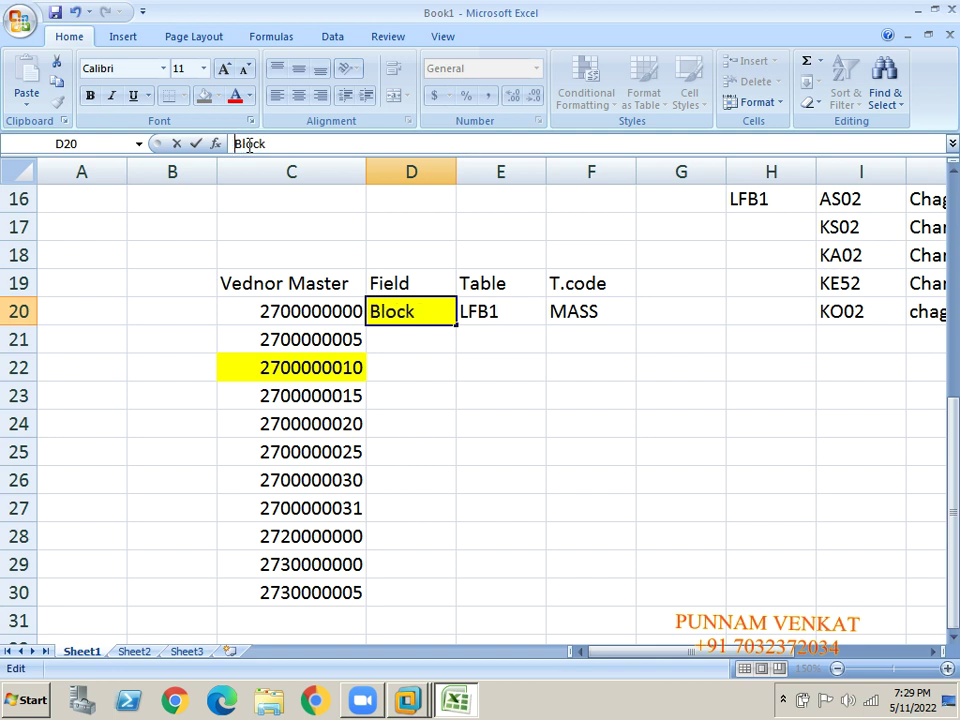
type("un")
key("Return")
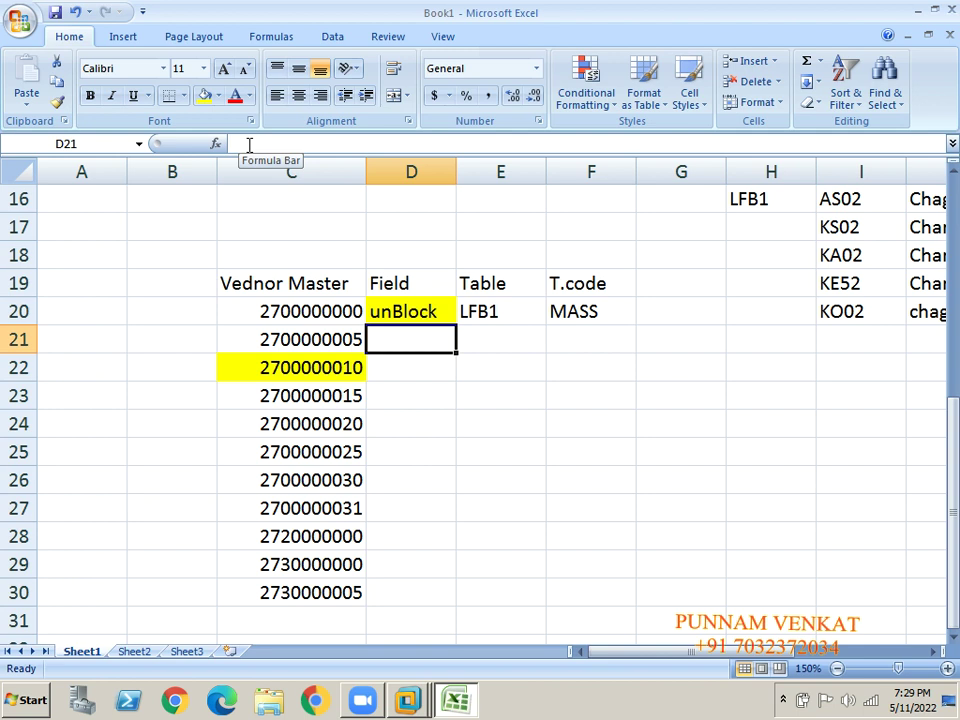
Copy transaction code MASS from cell F20 and return to the SAP command field.
left_click(266, 283)
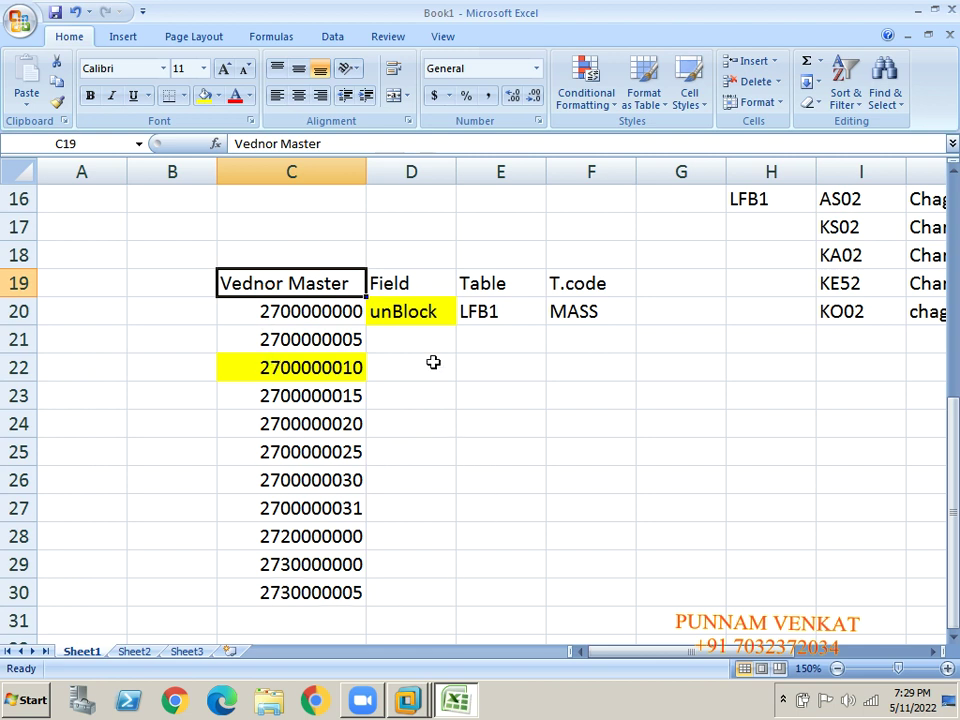
left_click(422, 312)
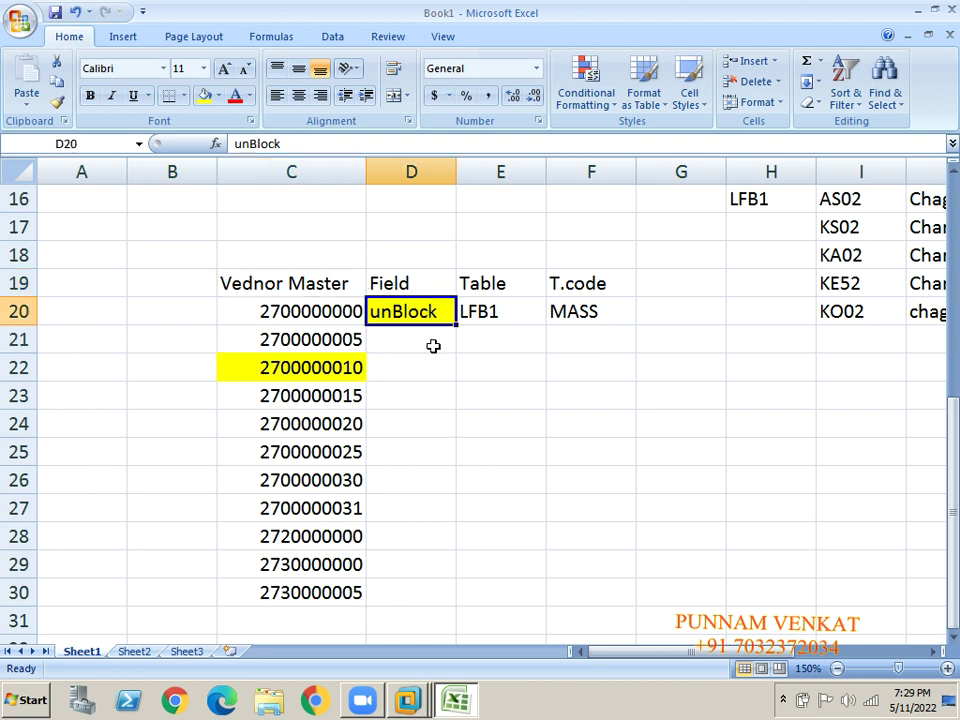
left_click(505, 307)
left_click(585, 325)
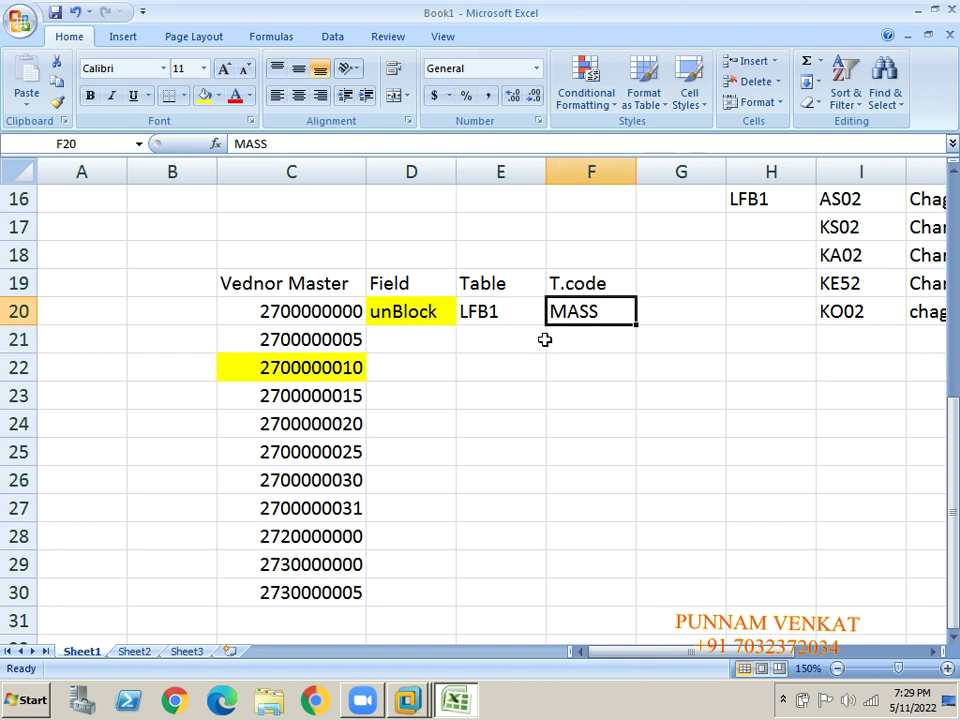
key("ctrl+c")
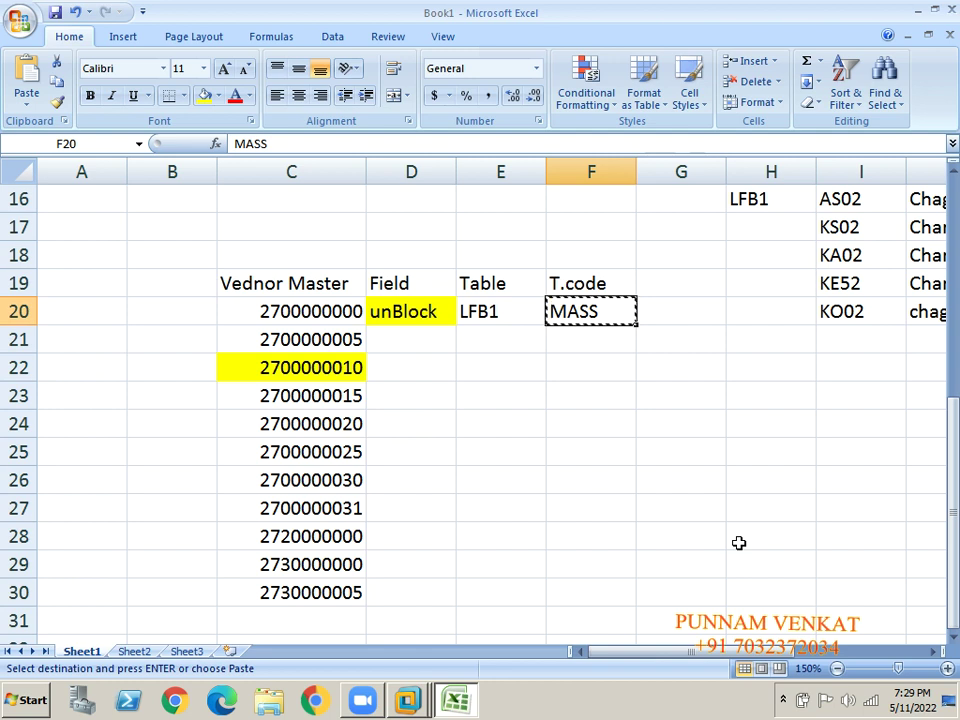
key("alt+Tab")
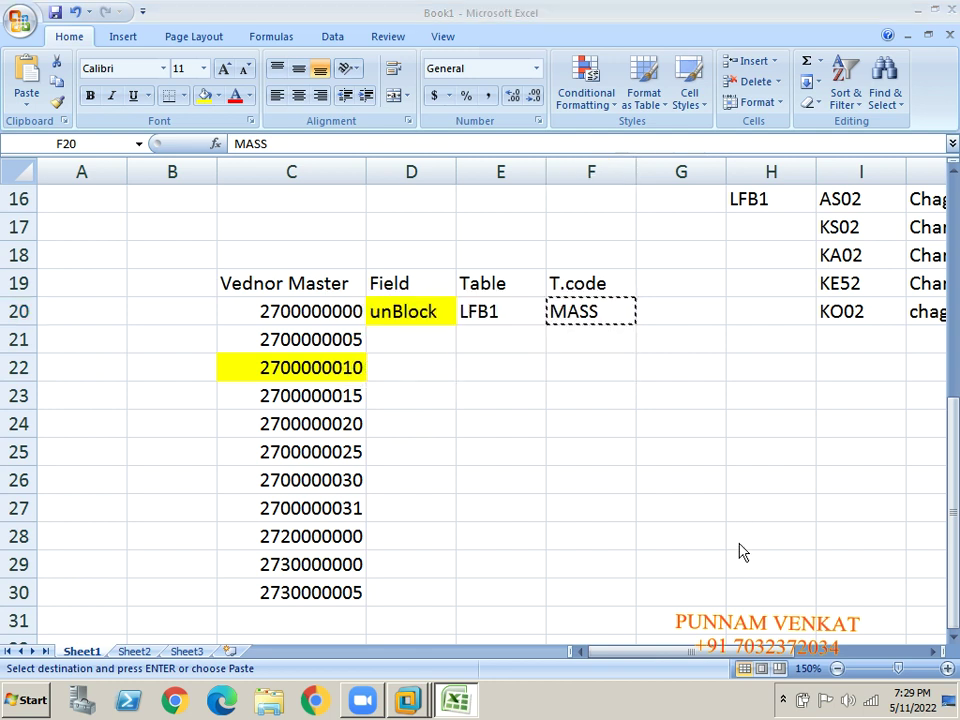
key("alt+Tab")
left_click(81, 56)
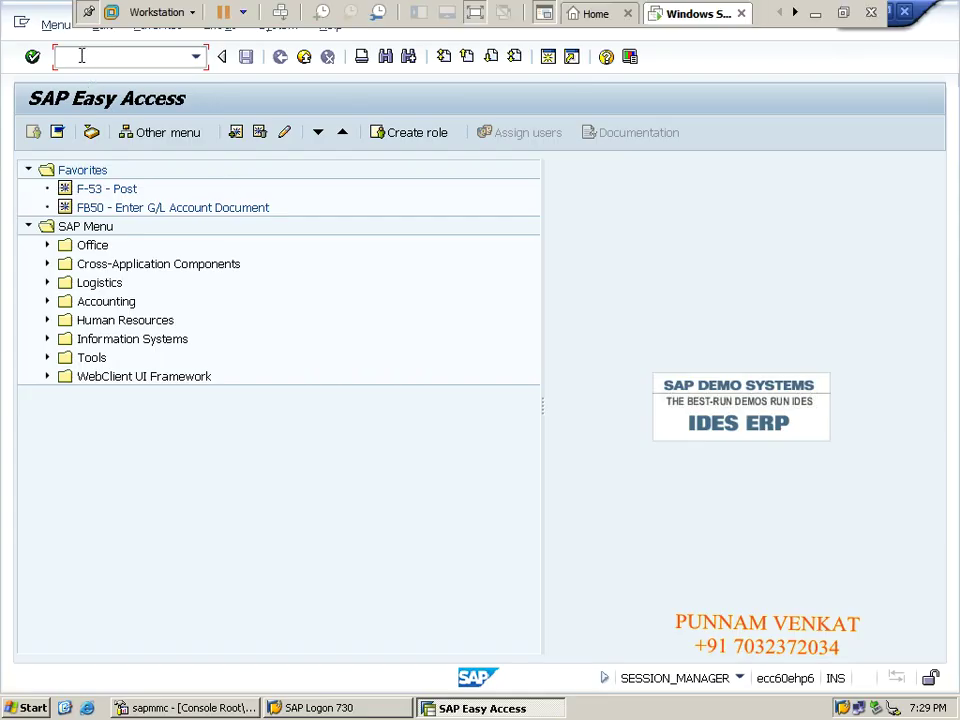
Run MASS with object type Vendors (LFA1) and dismiss the table information note.
type("MASS")
key("Return")
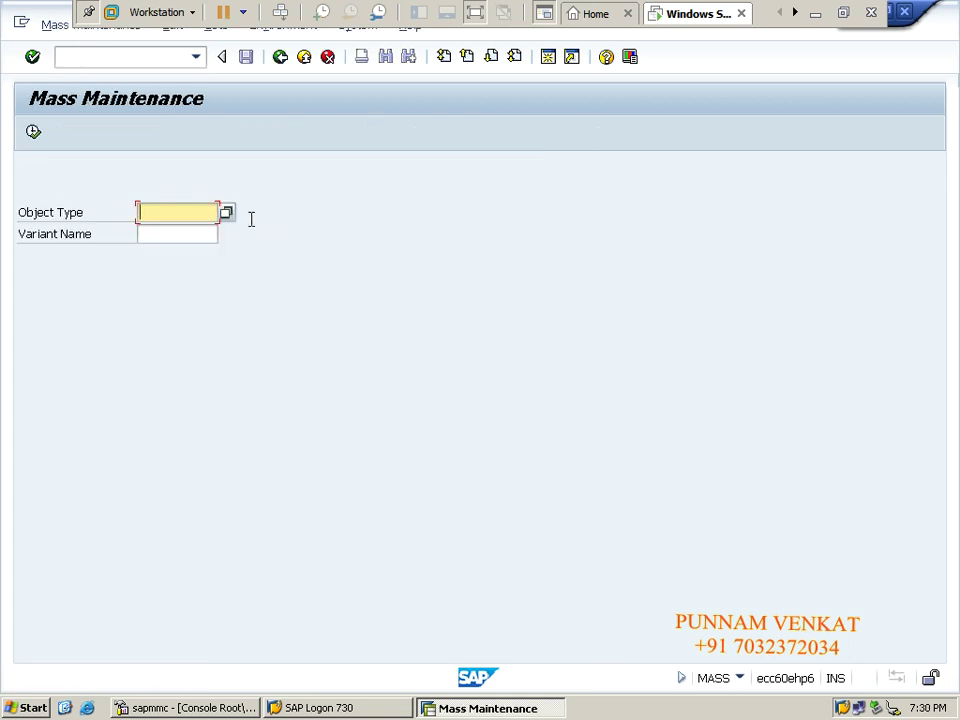
left_click(227, 213)
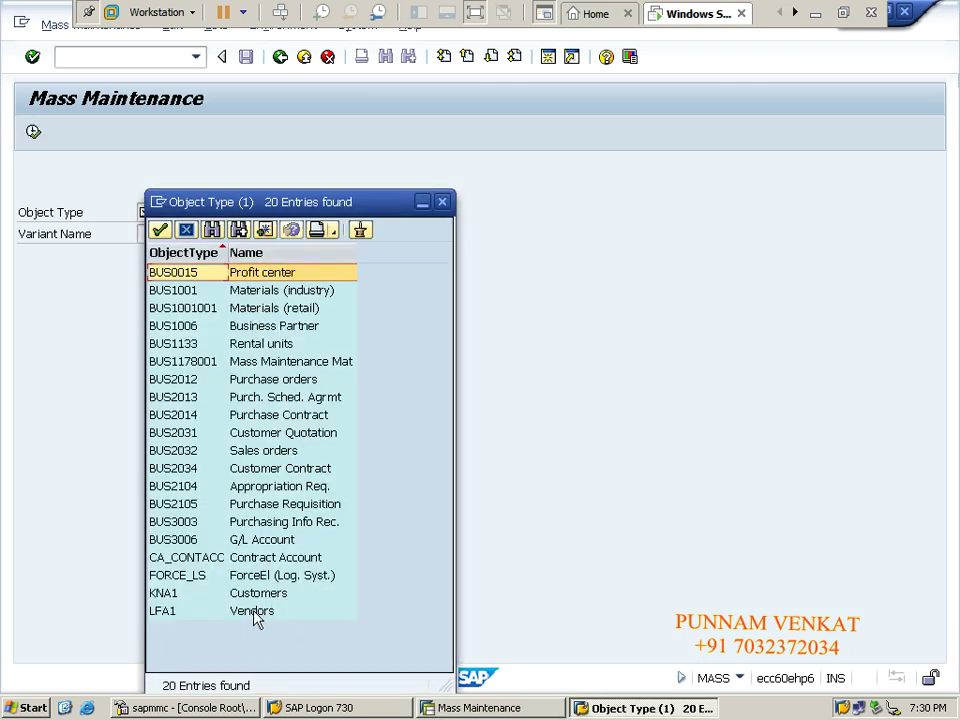
double_click(254, 612)
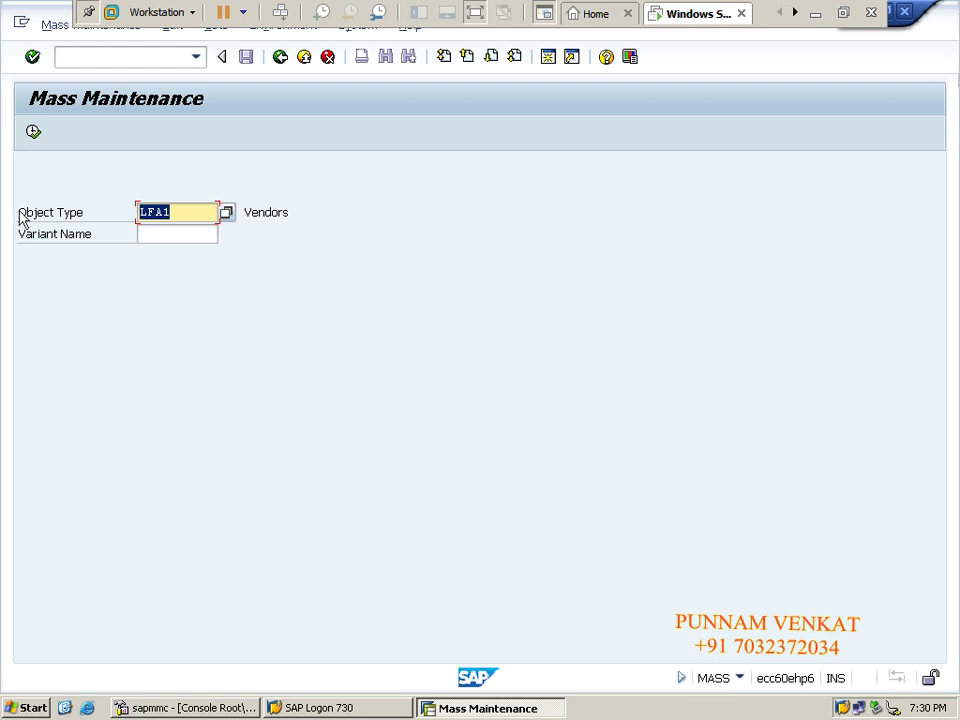
left_click(36, 133)
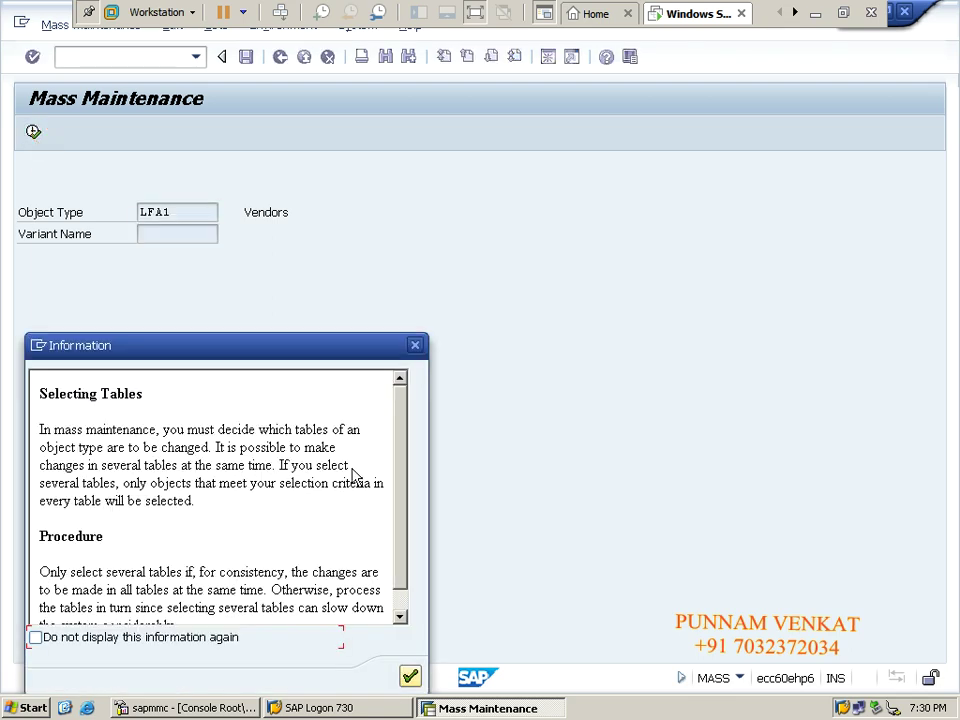
left_click(410, 678)
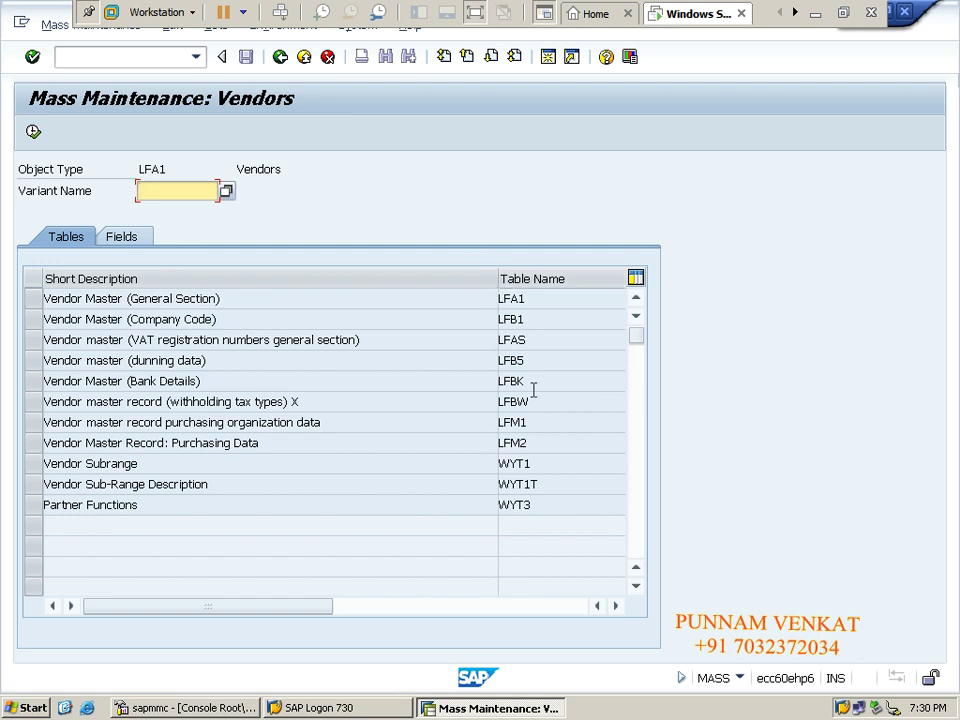
Select table LFB1, accept the warning, and open the Vendor multiple selection.
left_click(31, 319)
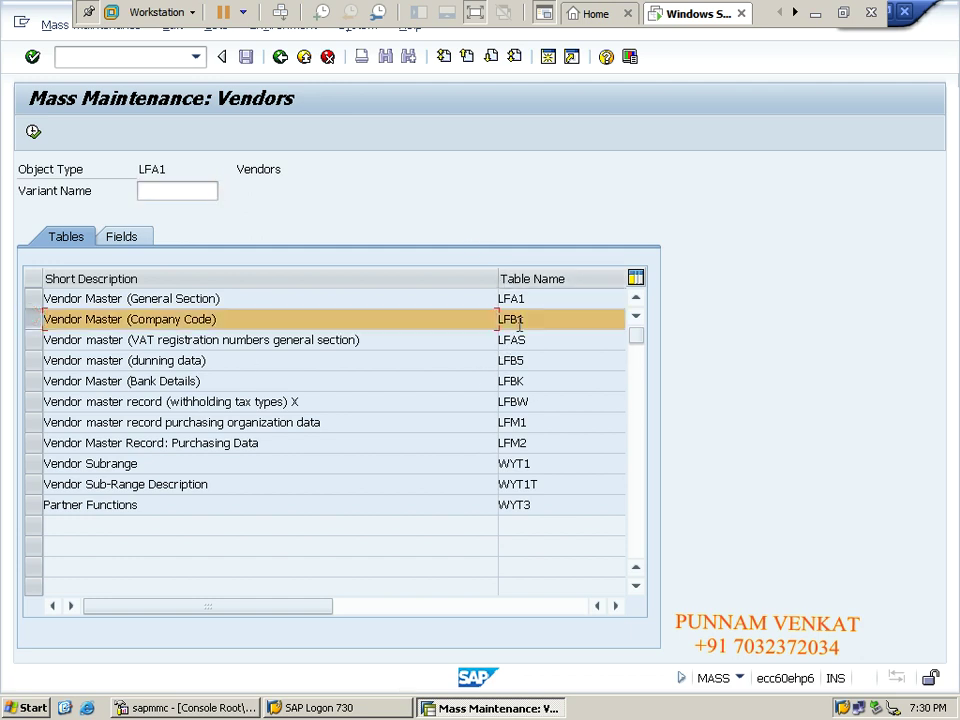
left_click(33, 132)
left_click(384, 677)
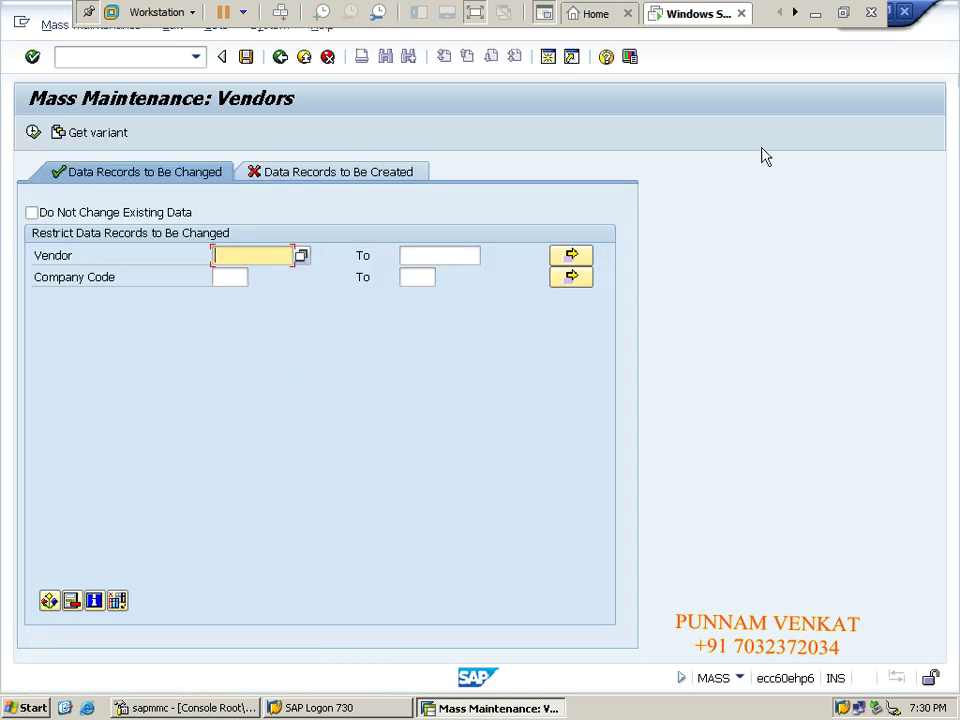
left_click(567, 261)
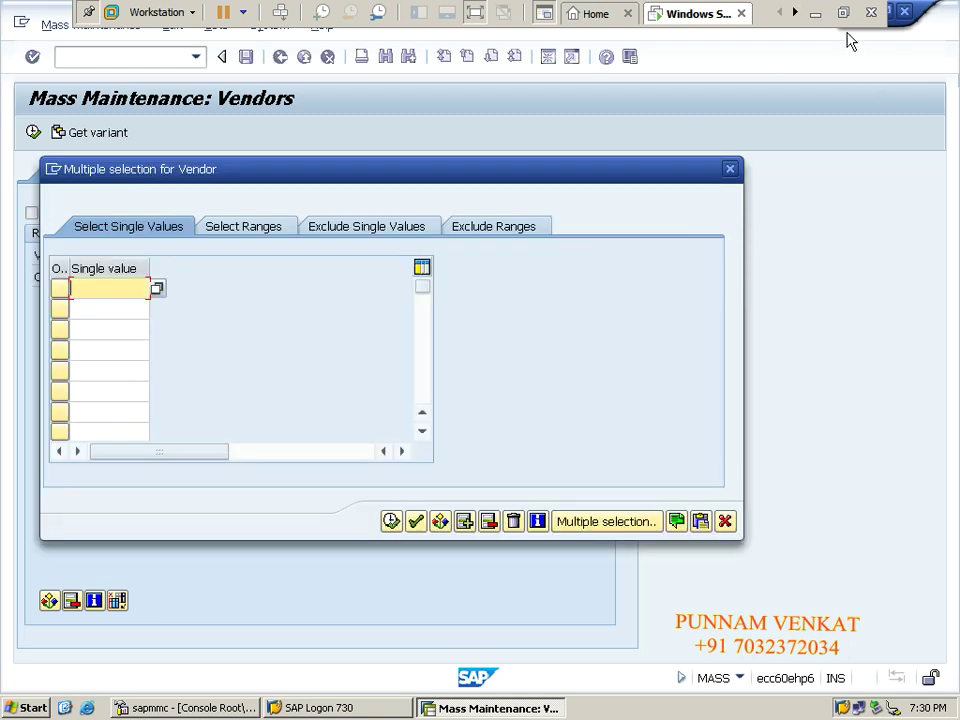
left_click(816, 13)
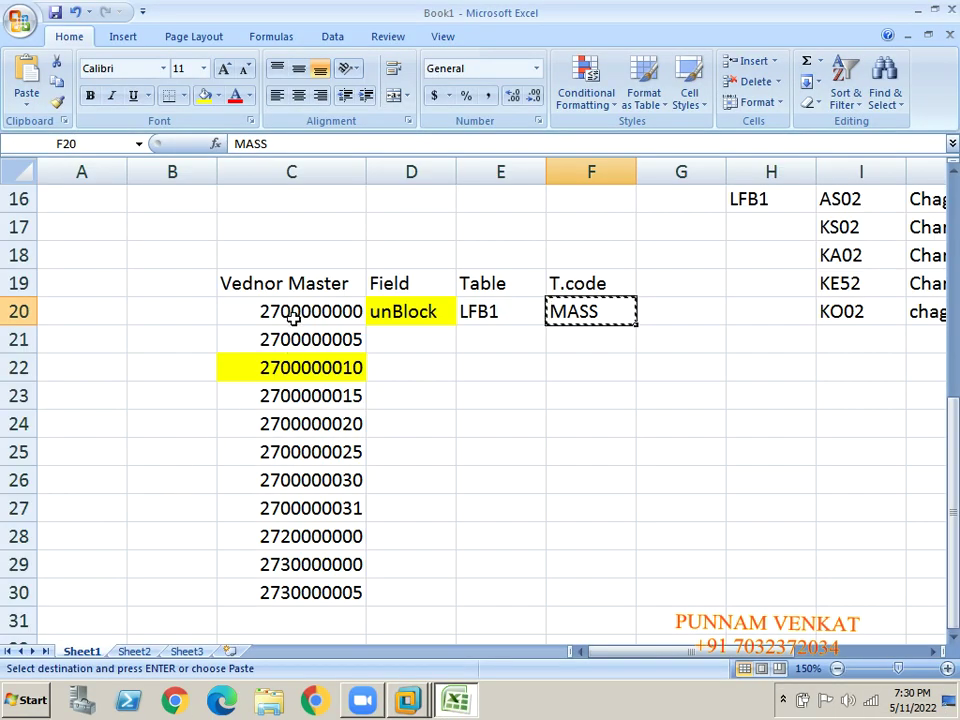
Copy the vendor numbers from column C starting at C20 and upload them into the multiple selection.
left_click(292, 316)
key("shift+Down")
key("shift+Down")
key("shift+Down")
key("shift+Down")
key("shift+Down")
key("shift+Down")
key("shift+Down")
key("shift+Down")
key("shift+Down")
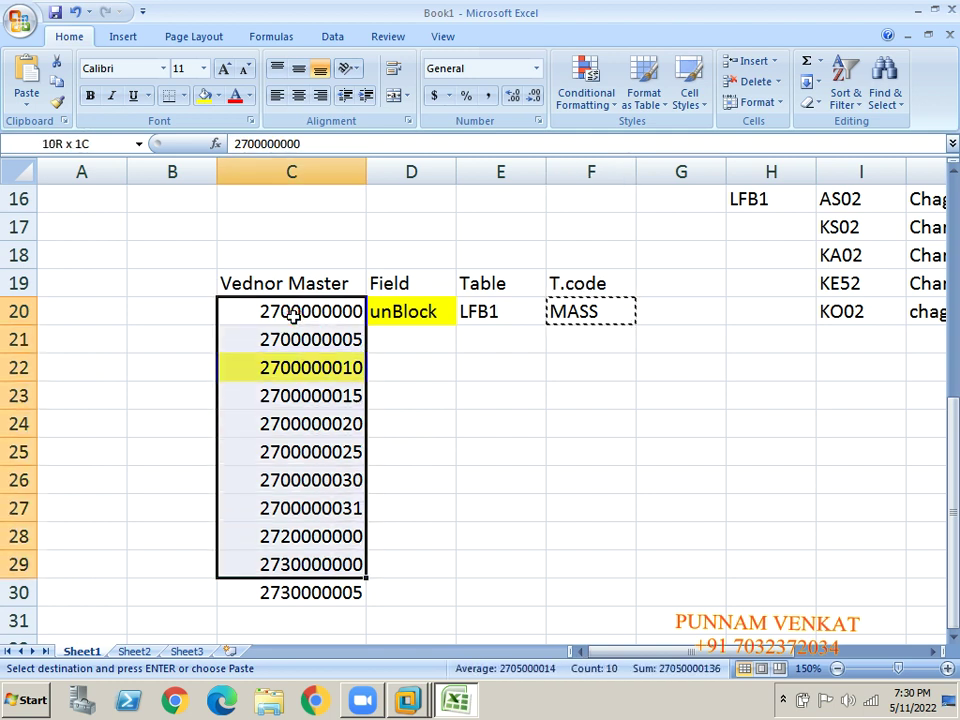
key("ctrl+c")
key("alt+Tab")
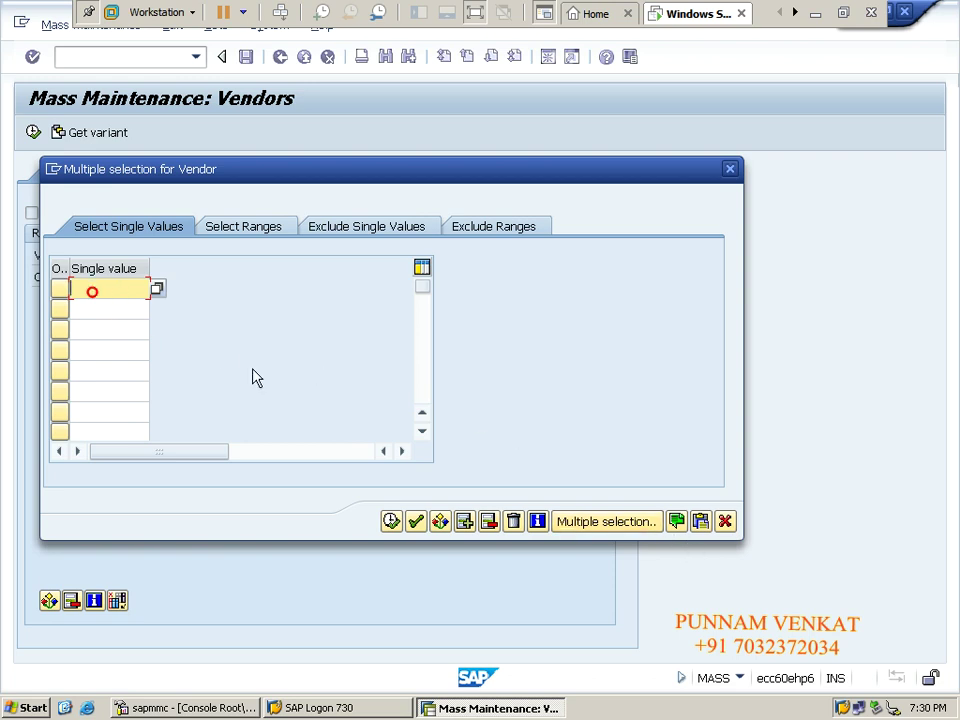
left_click(704, 531)
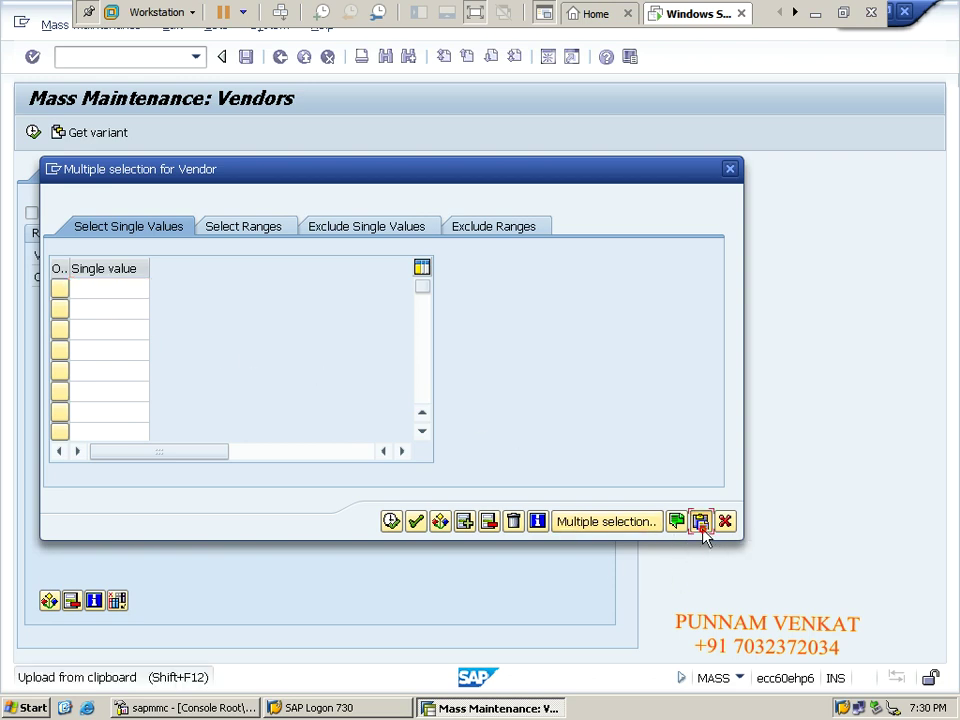
Accept the 11 vendor numbers, set company code CM10, and execute the selection.
left_click(393, 524)
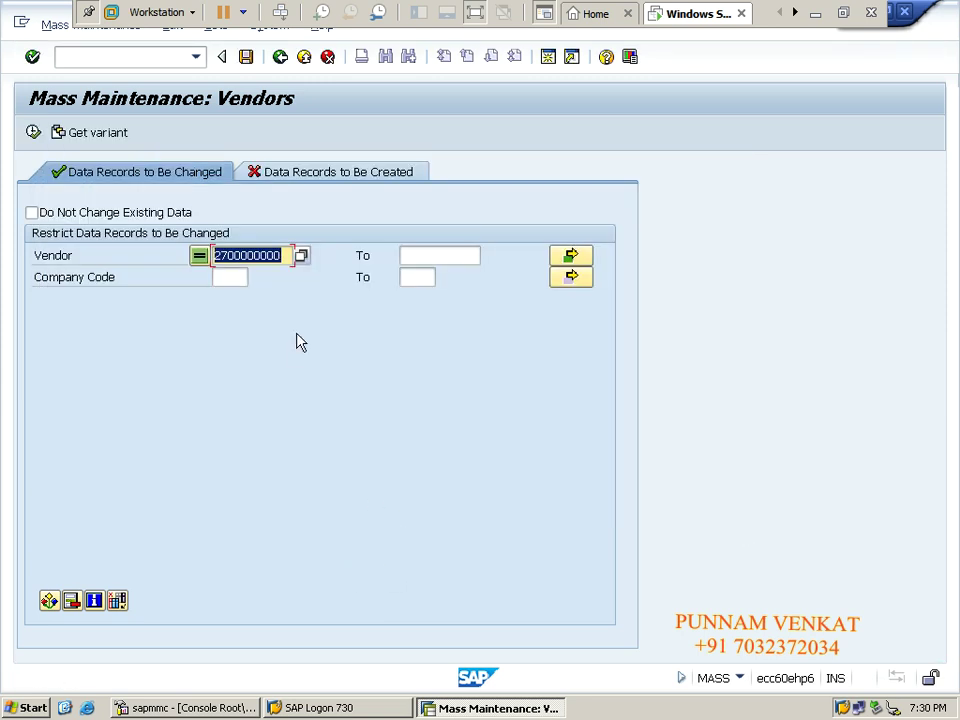
left_click(229, 281)
type("CM10")
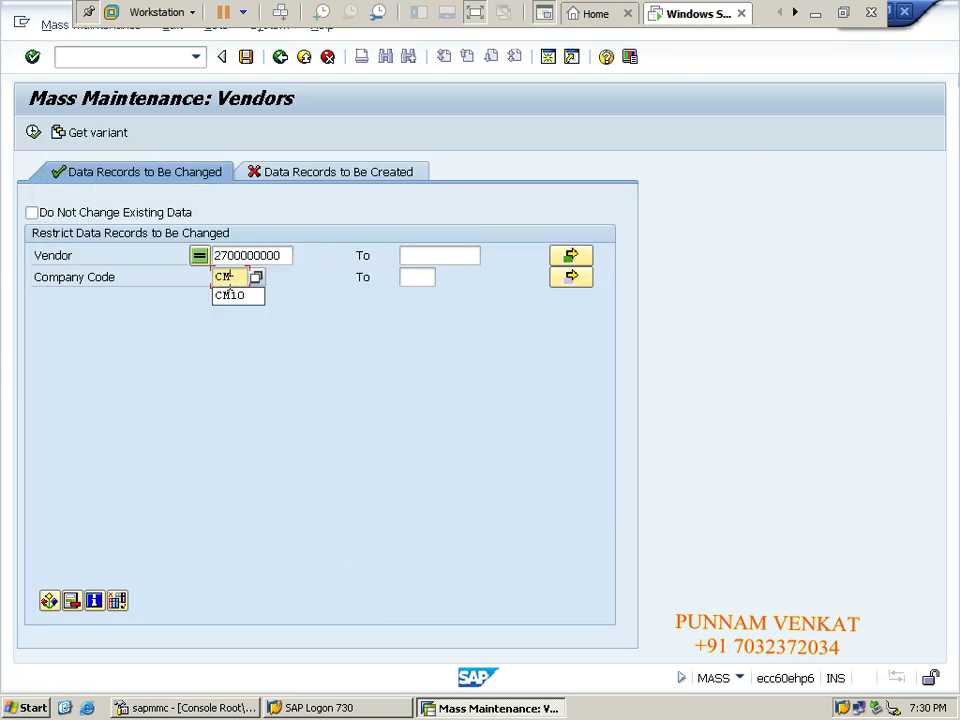
left_click(33, 132)
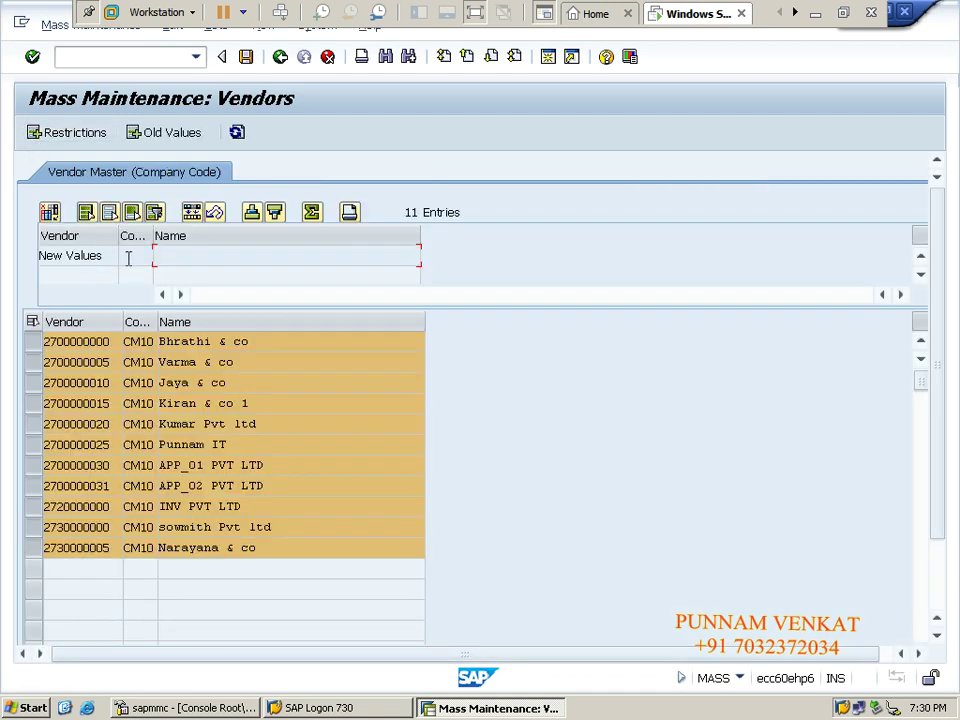
Add 'Posting block for company code' from the field pool to the chosen fields.
left_click(53, 222)
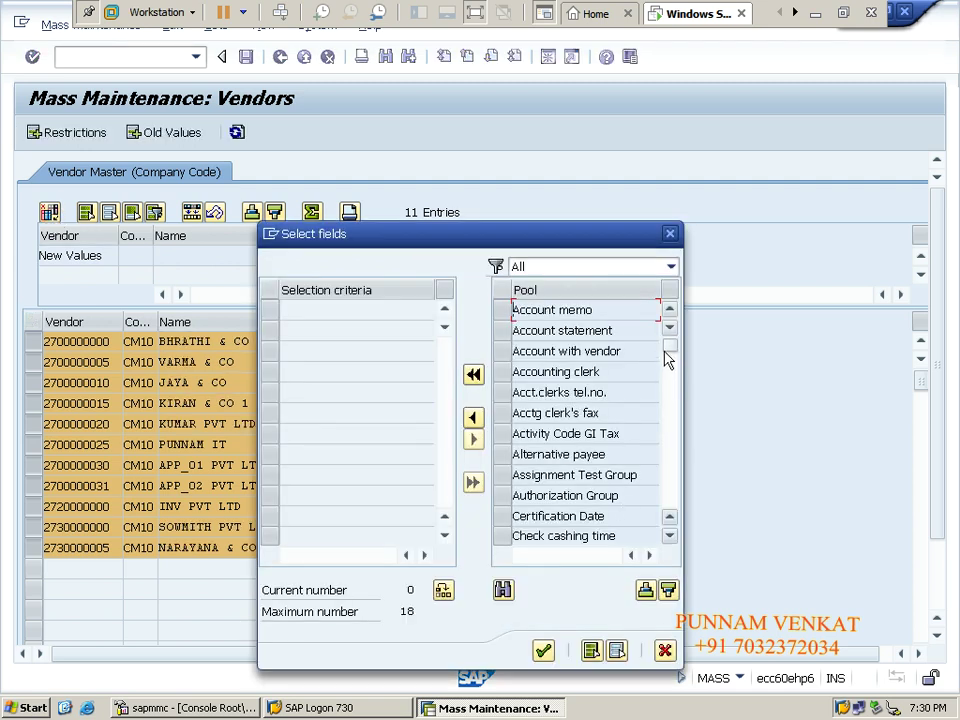
scroll(578, 473, "down", 3)
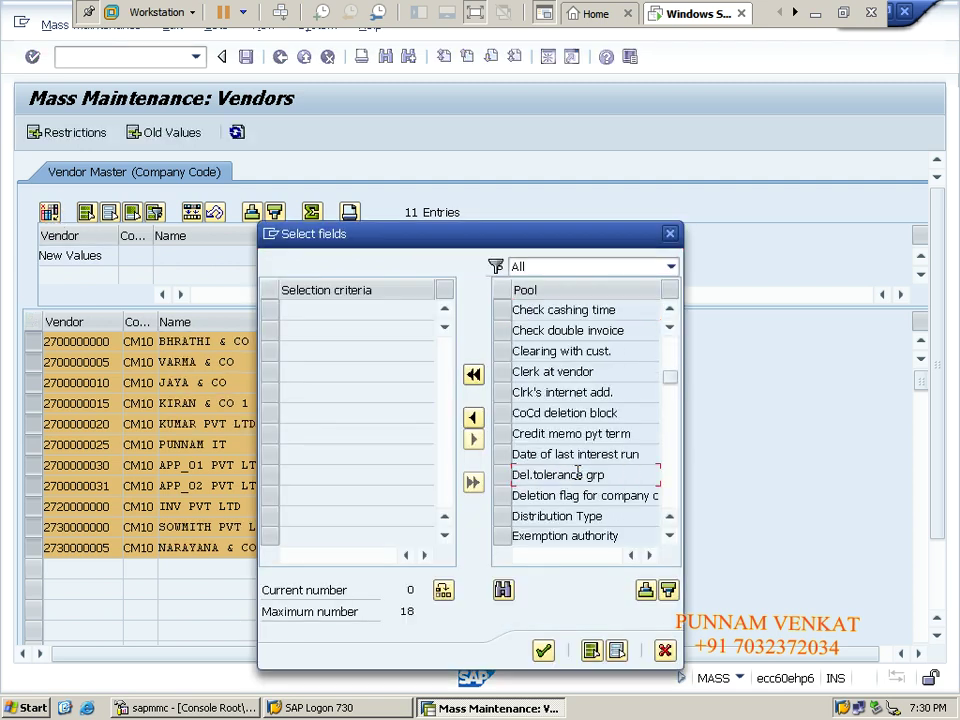
scroll(578, 473, "down", 3)
scroll(578, 473, "down", 3)
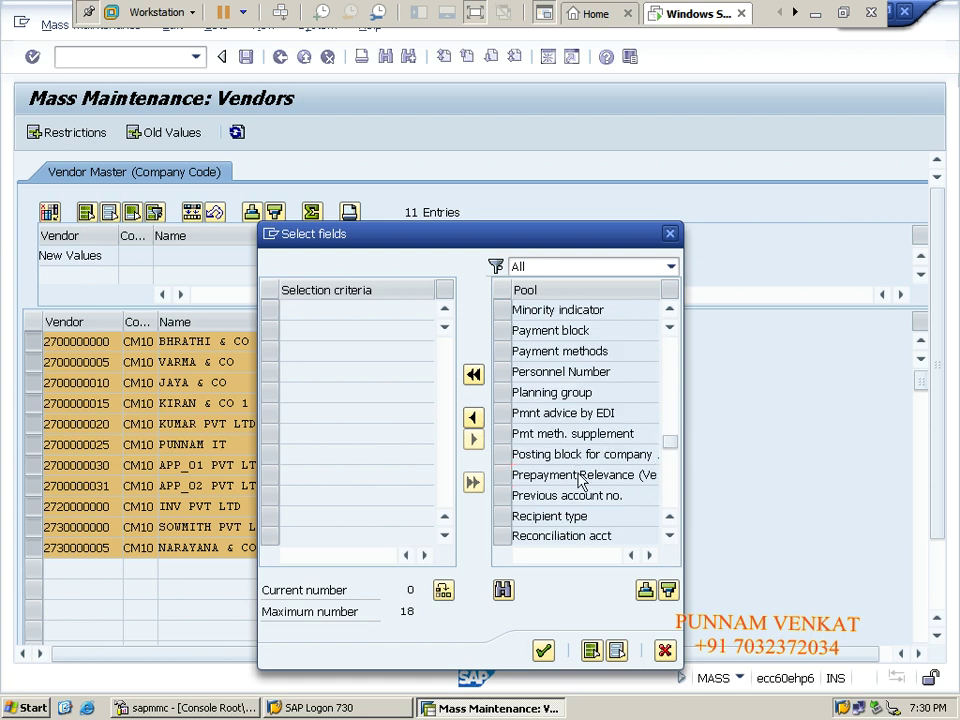
scroll(580, 480, "down", 3)
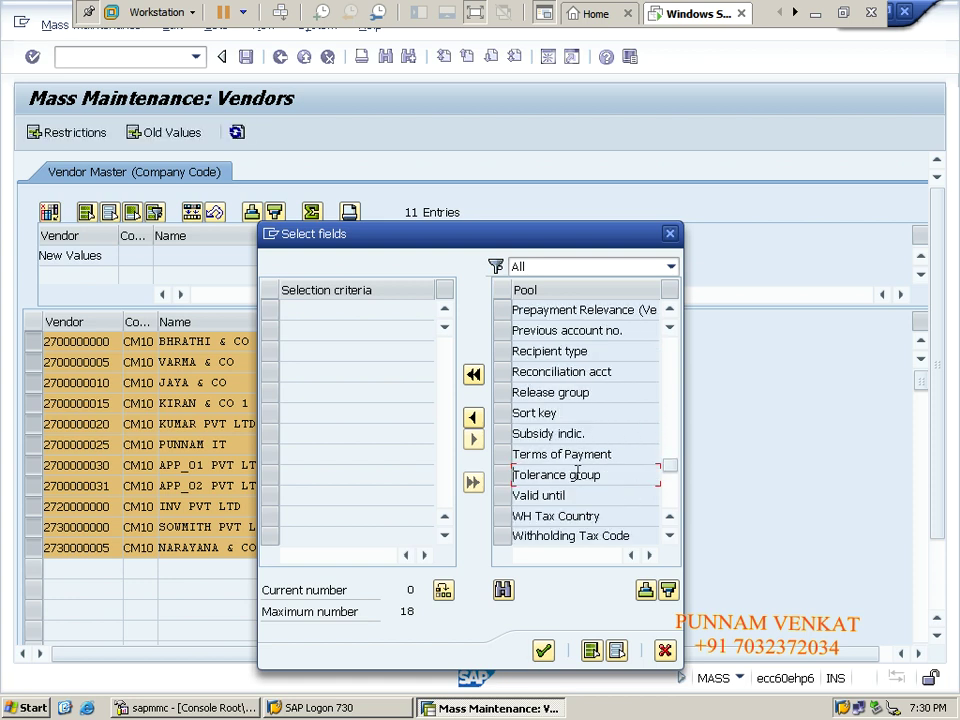
scroll(577, 472, "up", 3)
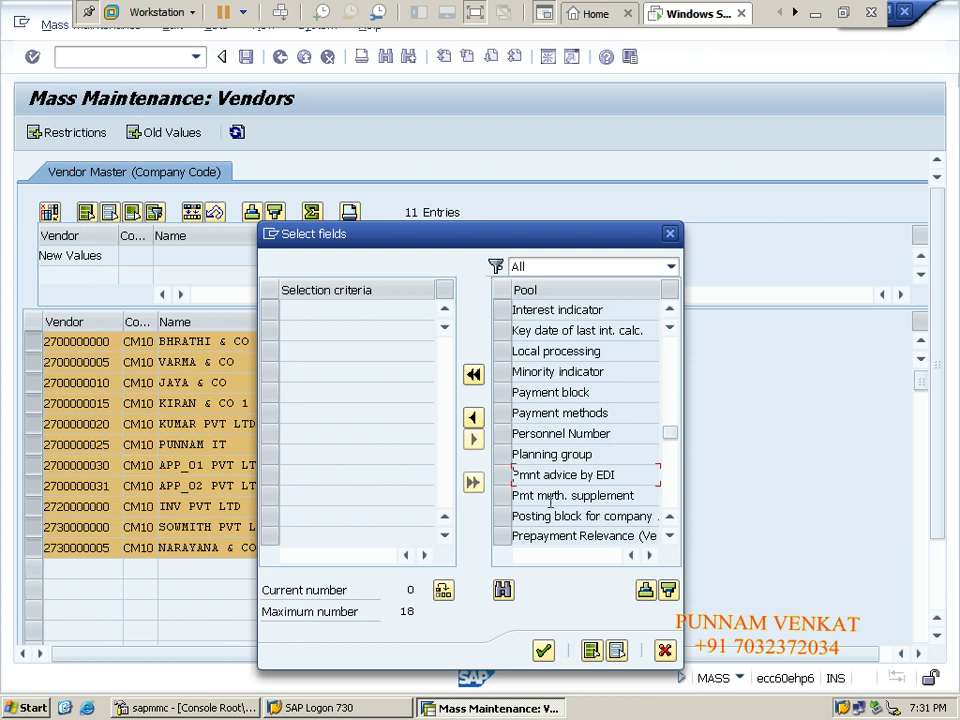
left_click_drag(668, 537, 667, 538)
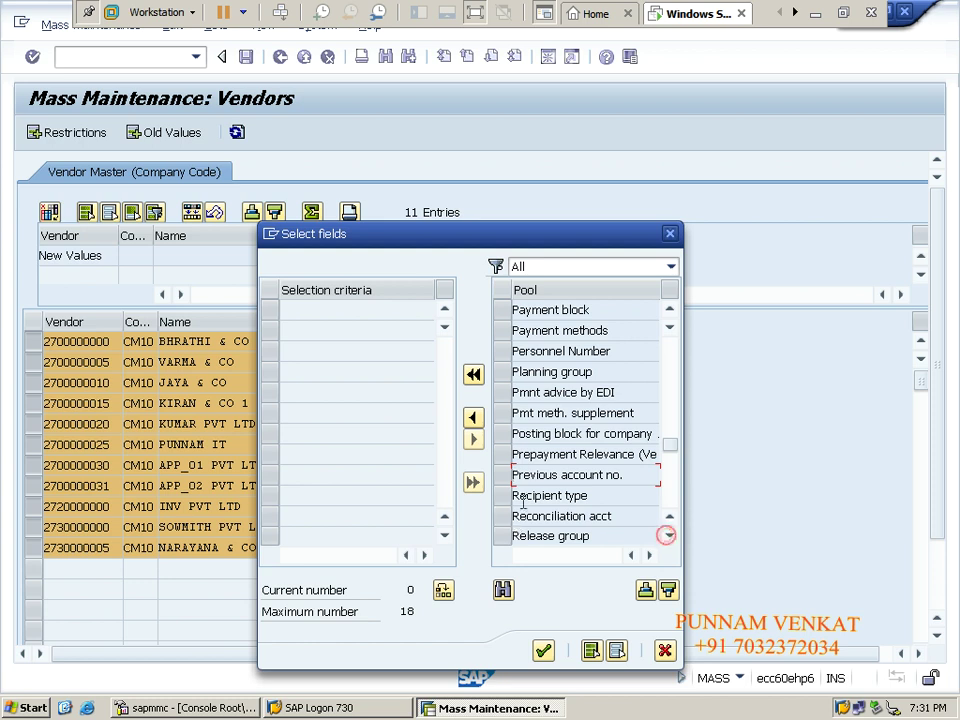
left_click(503, 436)
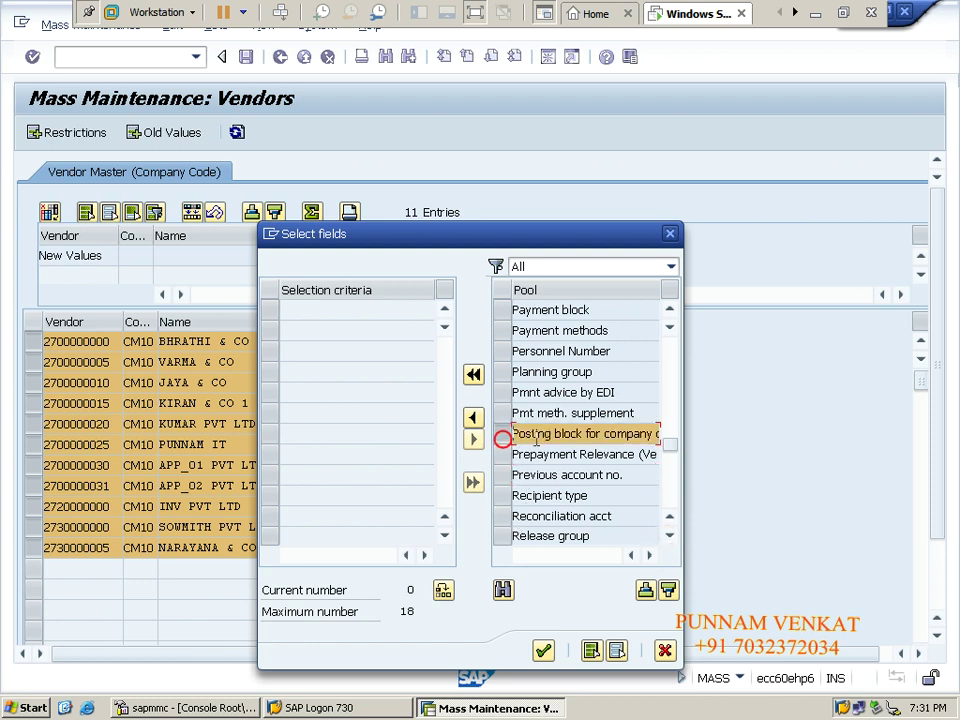
left_click(473, 439)
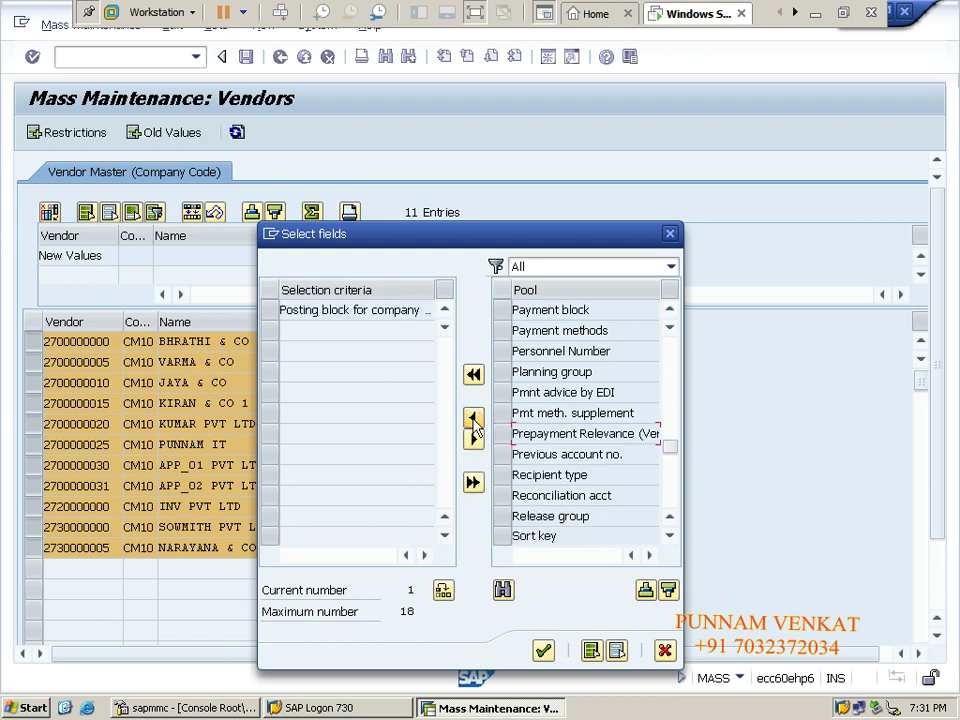
left_click(543, 652)
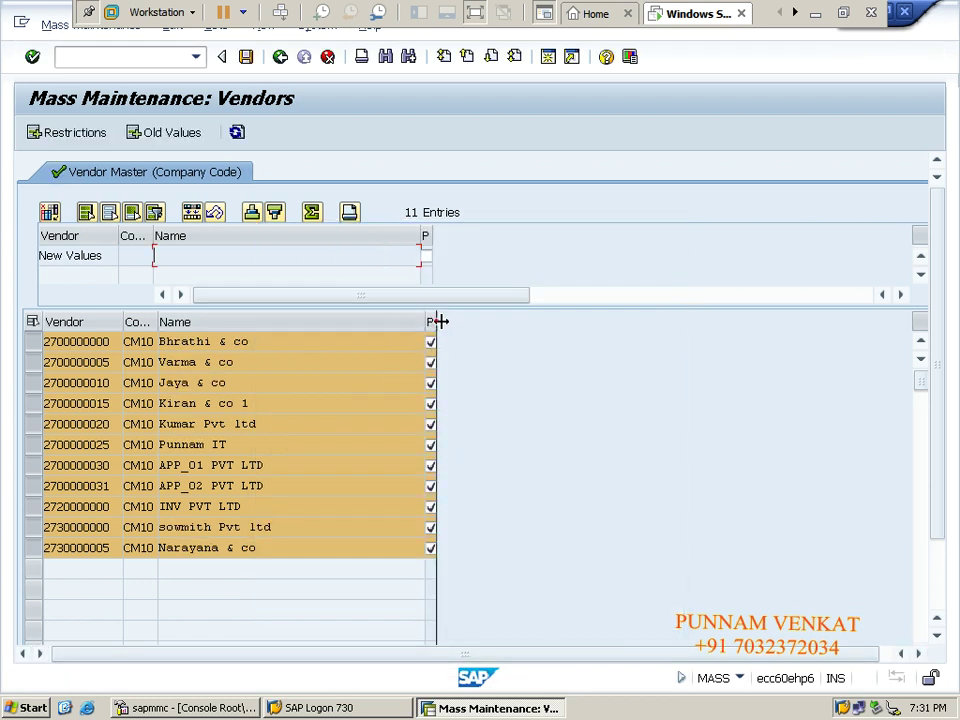
Leave the new posting block value unticked and apply it to all 11 vendors via Edit > Apply Changes.
left_click_drag(436, 320, 497, 322)
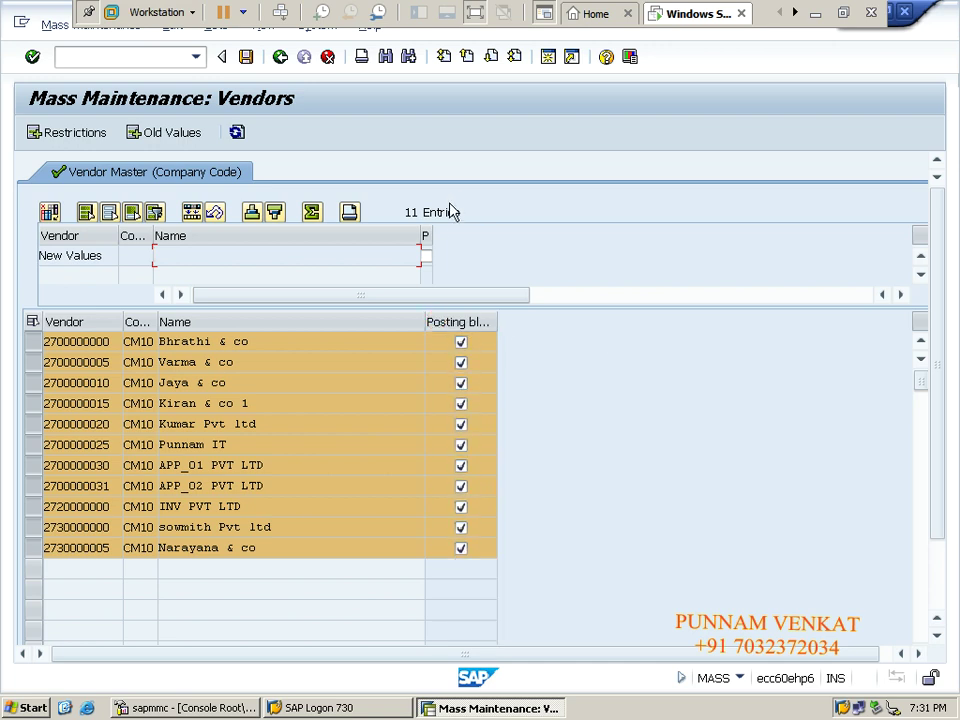
left_click_drag(431, 237, 501, 240)
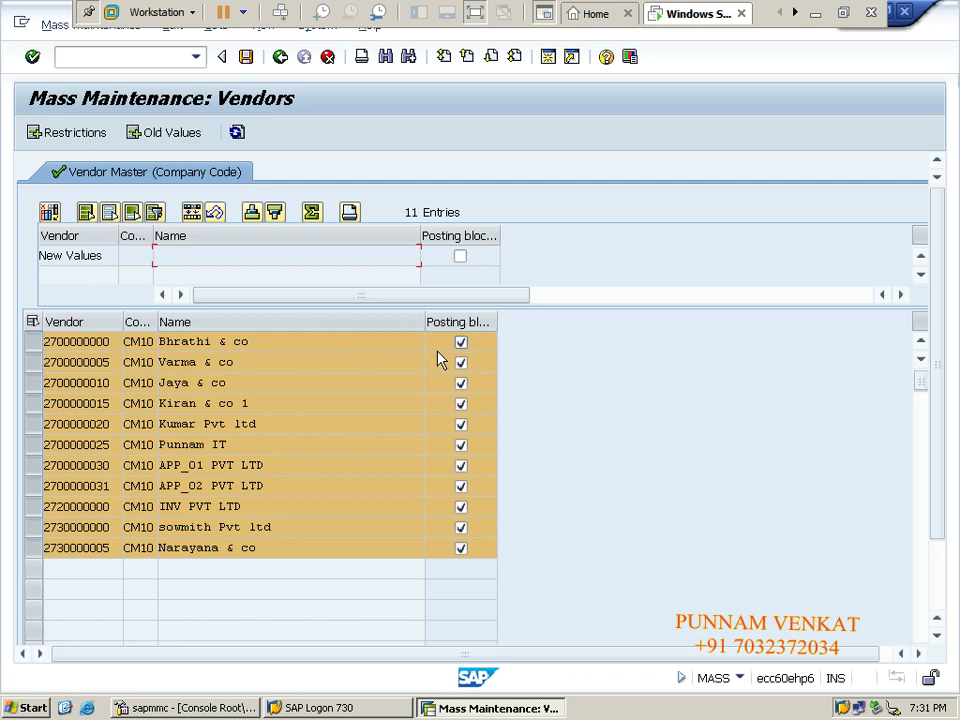
left_click(460, 258)
left_click(453, 322)
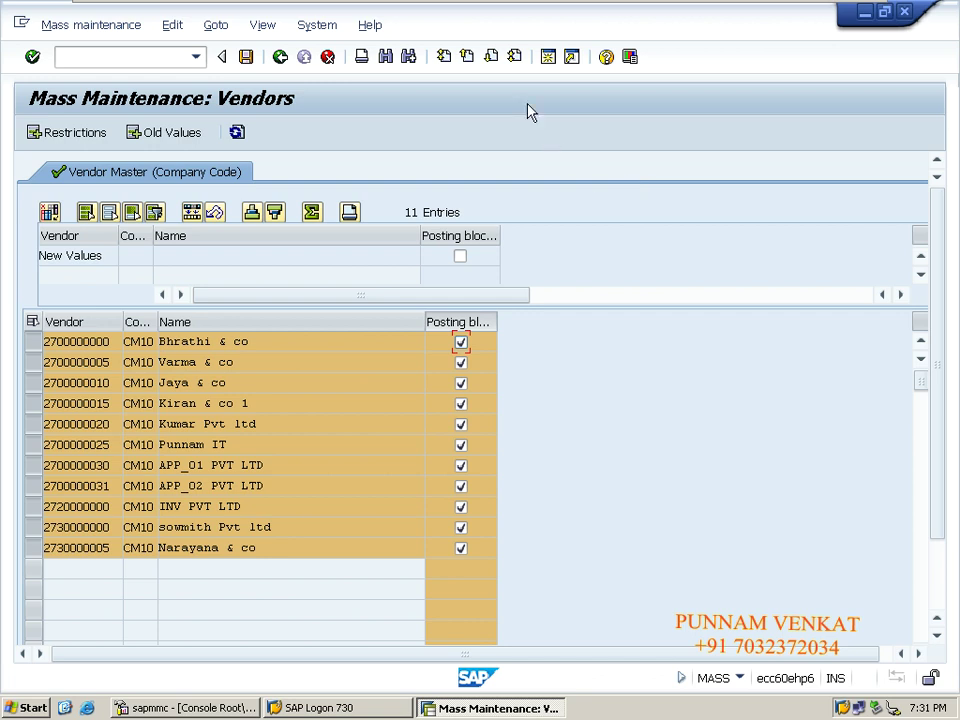
left_click(172, 25)
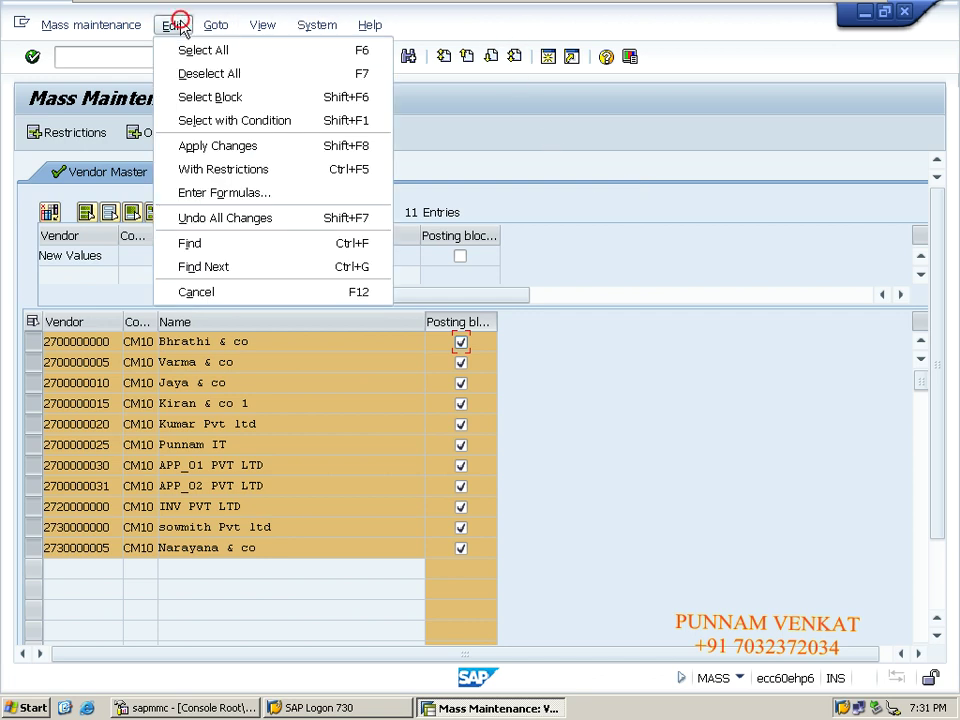
left_click(198, 156)
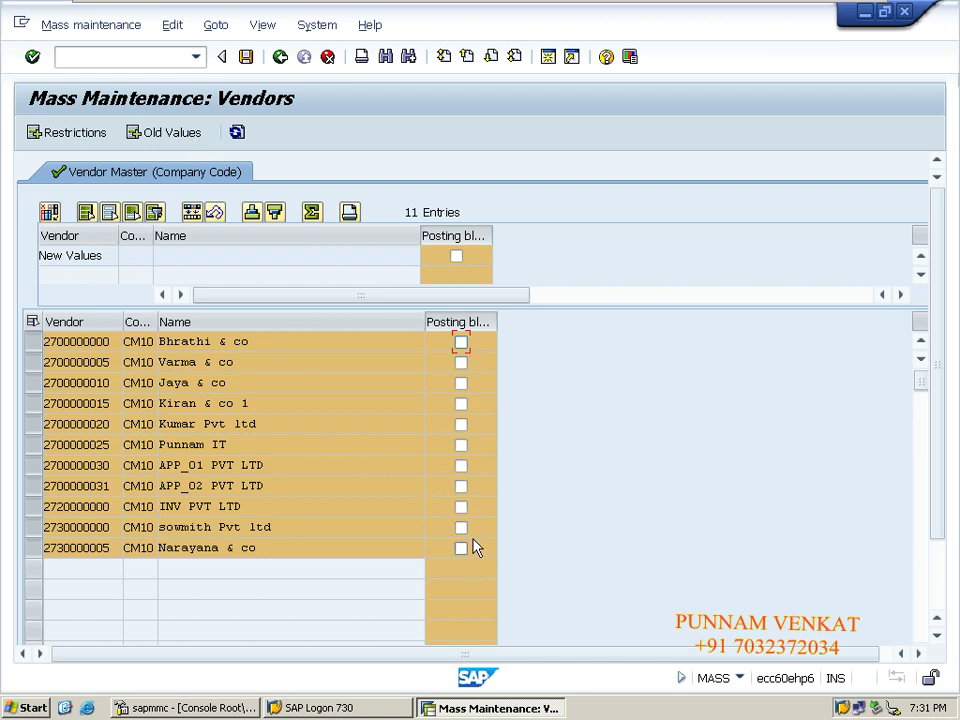
Save the unblocked posting status, confirm the warnings, and return to Easy Access with /N.
left_click(246, 58)
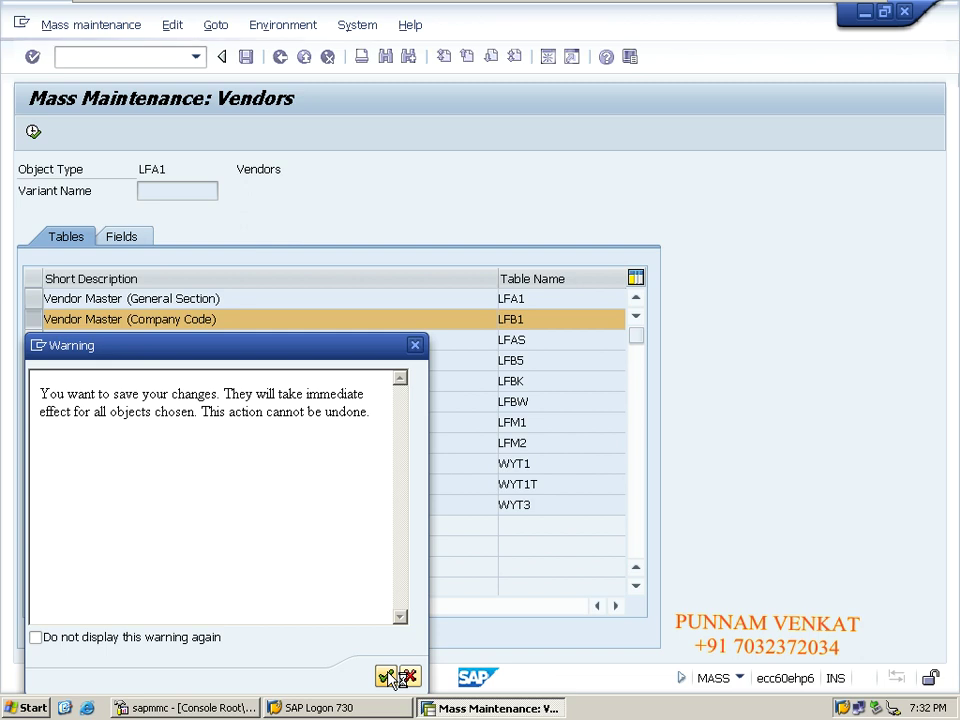
left_click(386, 677)
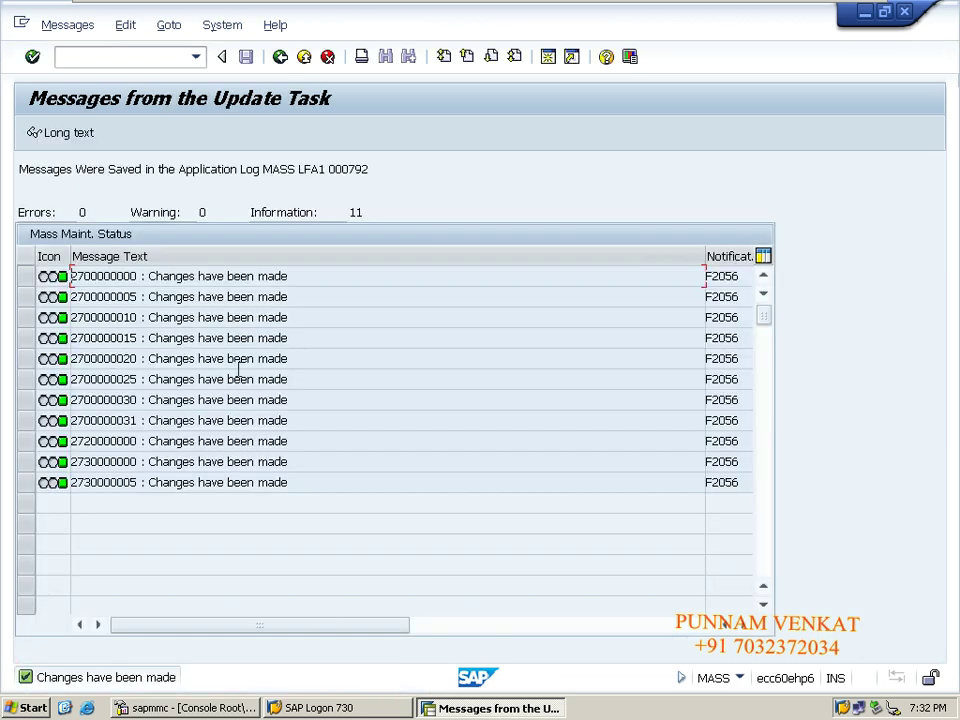
left_click(280, 58)
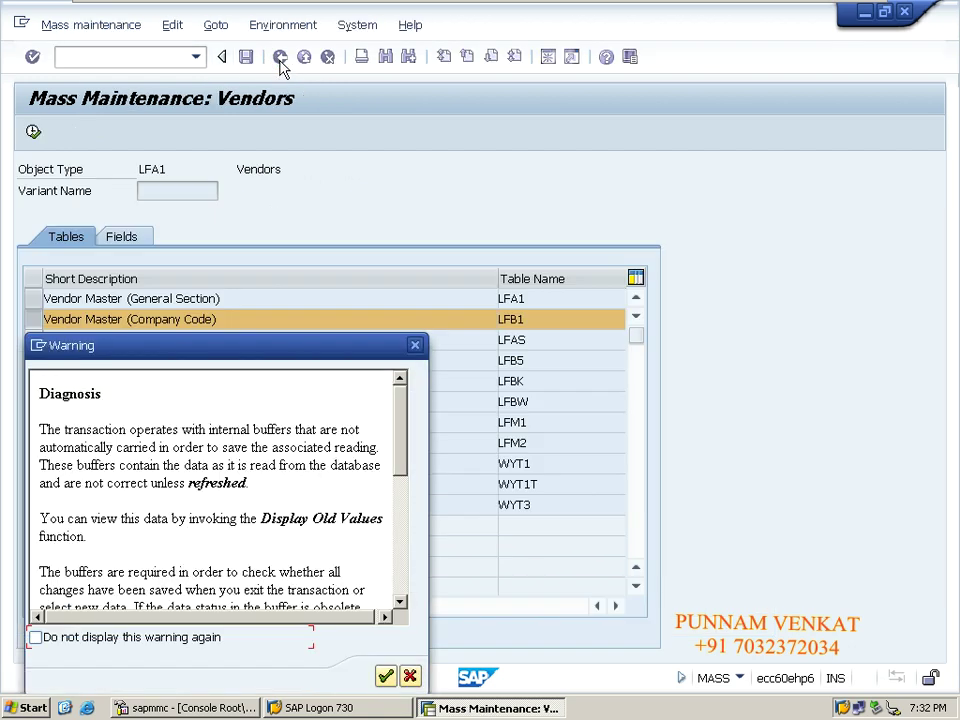
left_click(386, 676)
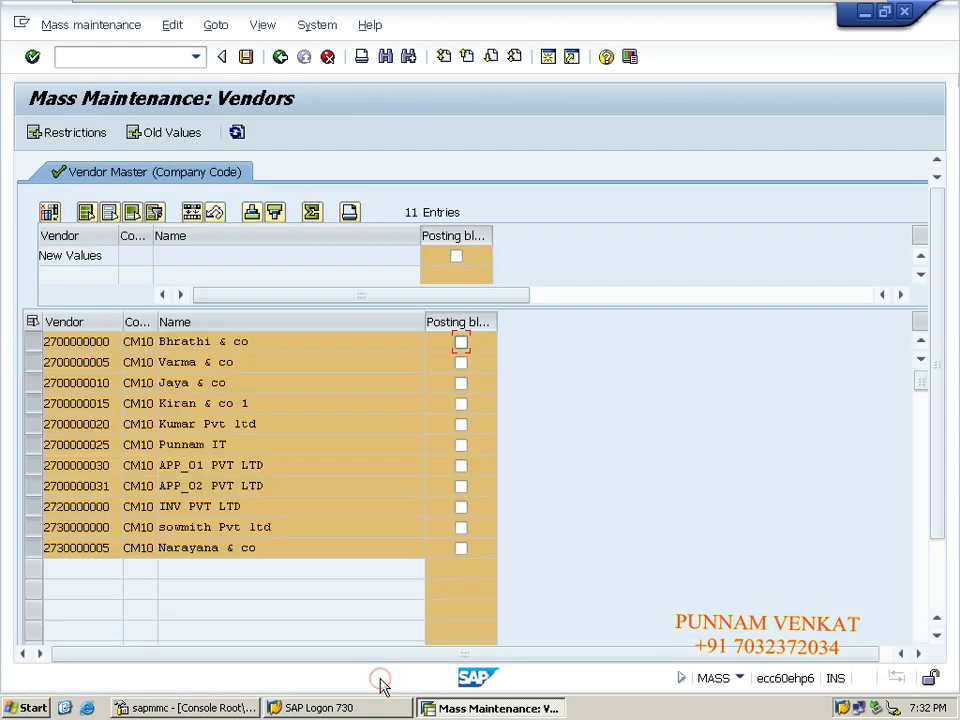
left_click(124, 56)
type("/")
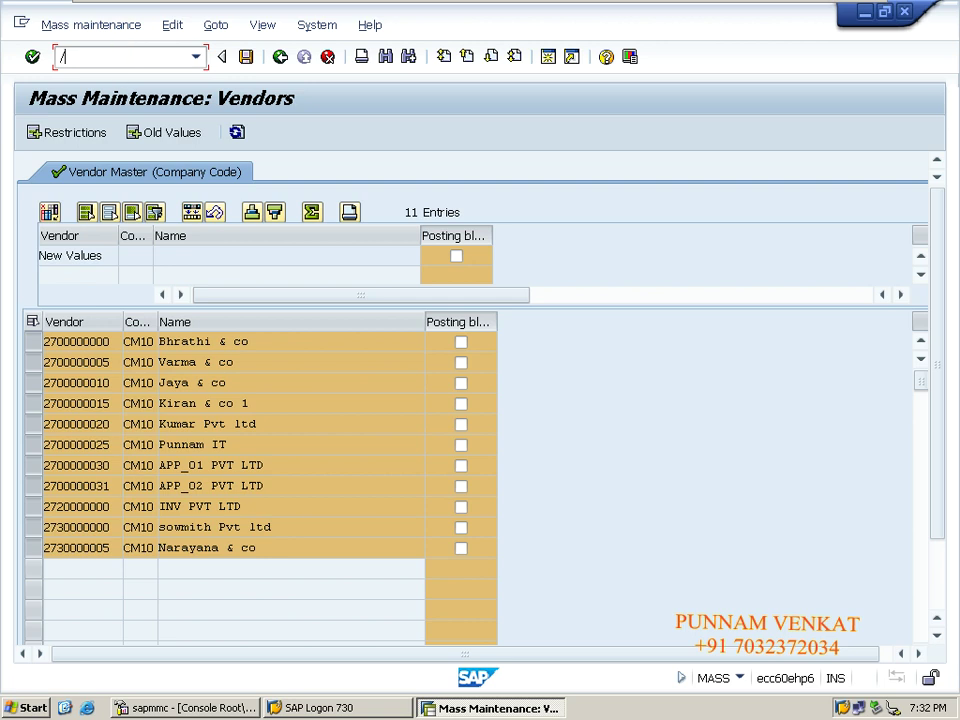
type("N")
key("Return")
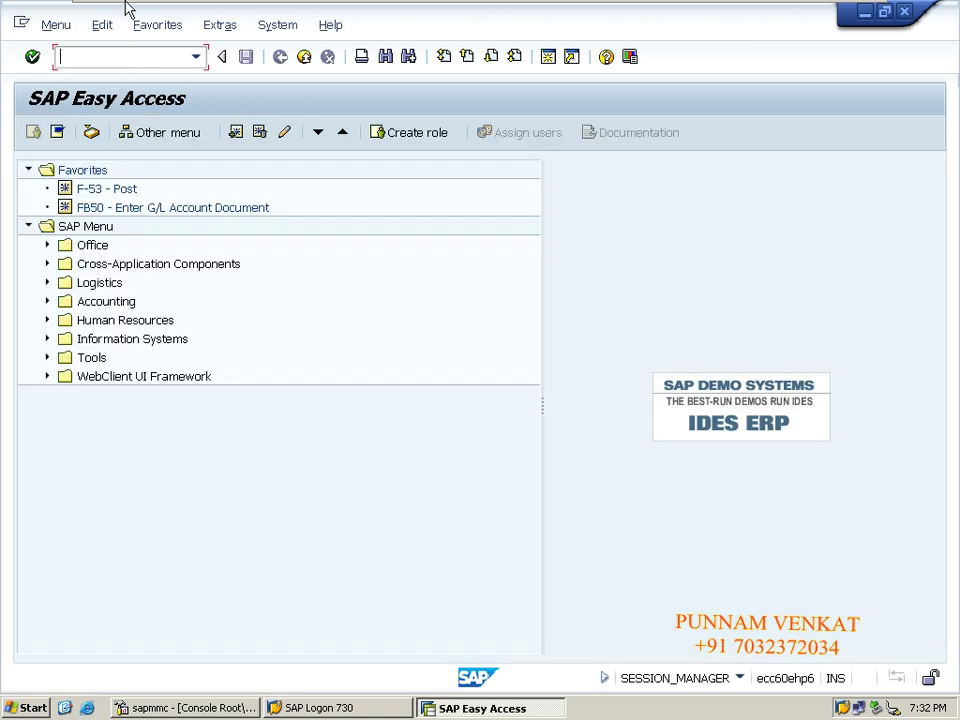
Minimize the remote session and copy transaction code FK03 from cell M13 of the notes sheet.
mouse_move(97, 8)
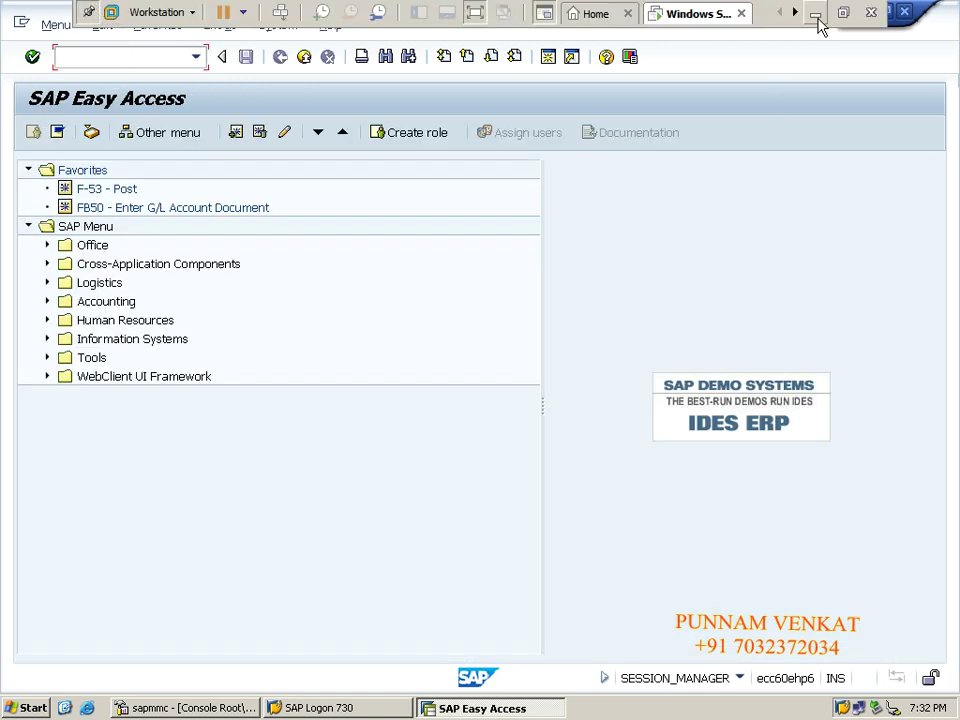
left_click(816, 18)
left_click(739, 334)
key("Right")
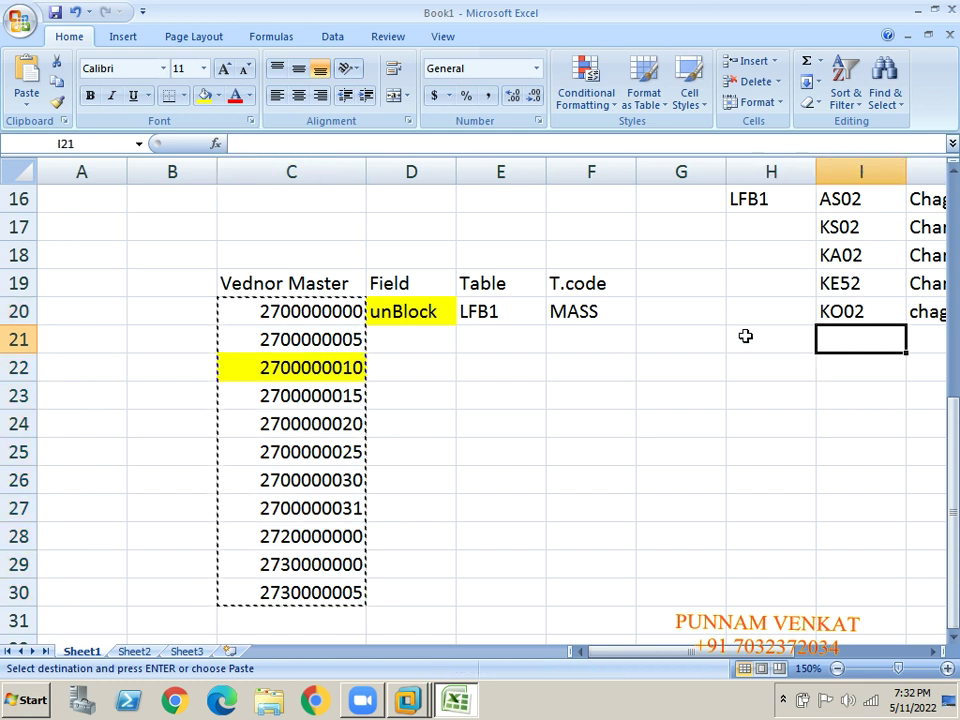
key("Right")
key("Right")
key("Right")
key("Right")
key("Up")
key("Up")
key("Up")
key("Up")
key("Up")
key("Up")
key("Up")
key("Up")
key("Up")
key("Up")
key("Up")
key("Up")
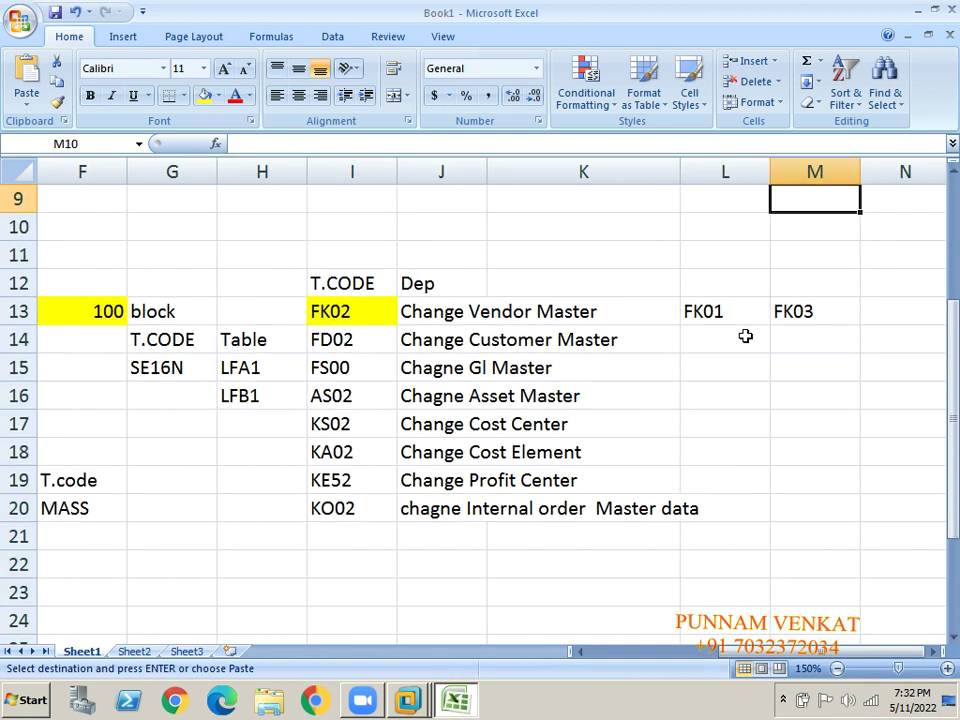
key("Down")
key("Down")
key("Down")
key("Down")
key("ctrl+c")
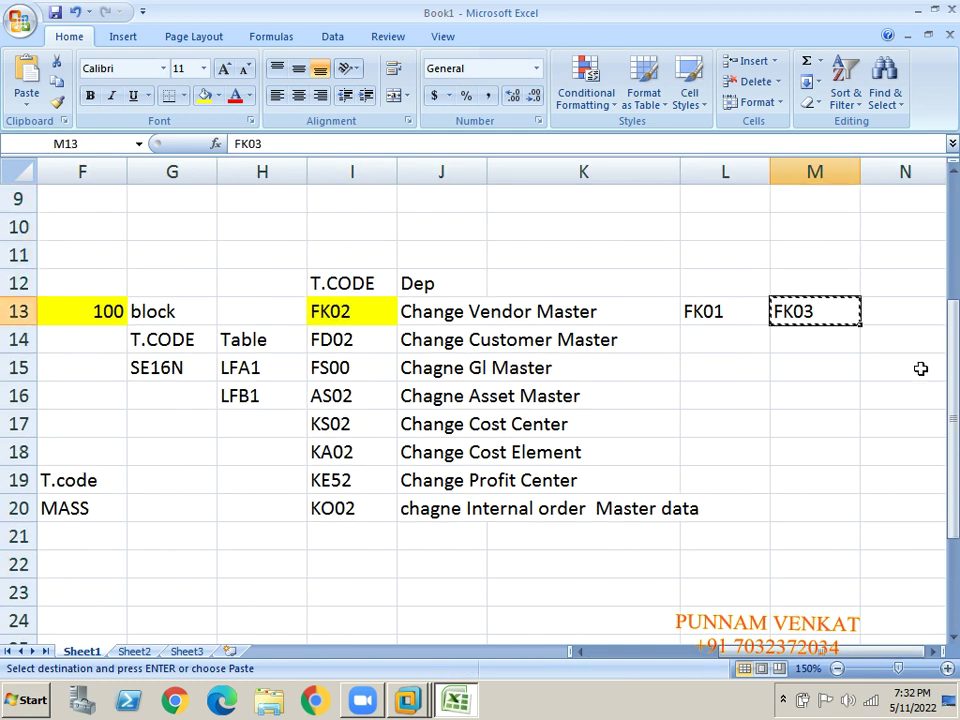
key("Left")
key("Left")
key("Left")
key("Left")
key("Left")
key("Left")
key("Left")
key("Left")
key("Left")
key("Left")
key("Left")
key("Left")
key("Down")
key("Down")
key("Down")
key("Down")
key("Down")
key("Down")
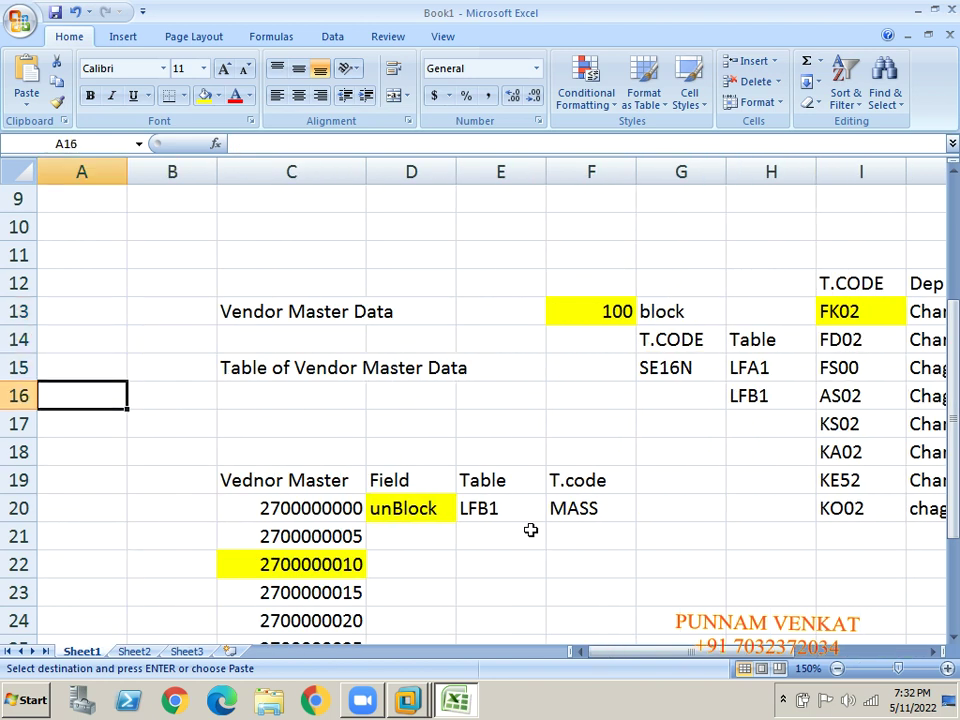
key("Down")
key("Down")
key("Down")
key("Right")
key("Right")
Paste FK03 into the SAP Easy Access command field.
key("alt+Tab")
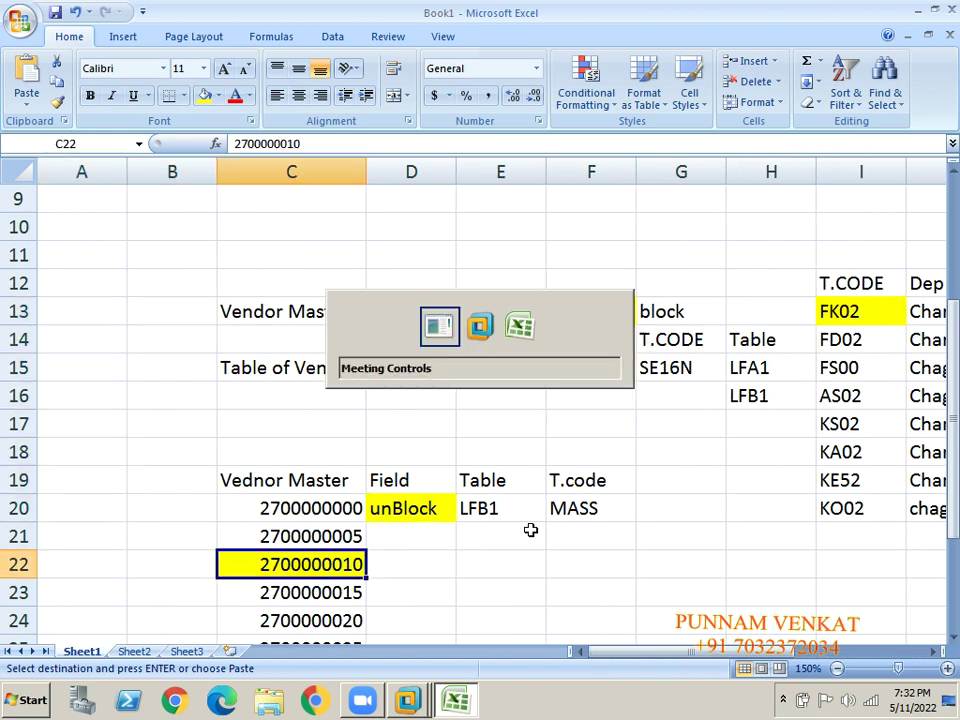
key("alt+Tab")
left_click(124, 56)
key("ctrl+v")
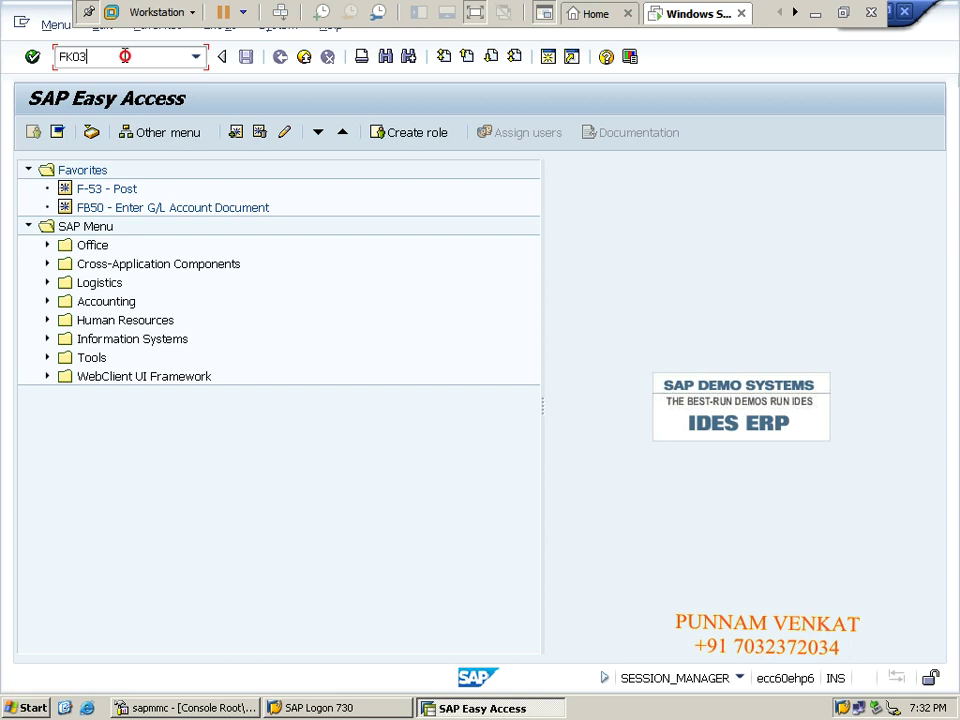
key("Return")
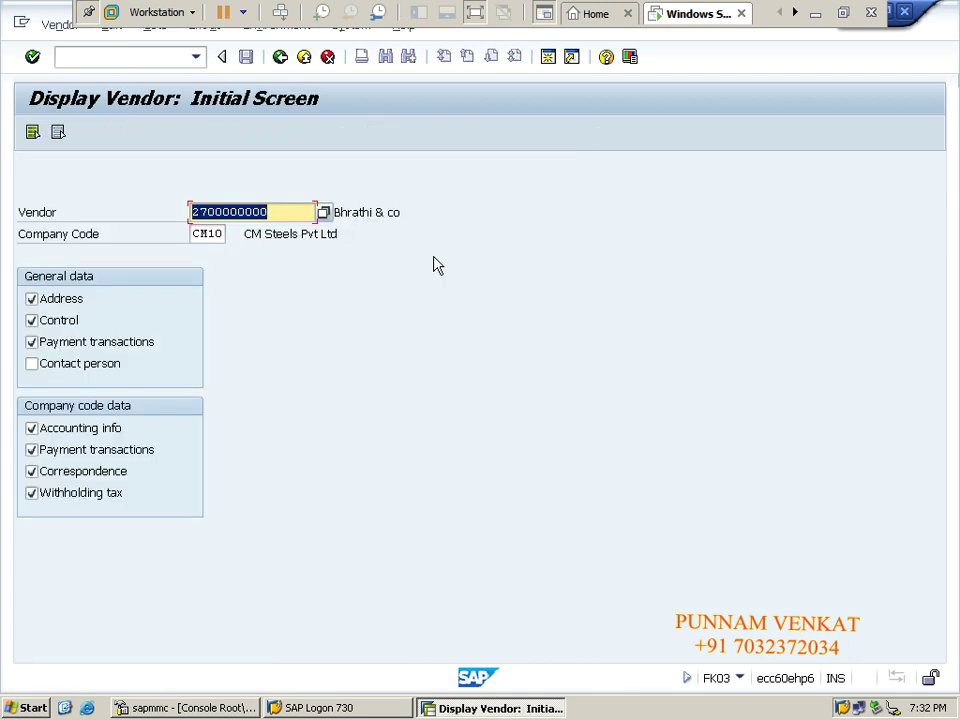
left_click(207, 233)
left_click(60, 26)
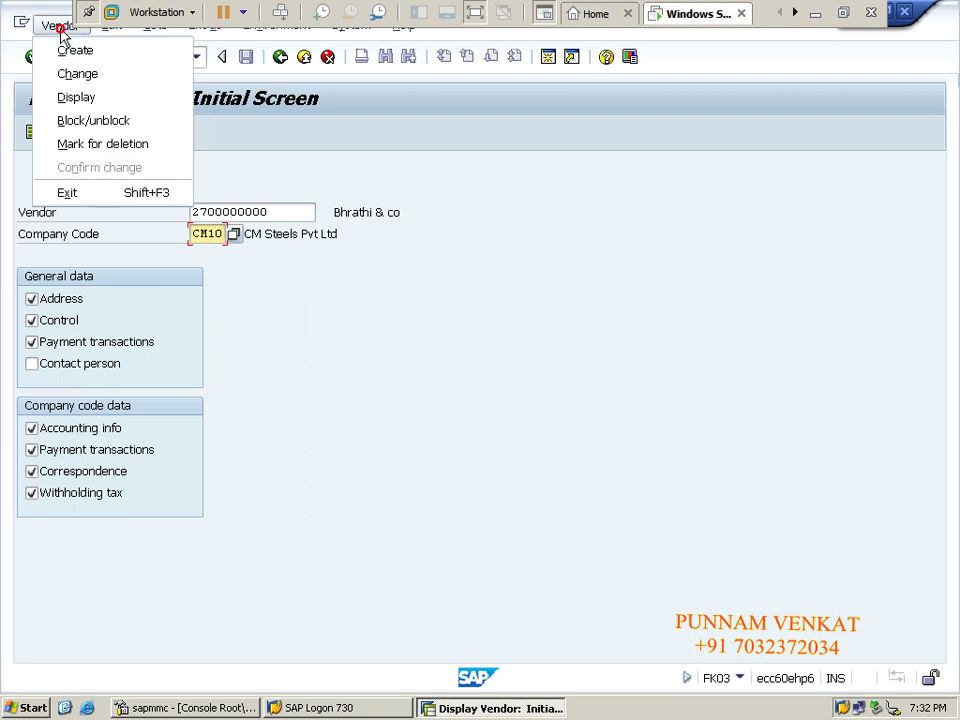
left_click(93, 121)
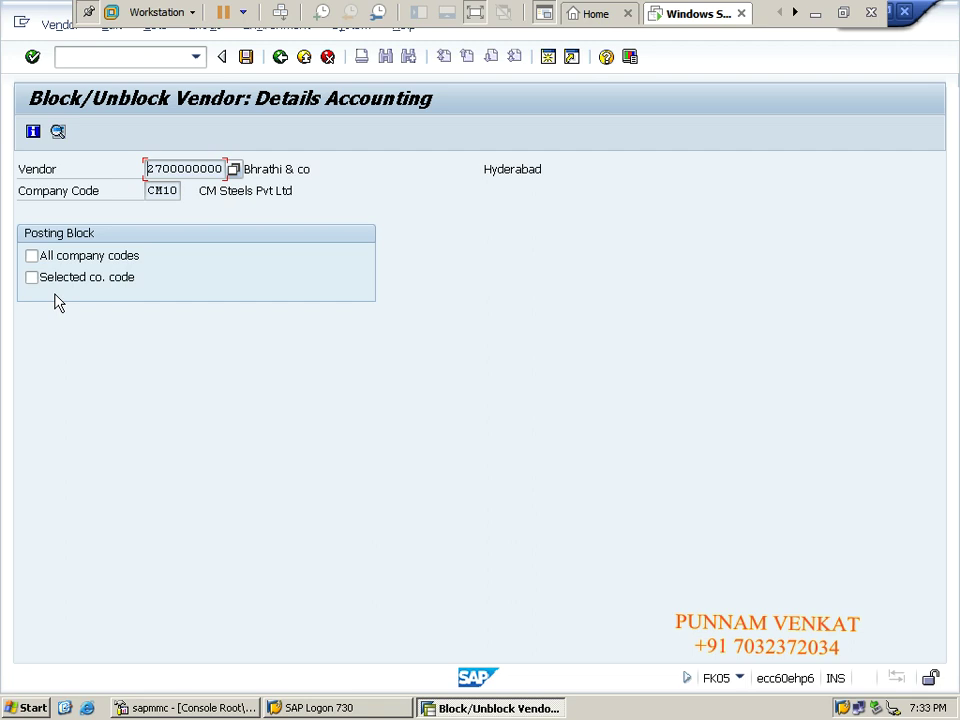
left_click(814, 13)
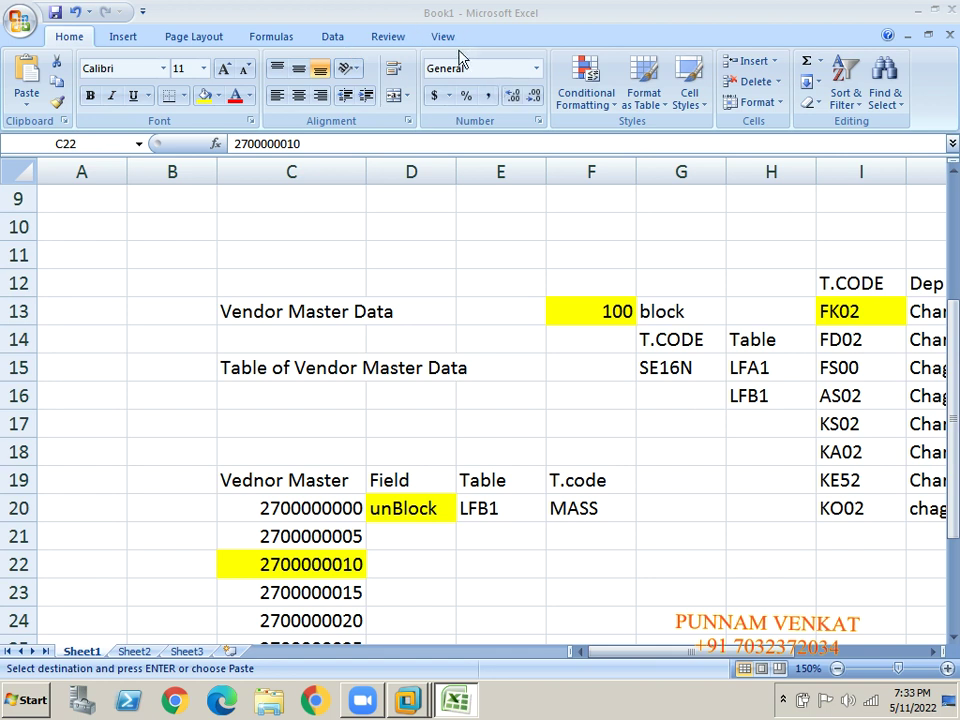
End the Zoom meeting, dismiss the Zoom update notice, and bring up Free Screen Recorder from the tray.
key("alt+Tab")
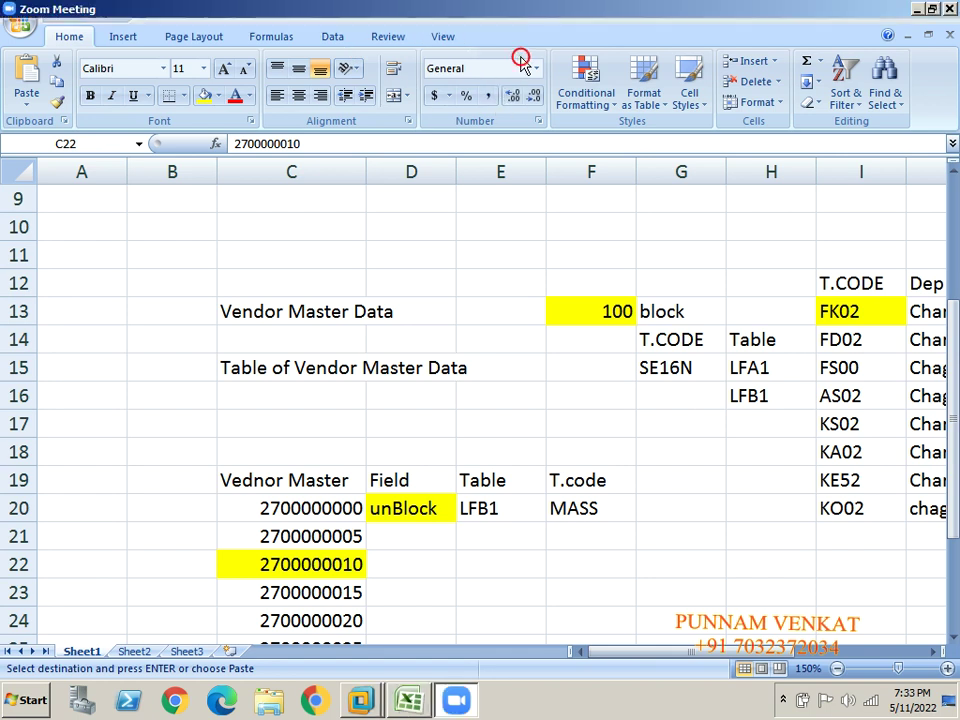
left_click(917, 655)
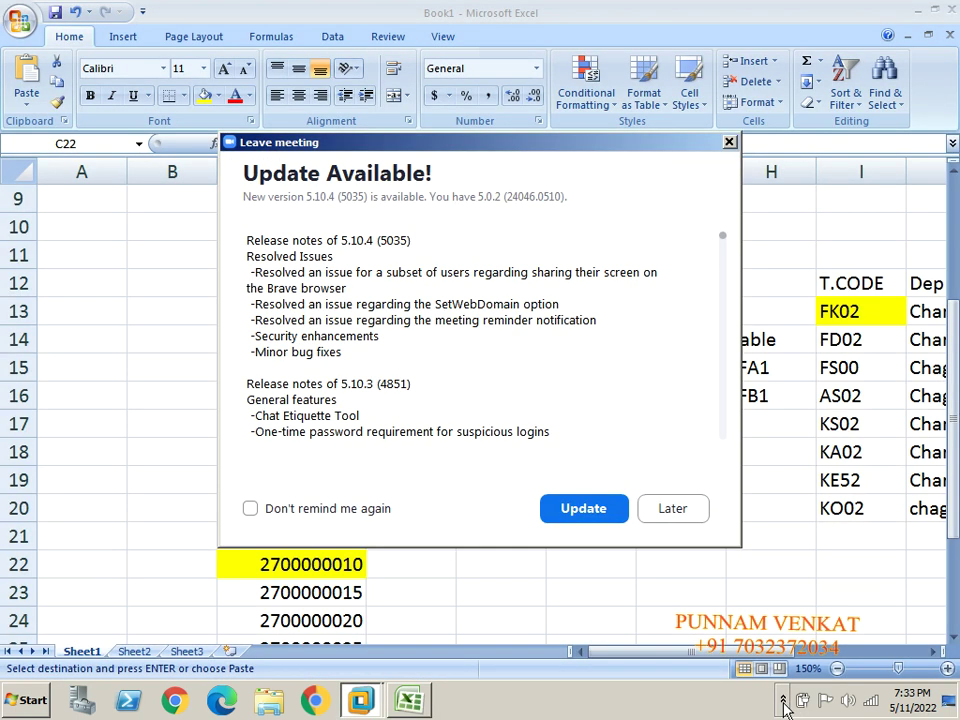
left_click(783, 702)
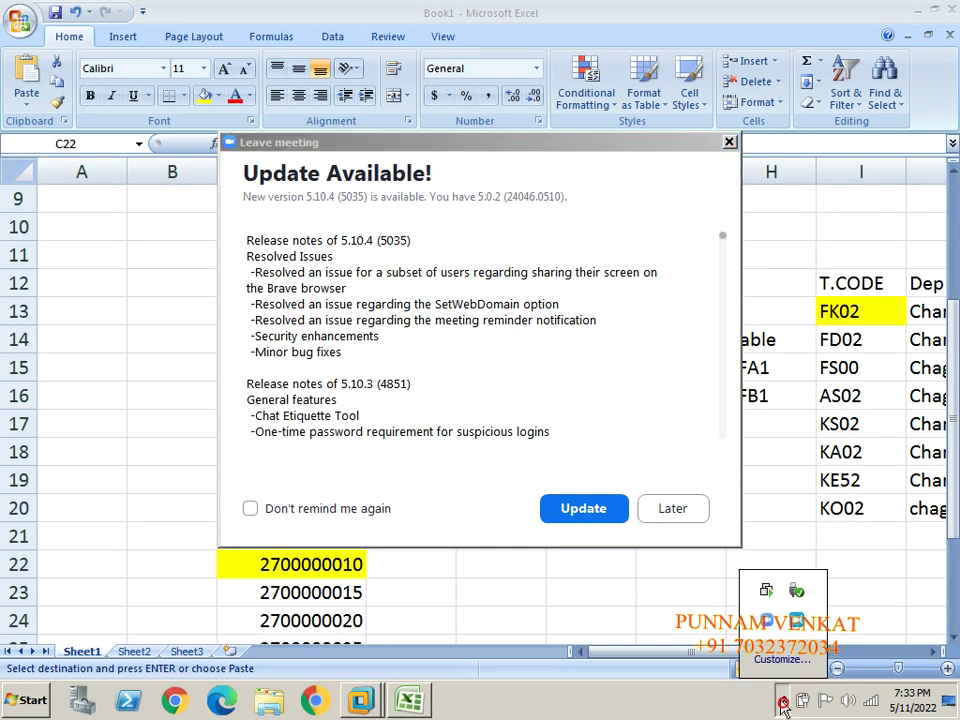
left_click(729, 142)
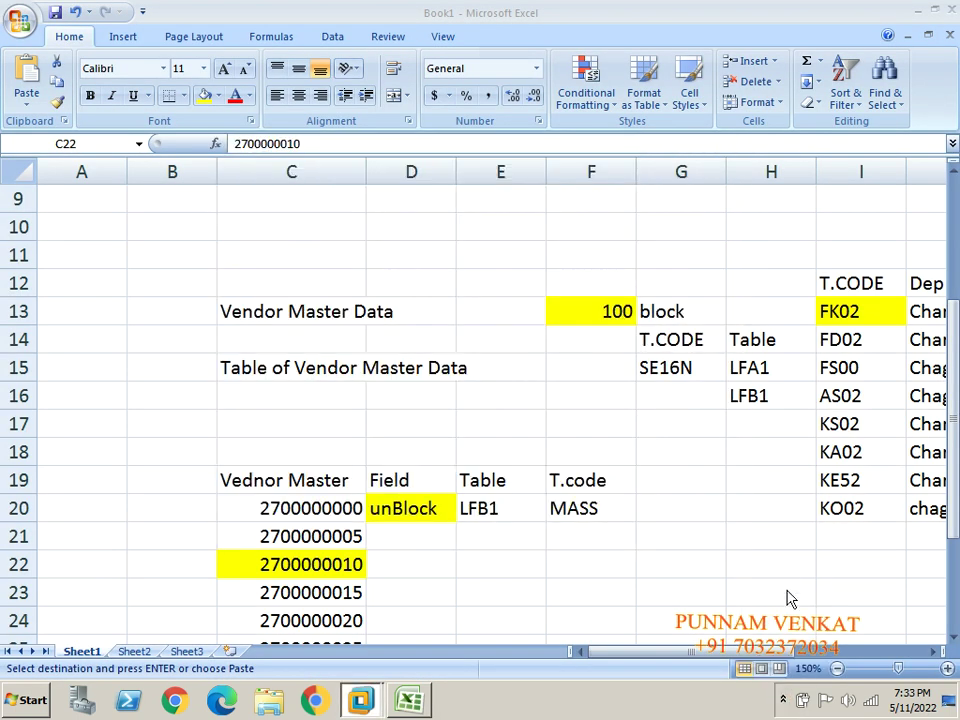
left_click(783, 702)
left_click(798, 624)
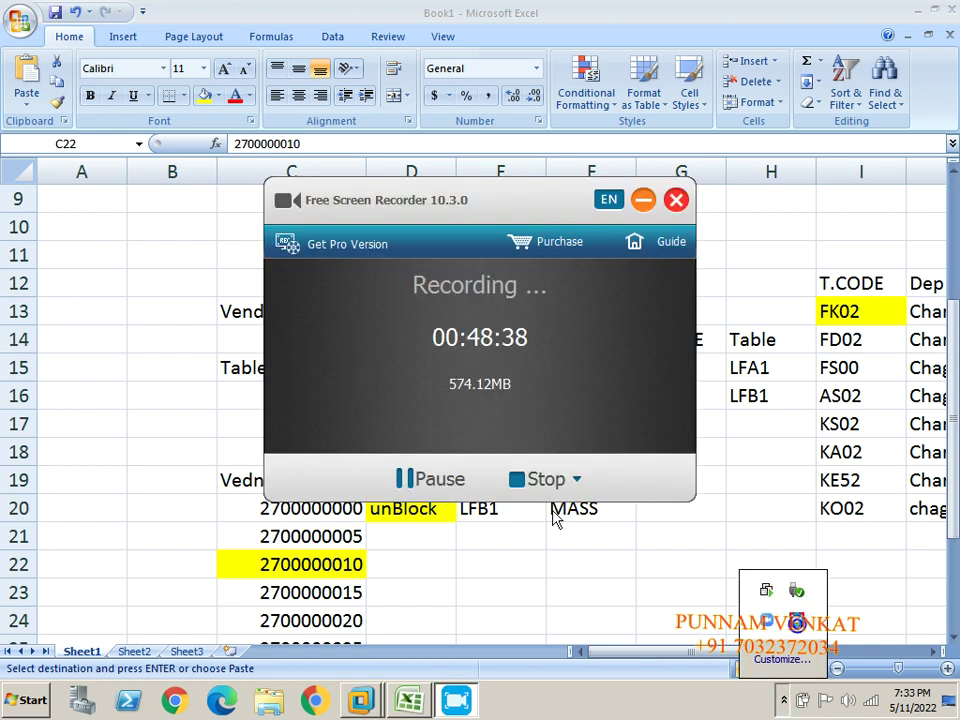